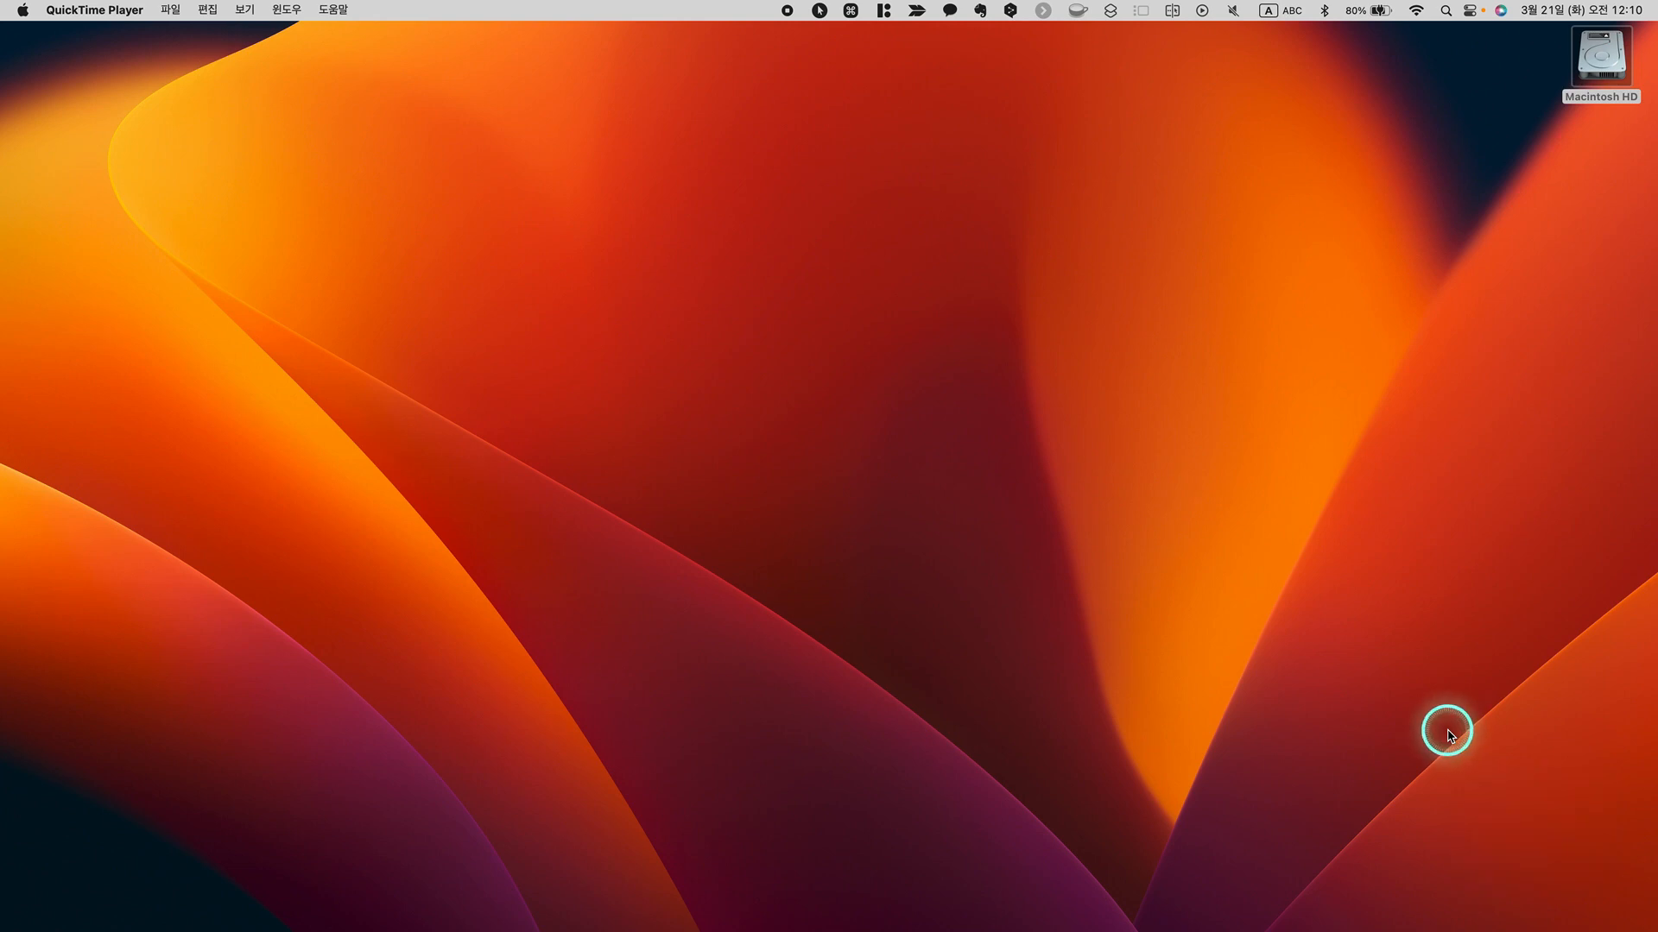
Open Keynote and start a new document
key(ctrl)
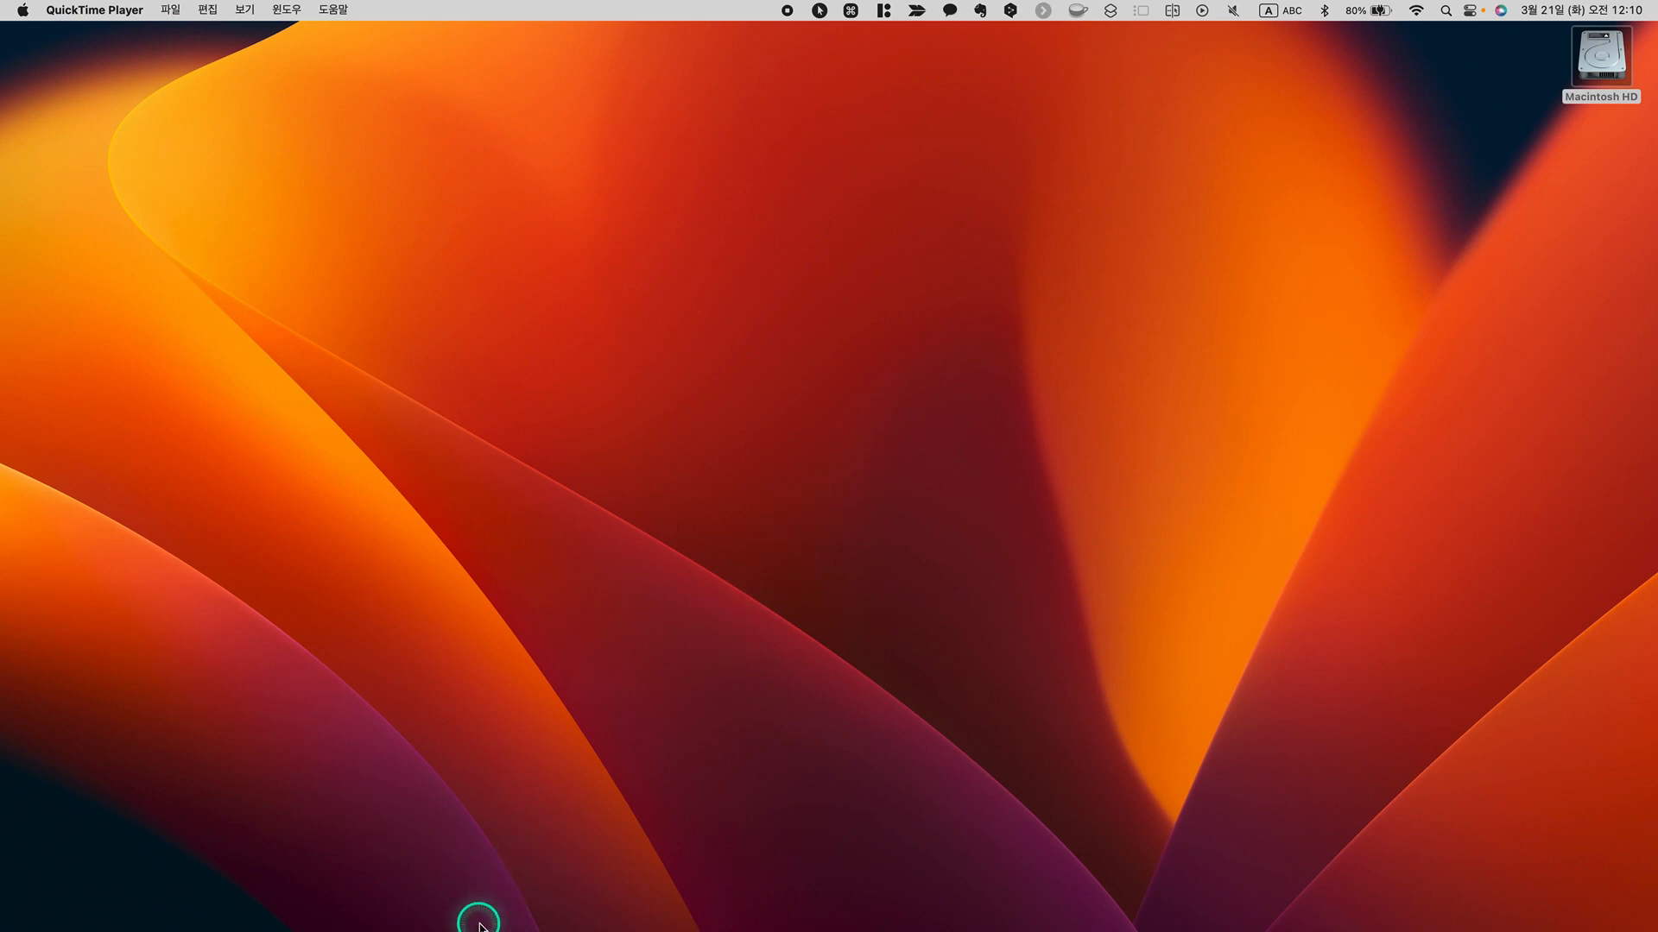
mouse_move(466, 928)
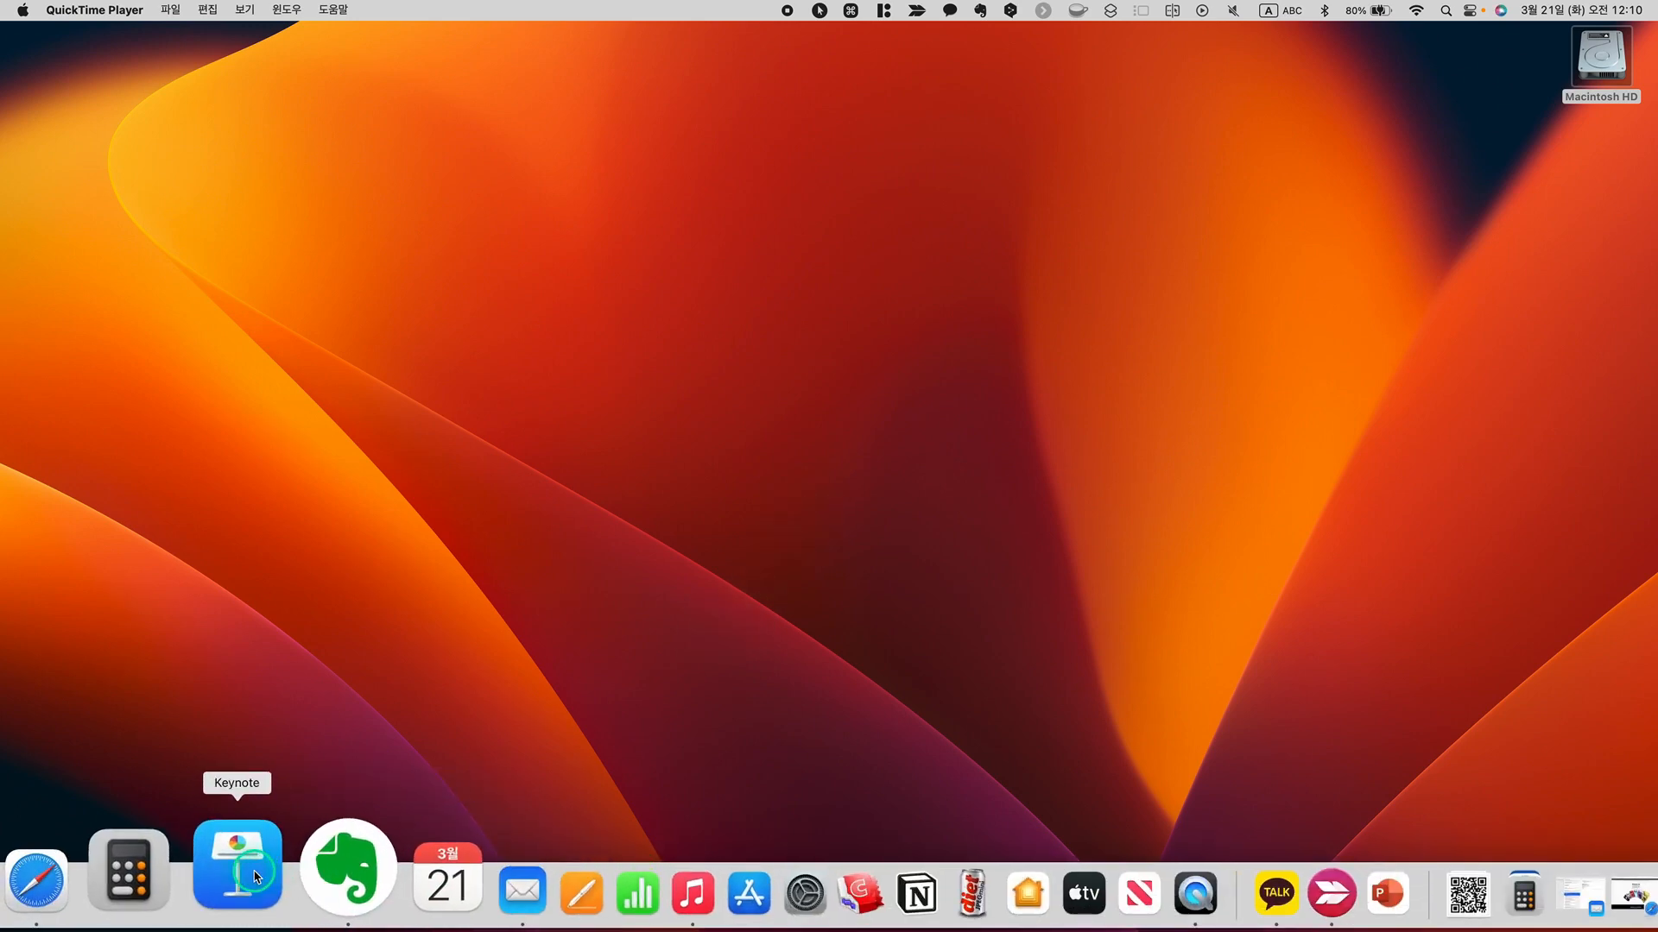
click(254, 876)
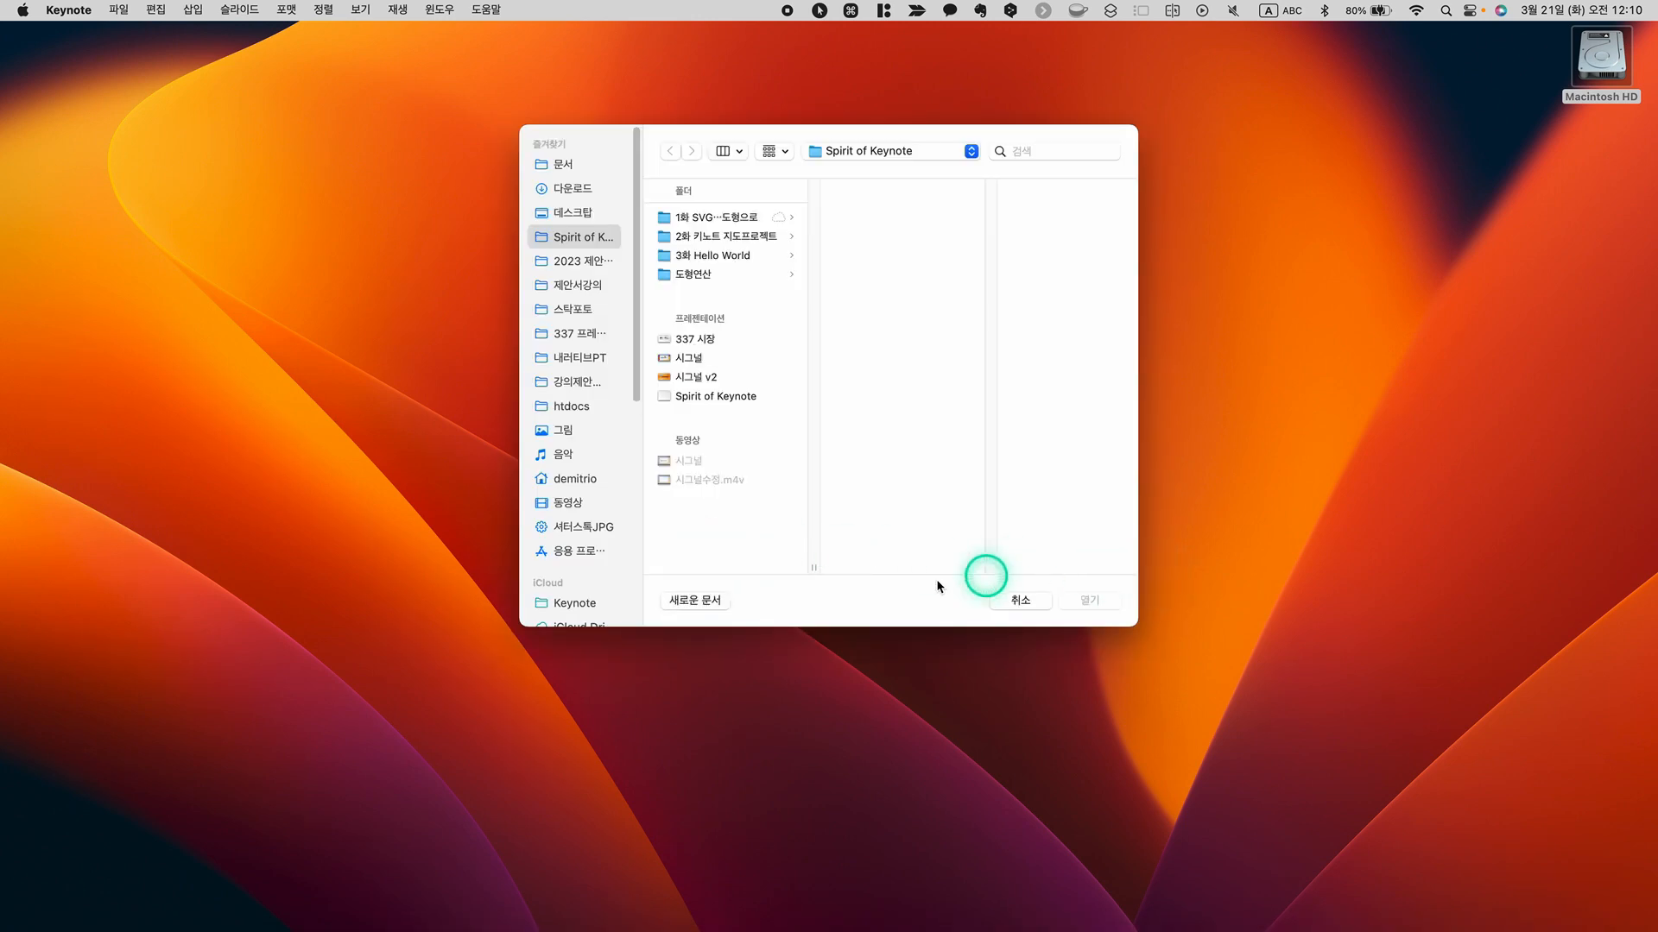
click(698, 601)
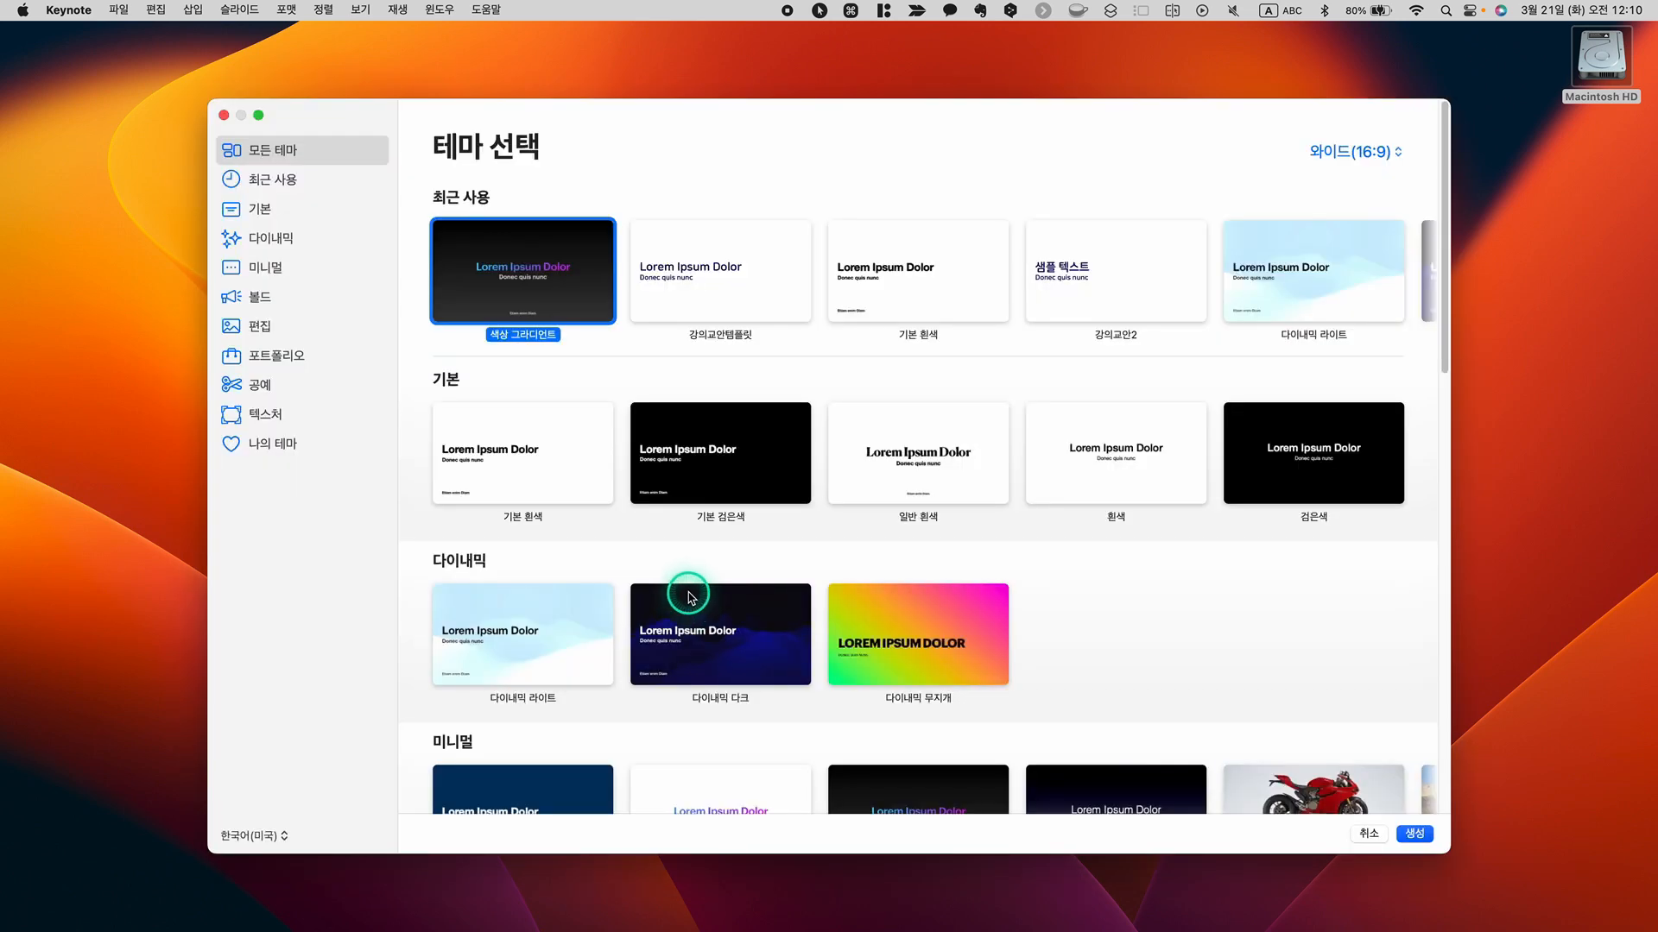
Create the presentation with the 와이드(16:9) size and the 색상 그라디언트 theme, and set the slide zoom to 75%
click(1385, 159)
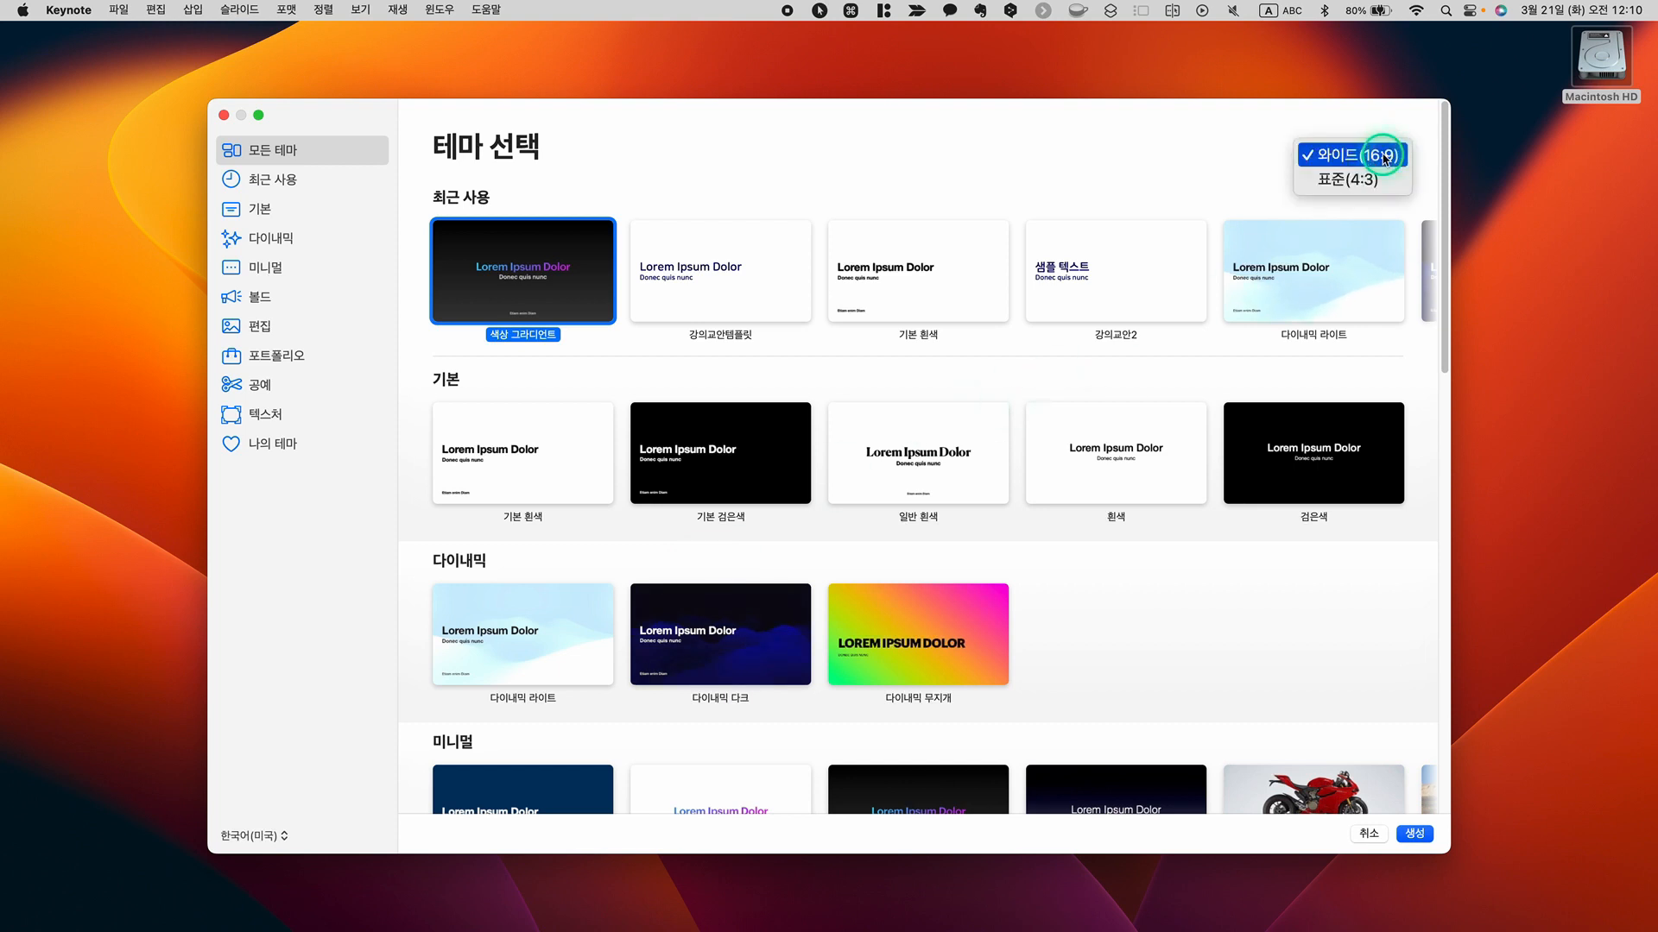
click(1382, 156)
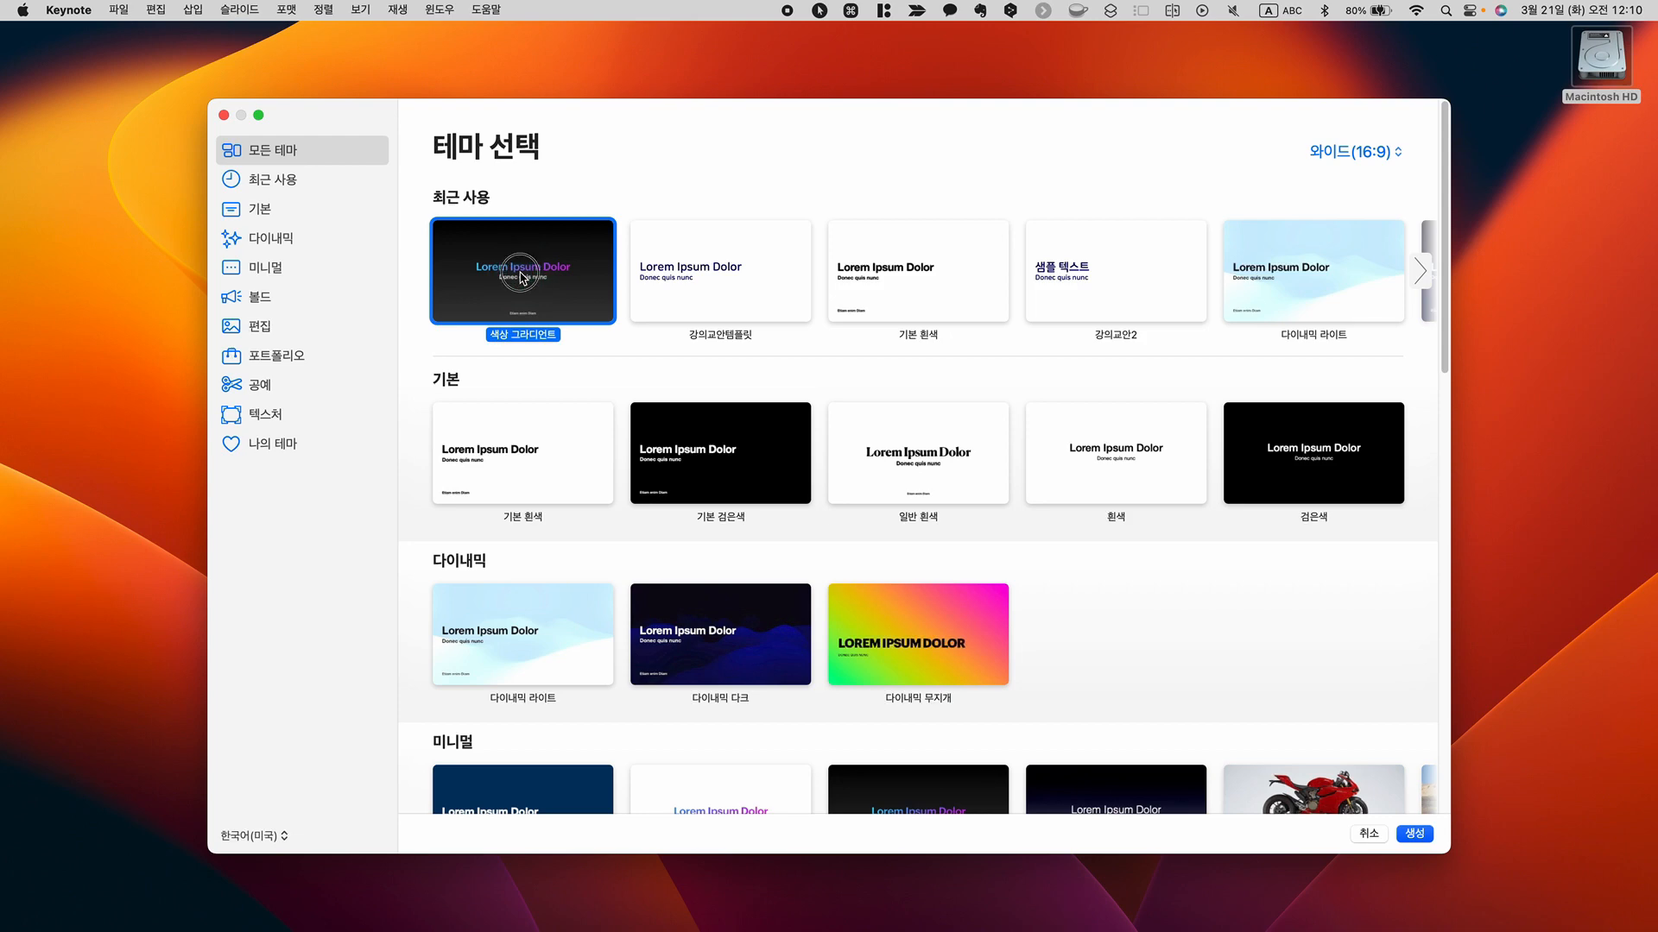
double_click(521, 277)
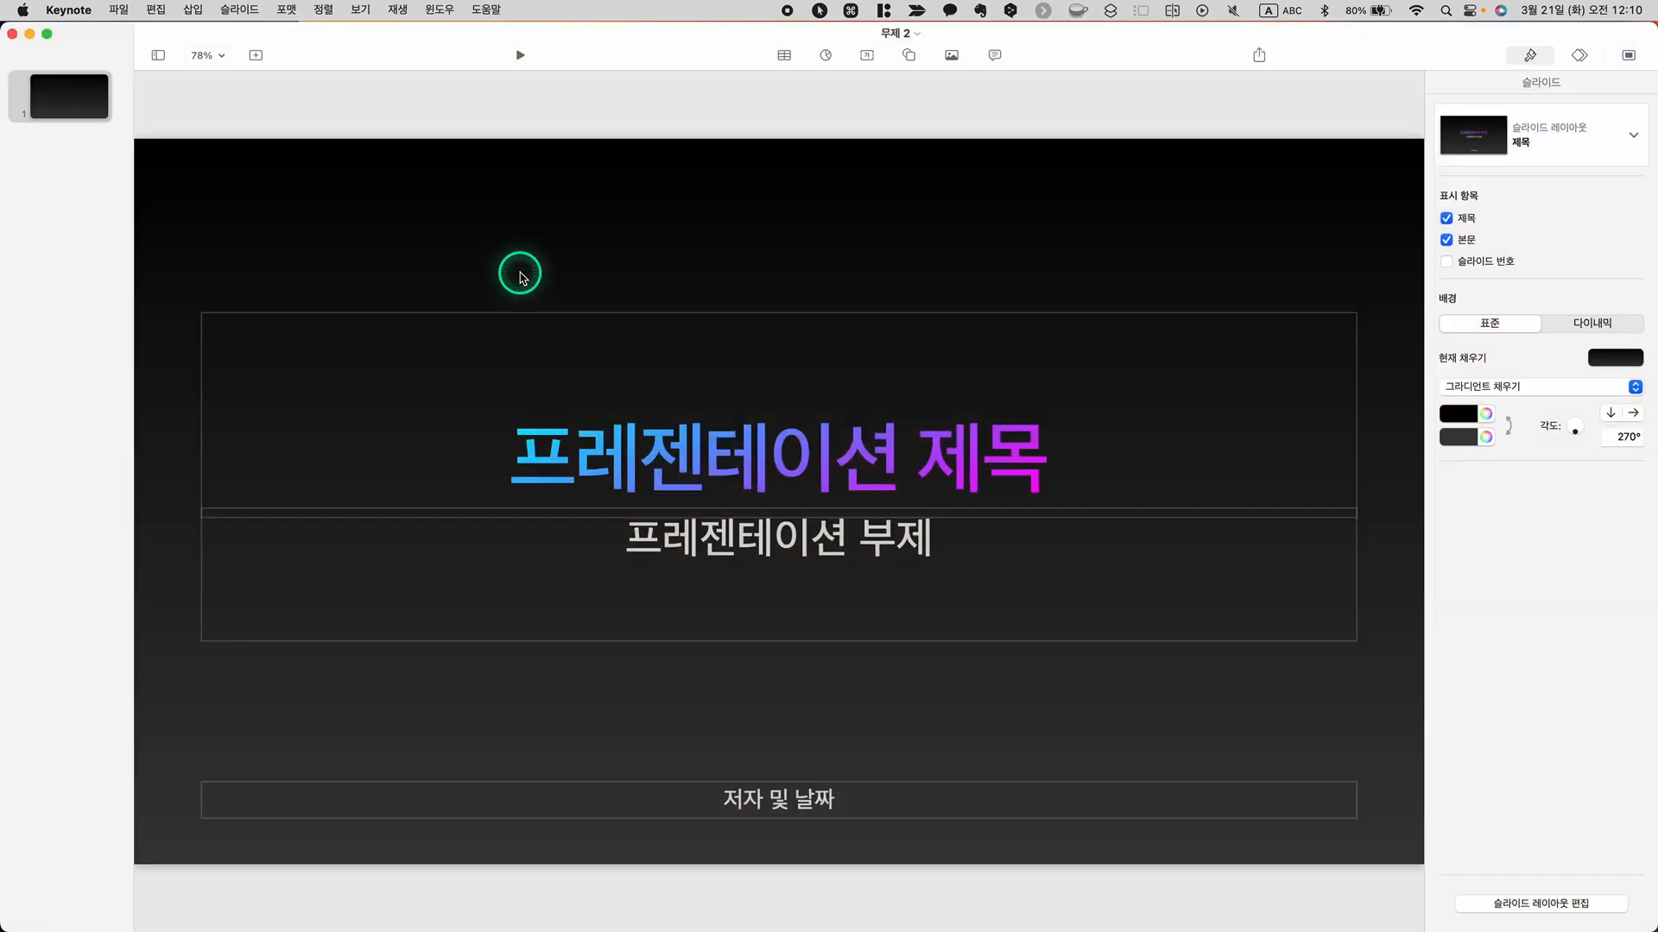
click(221, 55)
click(221, 118)
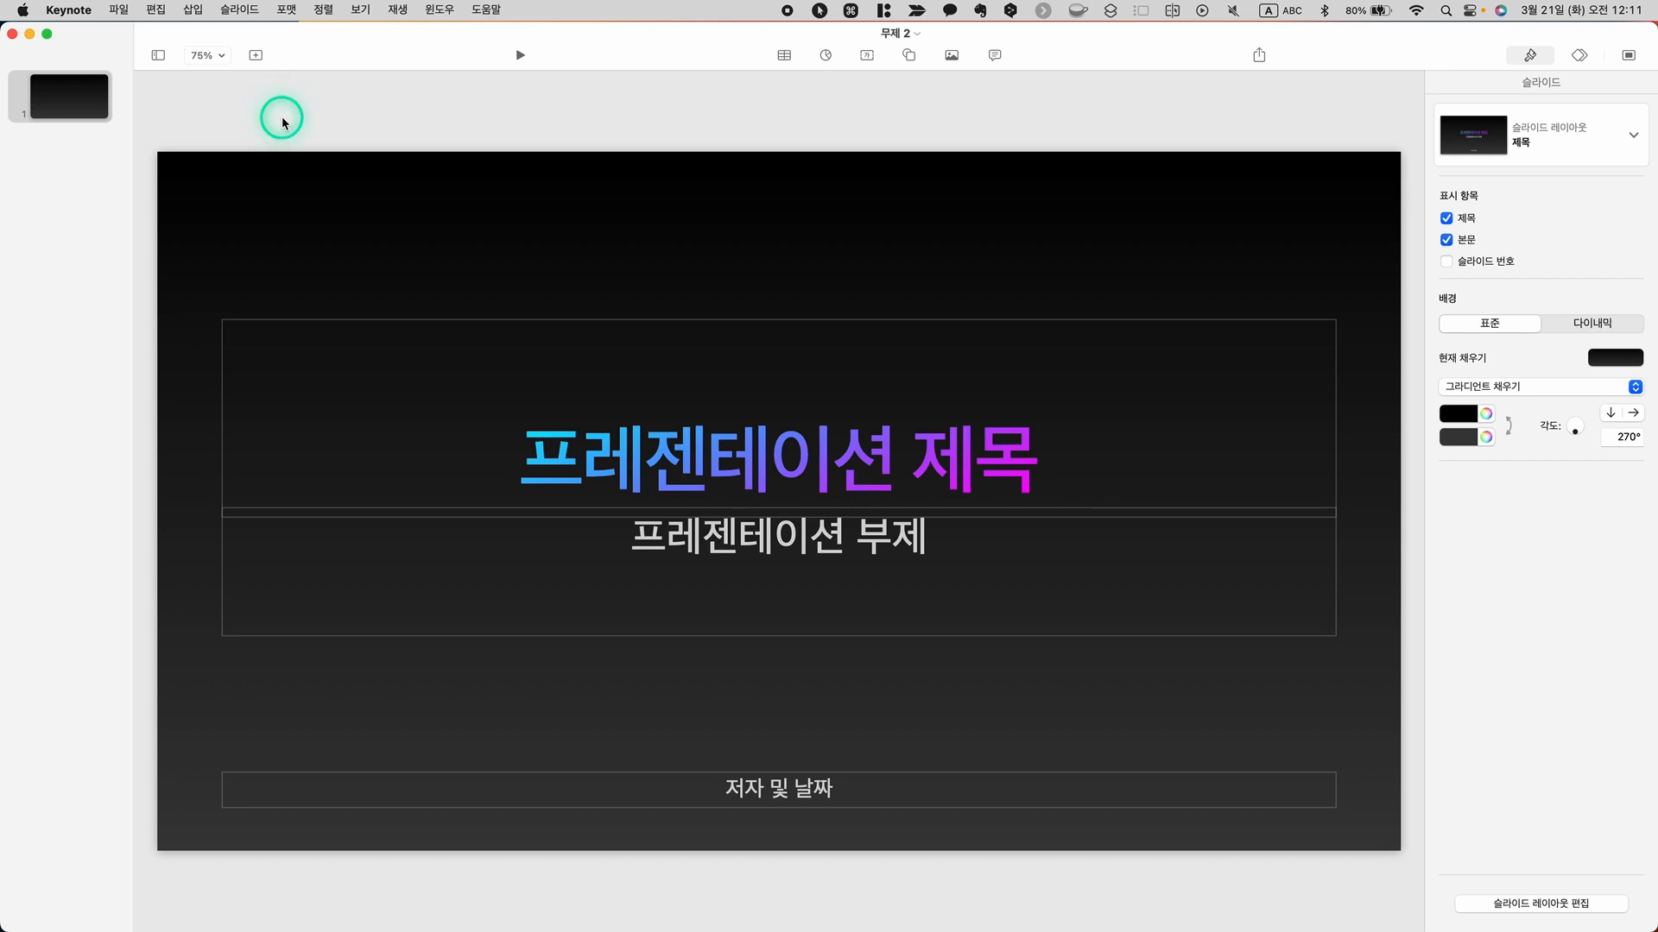
Switch to the Safari window showing apple.com and open the Newsroom page from the Apple 정보 links
mouse_move(363, 931)
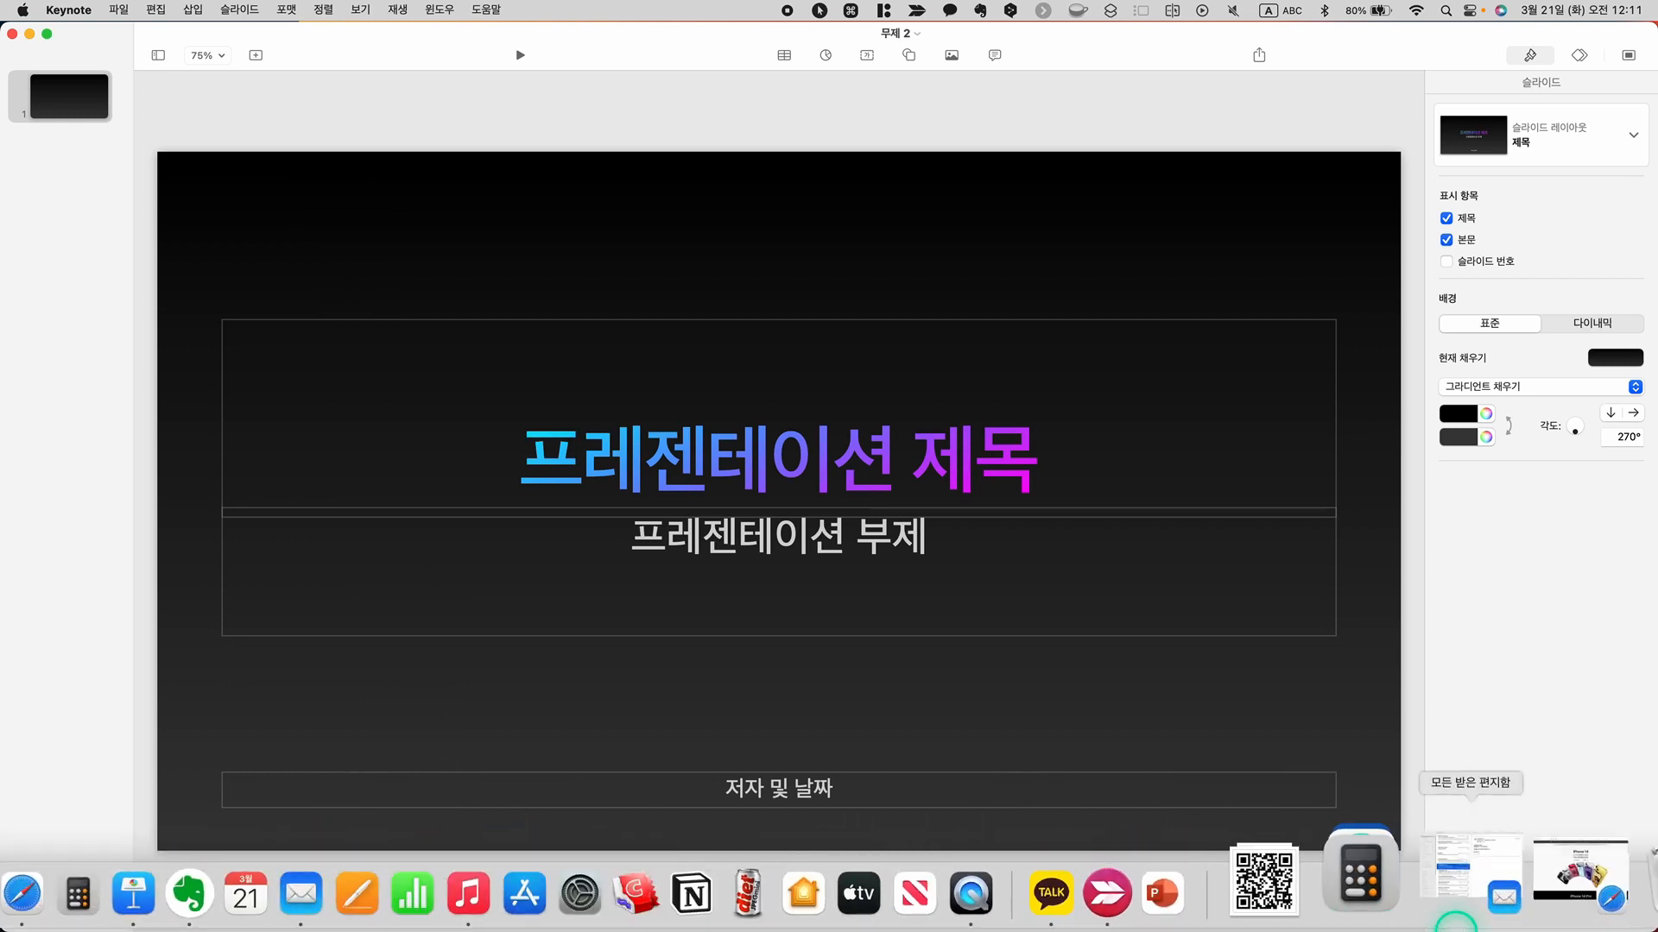
click(1530, 874)
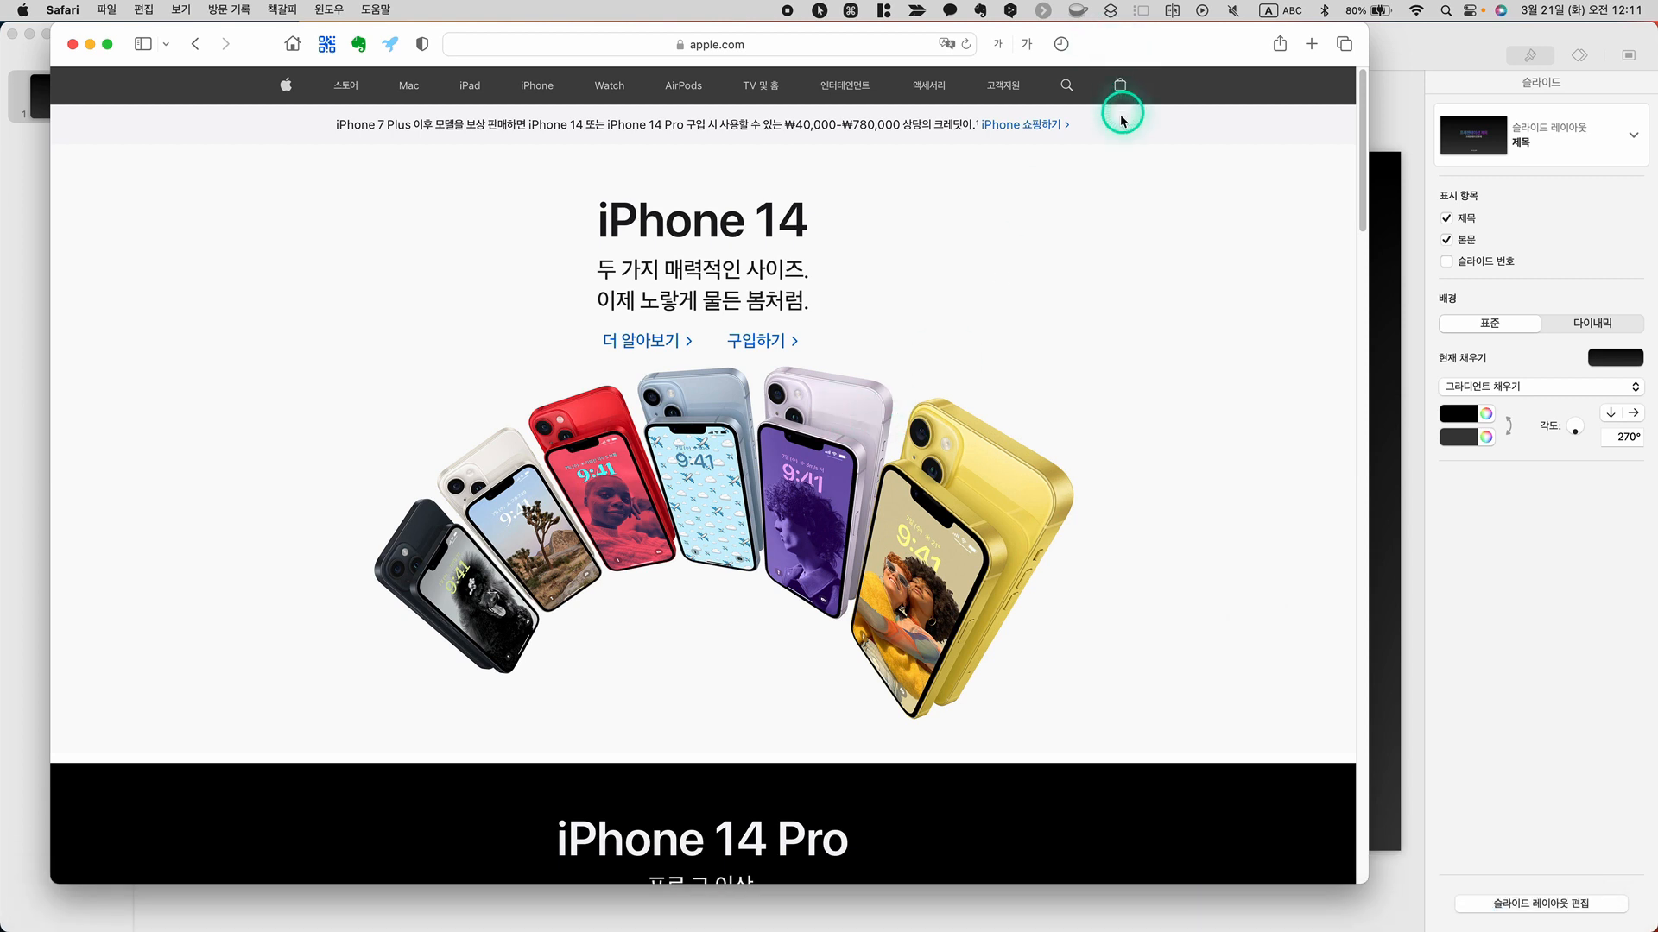
scroll(1135, 225, down, 15)
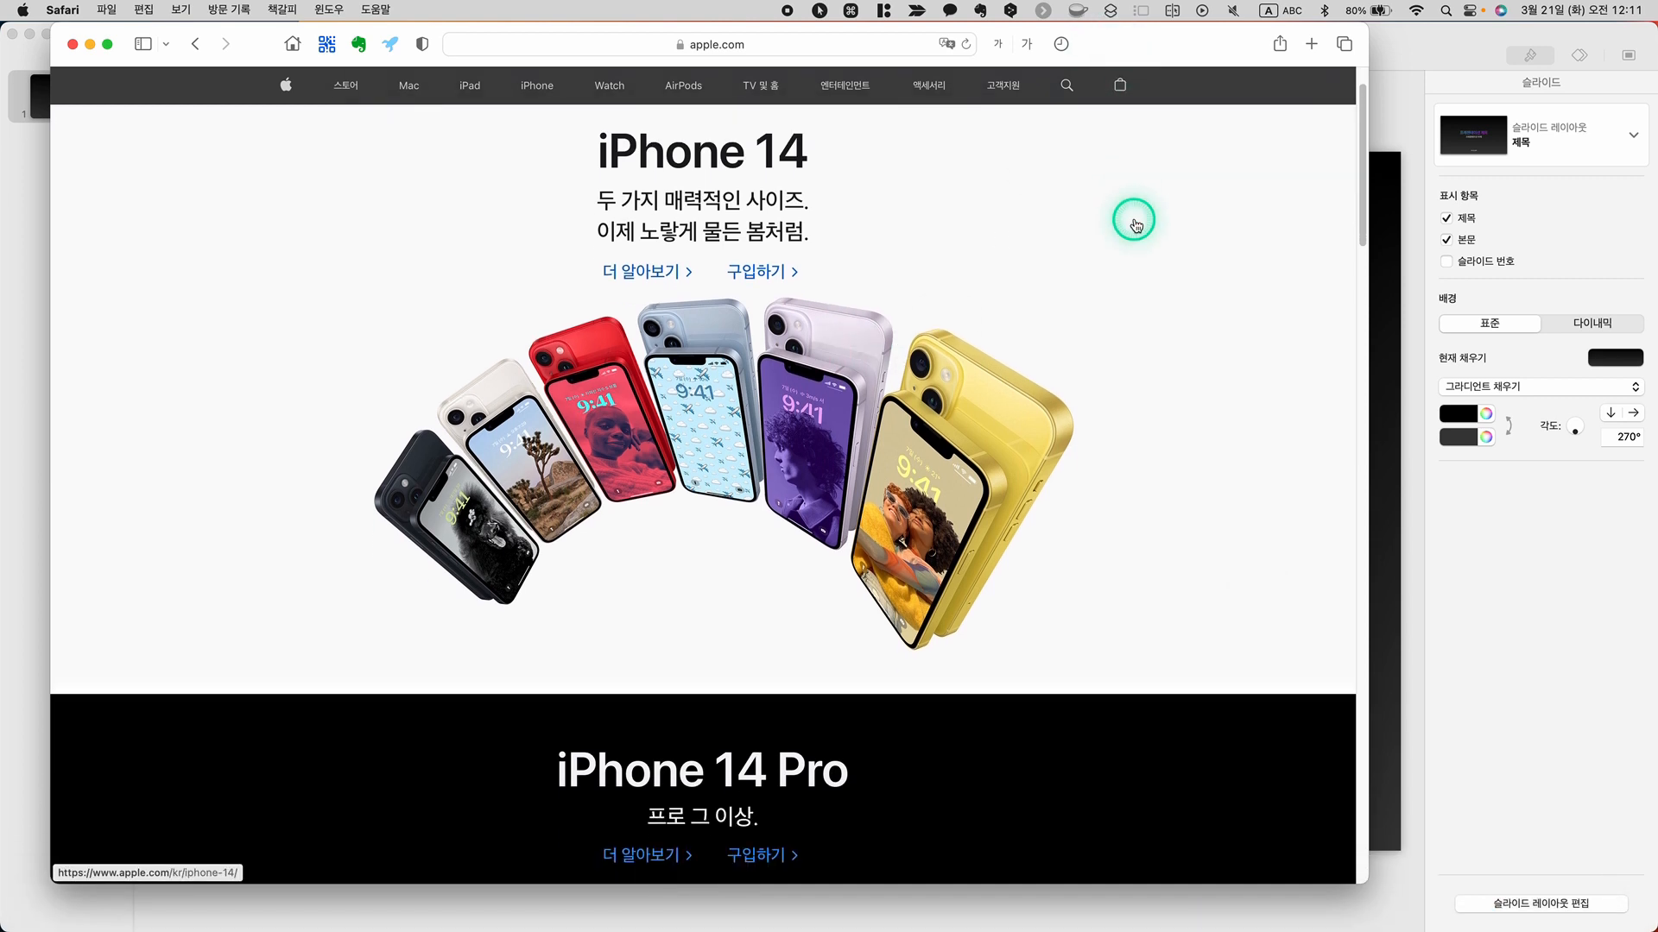
scroll(1135, 226, down, 20)
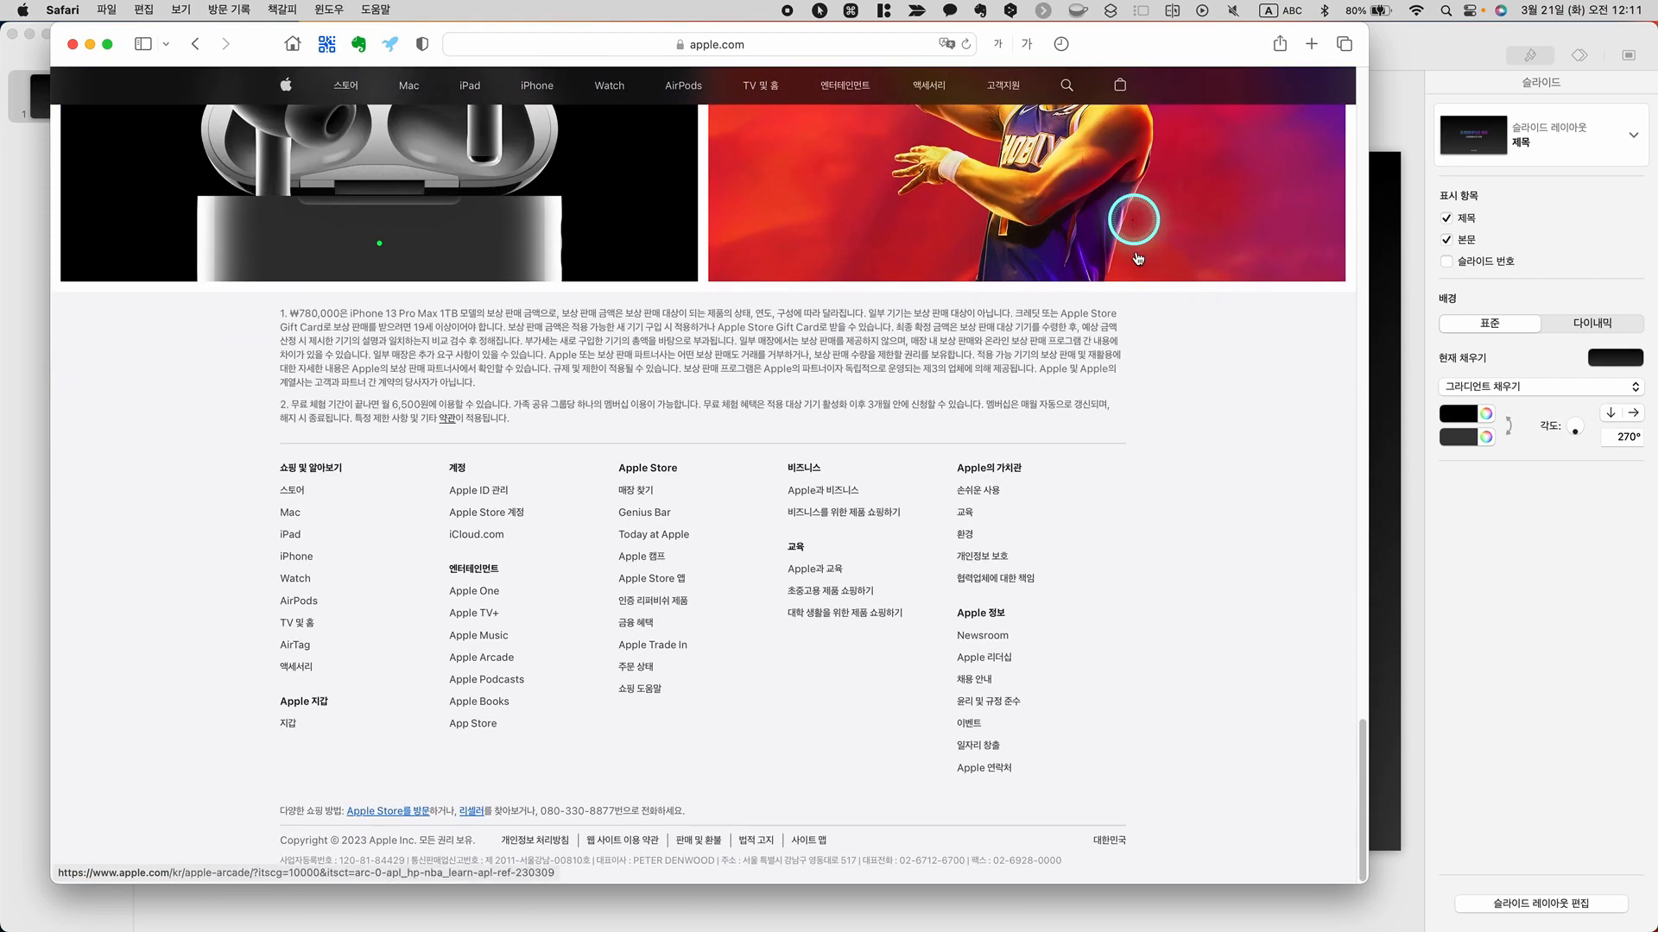
click(992, 645)
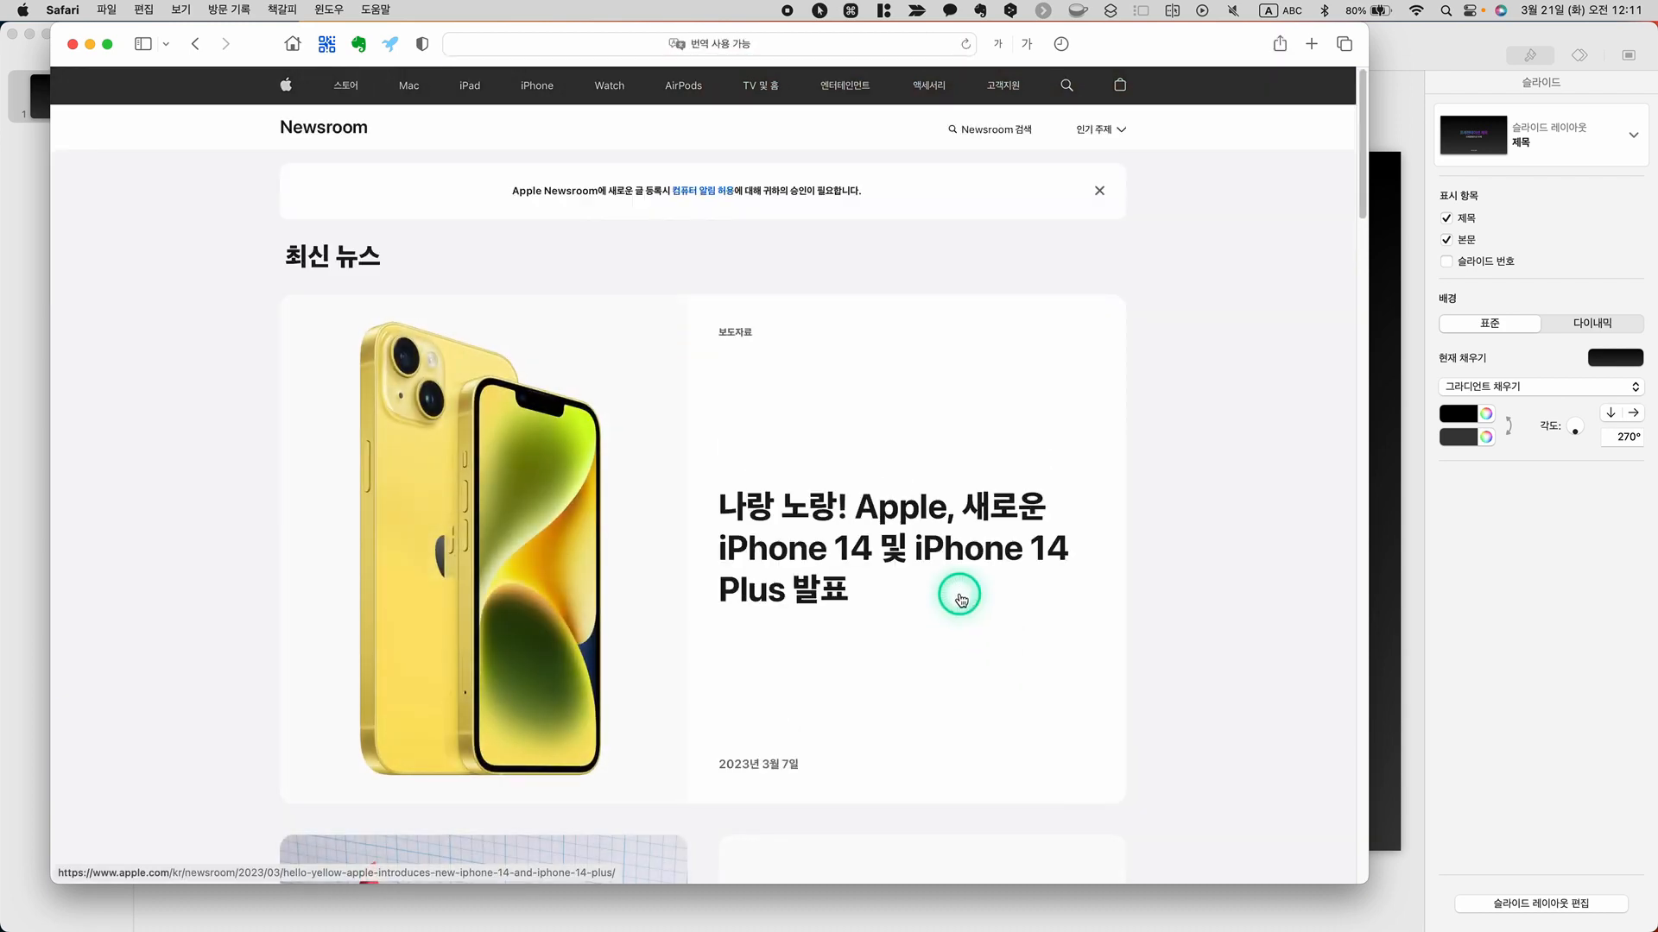
Open the 기획자료 feature article about the Oceanic+ app and Apple Watch Ultra
scroll(960, 599, down, 15)
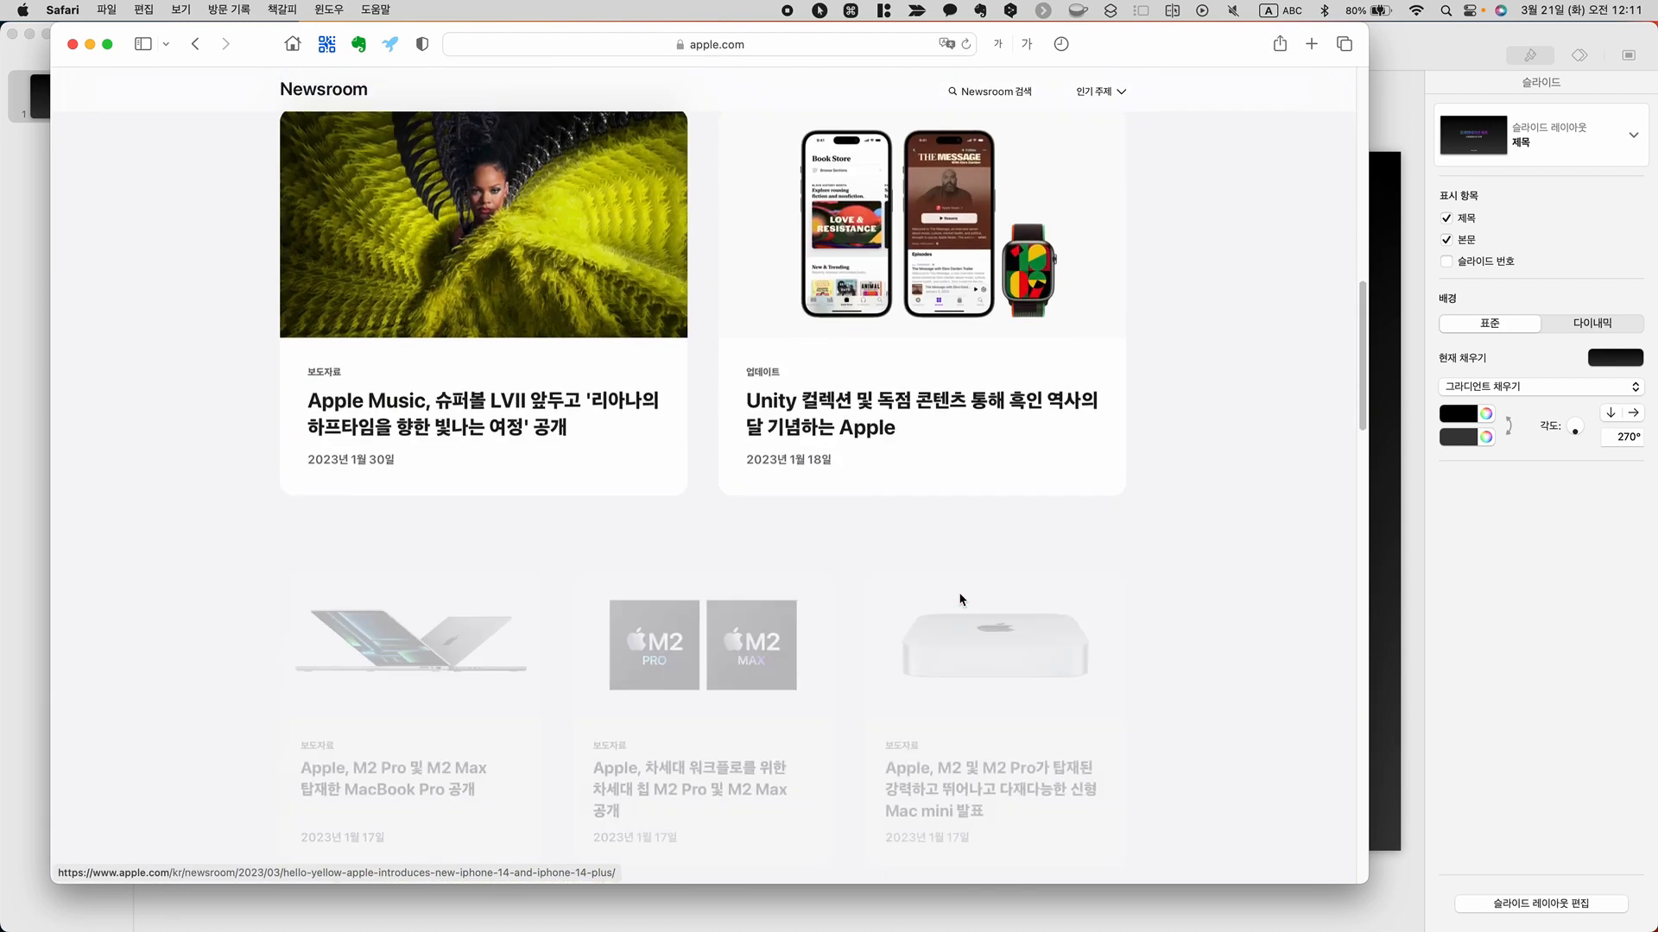
scroll(961, 598, down, 10)
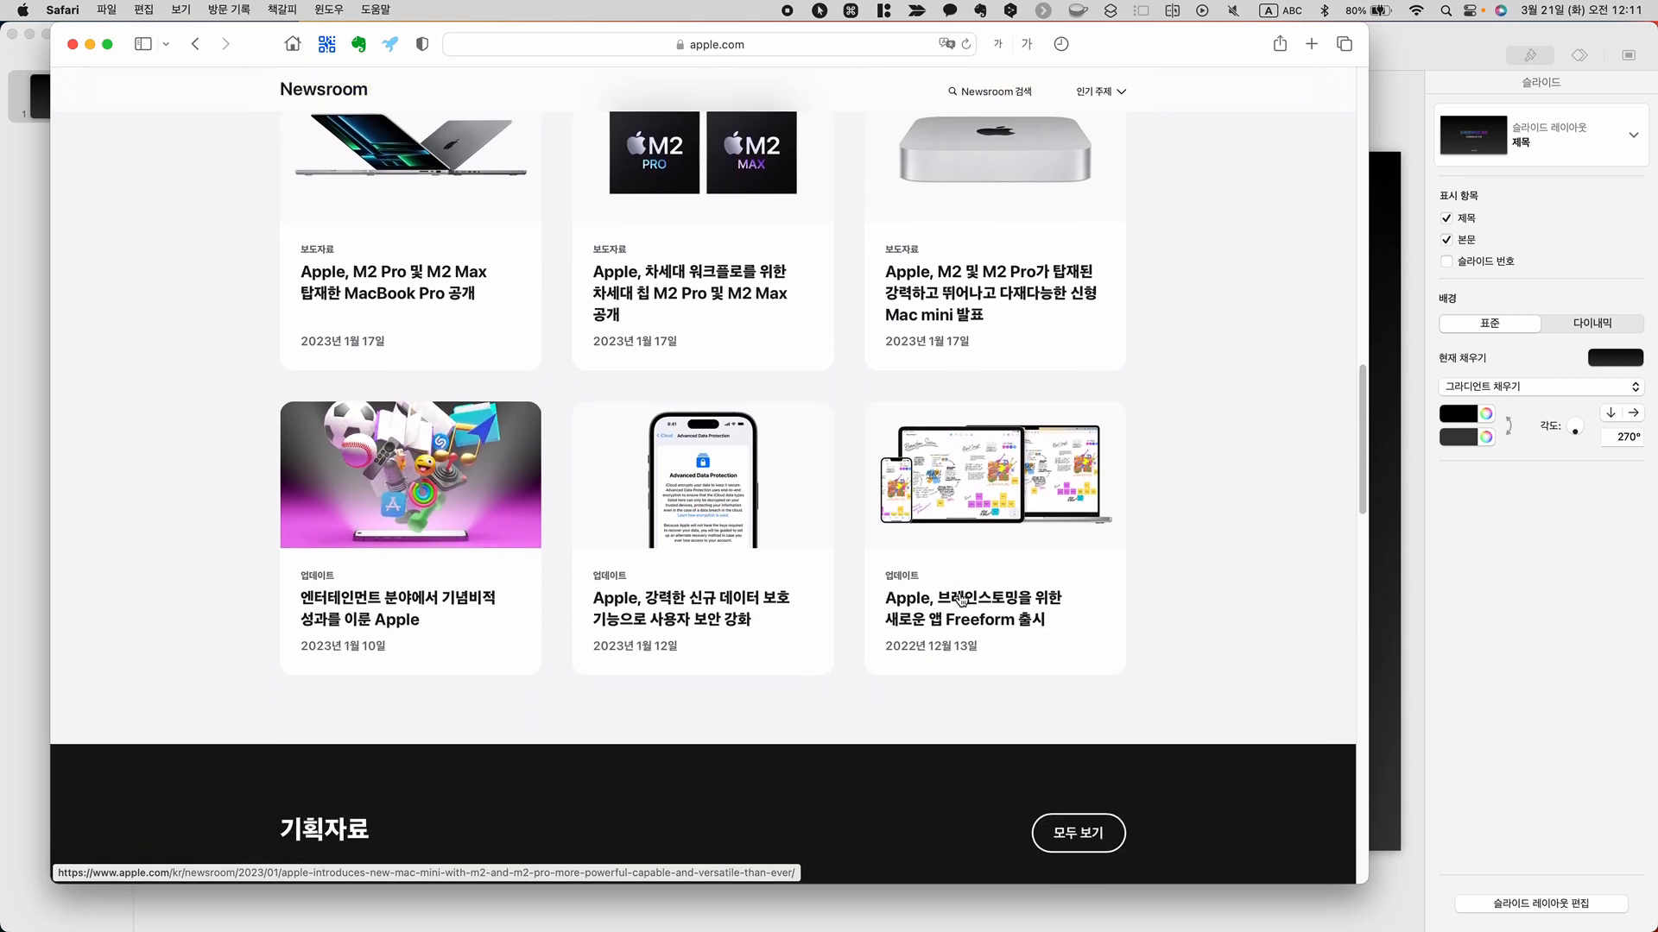
scroll(961, 598, down, 5)
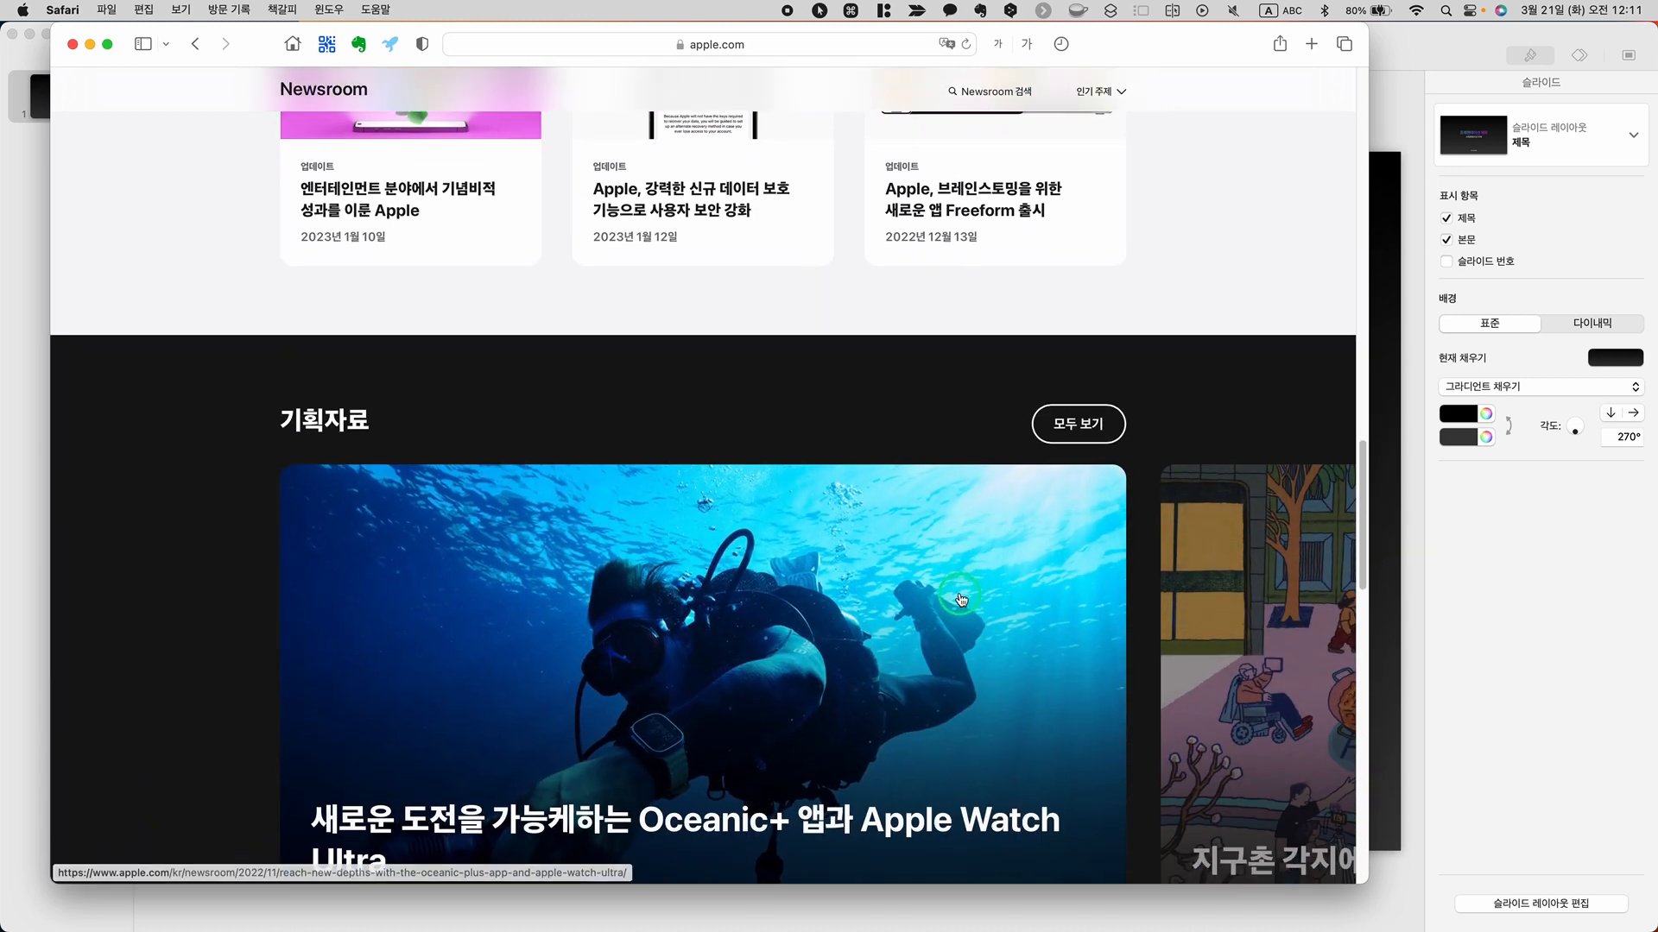
scroll(961, 598, down, 5)
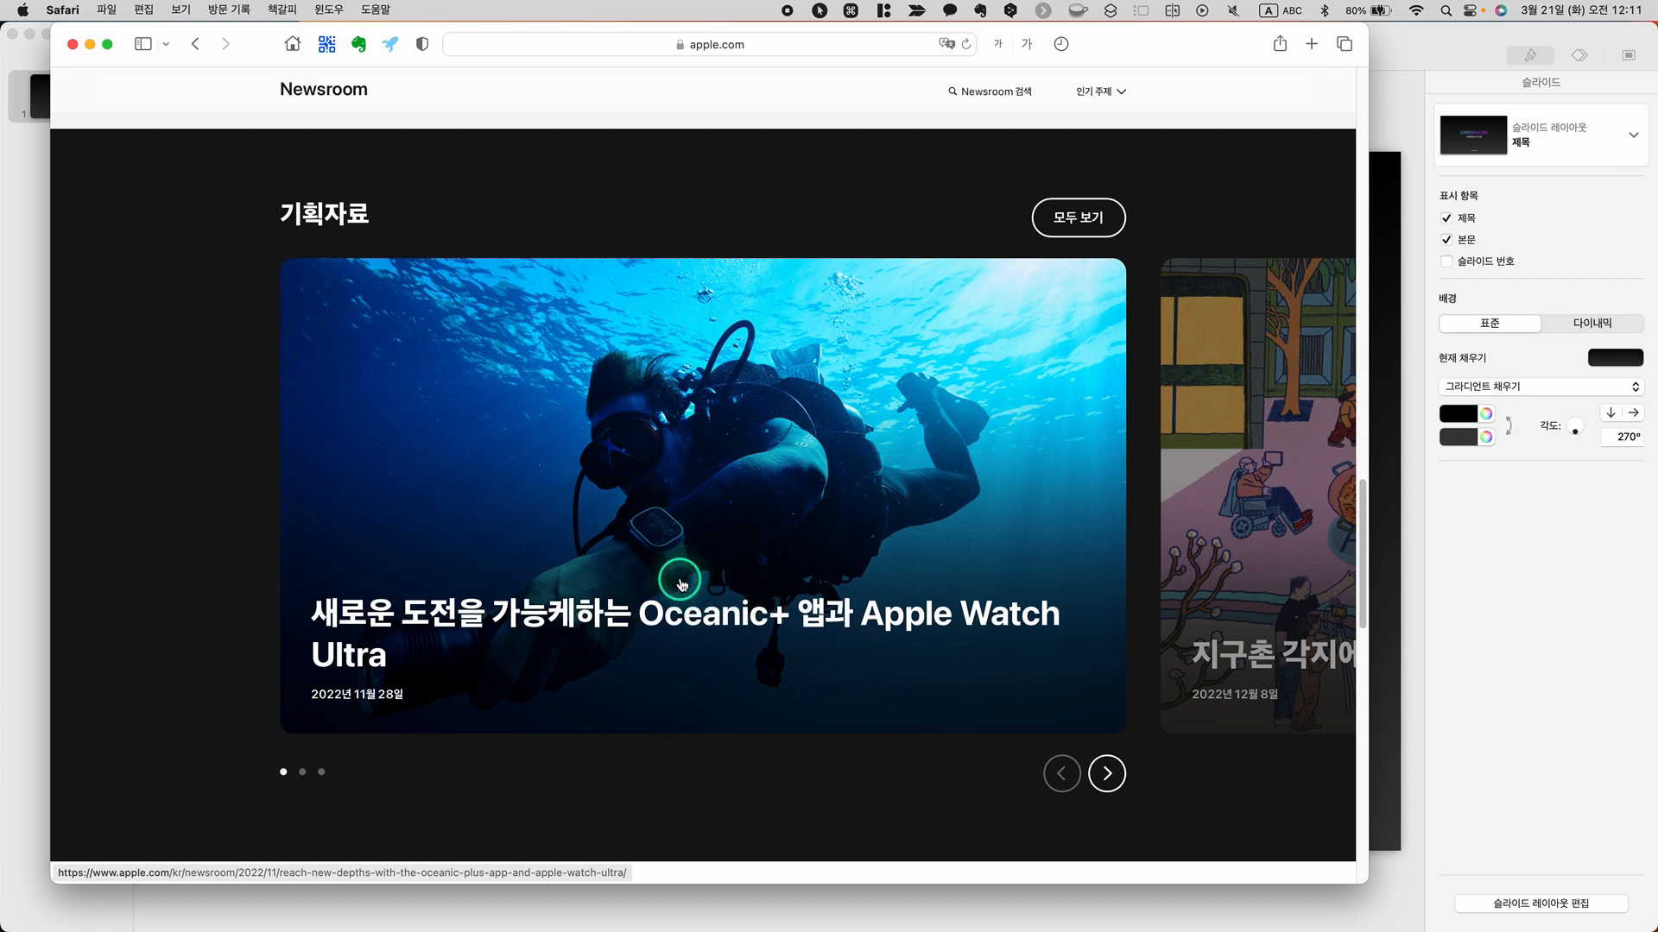
click(710, 508)
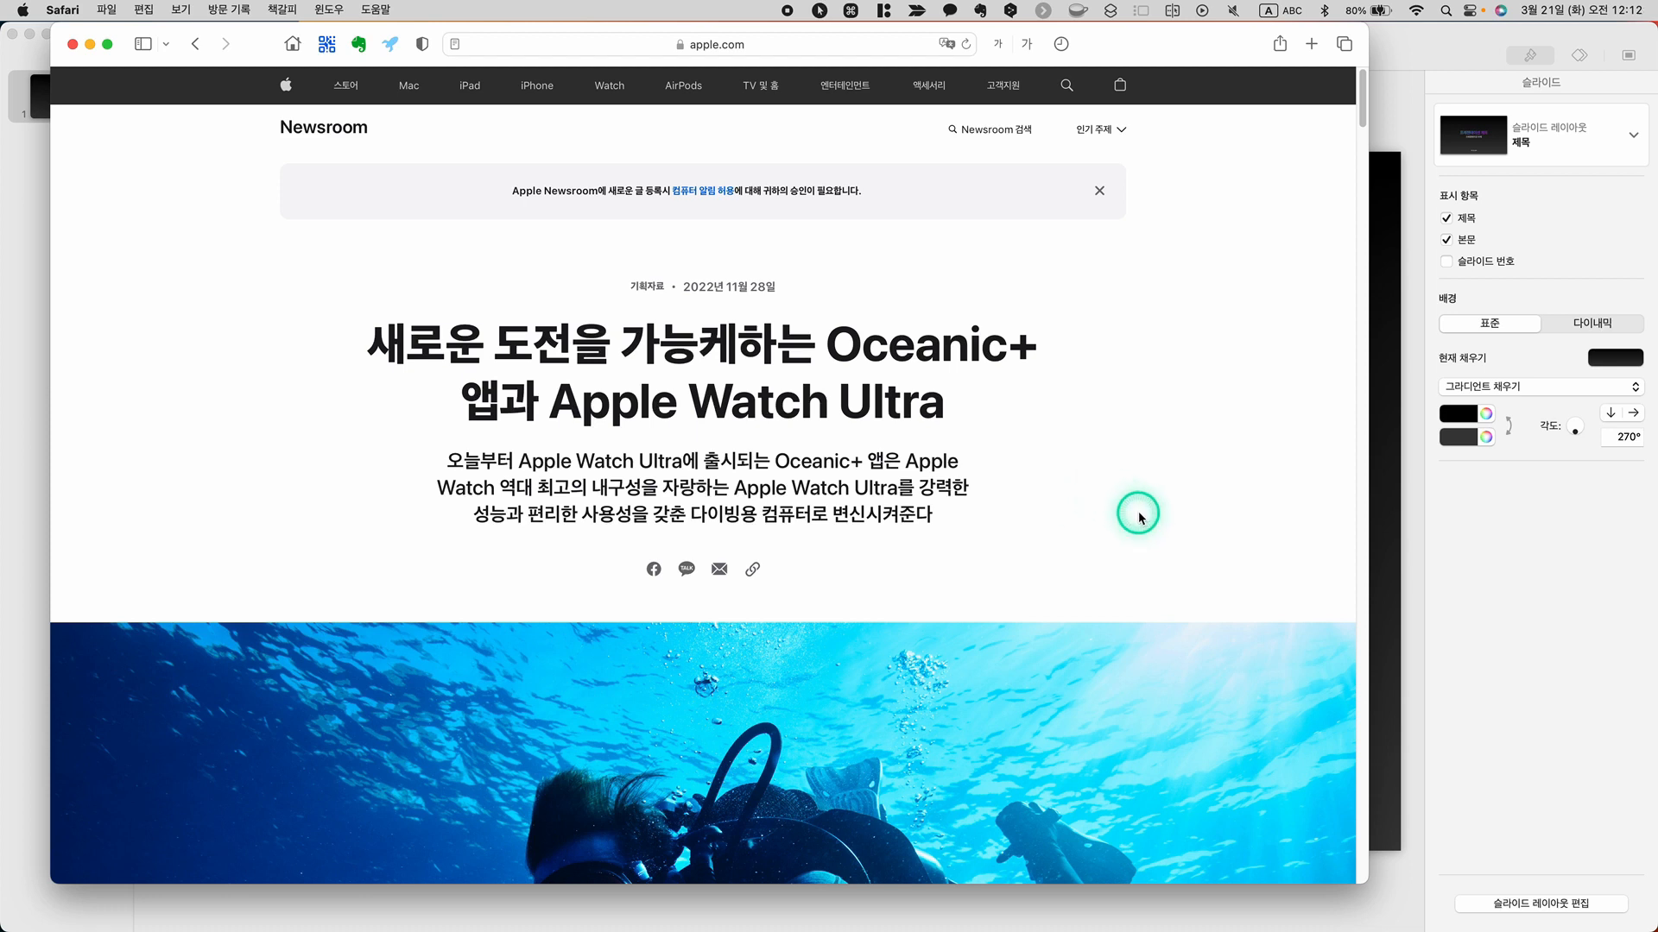
Look through the article's photos, captions and individual image download options as far as the Apple Watch Ultra screen gallery
scroll(1140, 516, down, 10)
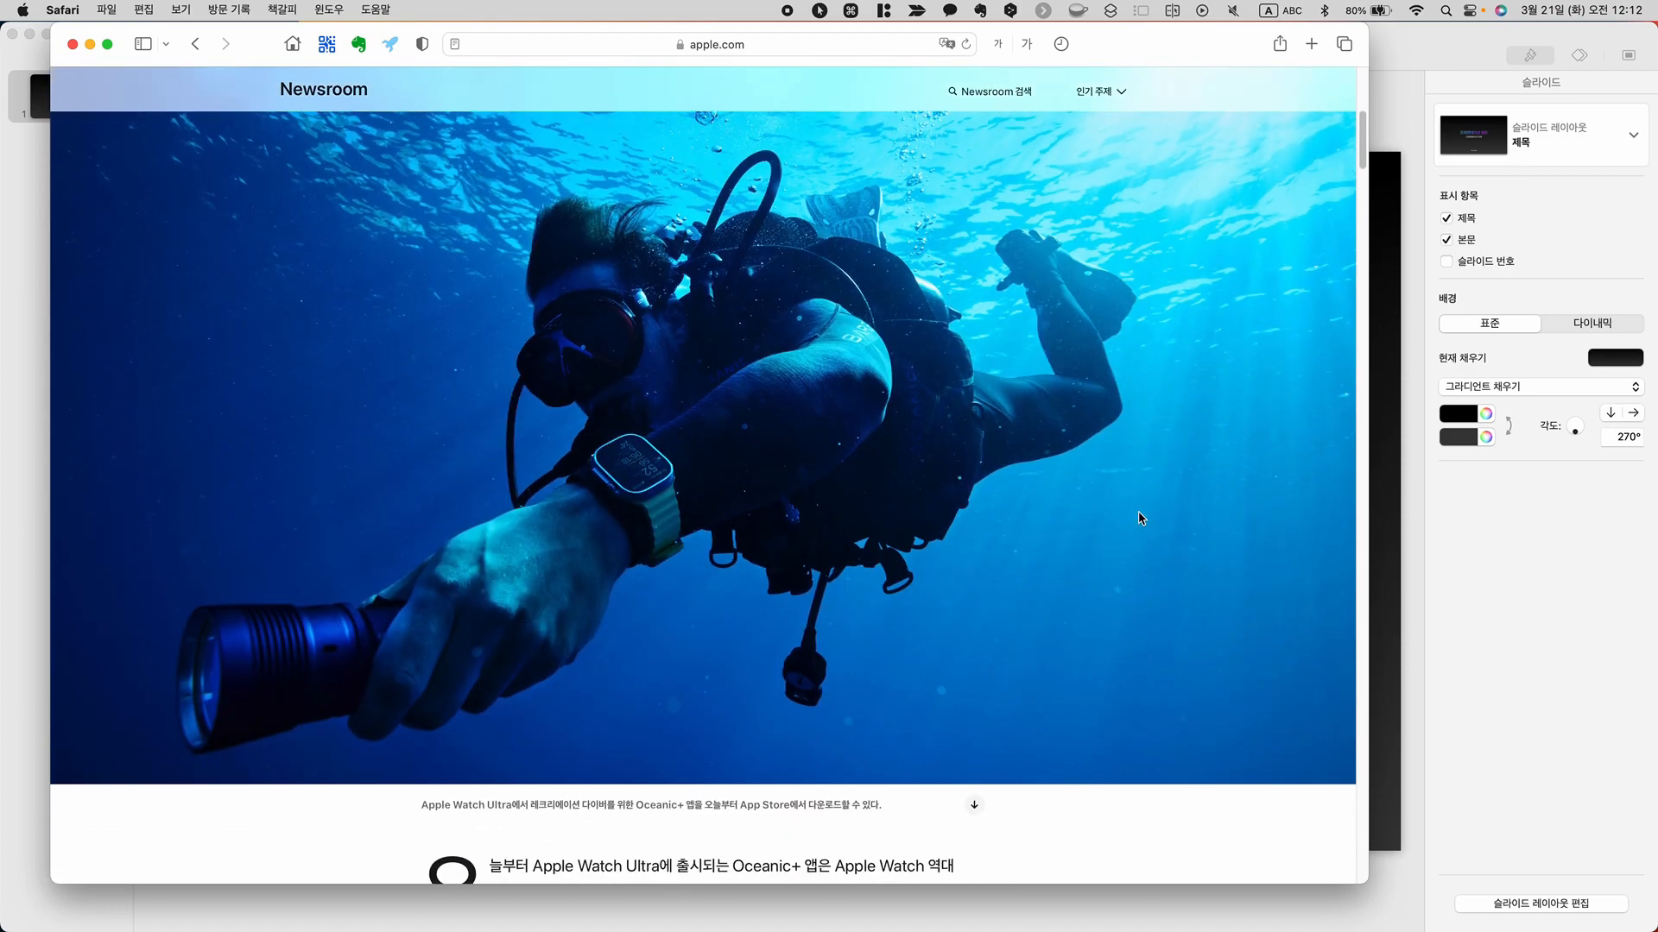
scroll(1140, 516, down, 7)
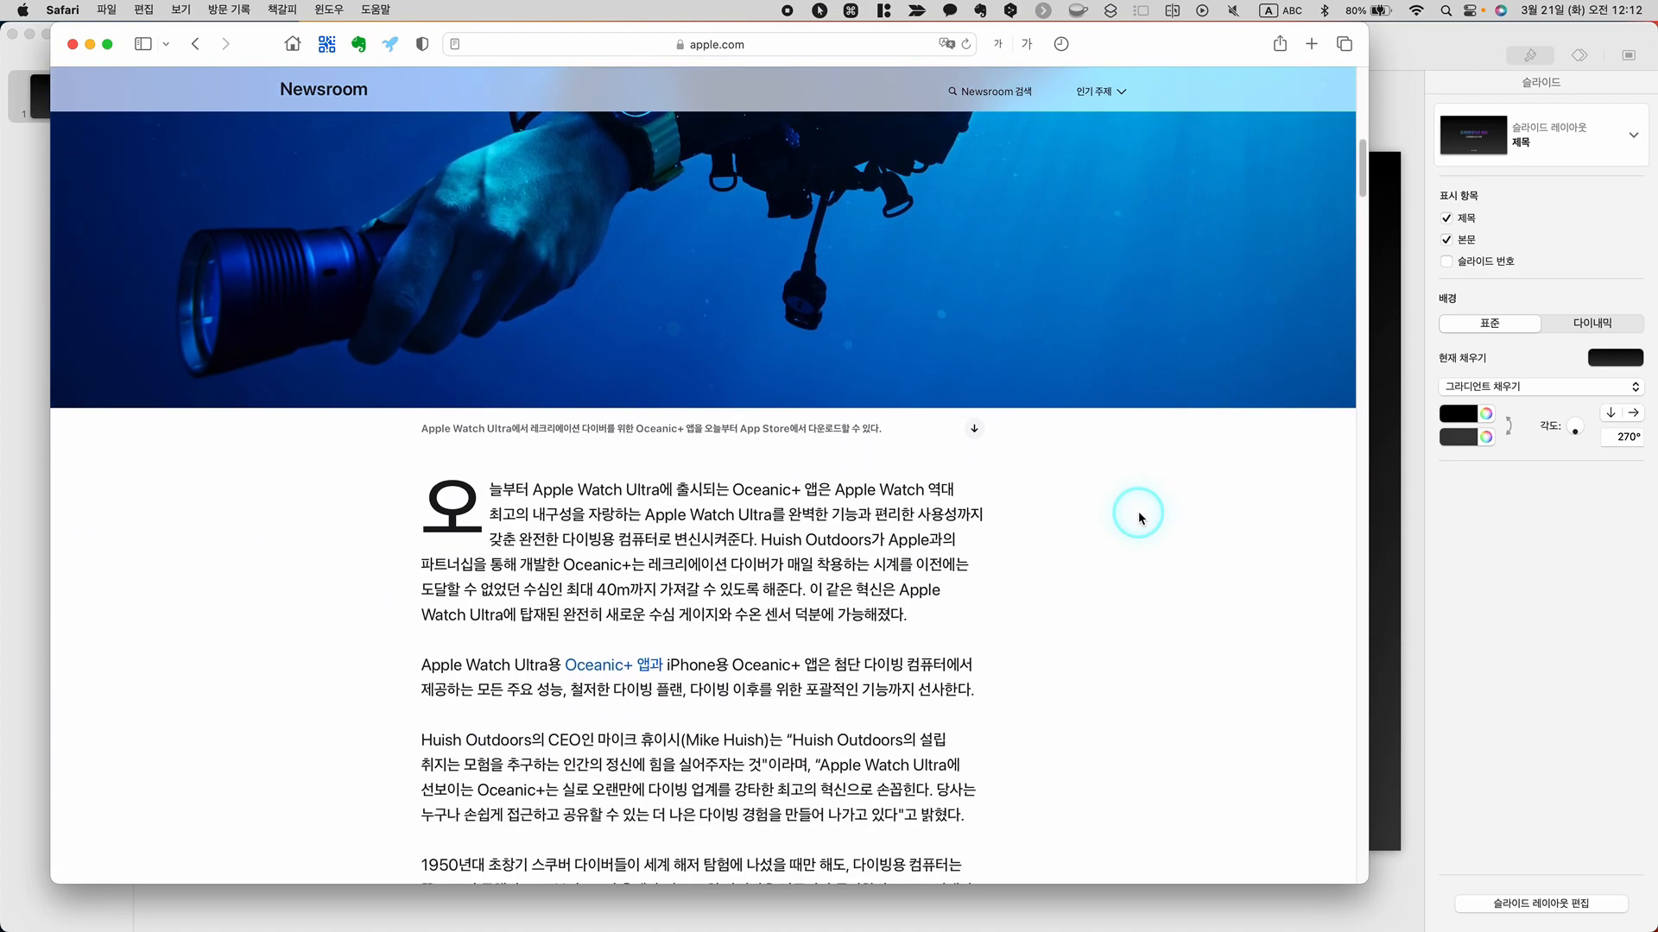
scroll(1140, 516, down, 7)
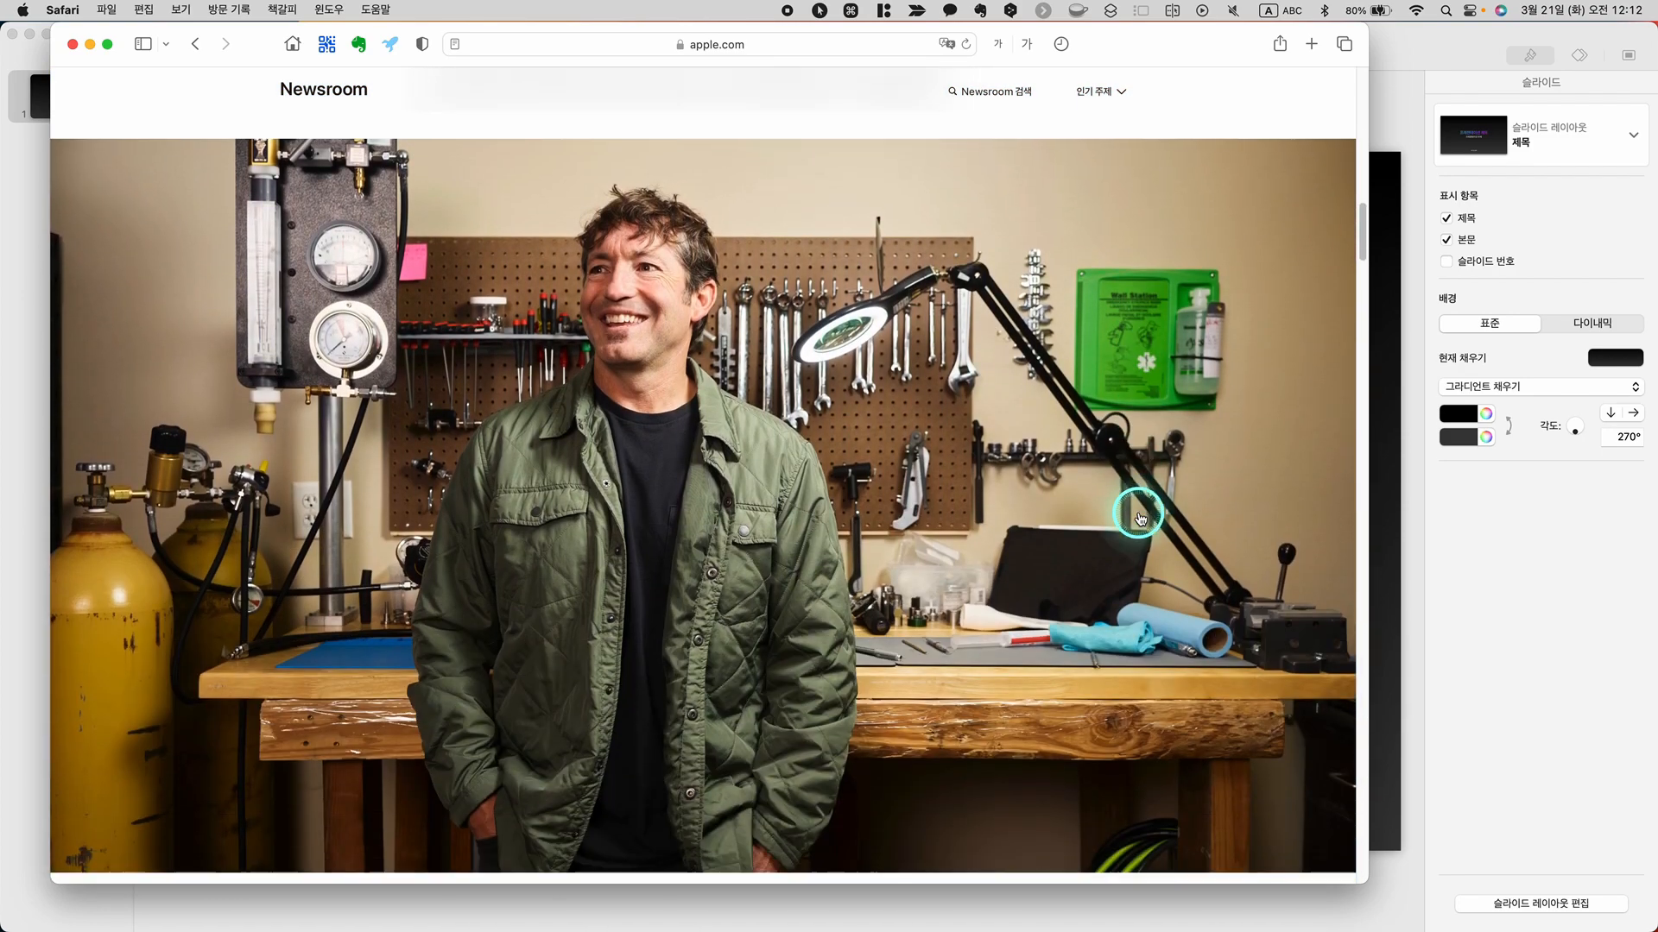
scroll(1140, 516, down, 1)
scroll(1140, 516, up, 2)
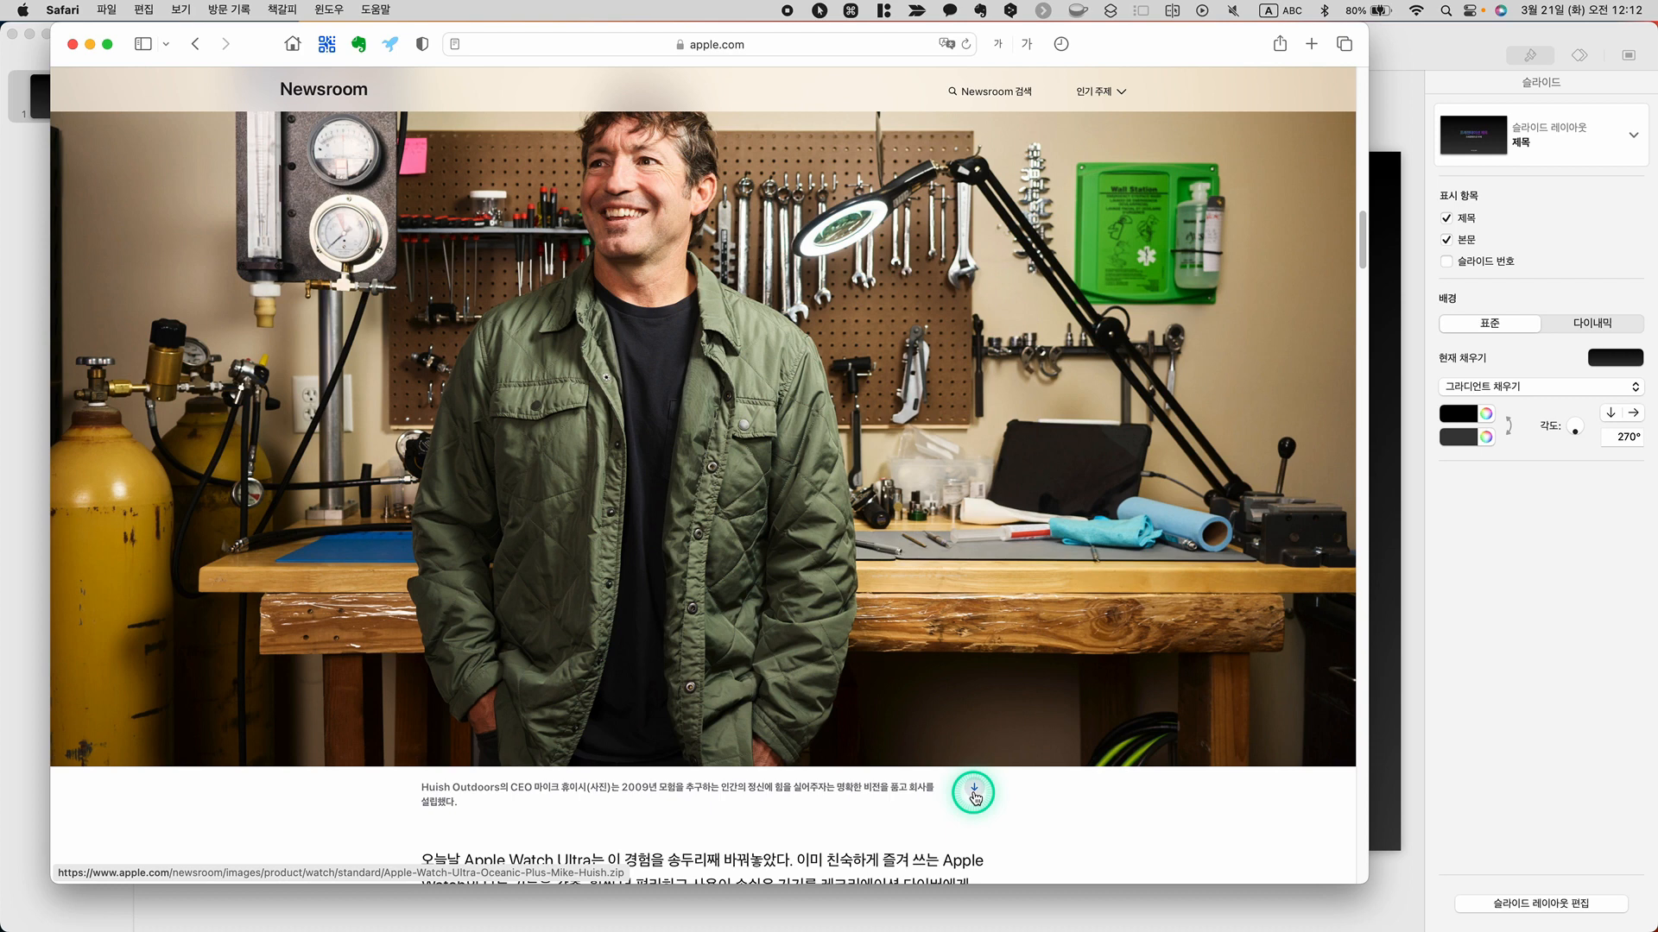
key(alt)
key(ctrl)
scroll(976, 794, down, 12)
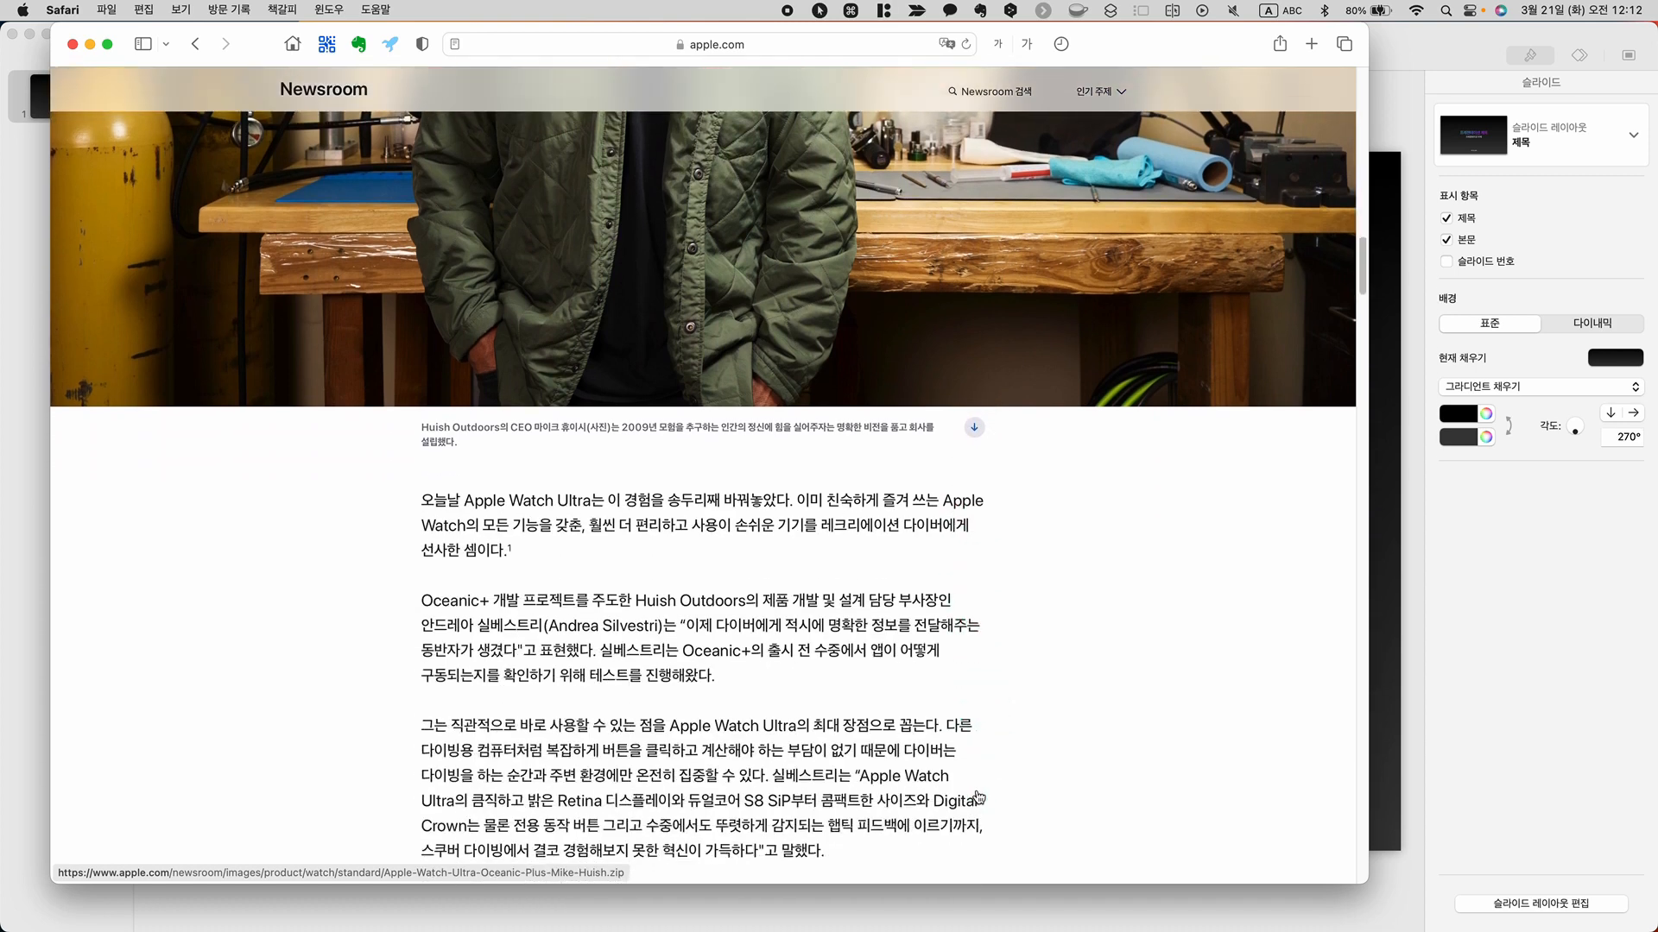
scroll(977, 794, down, 8)
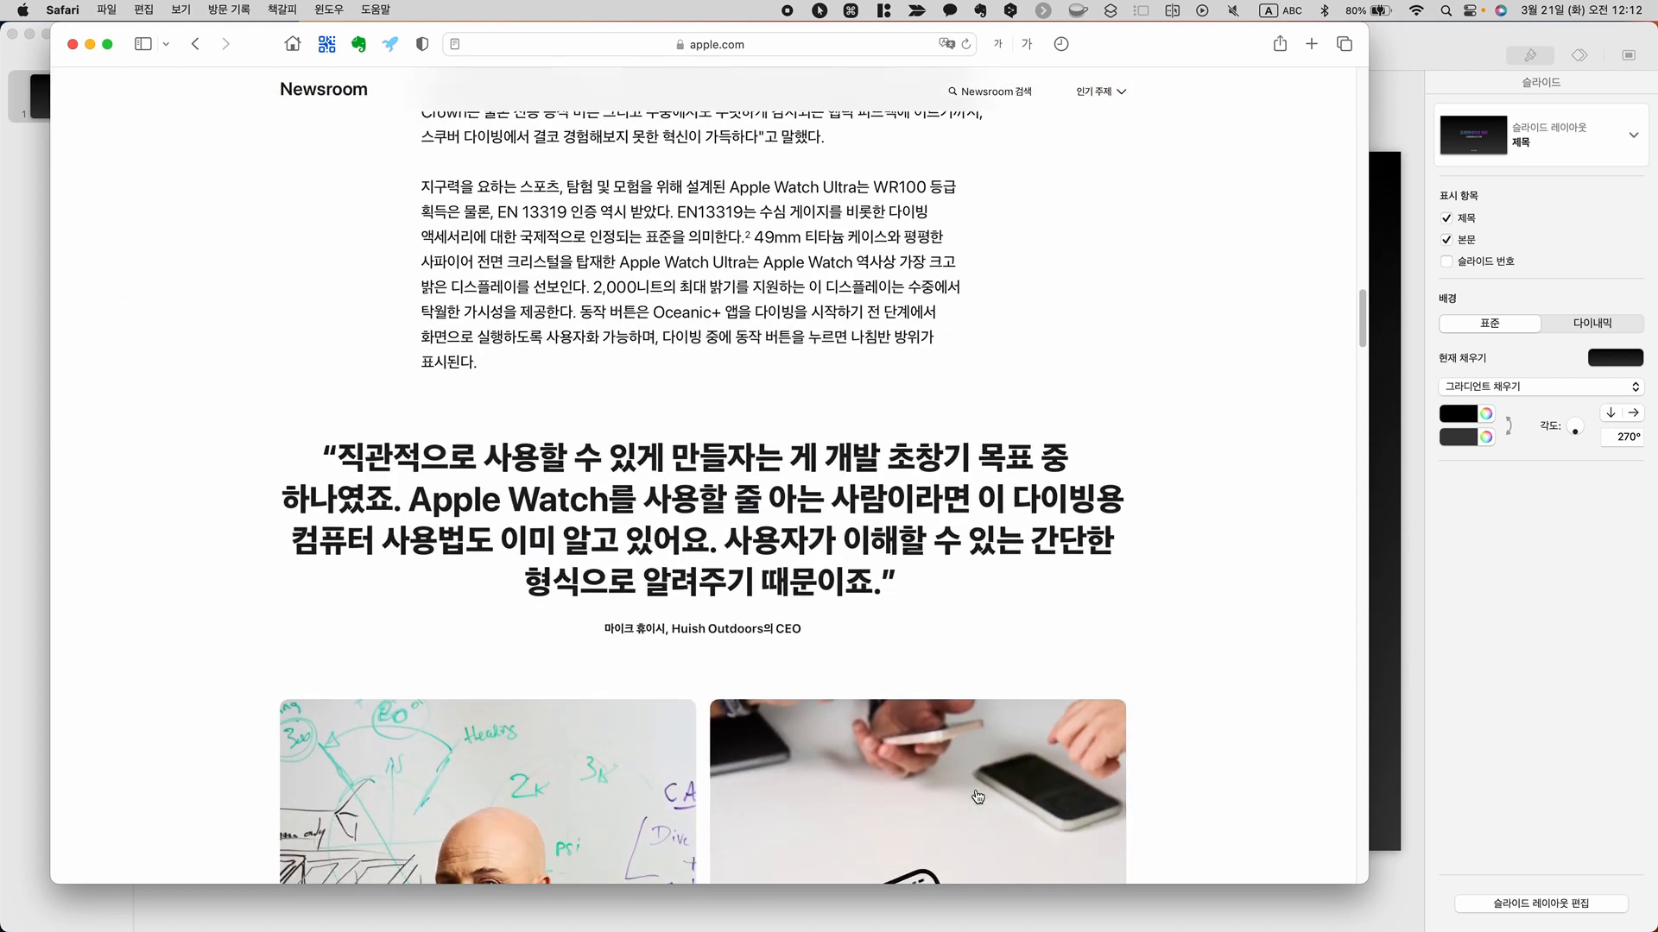
scroll(977, 794, down, 10)
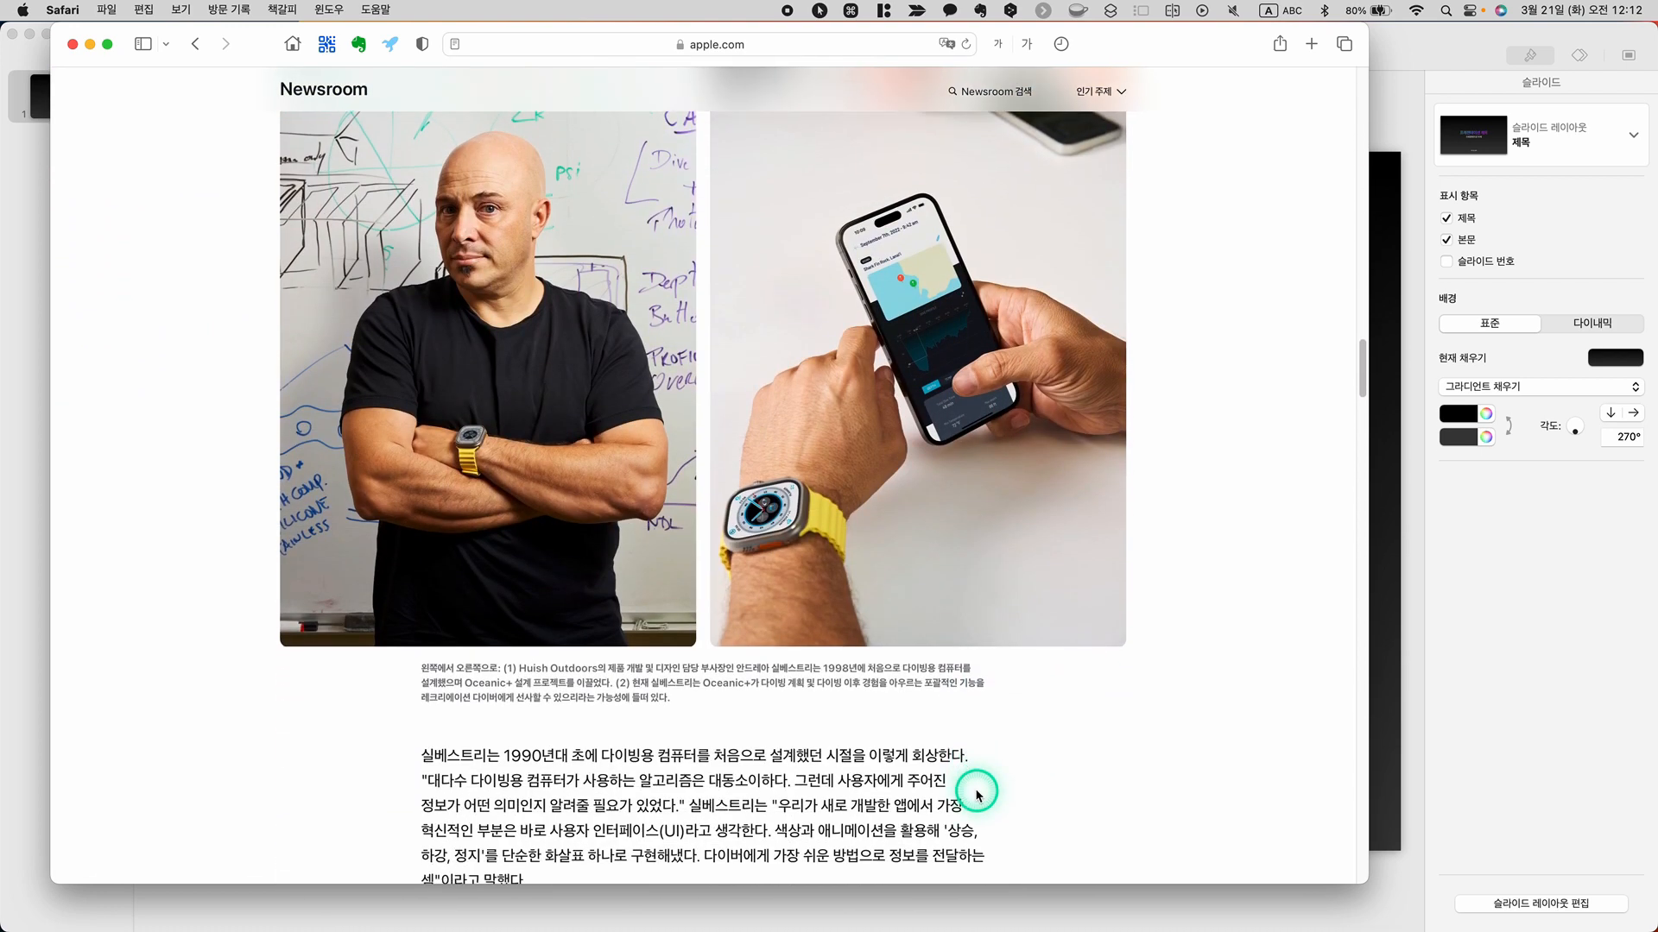
scroll(976, 795, down, 7)
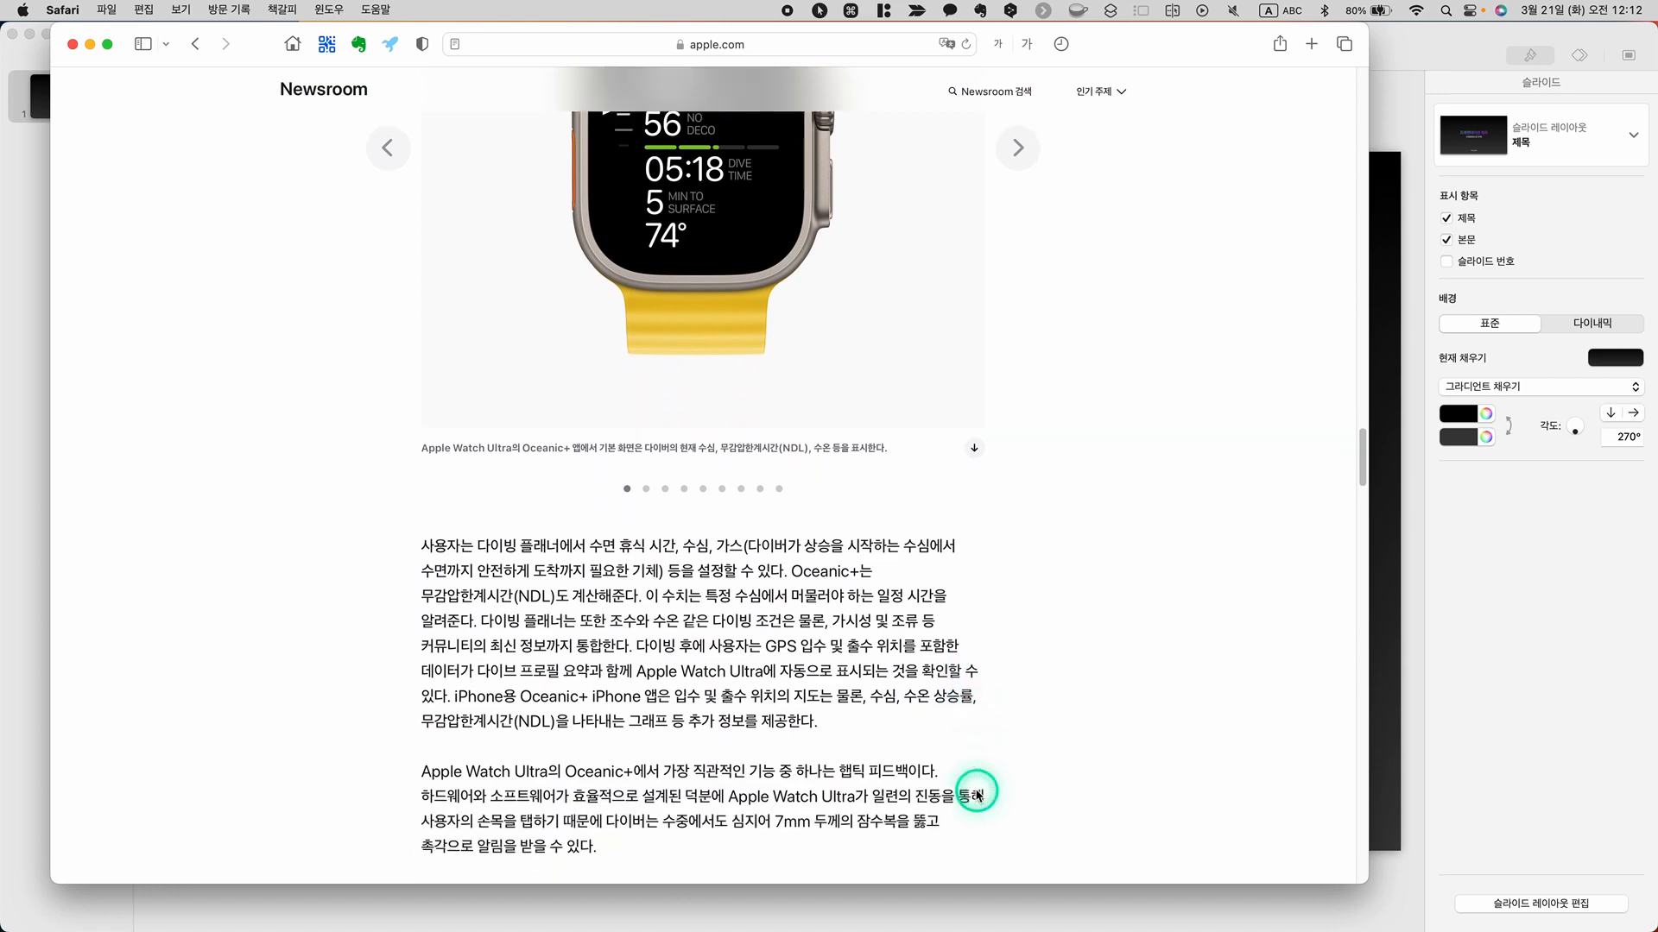
scroll(977, 795, up, 10)
scroll(976, 794, down, 5)
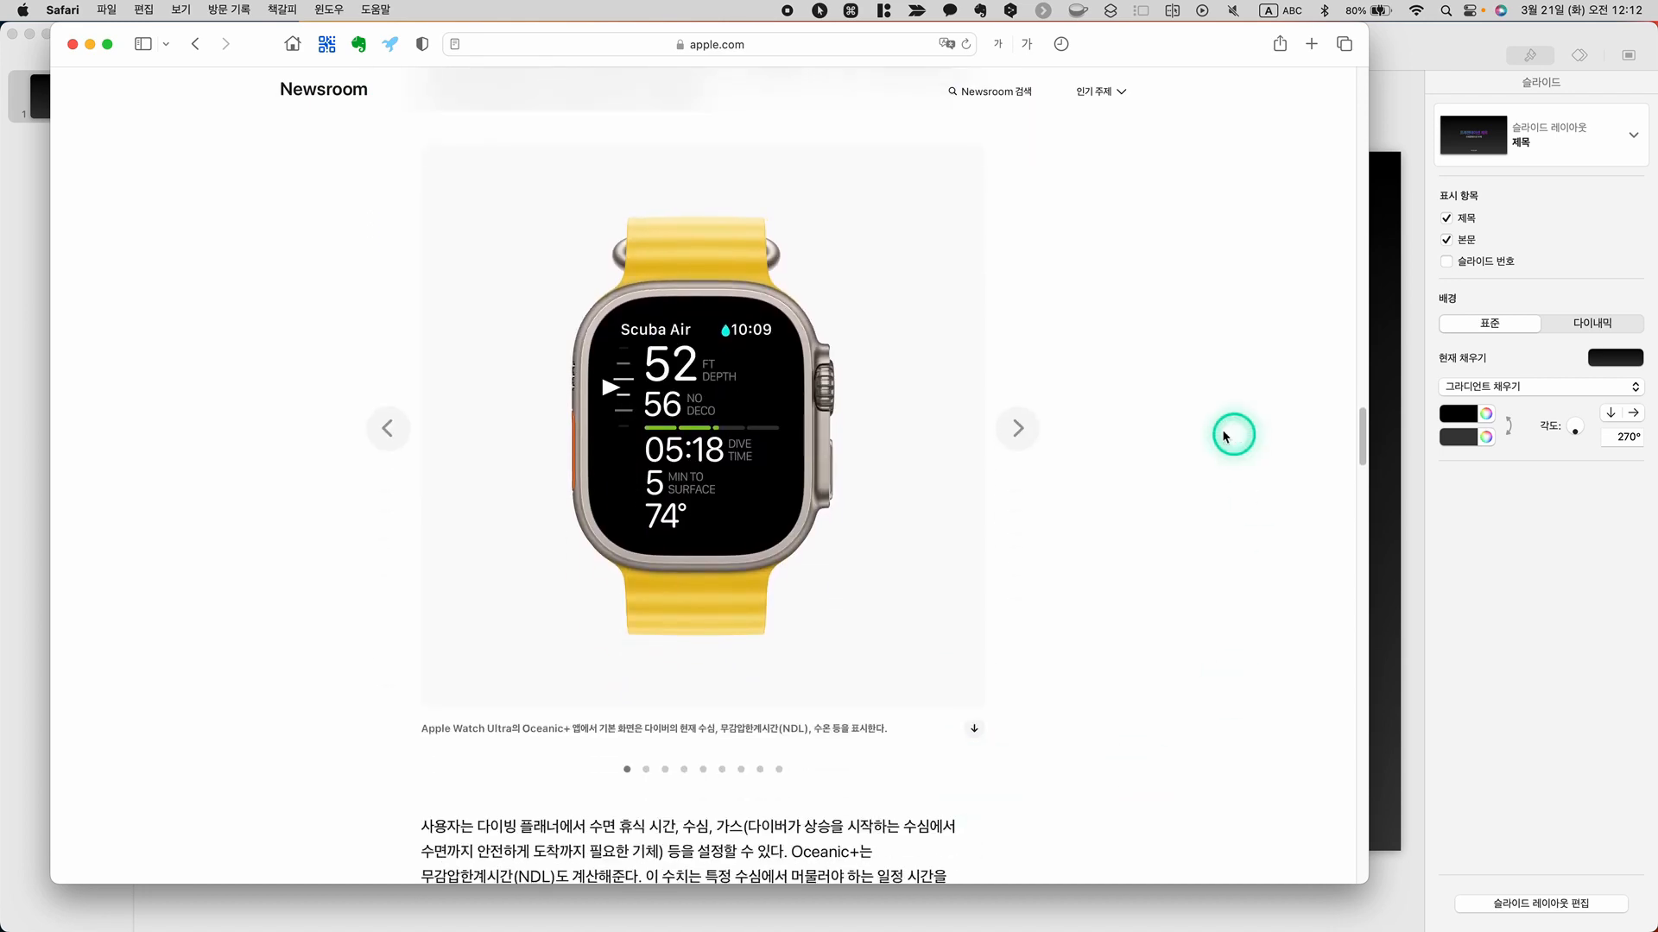
Browse the Apple Watch Ultra image gallery through to its last picture
click(1021, 433)
click(1022, 434)
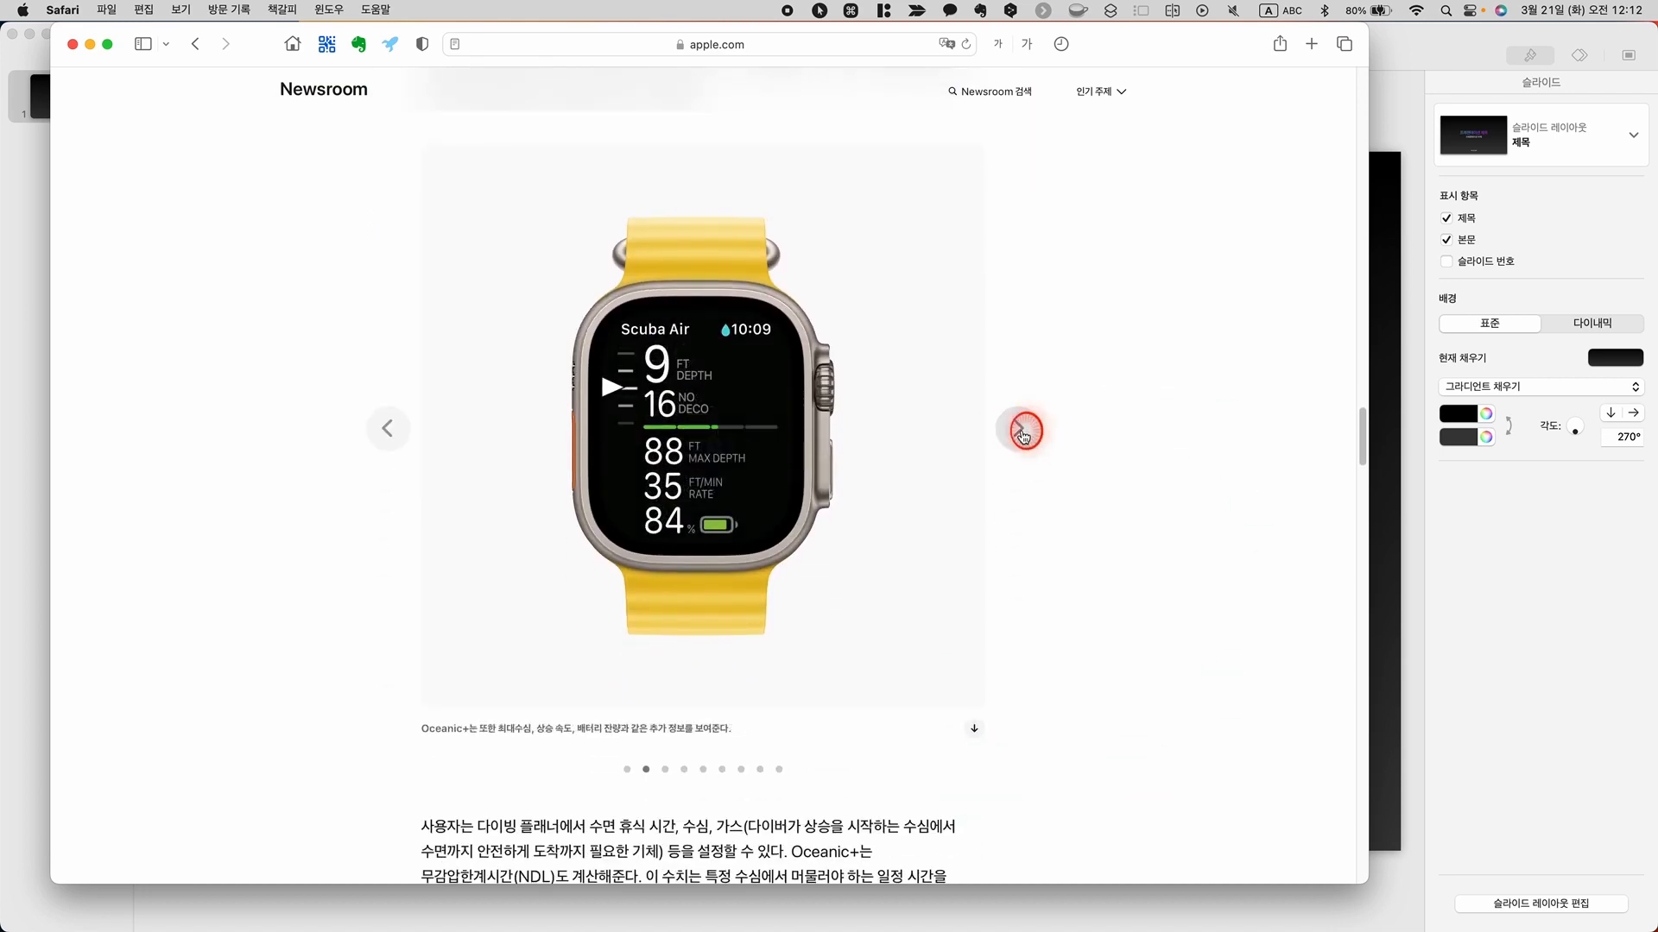
click(1022, 435)
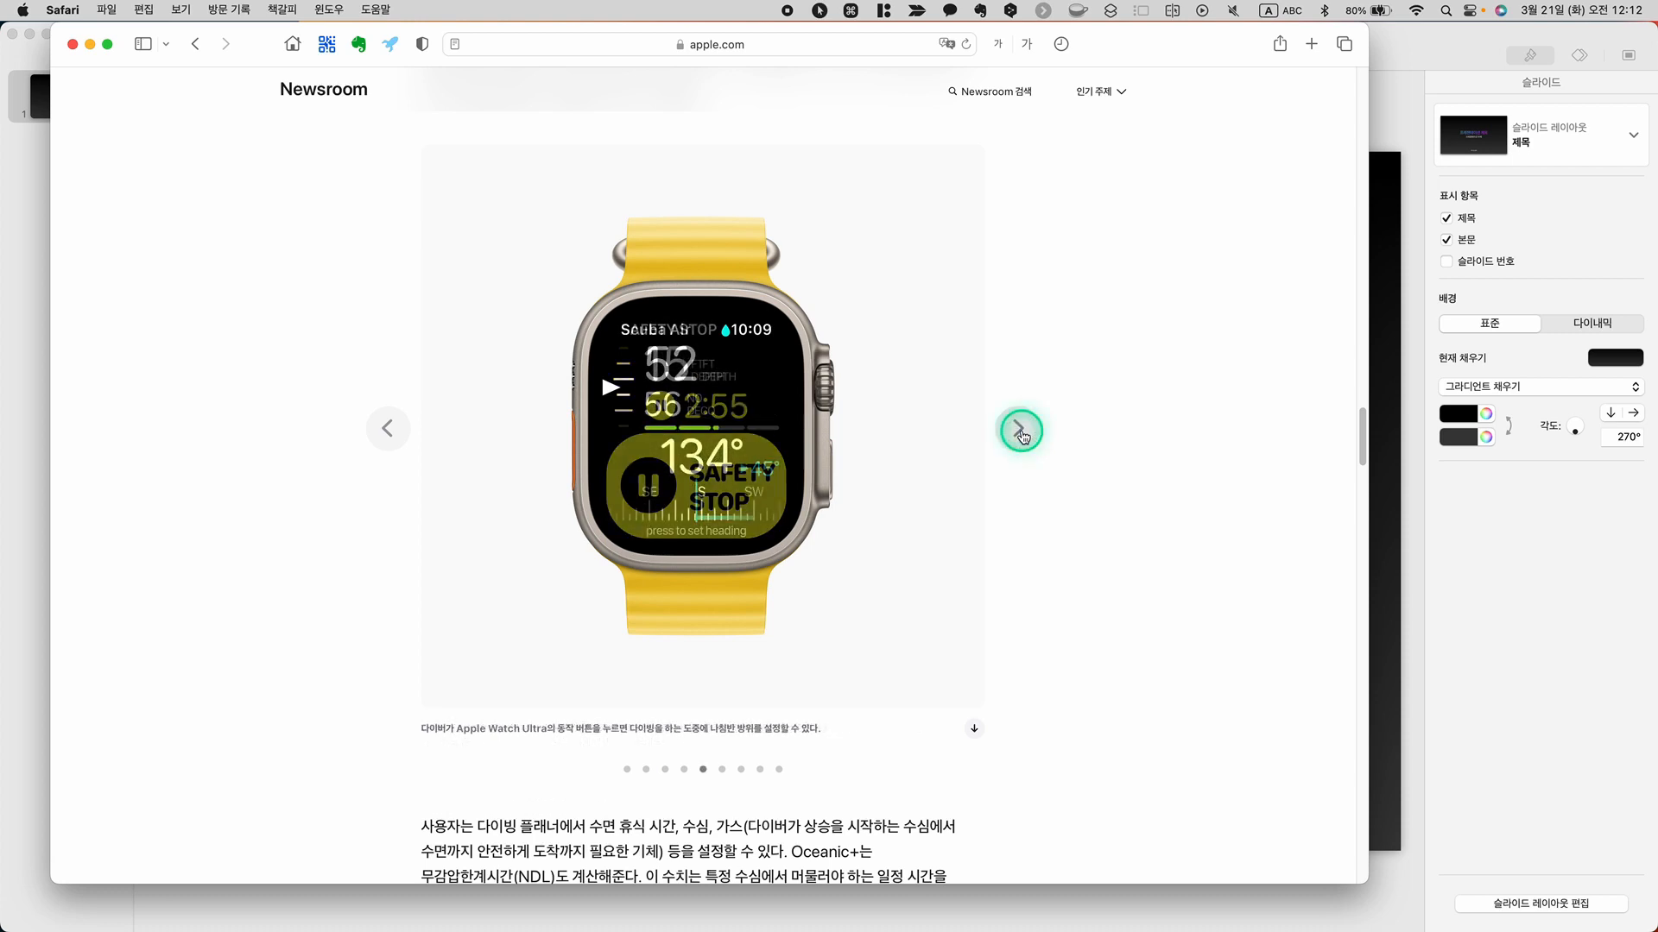
click(1022, 435)
click(1024, 431)
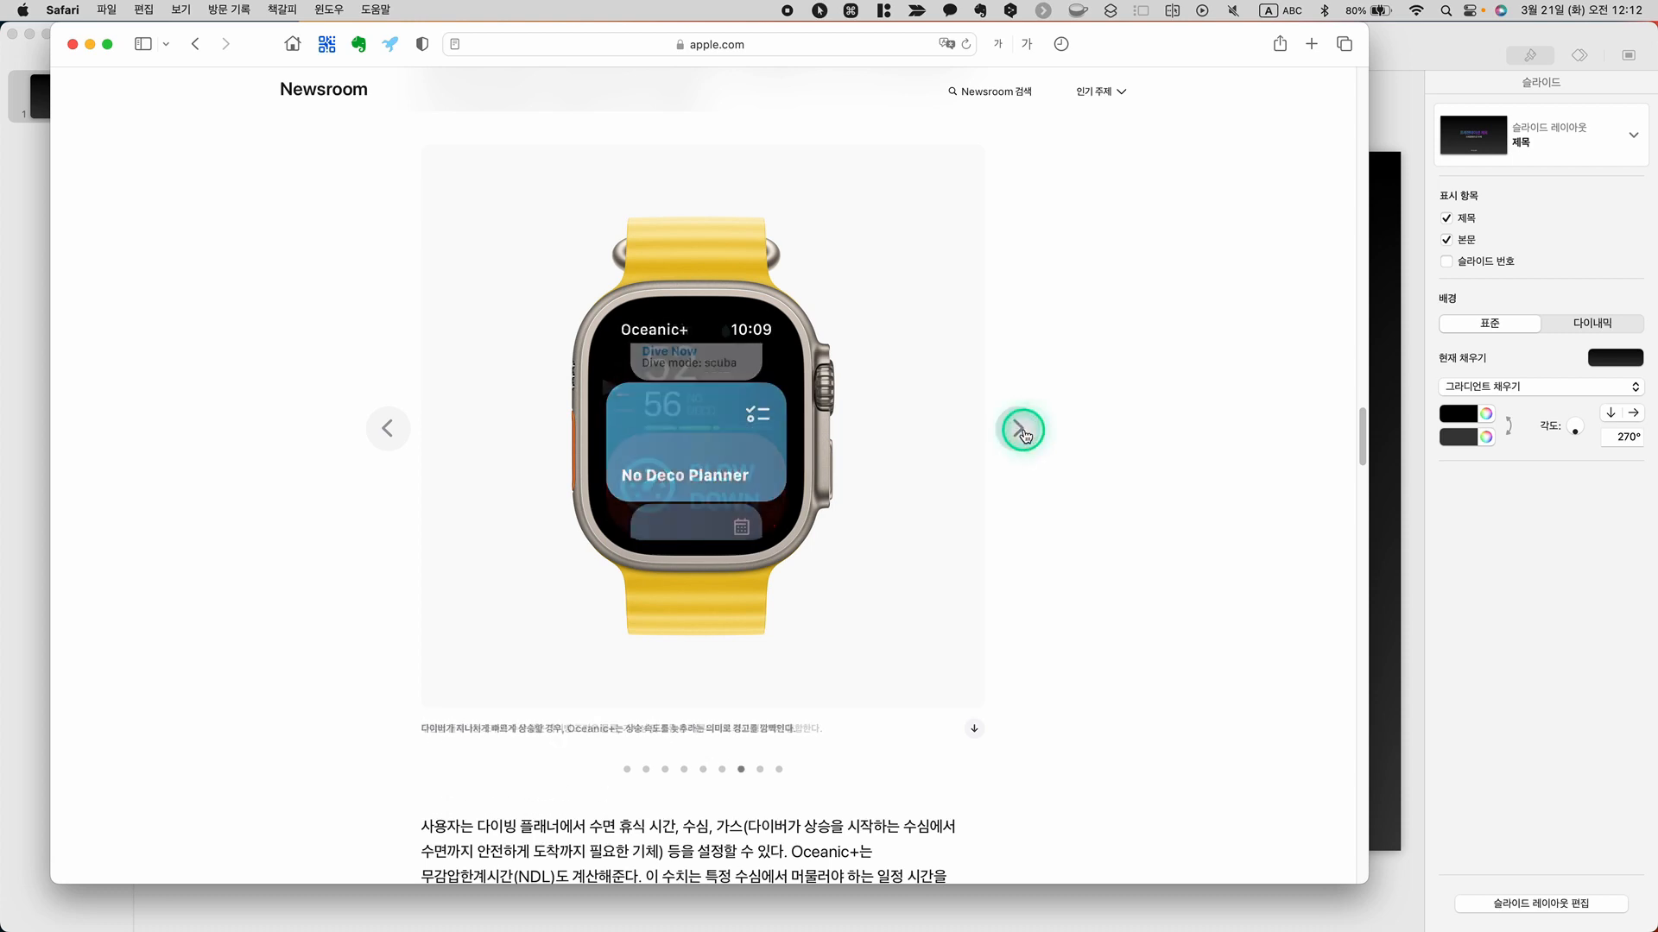
click(1023, 432)
click(1023, 432)
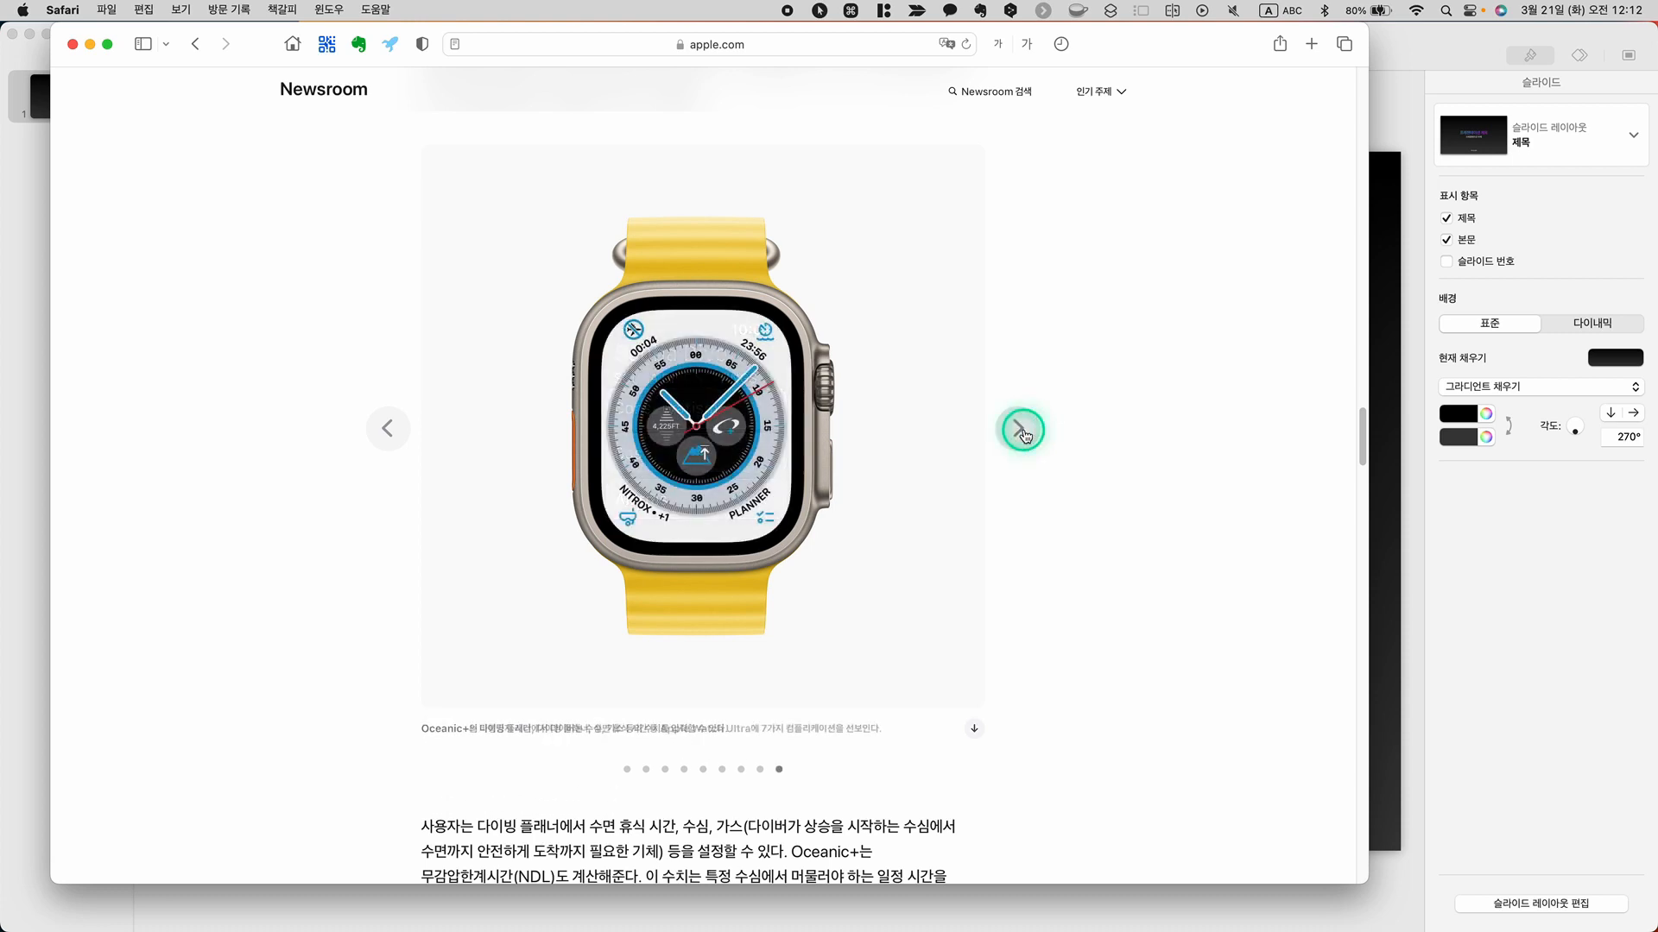
Download all of the article's images as one zip archive from the end of the page and save it to the desktop
scroll(1069, 499, down, 10)
scroll(1071, 503, down, 12)
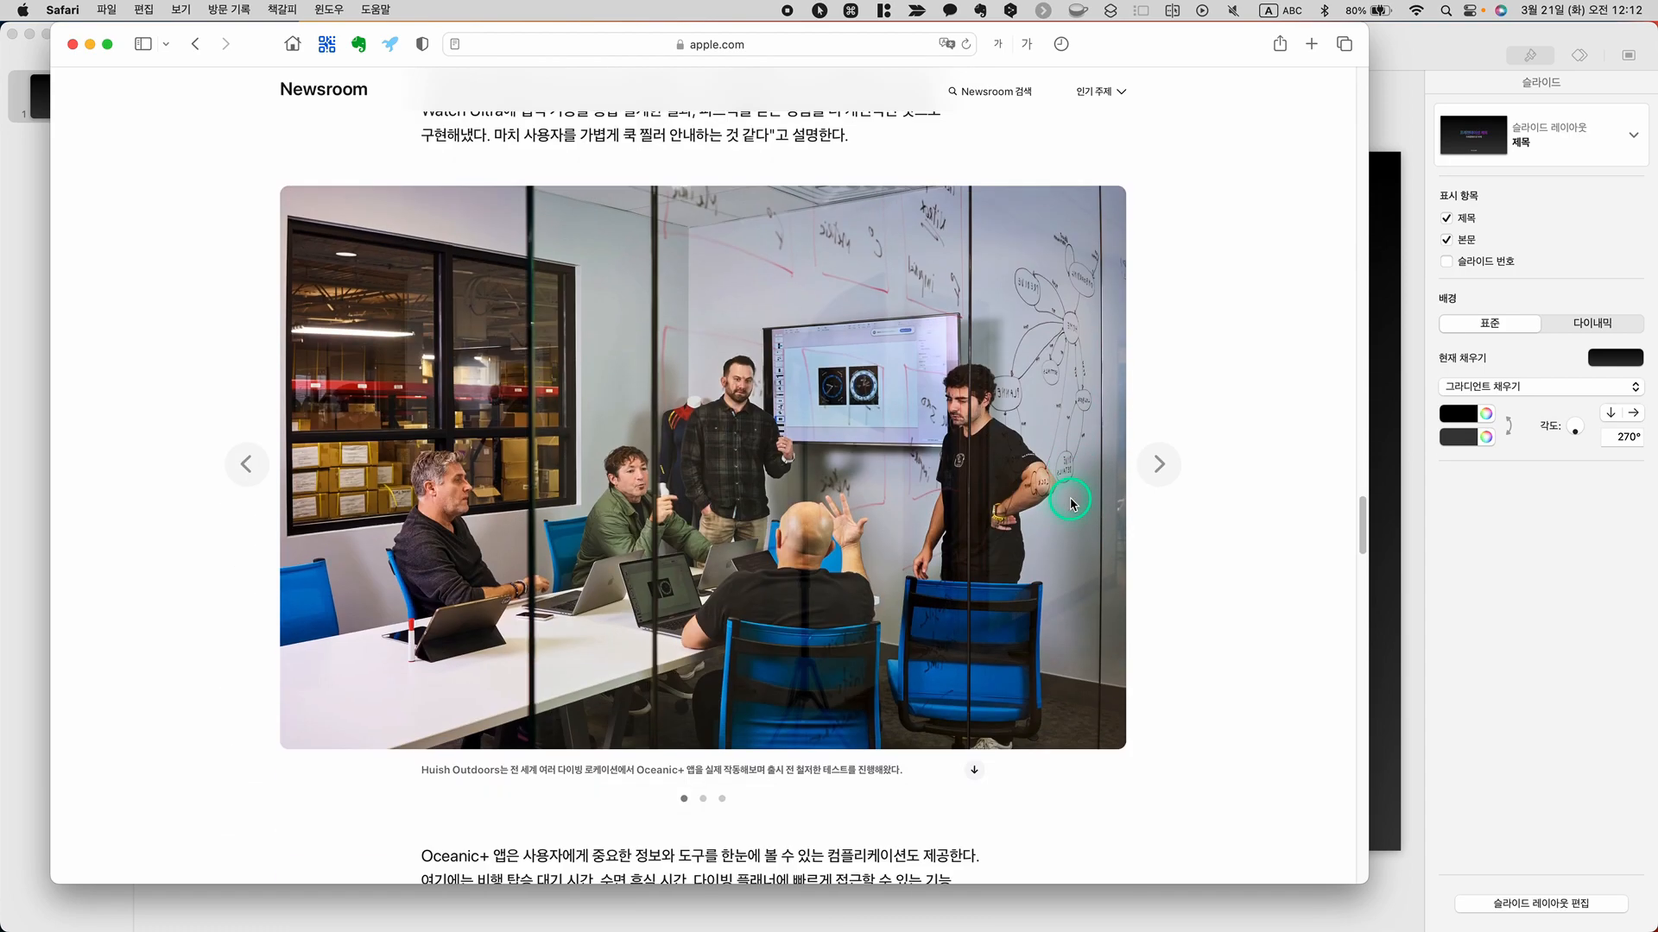
scroll(1071, 505, down, 15)
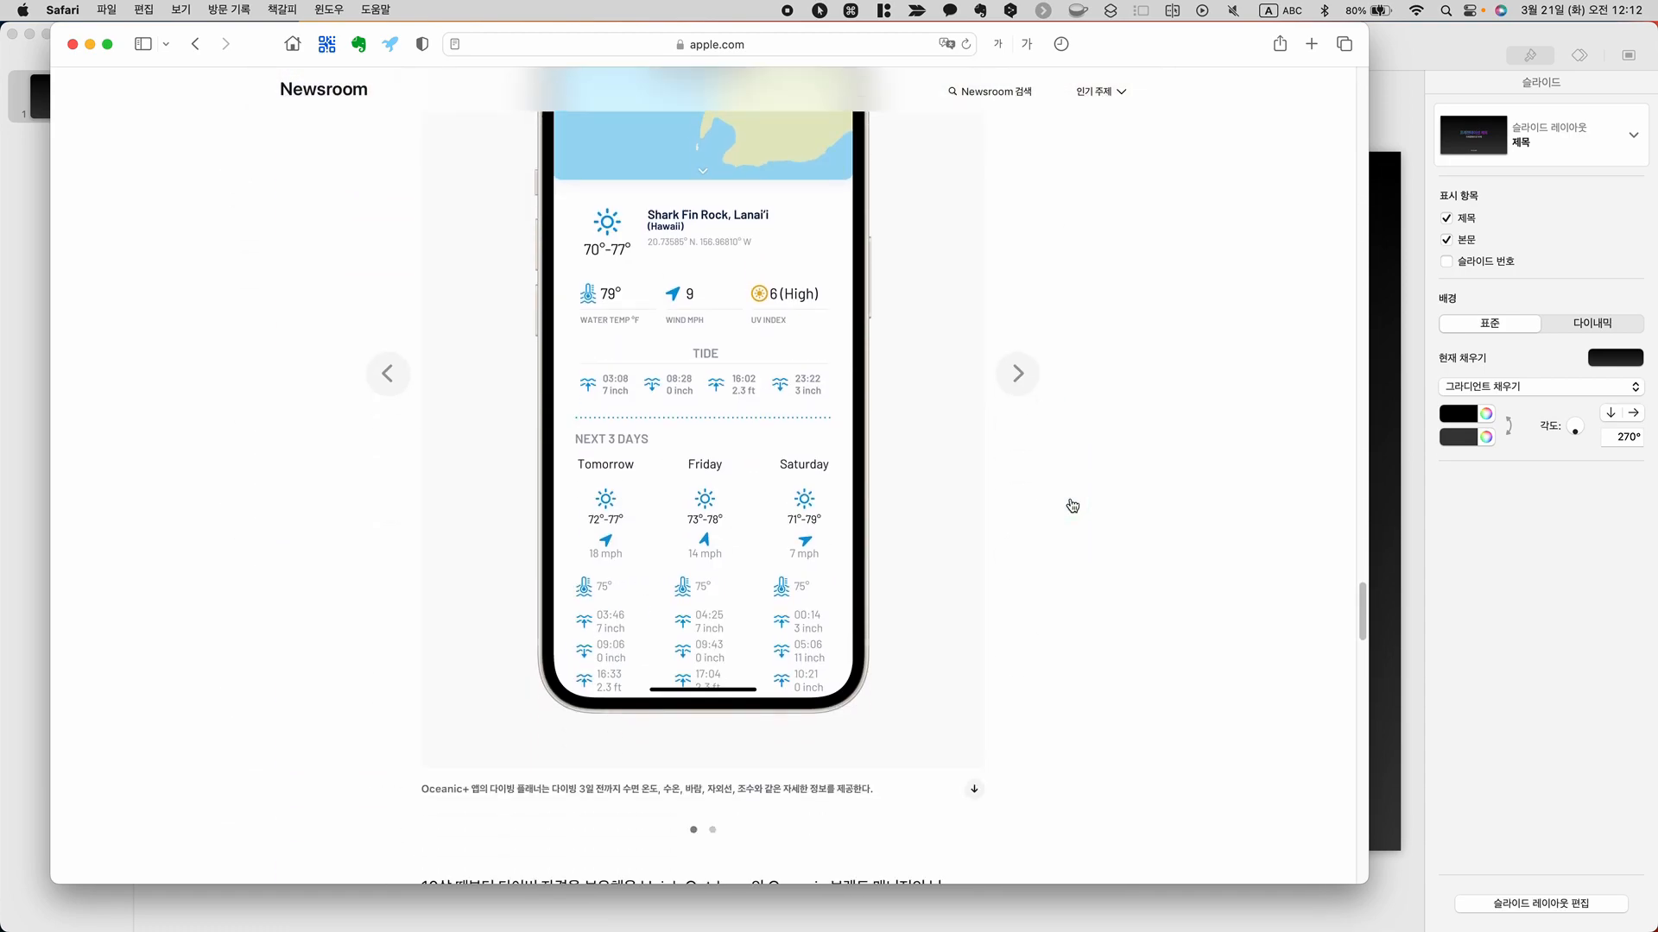
scroll(1071, 506, down, 12)
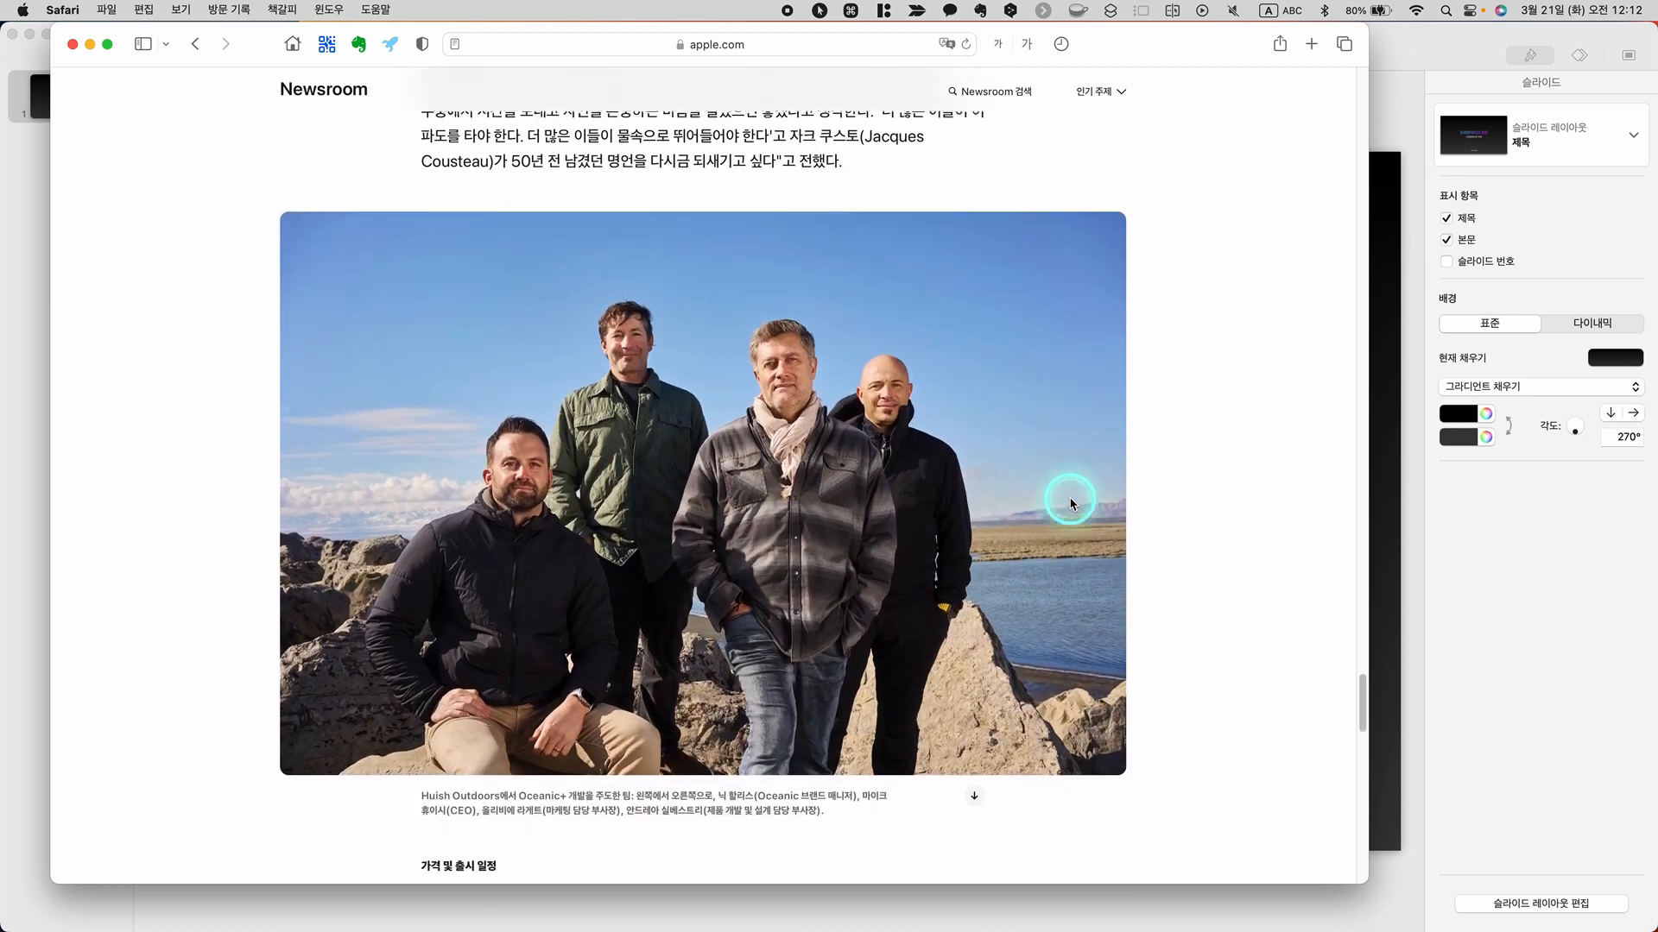
scroll(1071, 503, down, 4)
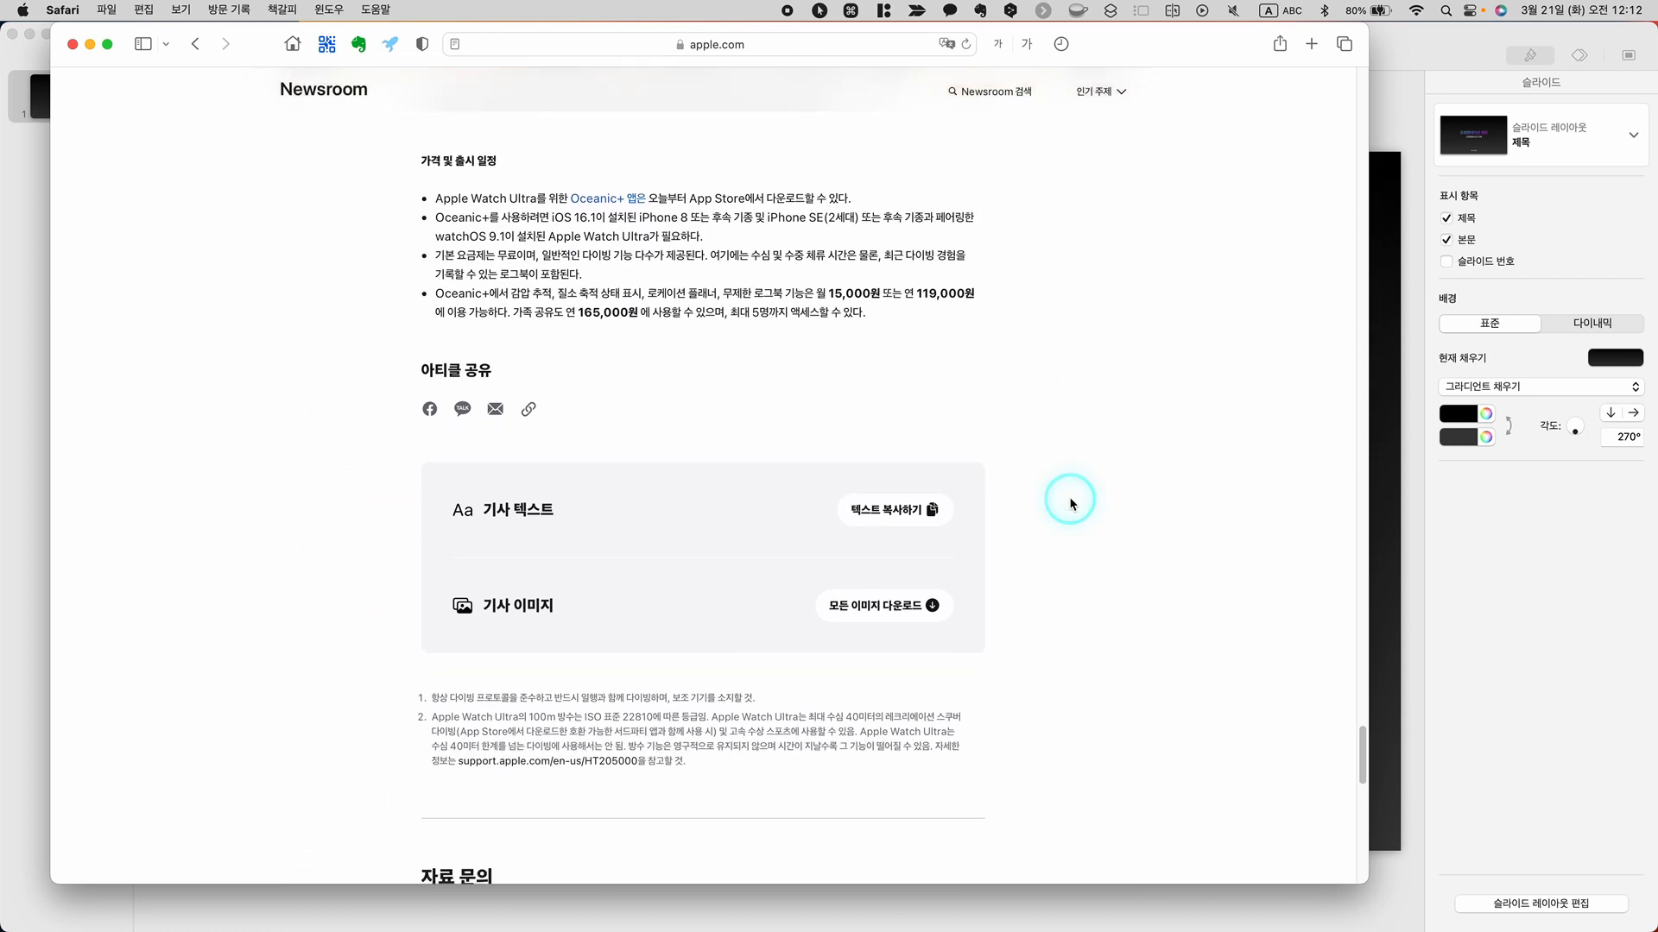
click(933, 607)
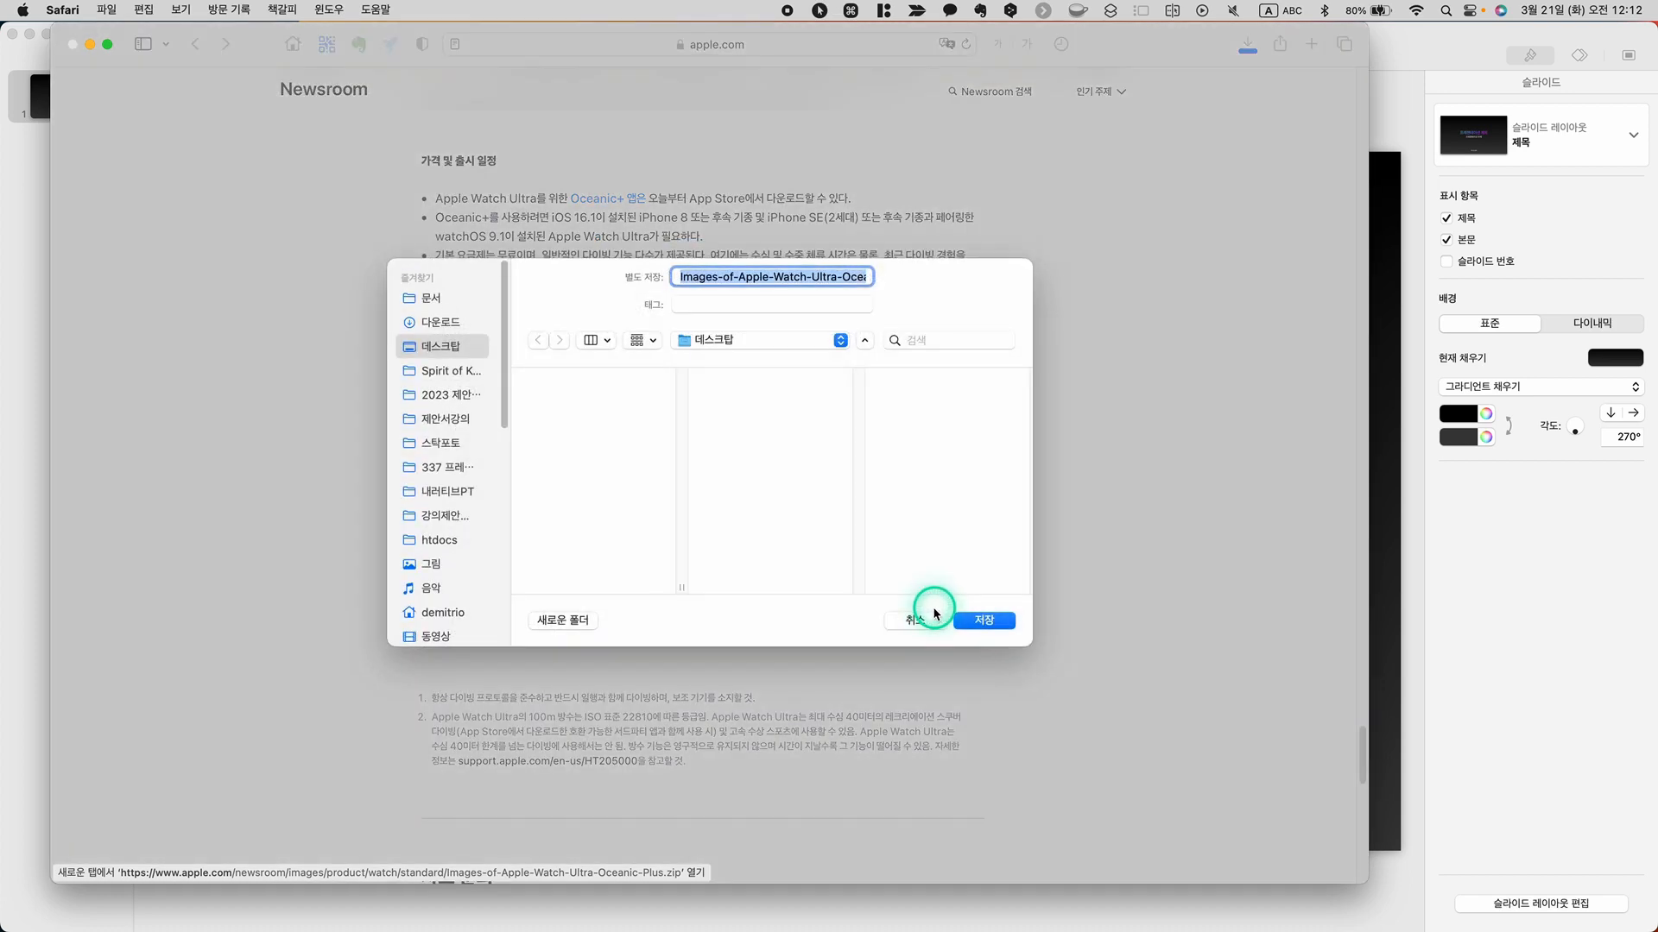
click(988, 622)
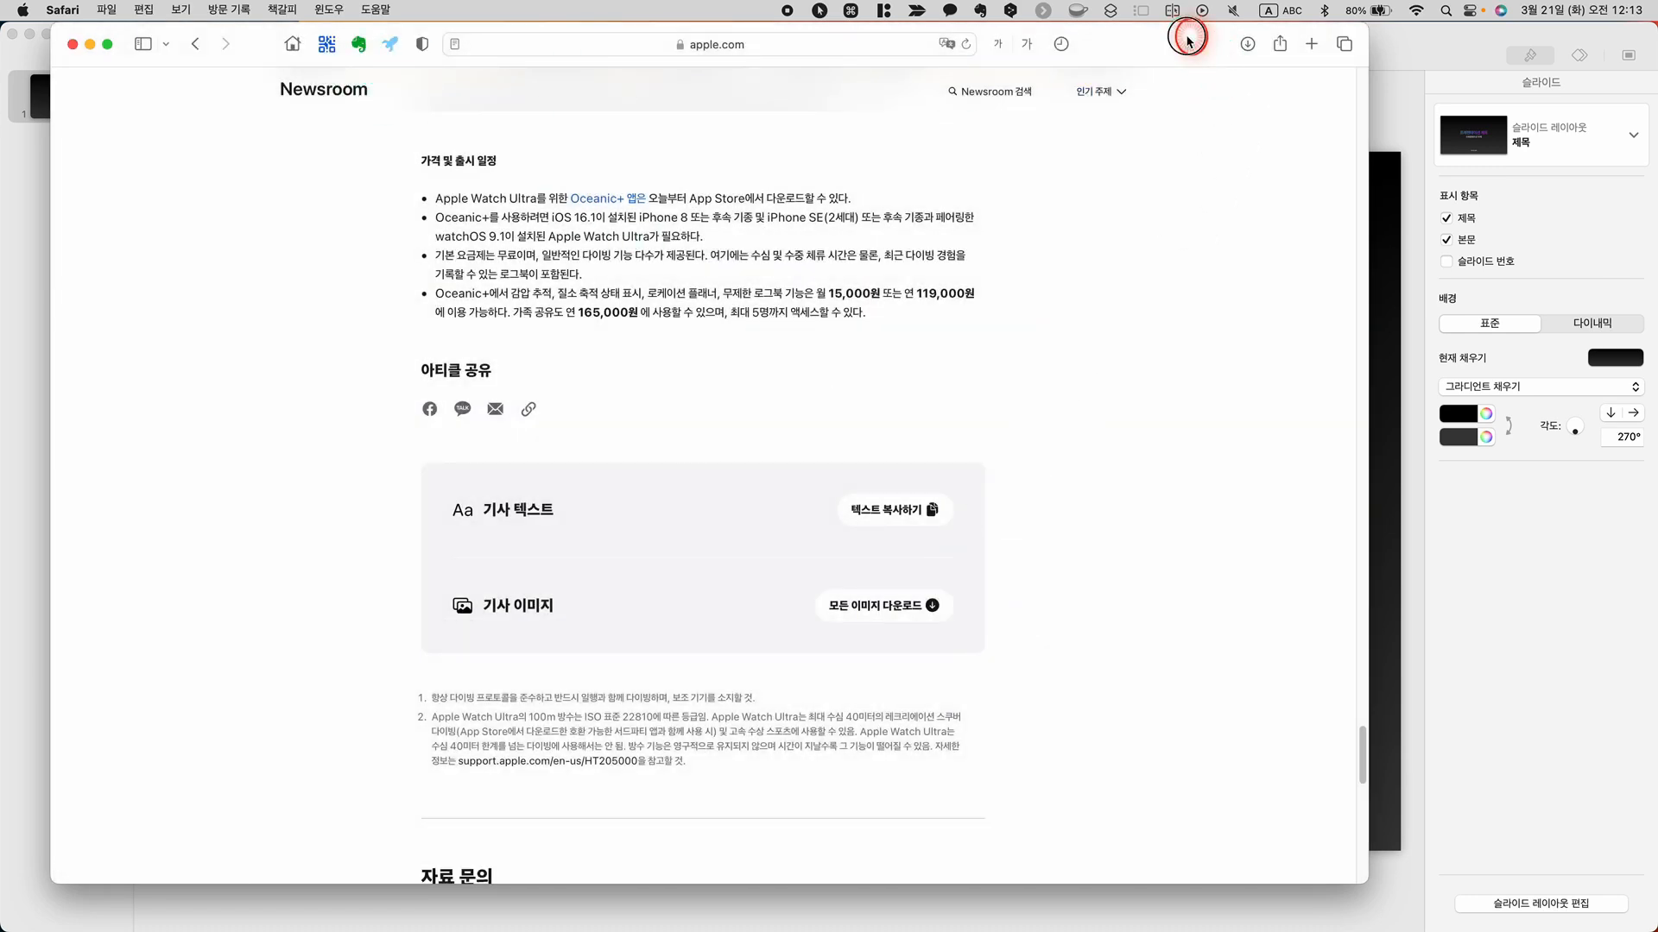
Move the browser and presentation windows aside to uncover the desktop and extract the downloaded Apple Watch Ultra Oceanic+ images archive
drag(1188, 41, 1138, 62)
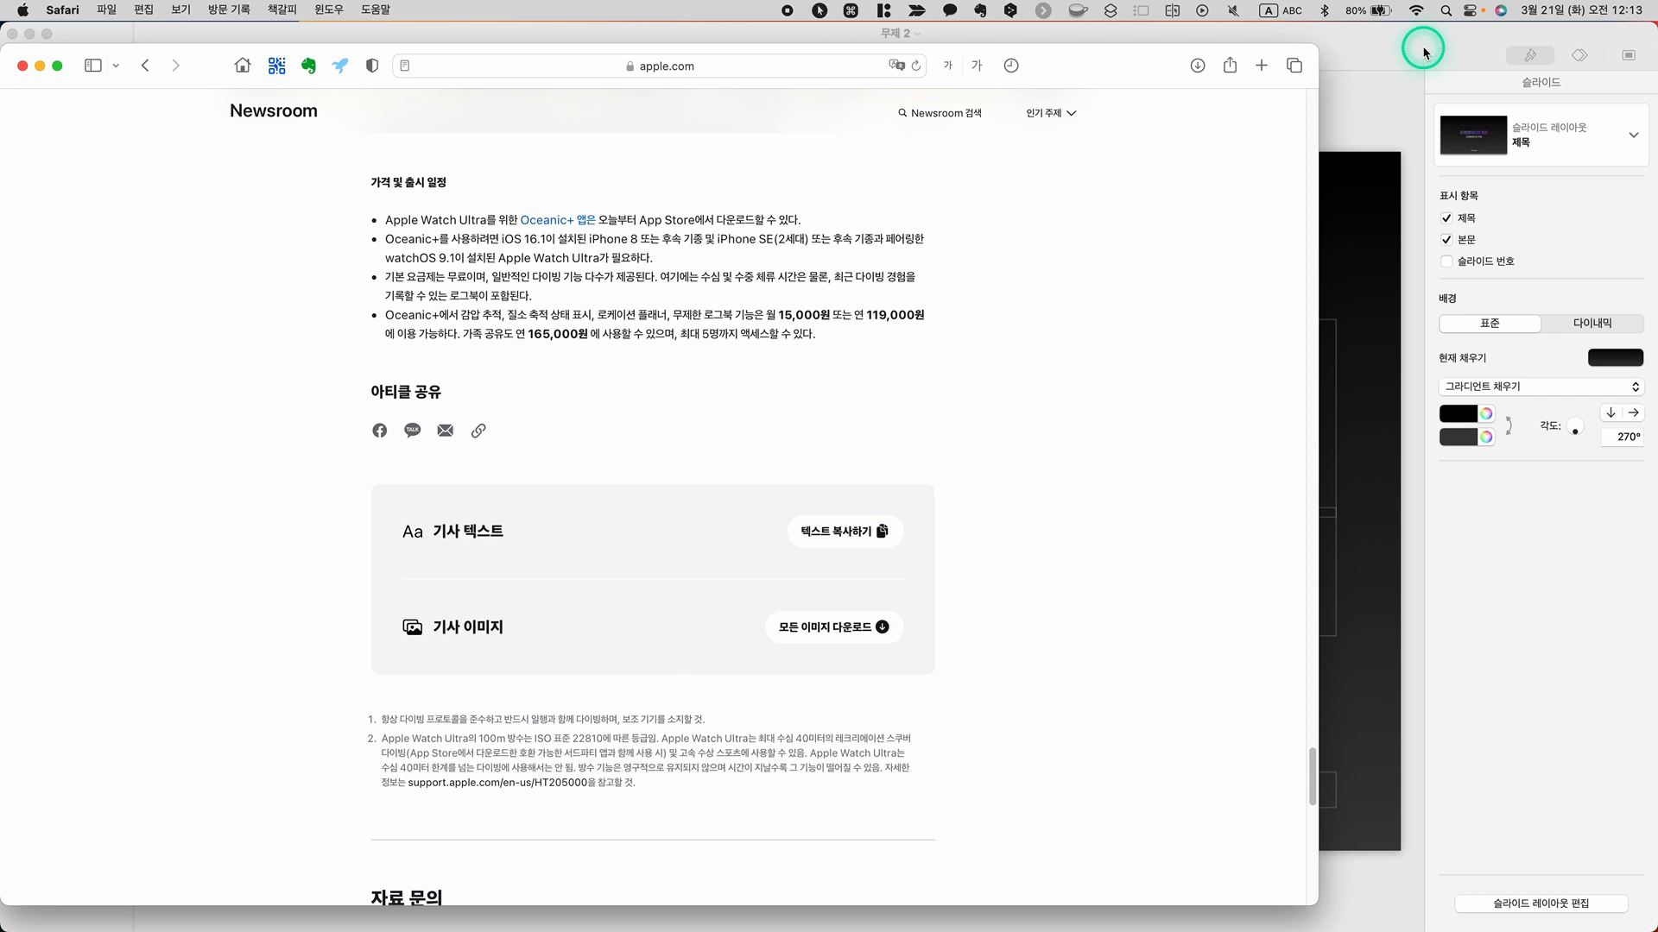
drag(1423, 52, 1192, 52)
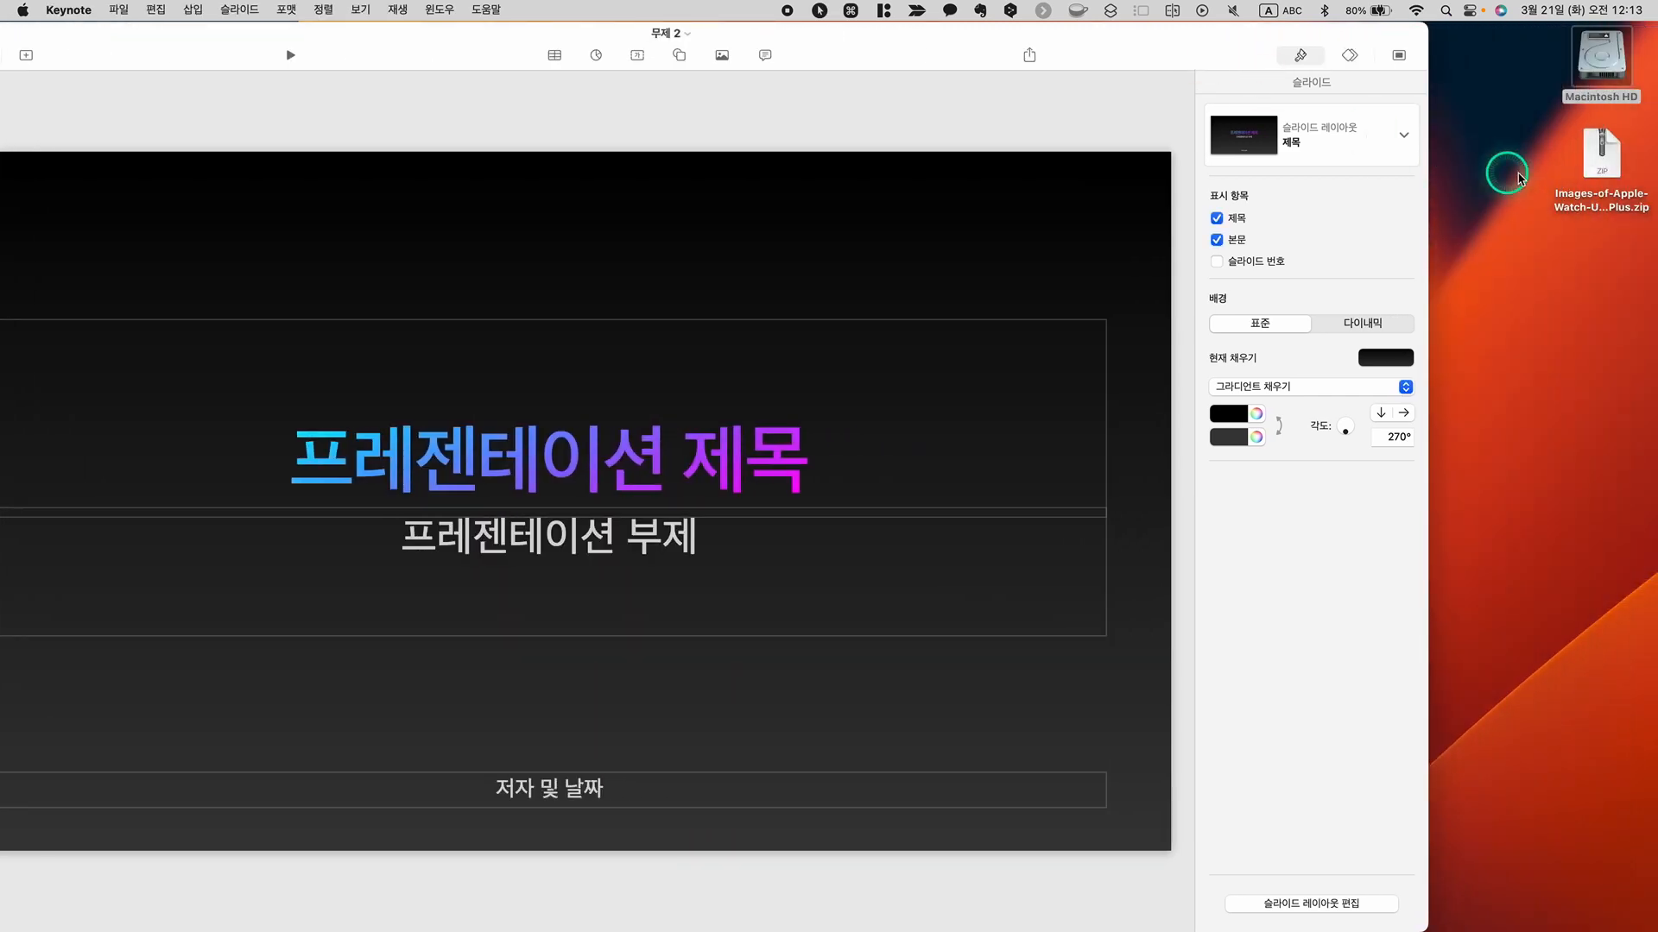
click(1617, 164)
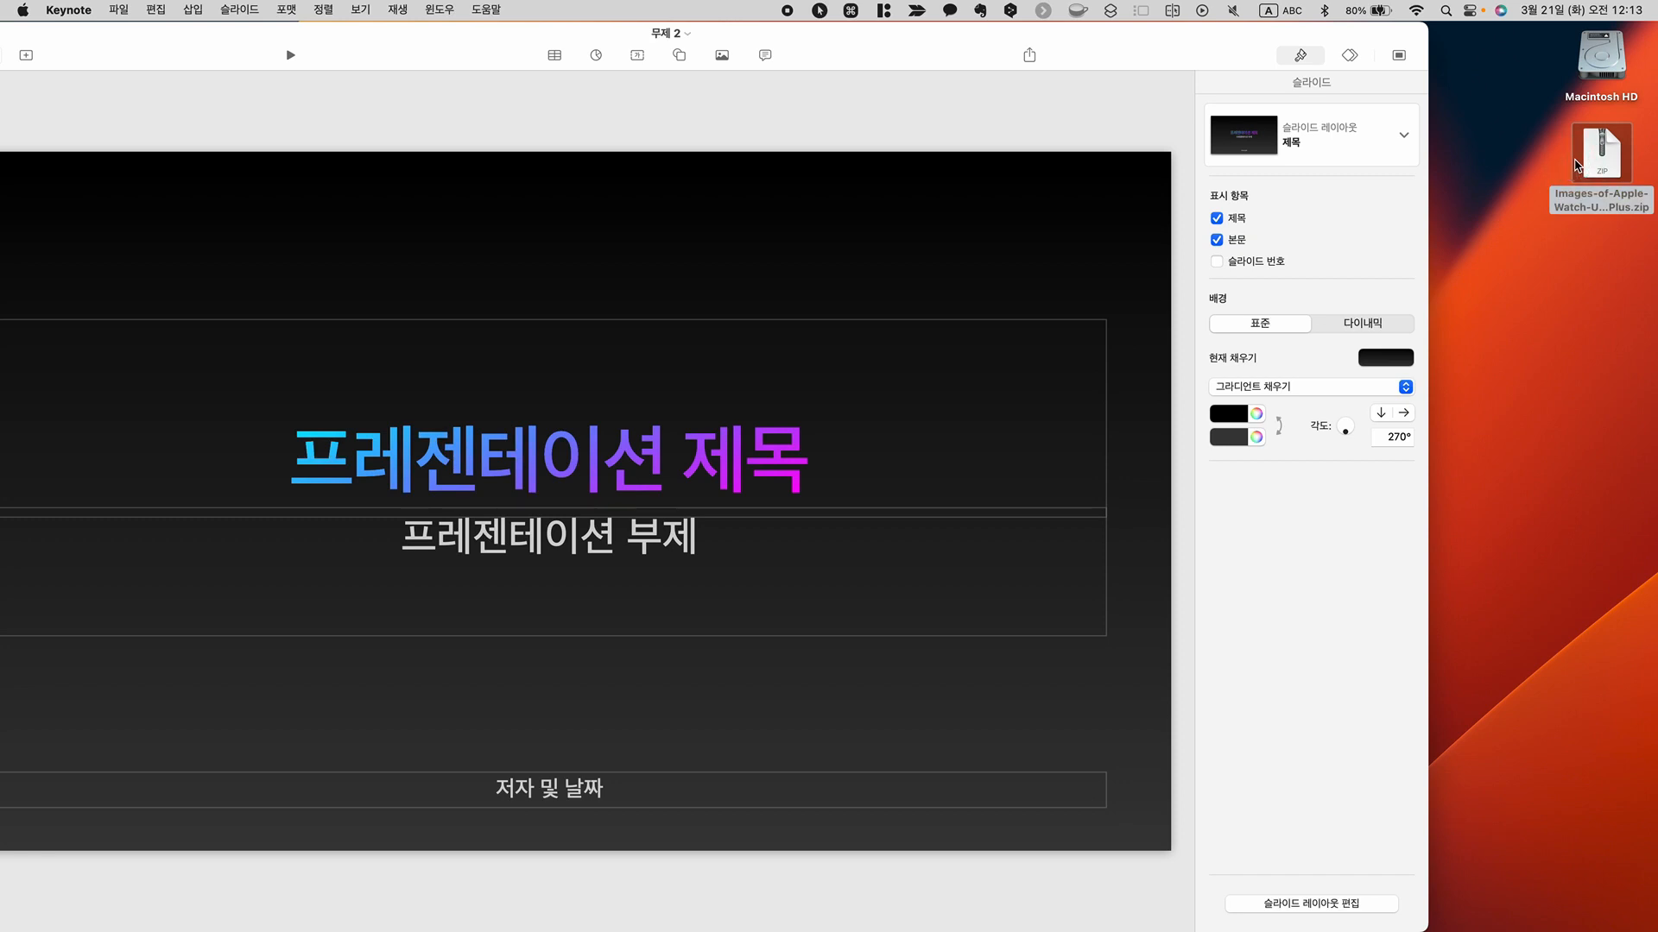
click(1574, 165)
click(1575, 165)
click(1604, 164)
double_click(1603, 164)
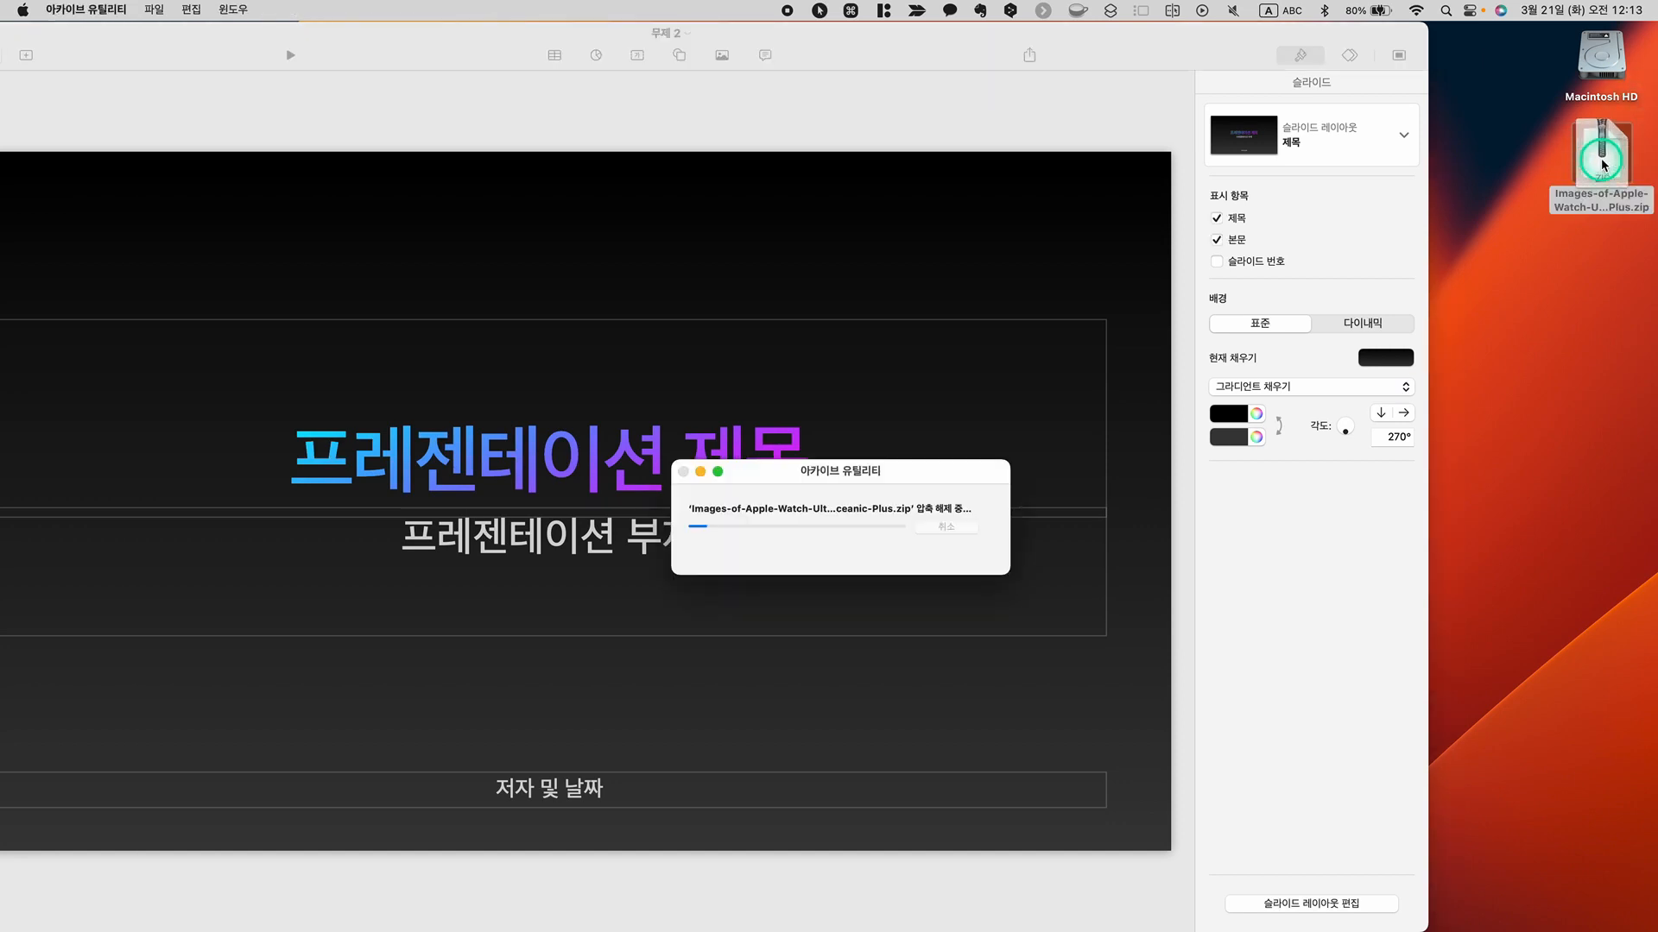
Open the extracted image folder on the desktop and move its window next to the slide
click(1611, 257)
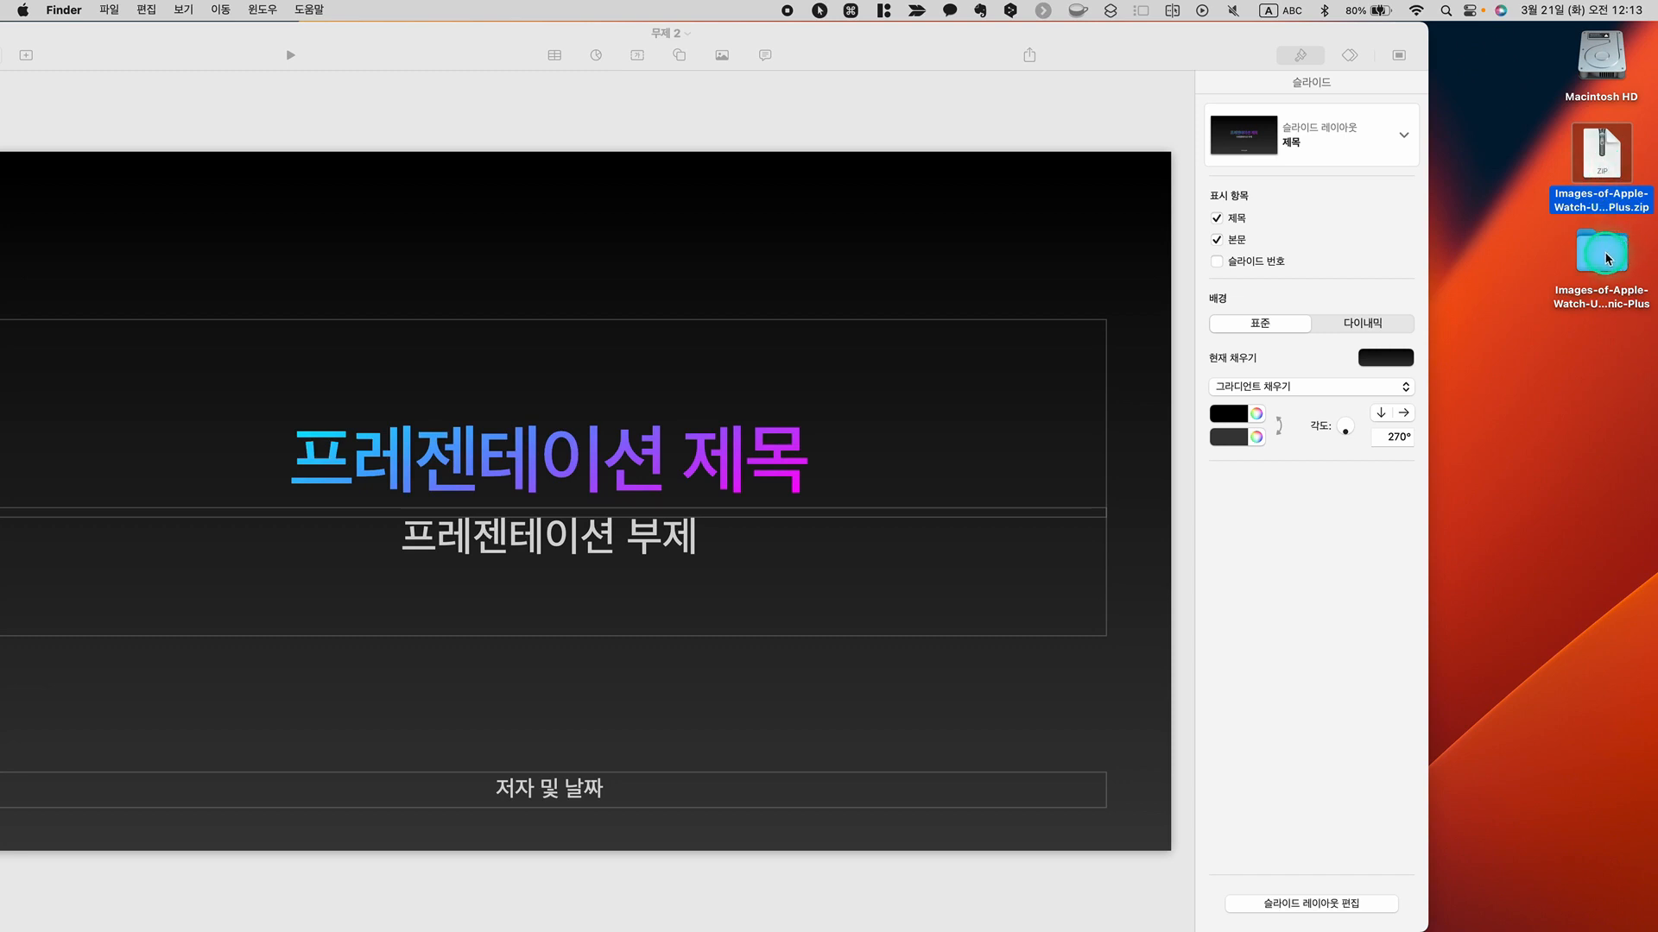
double_click(1608, 257)
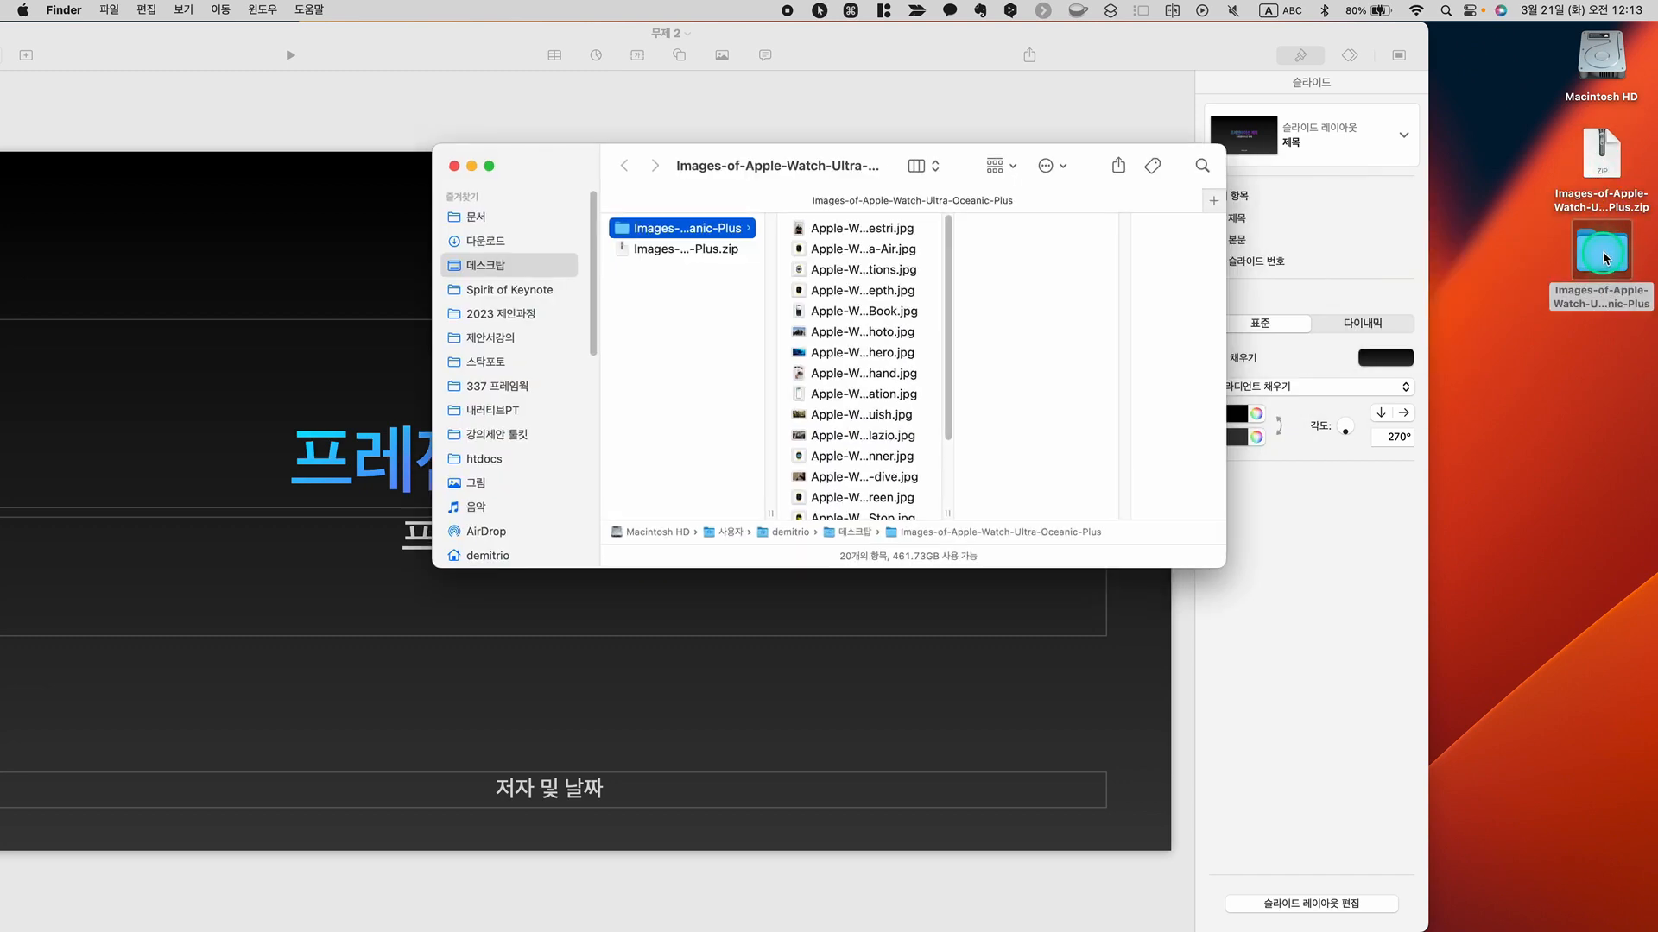
drag(570, 158, 924, 176)
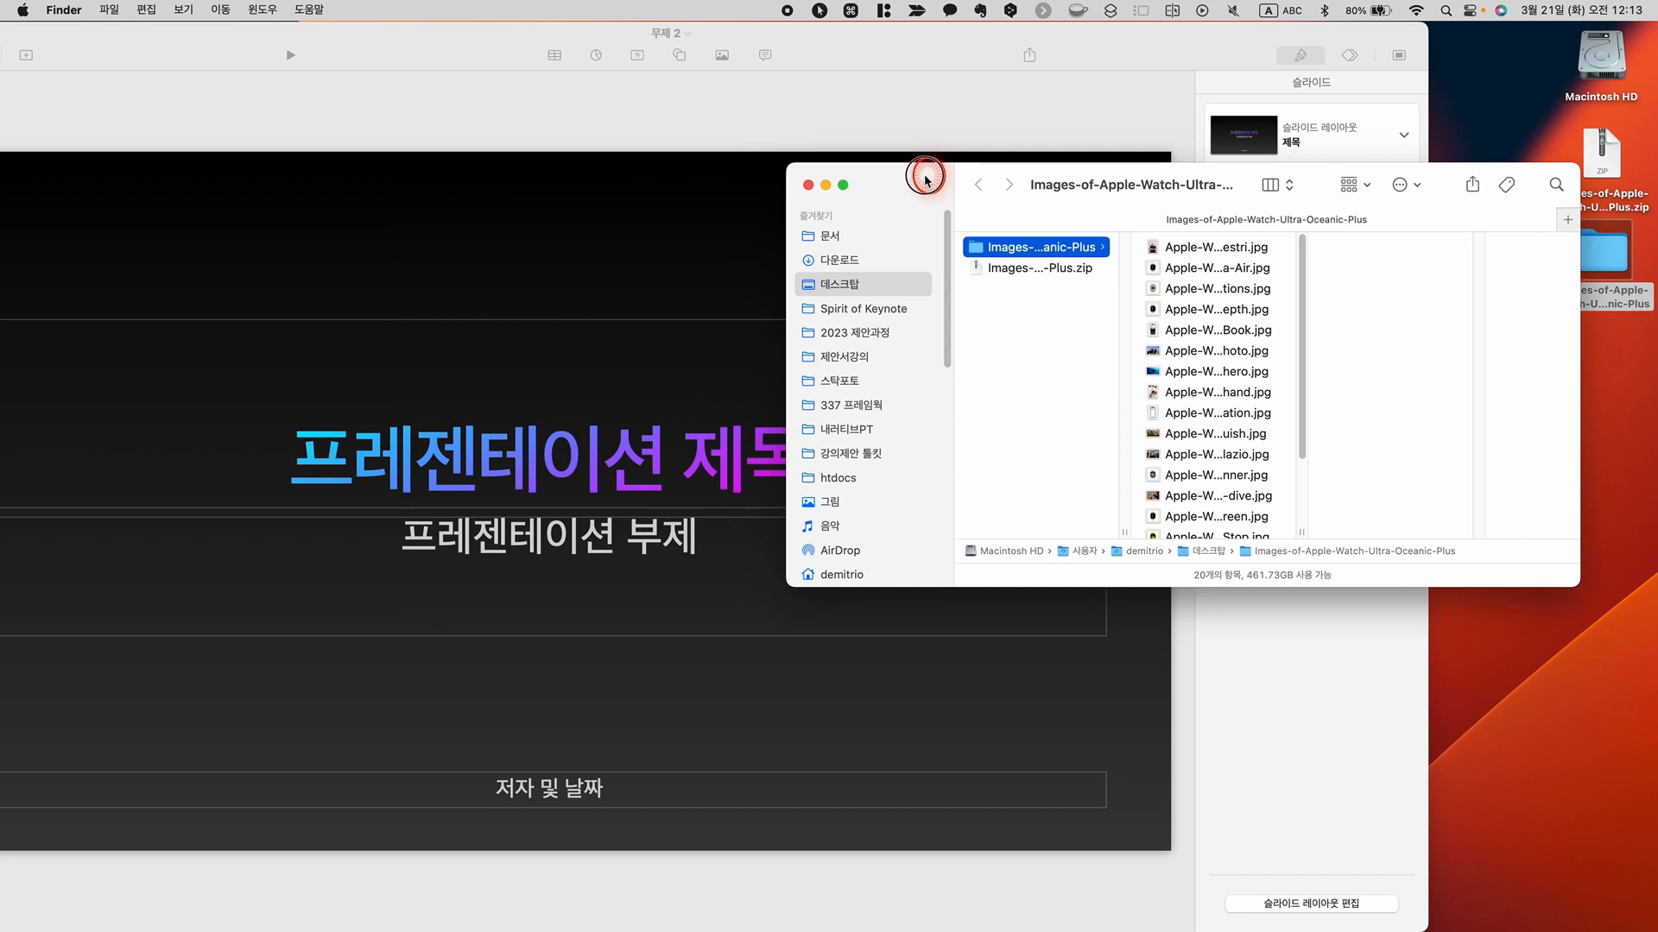
Check the folder's first five images one by one in the file preview, up to the Dive-Log-Book picture
click(1221, 250)
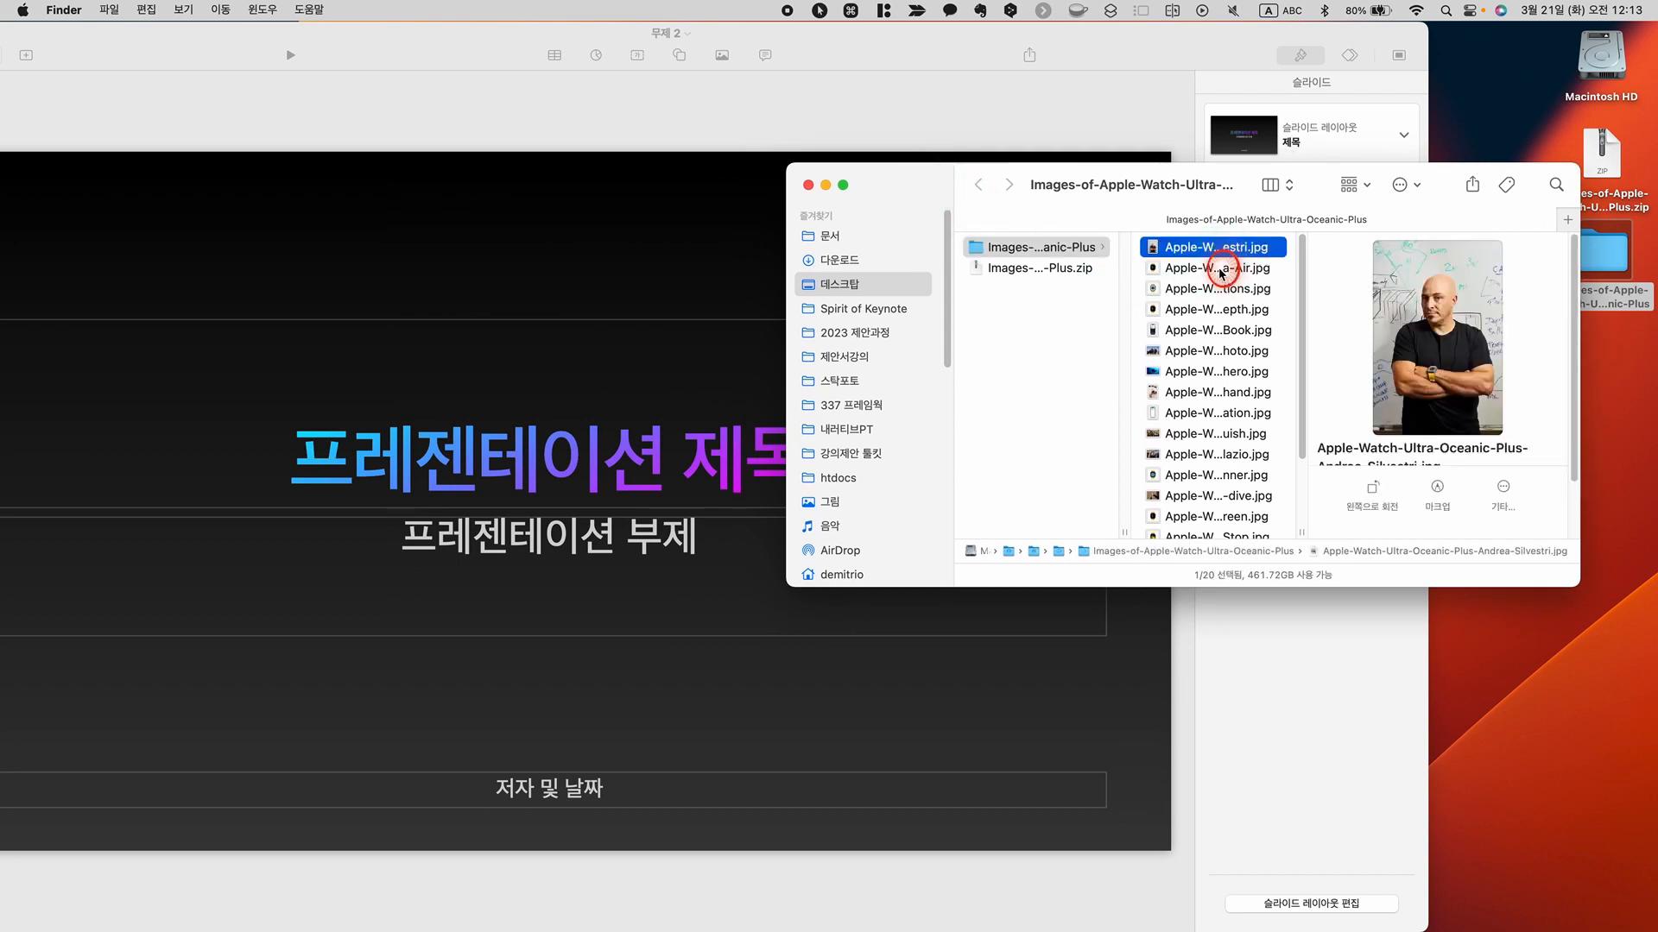
click(1221, 271)
click(1220, 290)
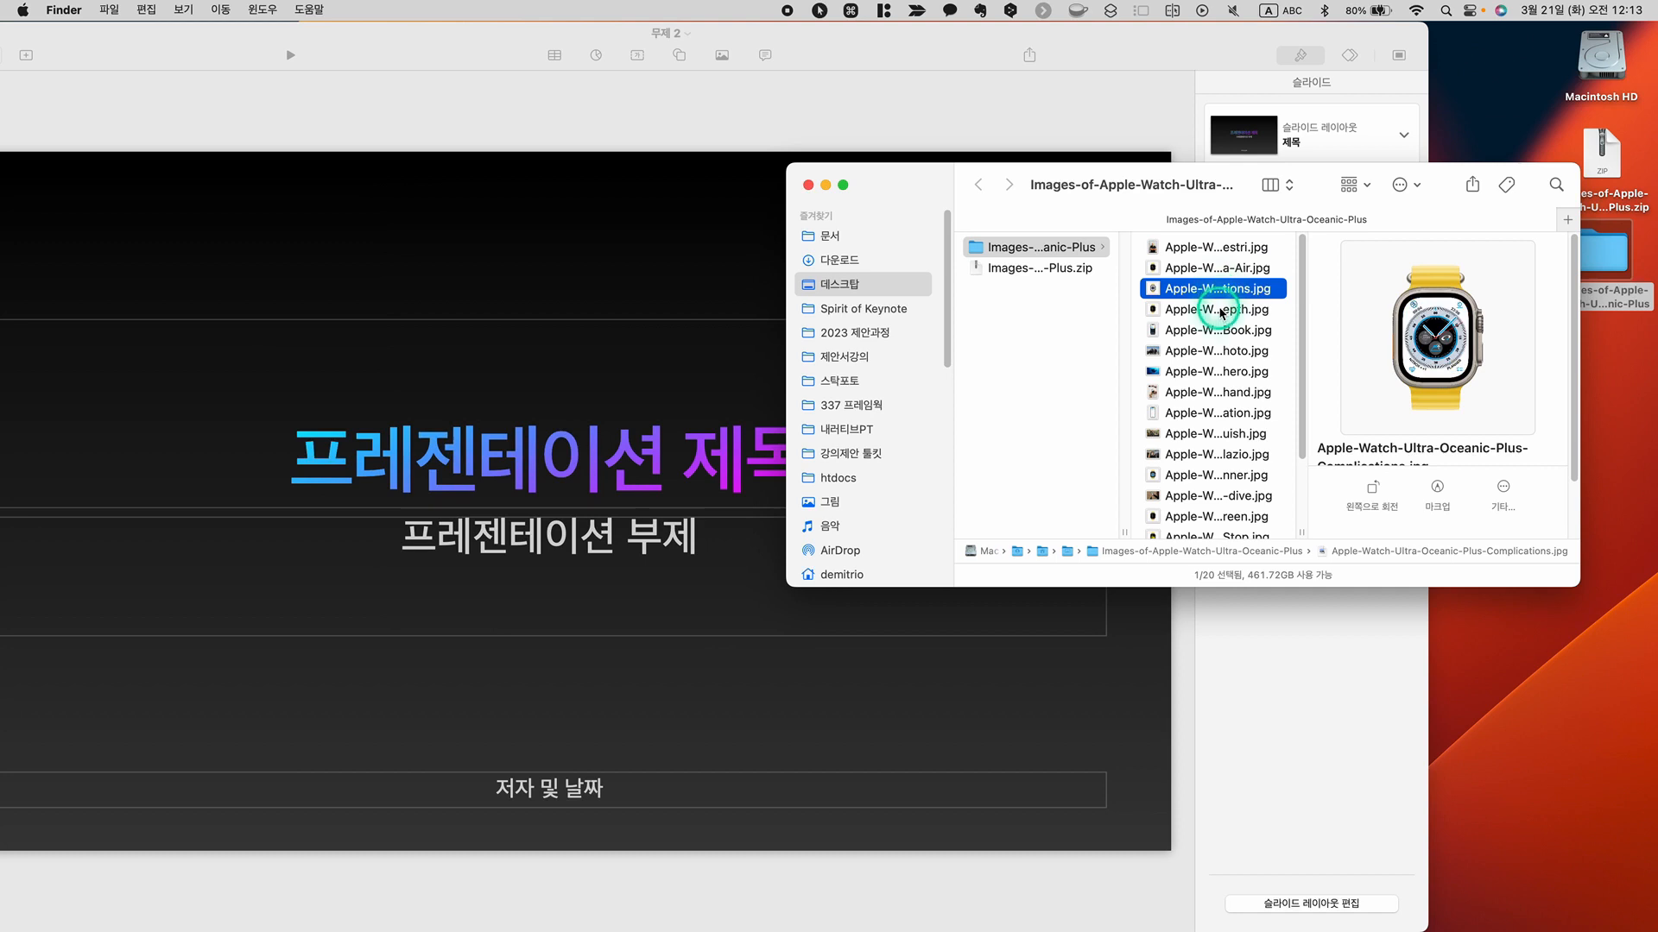
click(1221, 310)
click(1221, 331)
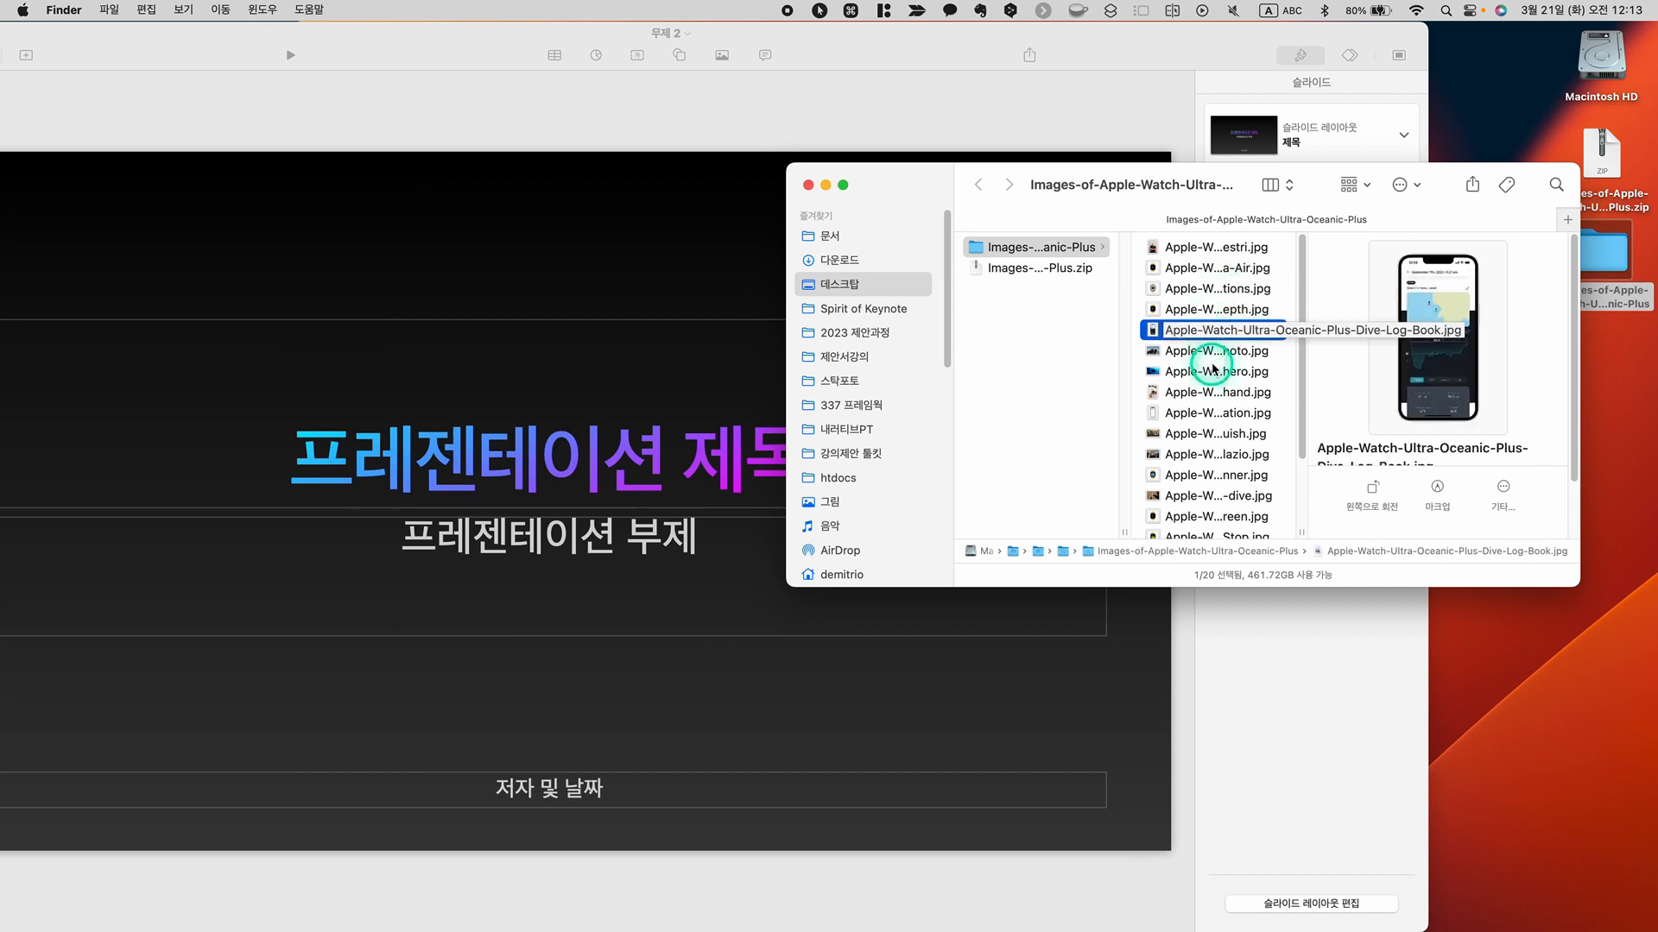
Browse the images enlarged in Quick Look from the Dive-Log-Book picture to the team-meeting picture, and close the preview
key(space)
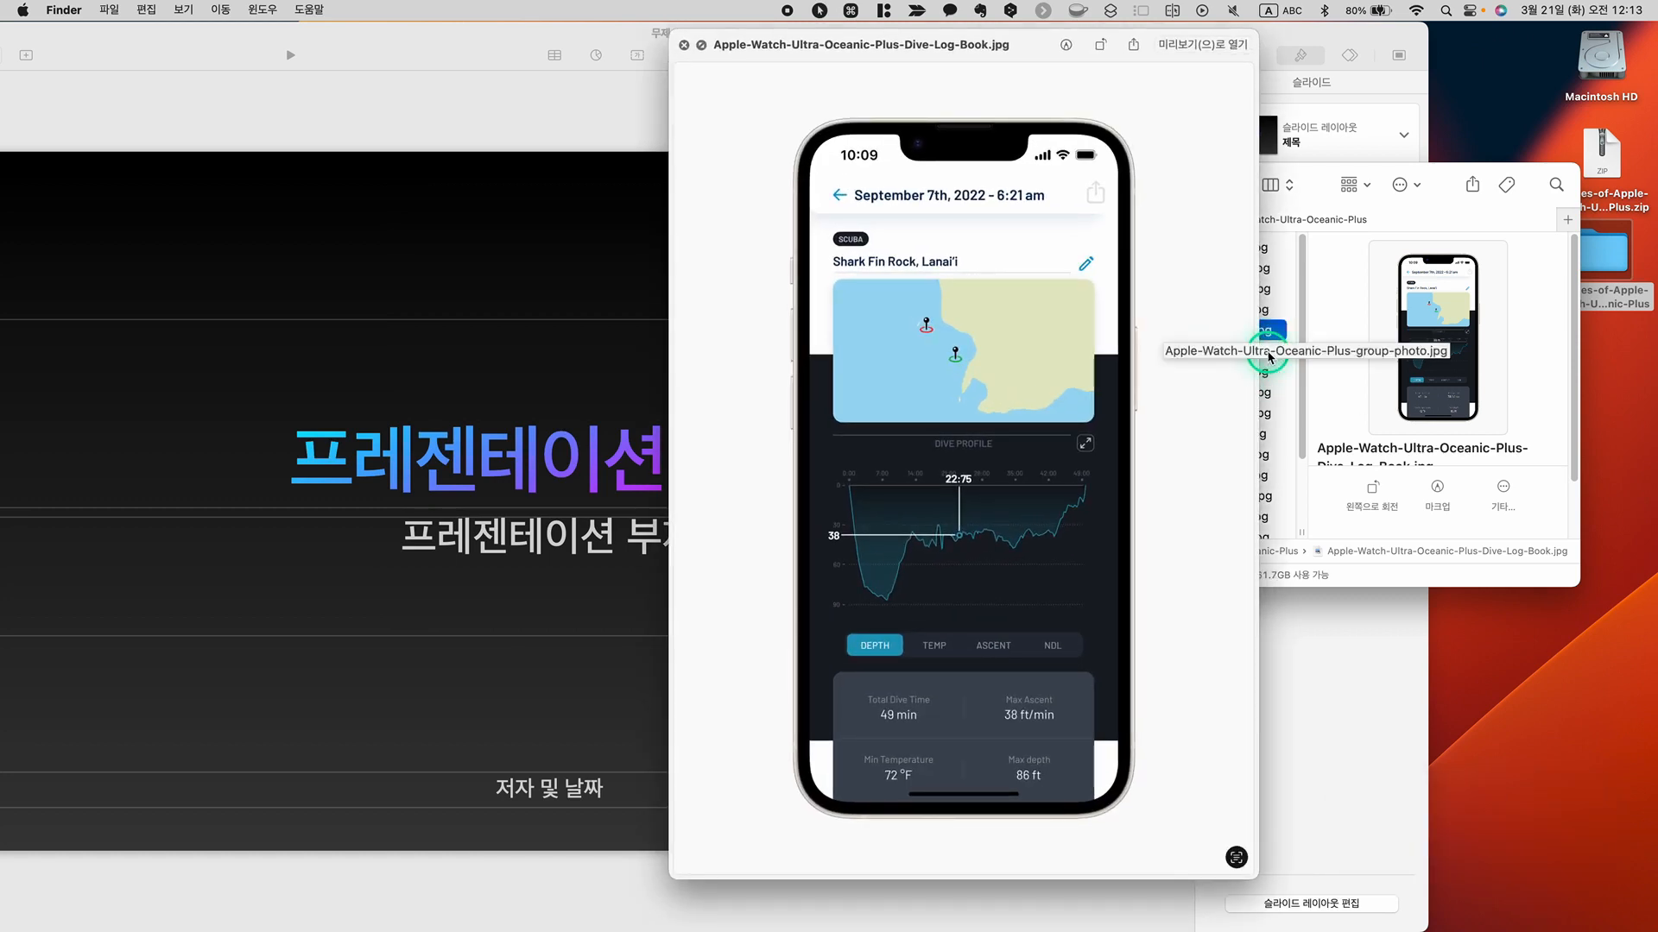
key(Down)
key(Down)
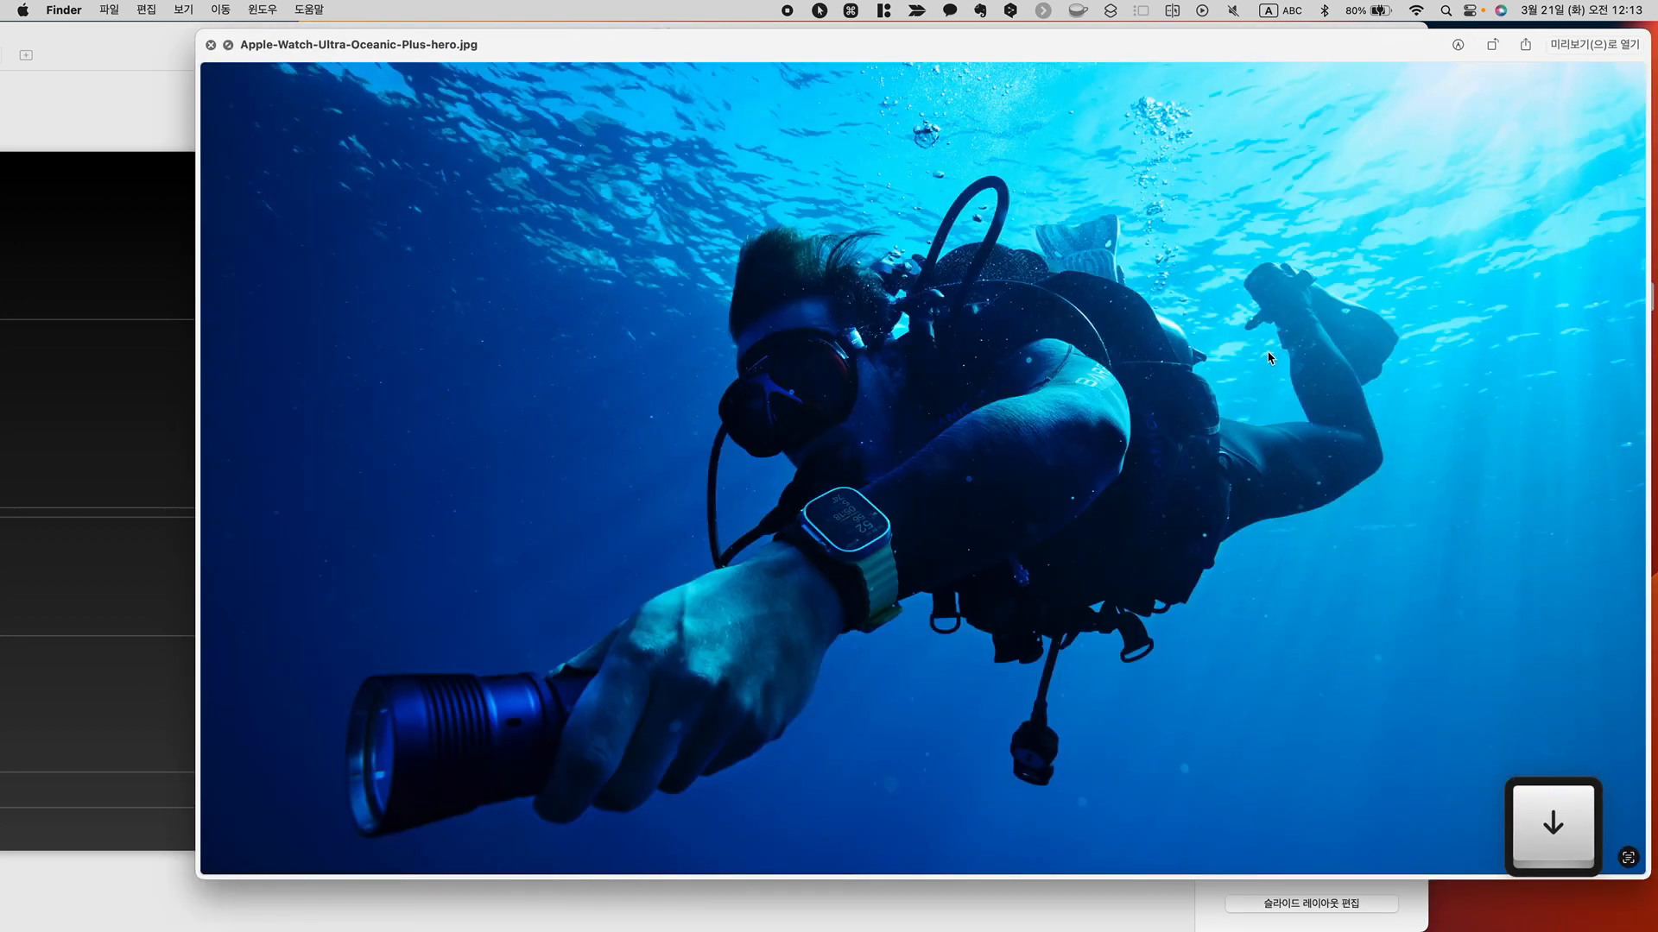
key(Down)
key(Down)
key(Down)
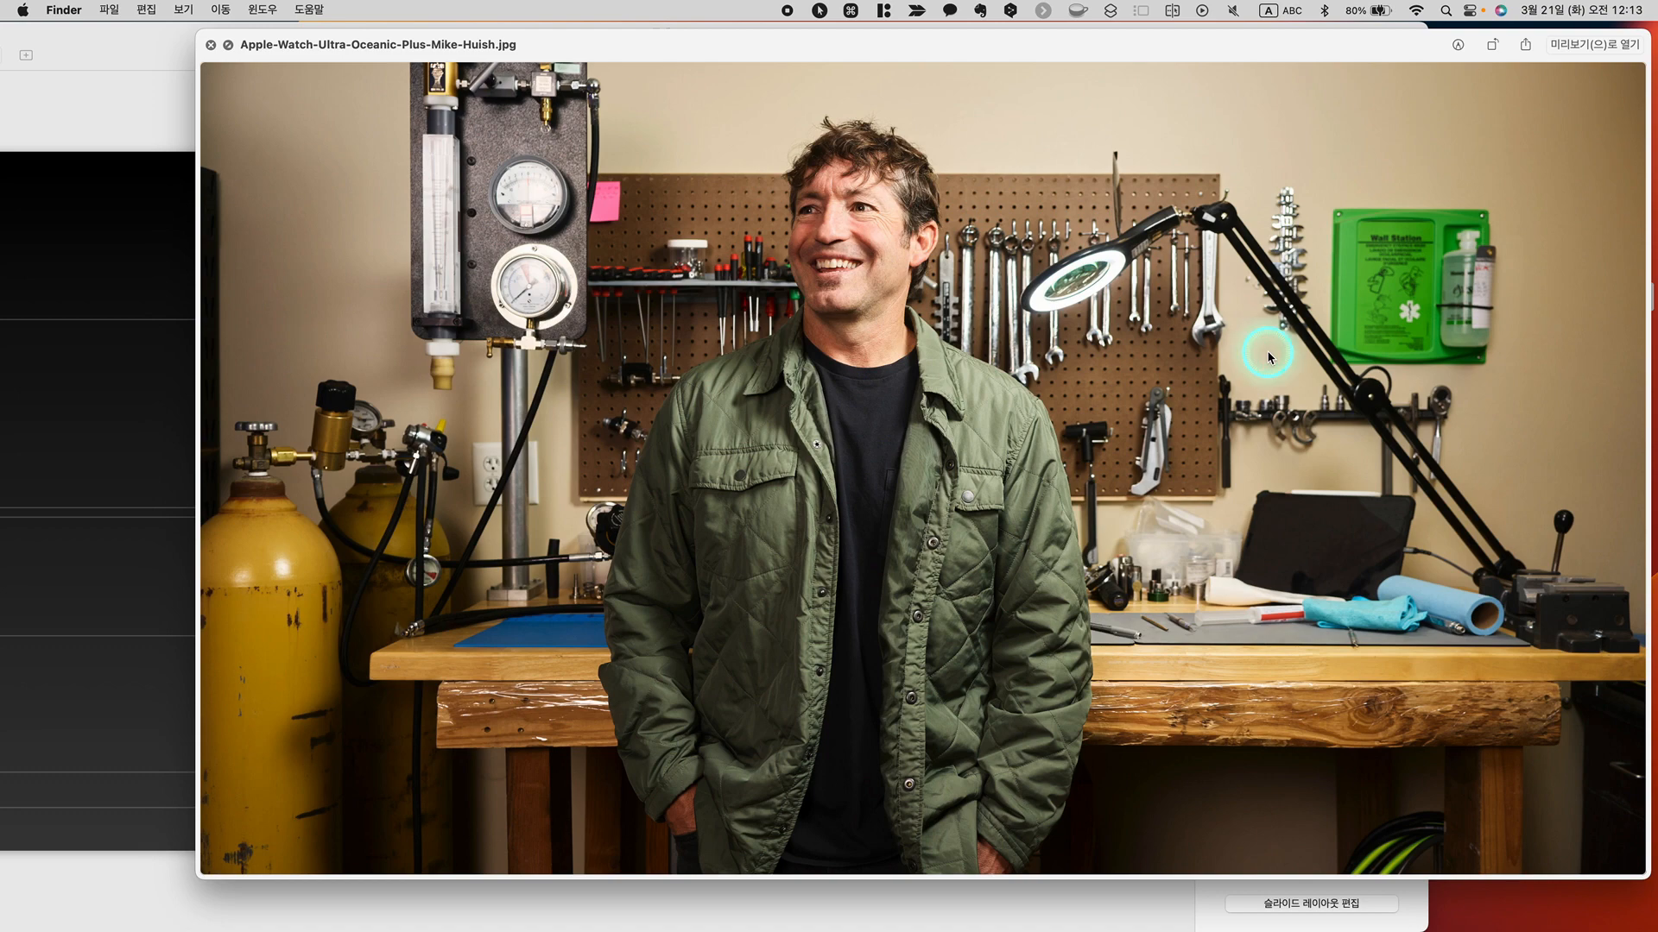
key(Down)
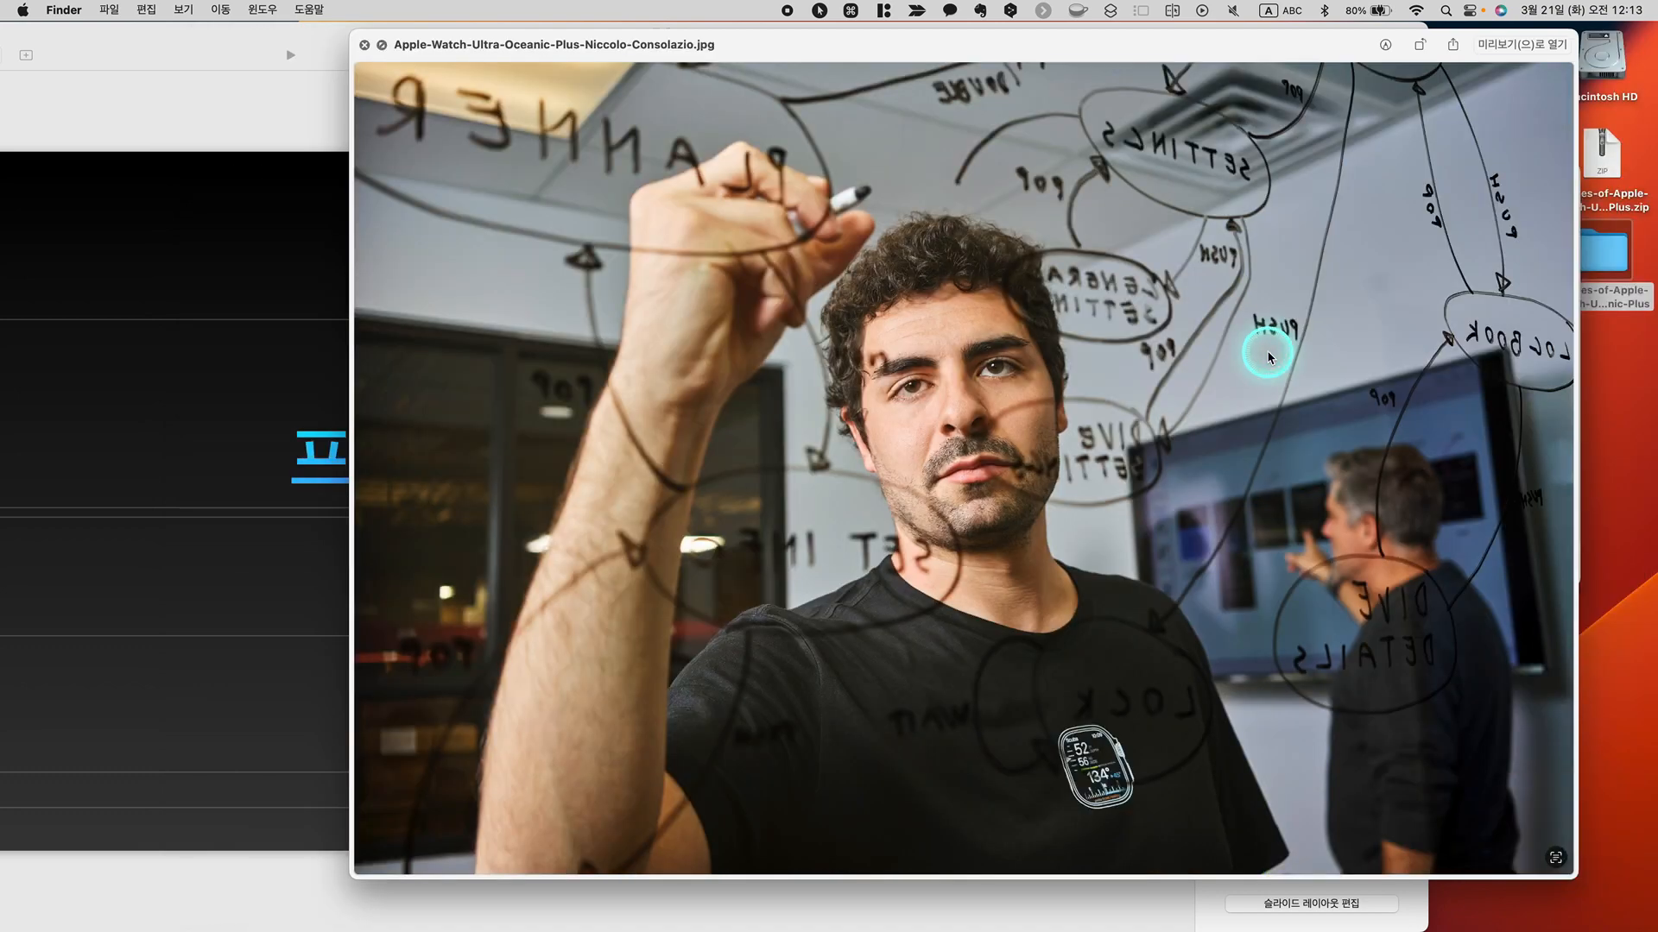
key(Down)
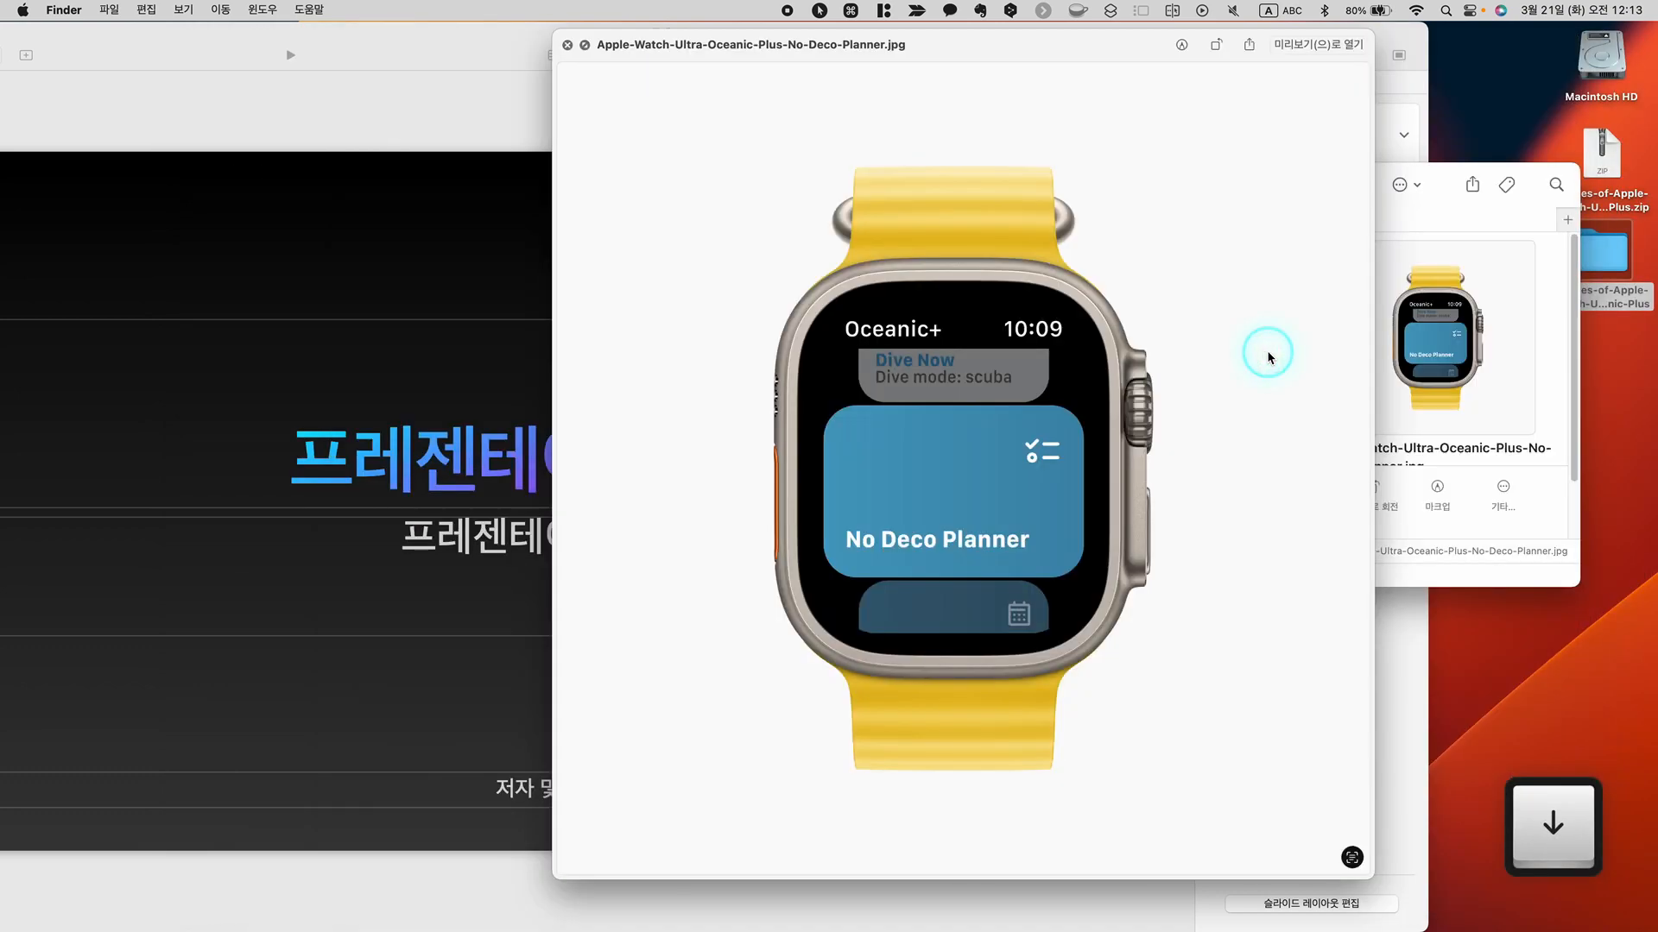
key(Down)
key(Down)
key(Down)
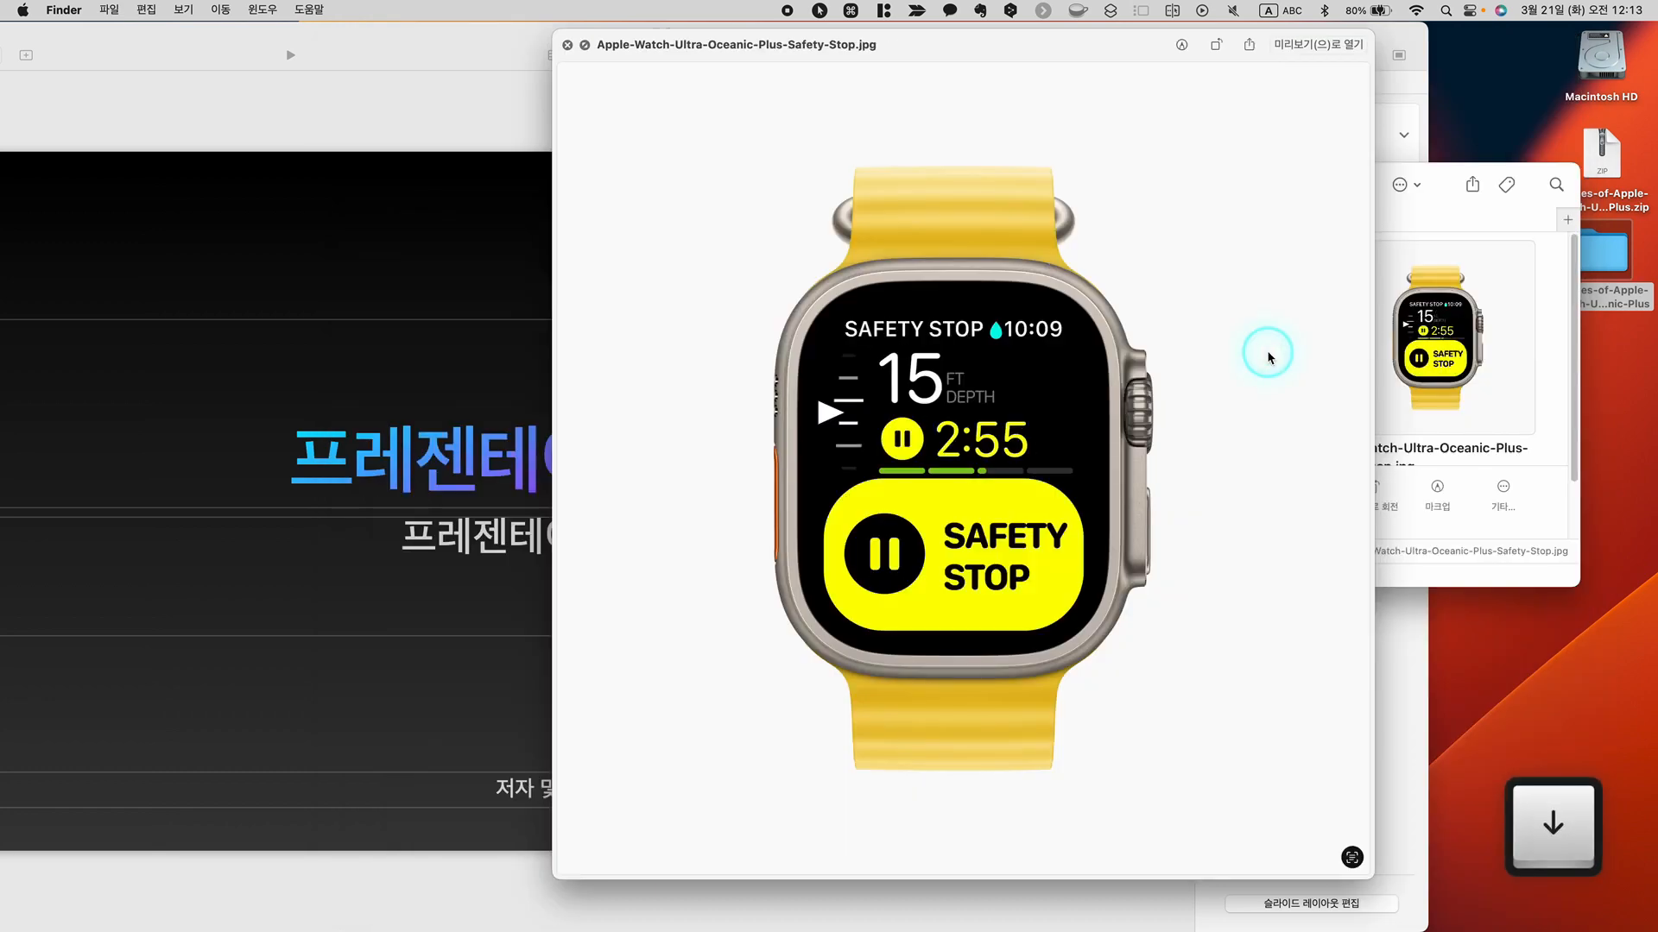
key(Down)
key(Down)
key(Down)
key(Down)
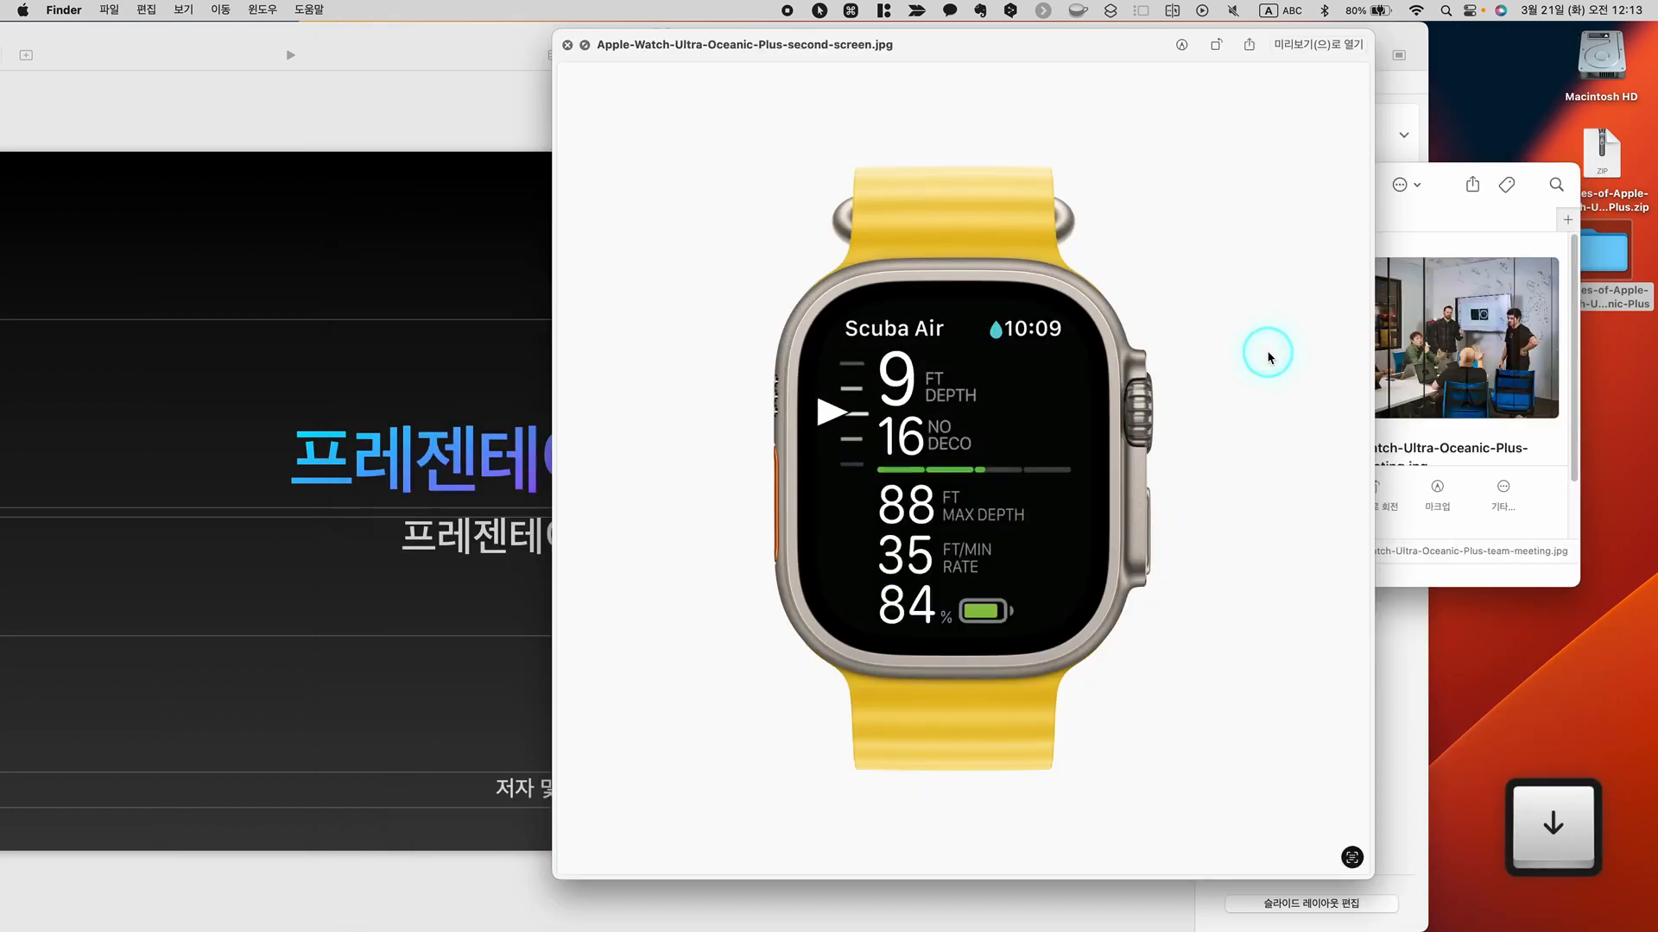
key(space)
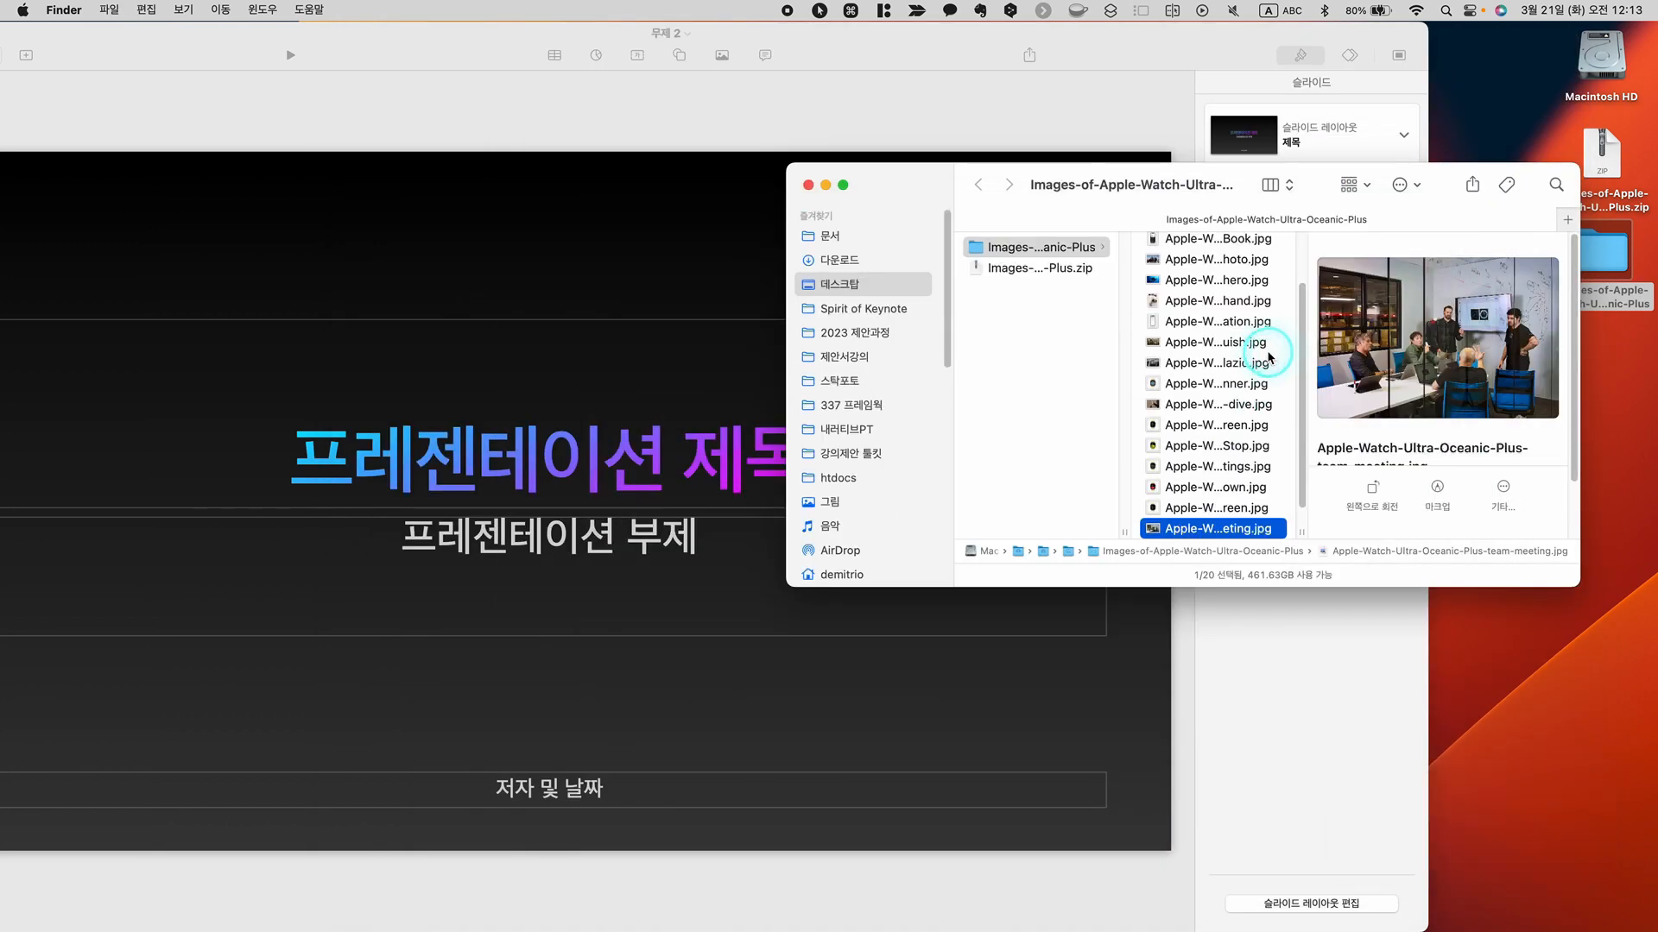
Switch to Keynote and make its window smaller and movable so the image folder can sit beside it
drag(937, 178, 970, 179)
click(953, 37)
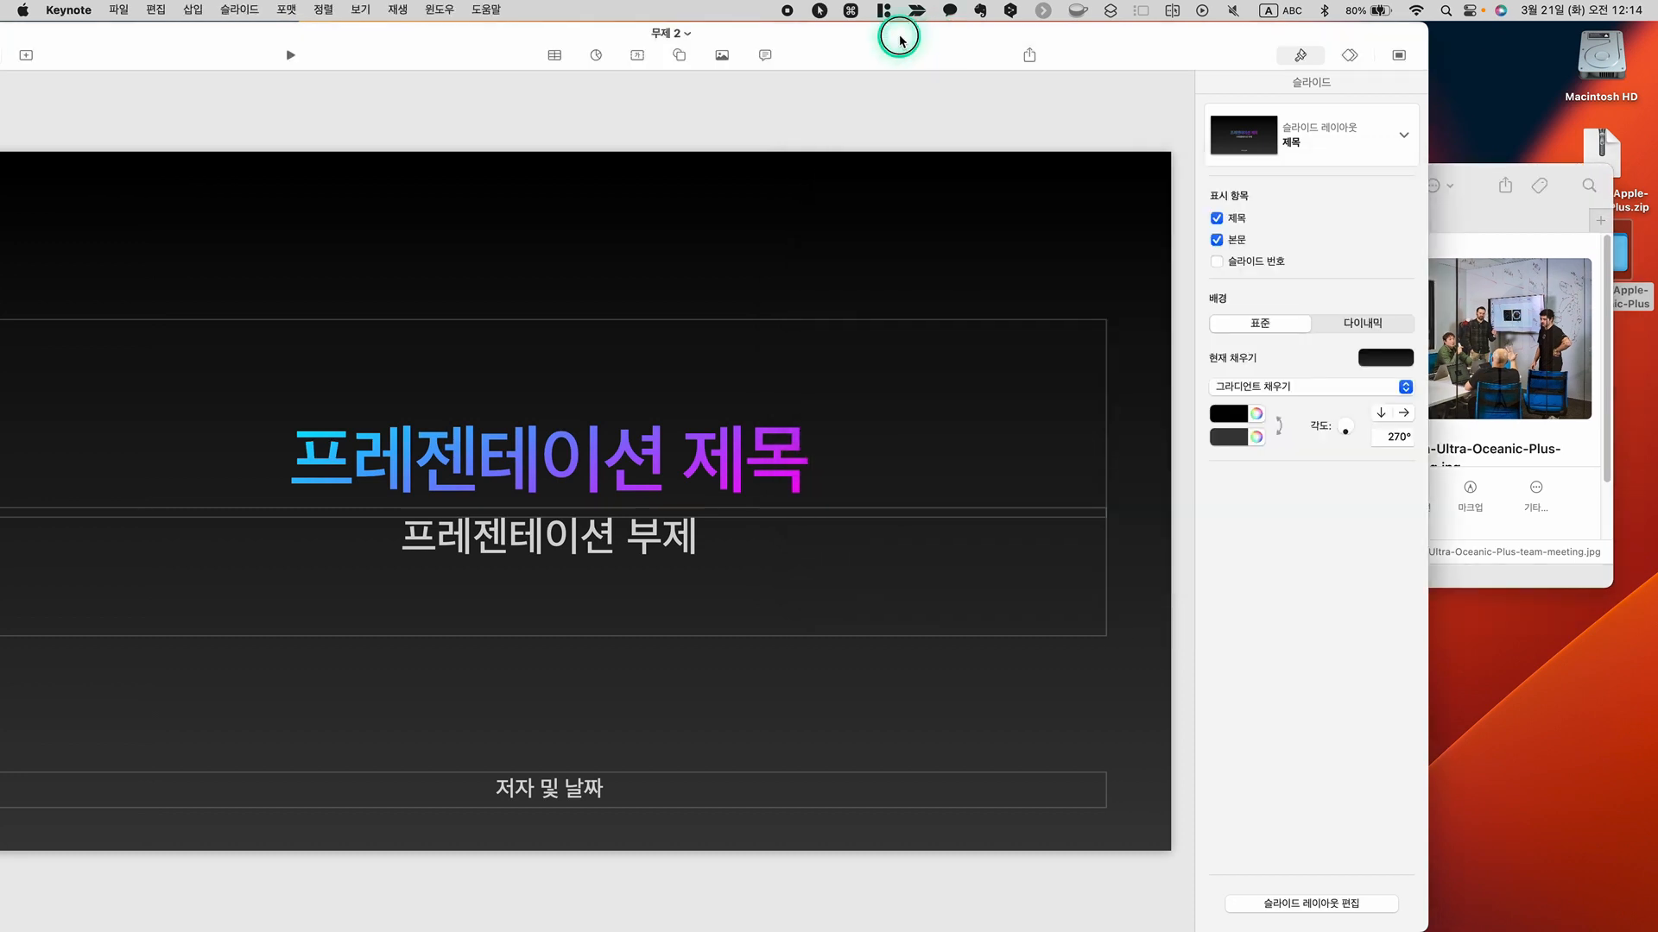
double_click(964, 38)
drag(964, 38, 1036, 67)
drag(1550, 64, 1300, 193)
drag(1118, 208, 1255, 92)
Set the slide view to 50%, shrink the Keynote window around it and place the image folder window at its lower corner
click(246, 103)
click(246, 149)
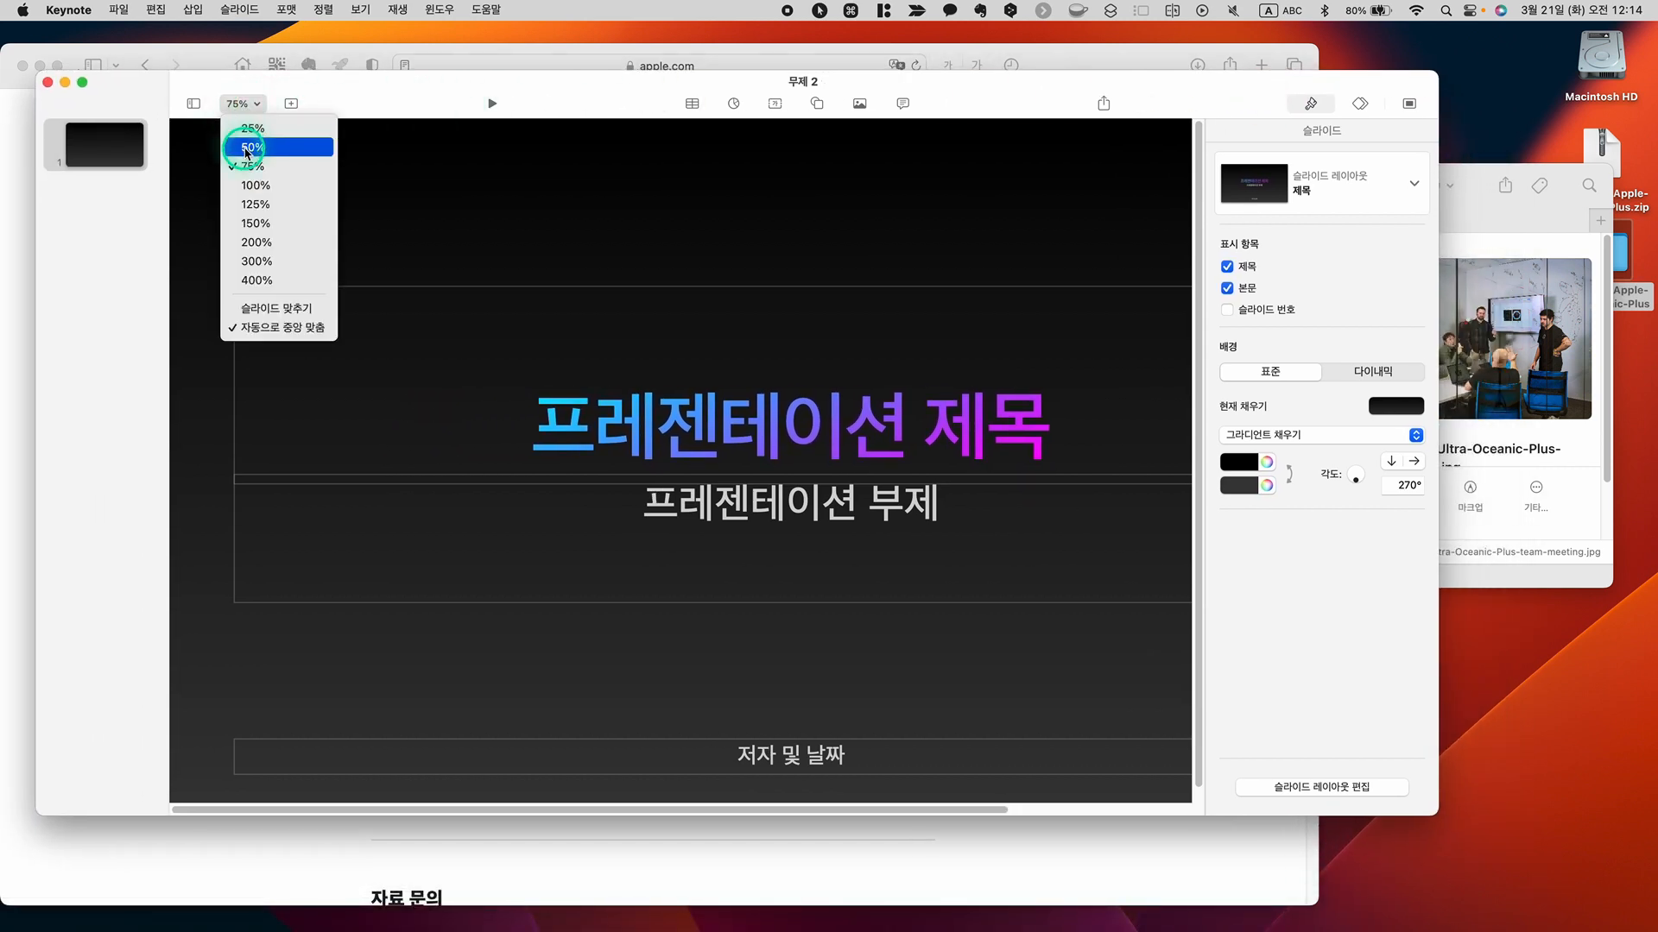
drag(390, 95, 370, 93)
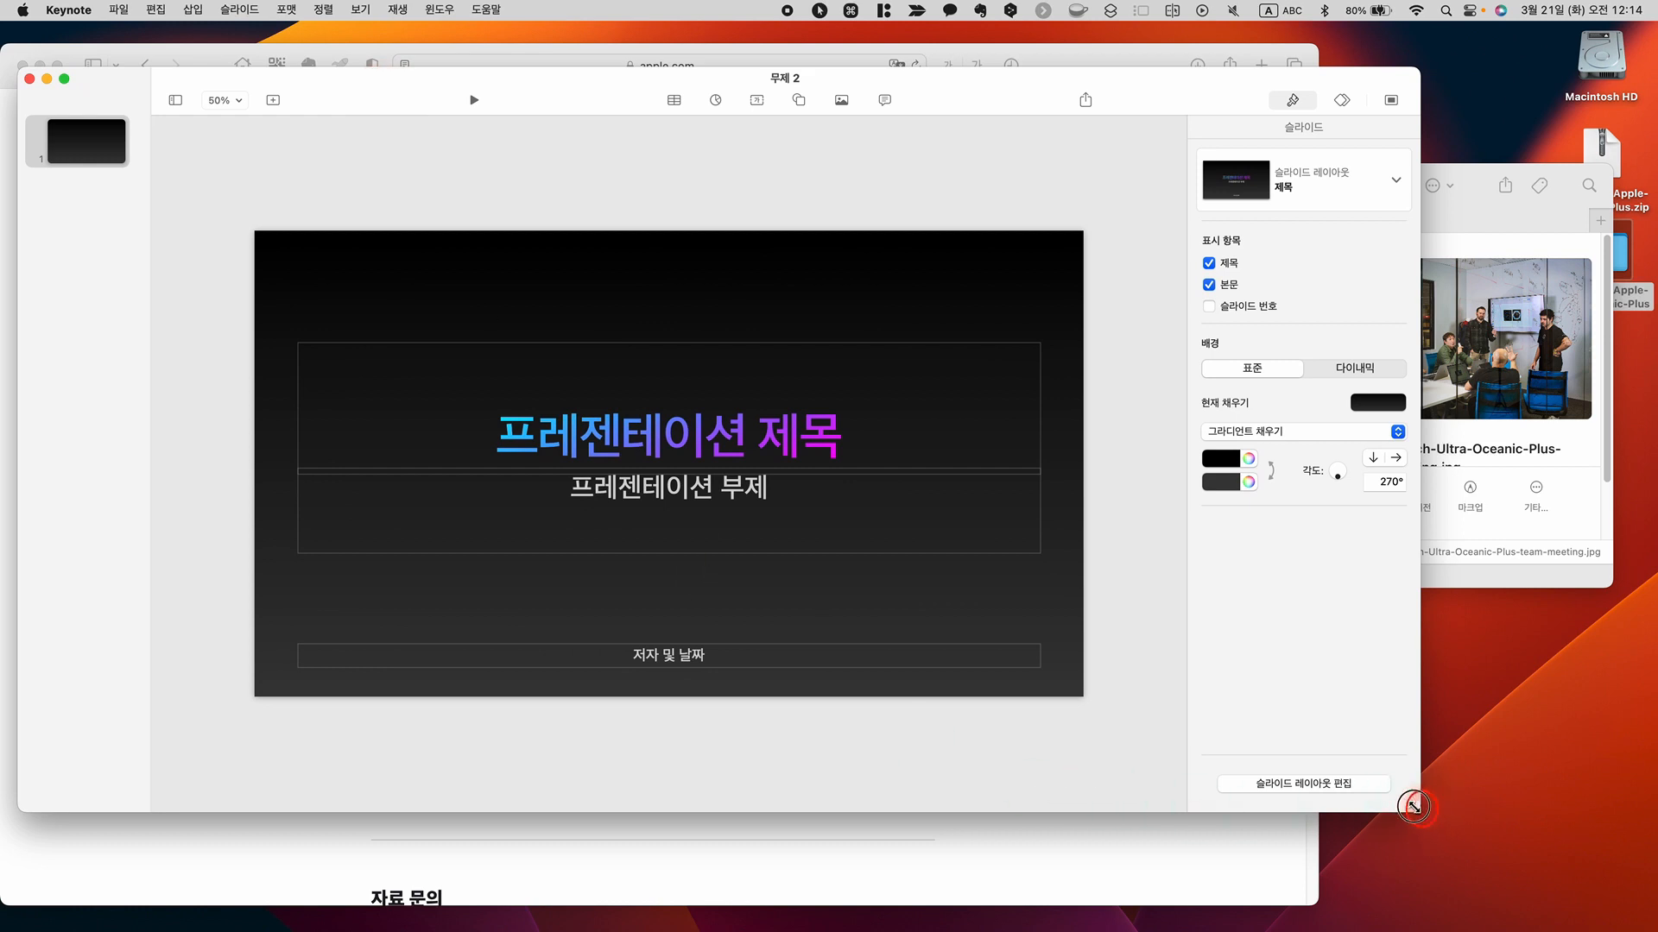
drag(1413, 806, 1233, 733)
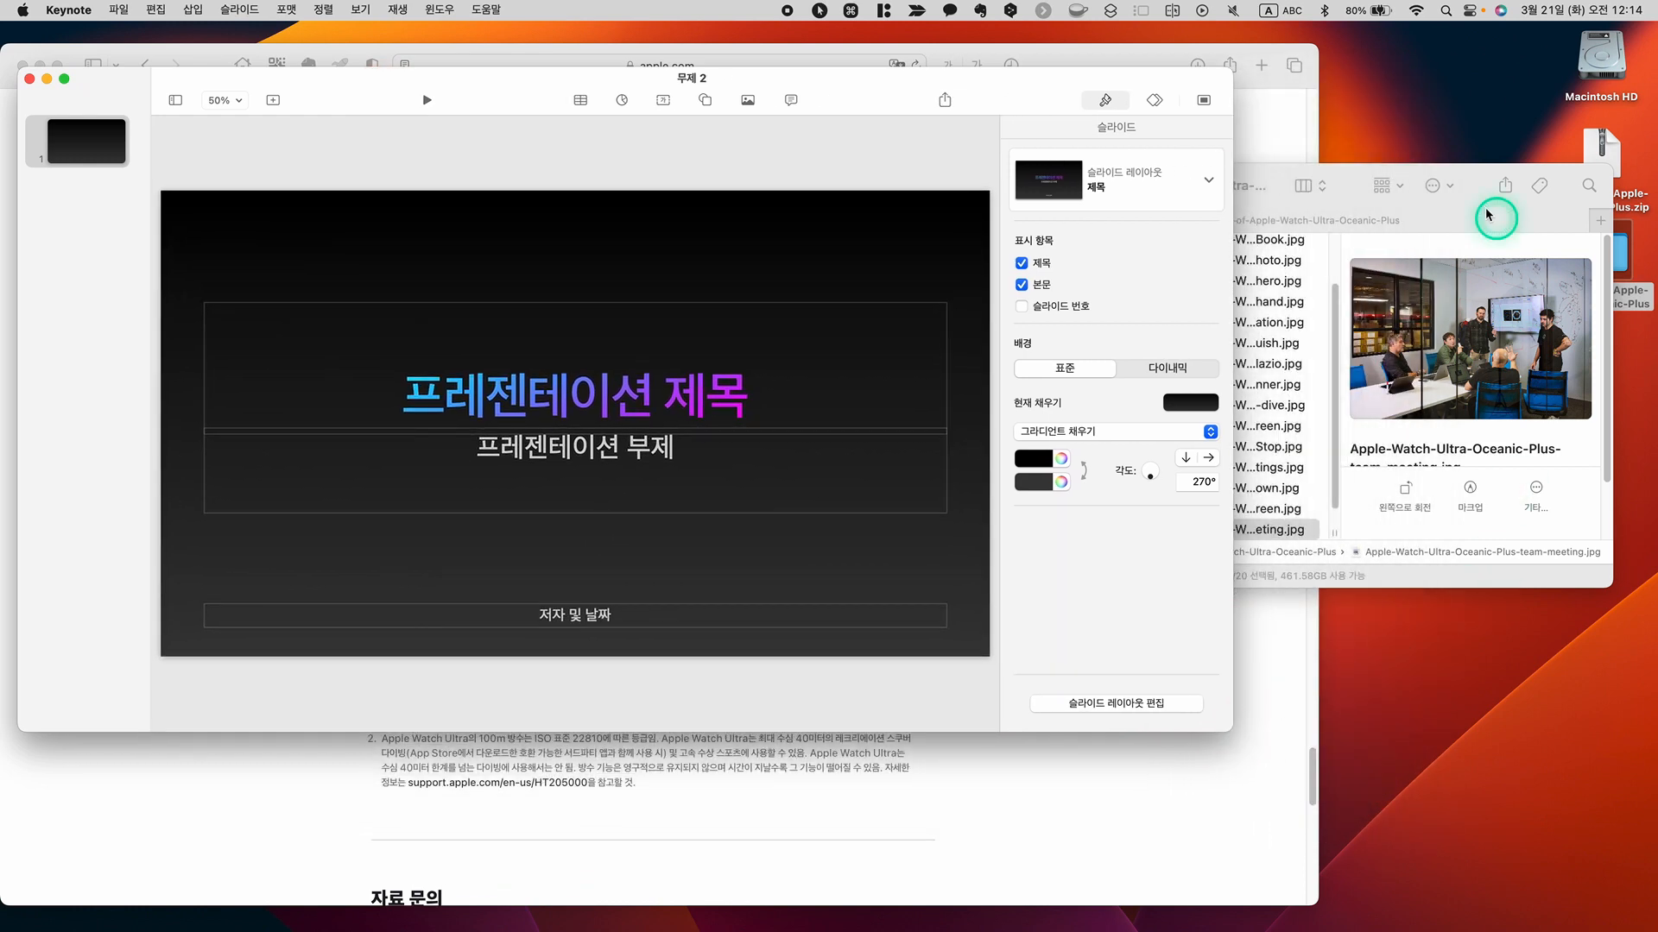
drag(1473, 177, 1494, 467)
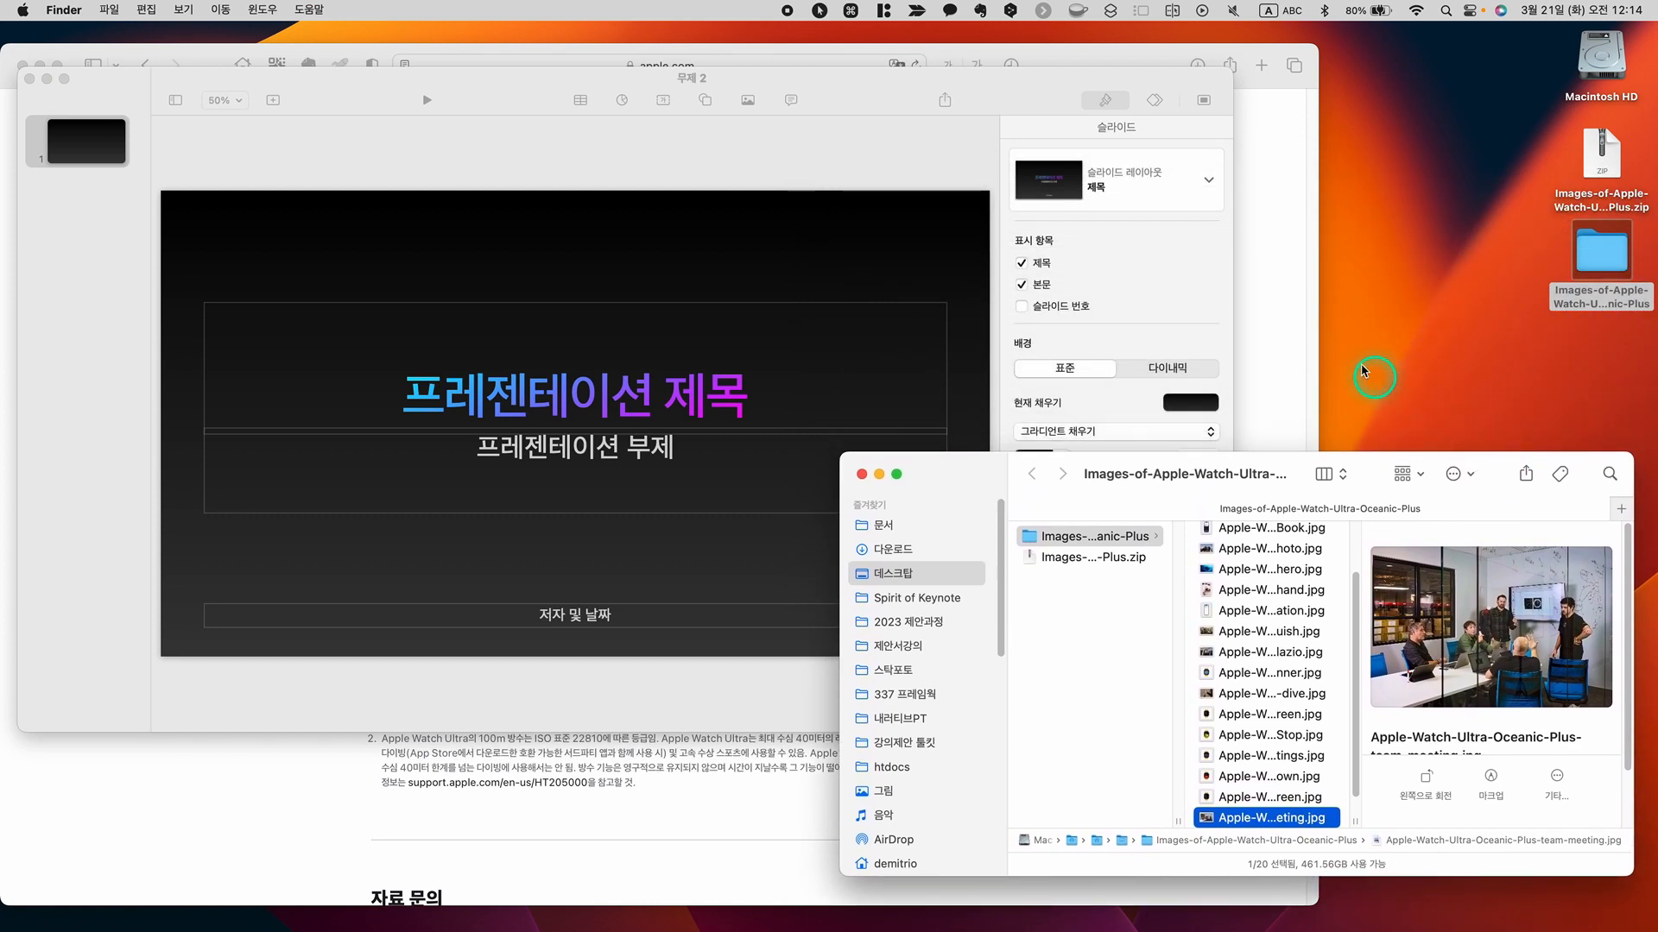
Switch to Keynote and change the first slide's layout to the blank page layout (빈 페이지)
click(1022, 93)
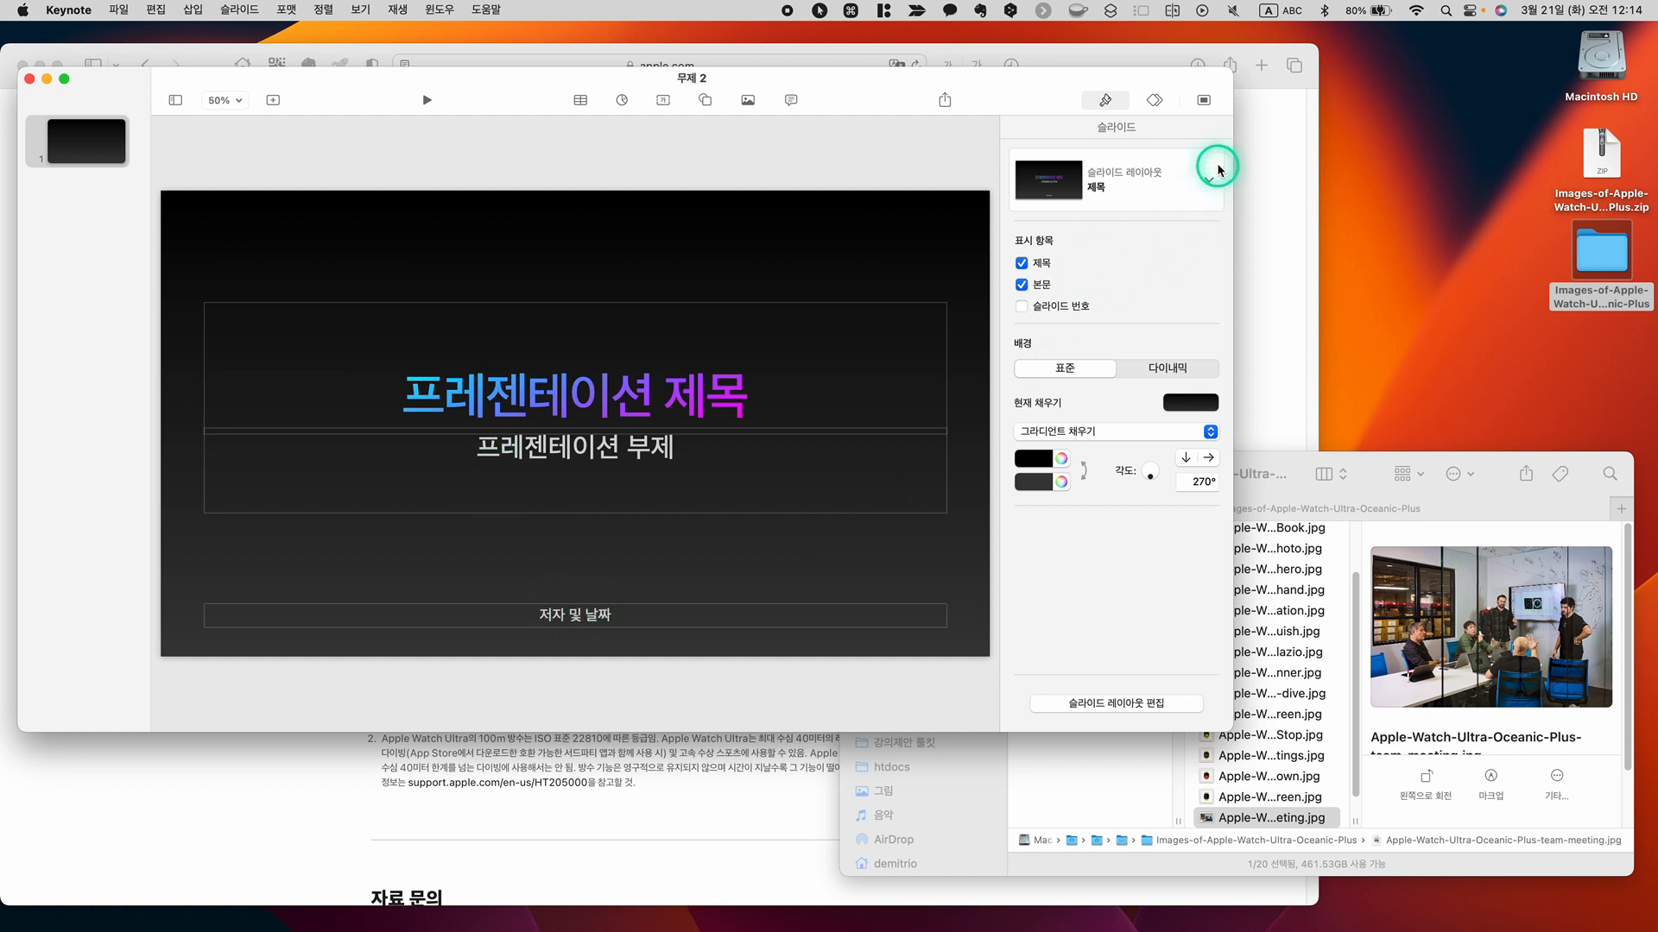
click(1106, 101)
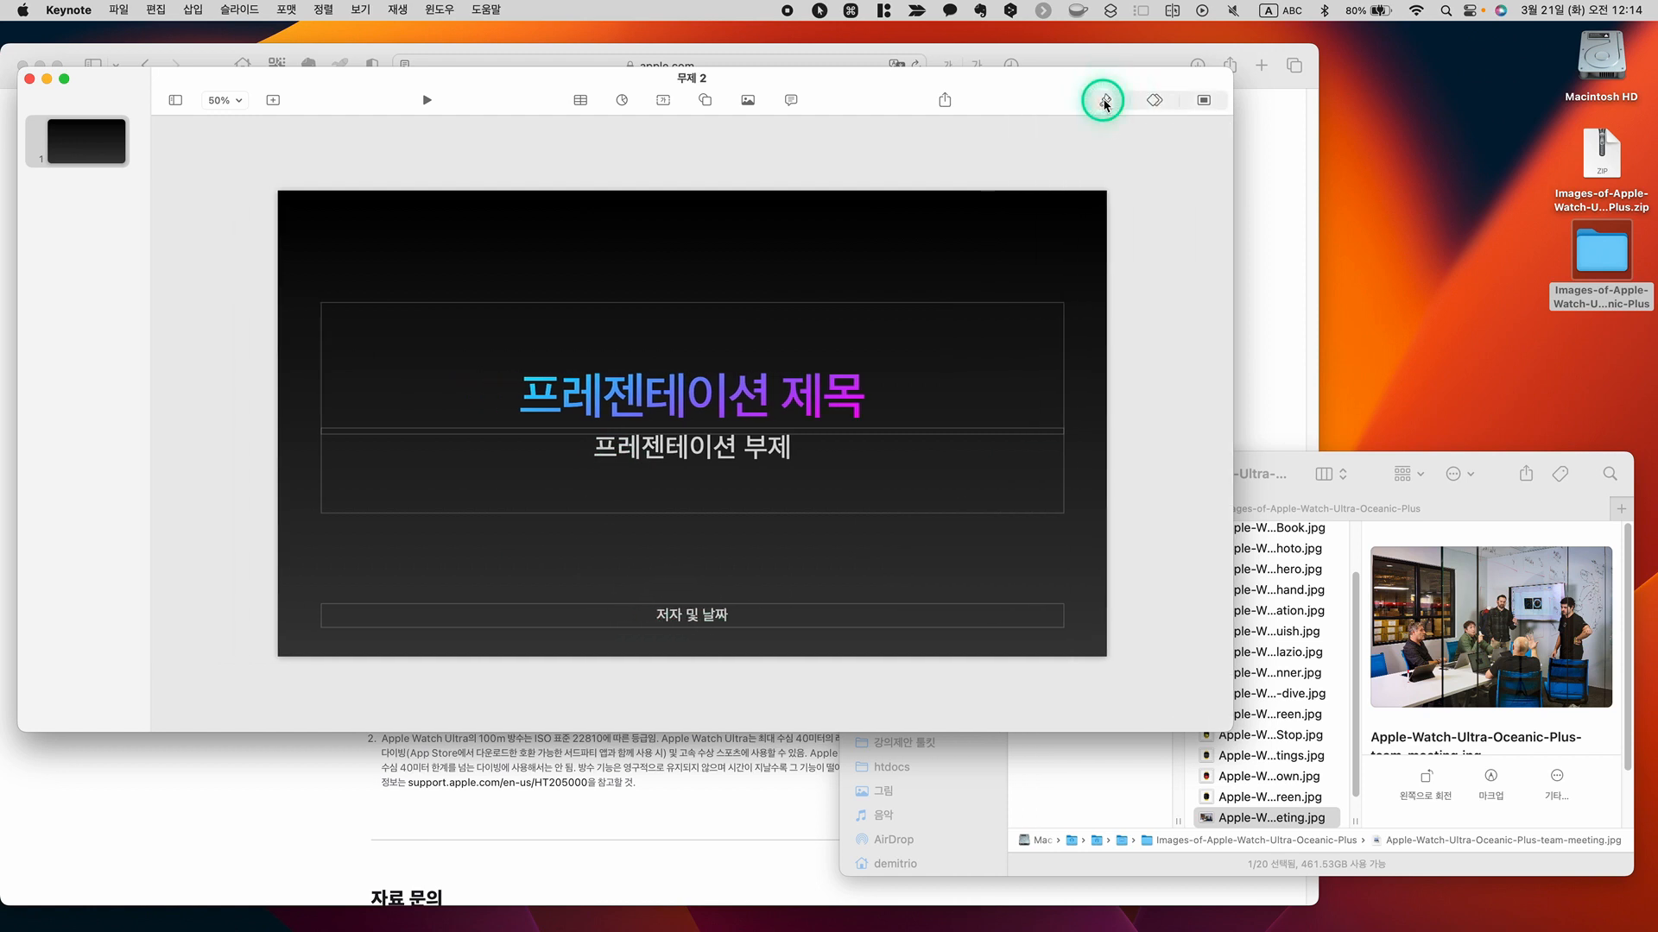
click(1105, 101)
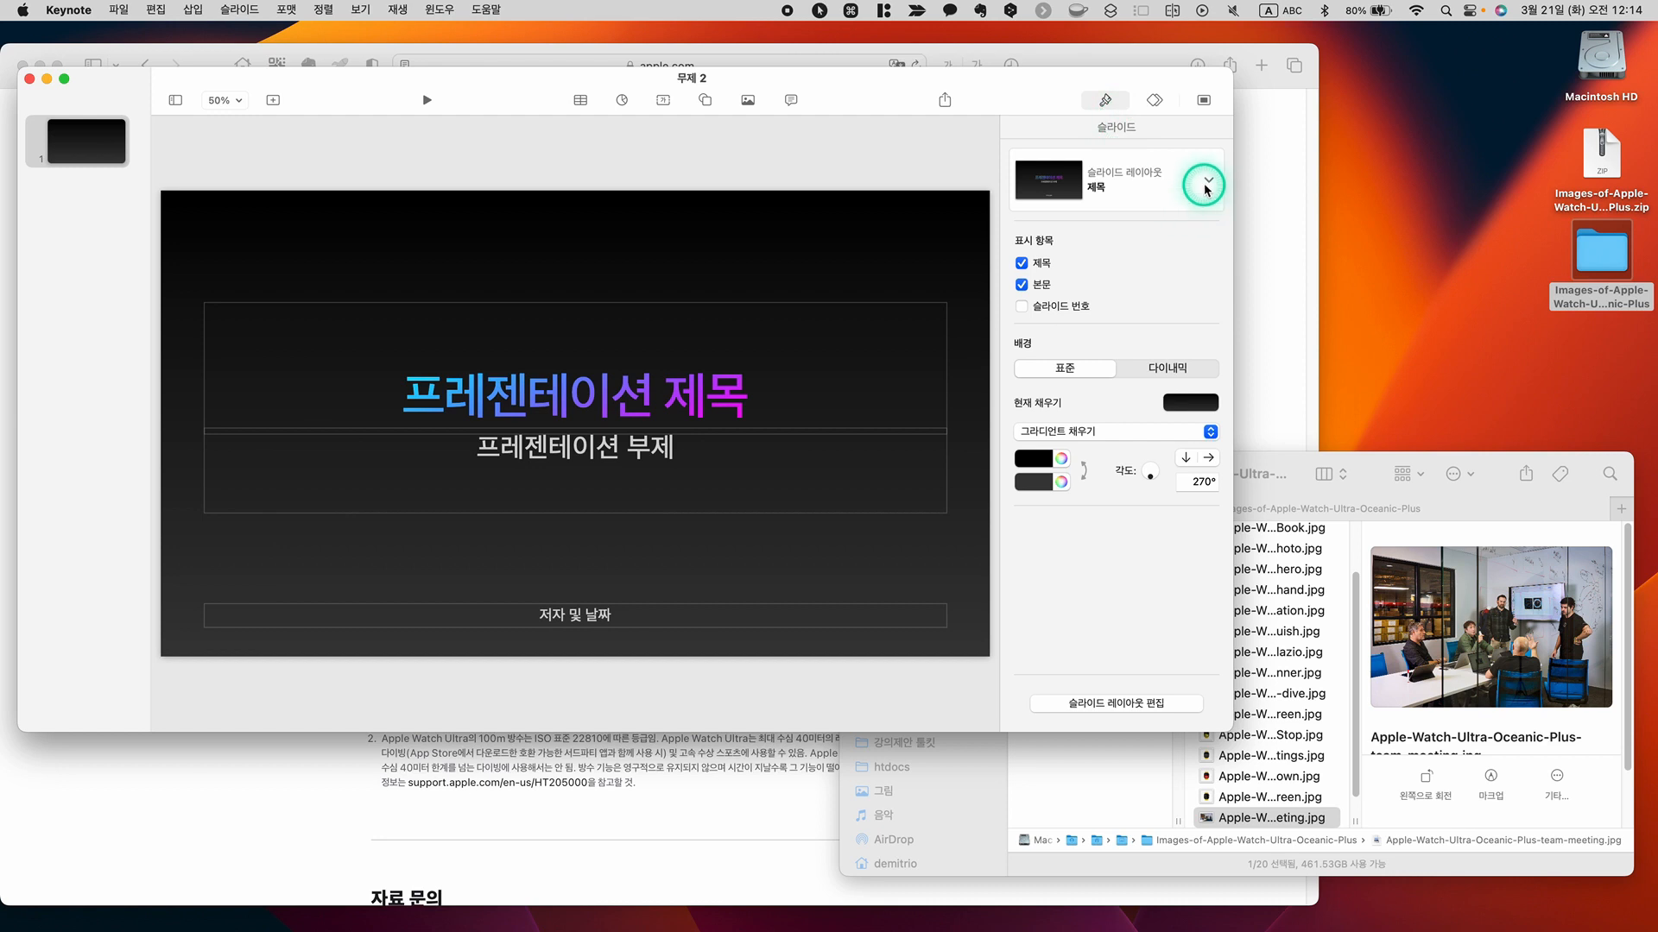
click(676, 392)
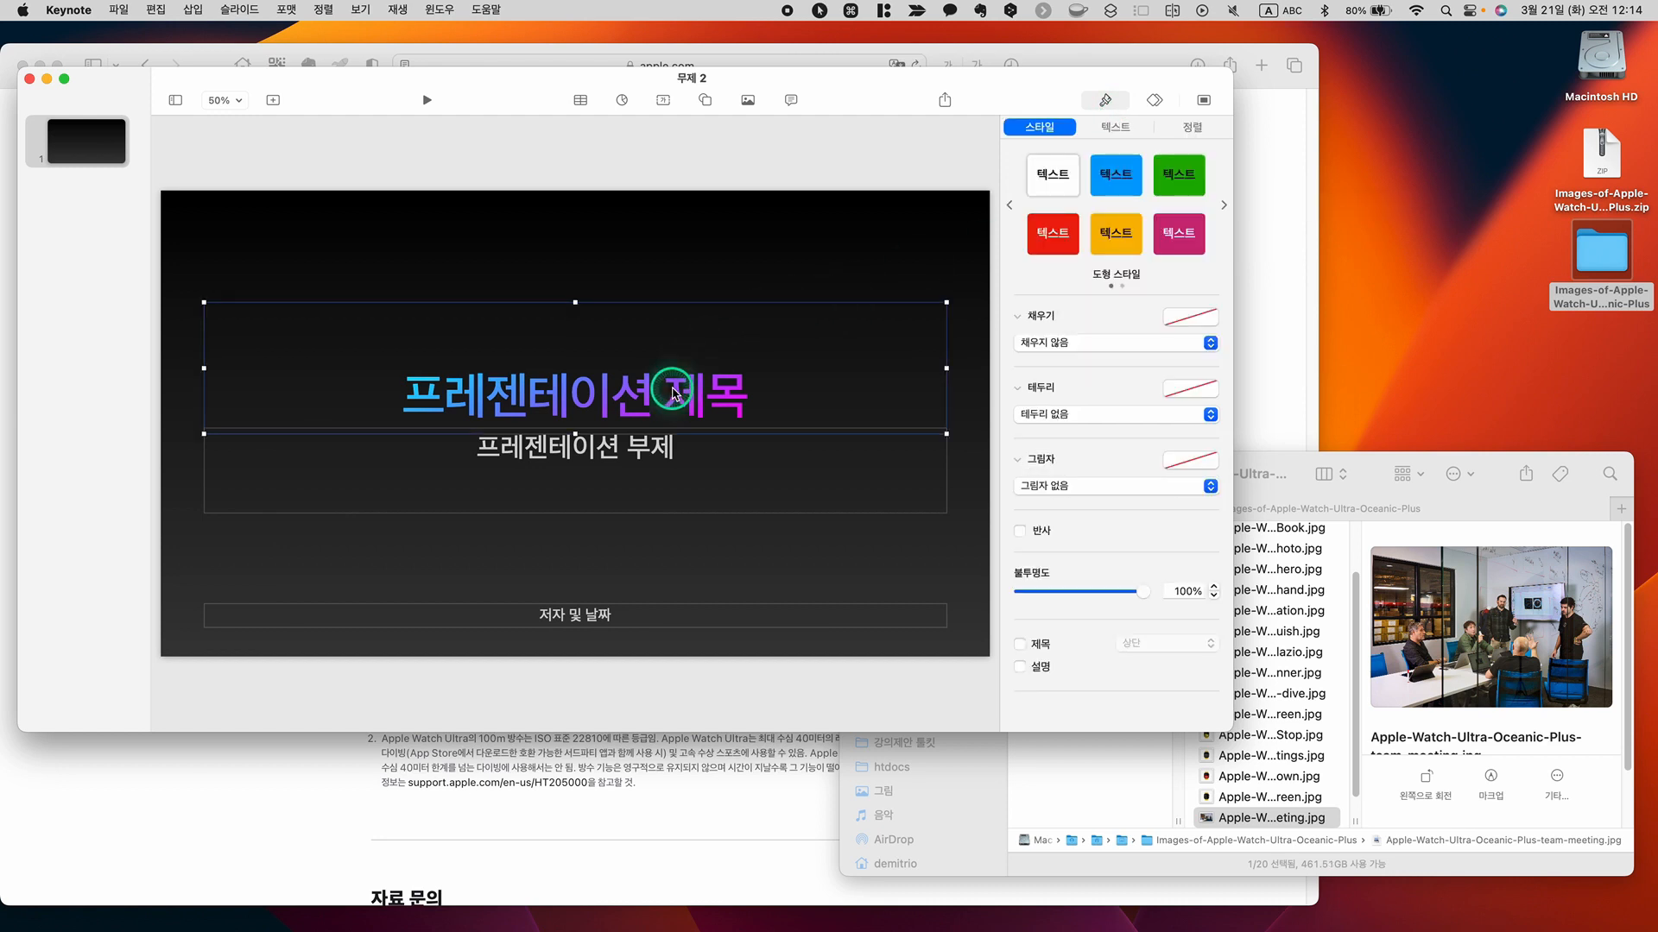
click(785, 166)
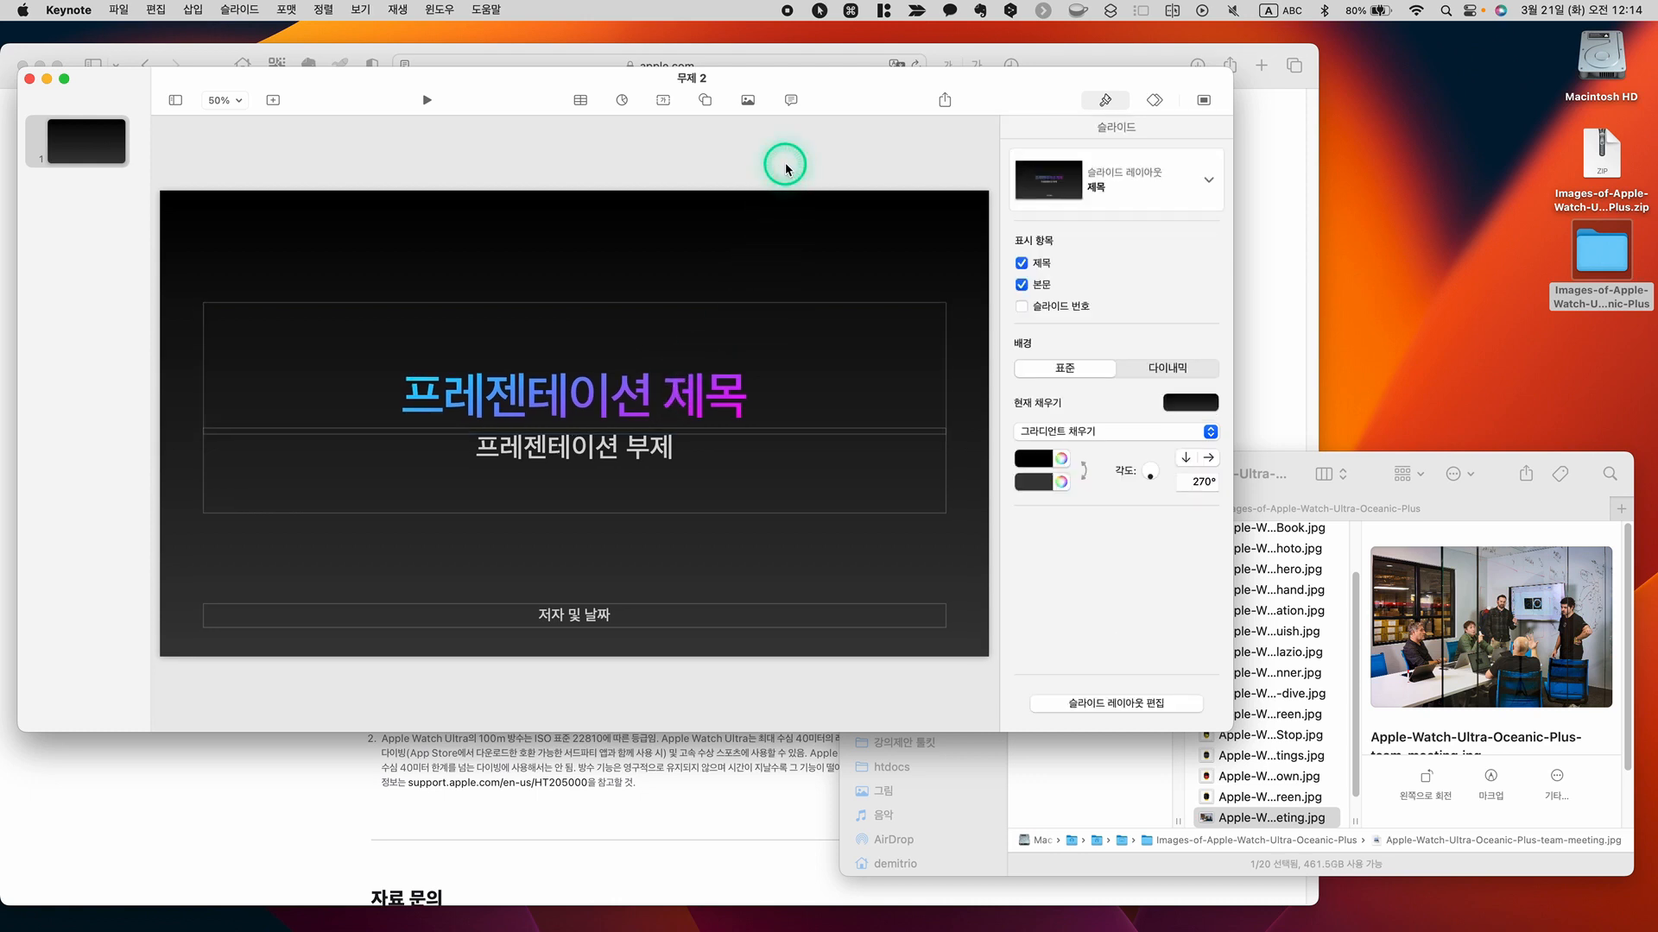
click(1208, 181)
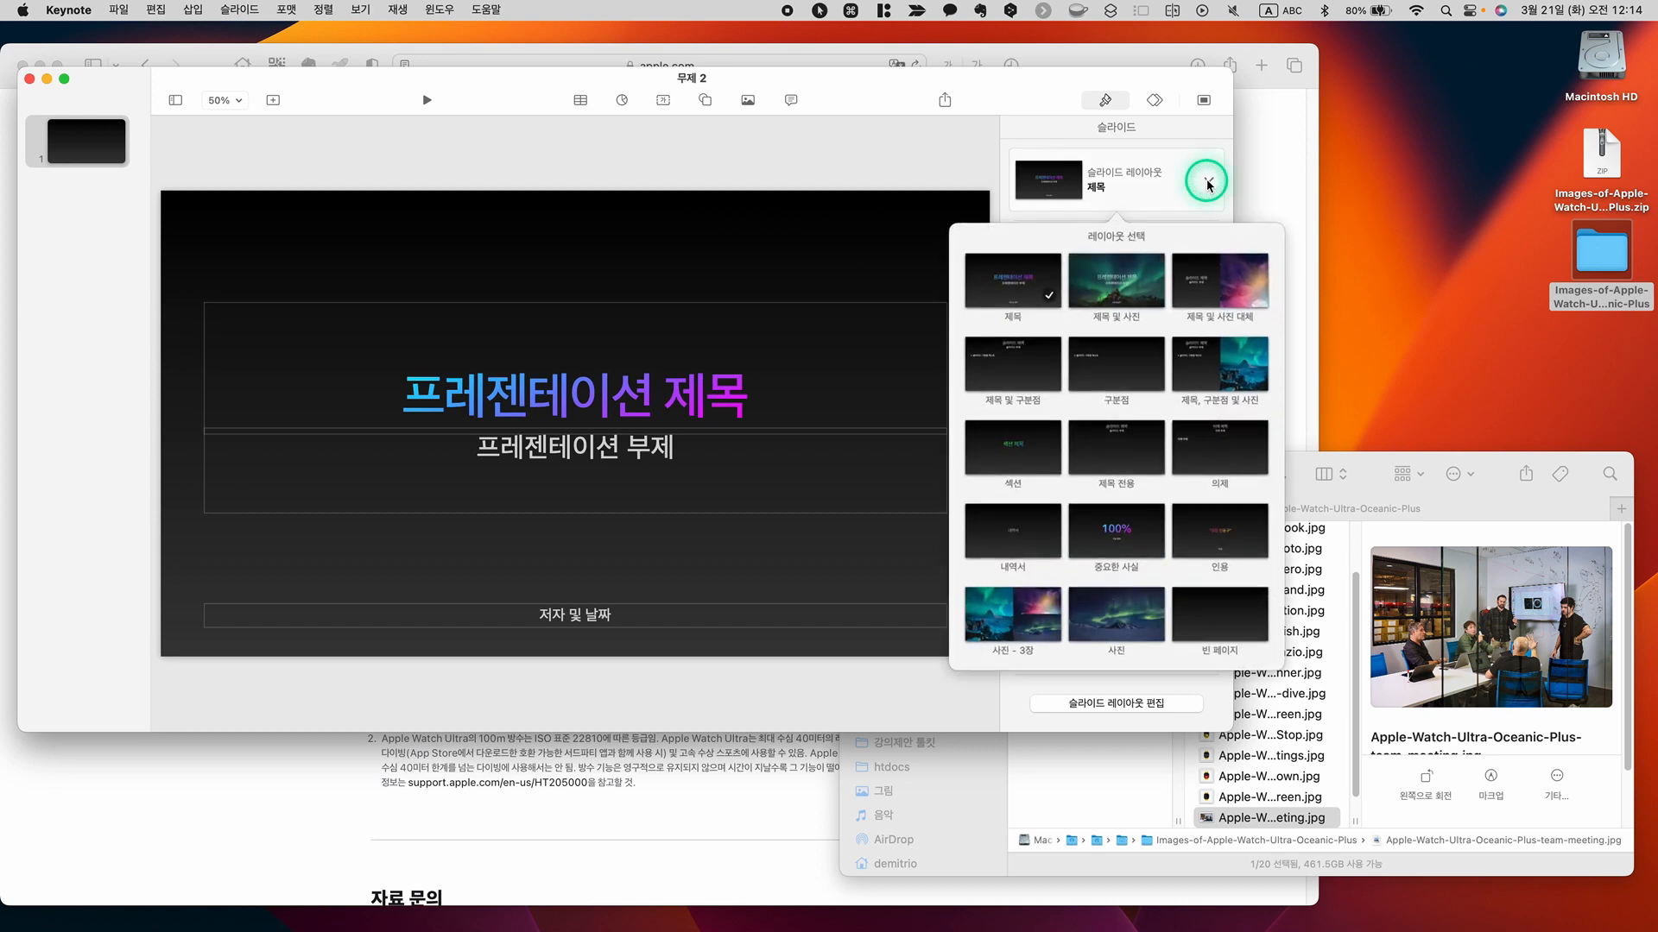
click(1239, 622)
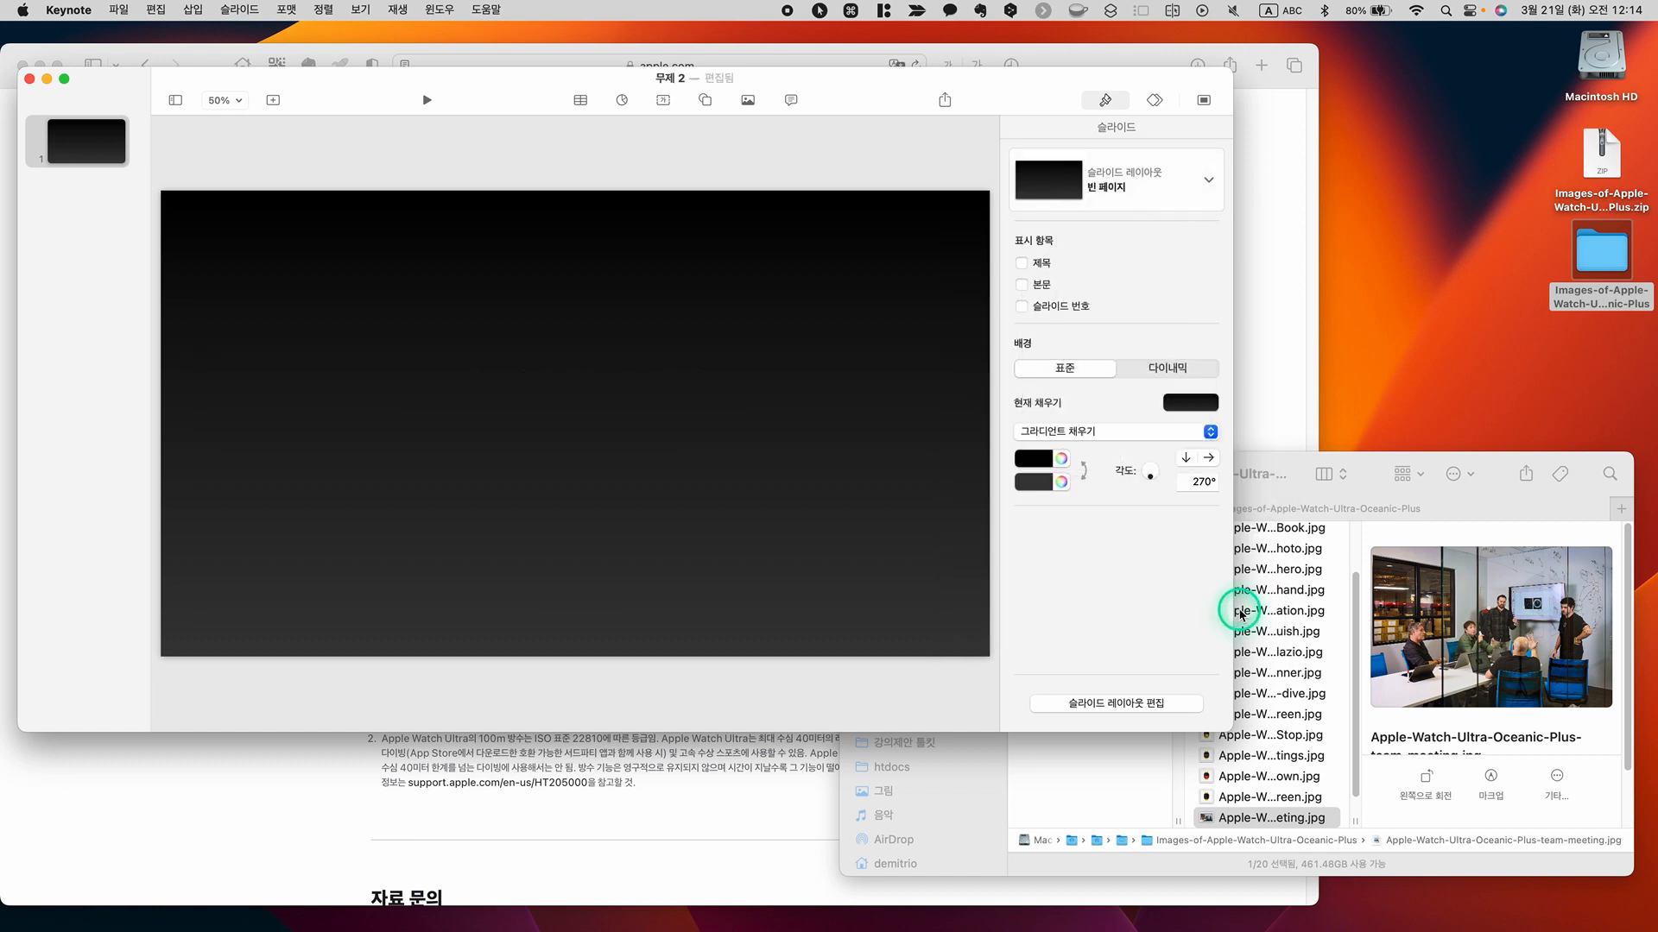
Add two more slides with the blank page layout (빈 페이지) after the first slide
click(93, 139)
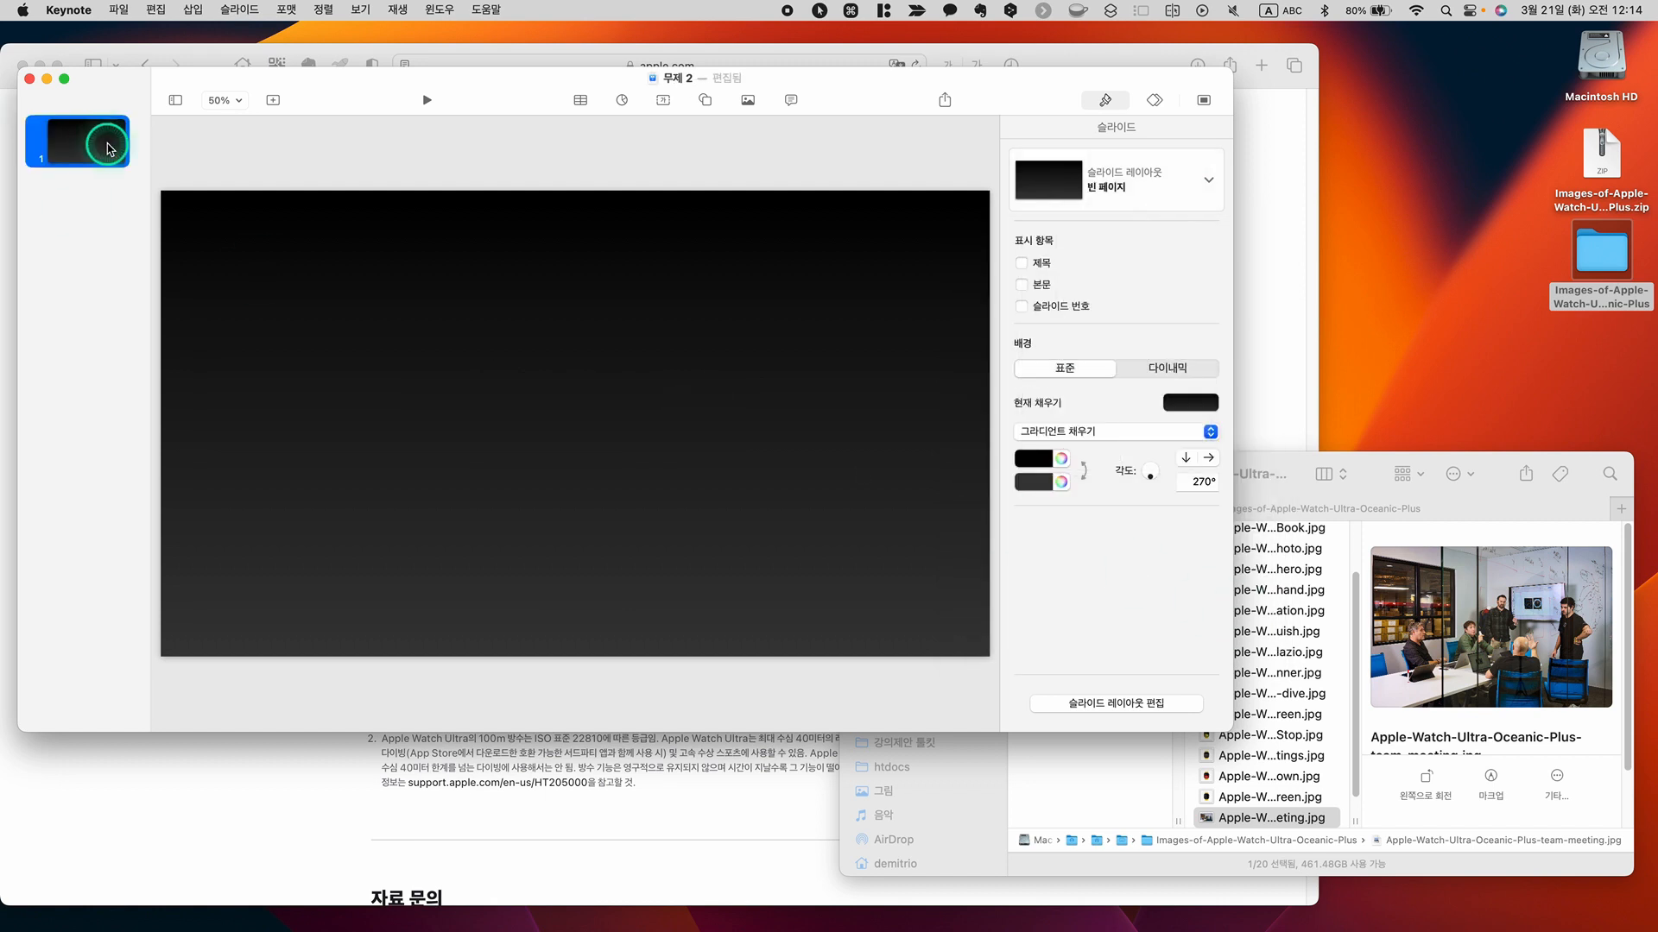
click(274, 104)
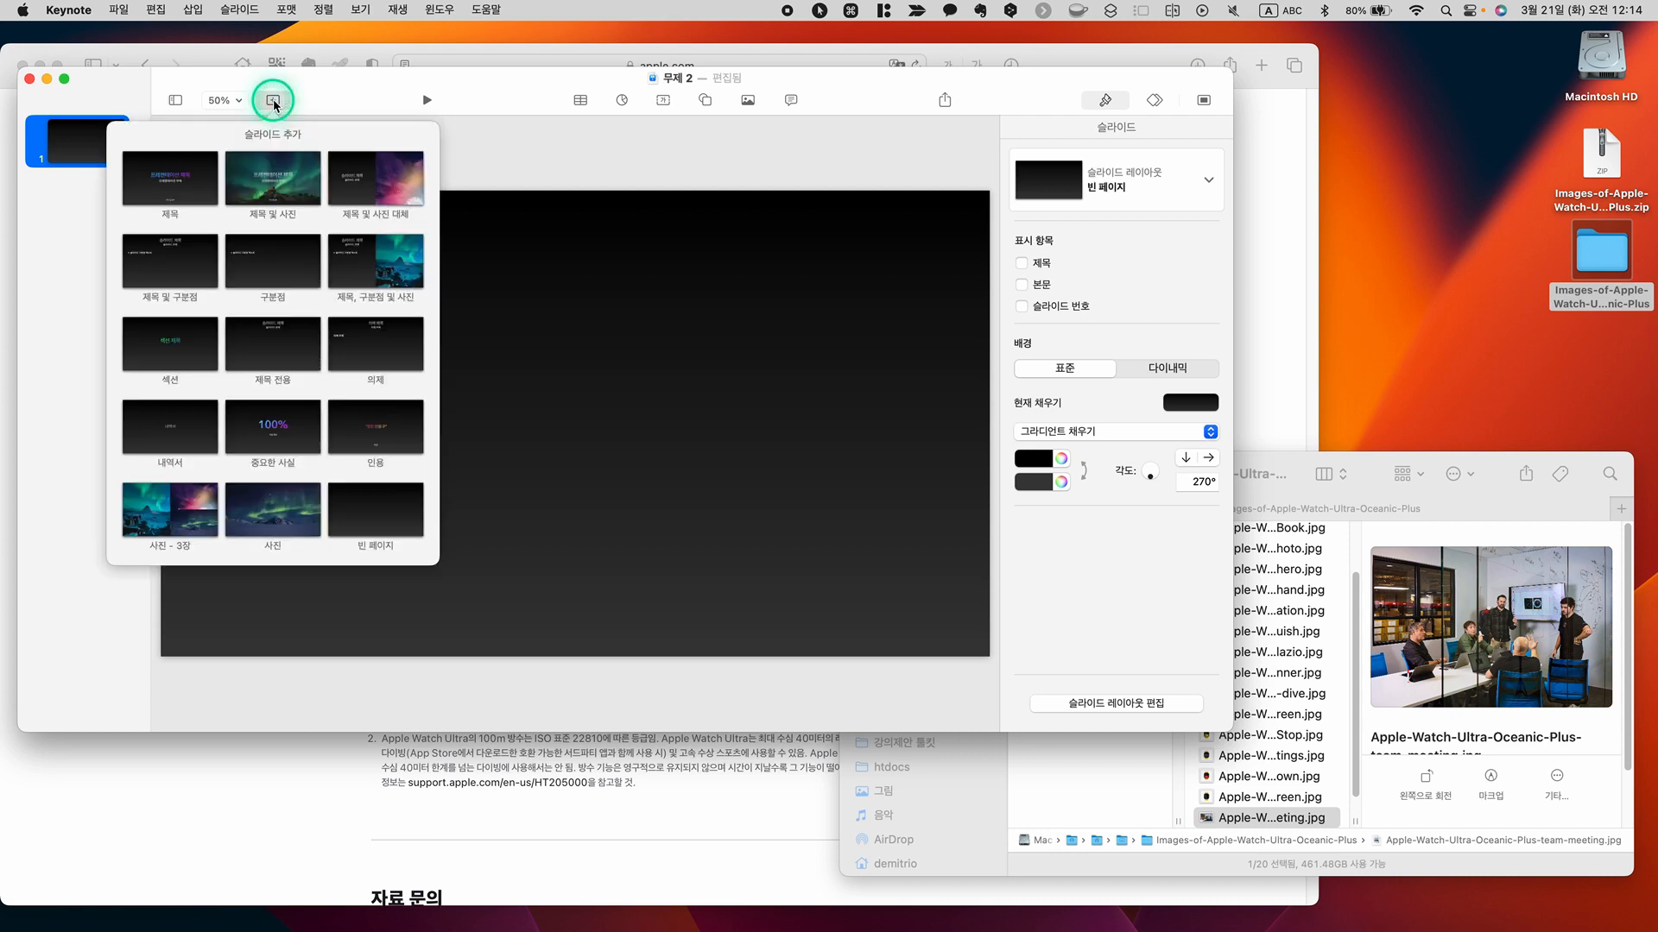
click(381, 523)
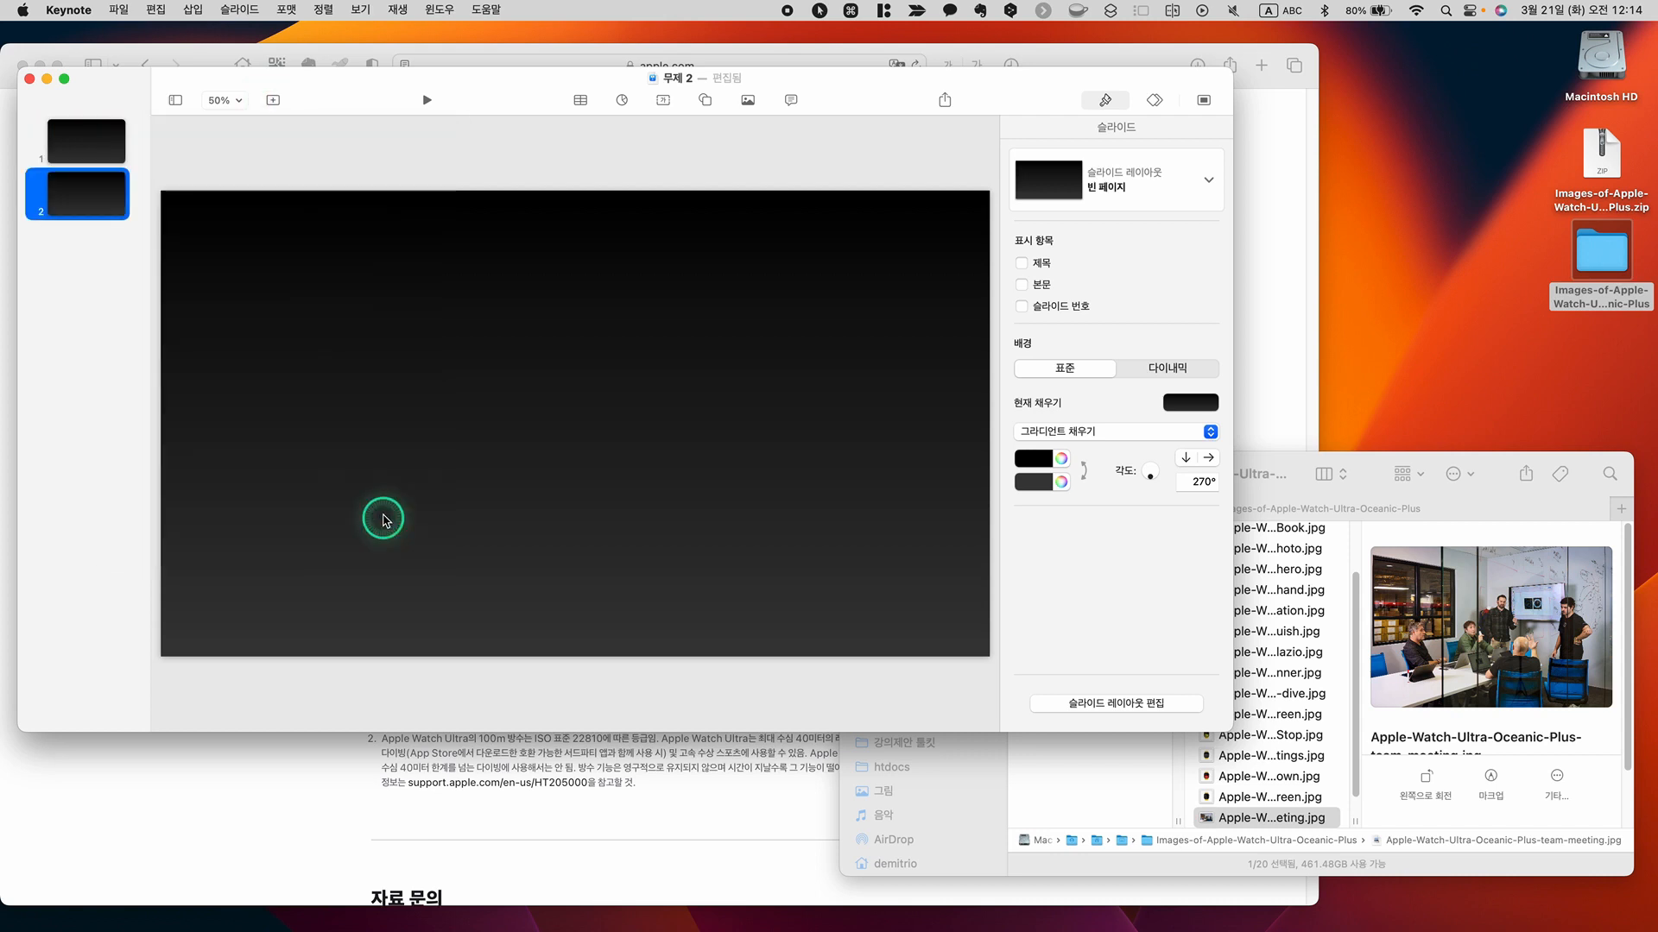
click(274, 102)
click(368, 512)
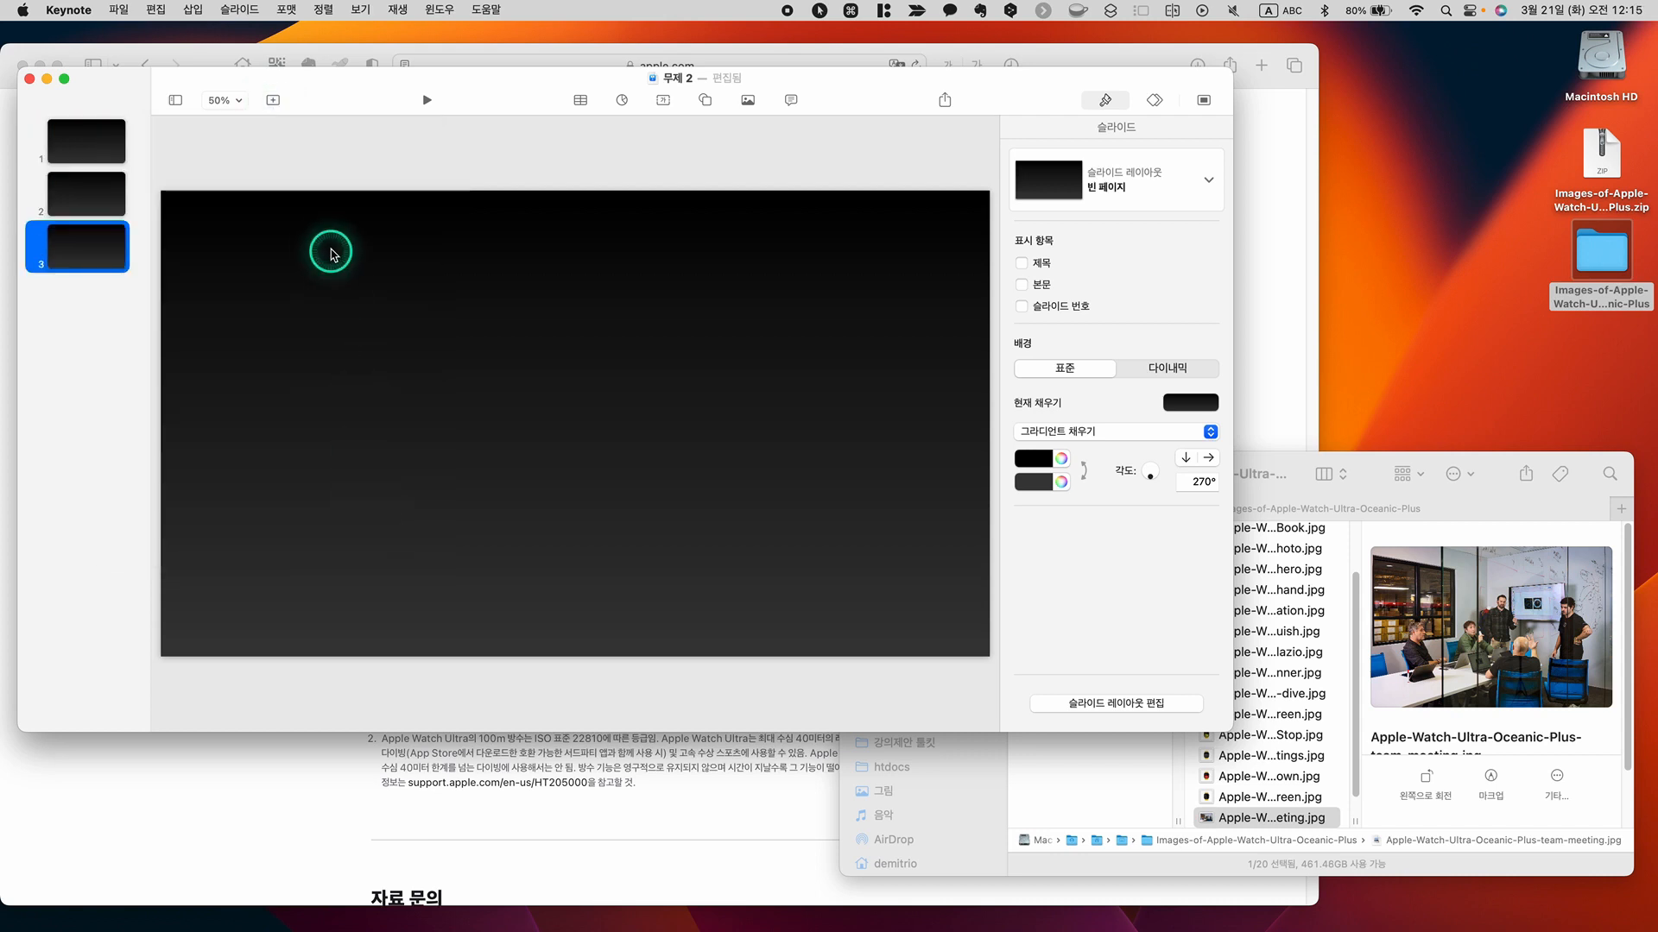
Place Apple-Watch-Ultra-Oceanic-Plus-hero.jpg from the image folder on slide 1 and align it so it fills the whole slide
click(134, 149)
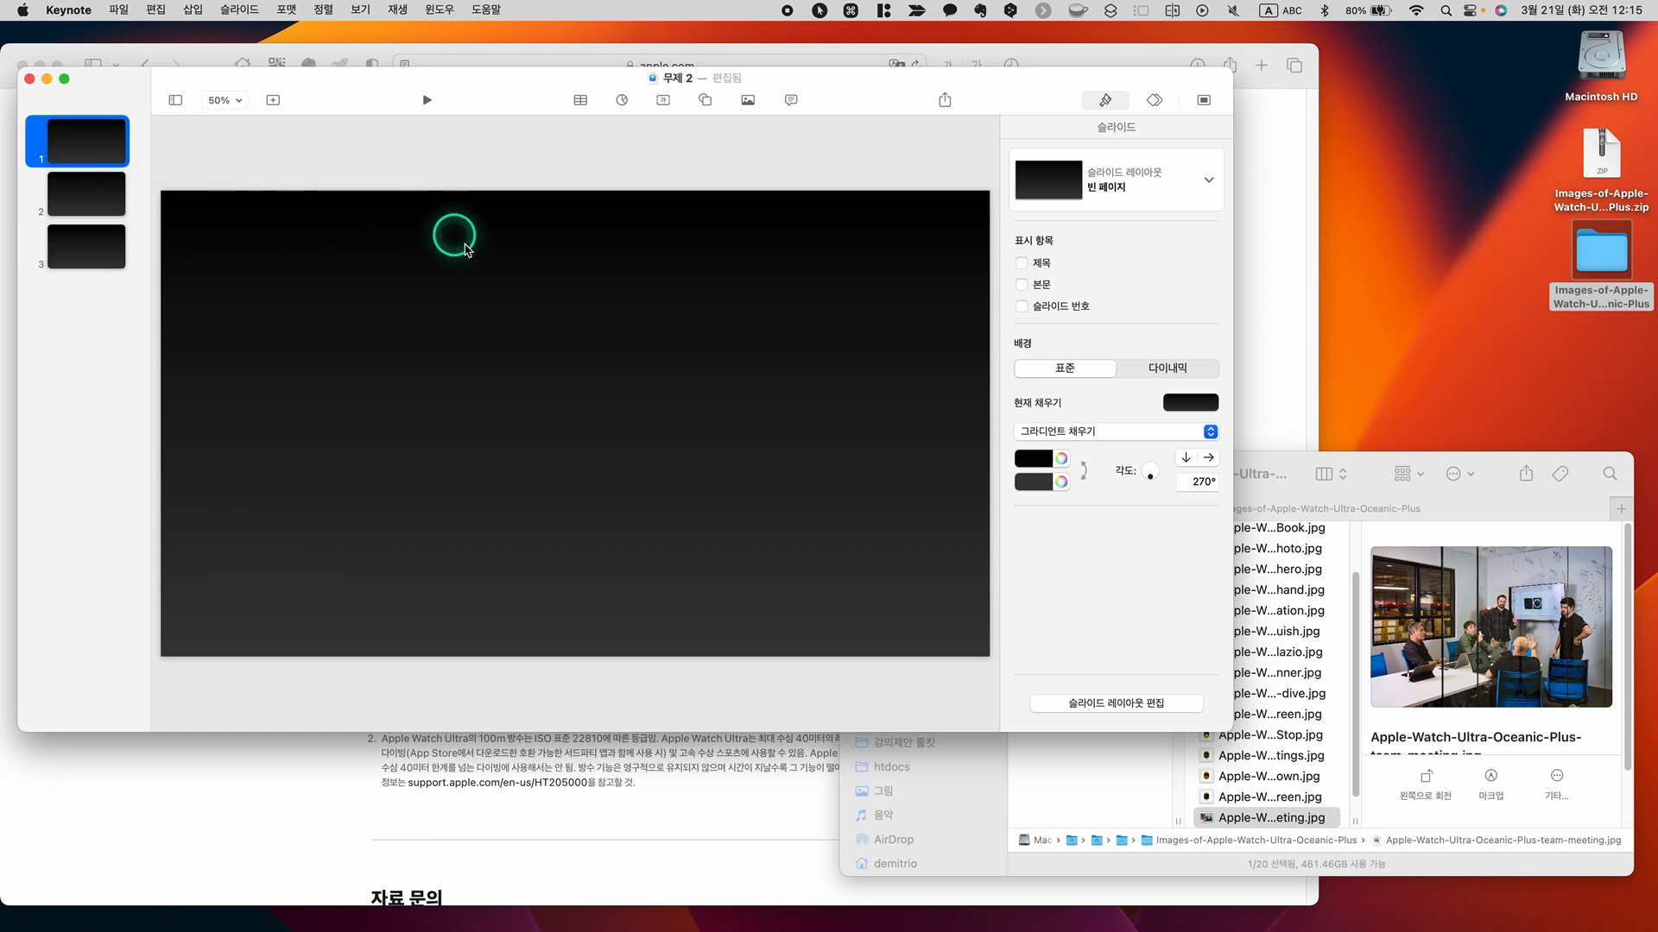
click(1297, 462)
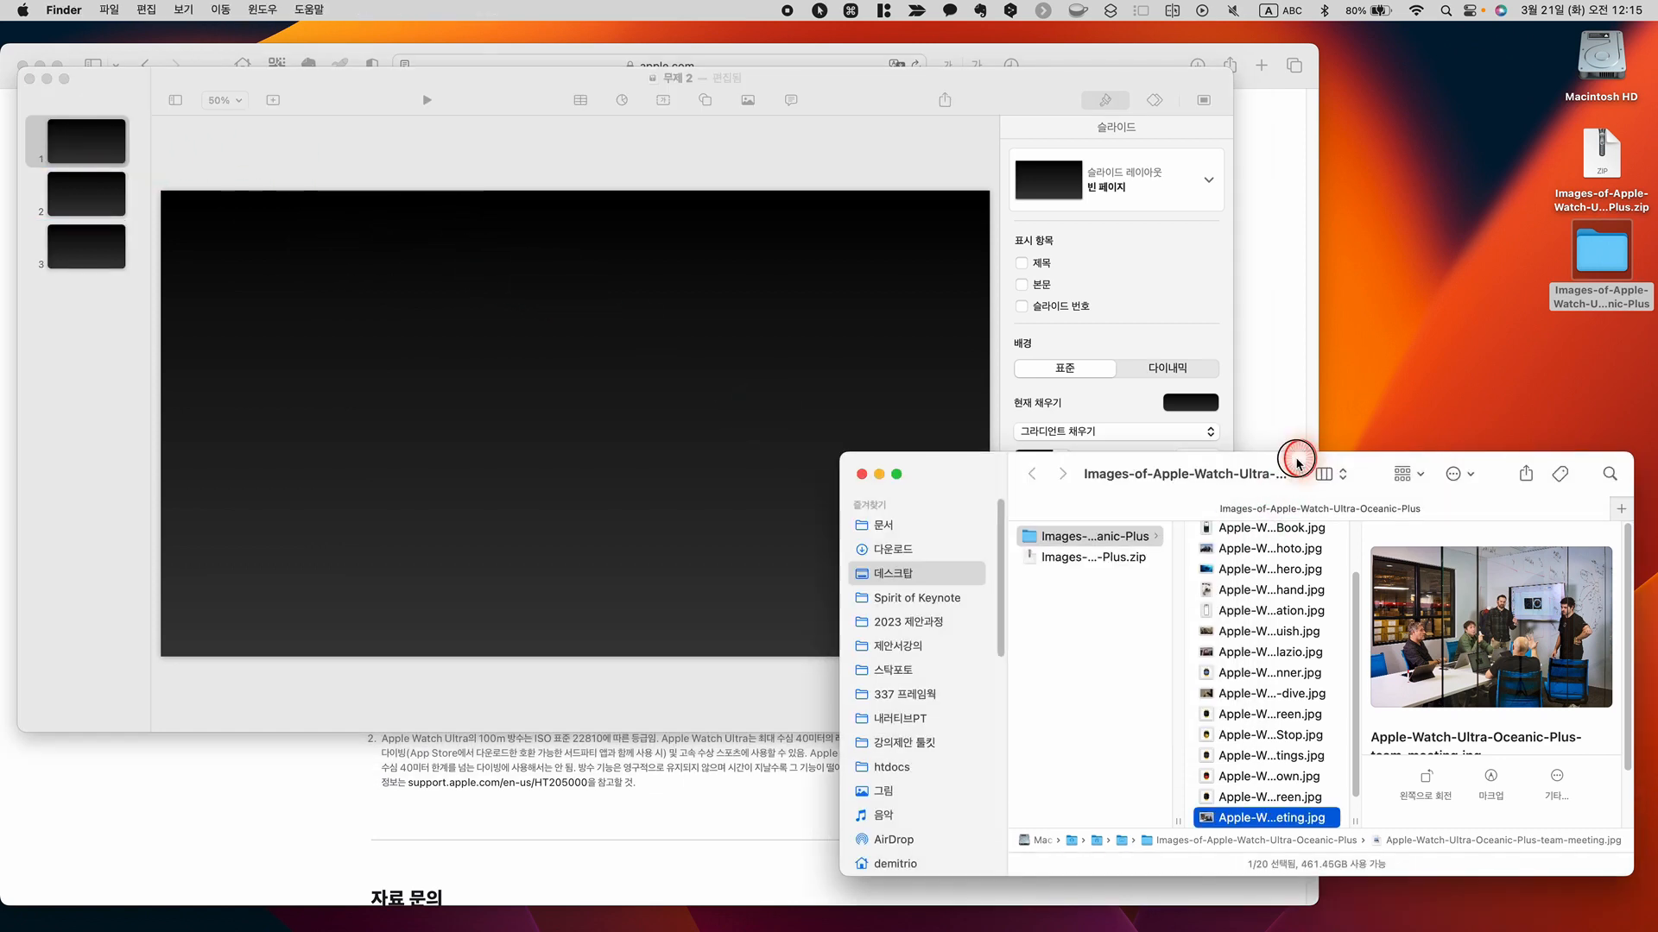
drag(1297, 462, 1318, 451)
scroll(1308, 605, up, 4)
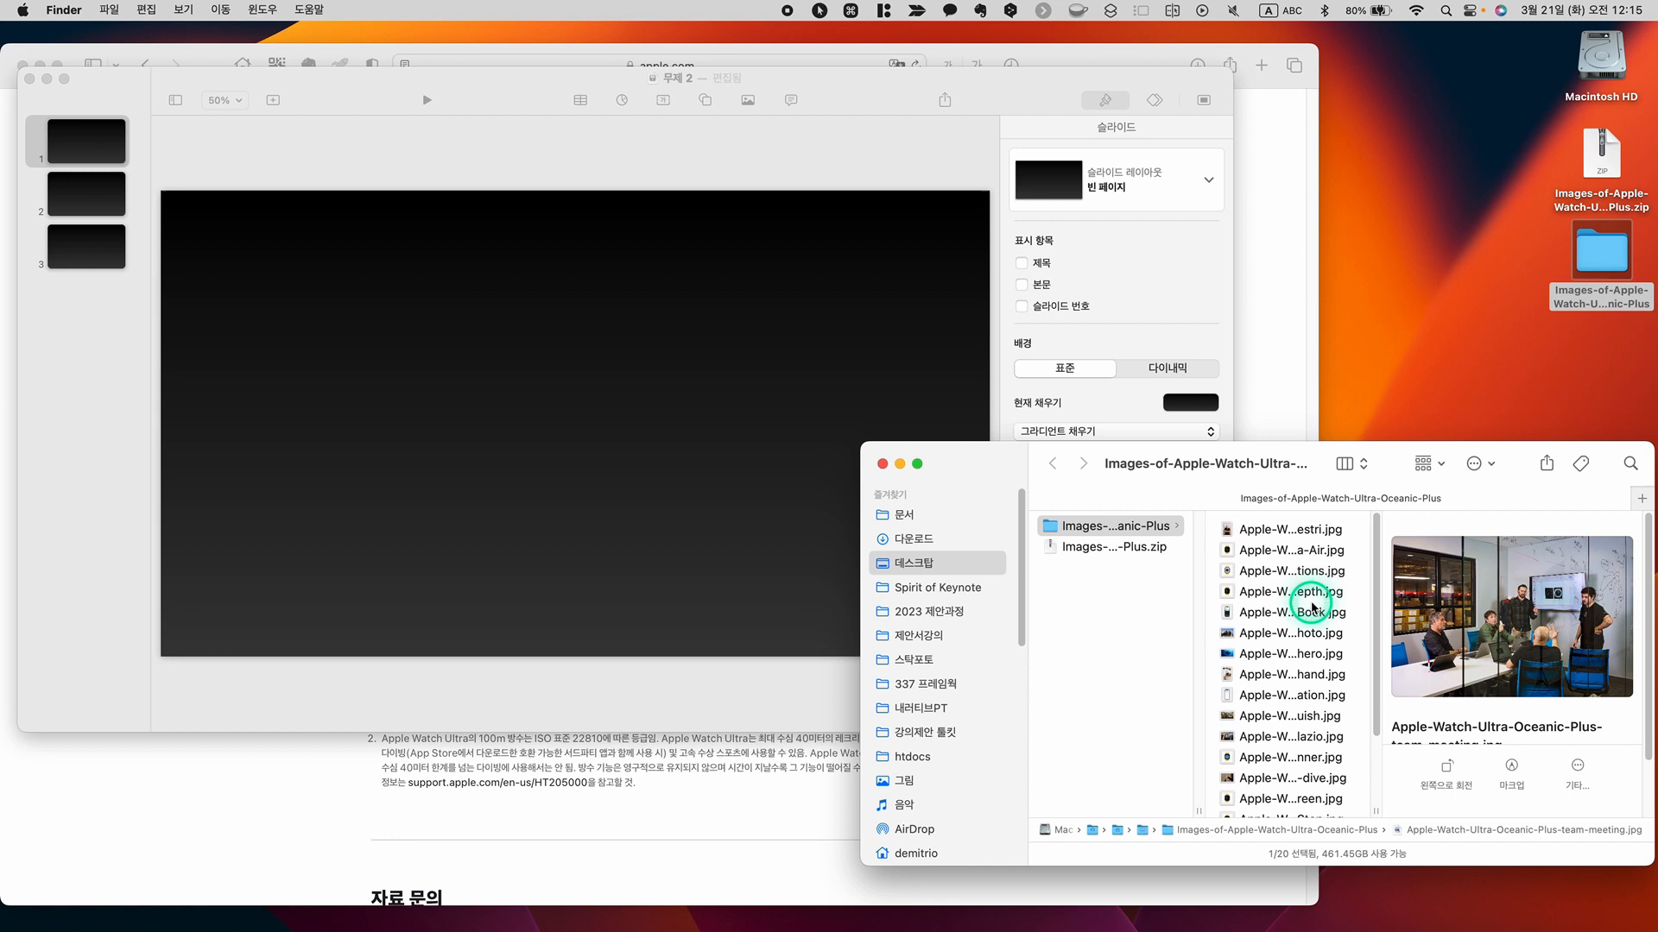
click(1280, 652)
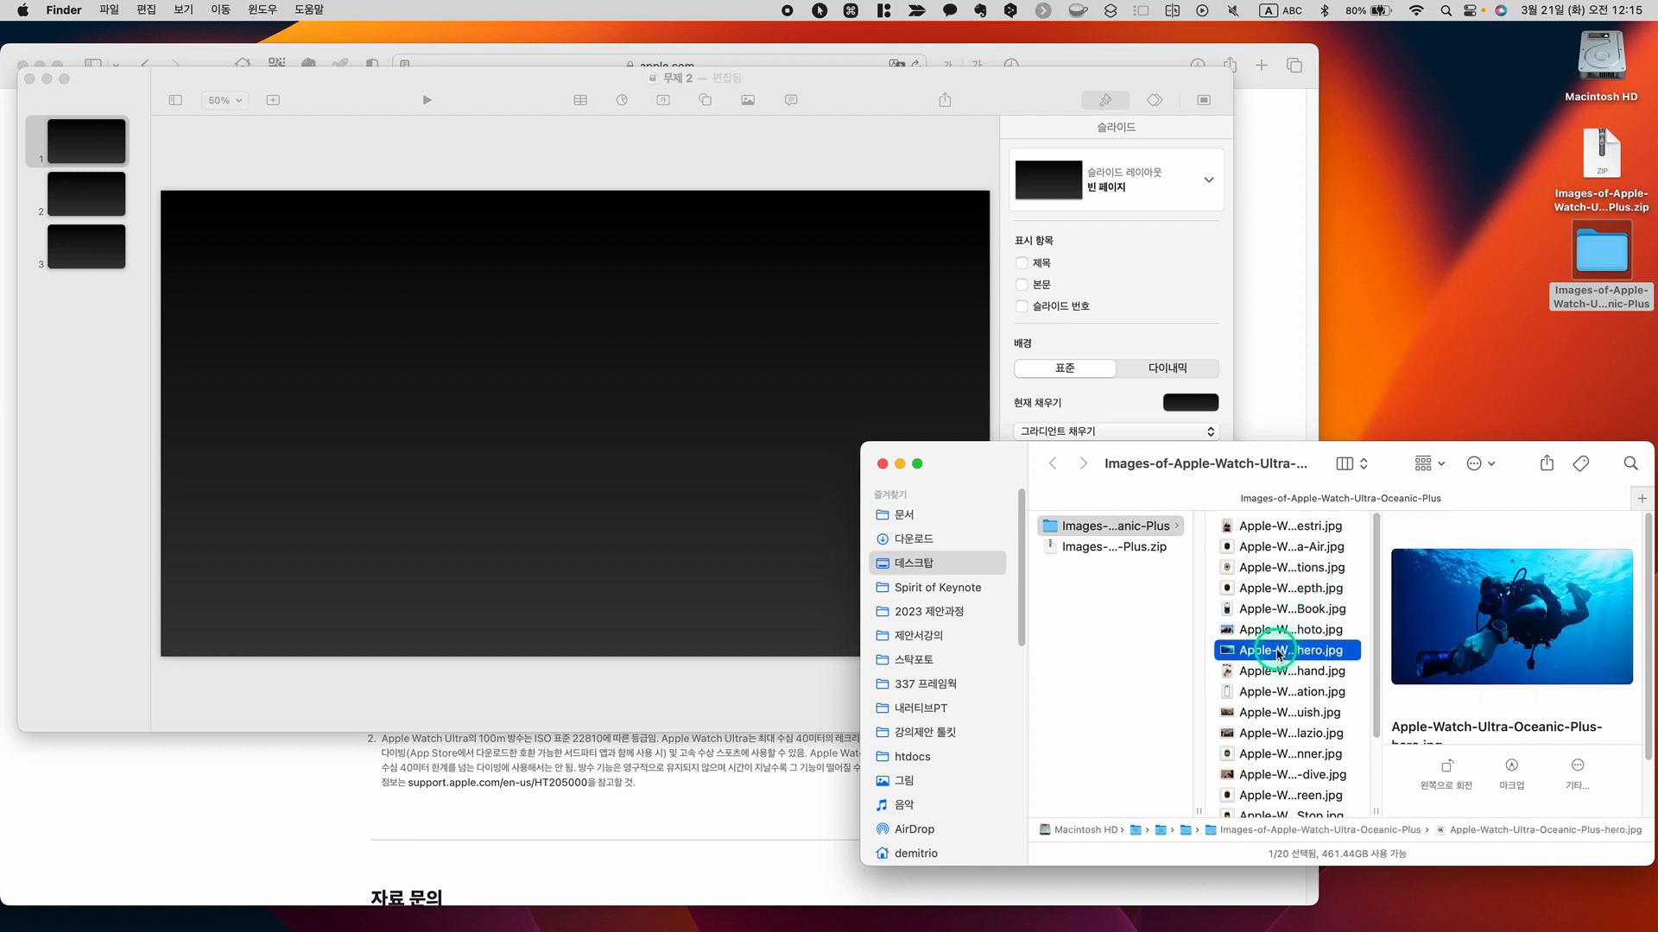
drag(1292, 657, 633, 424)
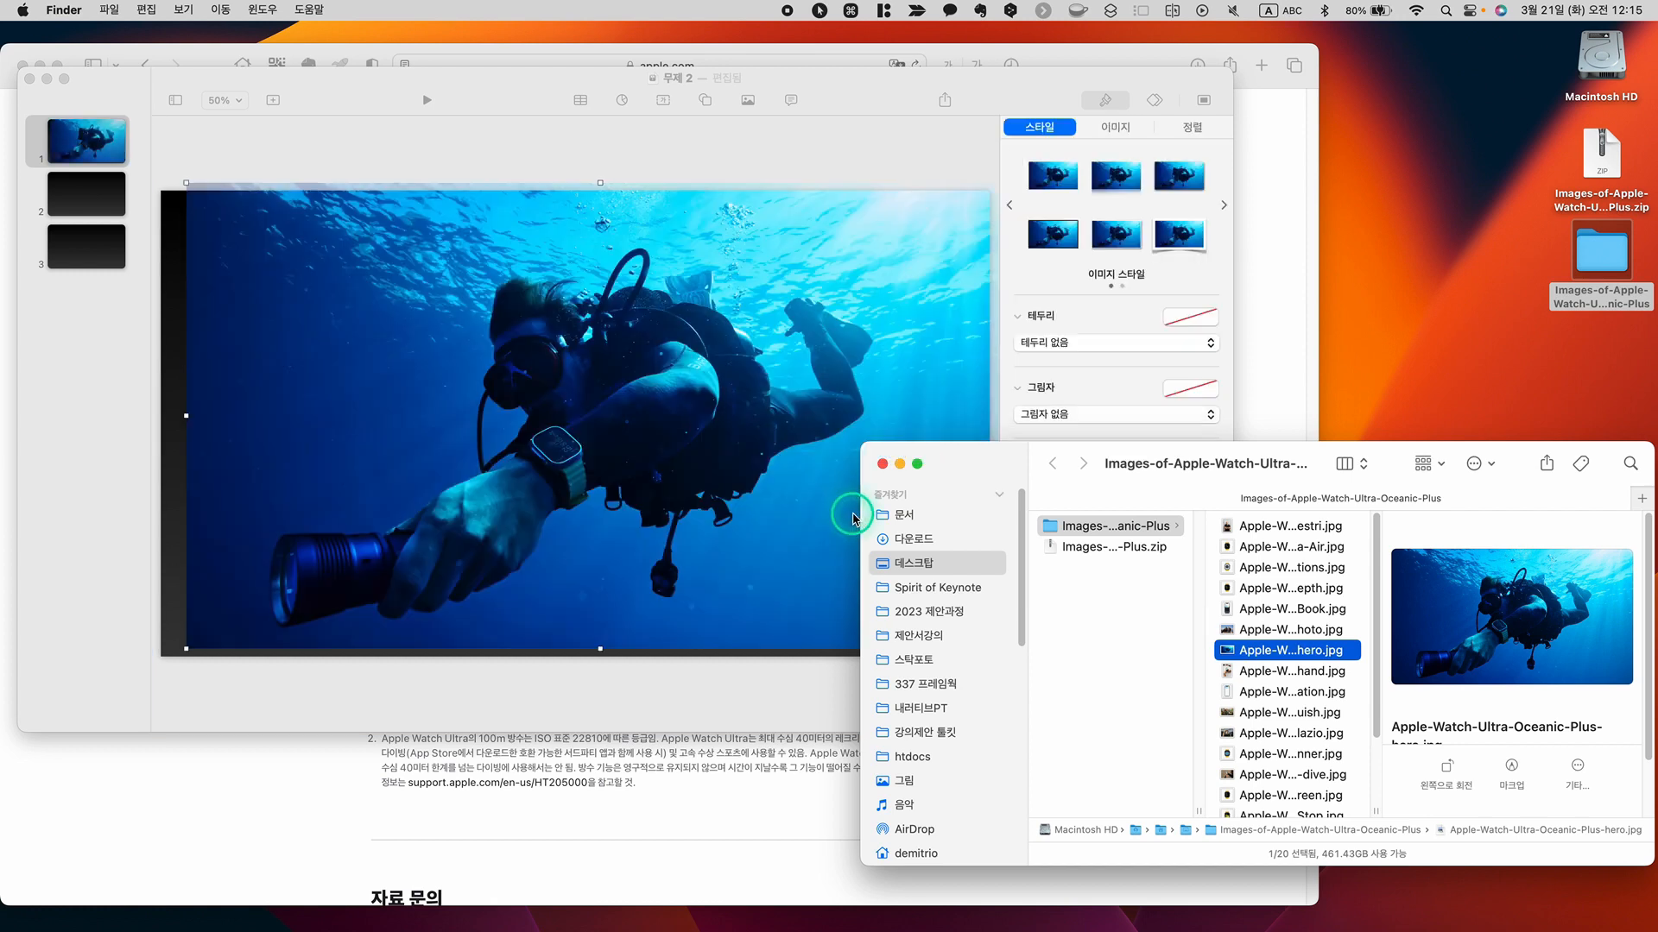
click(631, 423)
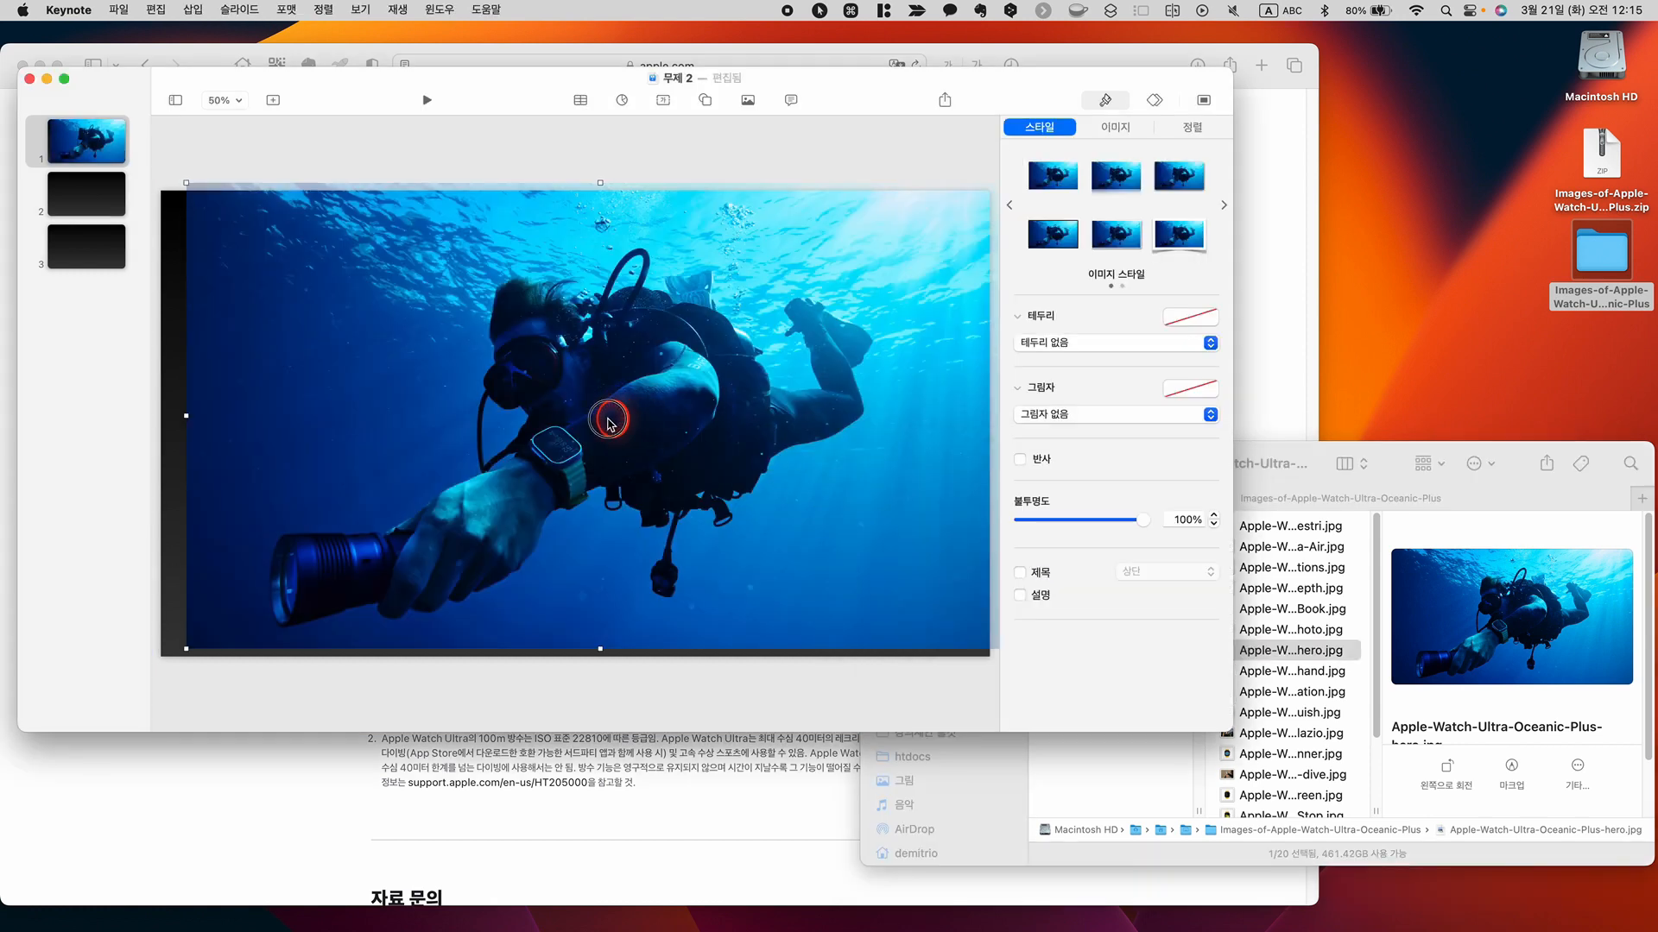
drag(609, 422, 588, 429)
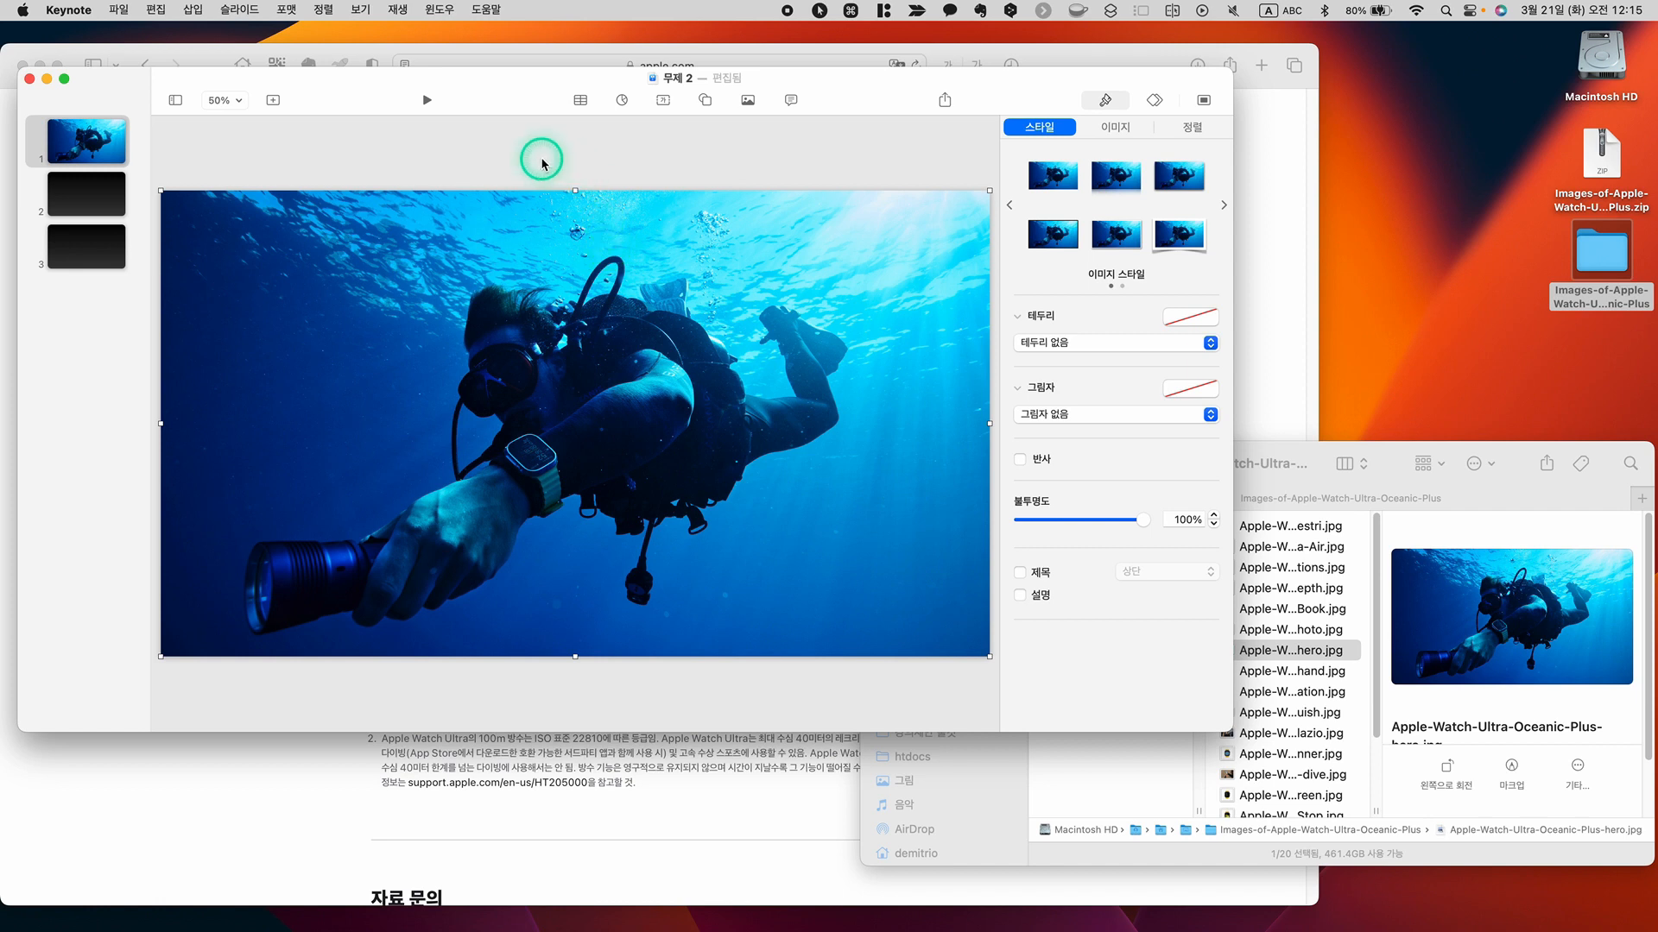
Open slide 2, look through the folder's remaining pictures and place the Scuba-Slow-Down watch image on the slide's right side
click(90, 194)
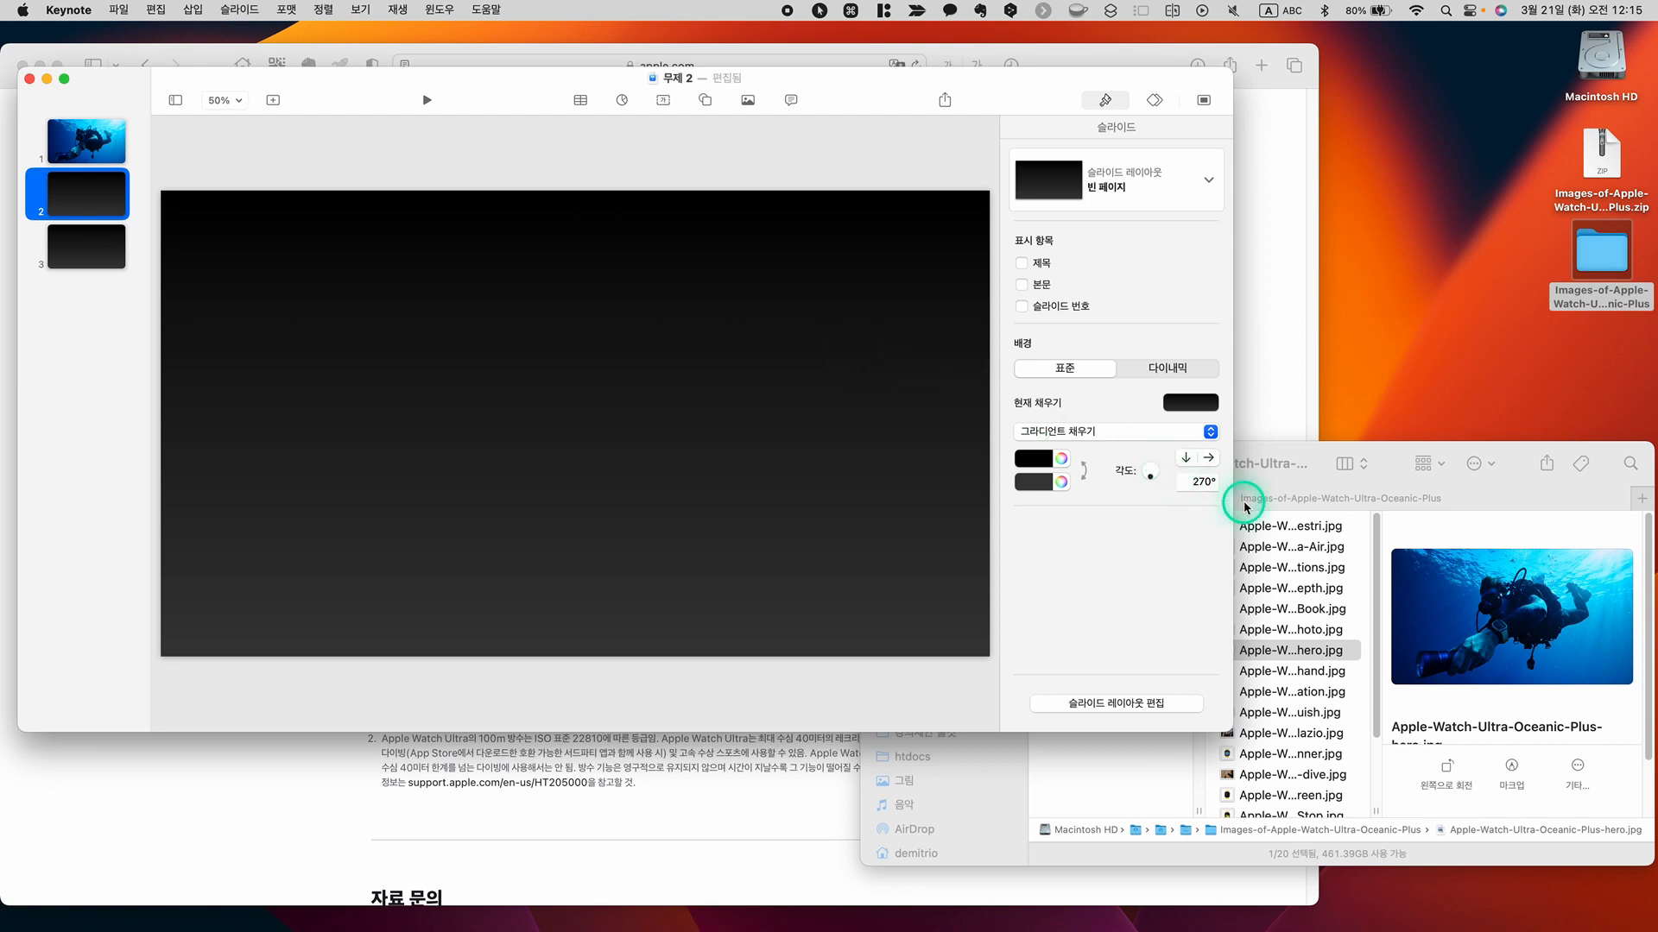
click(1308, 673)
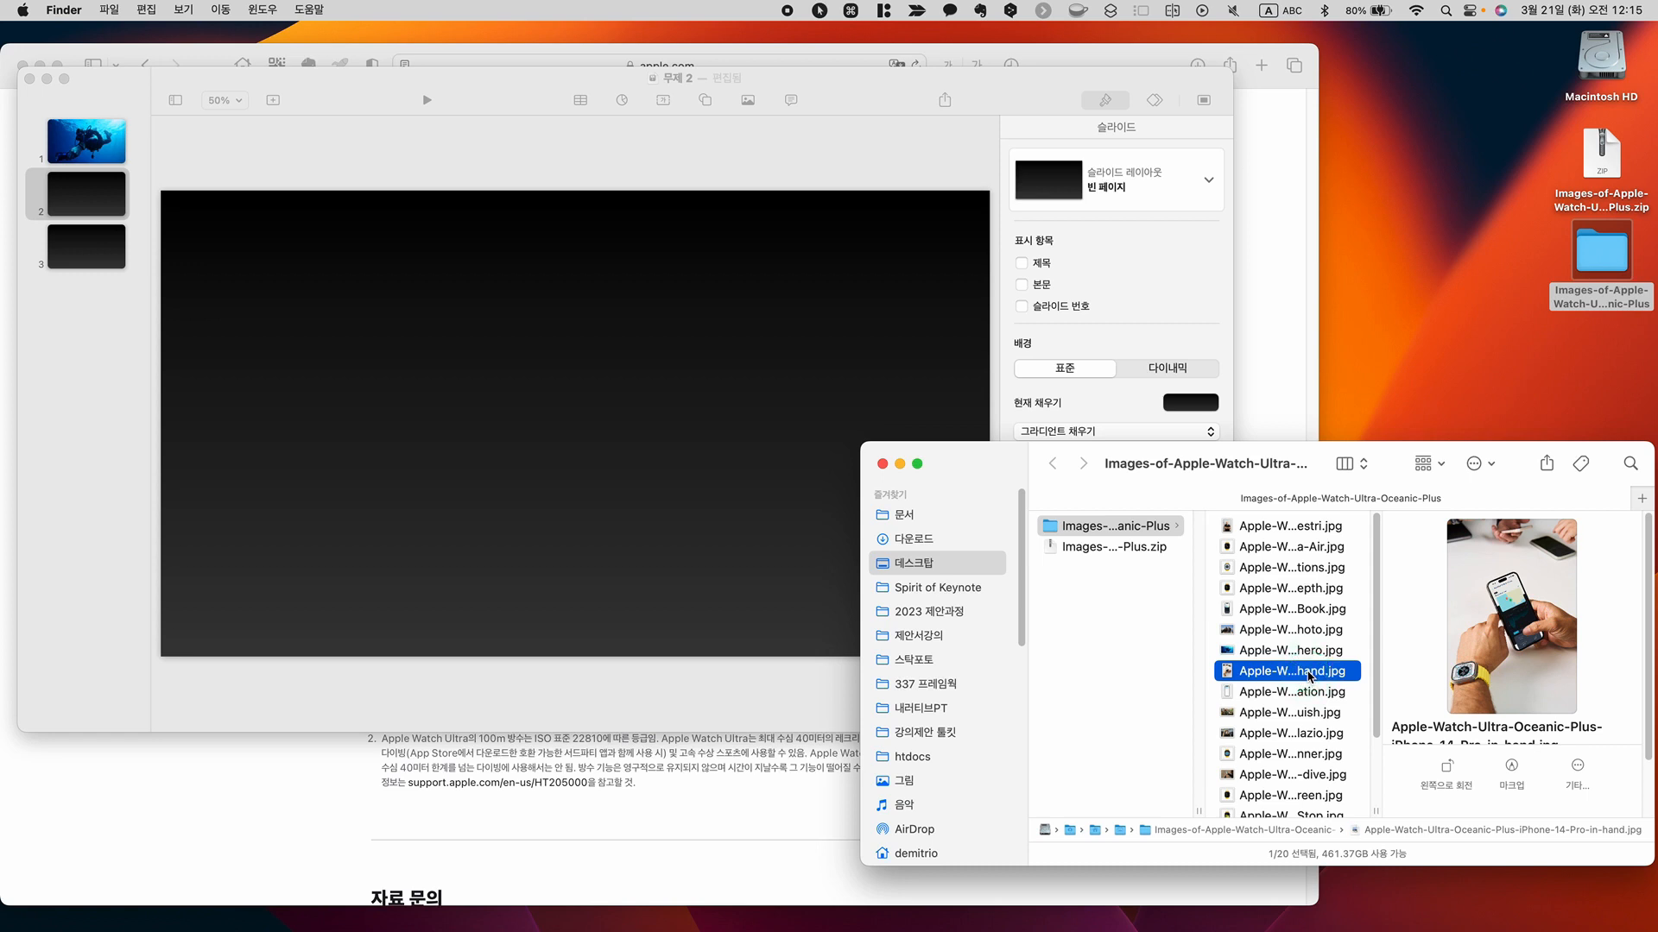
click(1293, 694)
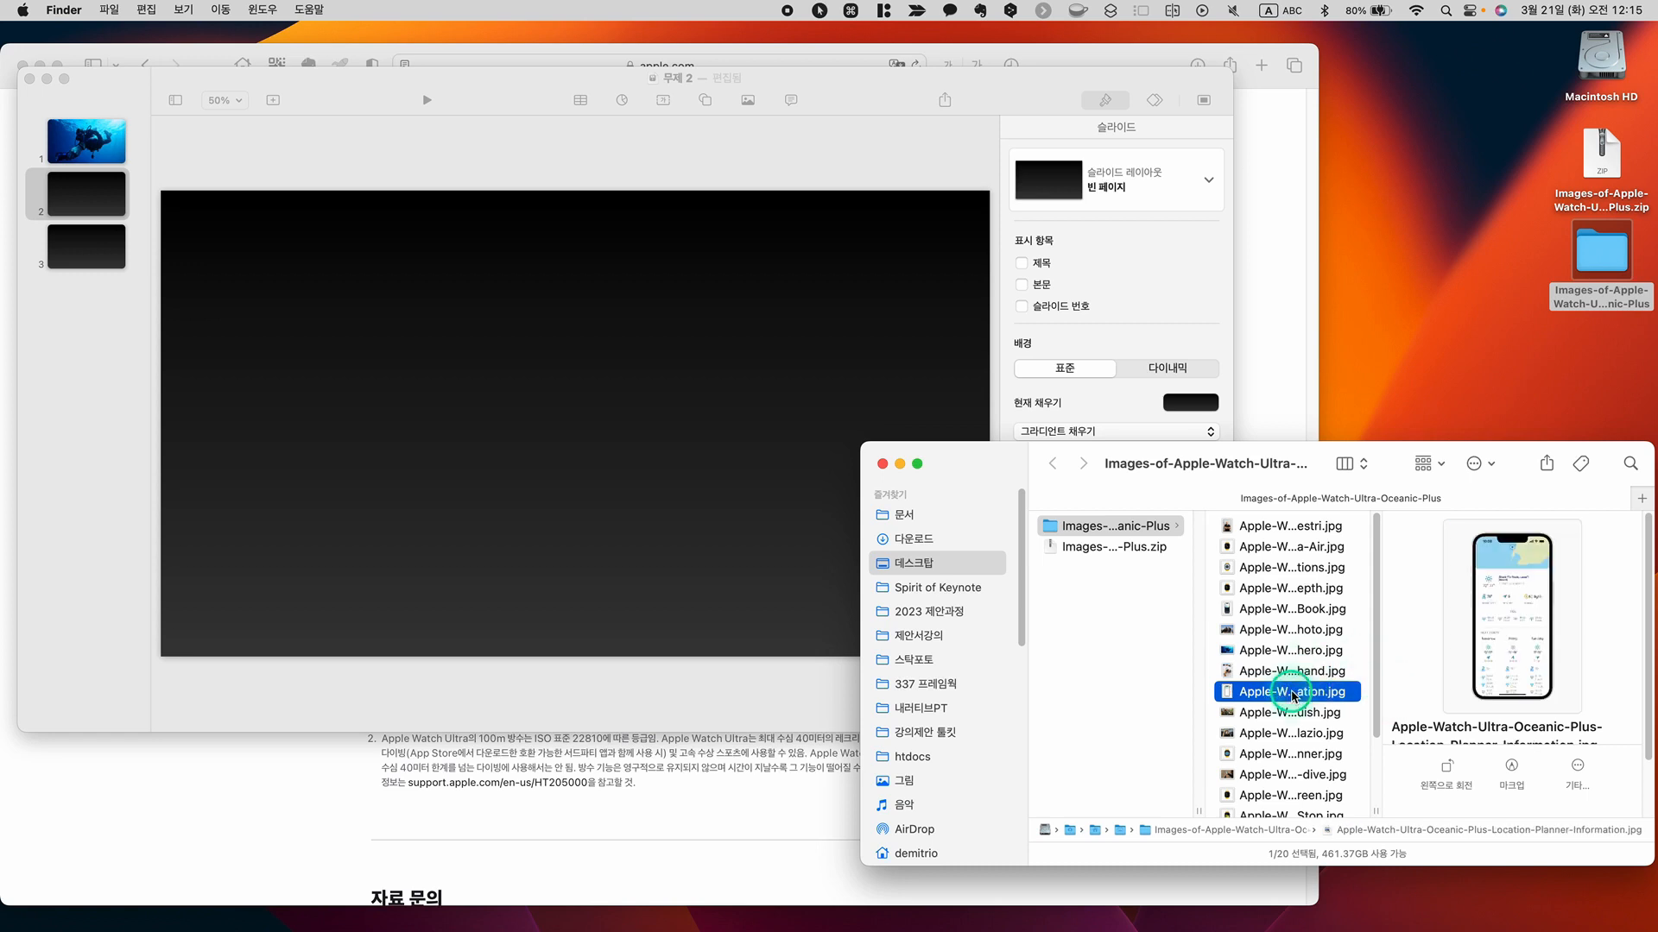
click(1295, 720)
scroll(1295, 717, down, 2)
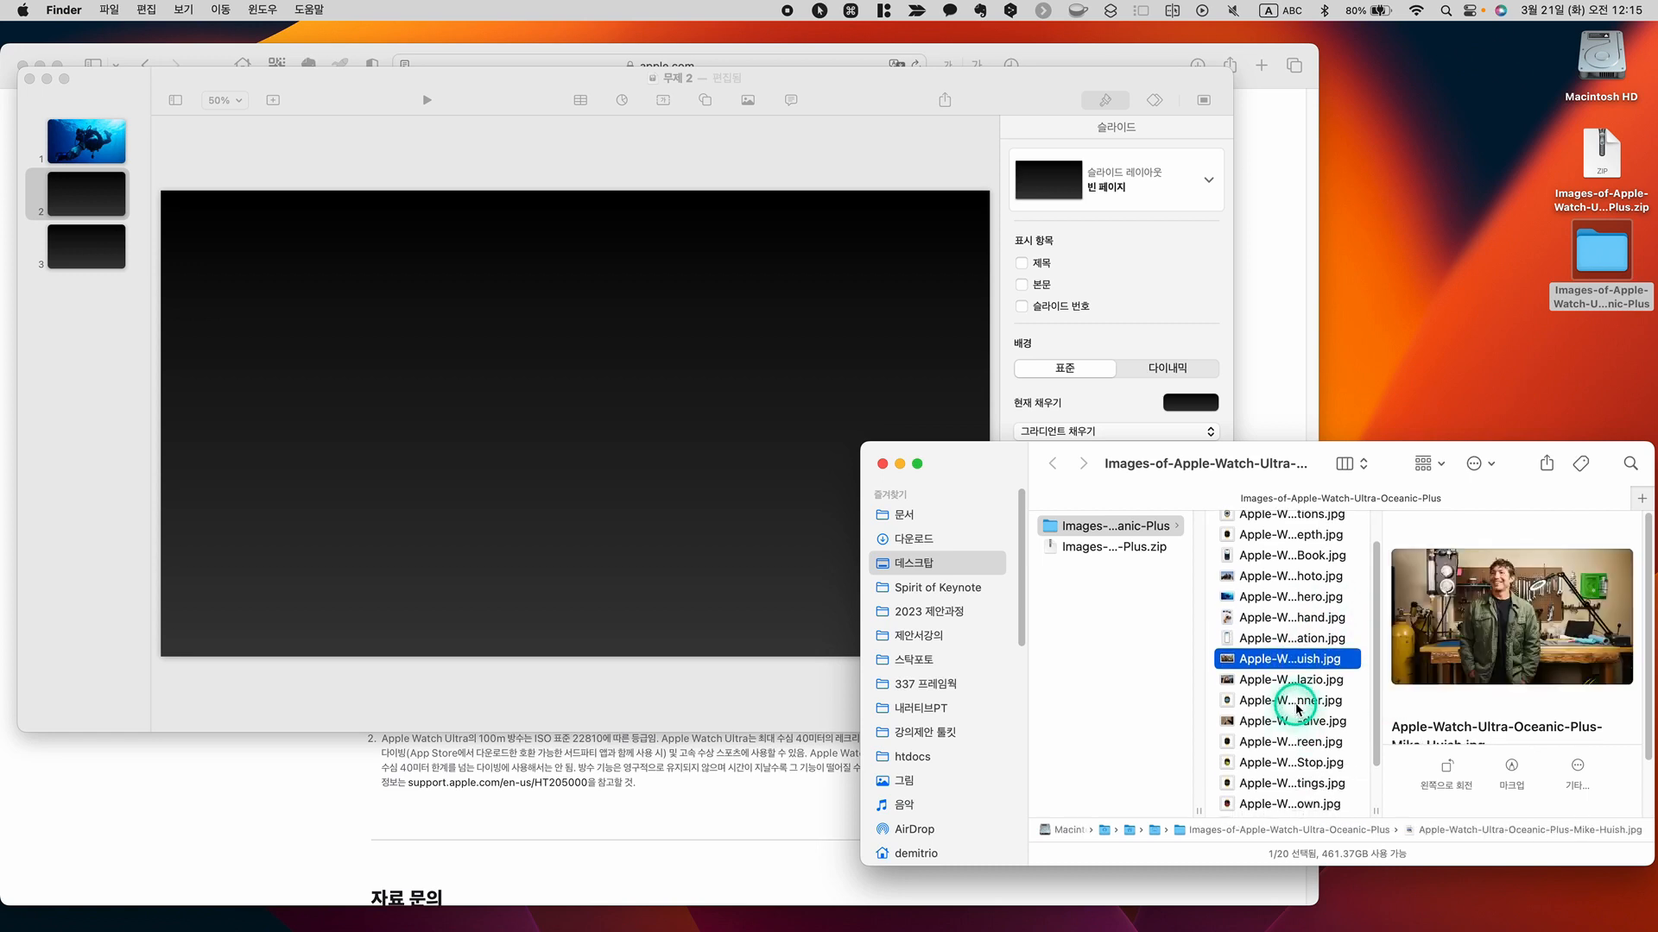
click(1299, 701)
scroll(1300, 728, down, 1)
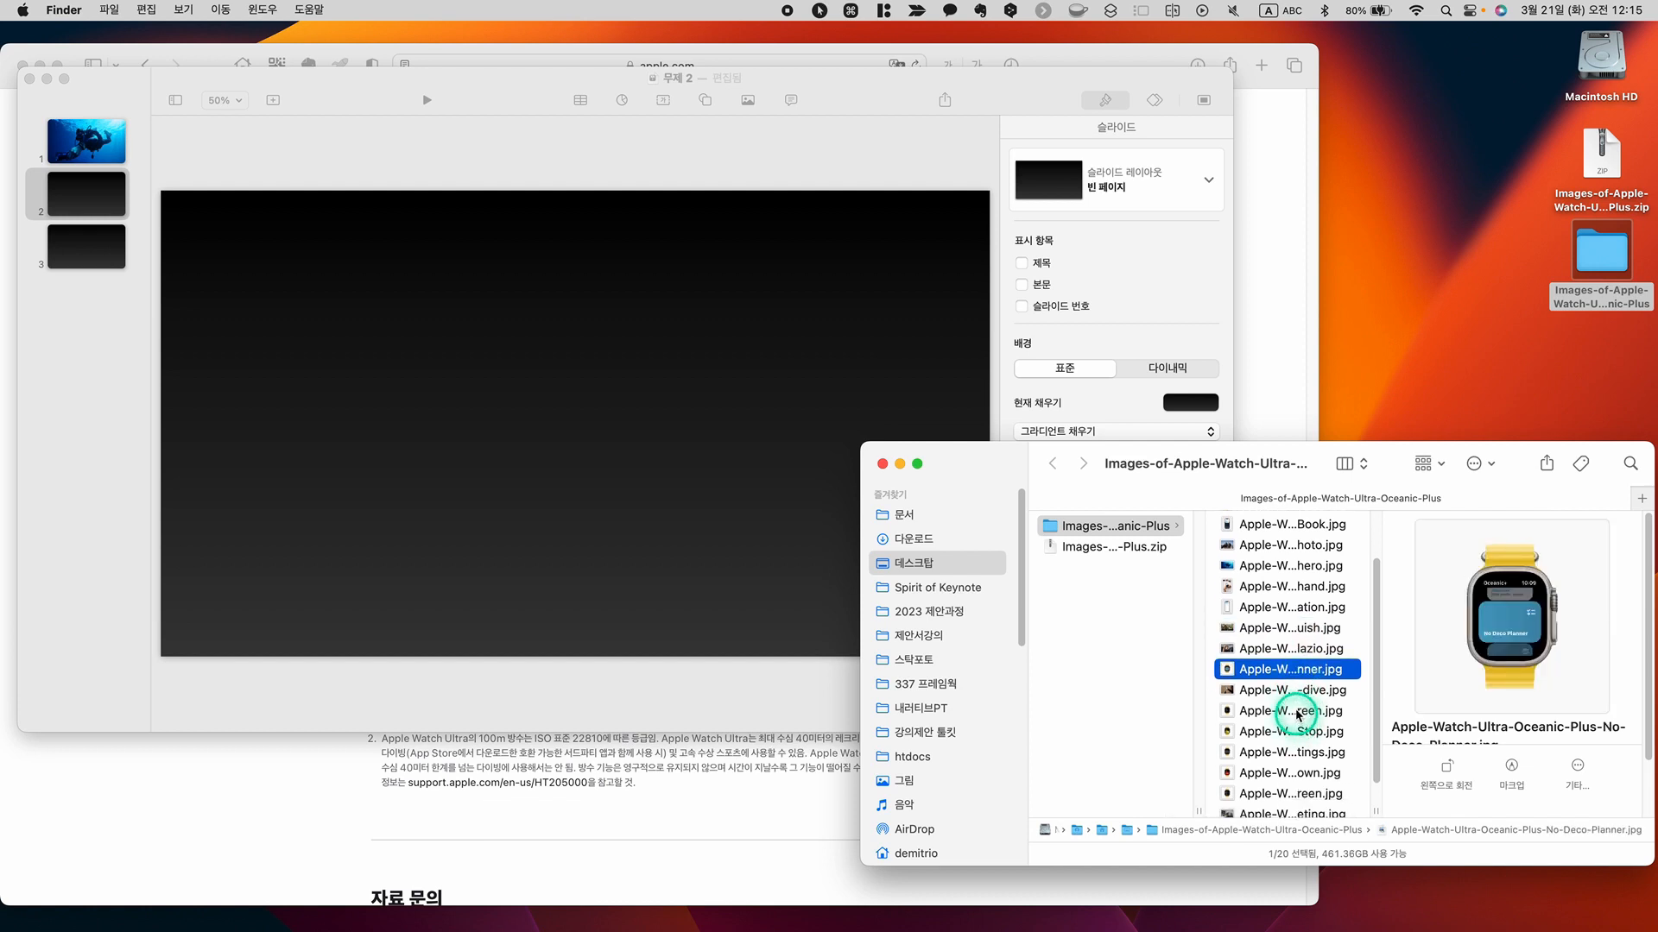
click(1297, 716)
key(Down)
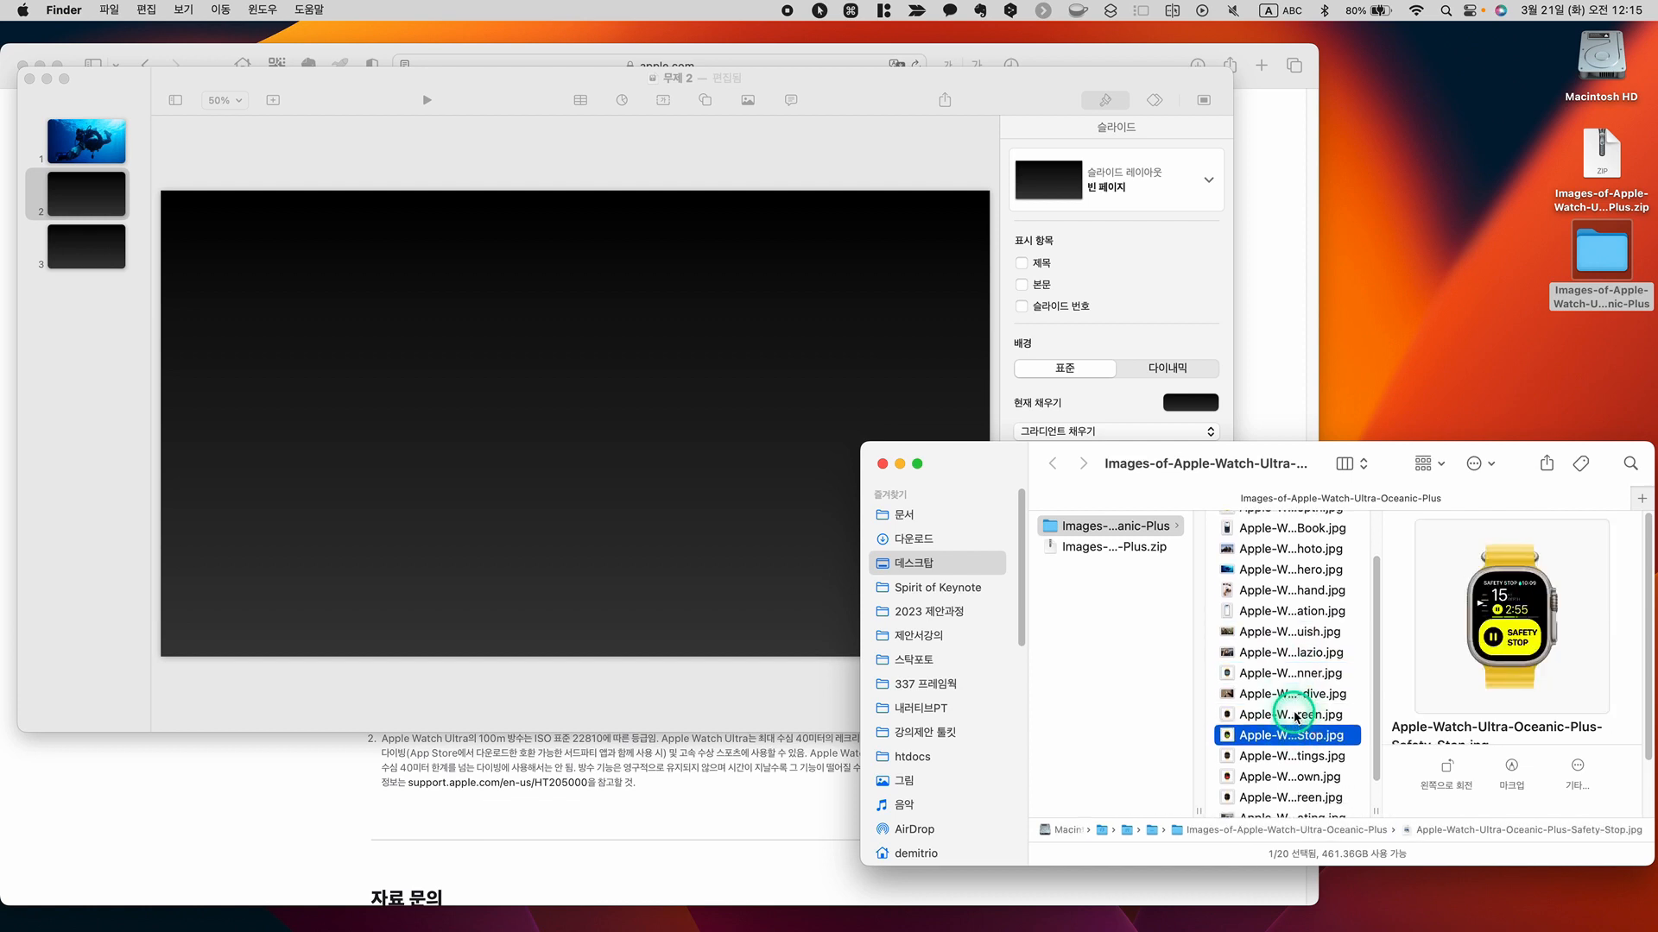
click(1295, 716)
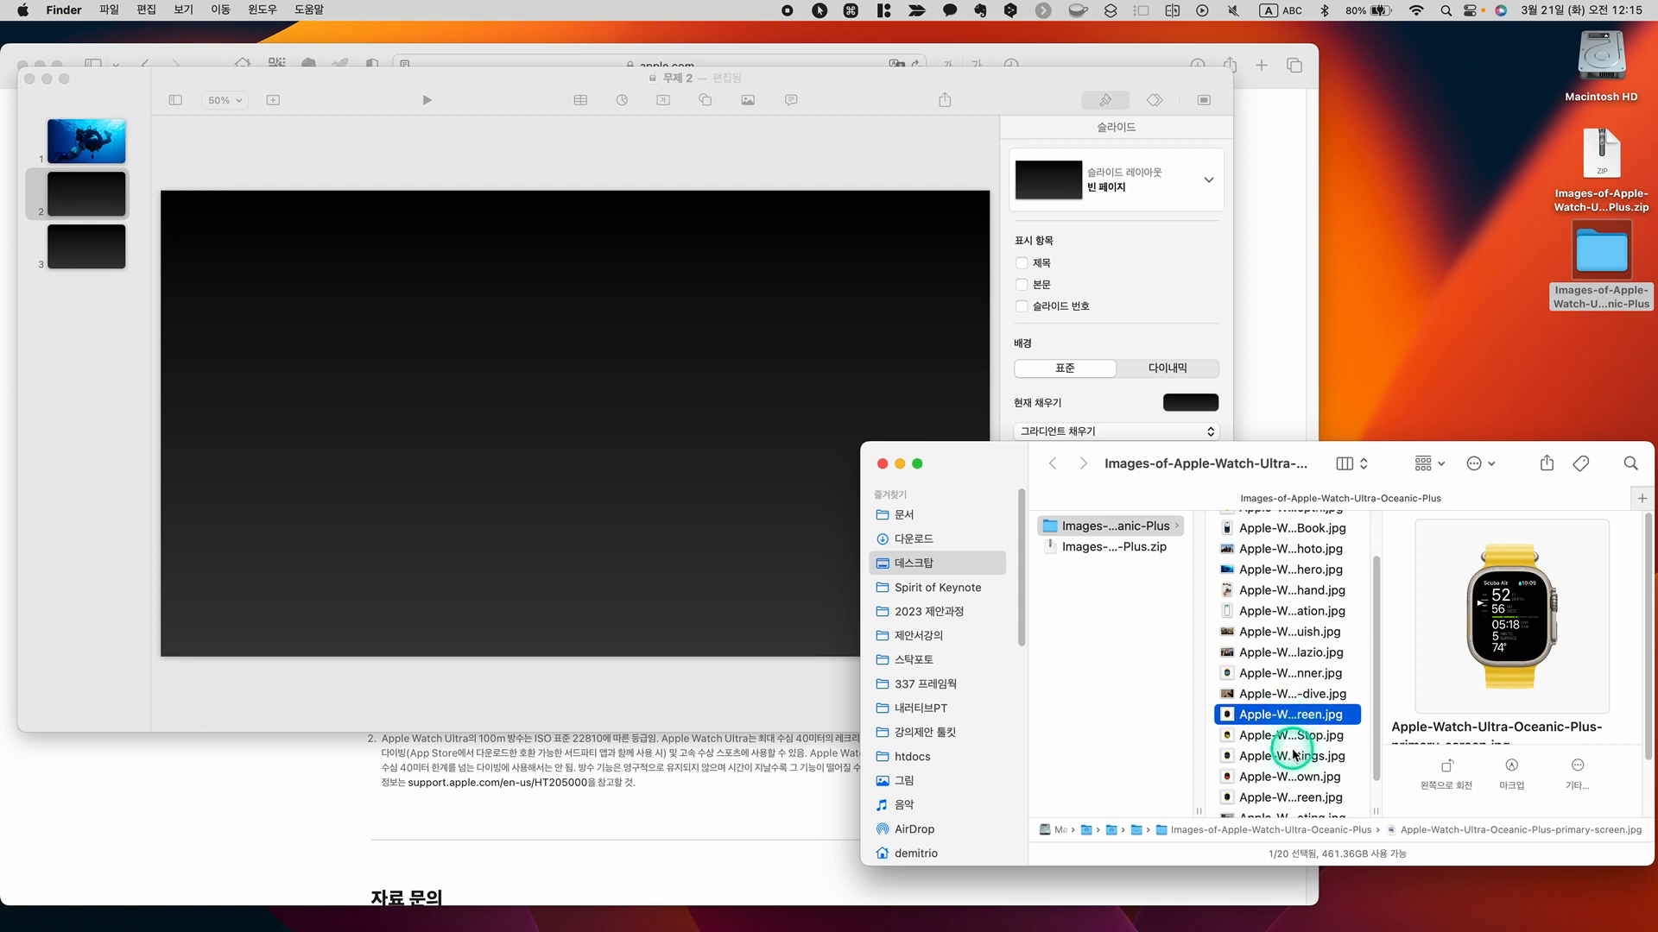
click(1294, 755)
key(Down)
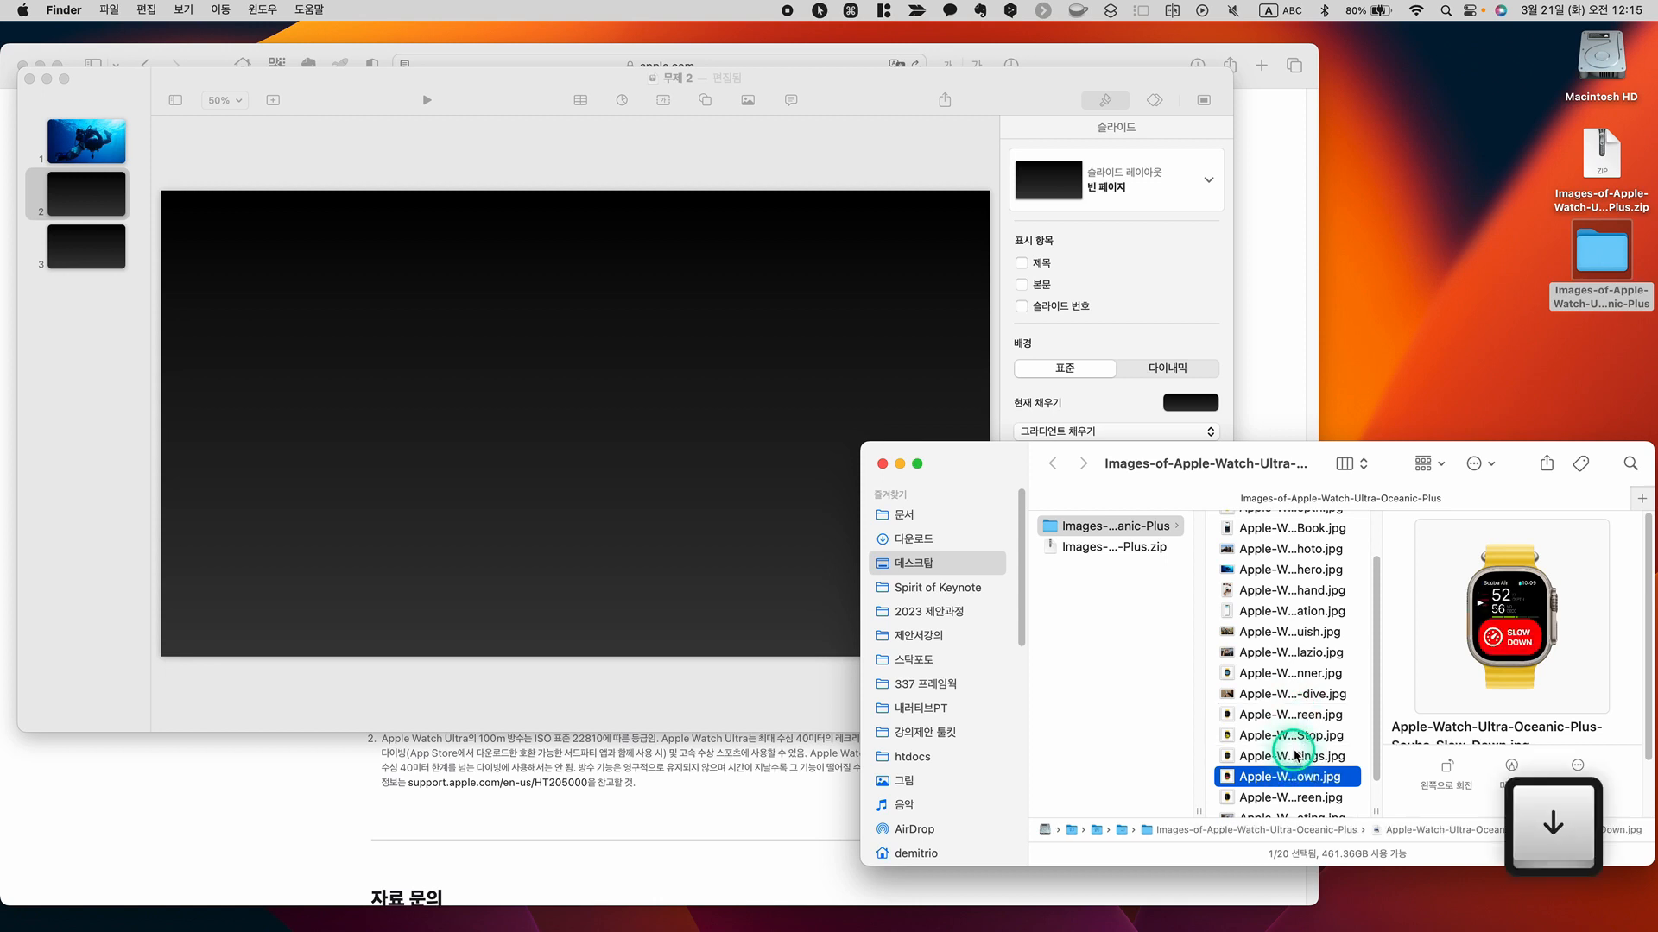
drag(1278, 776, 742, 483)
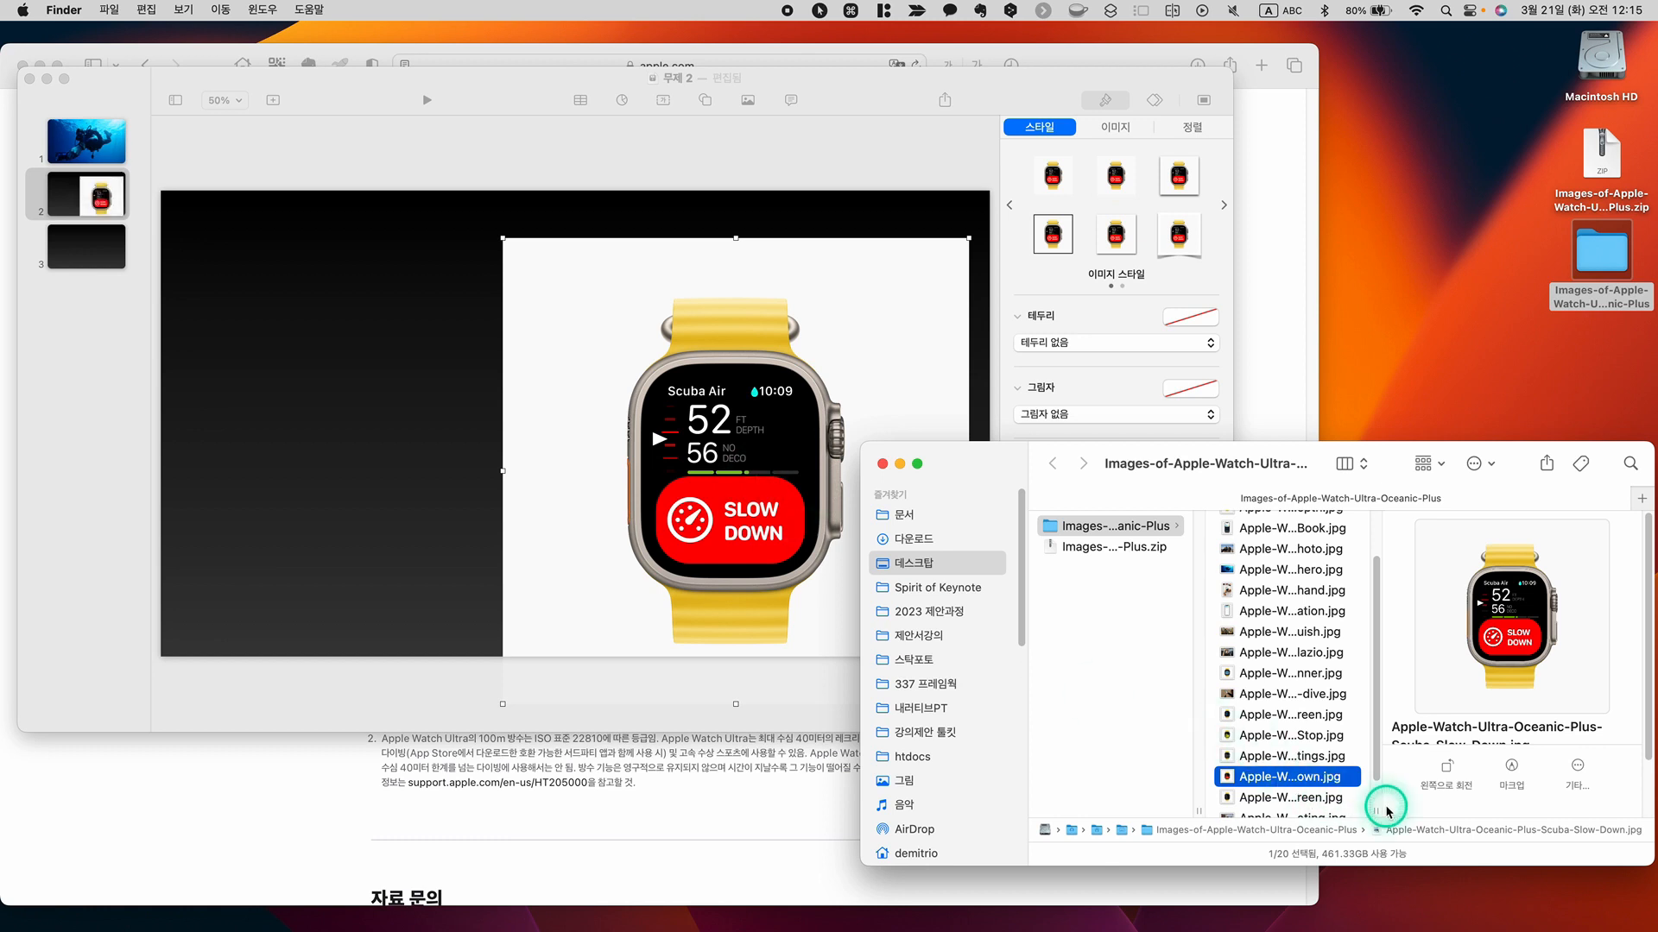
Add the Safety-Stop watch image near the middle of slide 2 and the Dive-Depth watch image at its left edge
click(1292, 738)
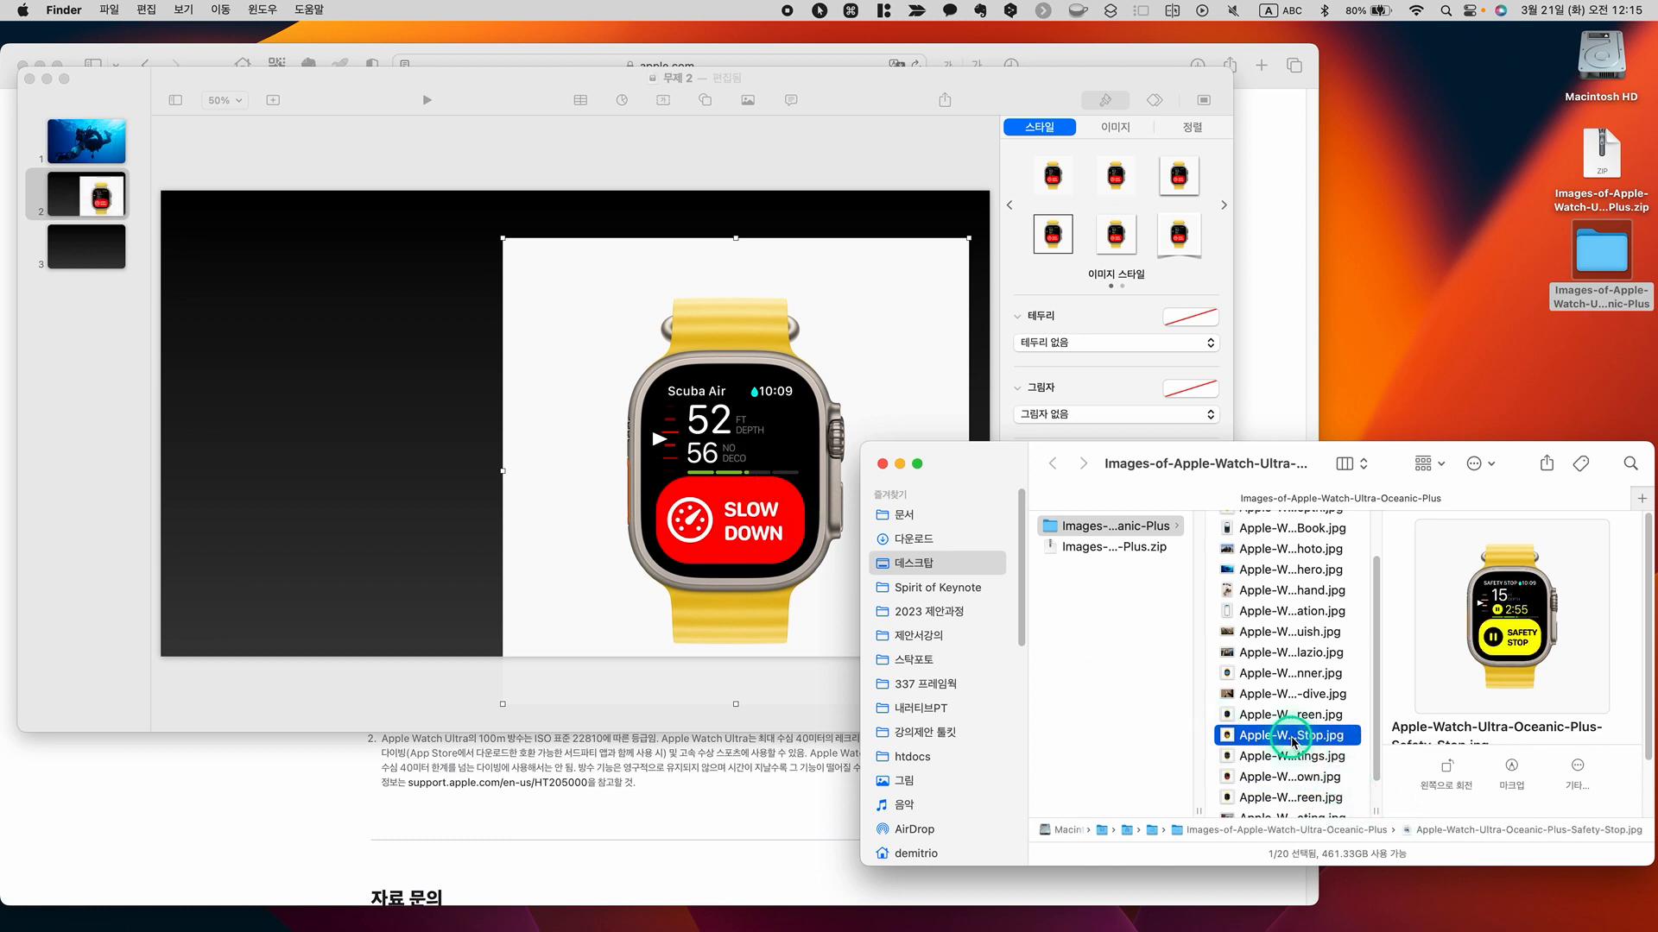
drag(1292, 741, 516, 508)
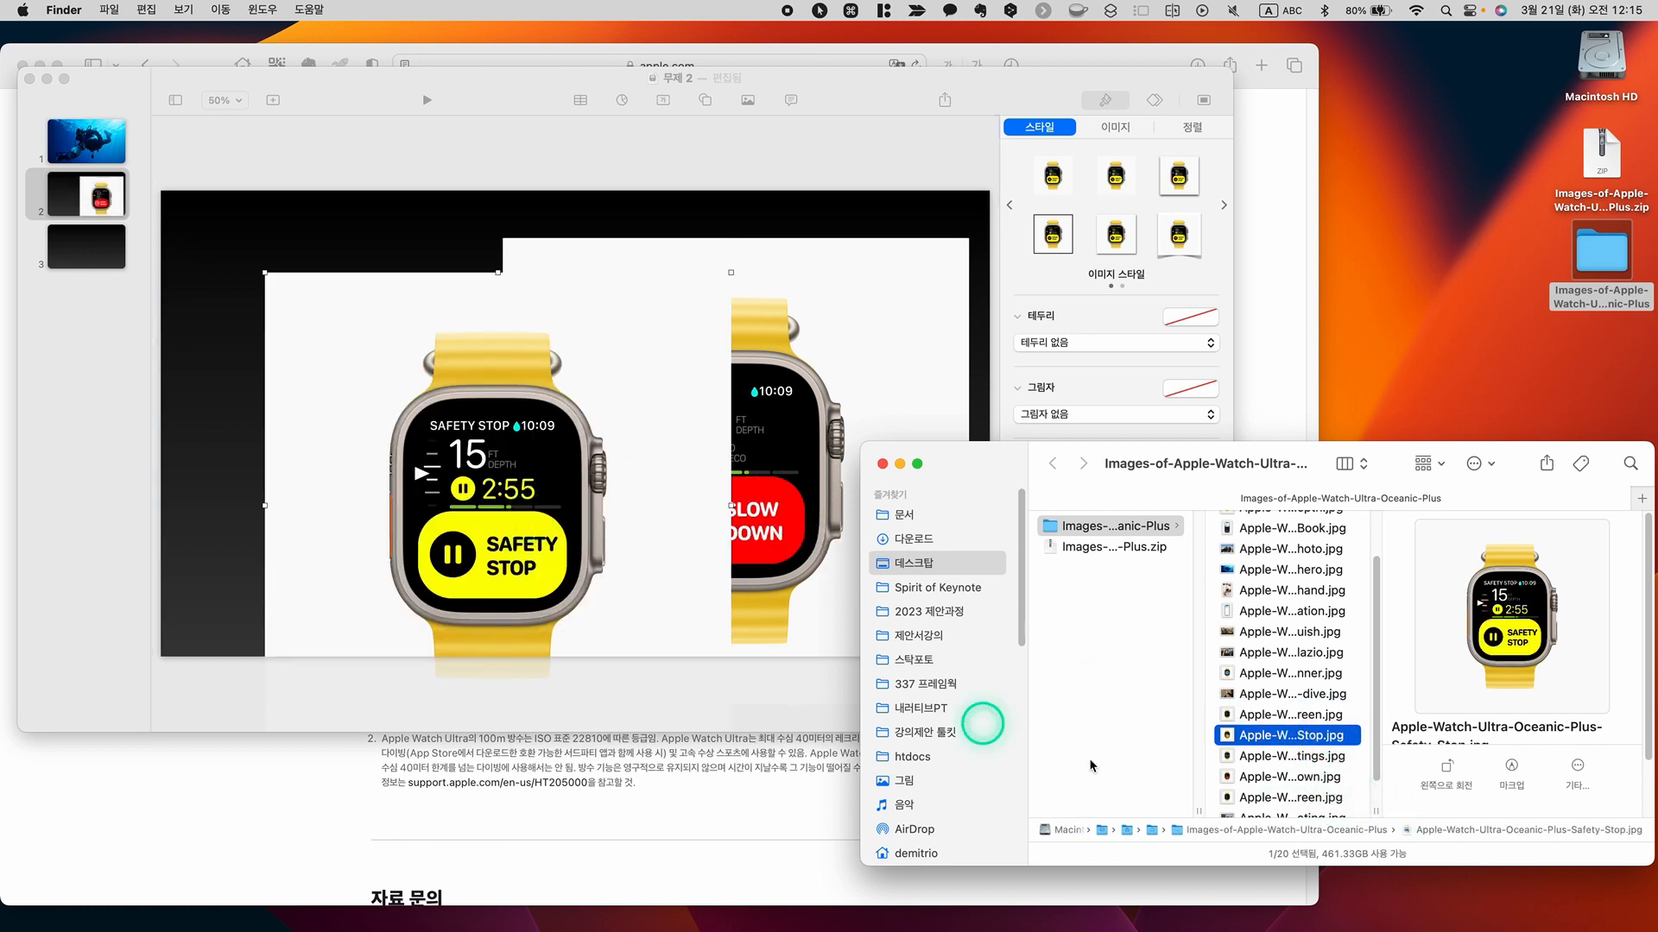
click(1287, 779)
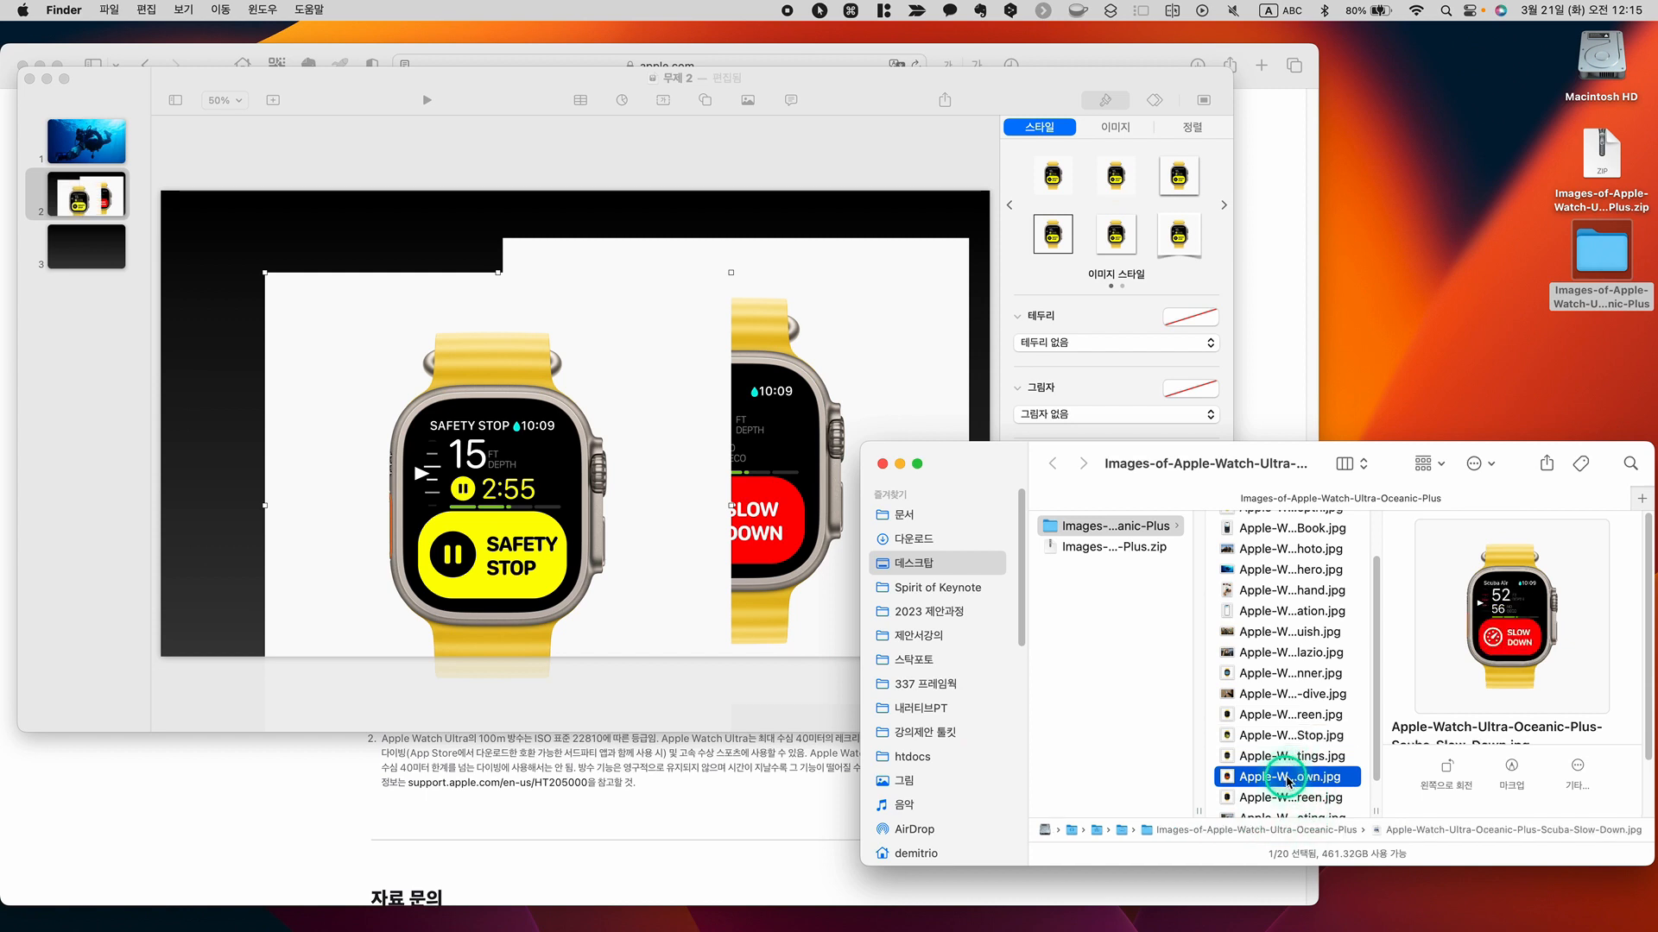
key(Down)
scroll(1283, 742, down, 2)
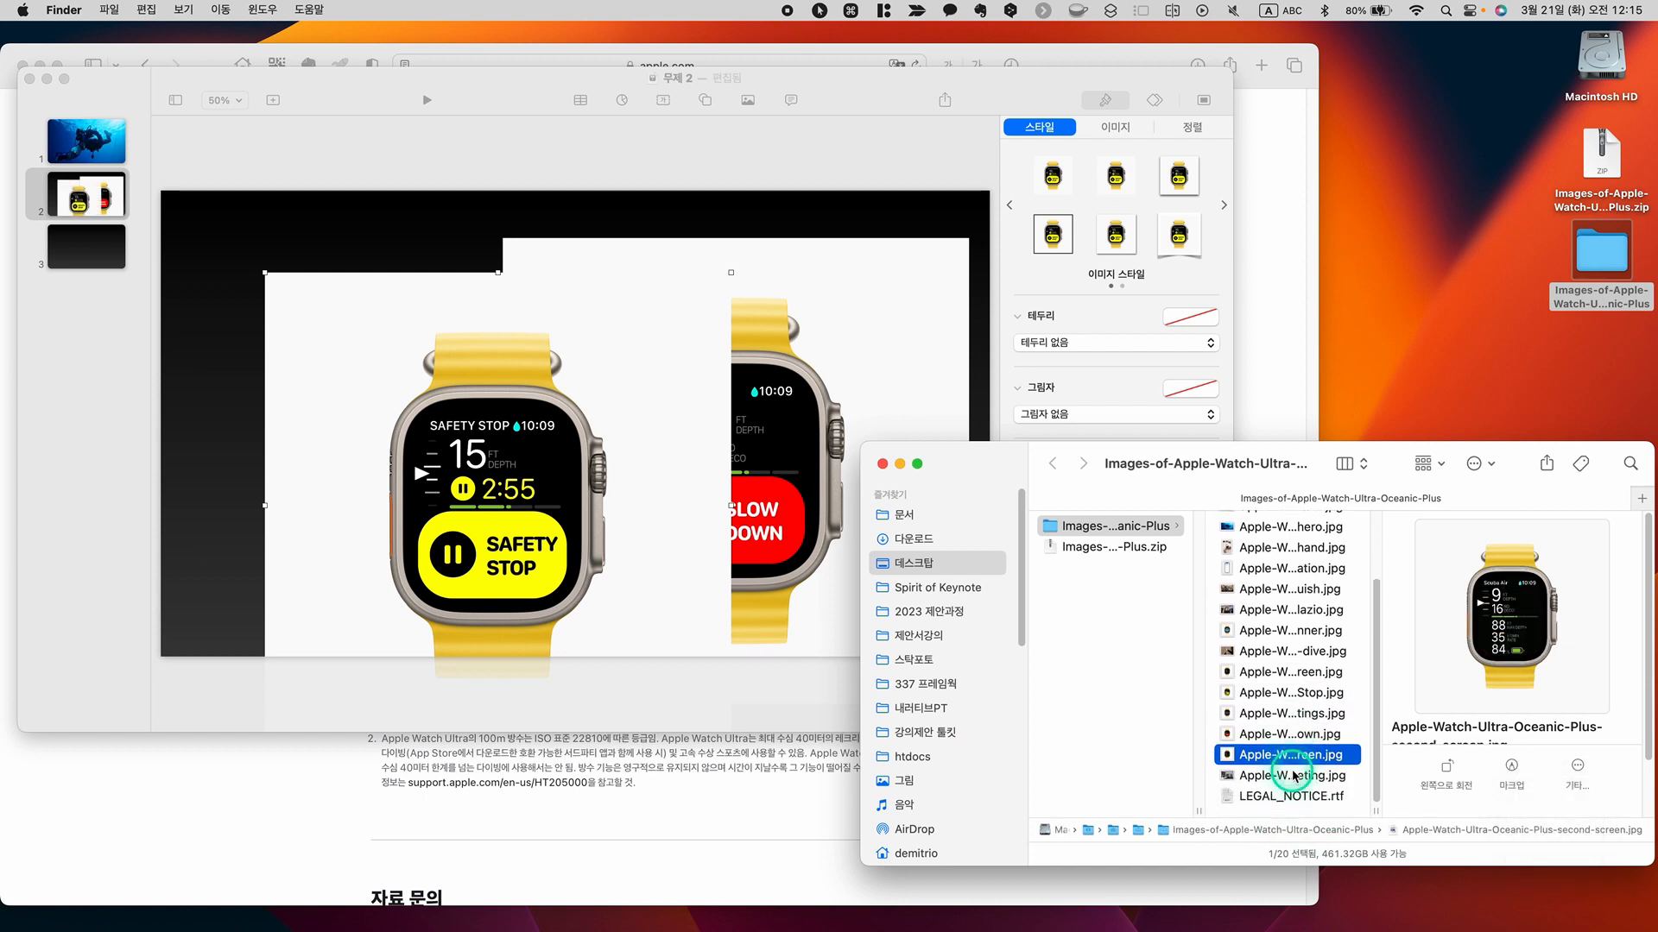
scroll(1273, 714, up, 4)
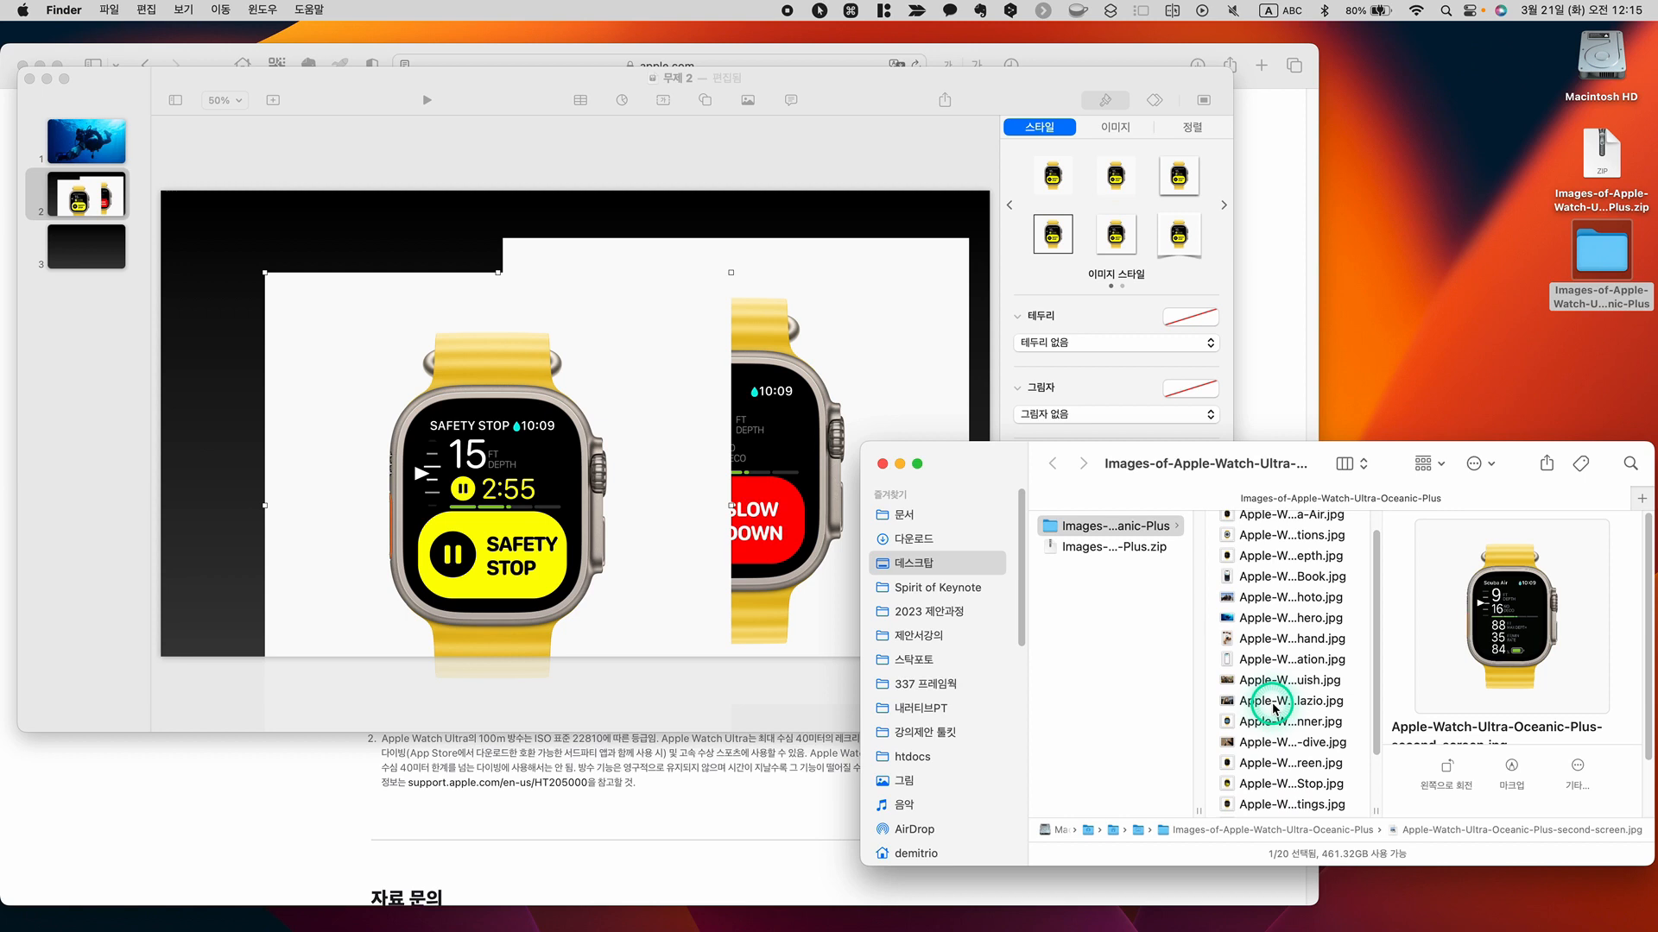
click(1270, 559)
scroll(1269, 562, up, 1)
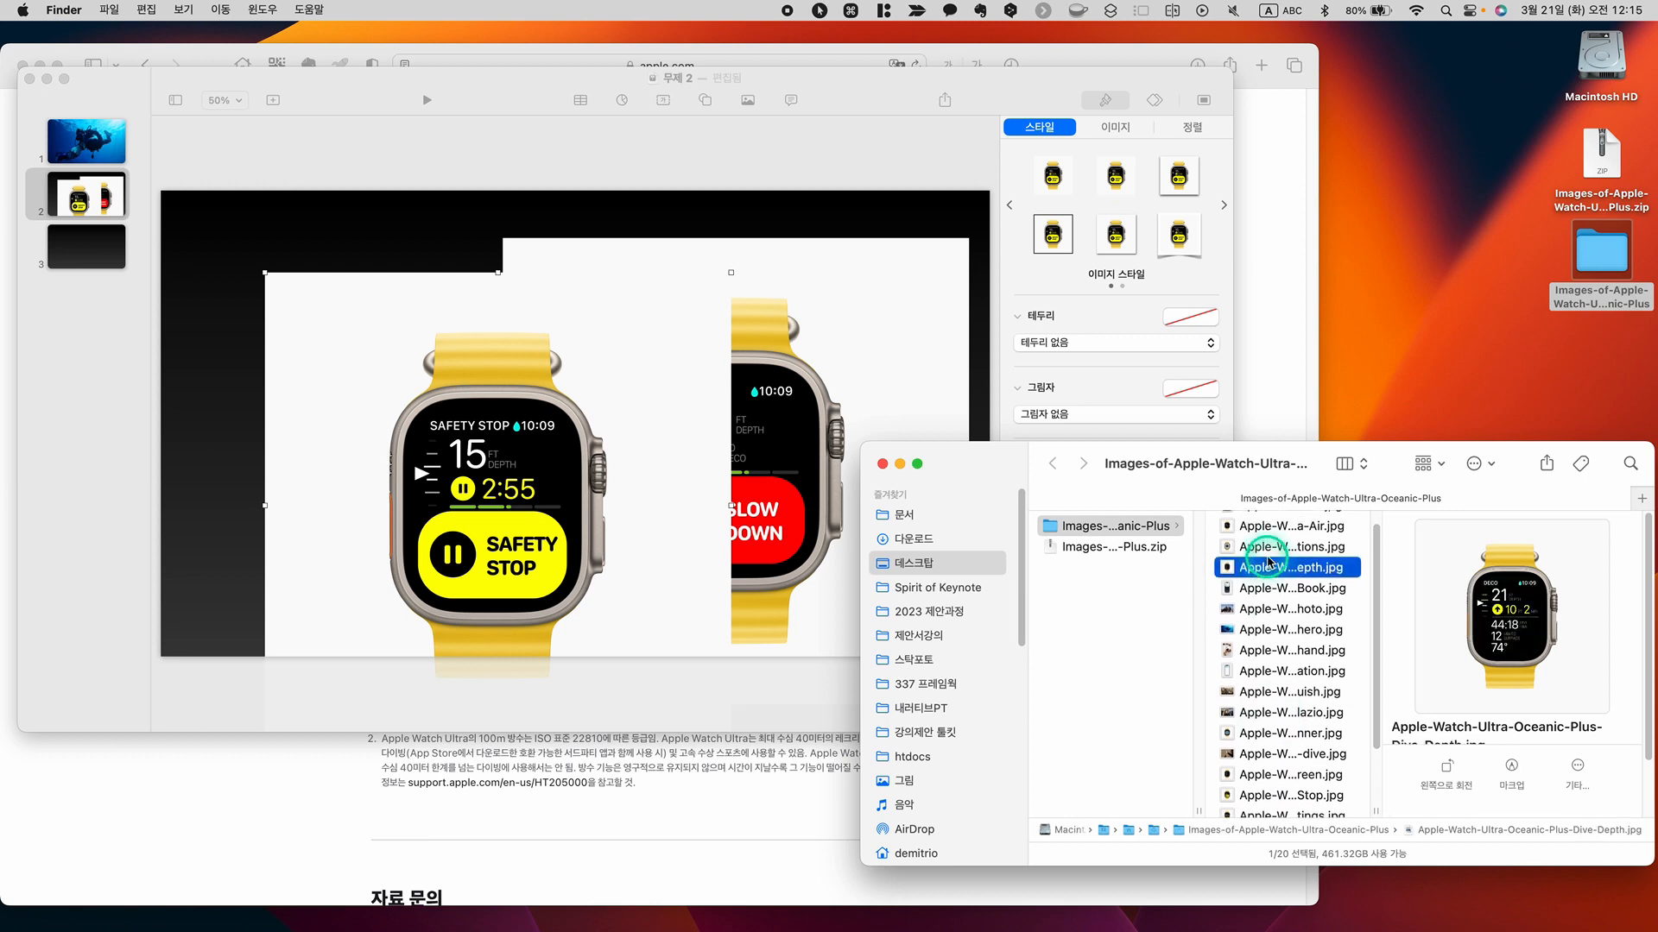
drag(1269, 572, 214, 474)
click(576, 627)
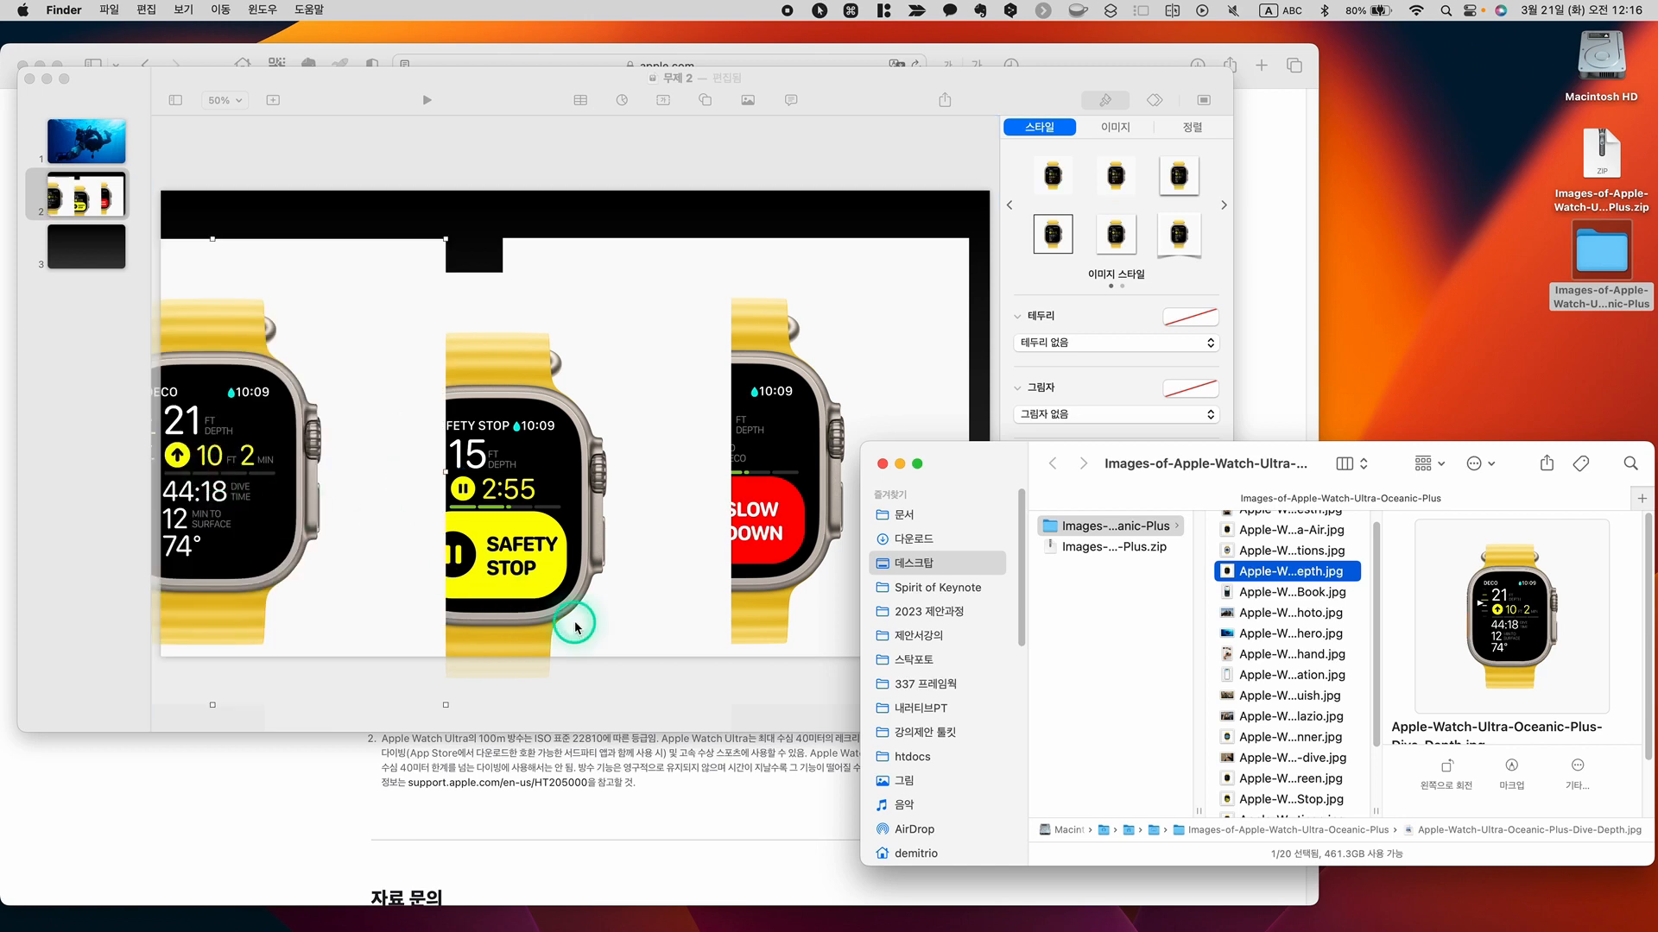
click(354, 507)
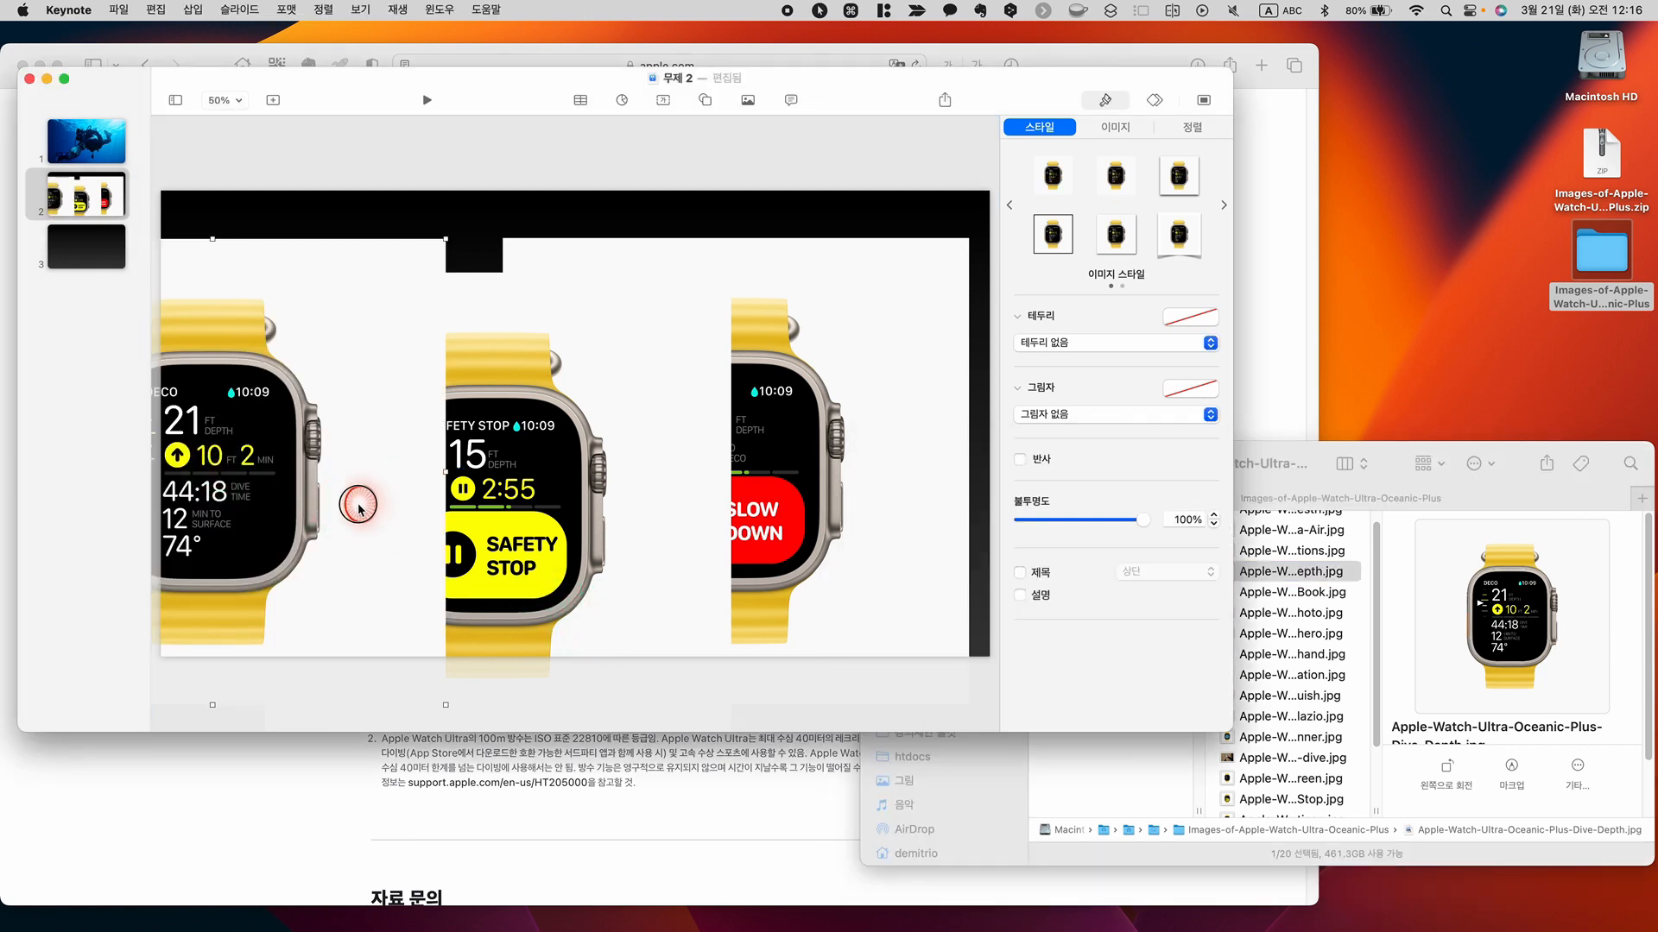
Open slide 3, look through the folder's remaining pictures and place Apple-Watch-Ultra-Oceanic-Plus-pre-dive.jpg on the slide
click(86, 246)
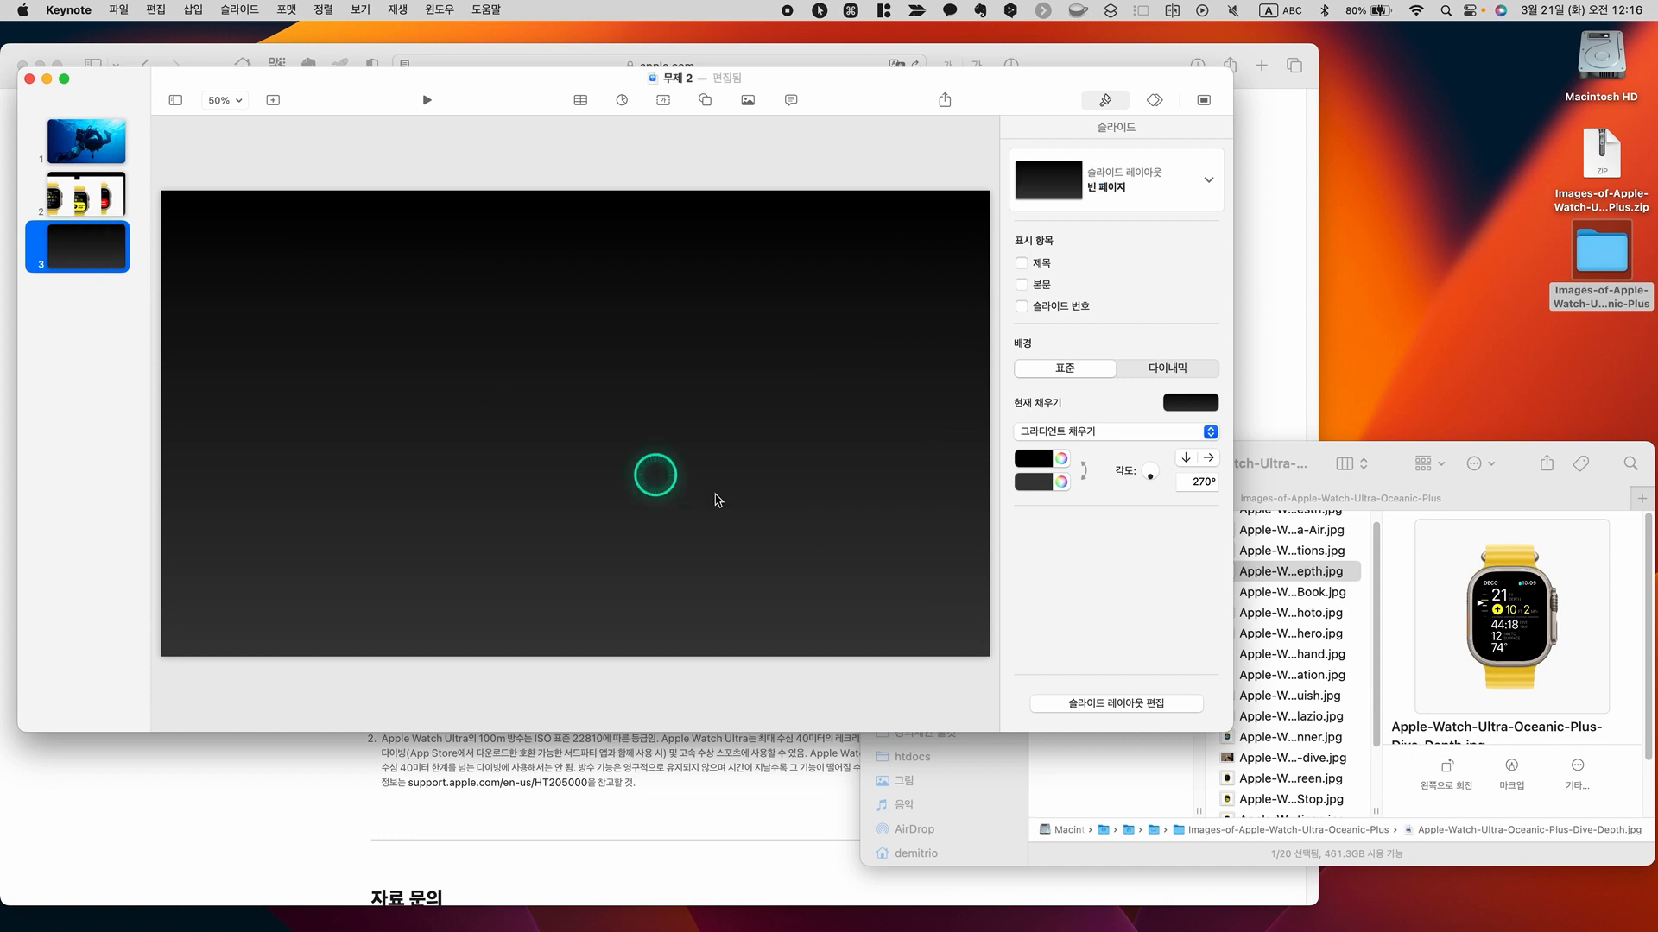
scroll(1359, 748, down, 3)
click(1337, 729)
scroll(1303, 777, down, 2)
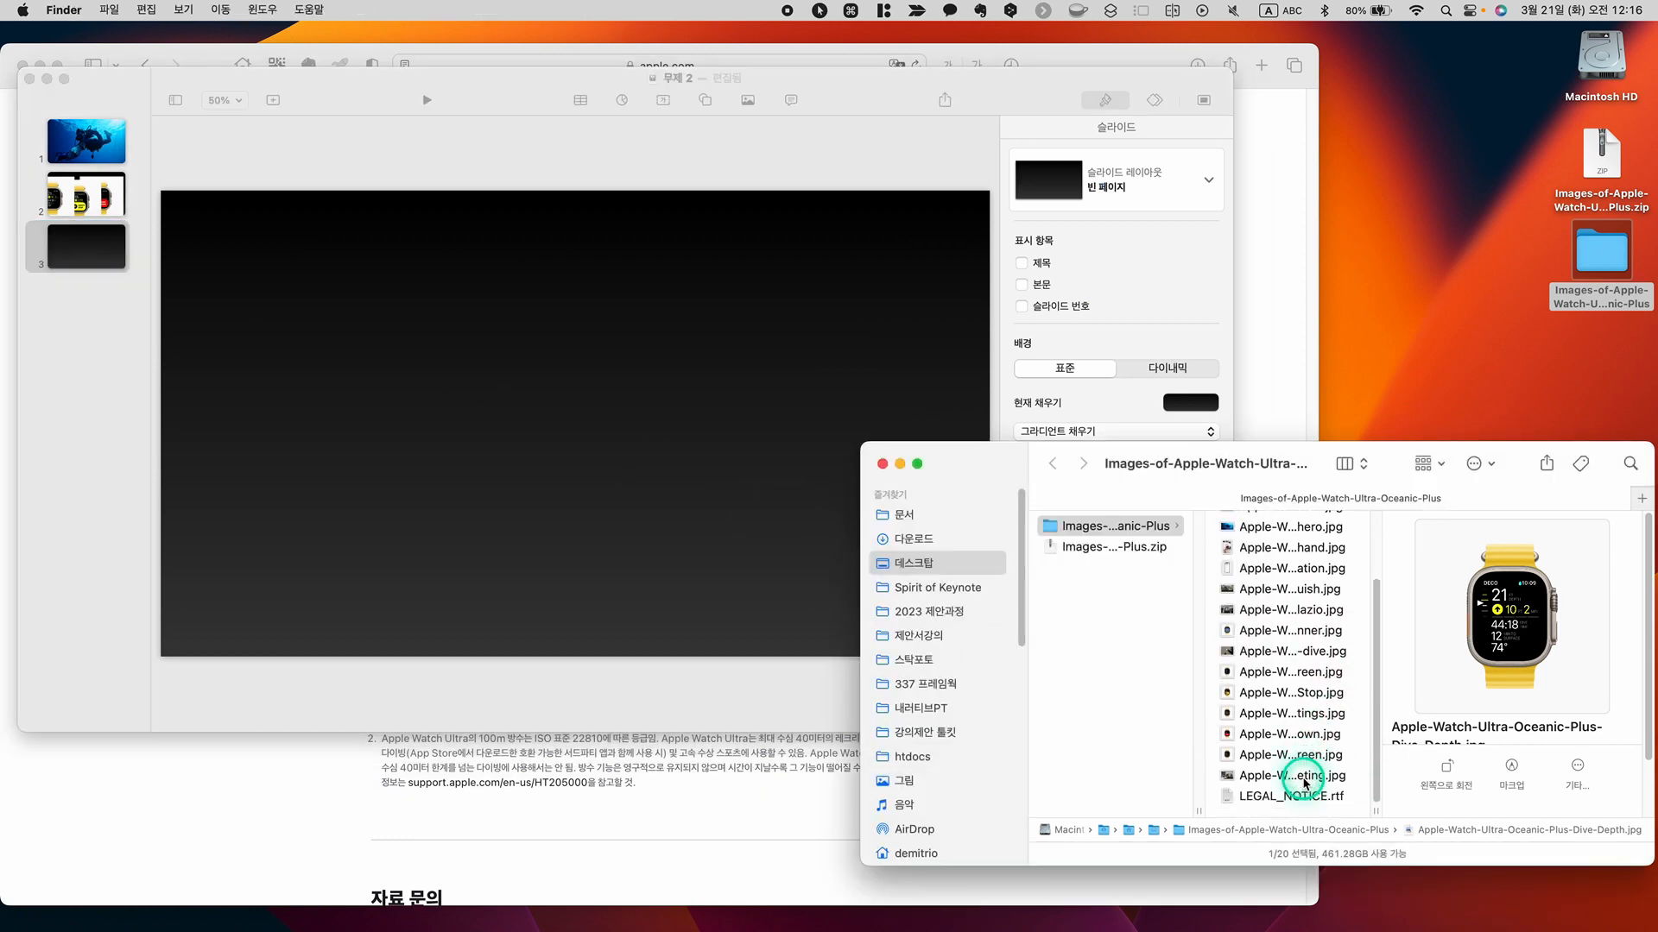
click(1301, 800)
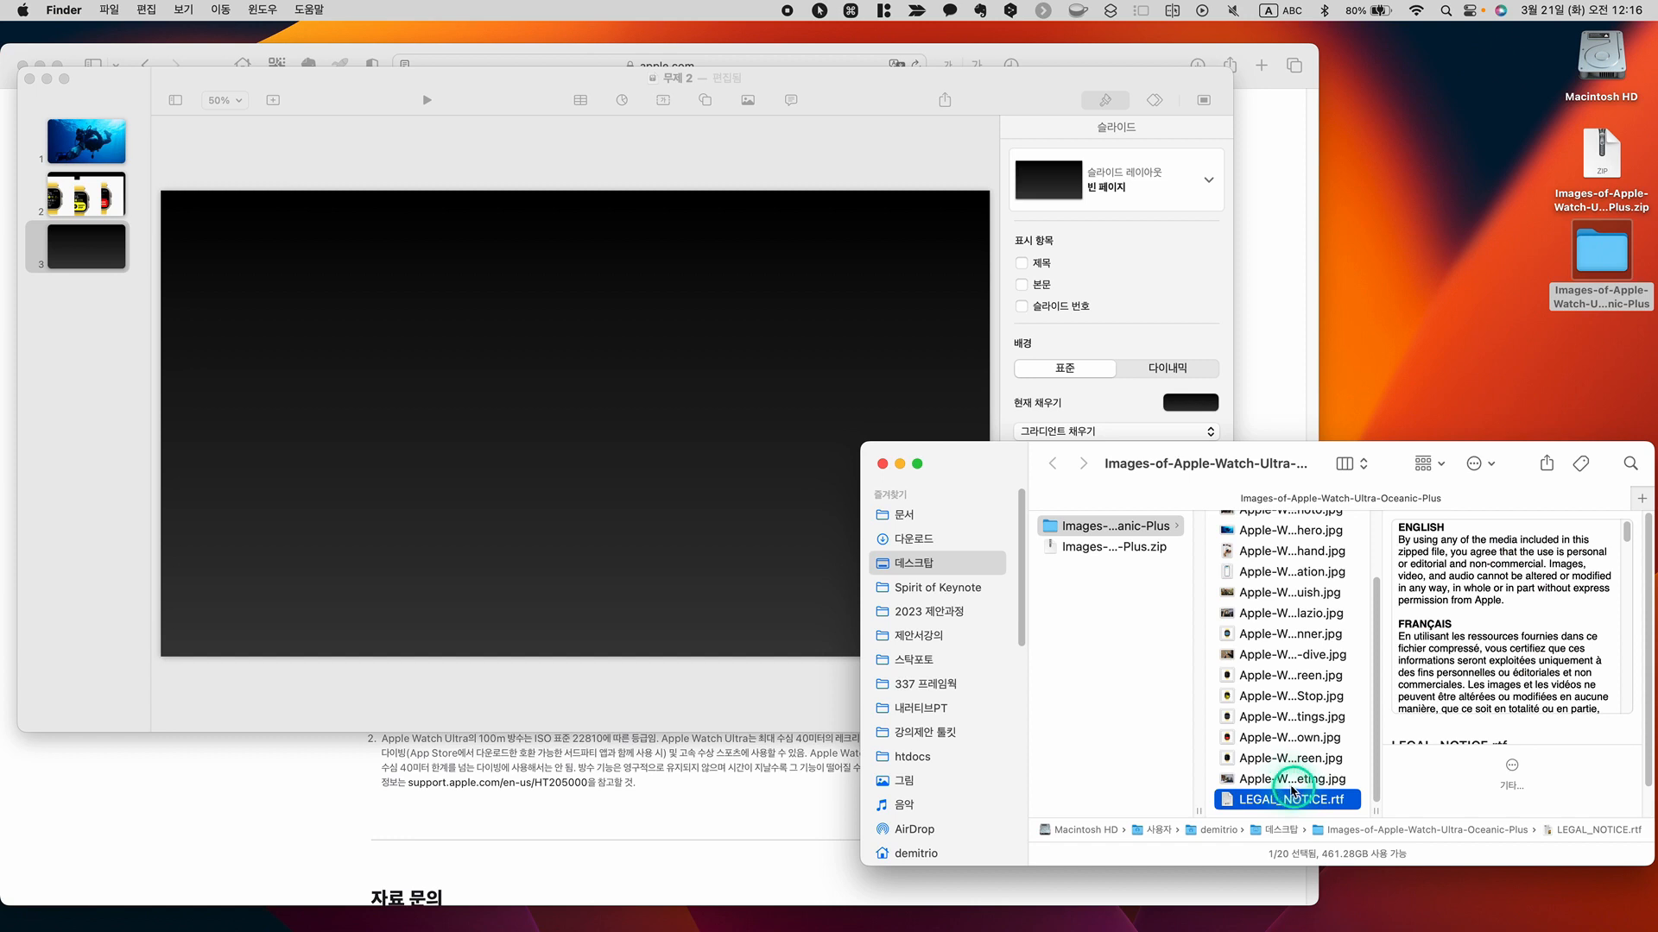
alt+click(1296, 782)
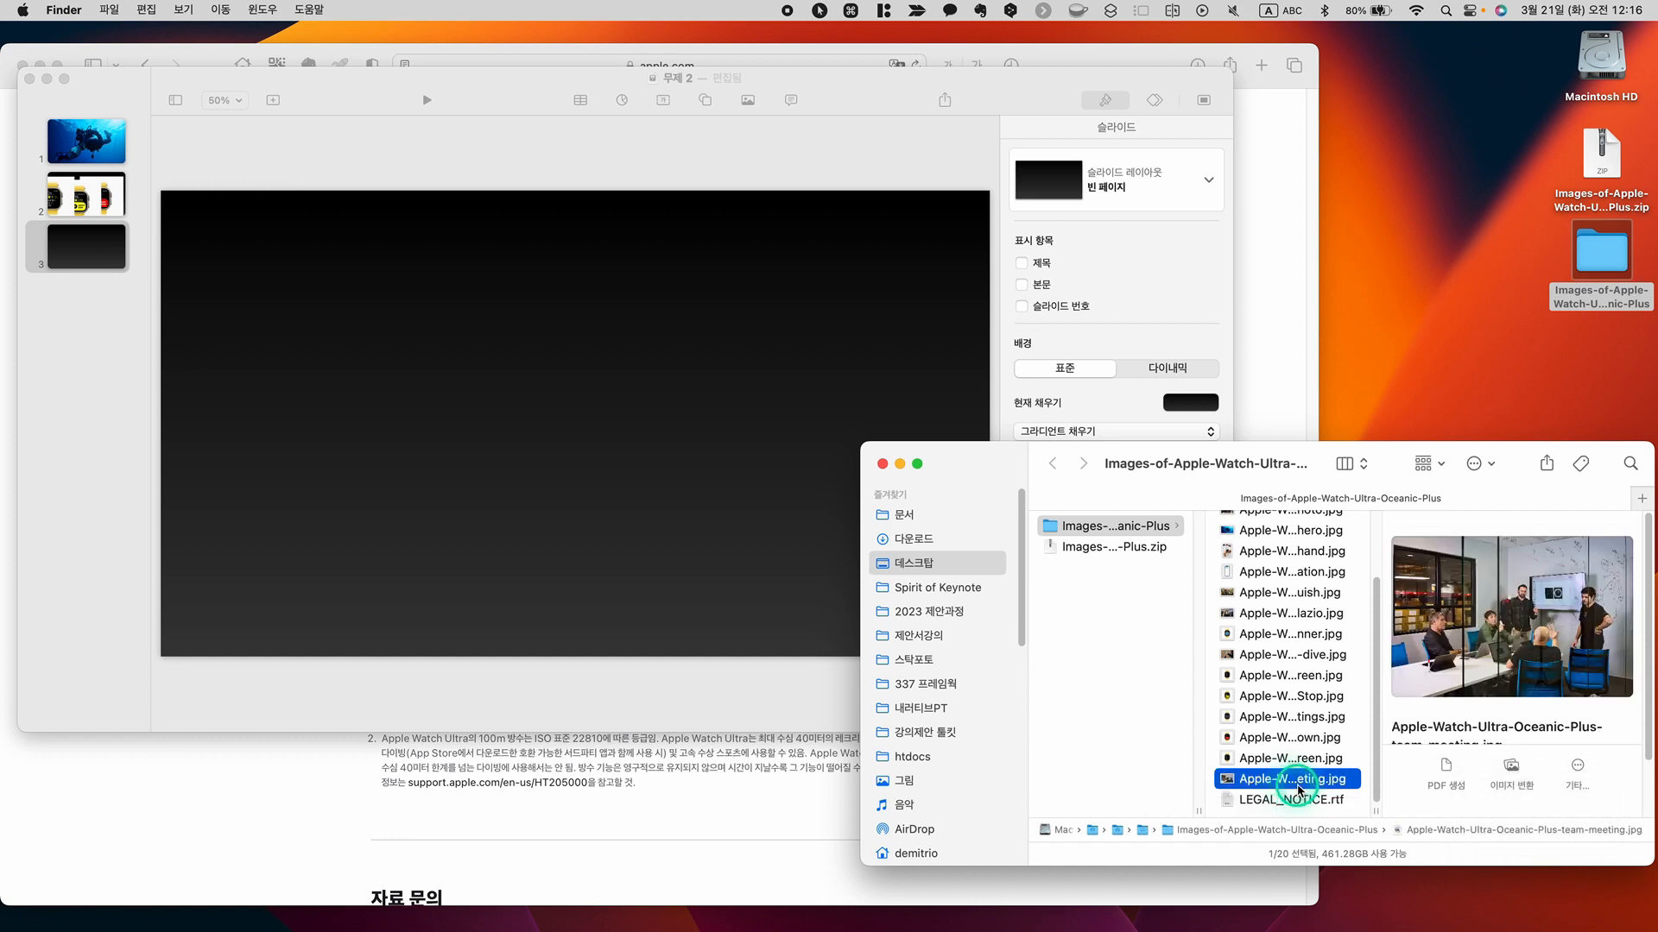
key(Up)
key(Up)
key(Up)
key(Up)
key(Up)
key(Up)
key(Up)
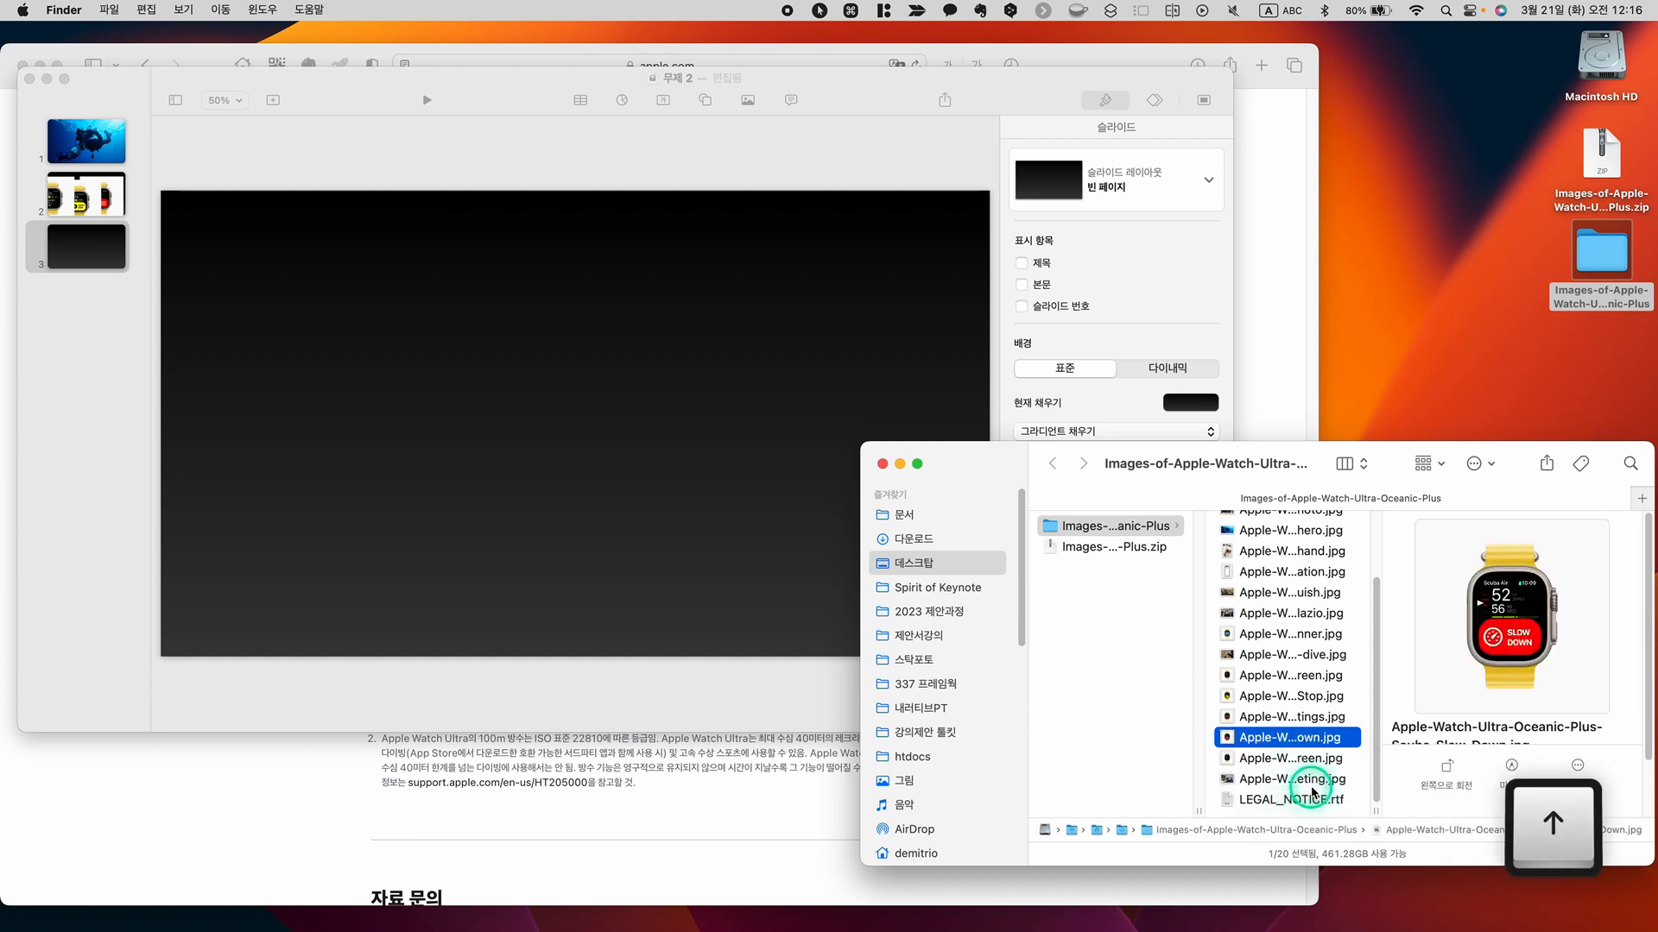
key(Down)
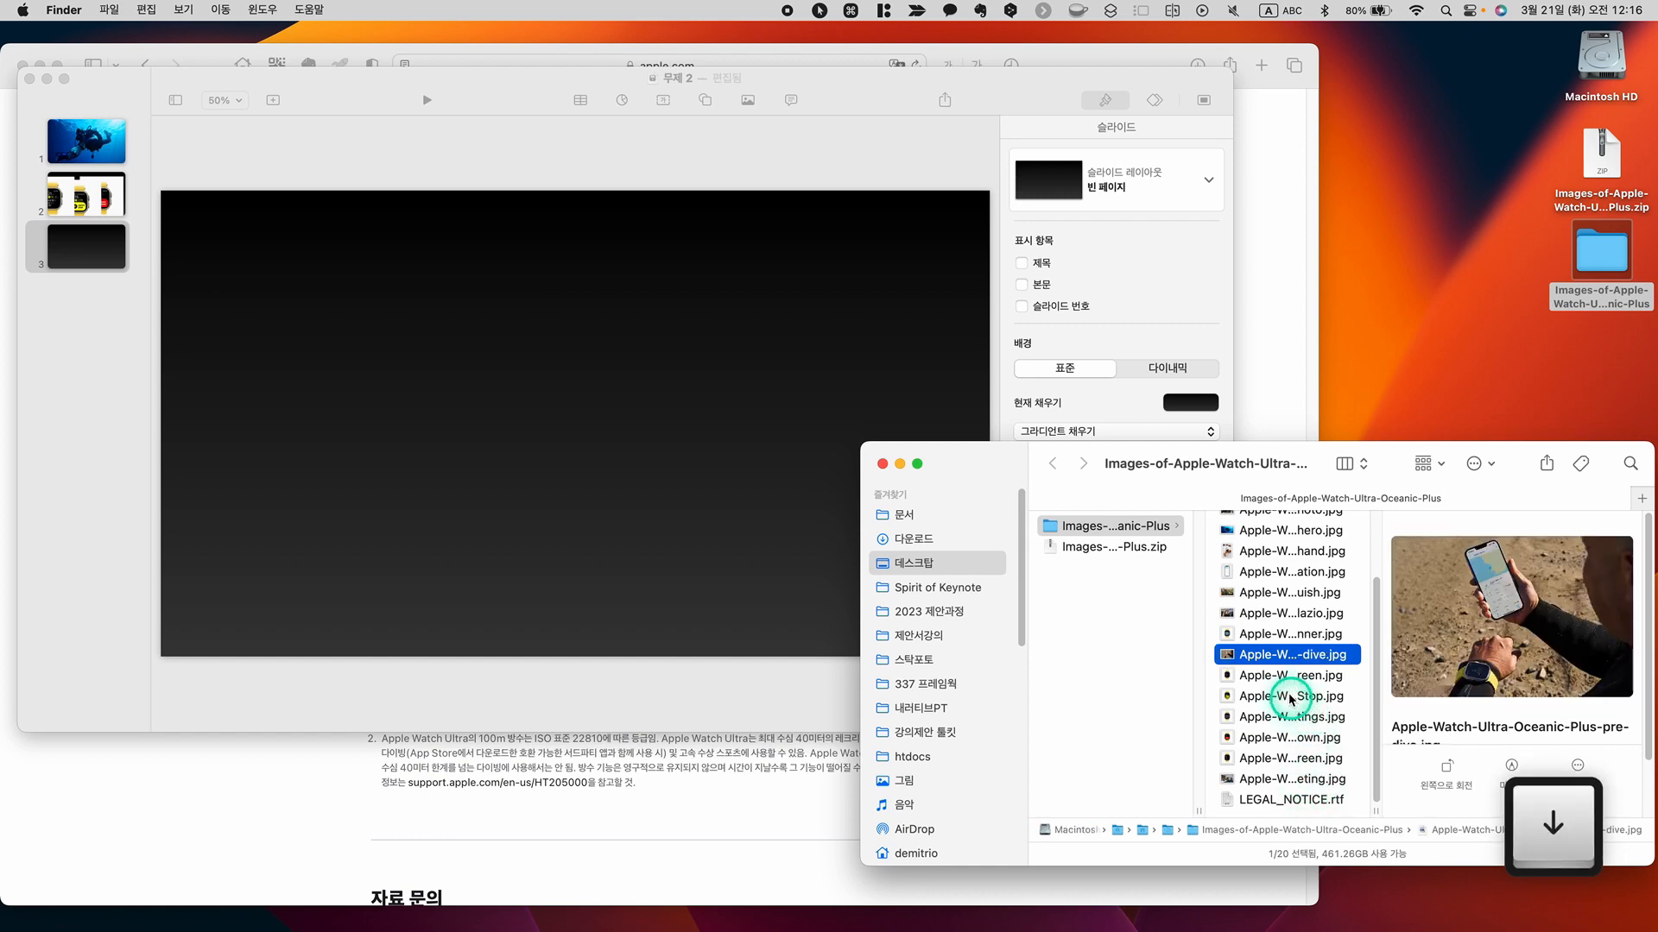
drag(1286, 656, 783, 502)
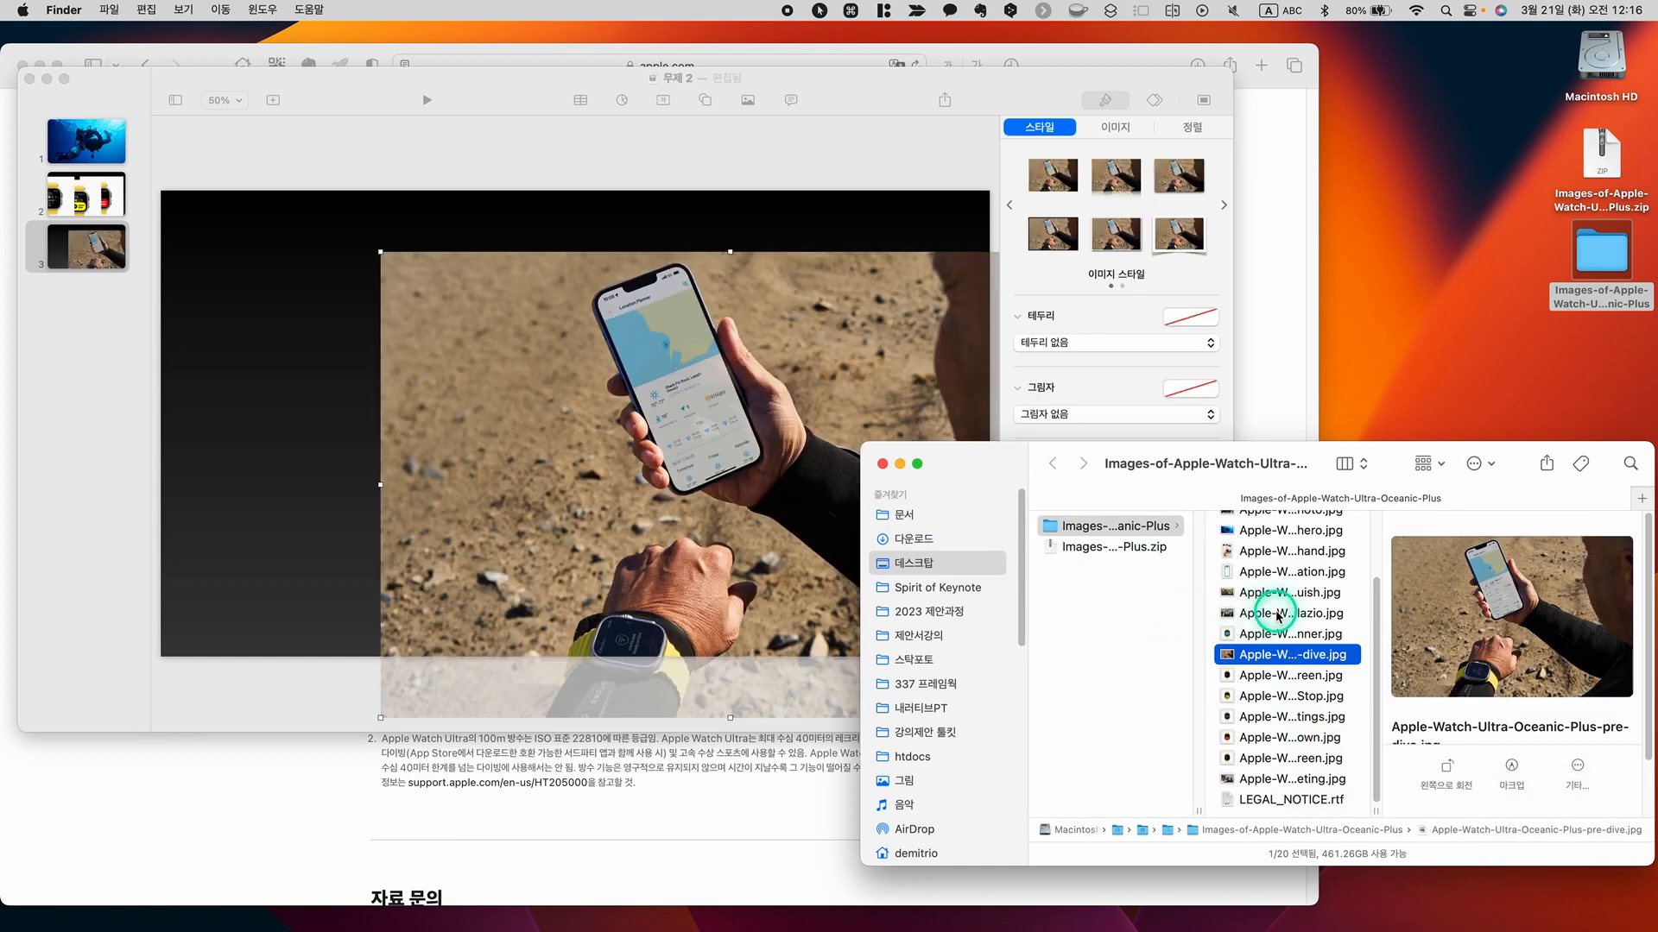
Add the photo of the man writing on a glass board to slide 3 and the iPhone-14-Pro-in-hand image at its left side
click(1278, 614)
drag(1278, 615, 726, 552)
click(1286, 594)
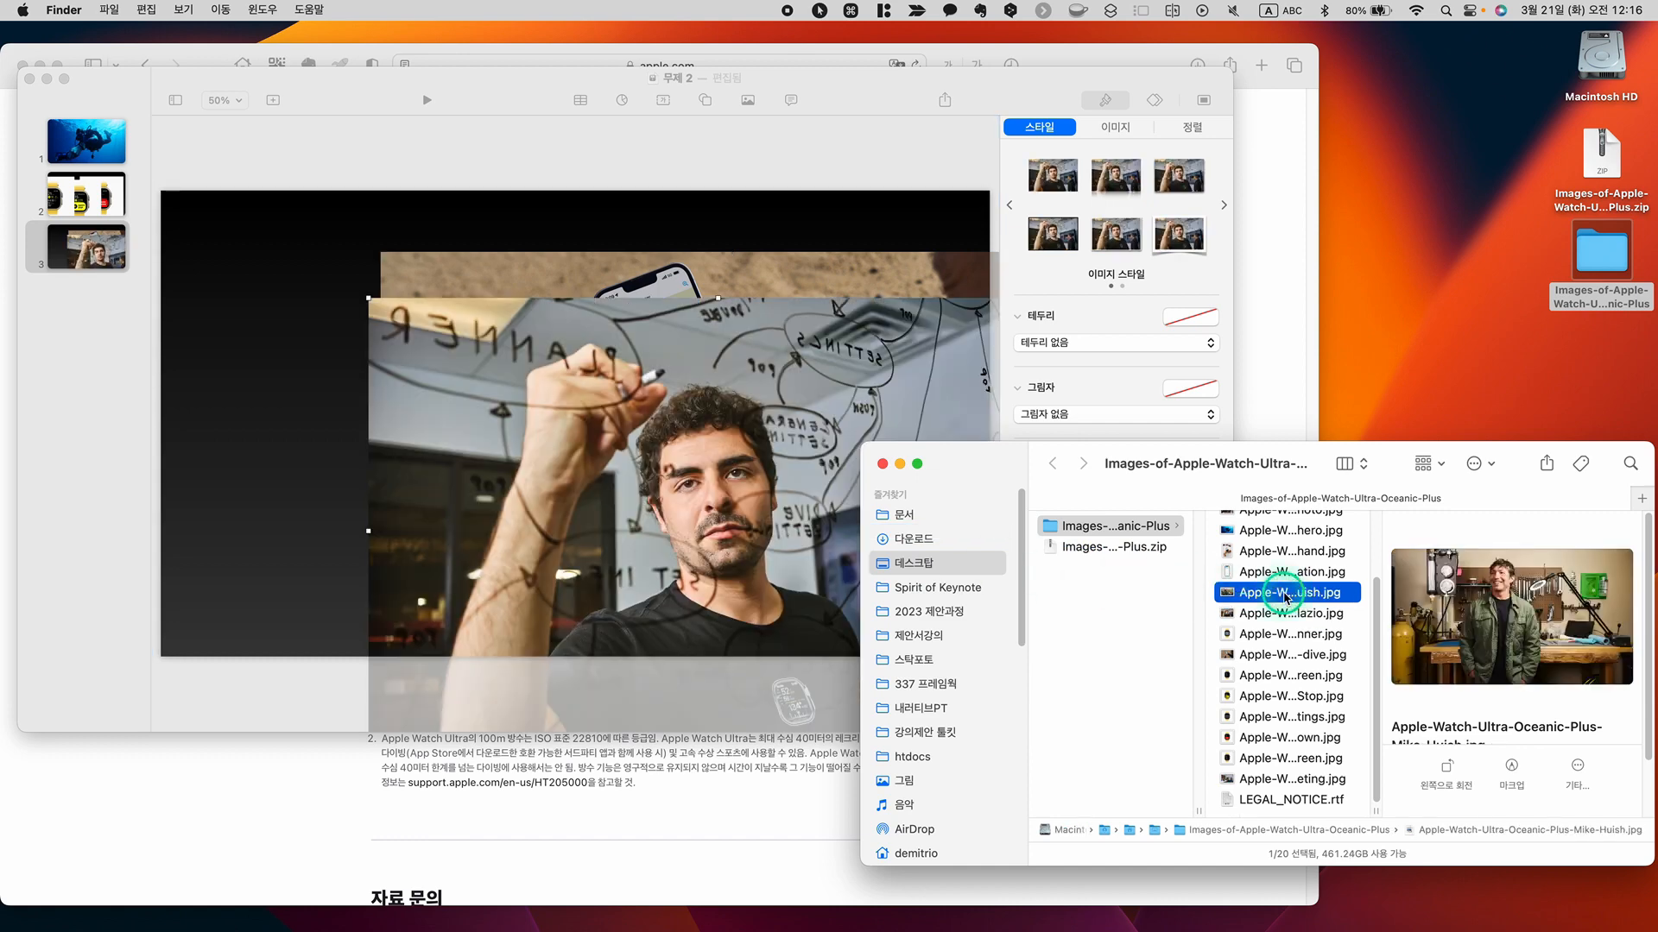
key(Up)
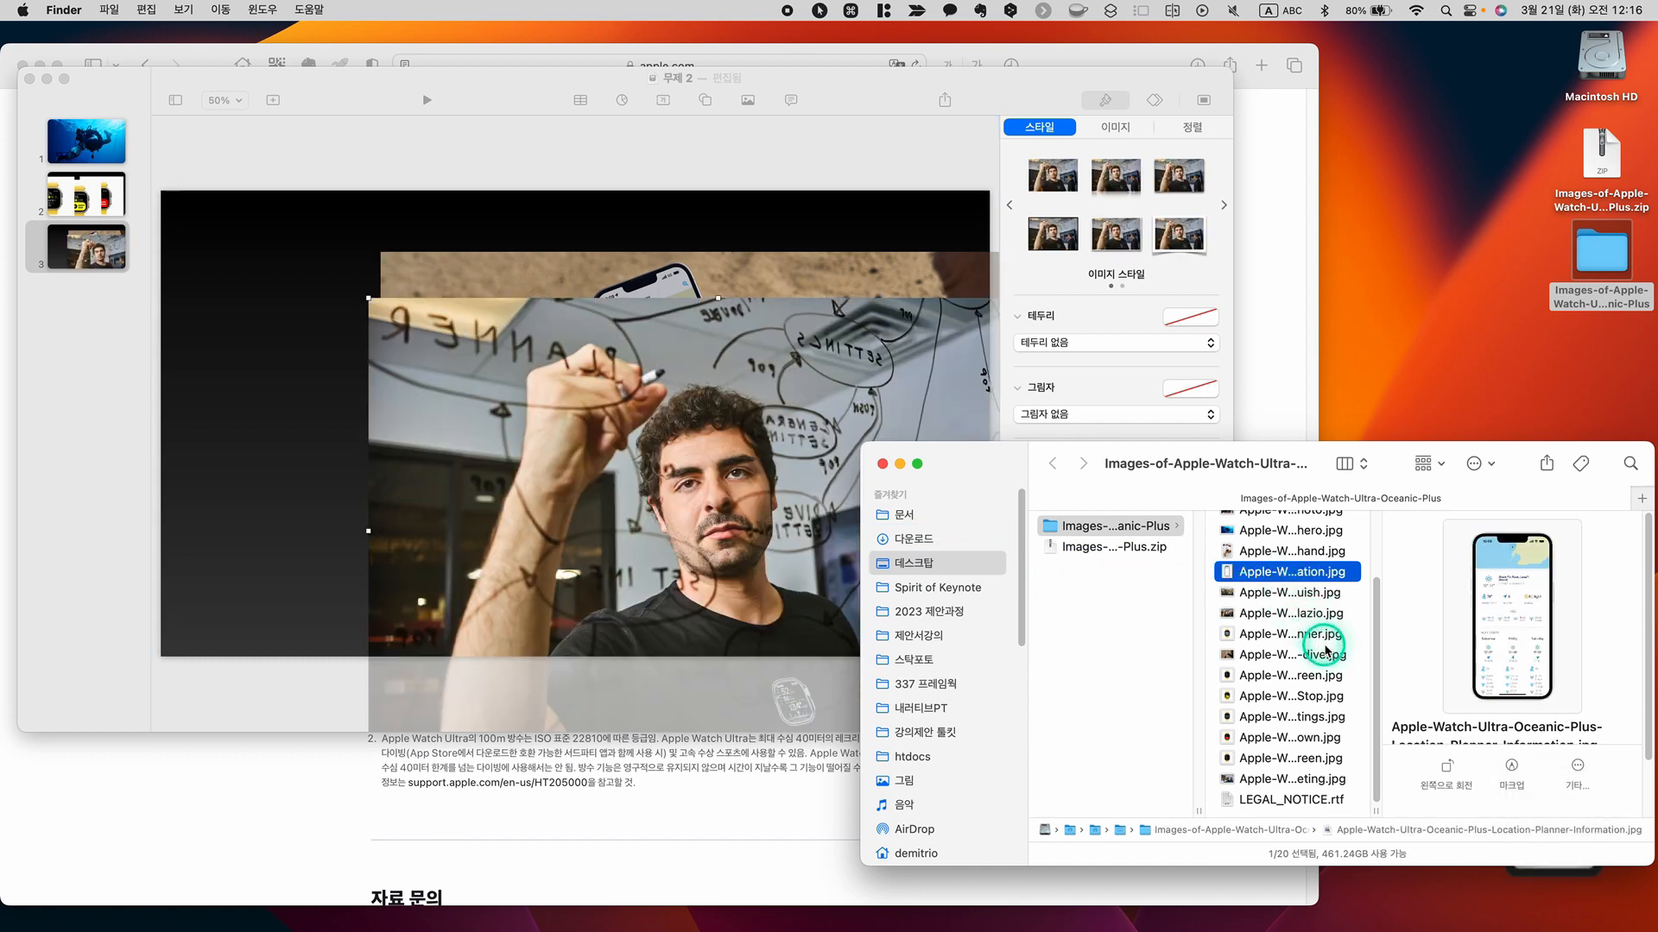
key(Up)
drag(1284, 556, 343, 421)
click(393, 451)
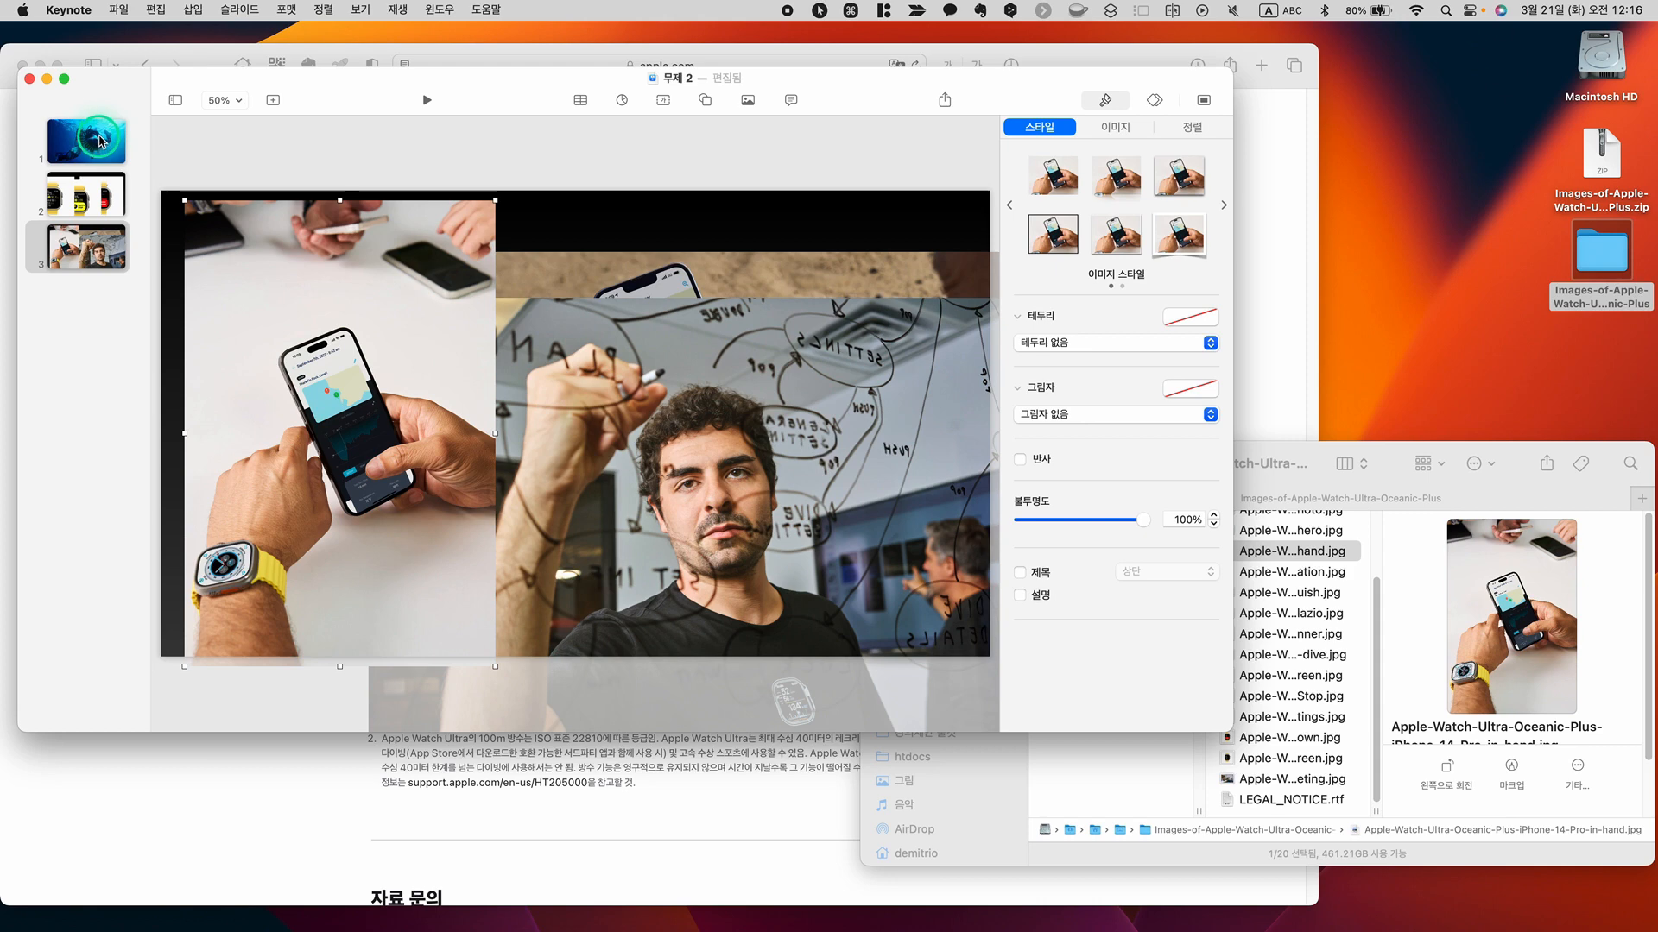
Return to slide 1 and expand the presentation window to full screen
click(100, 141)
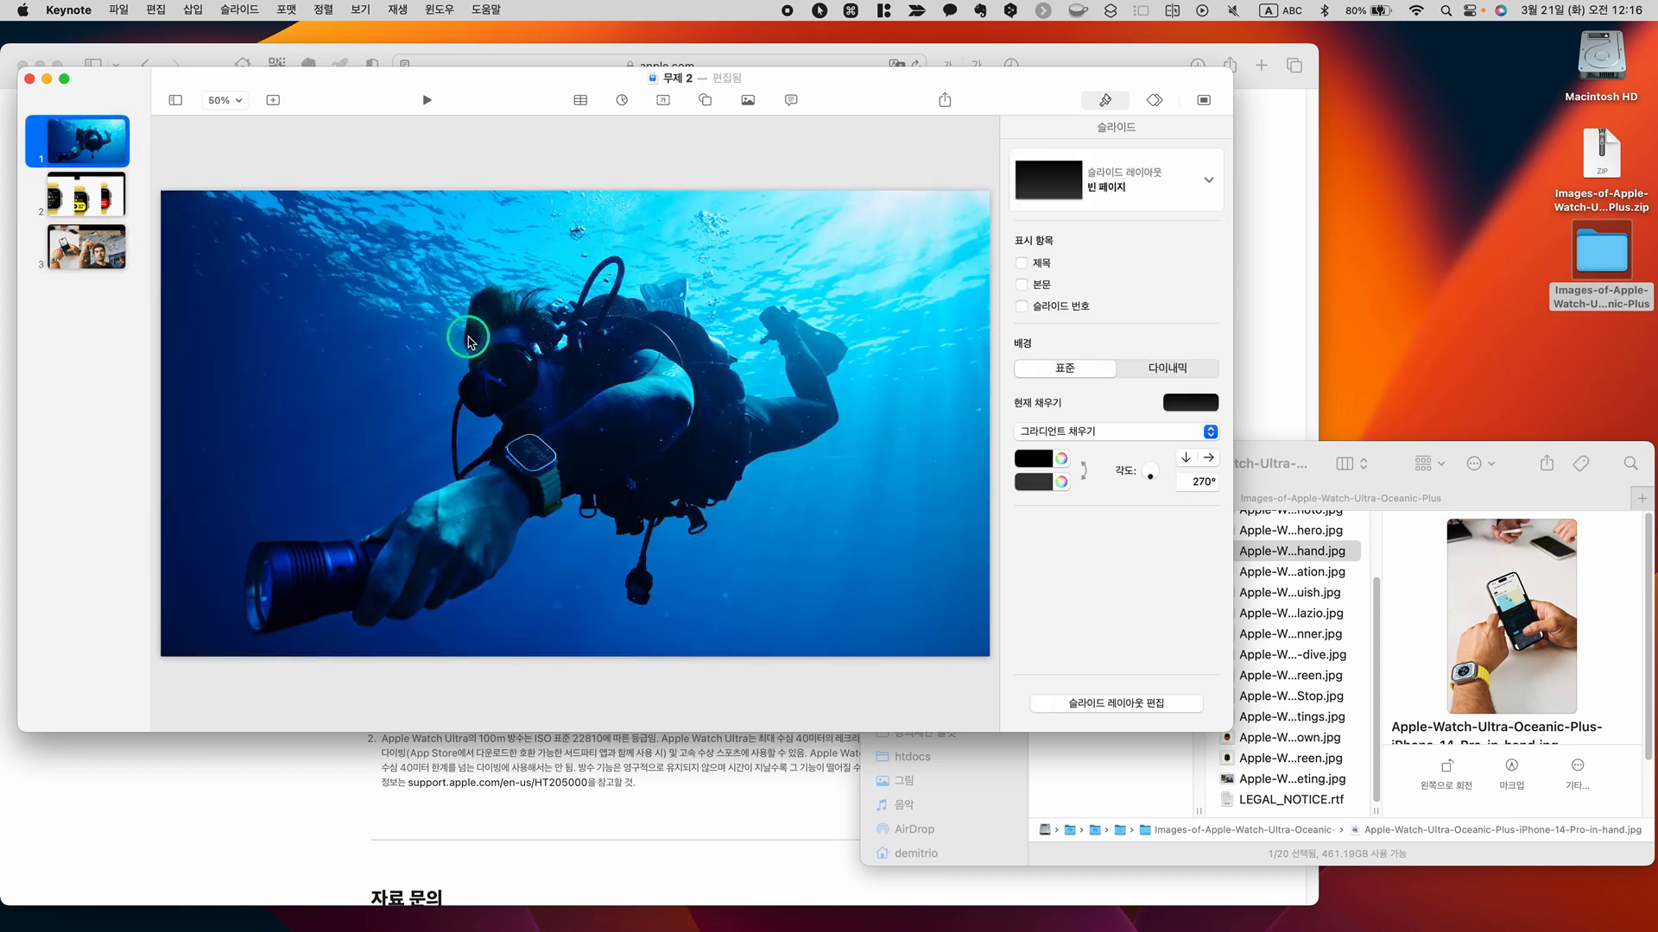
click(688, 426)
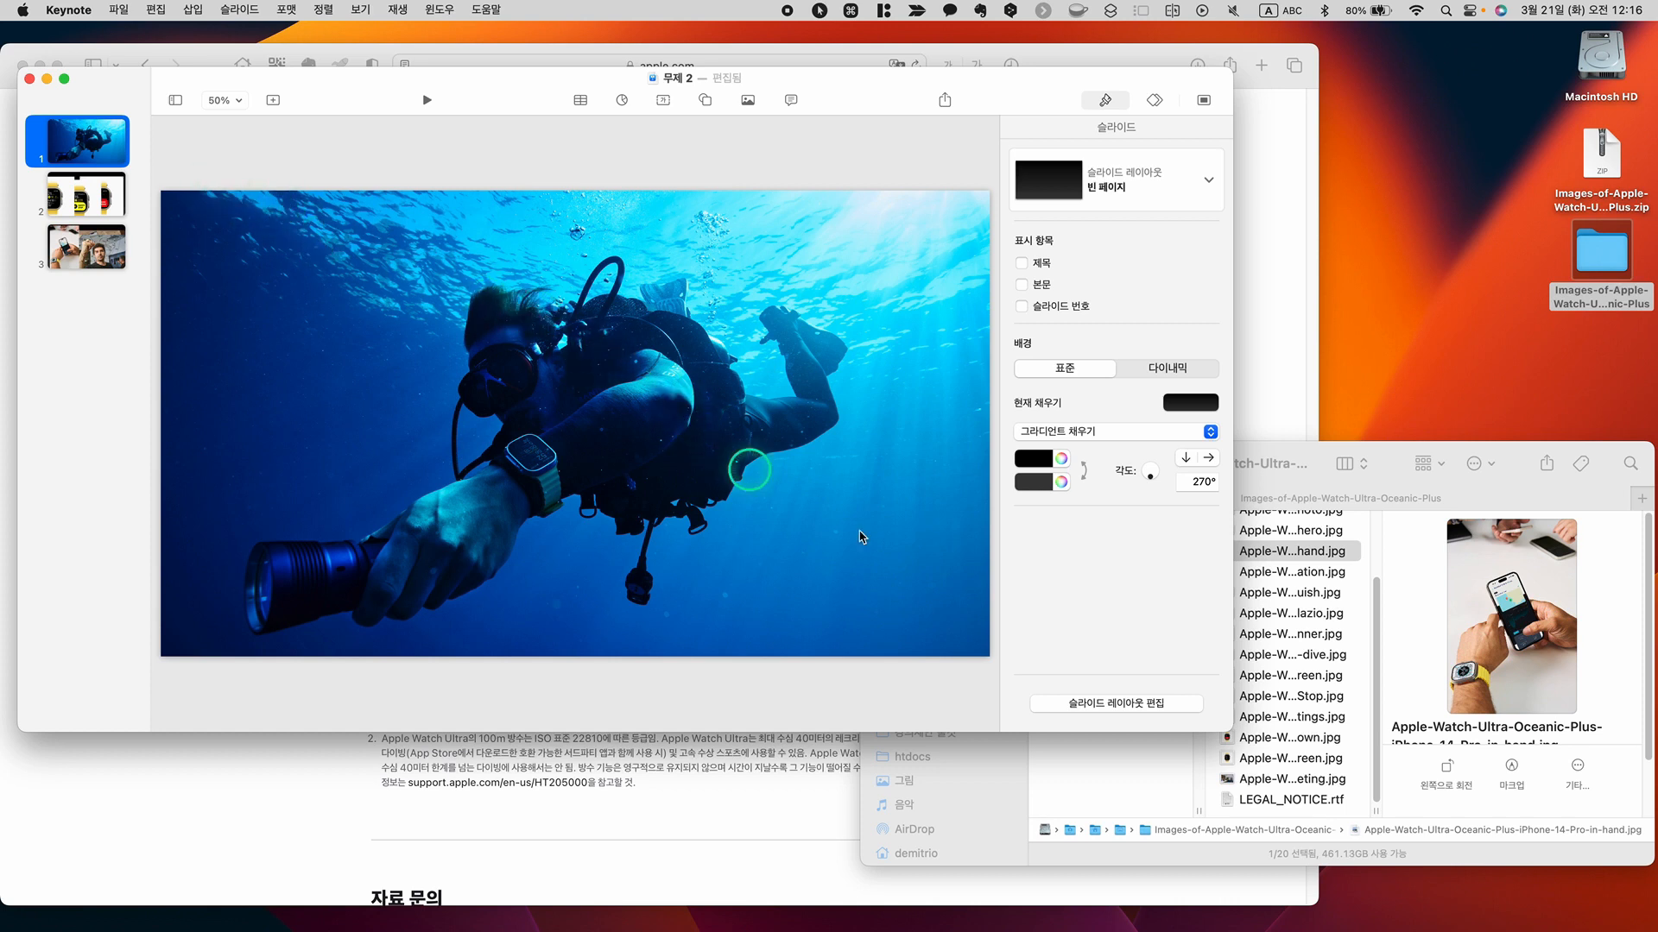
drag(1227, 729, 1289, 762)
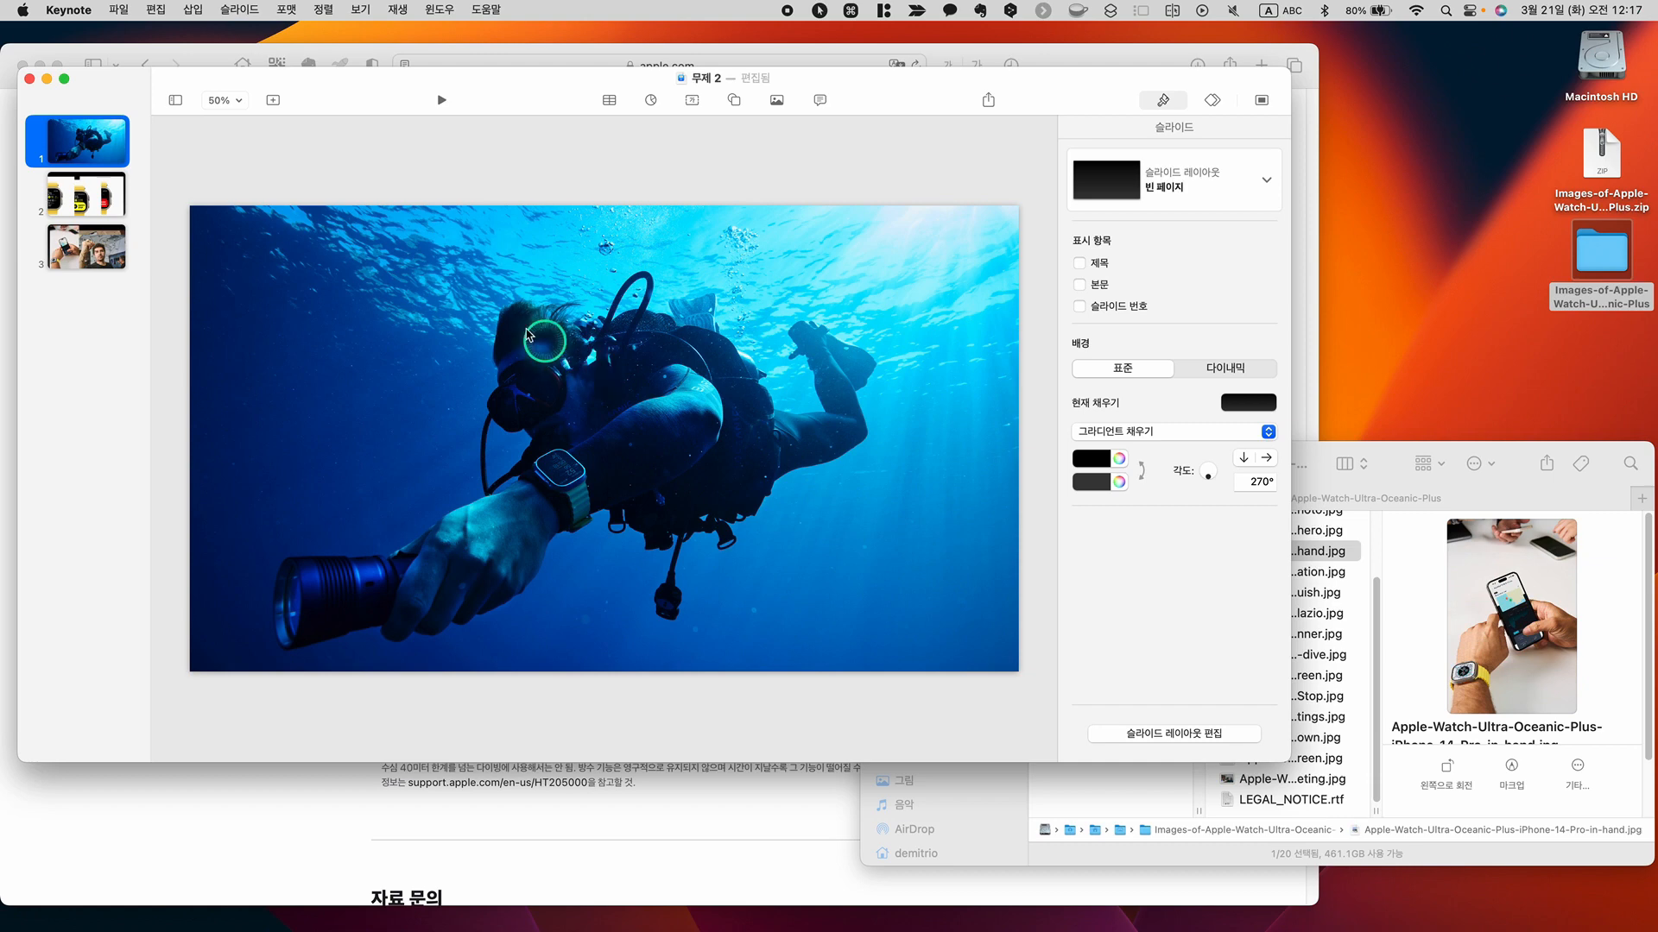
click(64, 80)
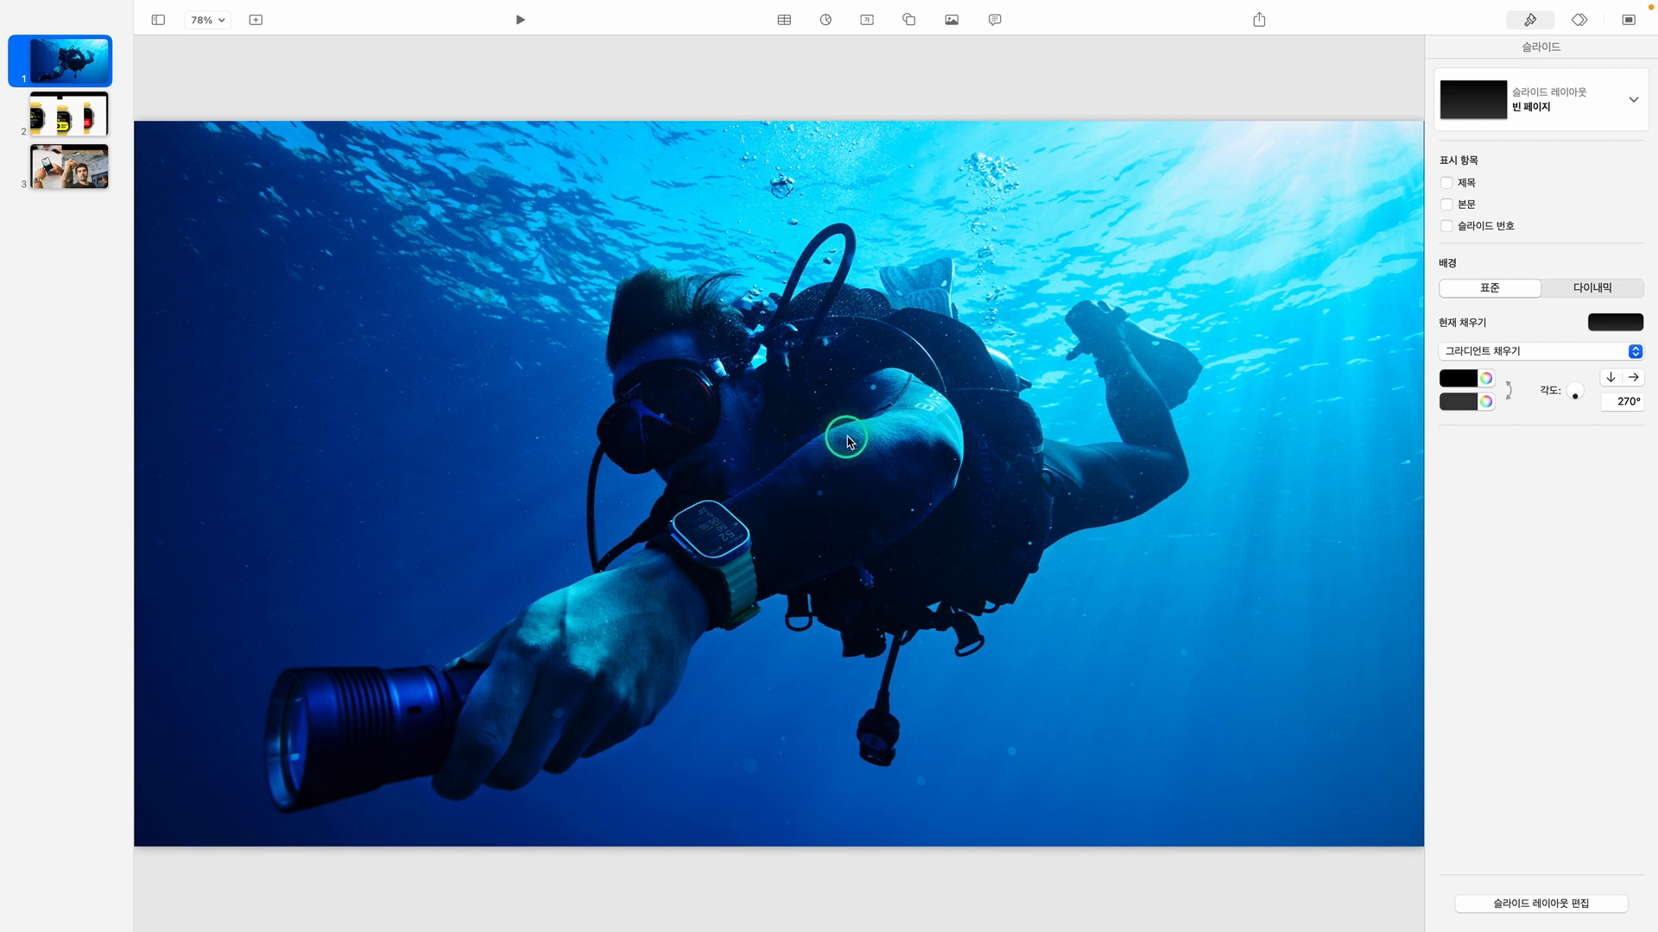
Add a text box to the left of the diver's head on slide 1 and enter "새로운 도전을 가능케하는" followed by a line break
click(868, 21)
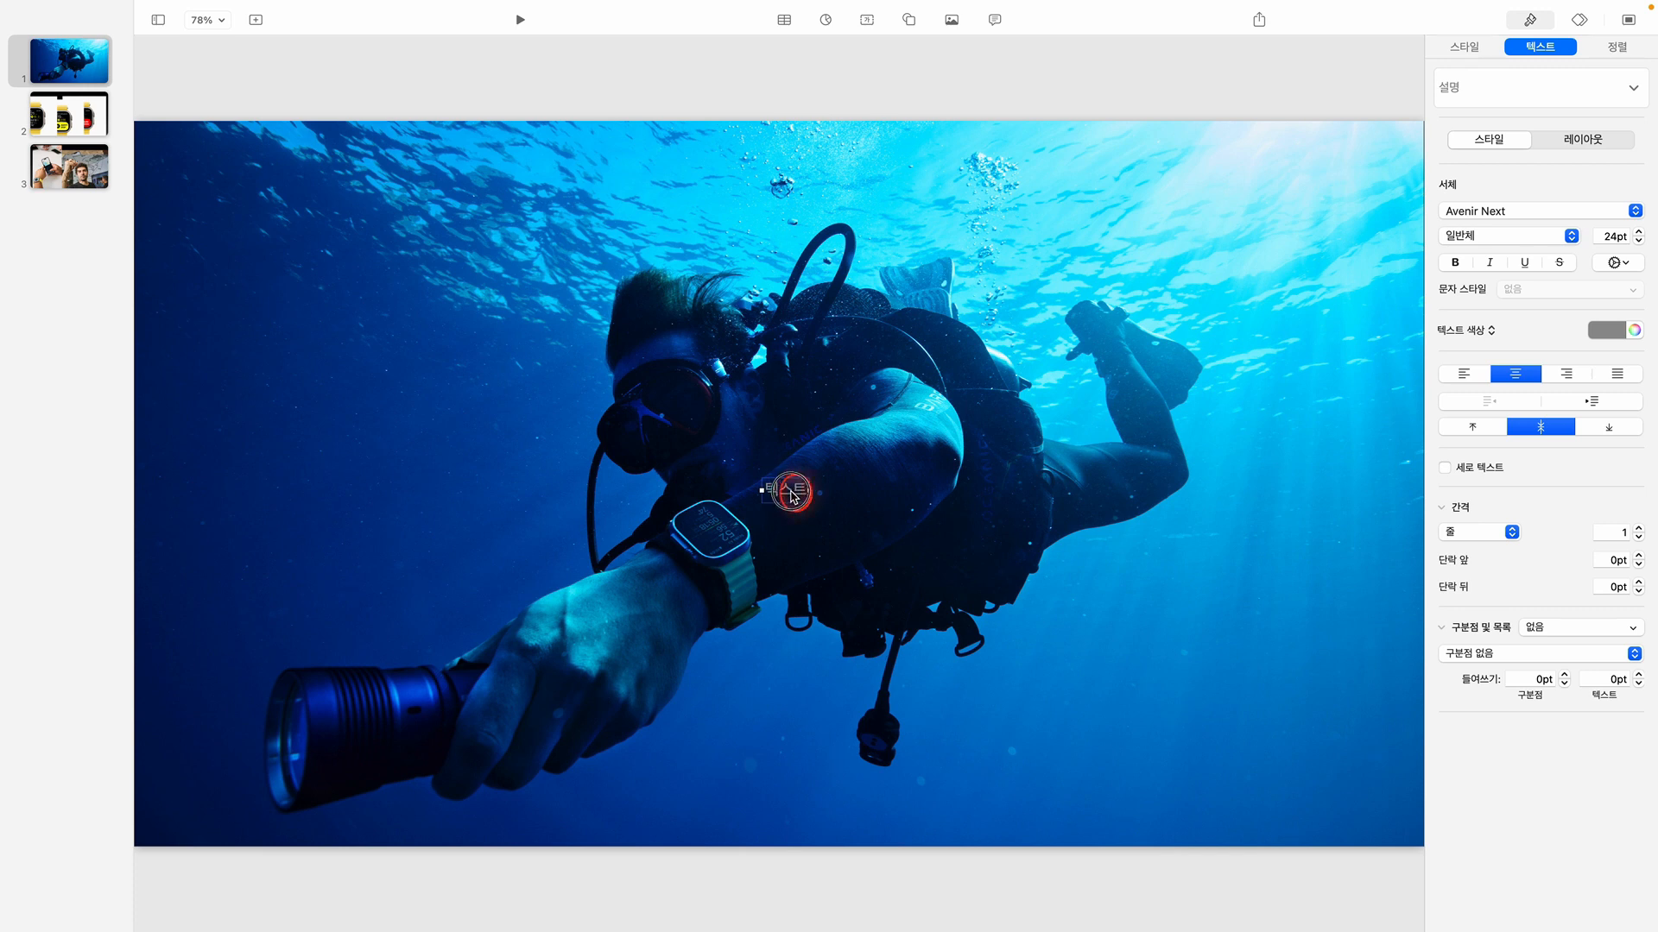
drag(791, 497, 497, 350)
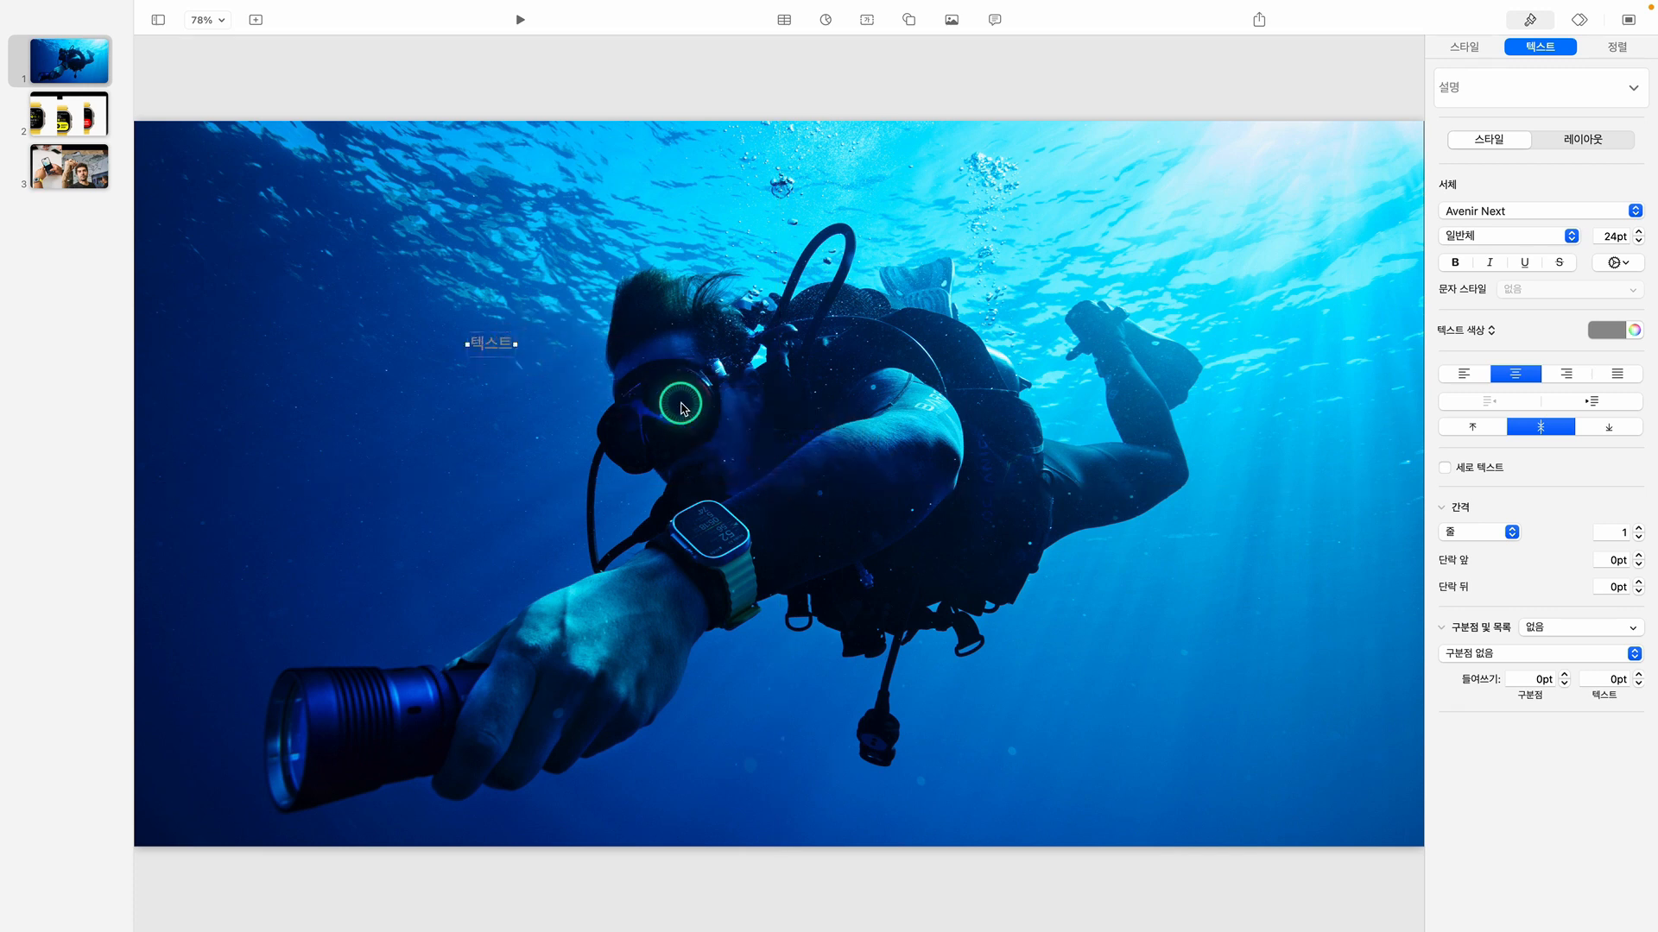
text(to)
key(BackSpace)
key(BackSpace)
key(super+space)
text(샐)
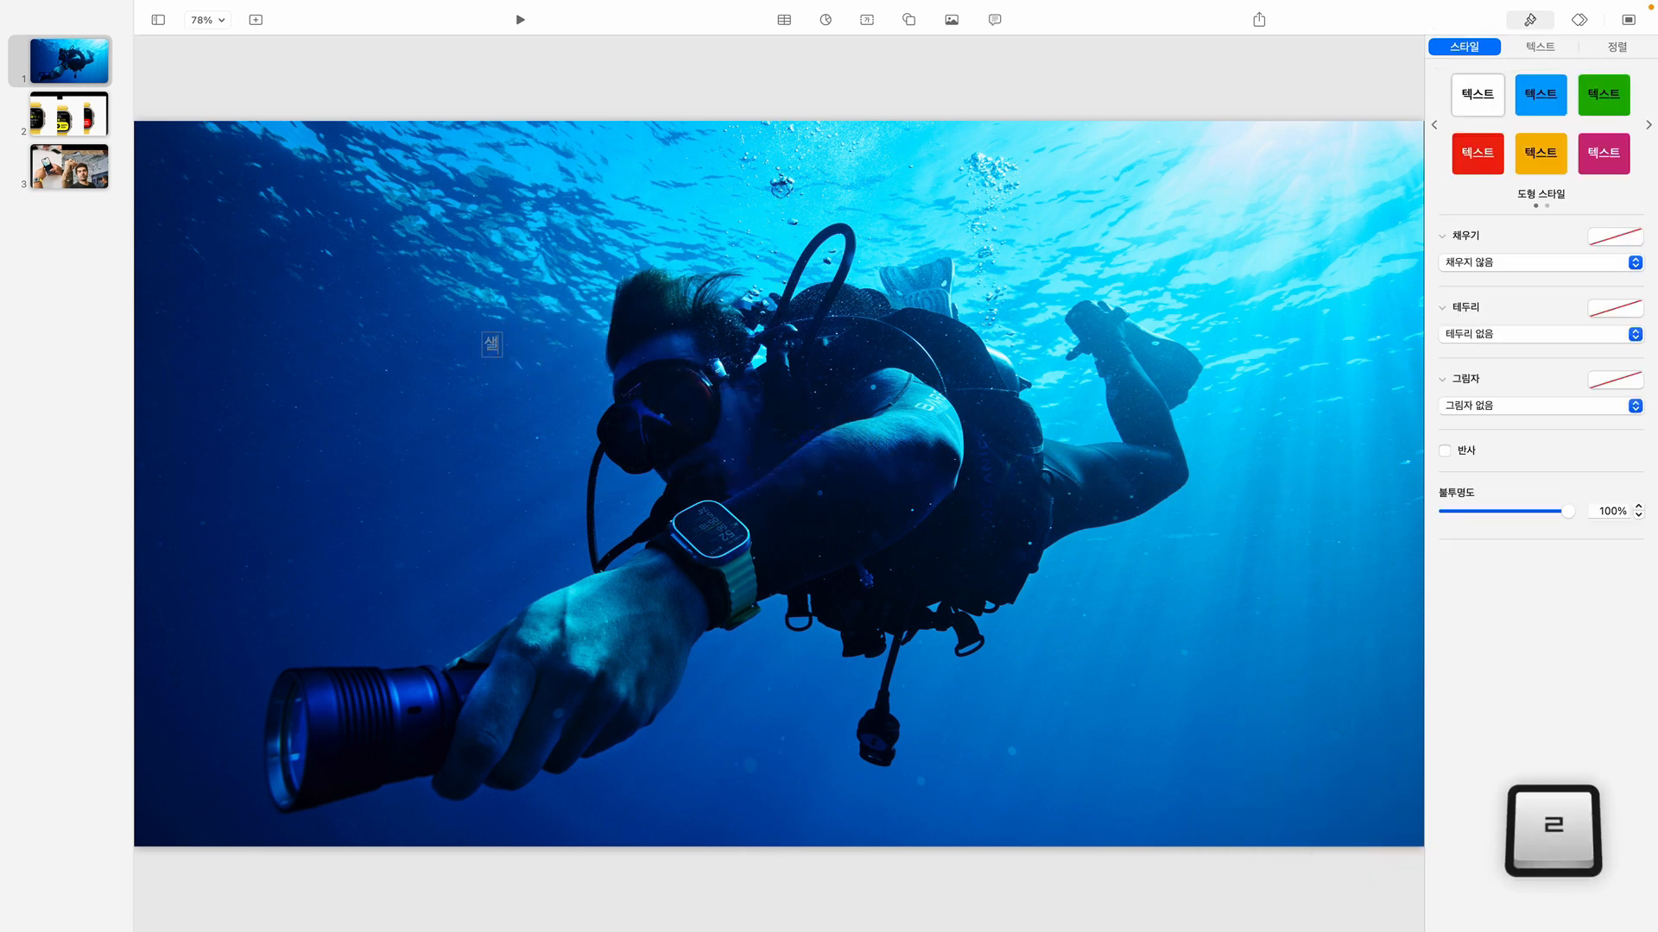
text(로운 도전ㅇ)
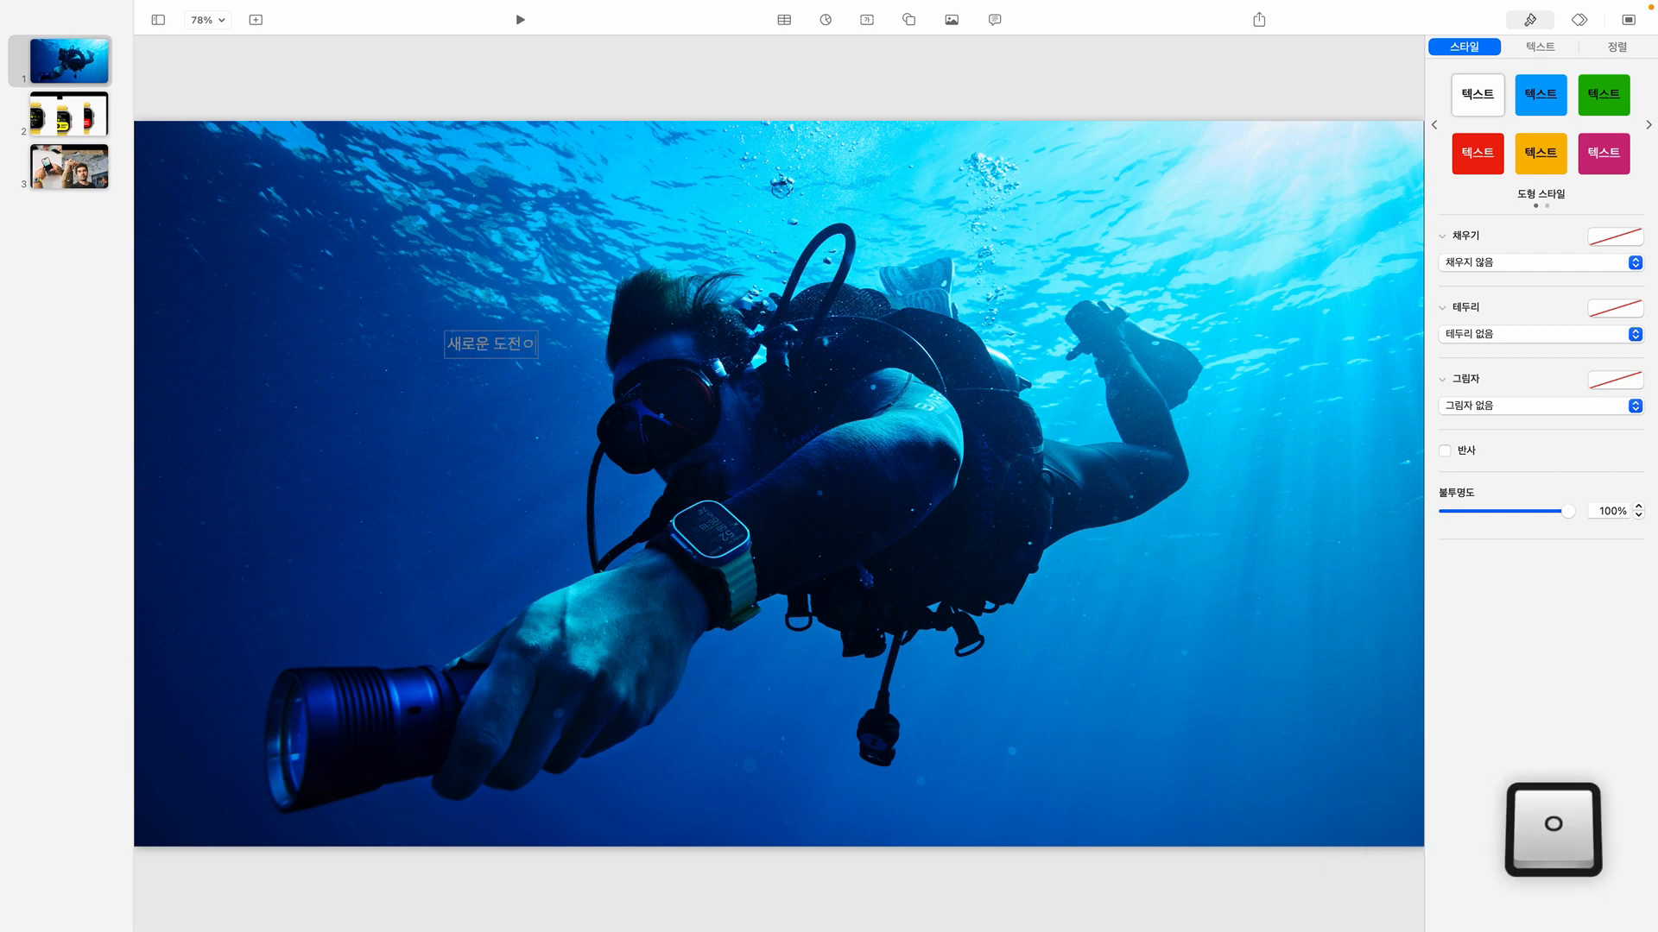
text(을 가능)
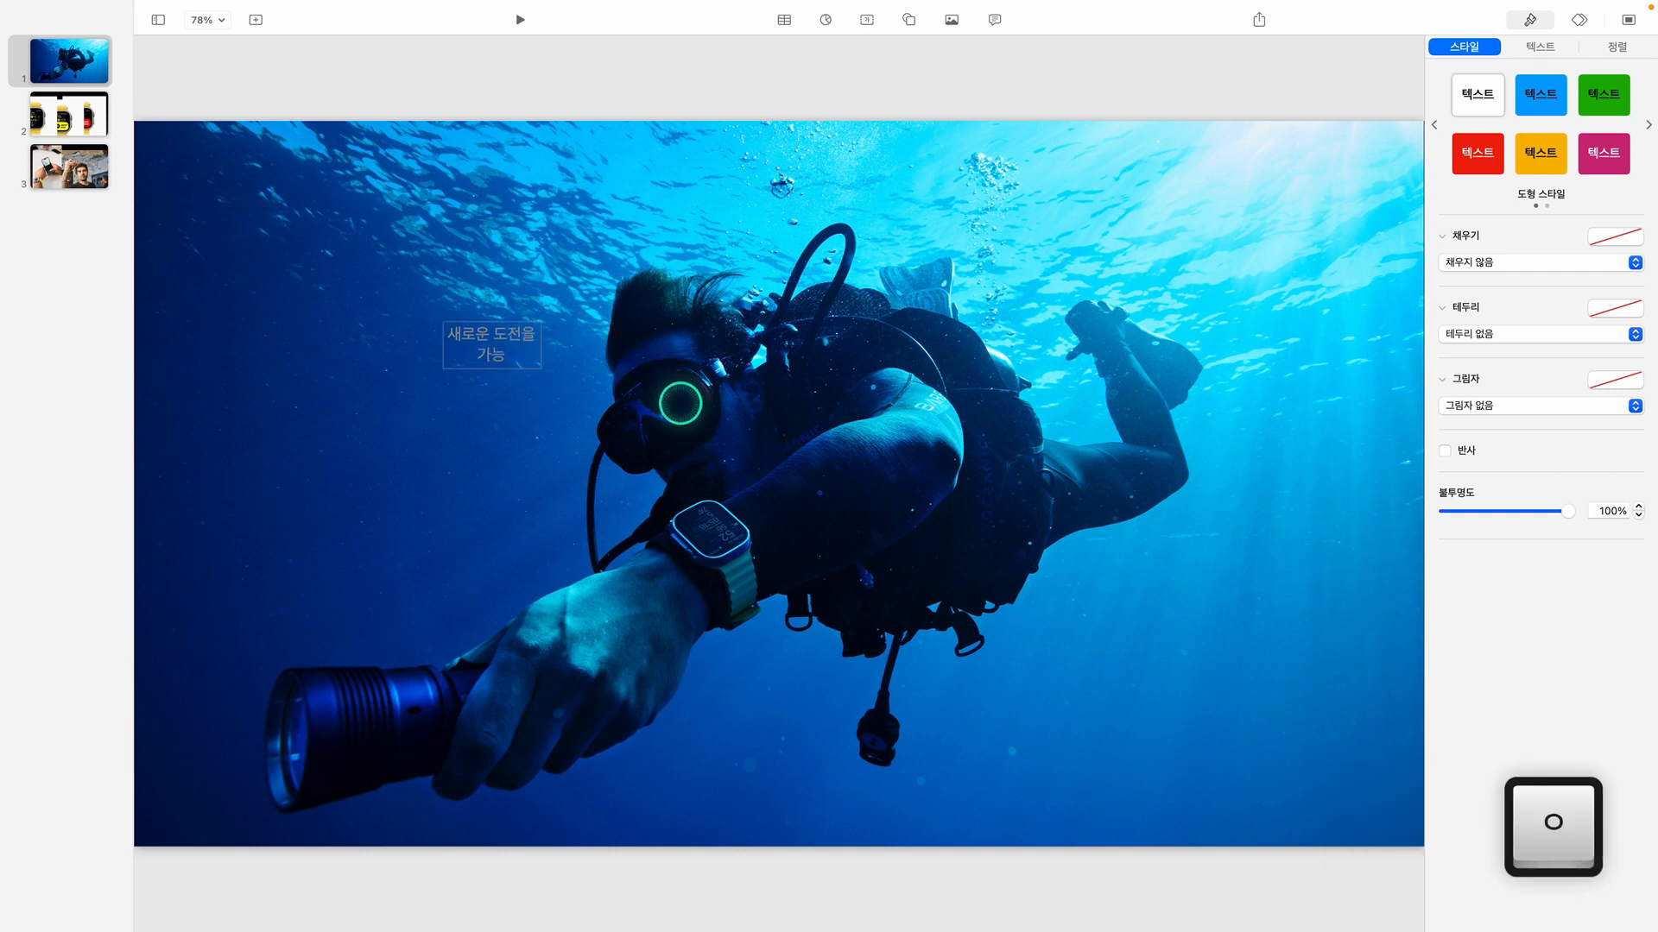
text(케하는)
key(Return)
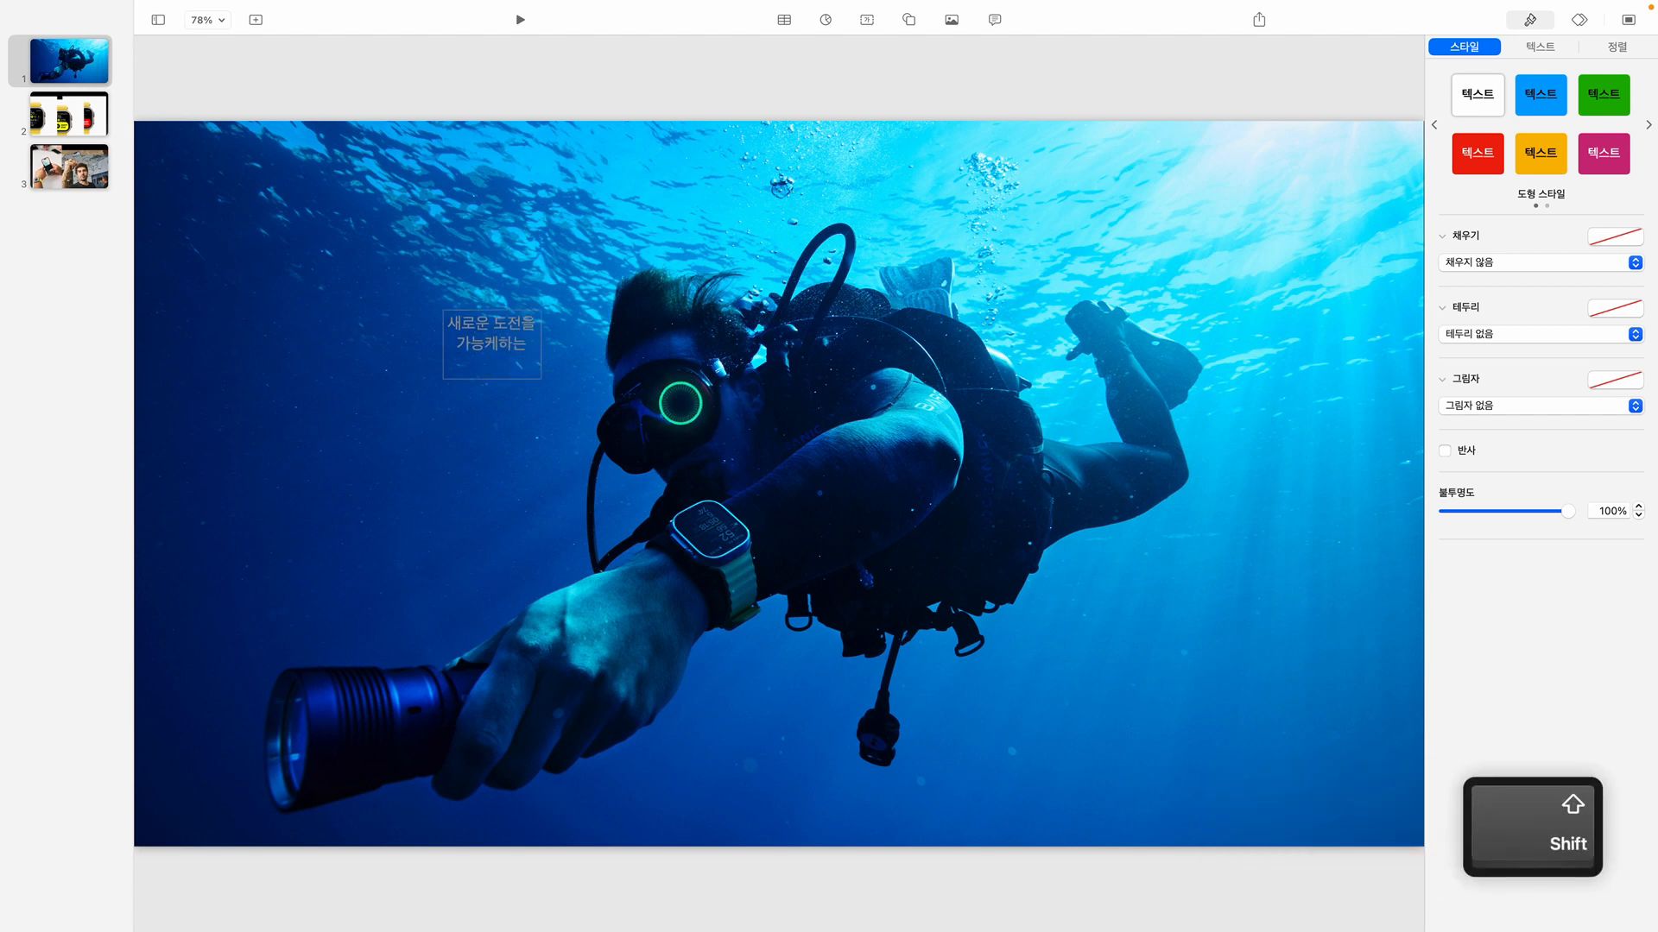
Enter "Oceanic+" as the last line of the text box and finish editing it
text(Ocen)
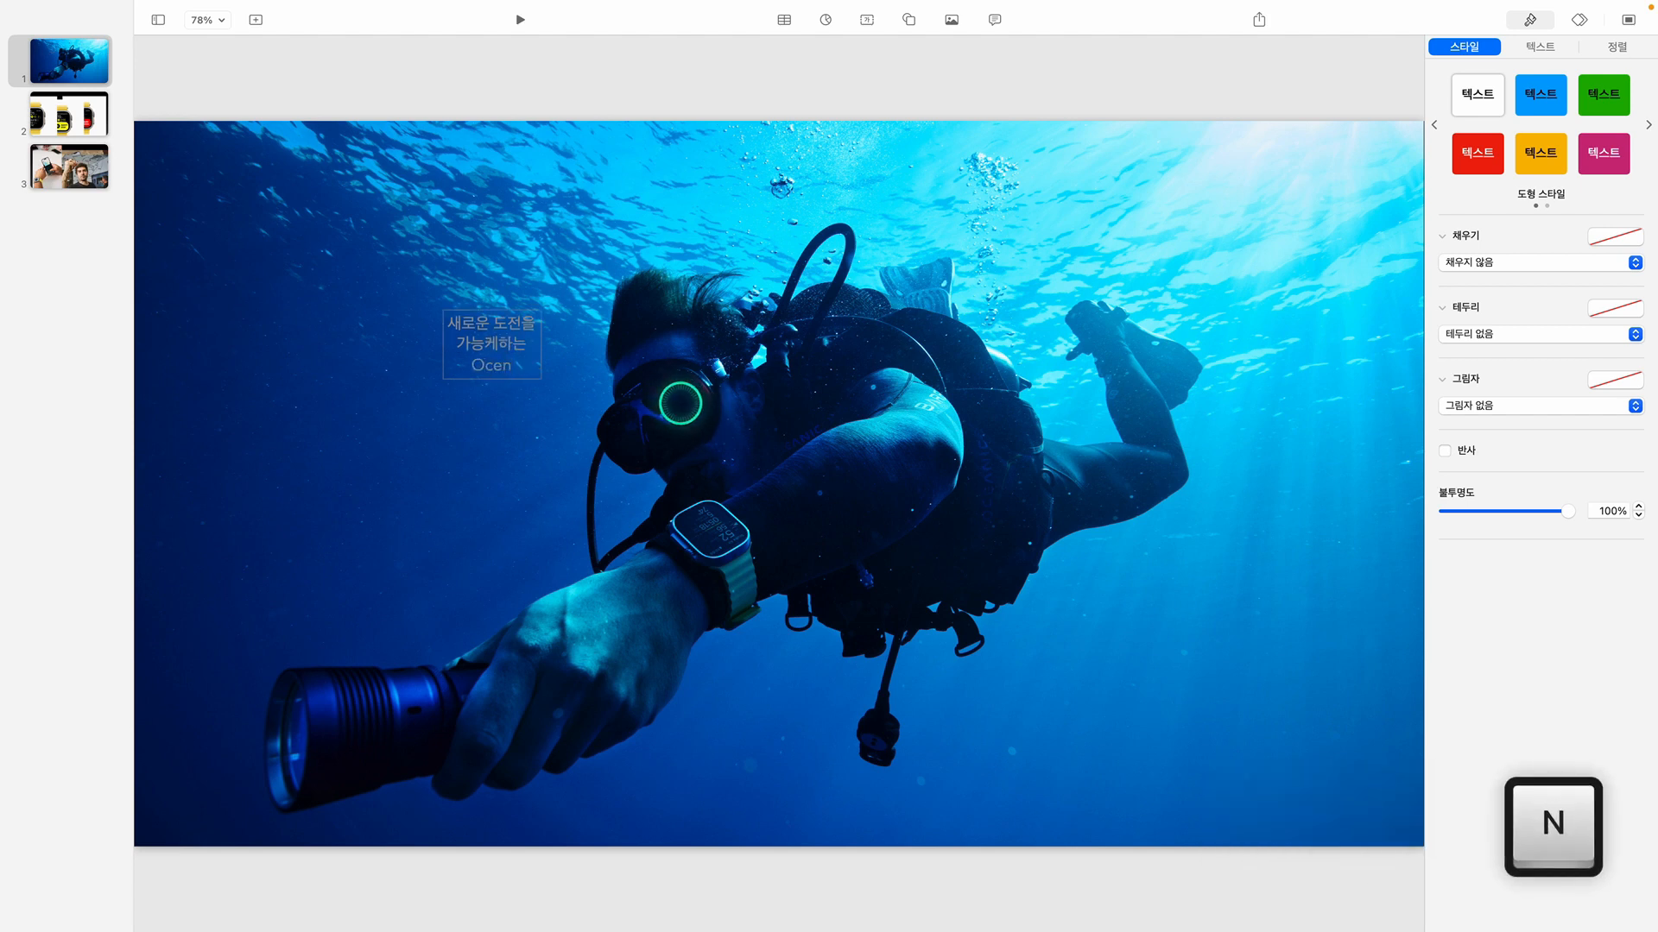
text(a)
key(BackSpace)
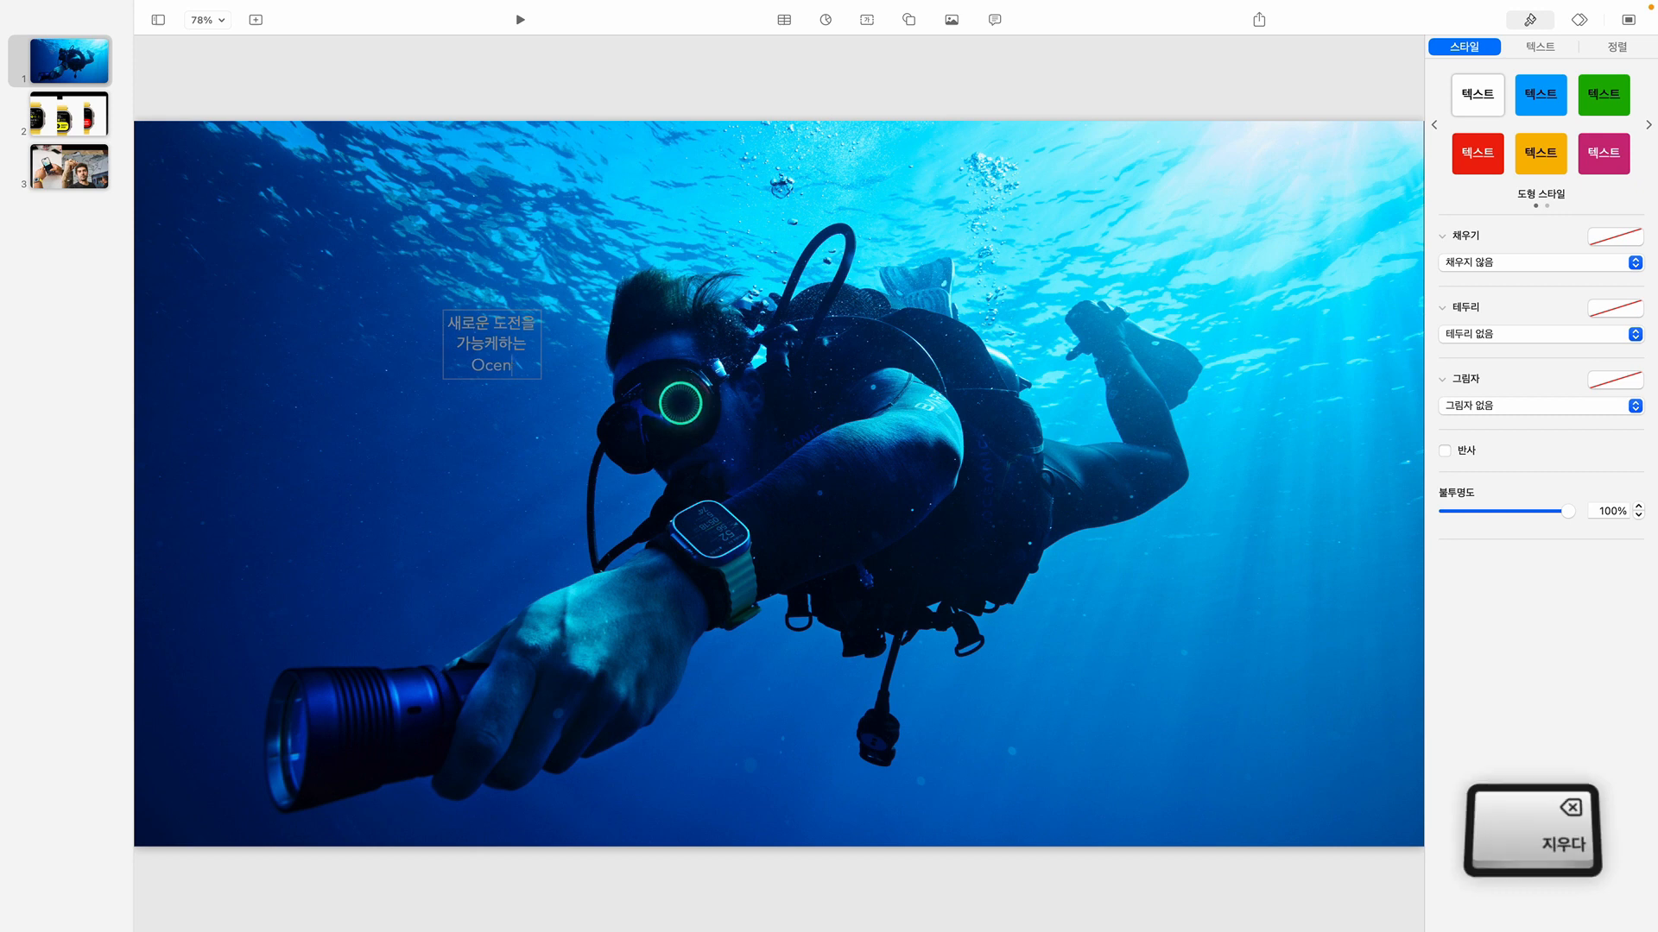
key(BackSpace)
text(ani)
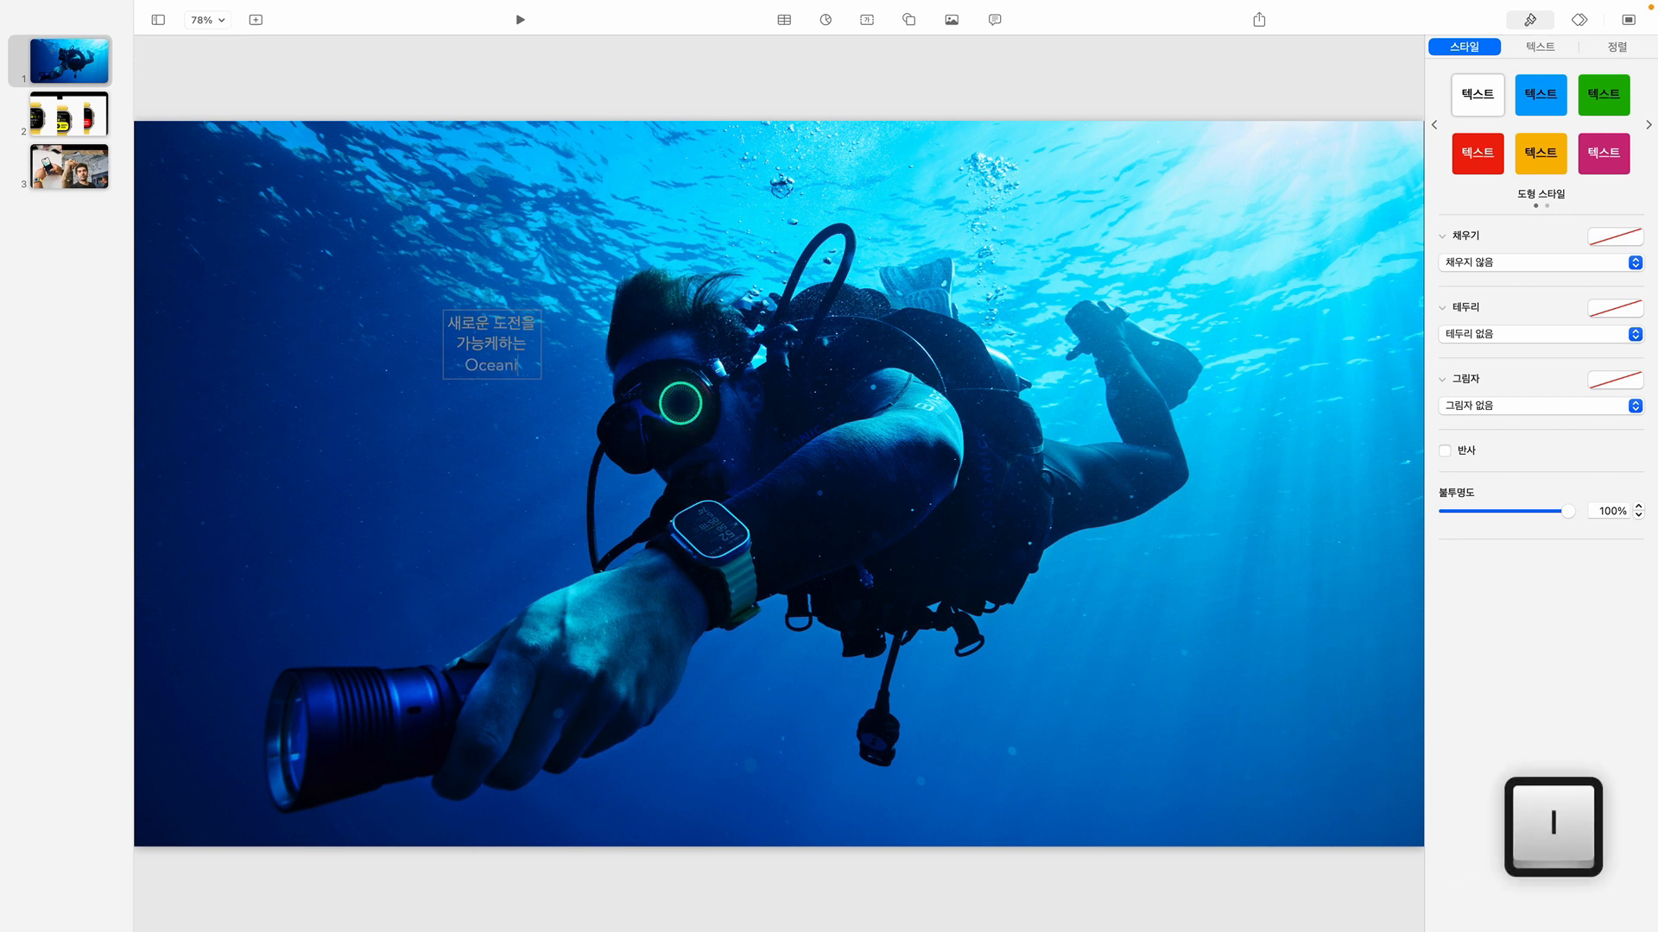
text(c+)
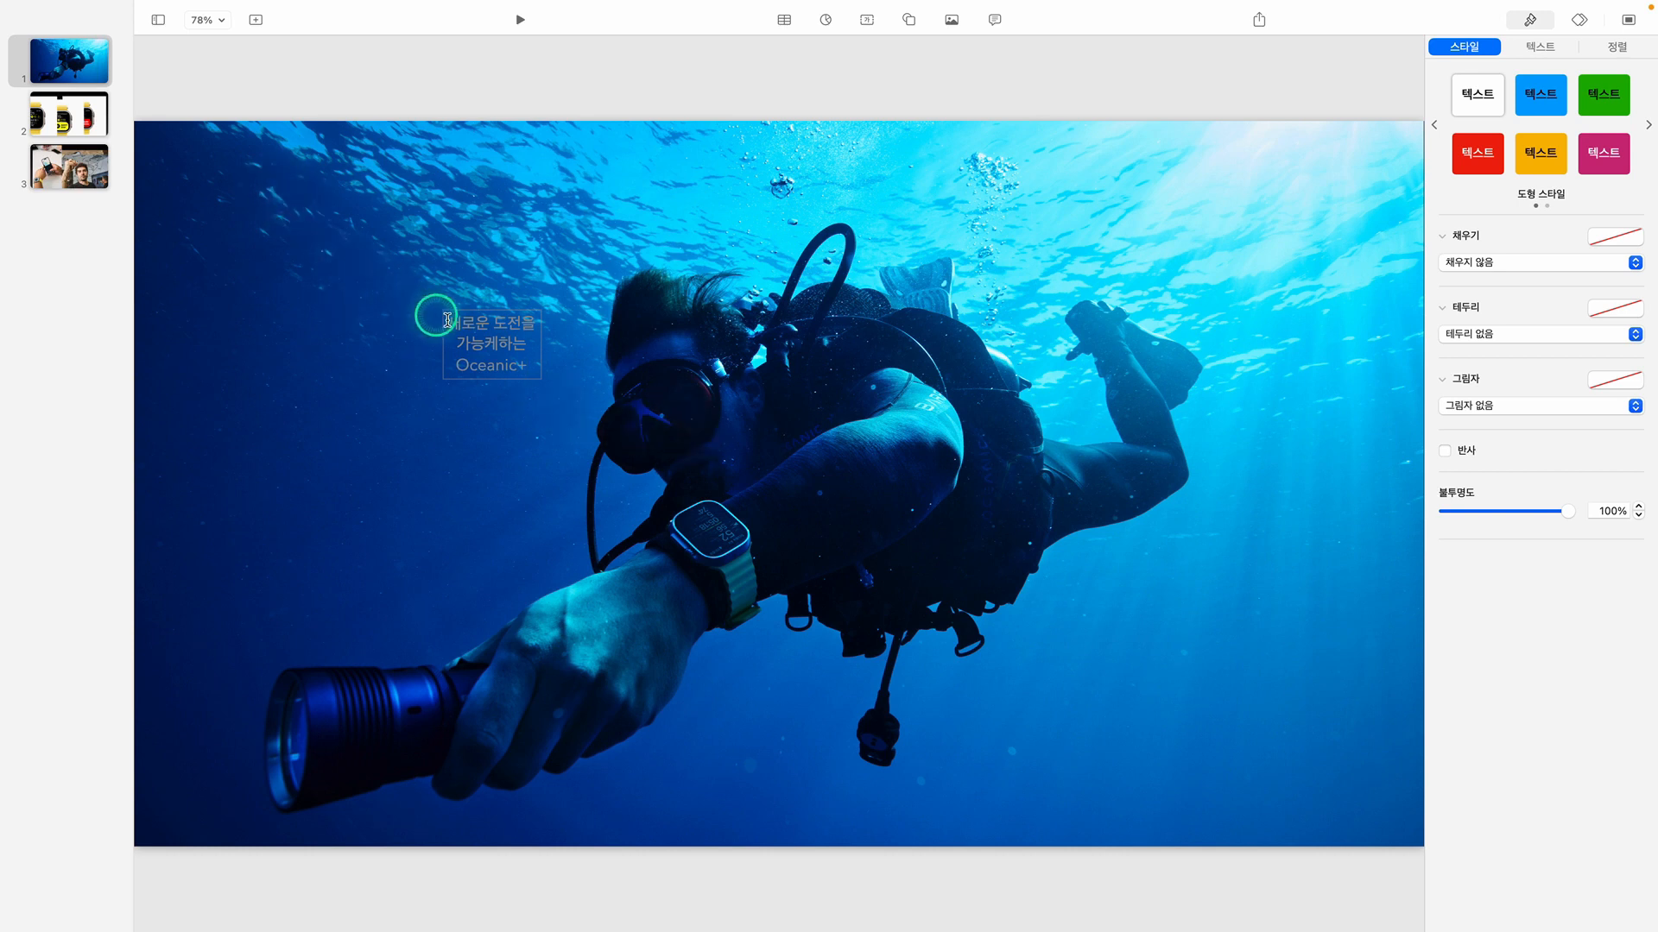
click(416, 290)
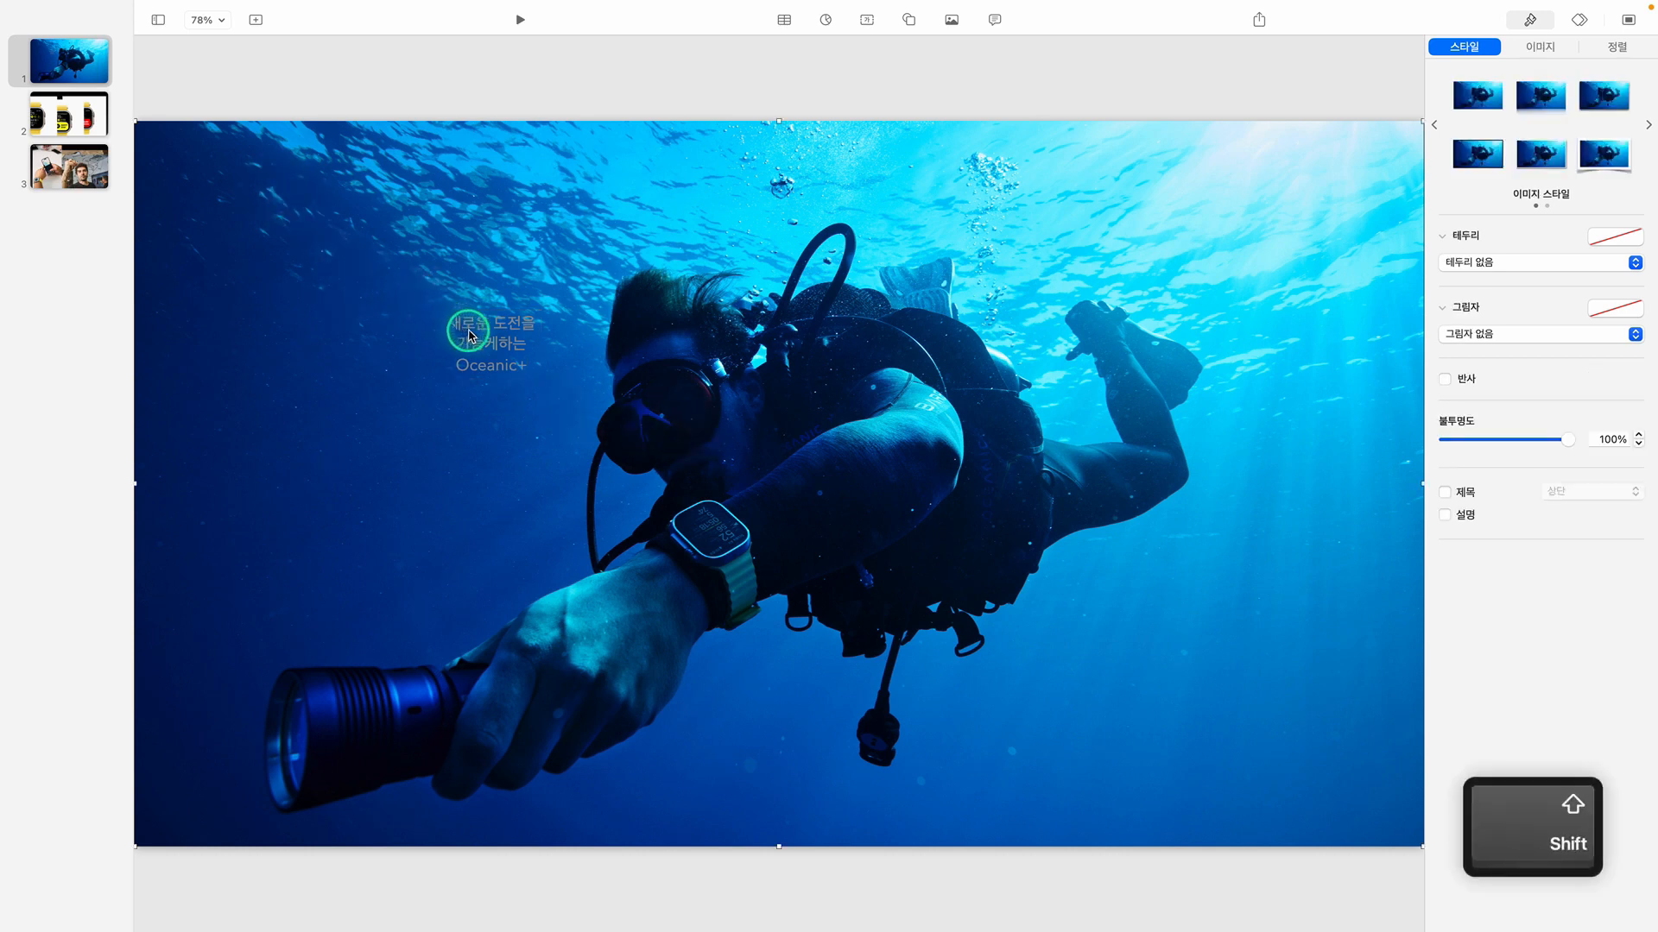
Change the font of the whole slide 1 text box to Apple SD 산돌고딕 Neo
shift+click(469, 335)
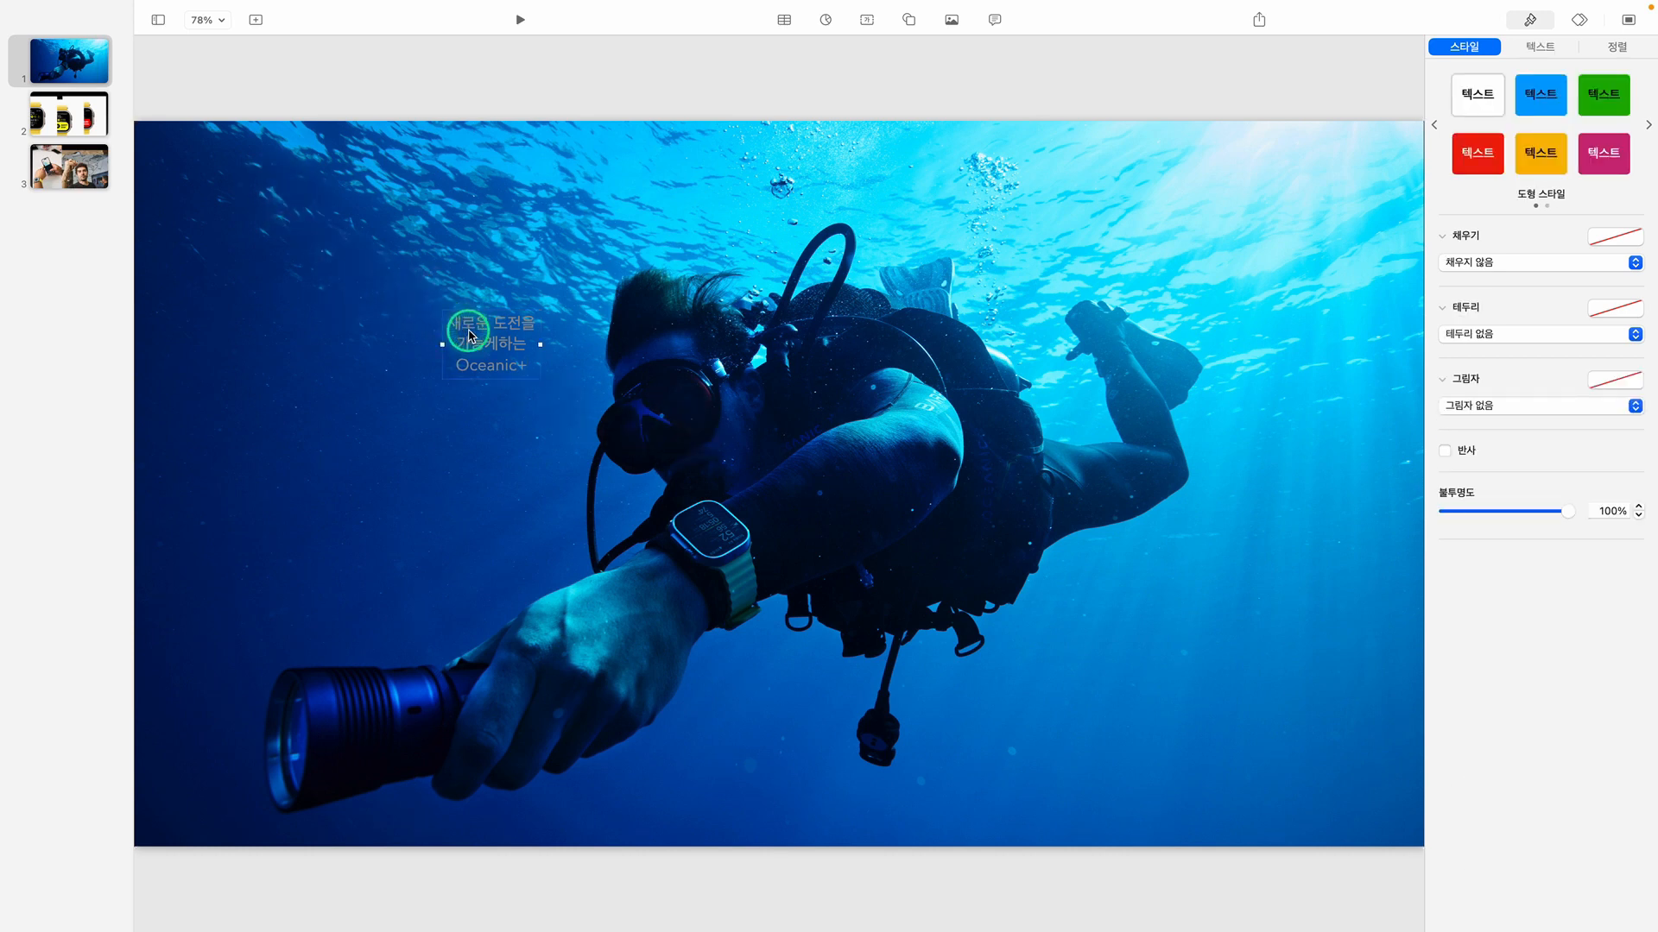
click(1550, 50)
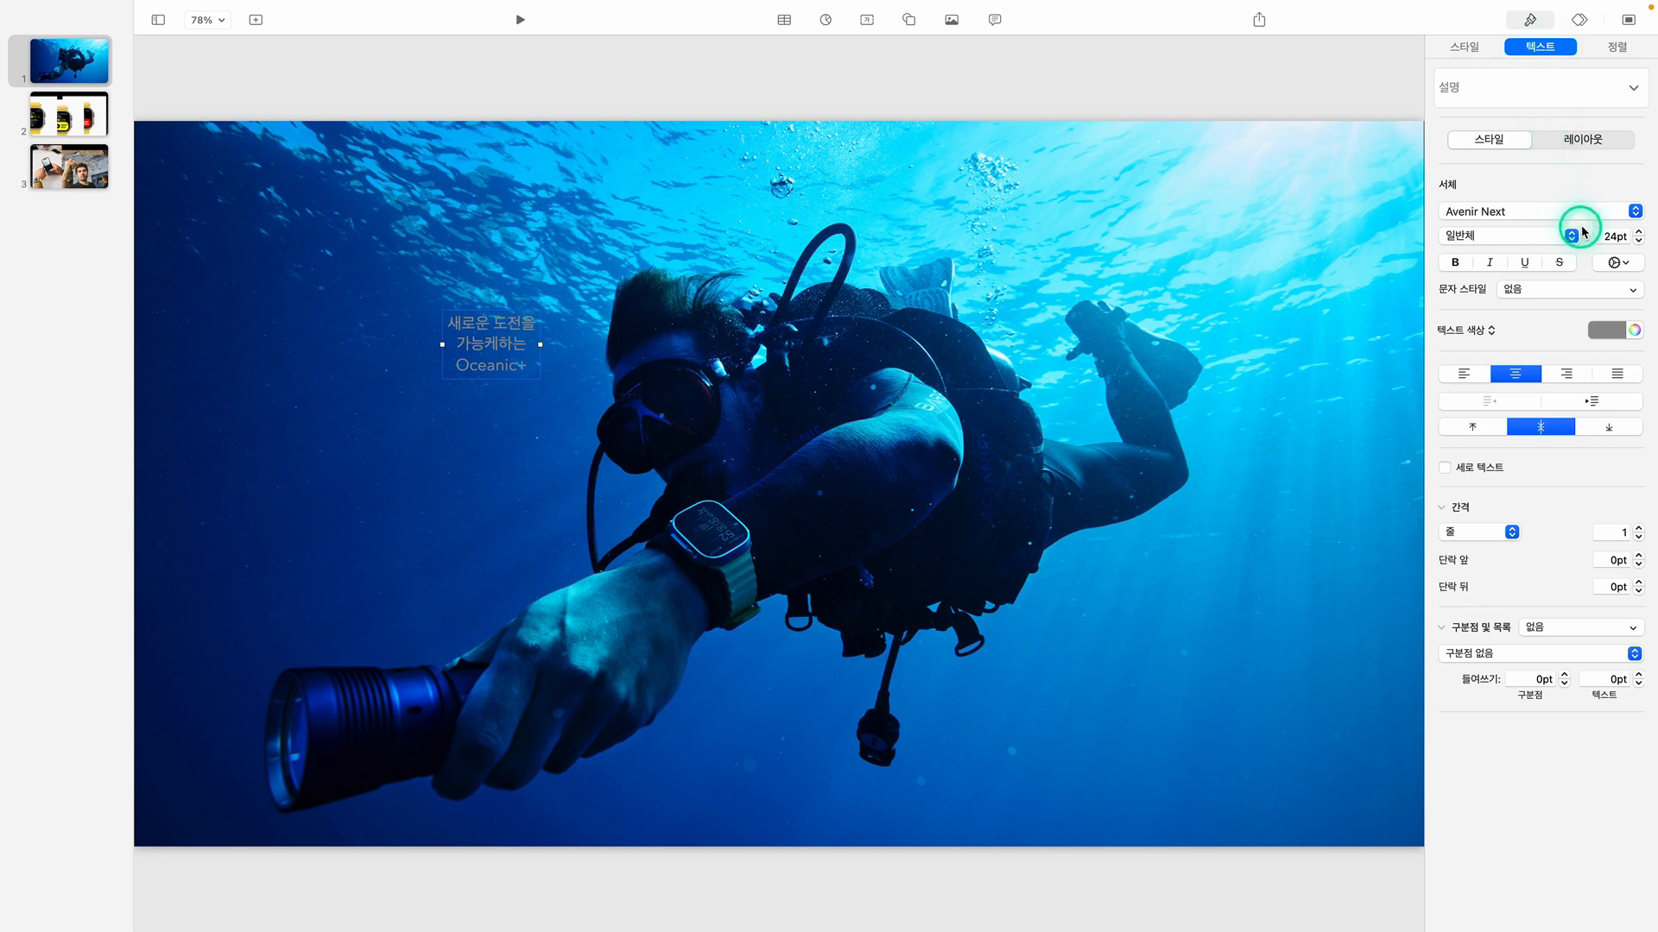
click(1635, 212)
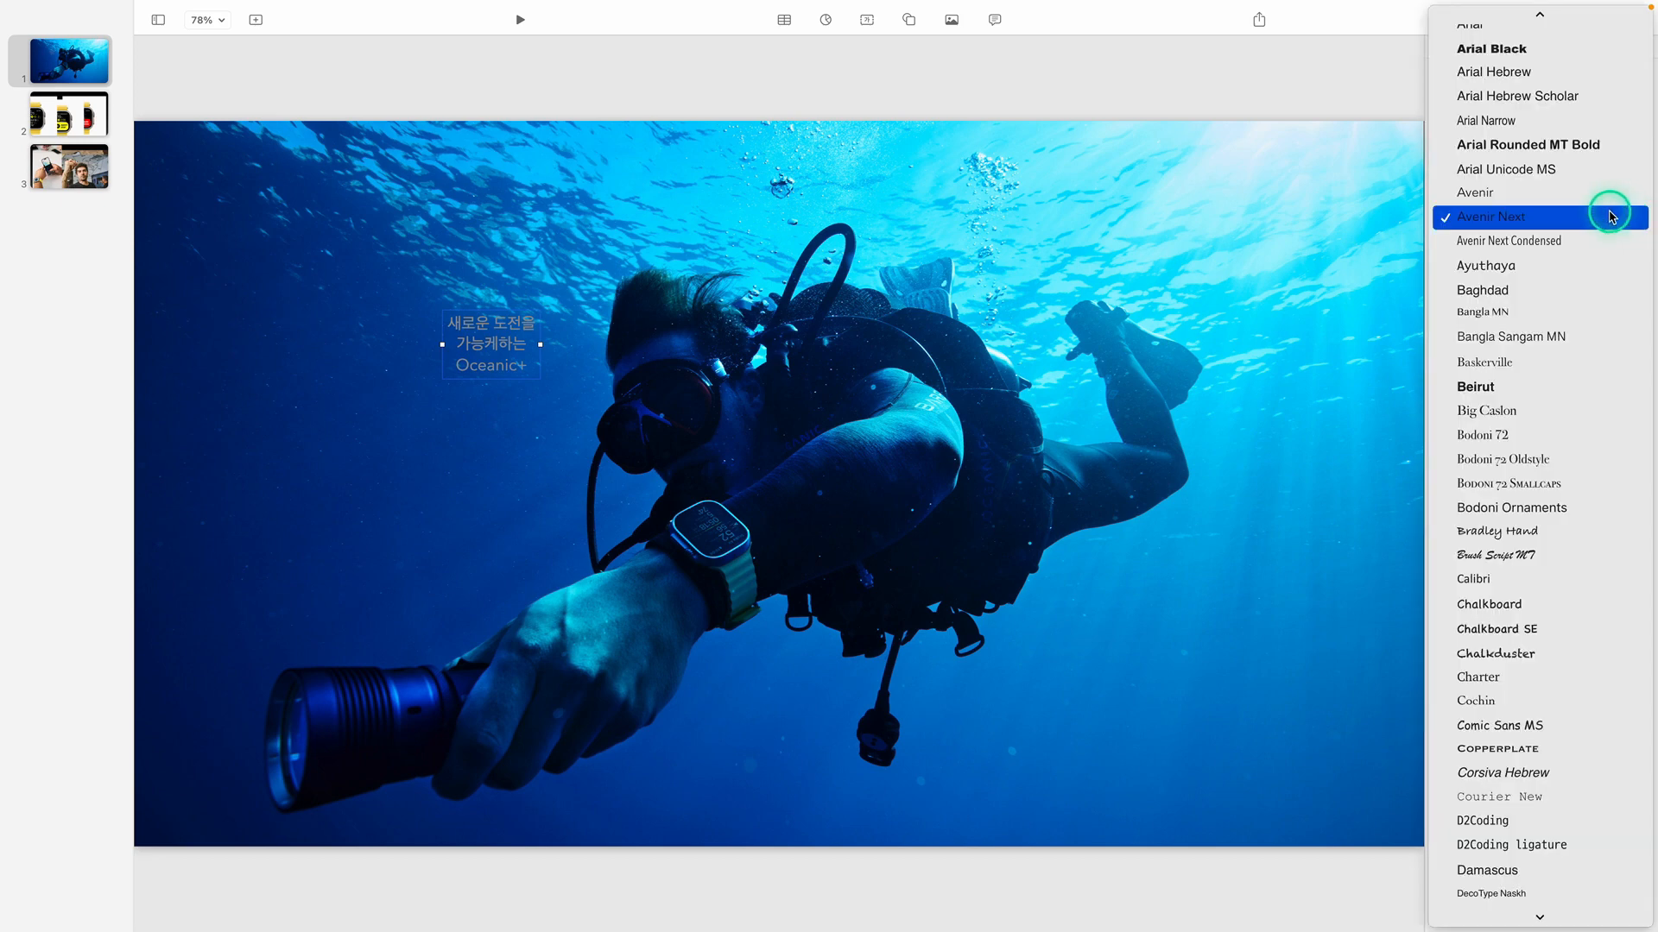
scroll(1608, 212, up, 10)
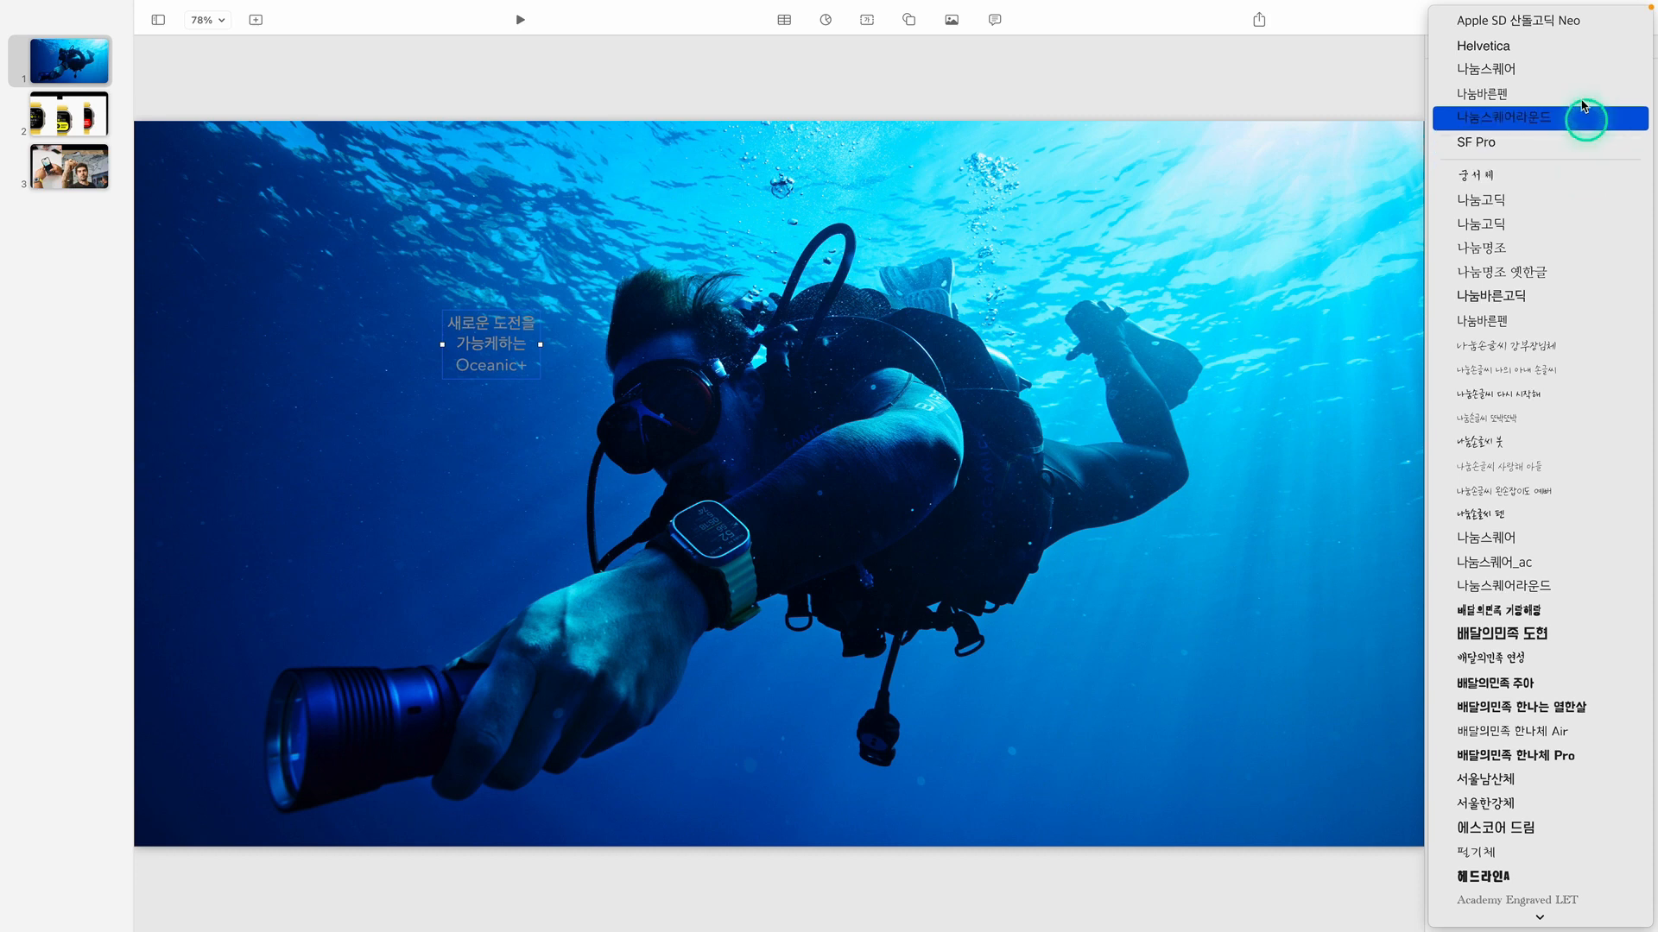
click(1596, 24)
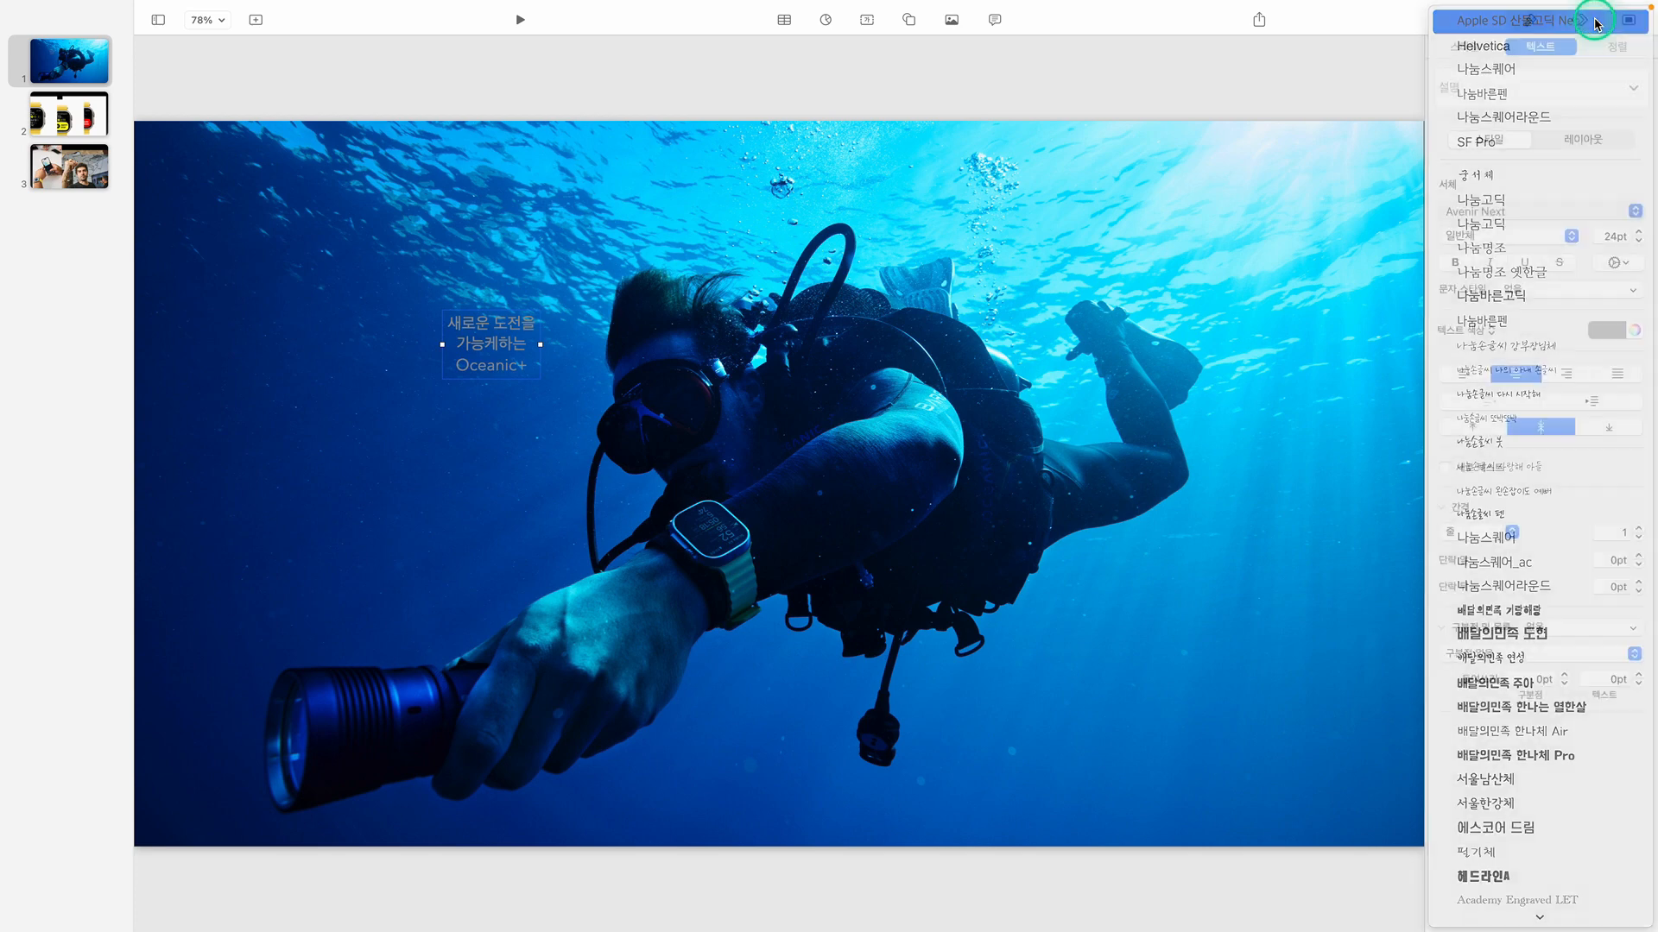
Set the title text to 150 pt bold and reduce its line spacing to 0.9
click(1640, 234)
click(1640, 235)
click(1600, 237)
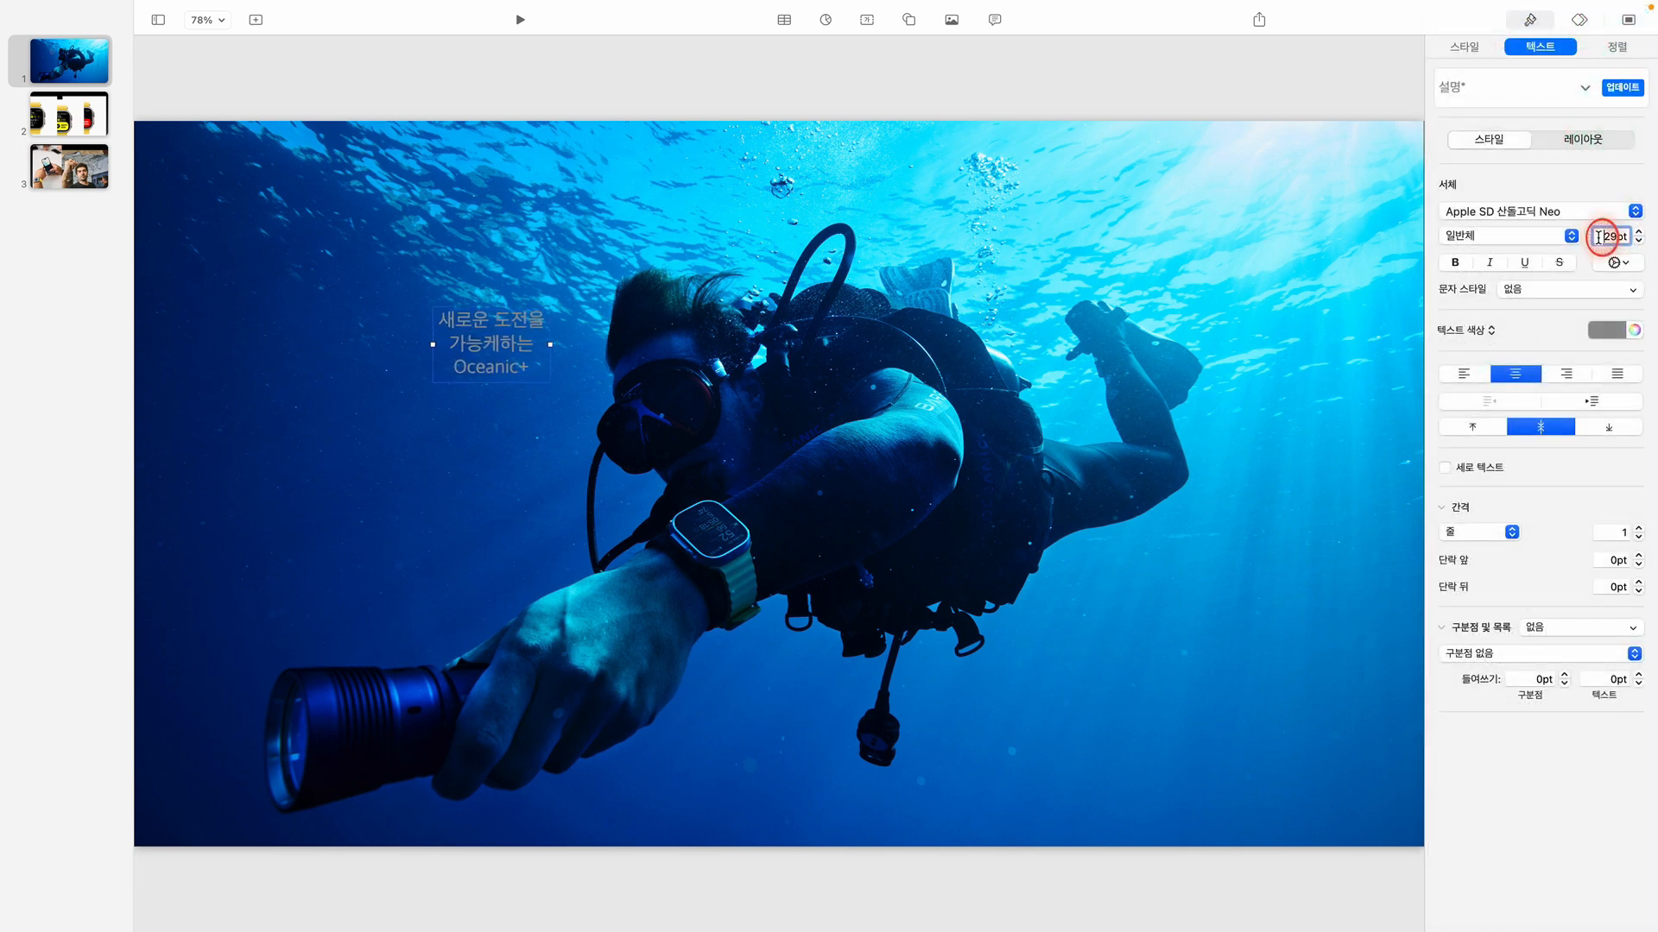
text(150)
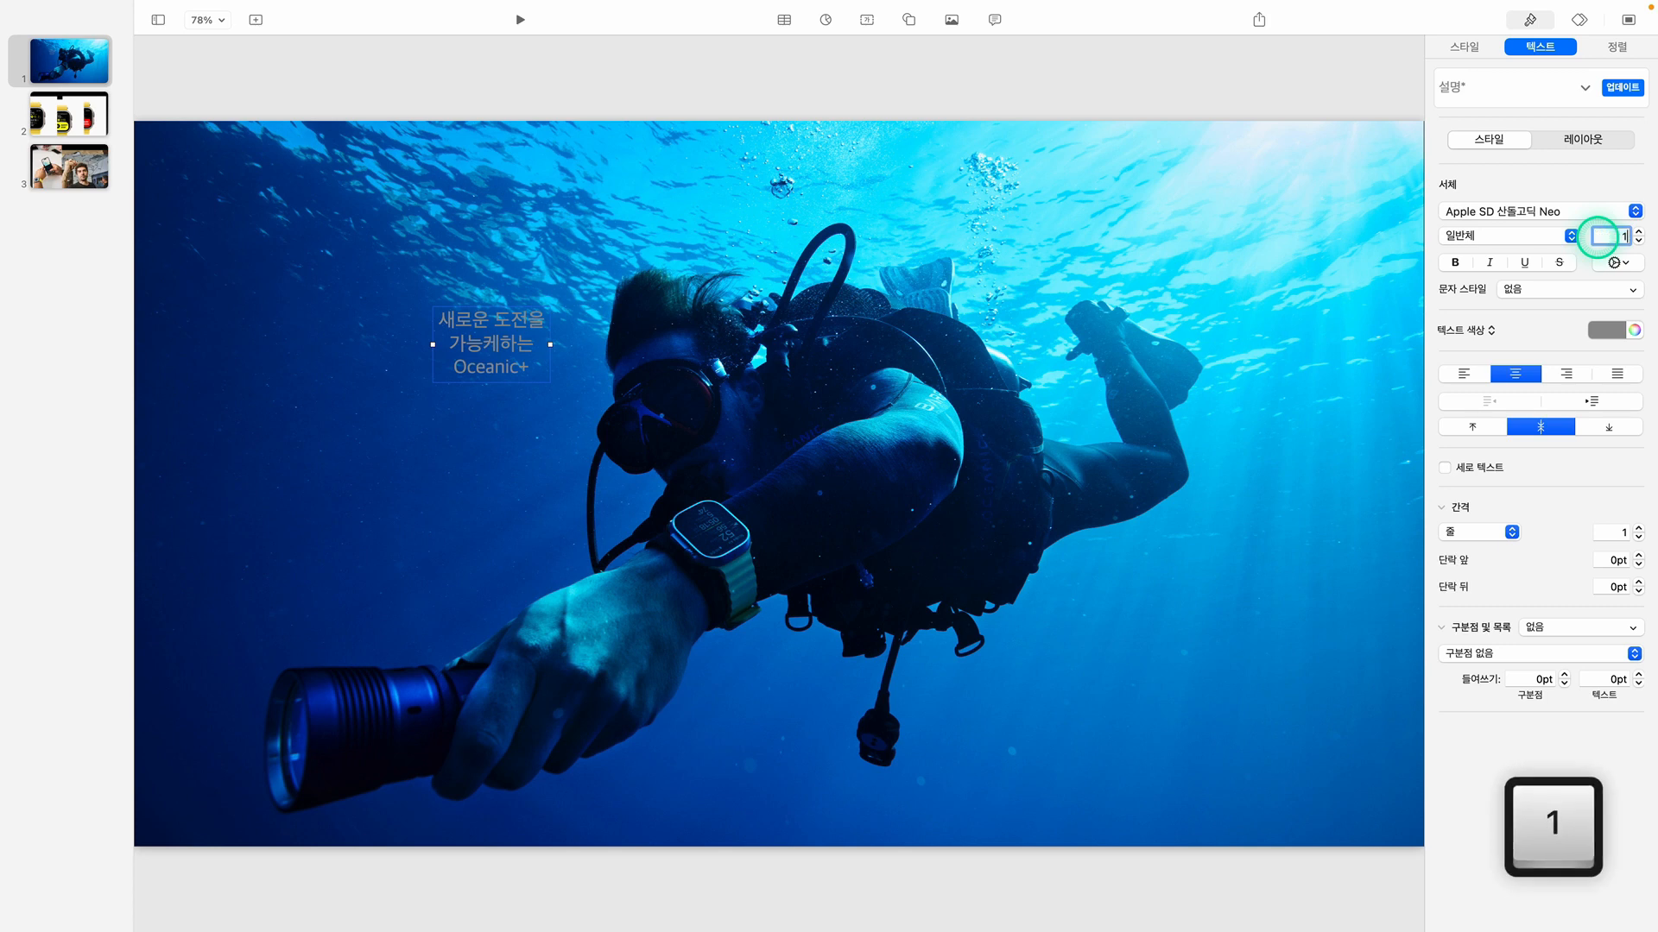
key(Return)
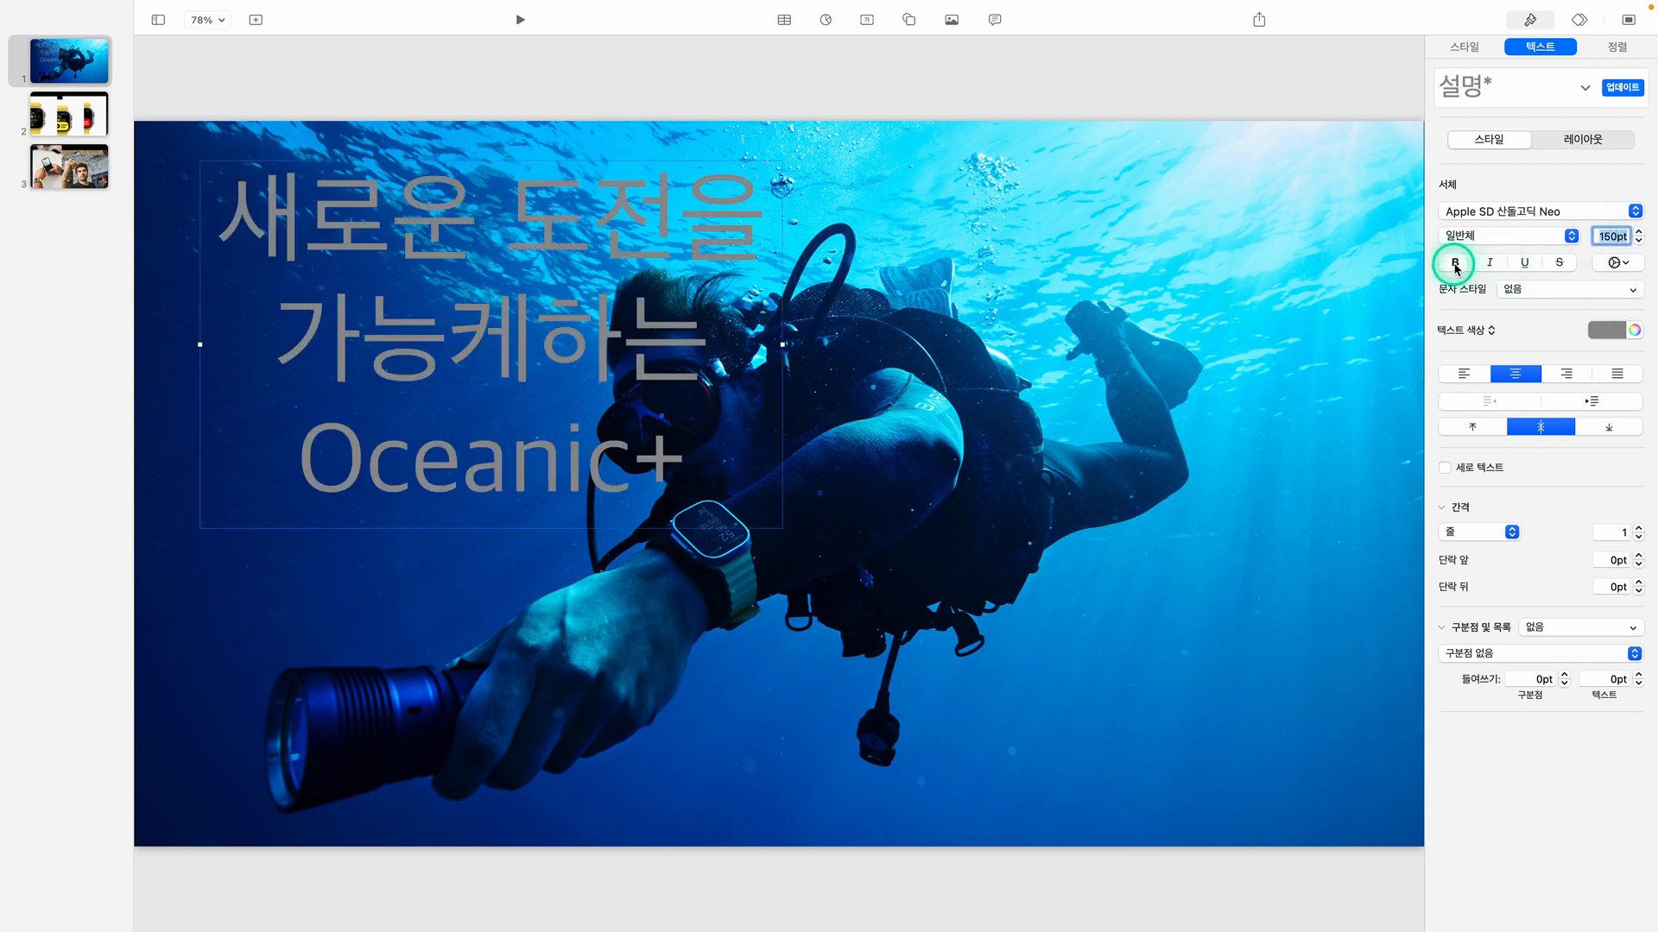
click(1456, 263)
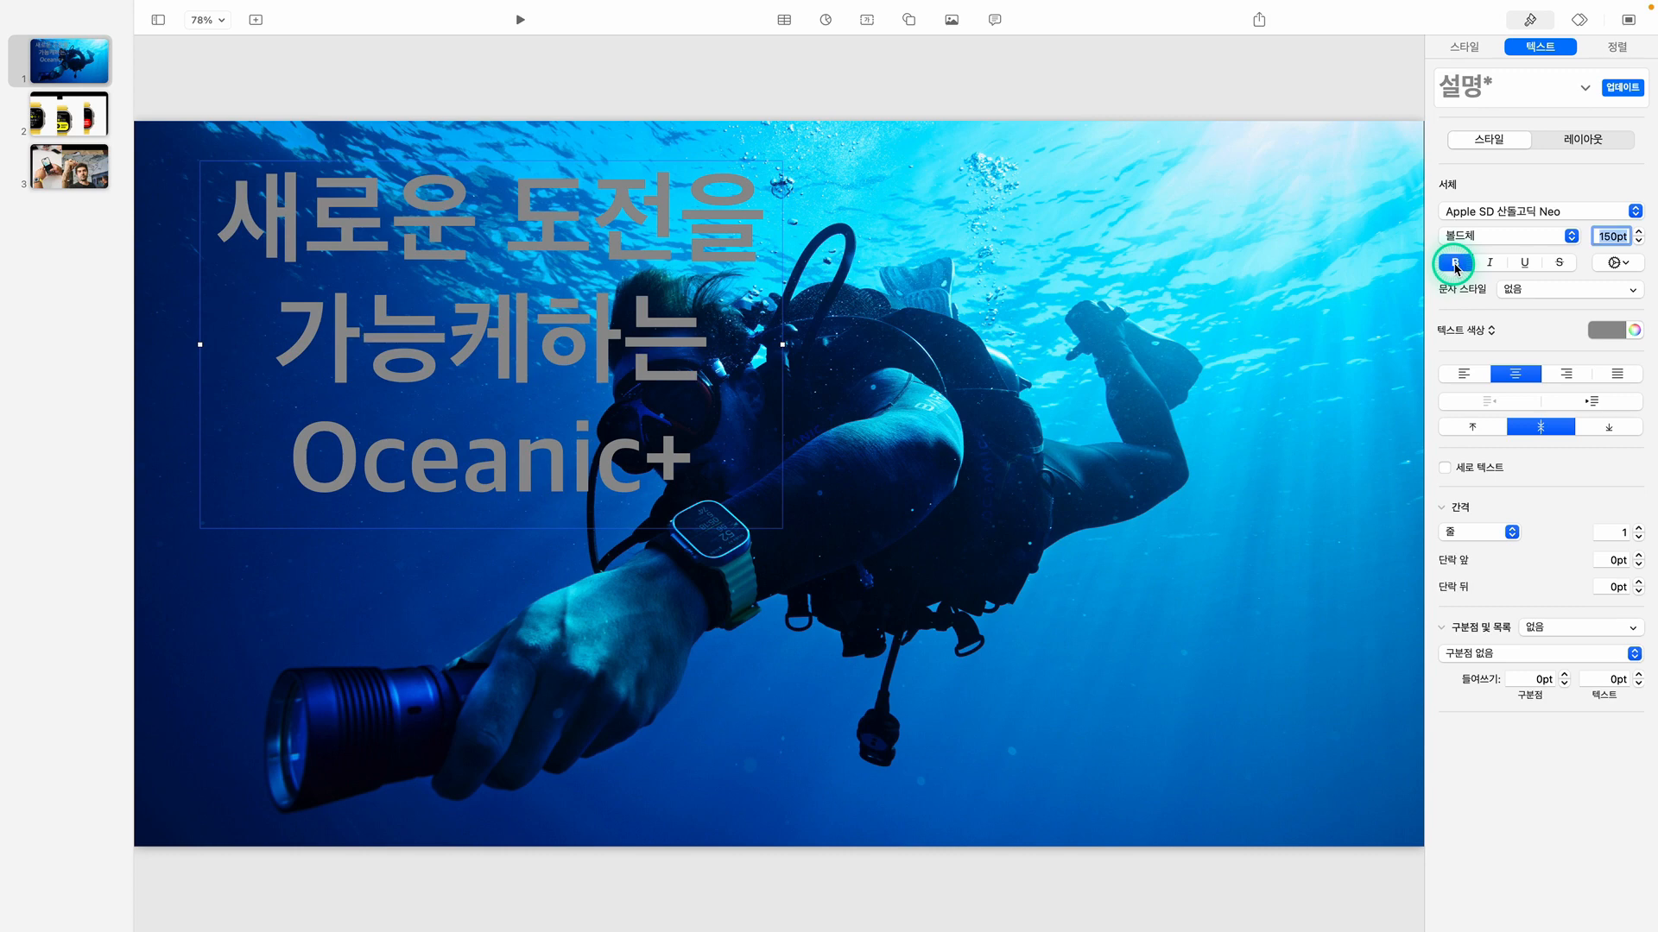
click(1638, 538)
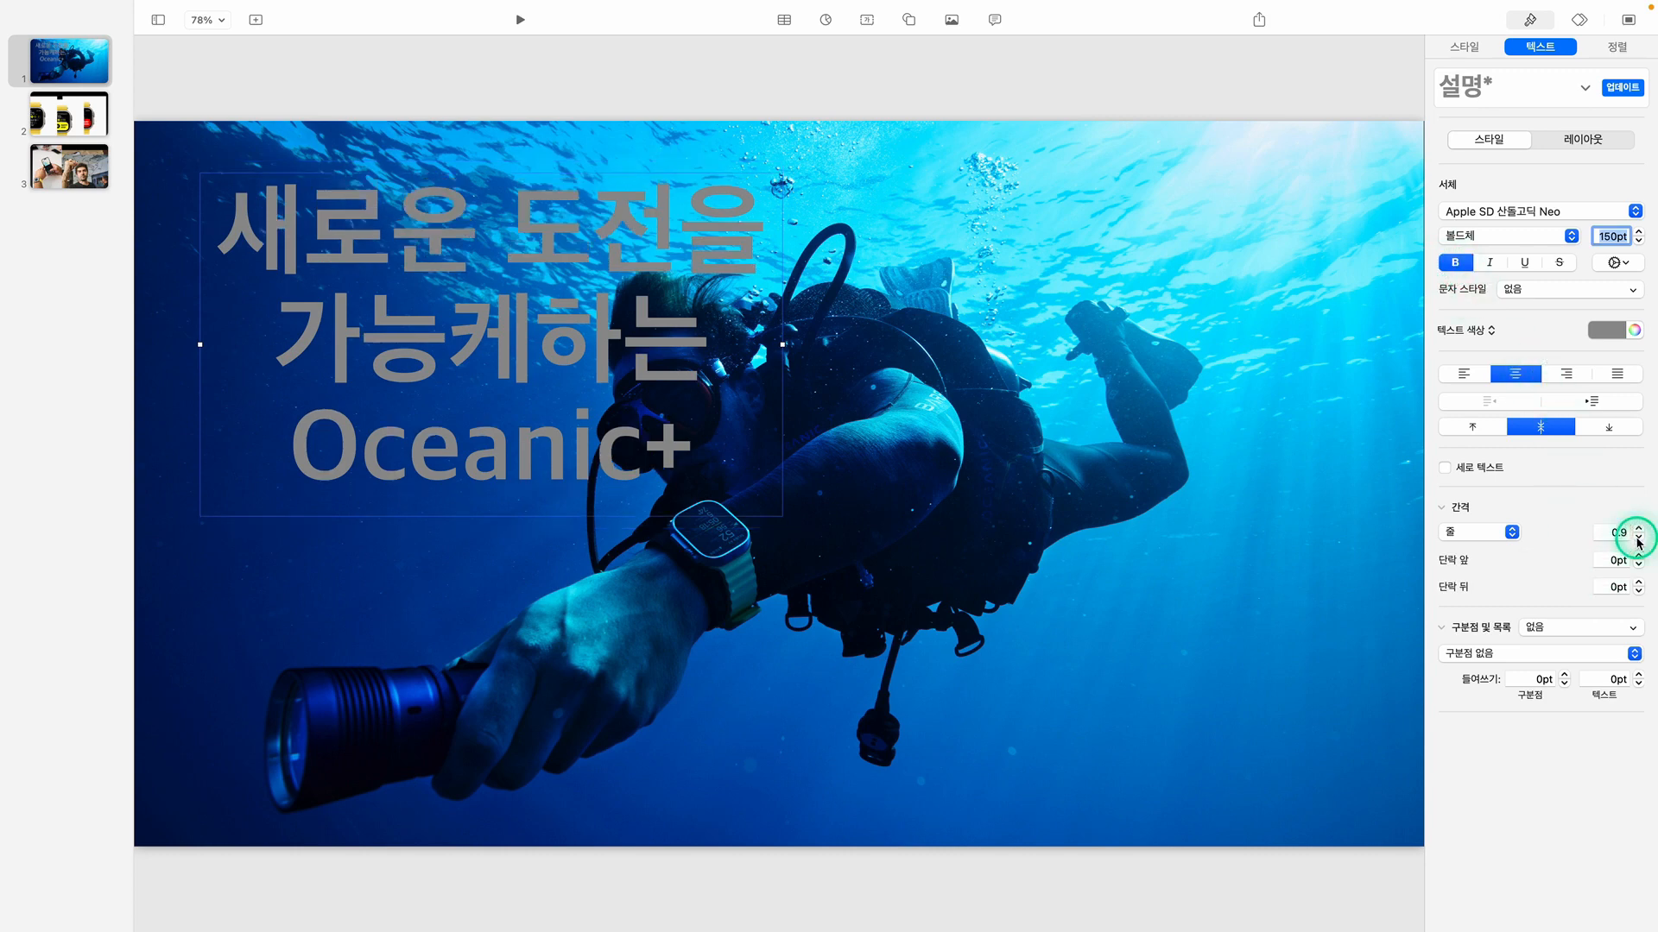
Reduce the title's line spacing to 0.8 and color its first line, "새로운 도전을", with the preset yellow
click(1639, 539)
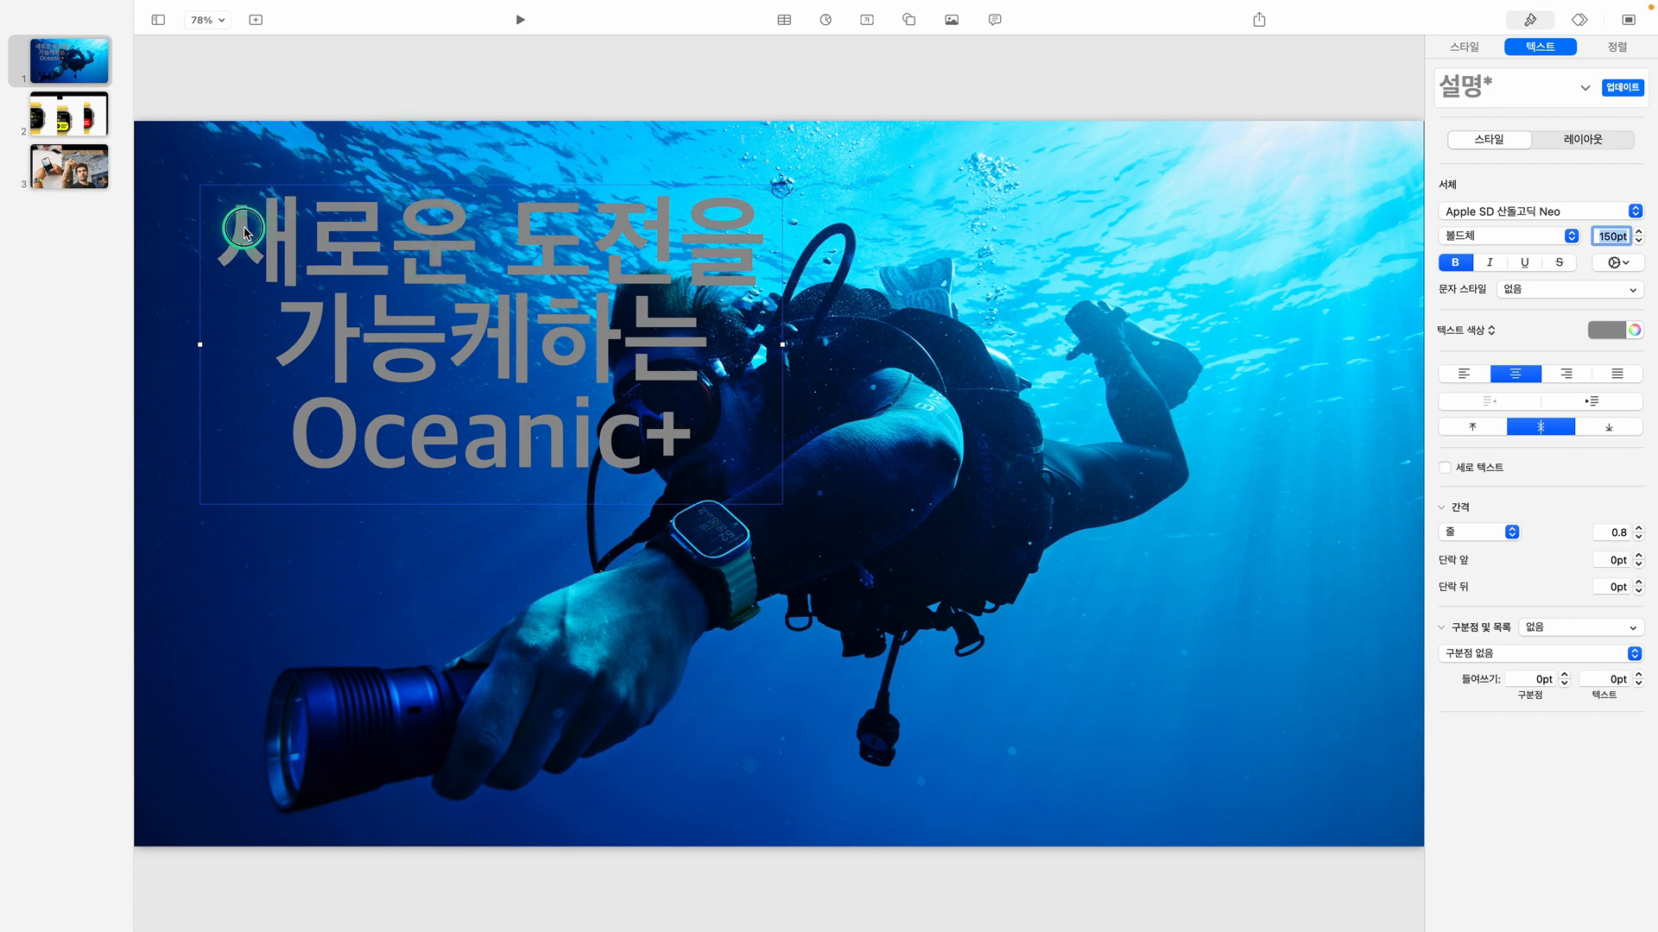
click(244, 230)
drag(241, 229, 756, 242)
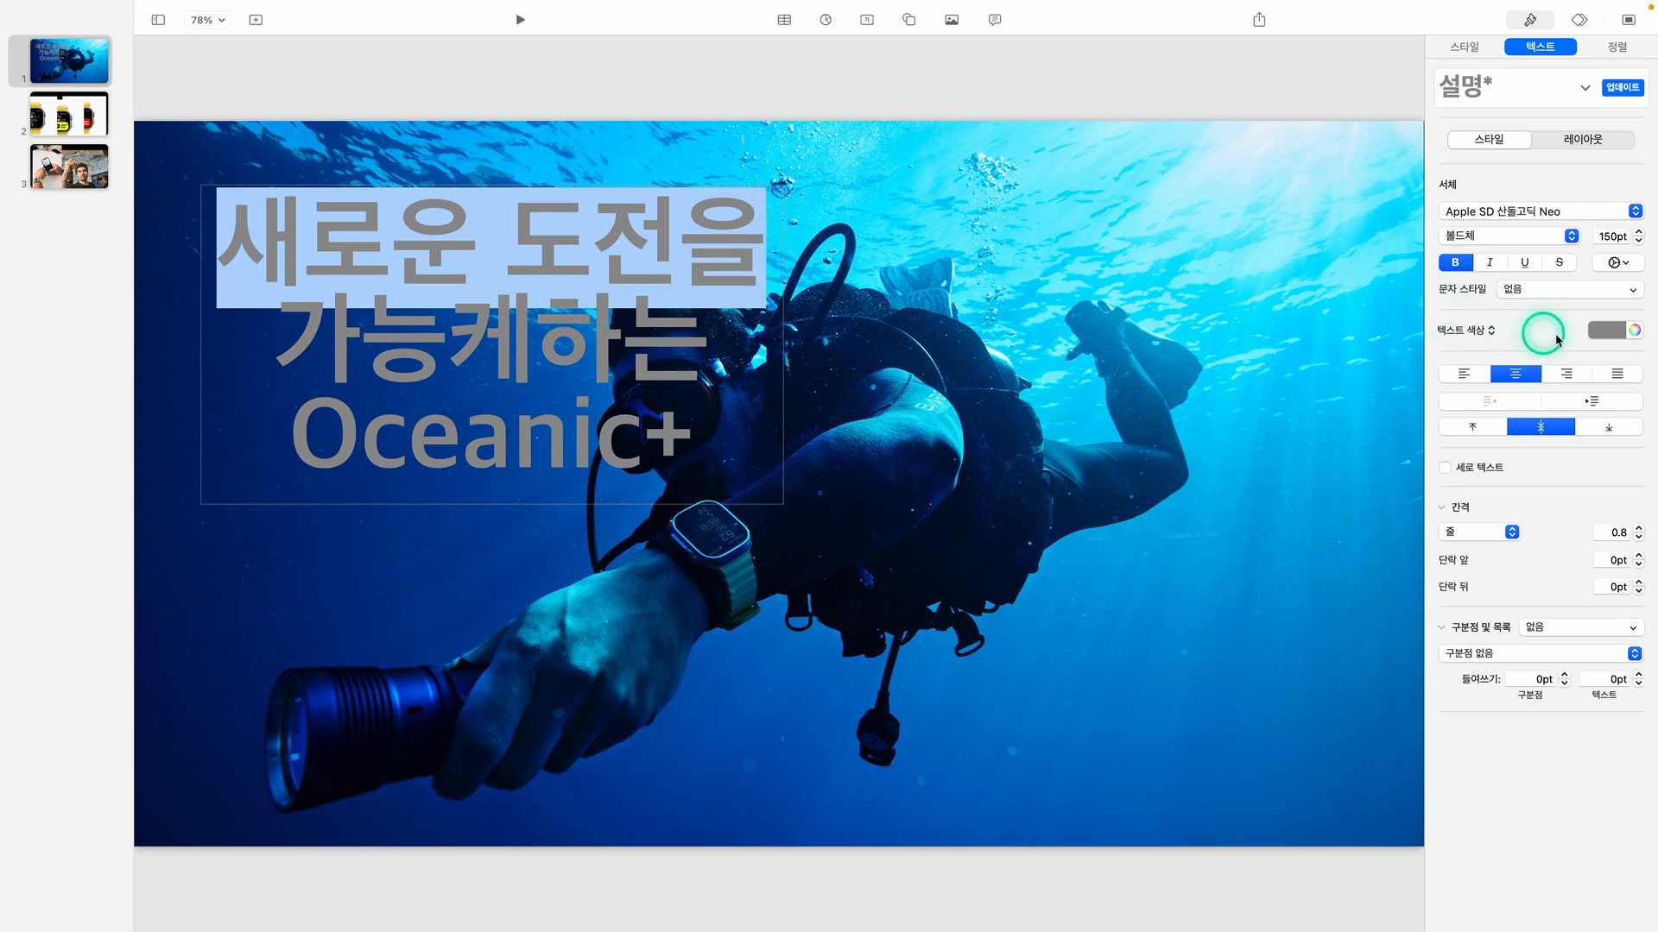
click(1606, 332)
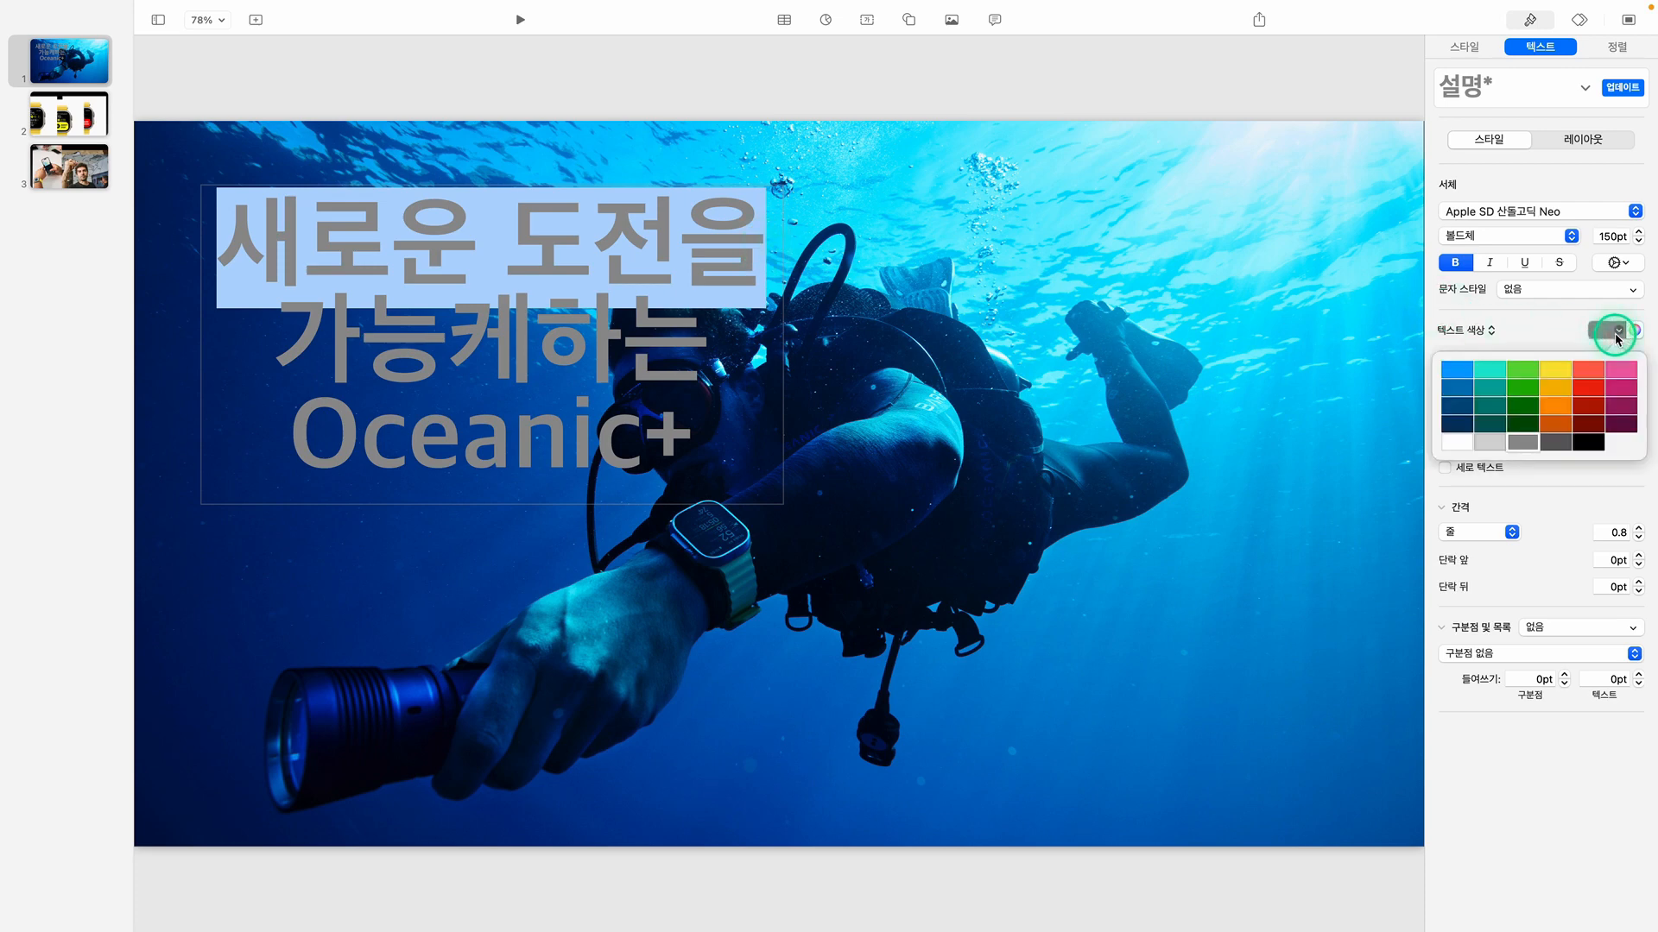
click(1552, 372)
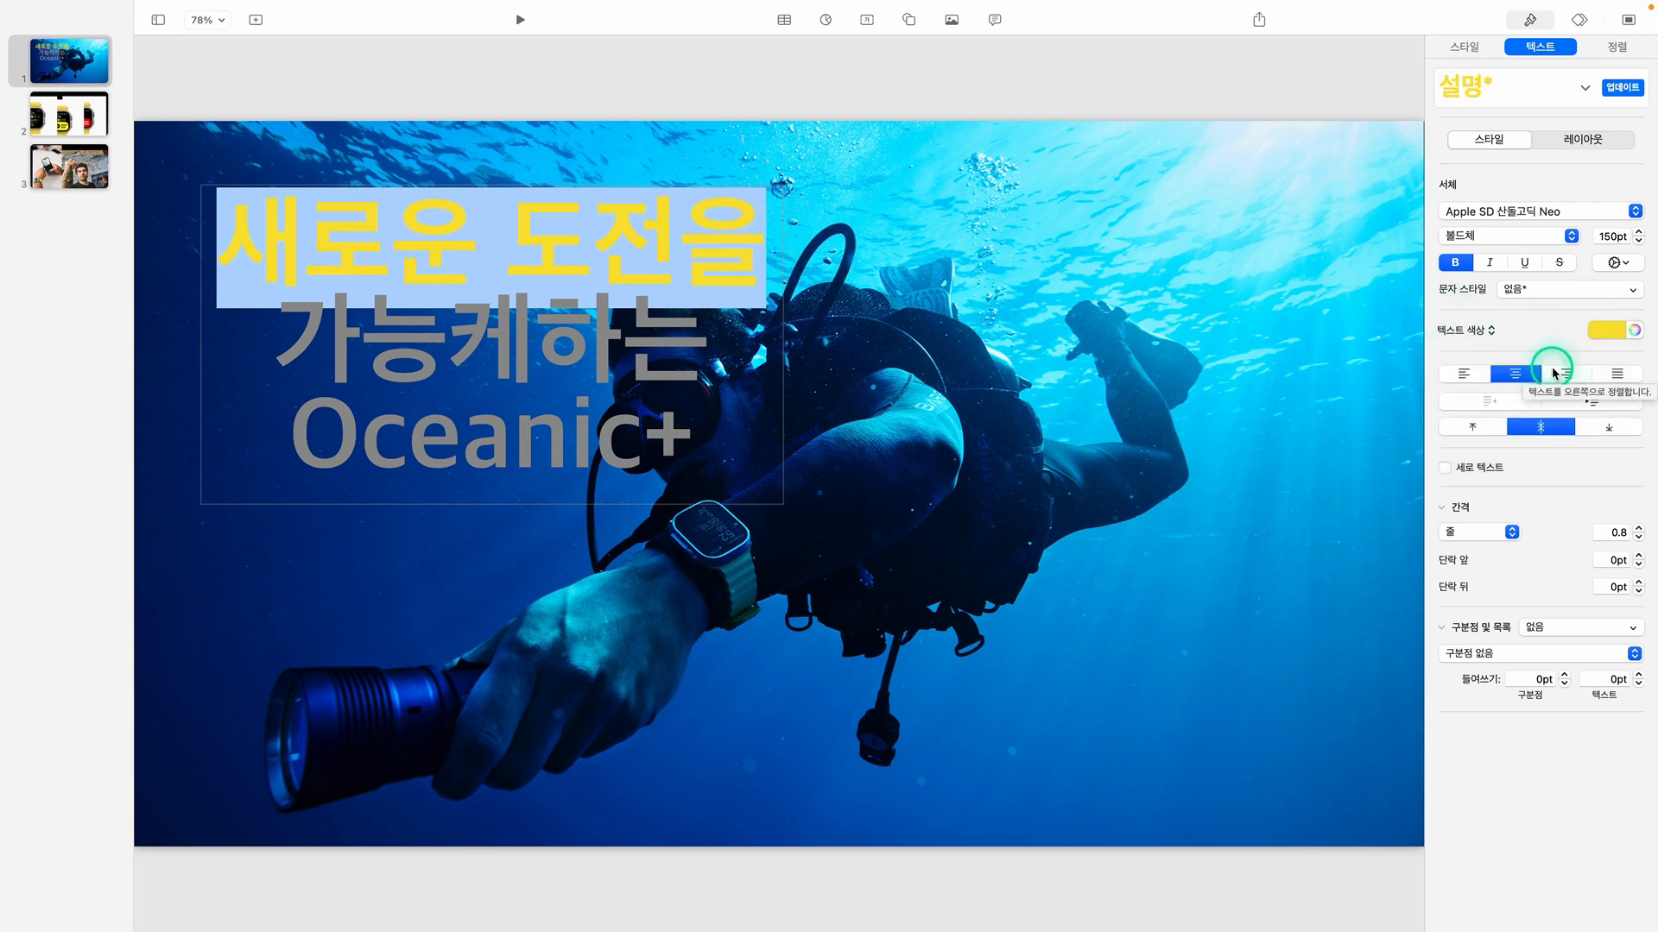
Change the color of the title's first line to 레몬색 from the Apple color palette
click(1634, 331)
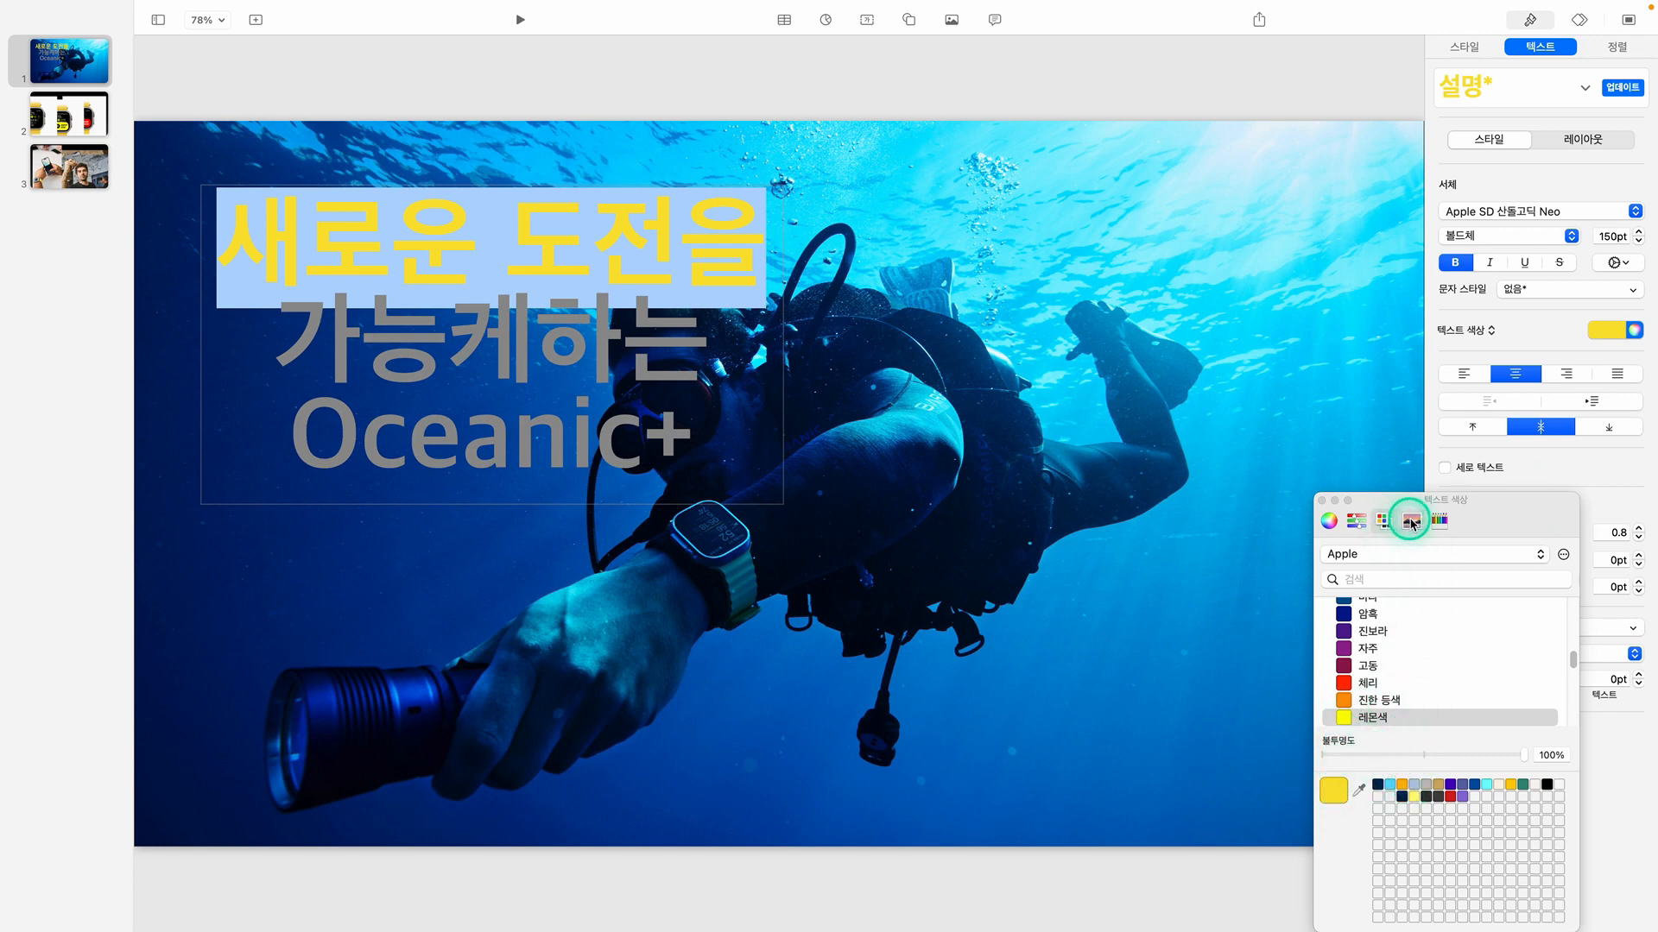
click(1413, 523)
click(1438, 520)
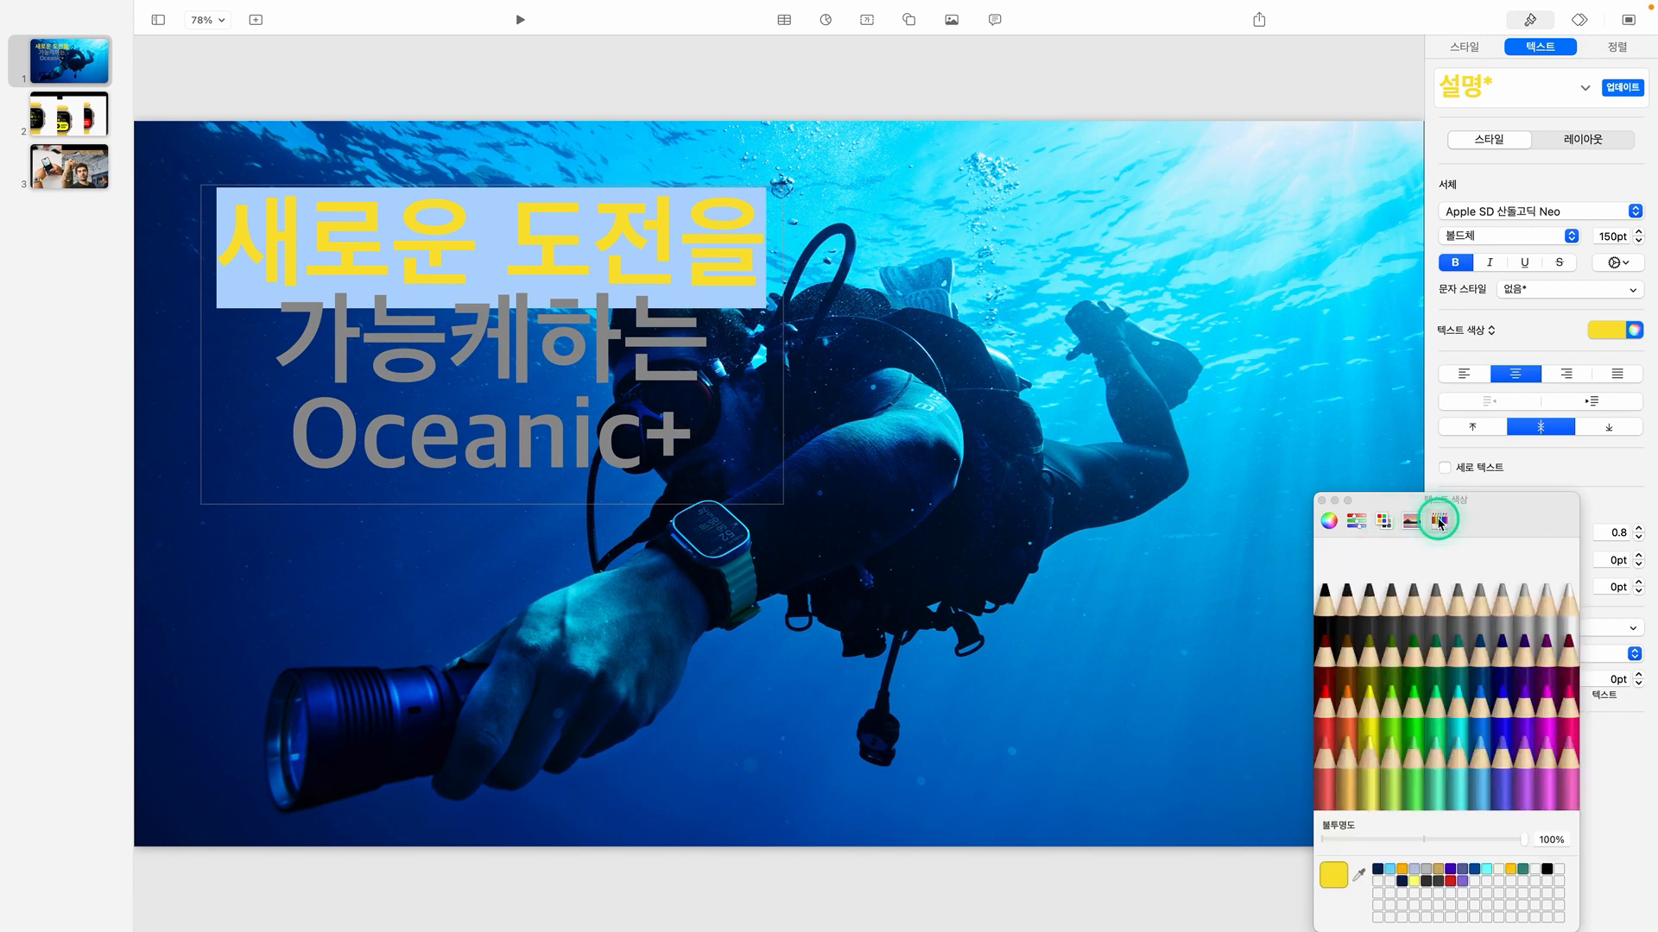
click(1381, 523)
scroll(1399, 660, down, 5)
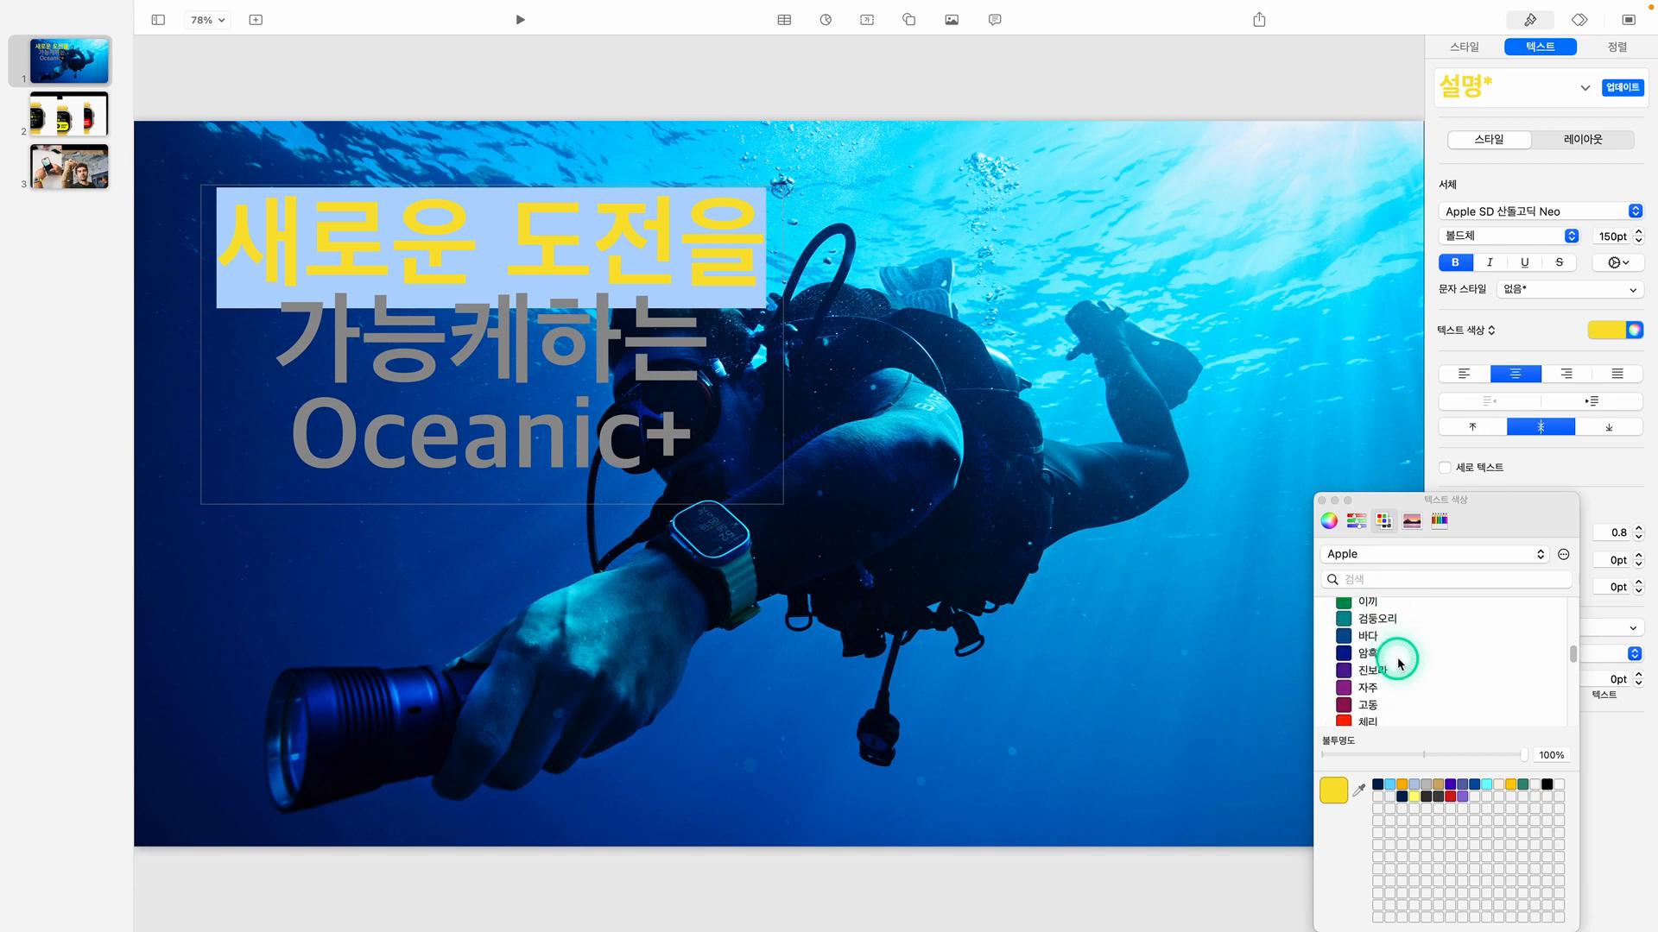
scroll(1400, 663, down, 3)
click(1367, 678)
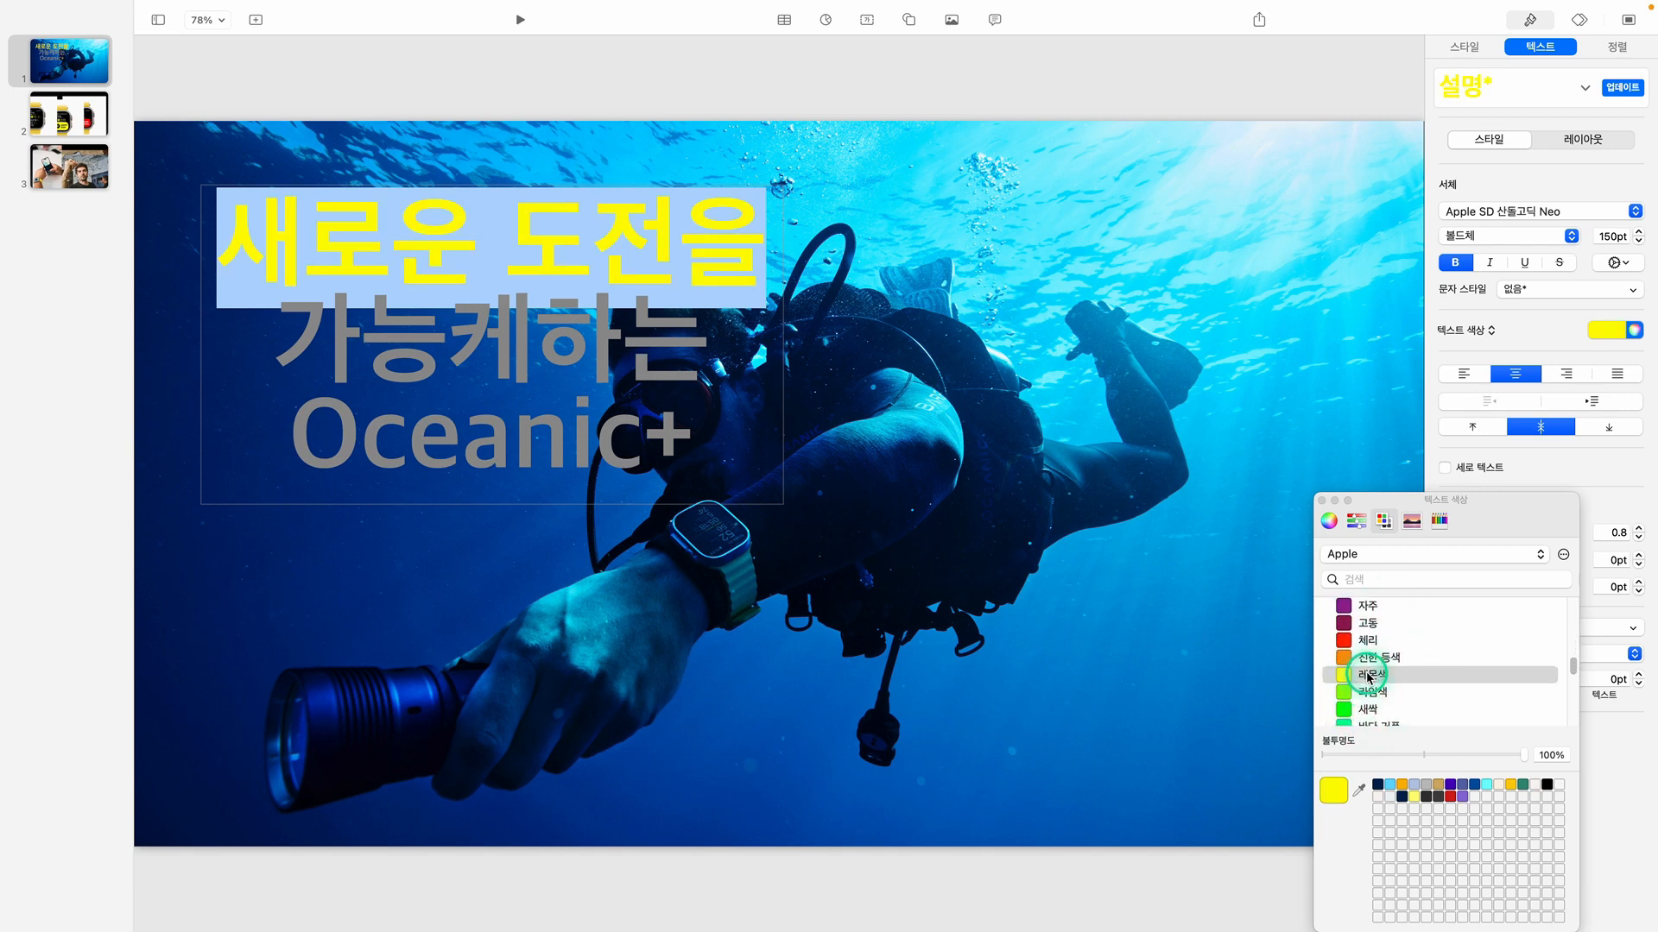
Color the title line "가능케하는" white and close the color picker window
click(568, 361)
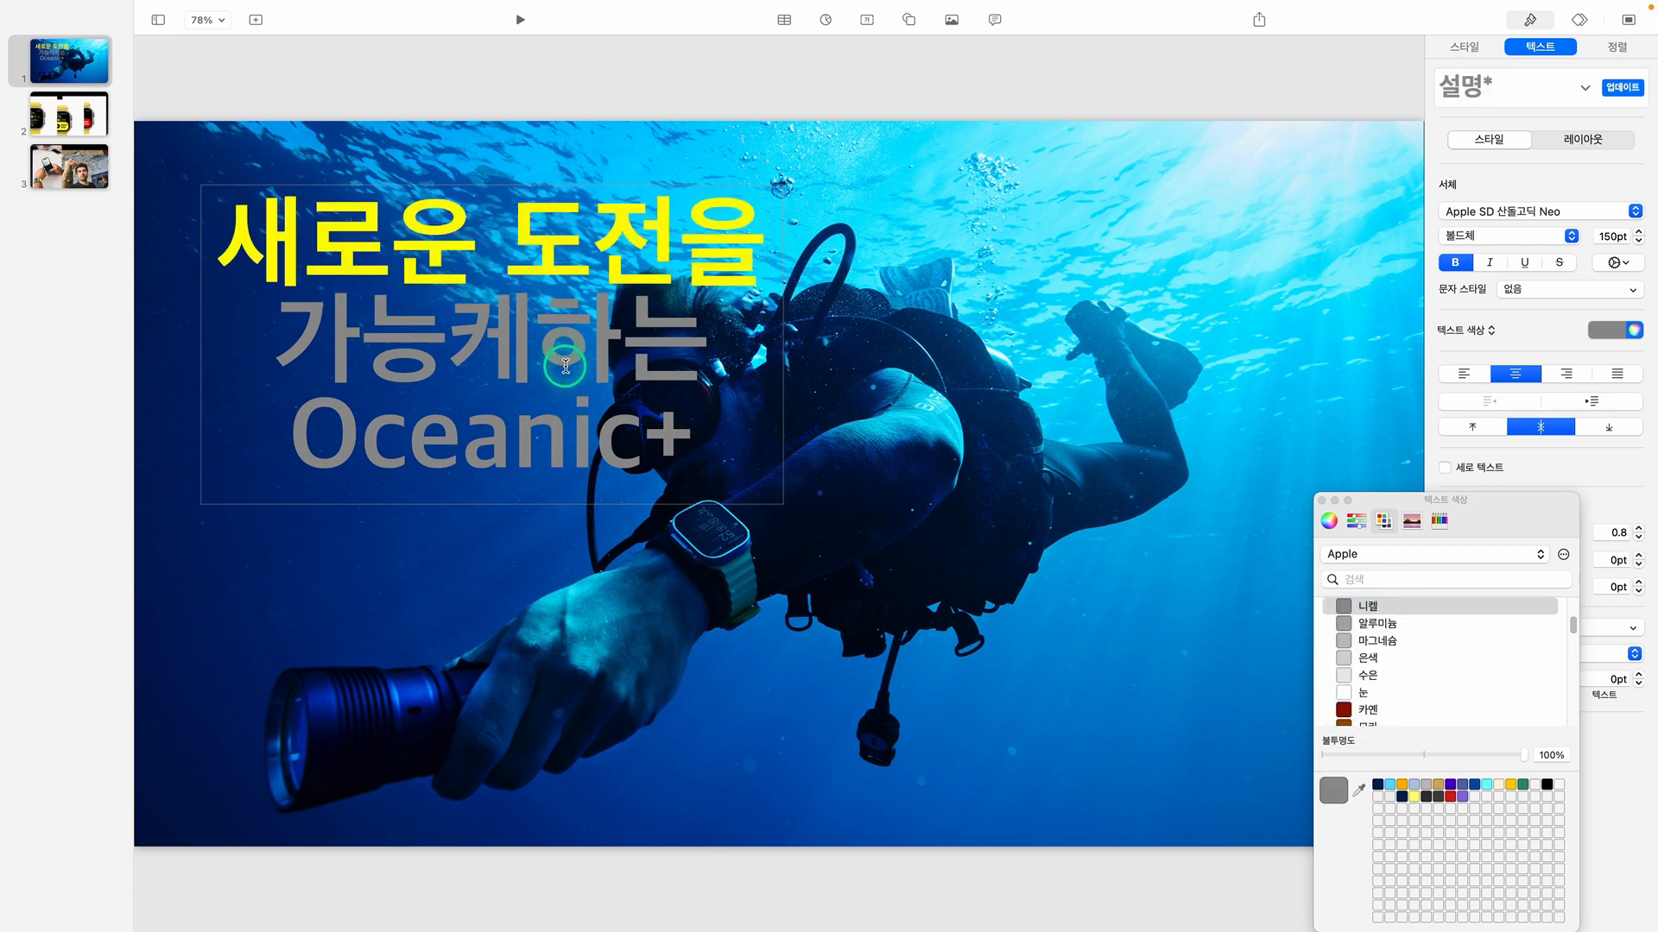
drag(278, 337, 773, 346)
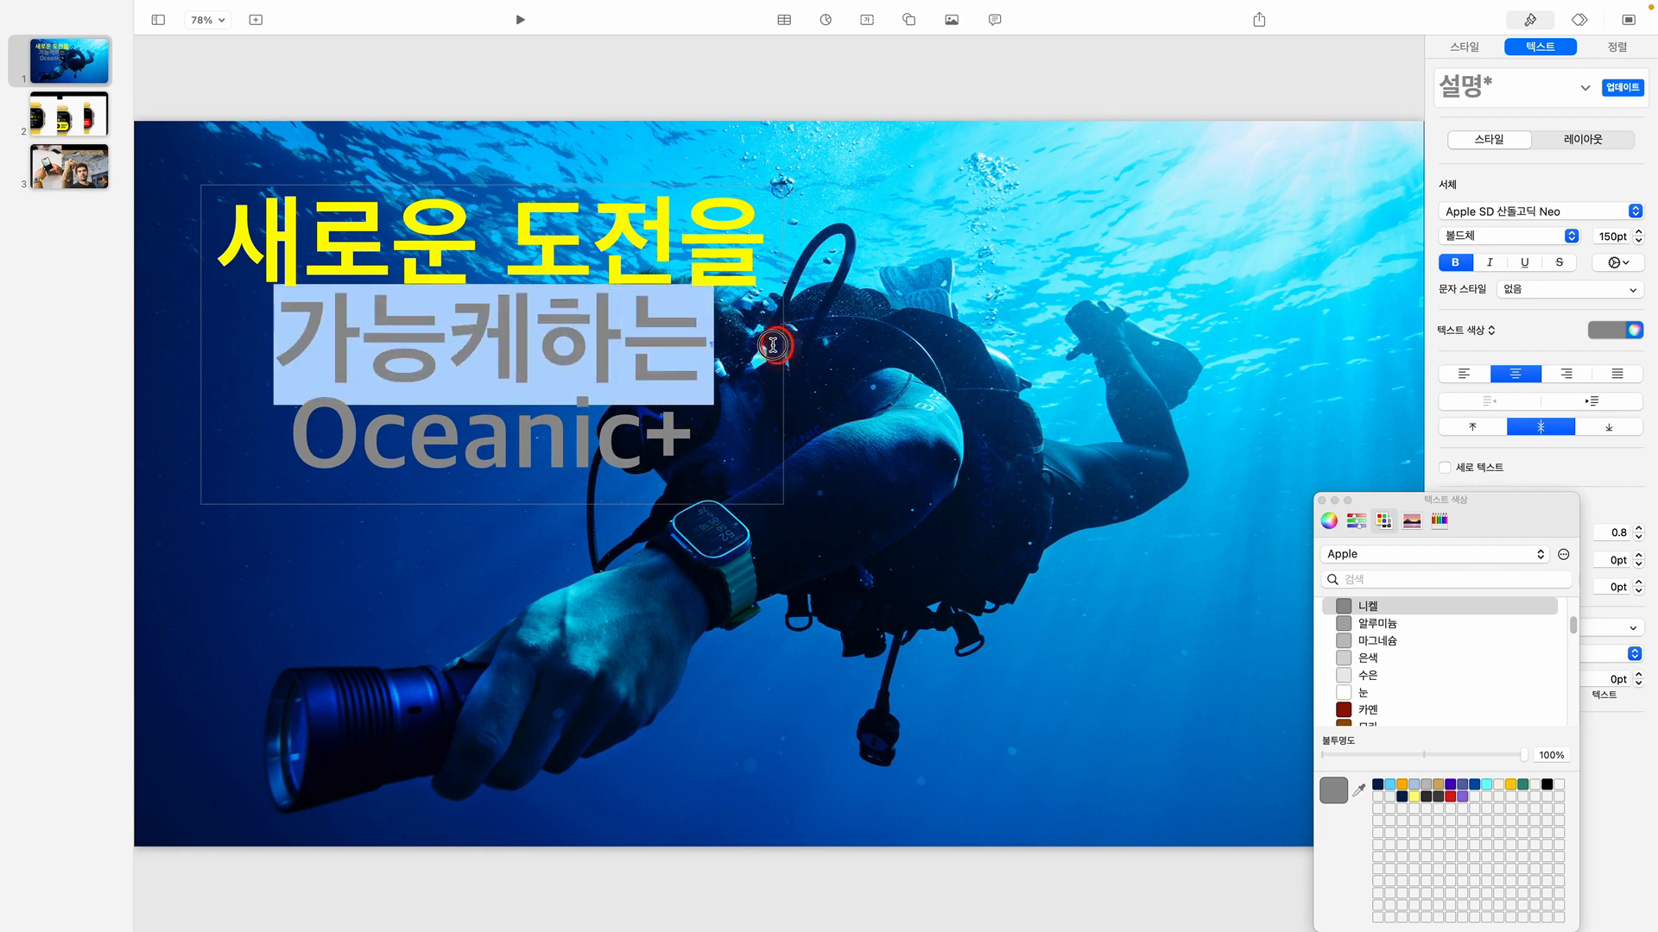
click(1476, 48)
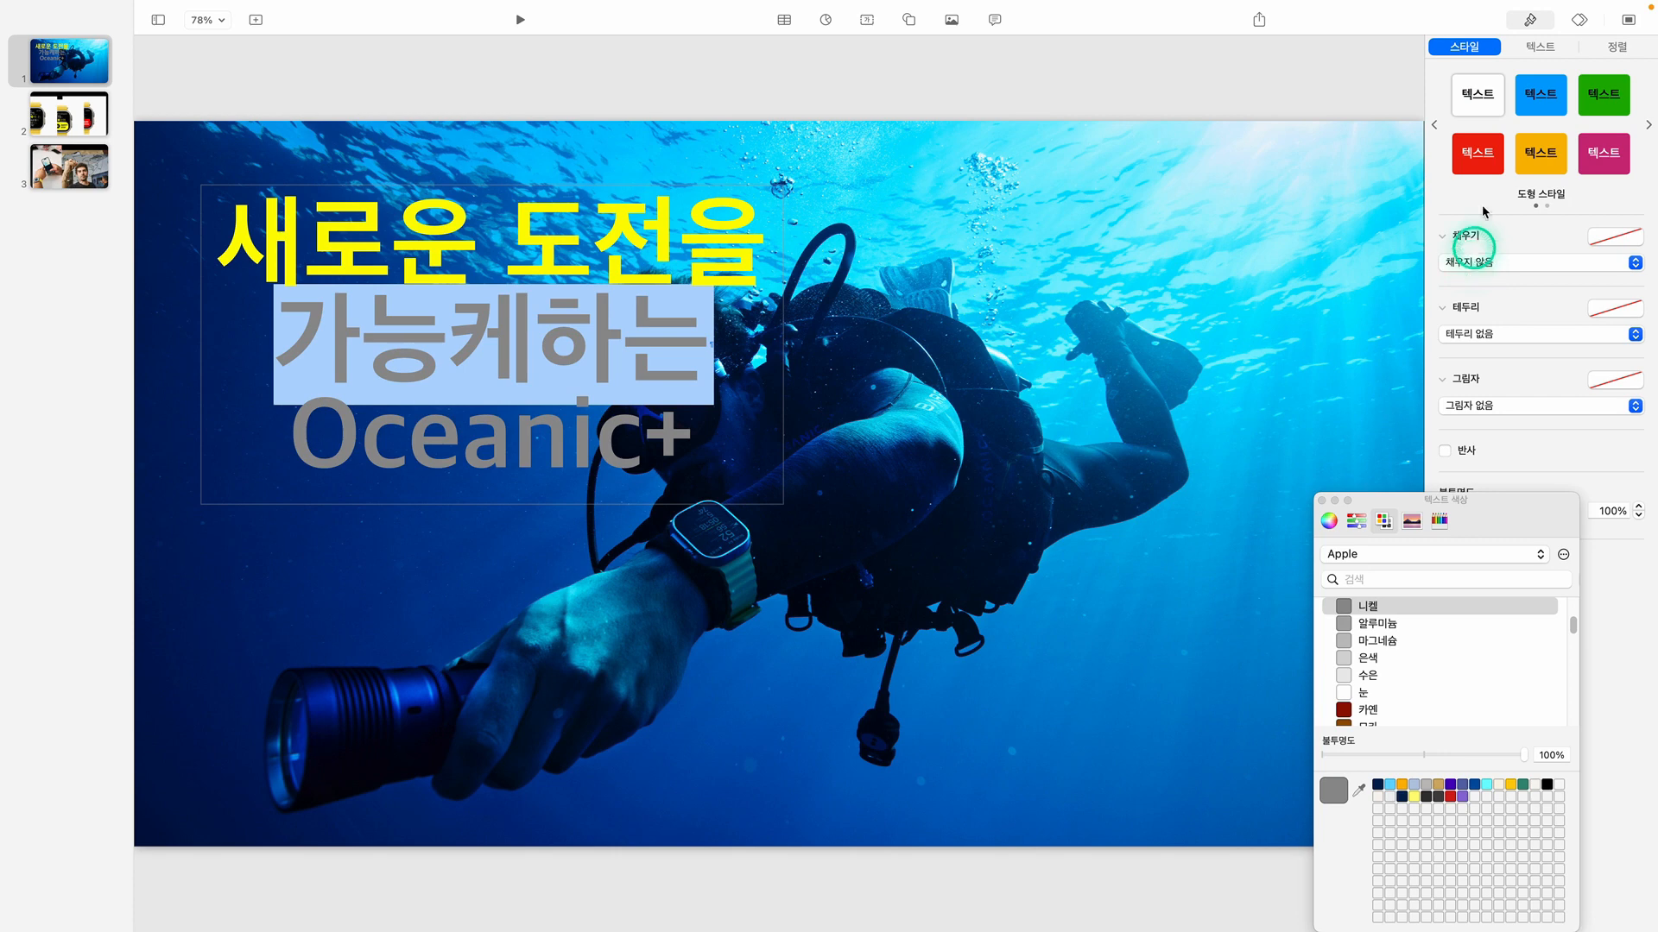
click(1539, 47)
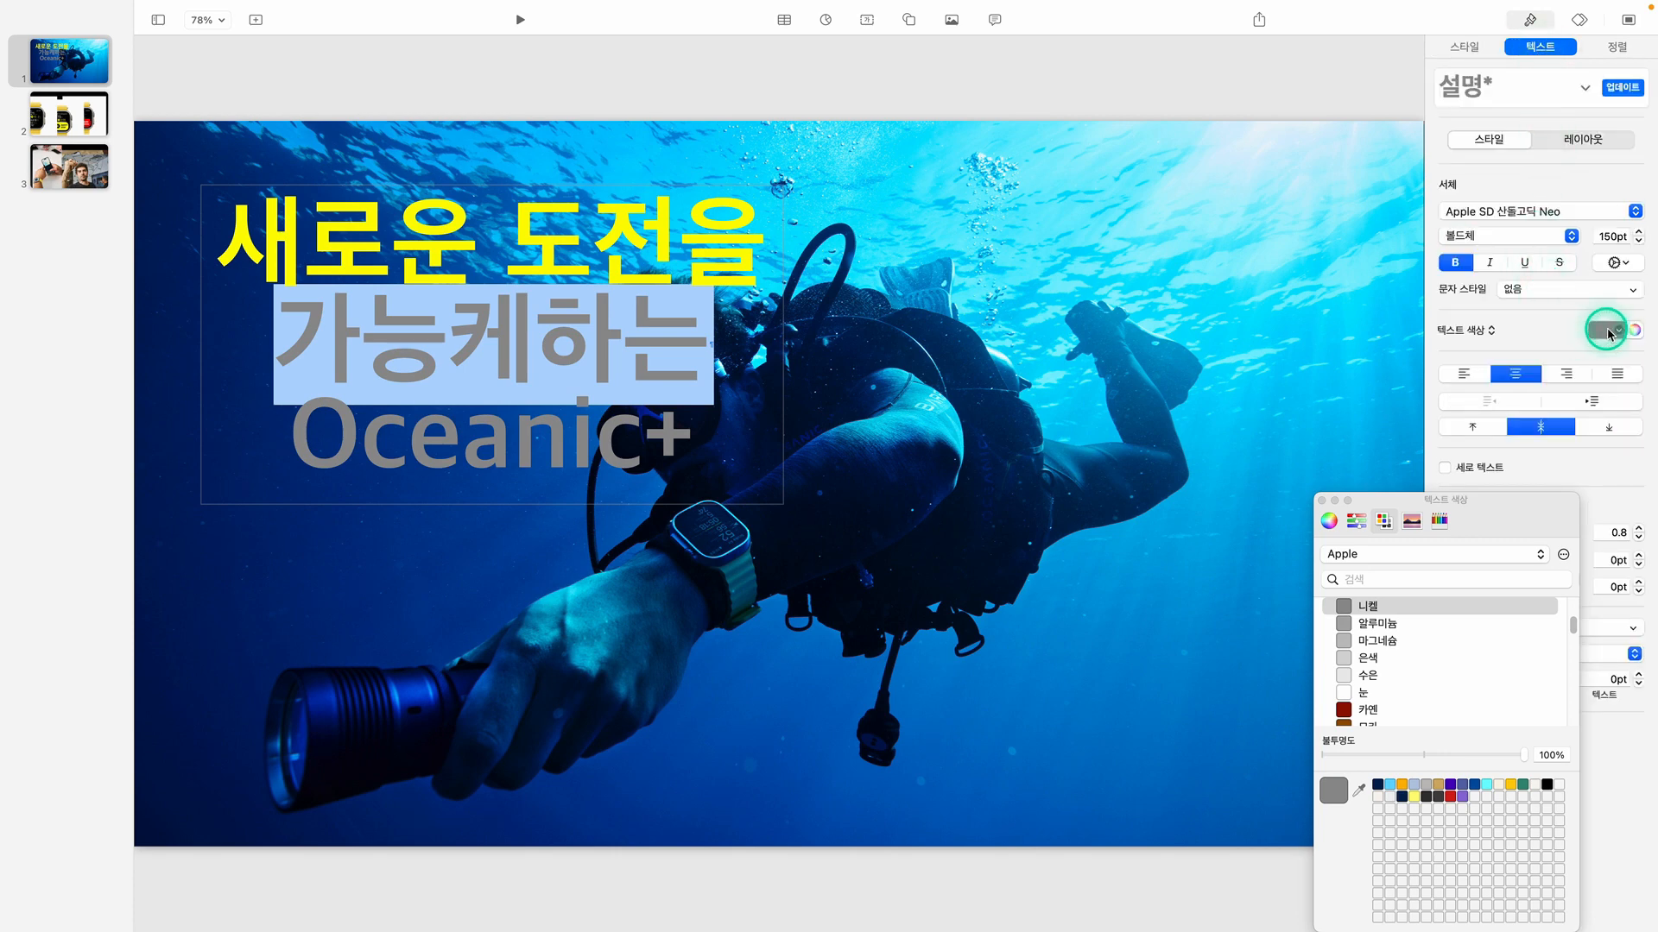
click(1606, 331)
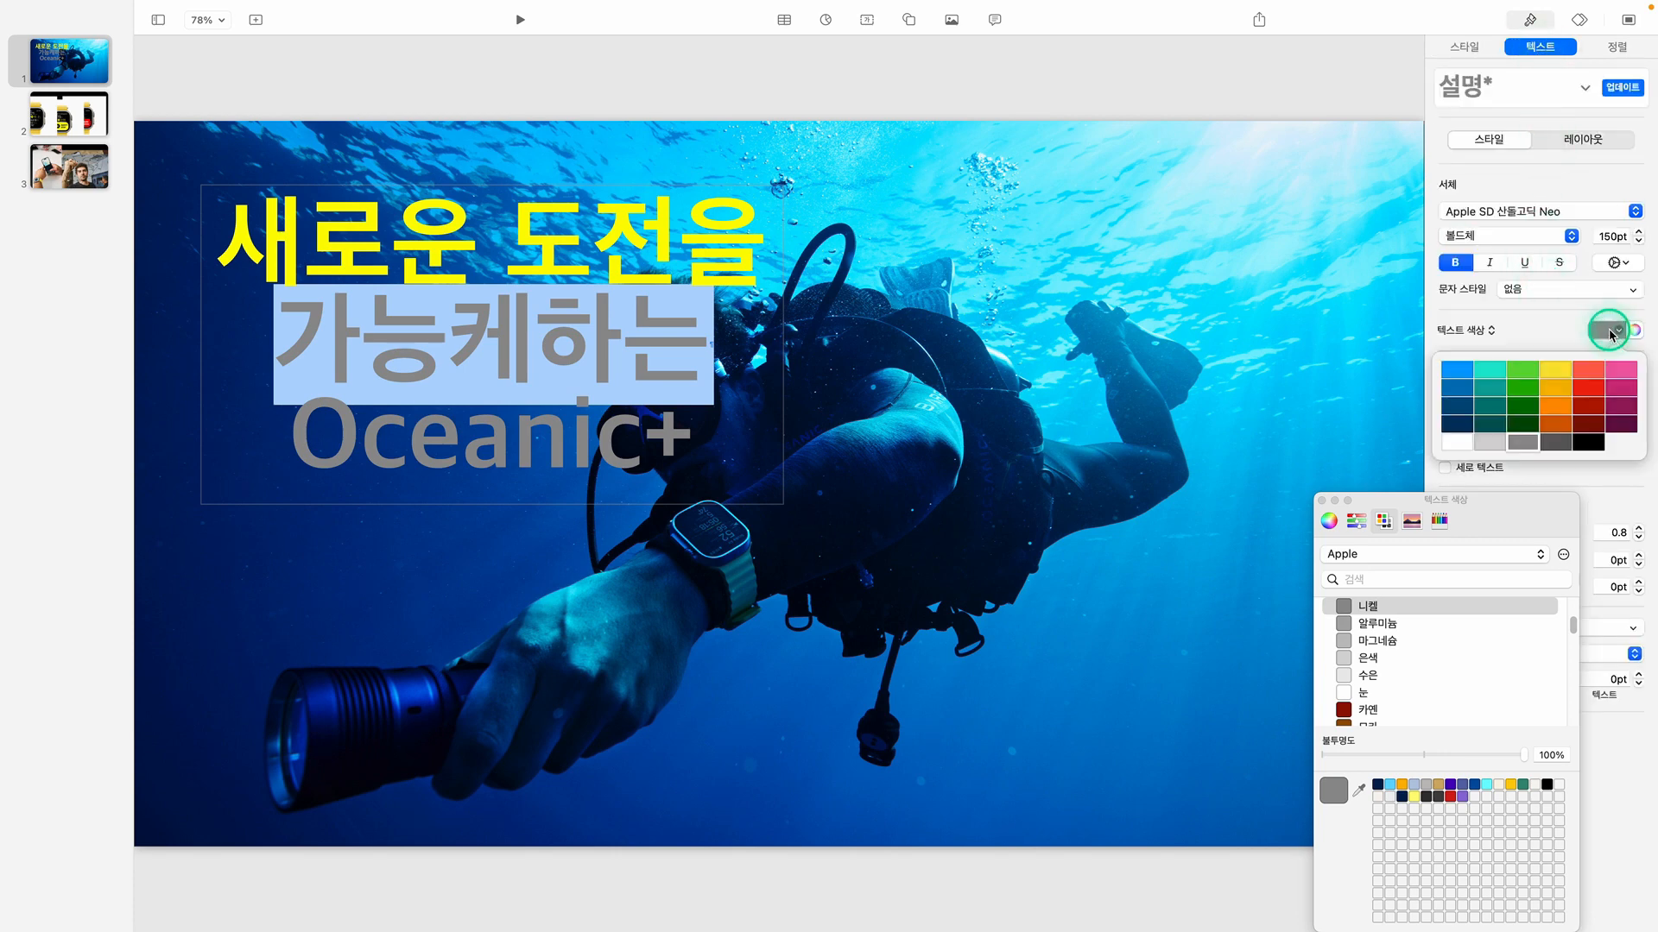
click(1464, 446)
click(1323, 501)
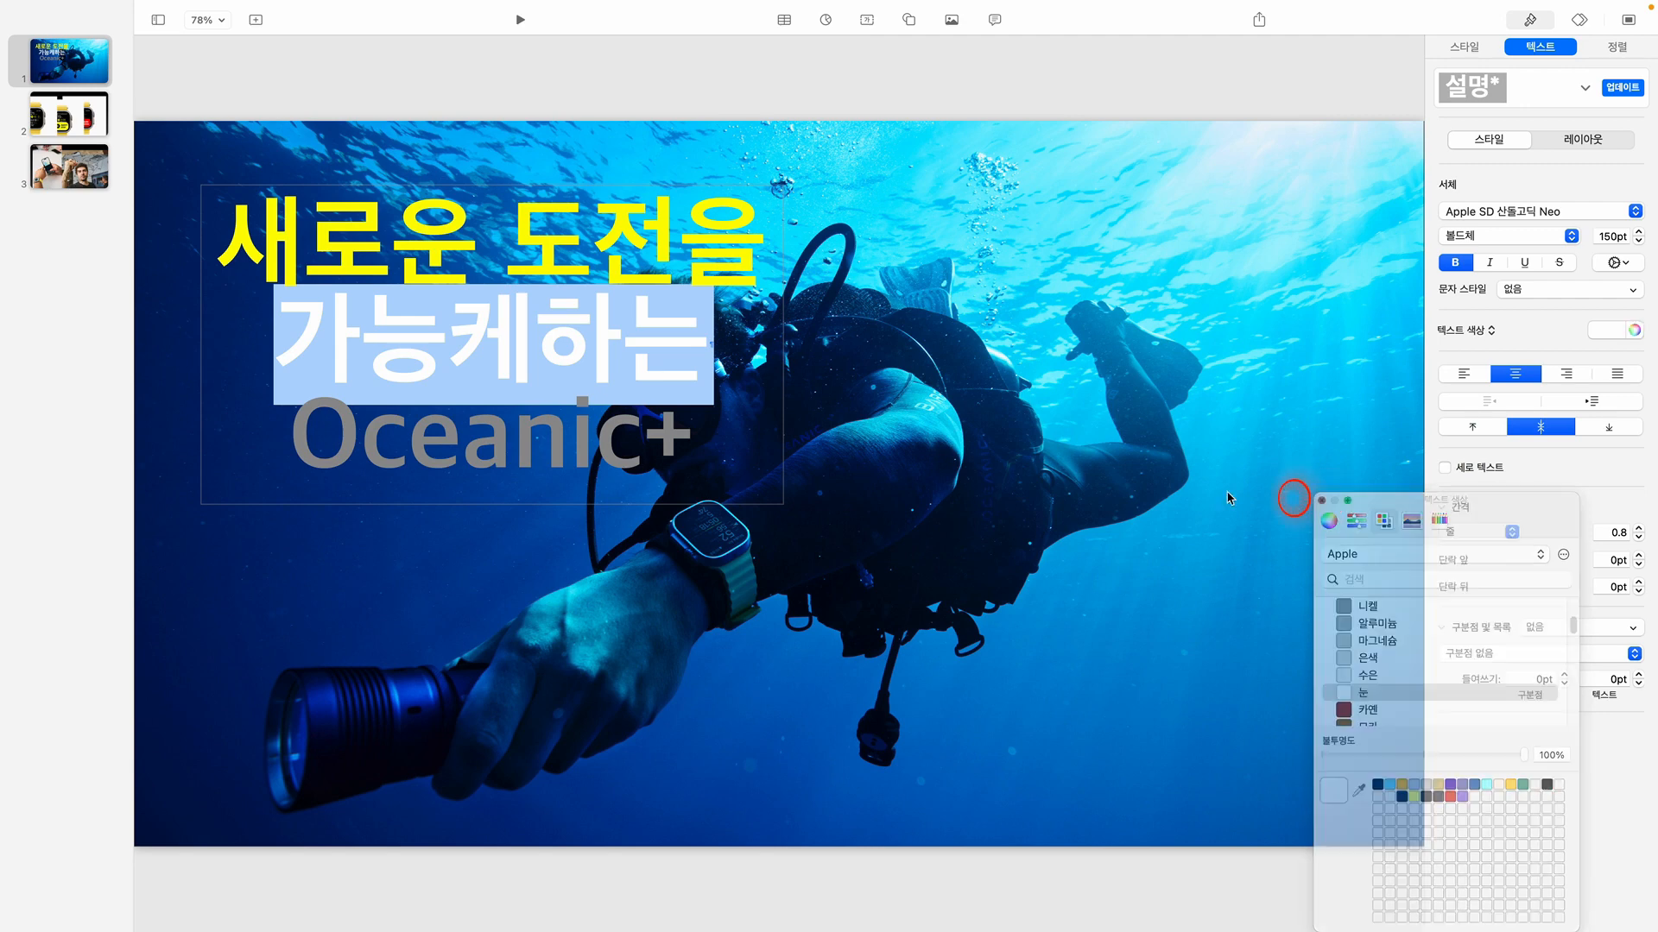
Color the title line "Oceanic+" bright blue and deselect the text box
click(296, 431)
drag(297, 432, 706, 414)
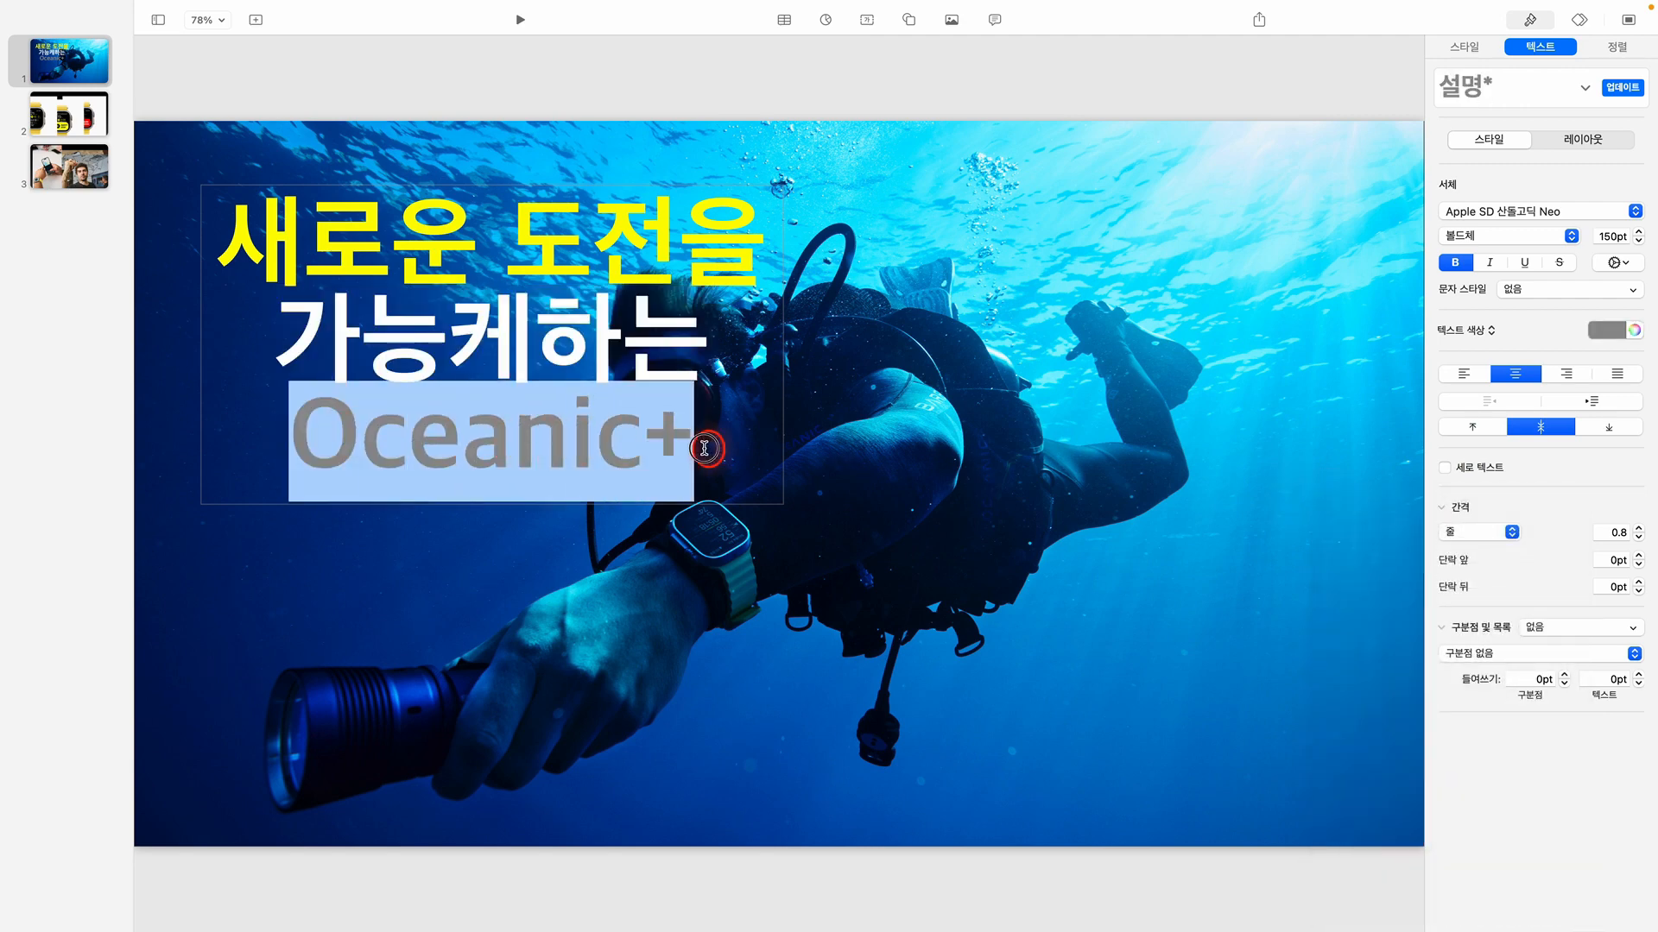
click(1617, 333)
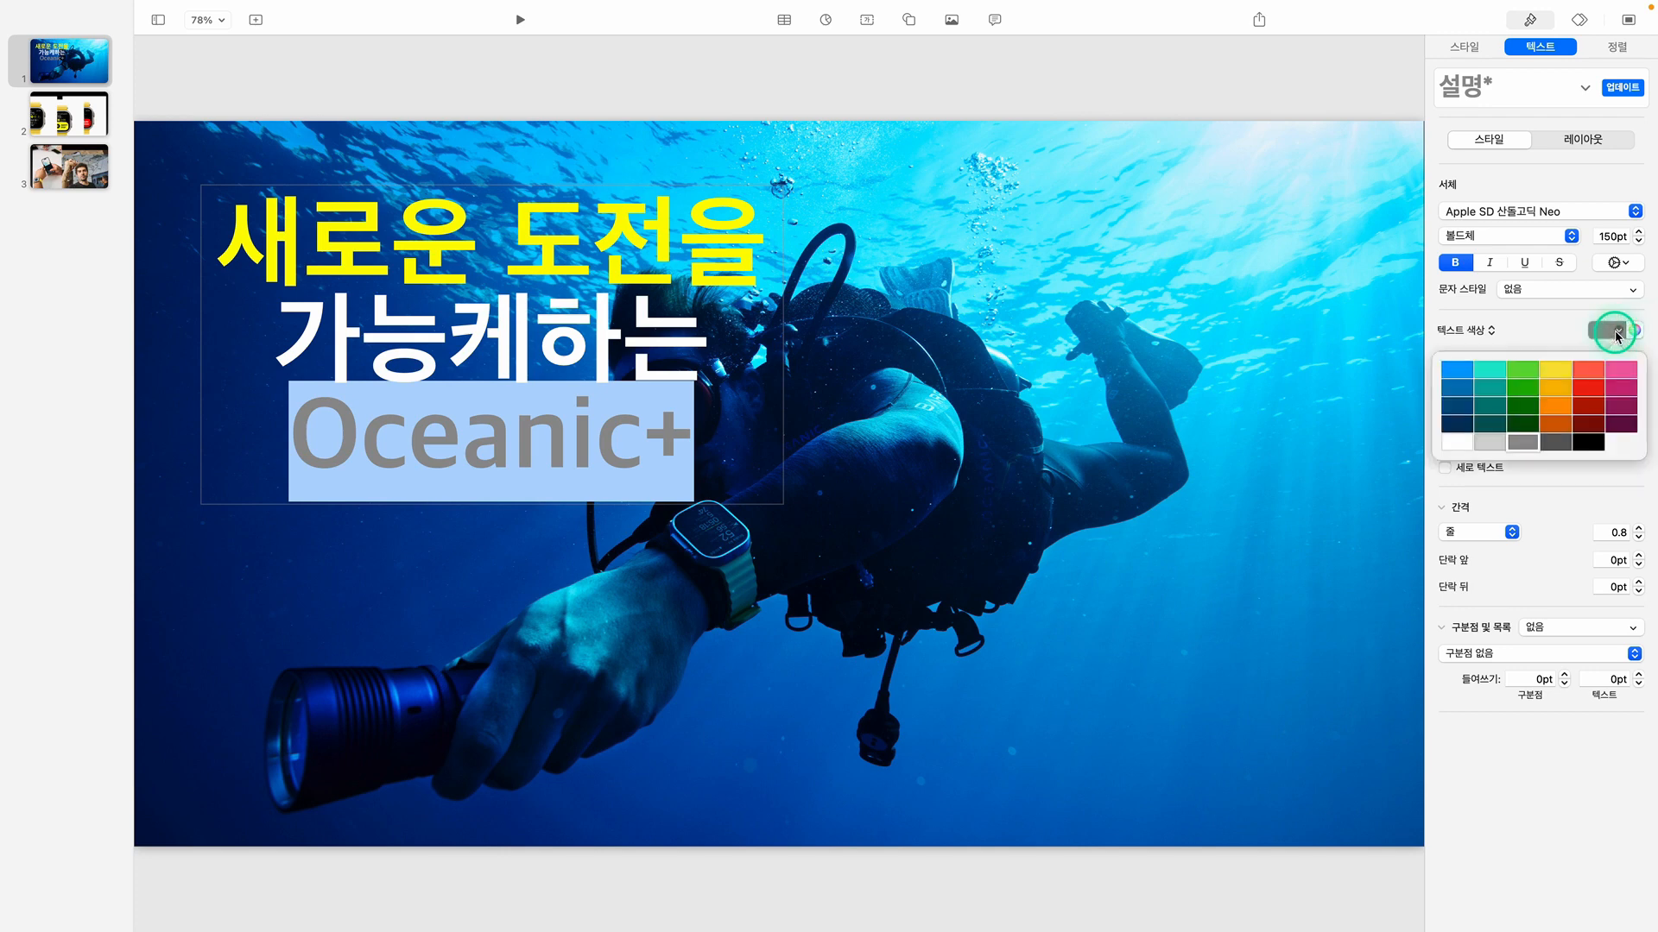
click(1459, 376)
click(1105, 402)
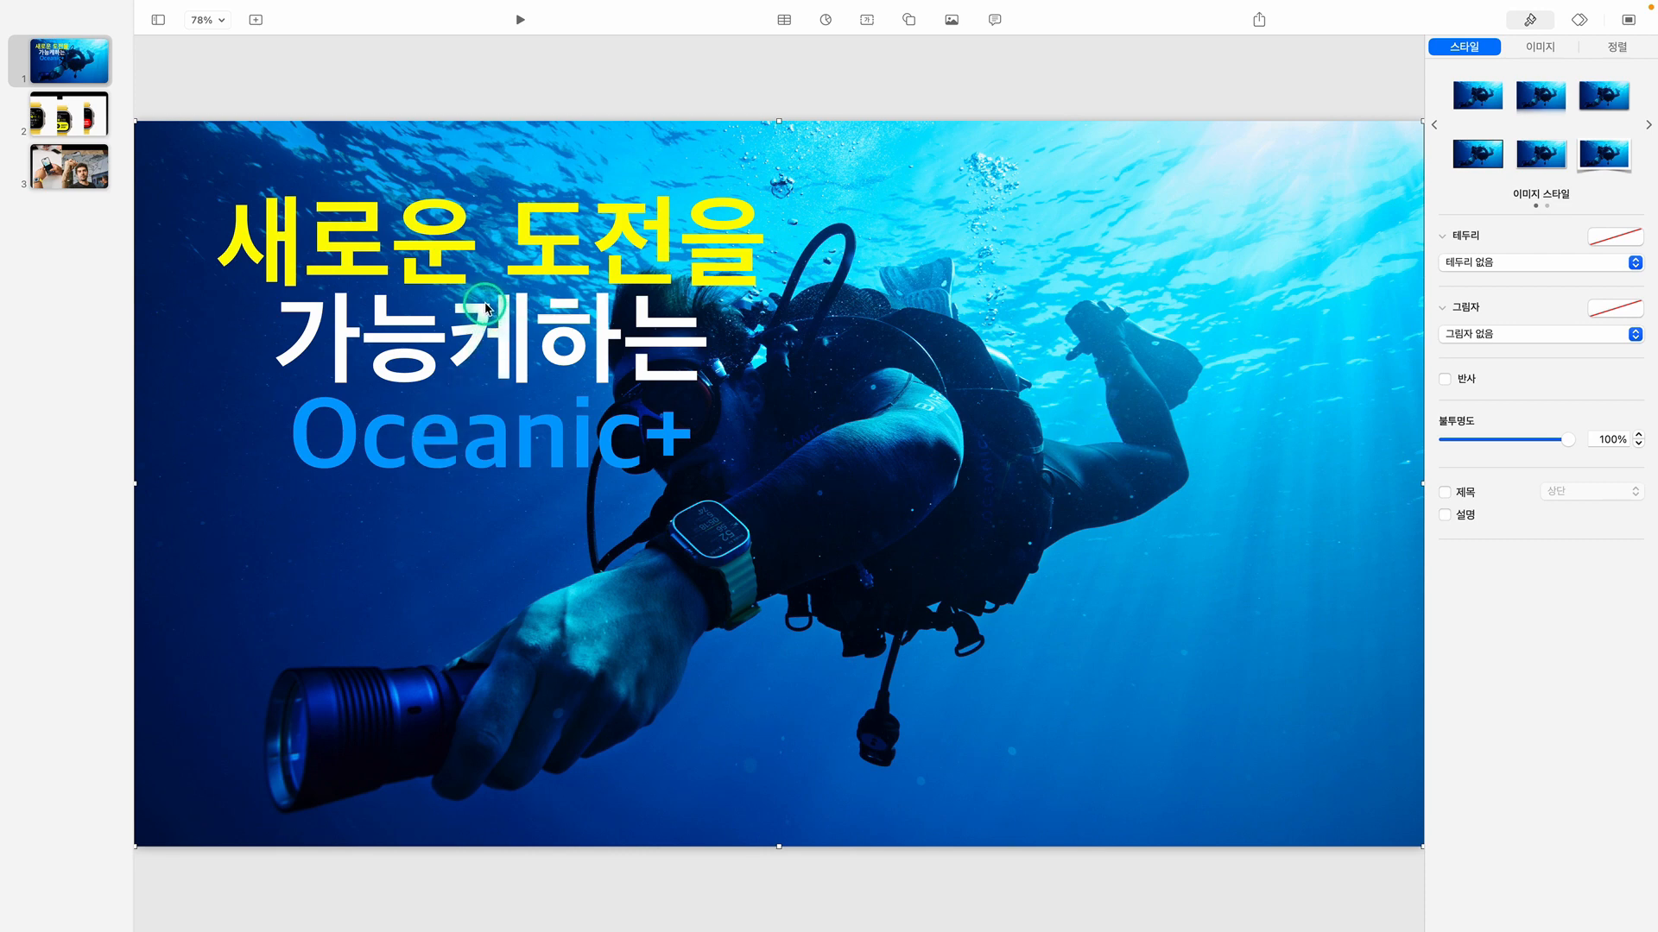
click(338, 79)
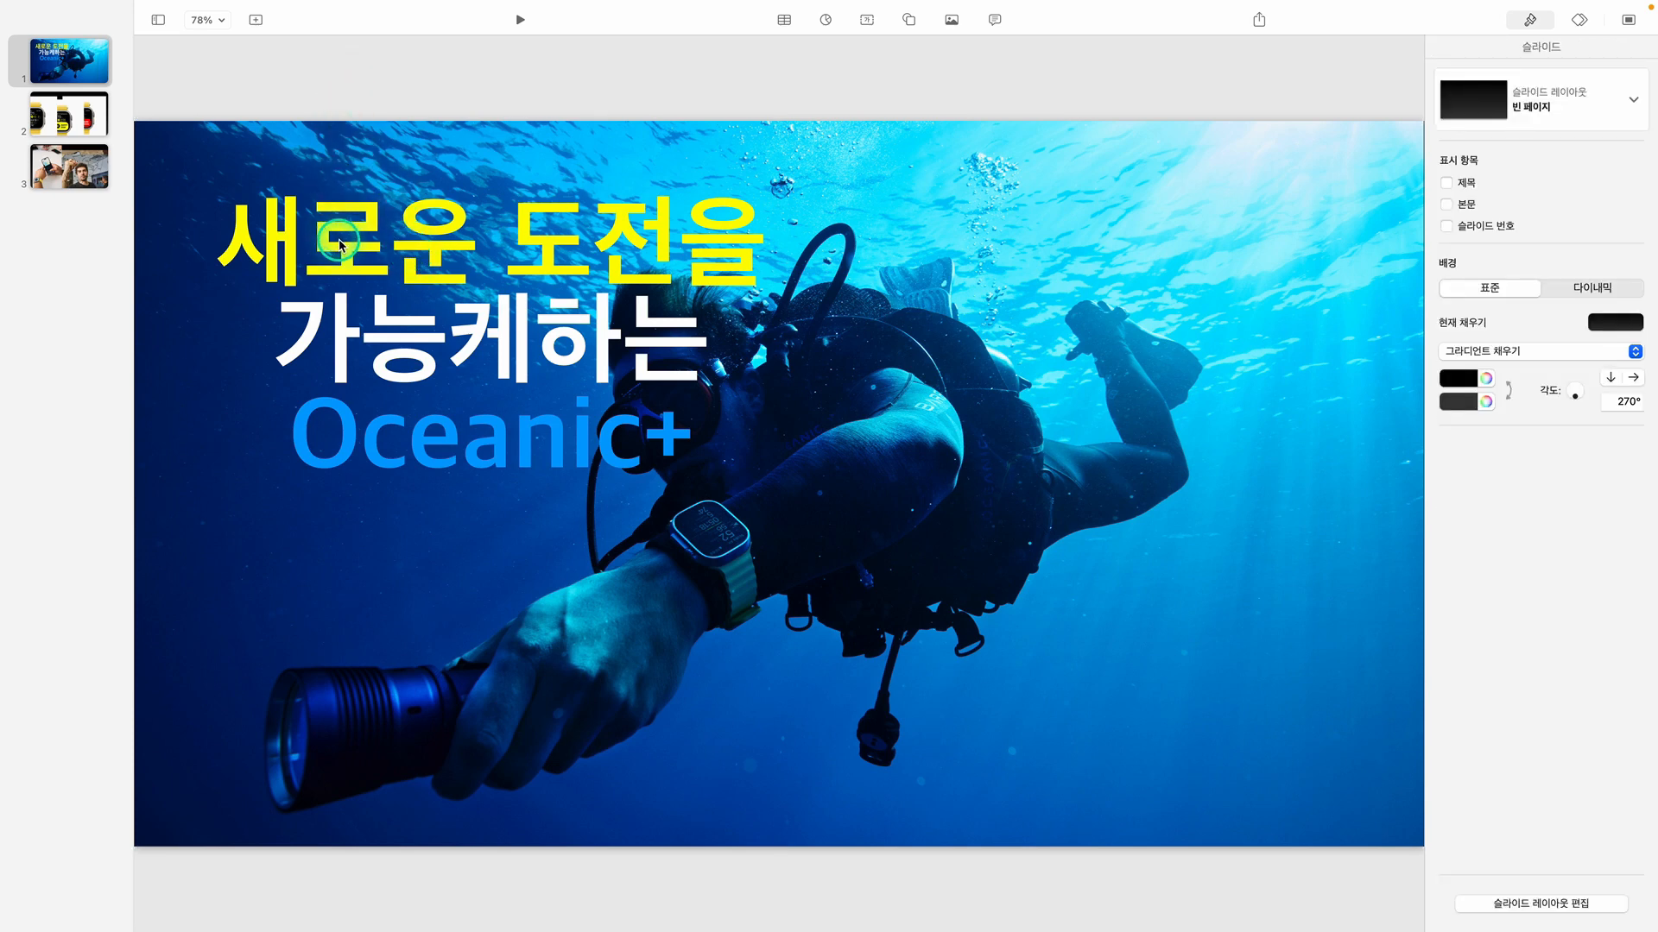
Right-align the title text and move its text box down and left, to the left edge of slide 1
click(338, 245)
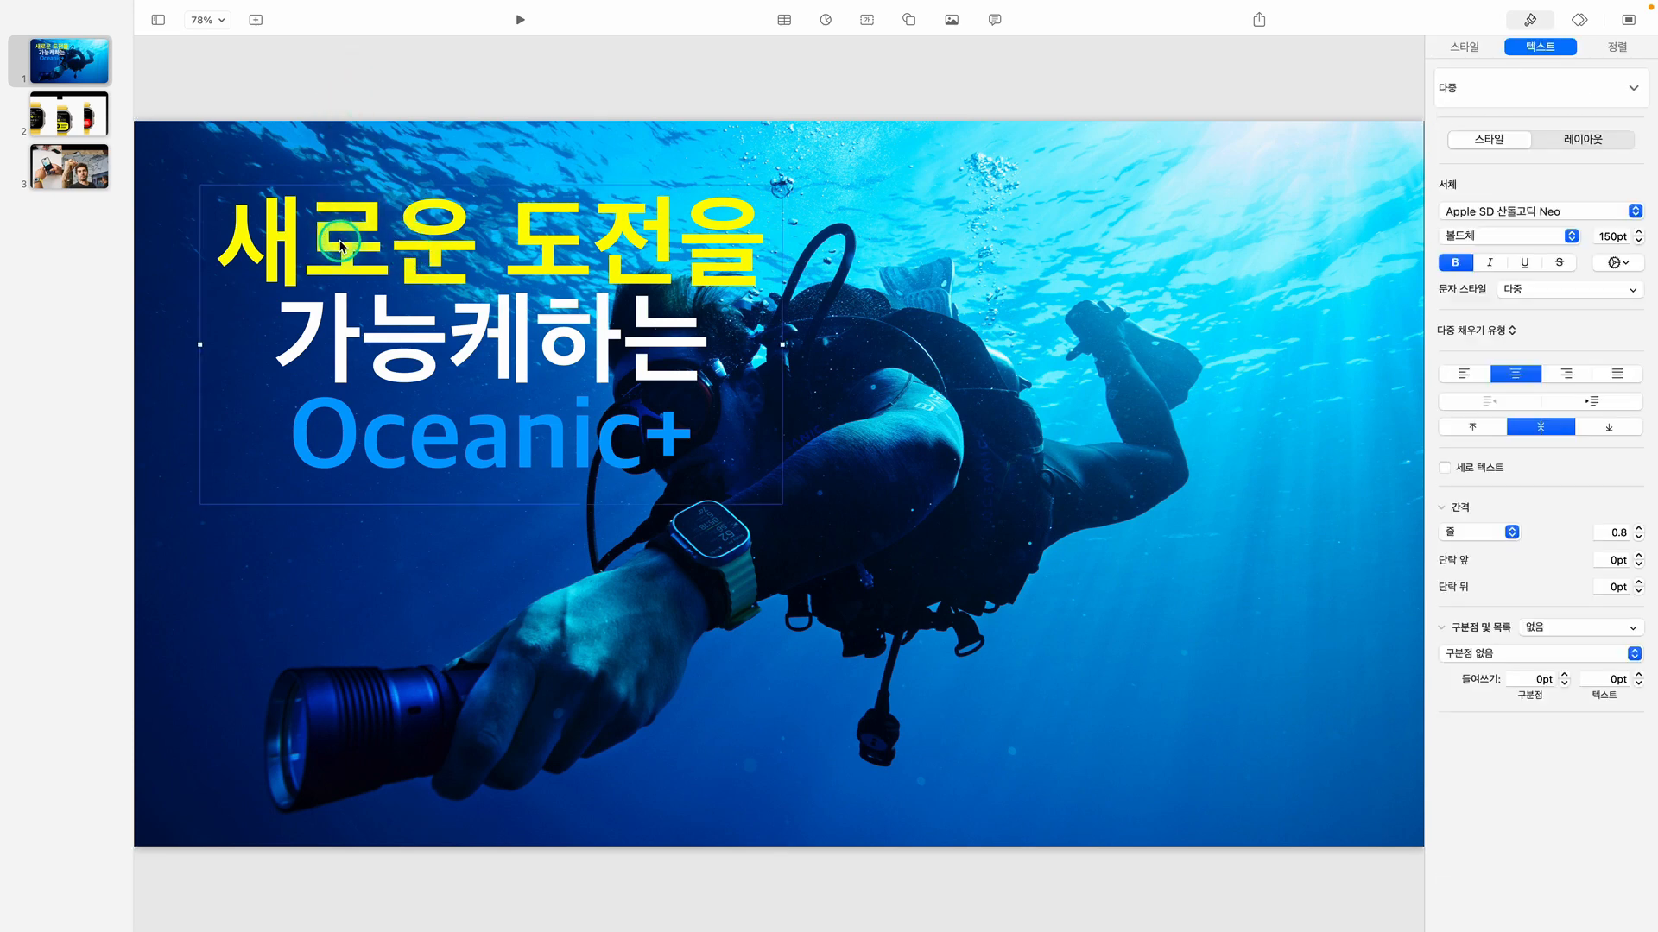
click(1567, 374)
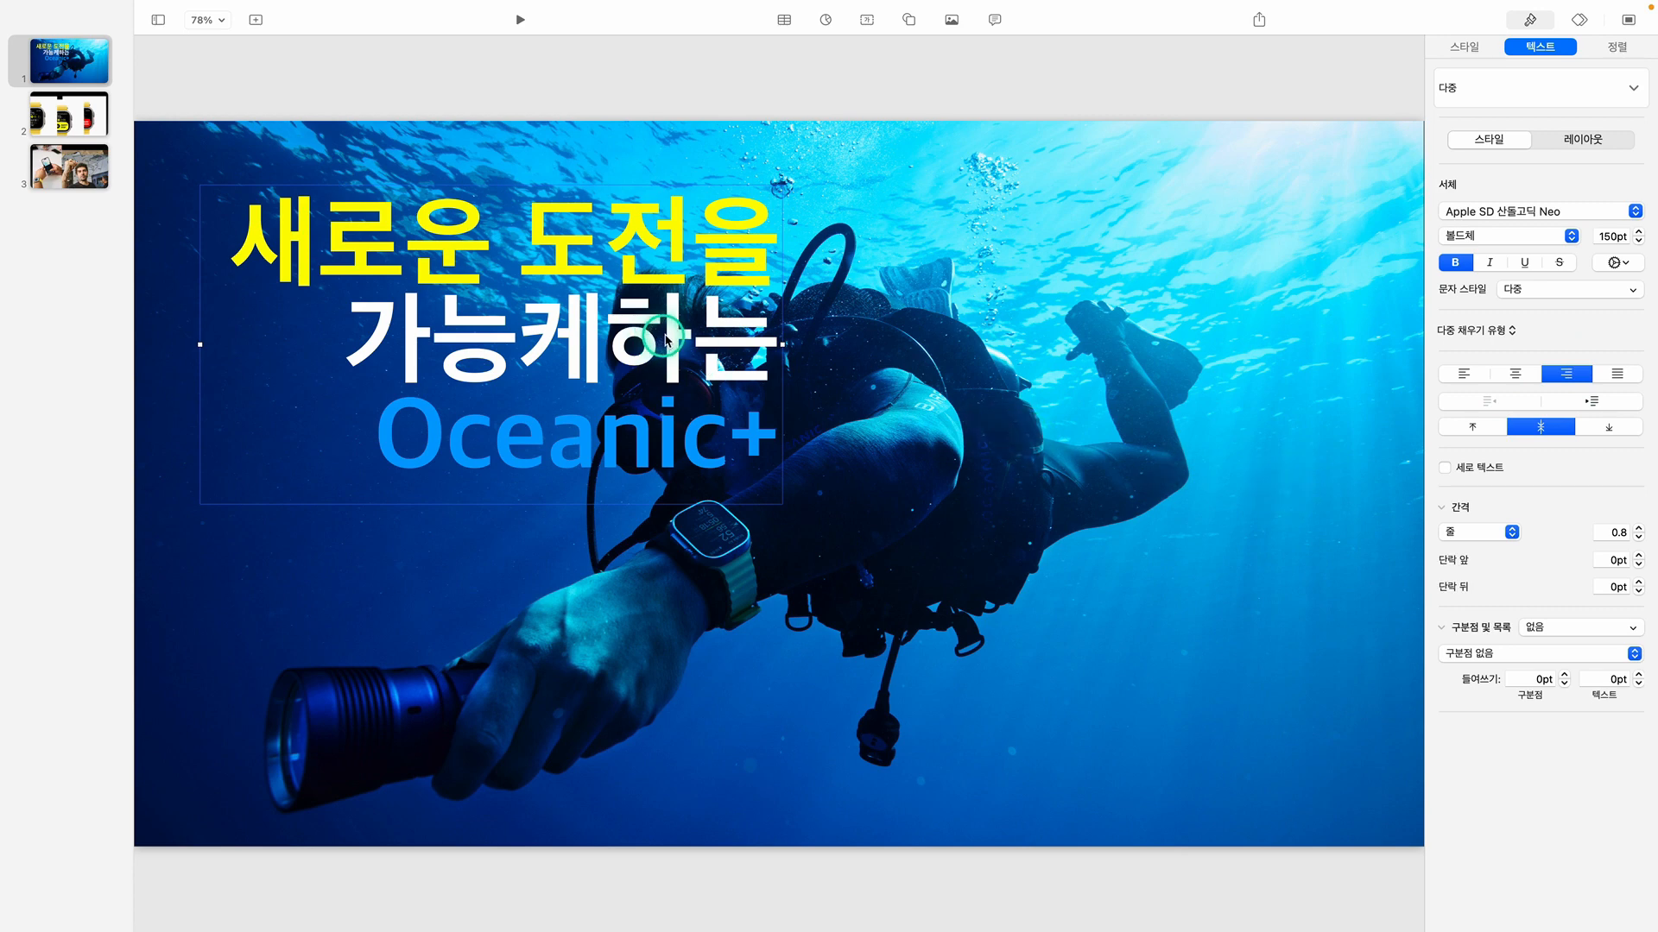
drag(665, 336, 602, 387)
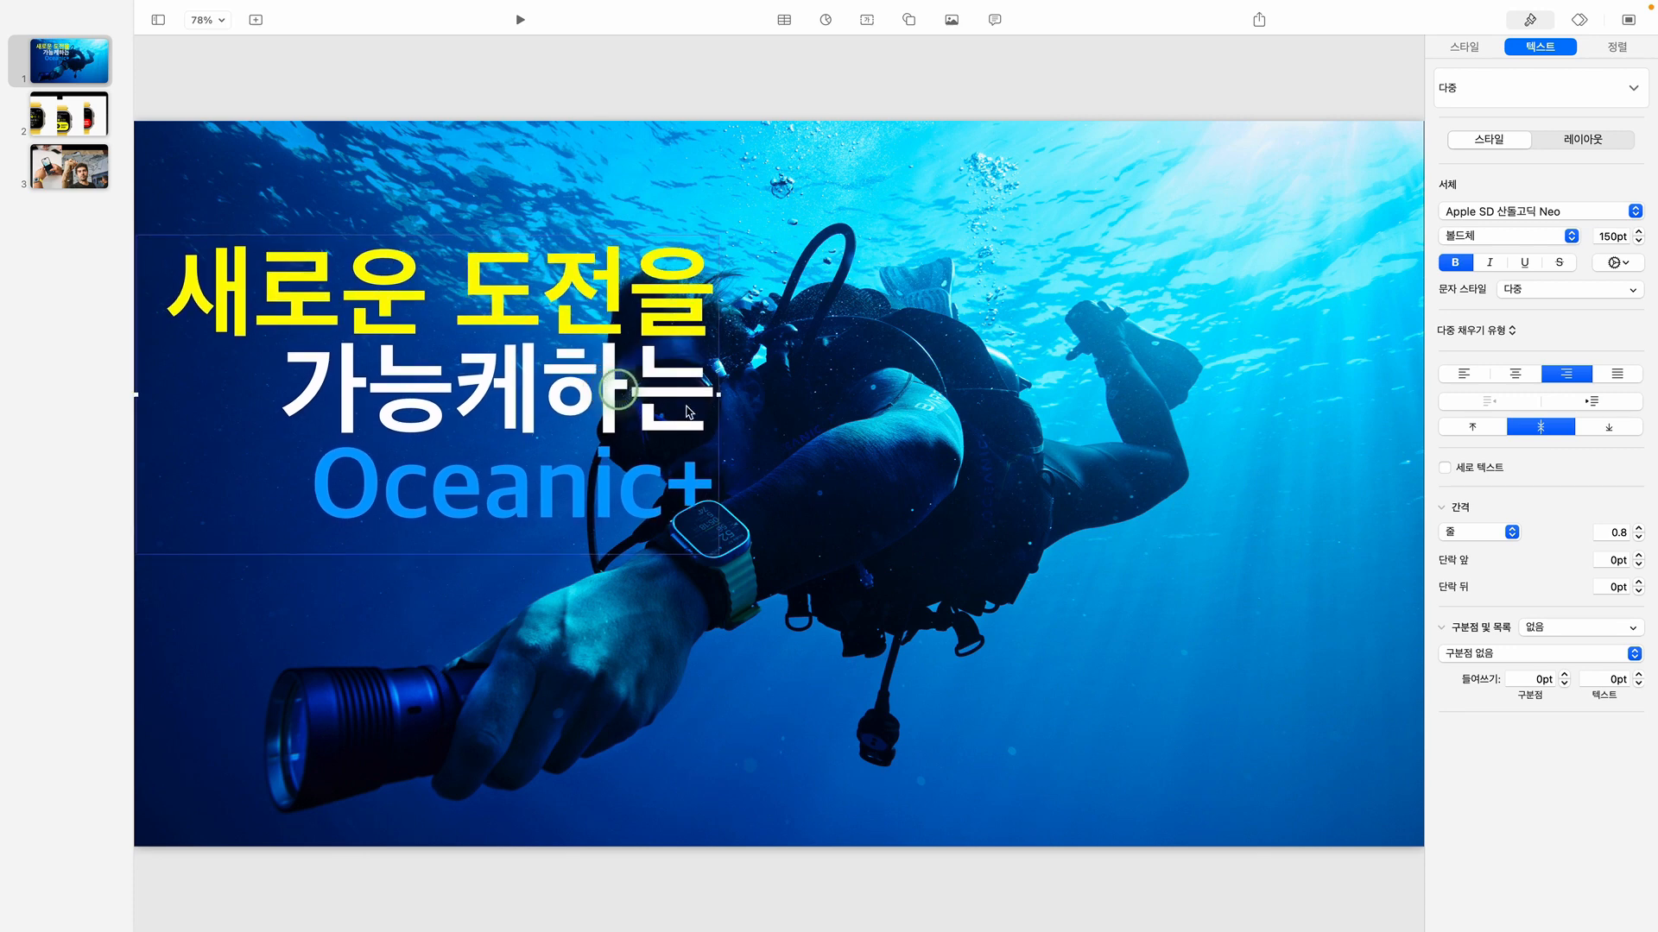
Move the diver photo right, enlarge it proportionally beyond the slide's top edge, and reposition it so it covers the slide
click(836, 435)
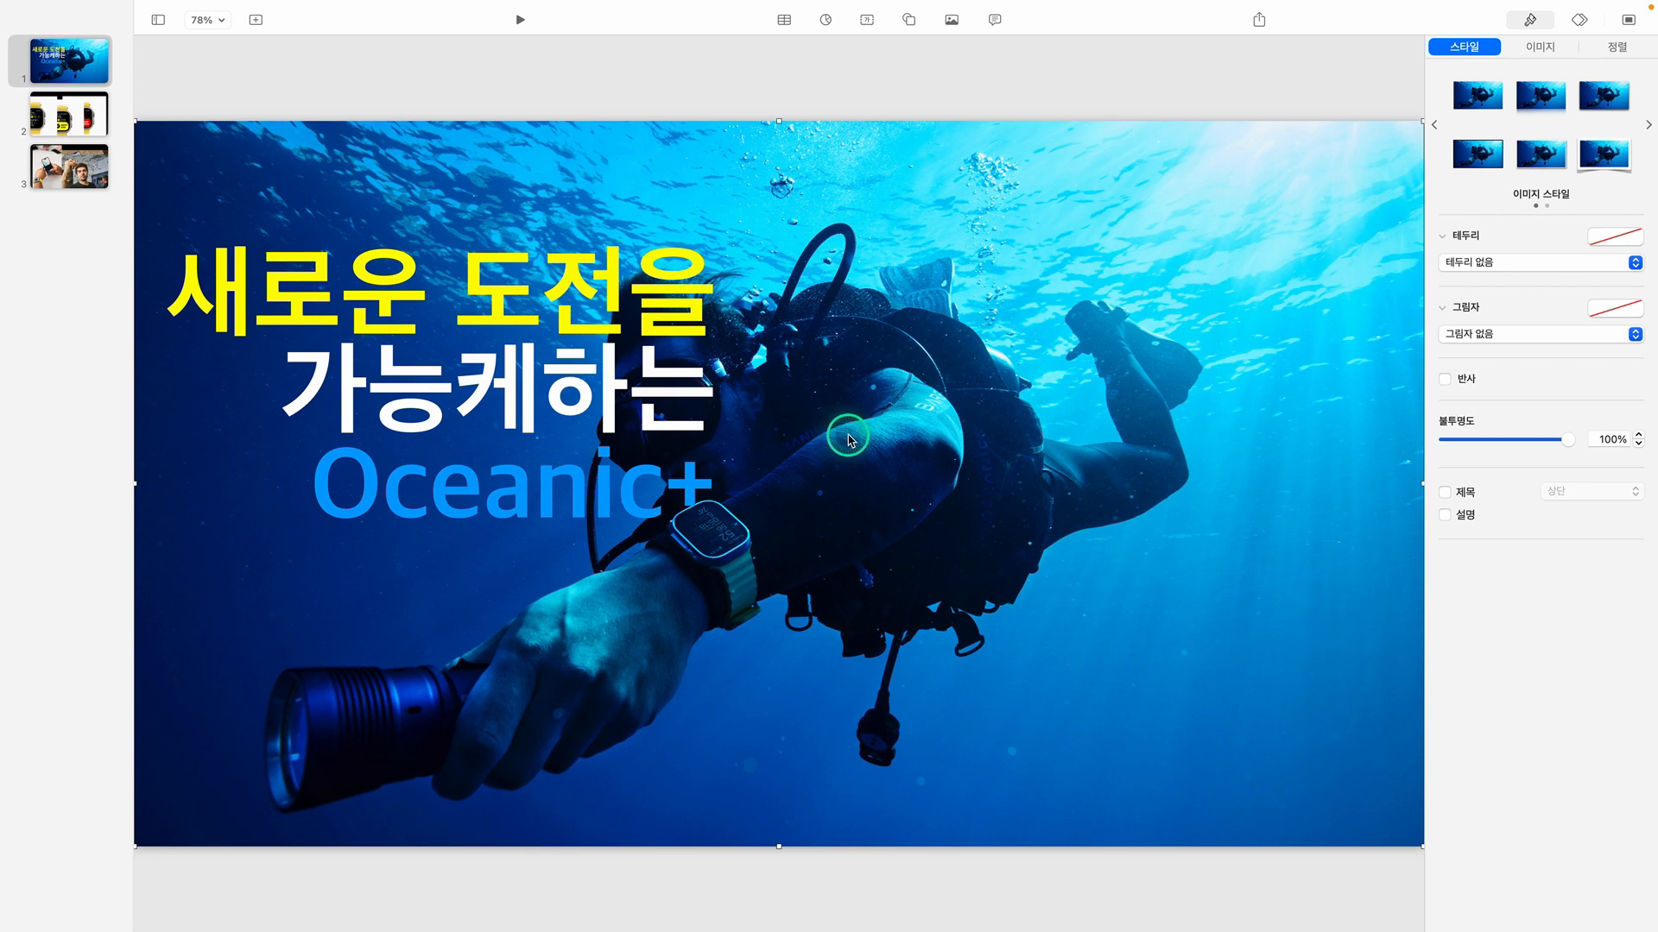
drag(851, 439, 905, 436)
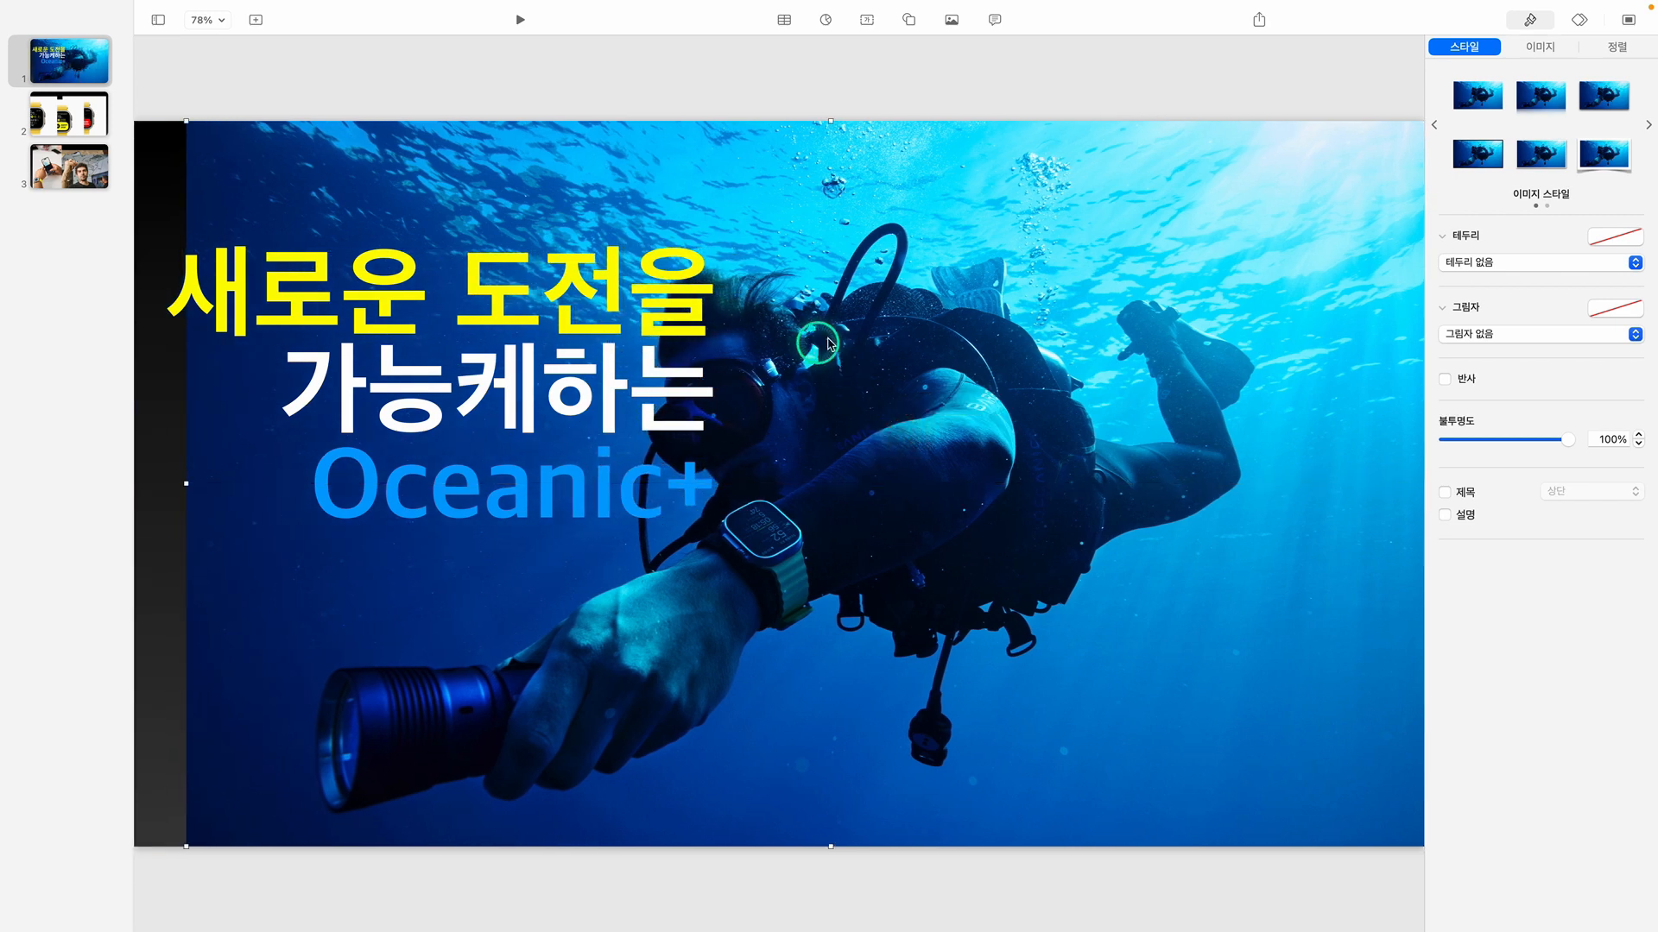
key(shift)
drag(830, 121, 840, 4)
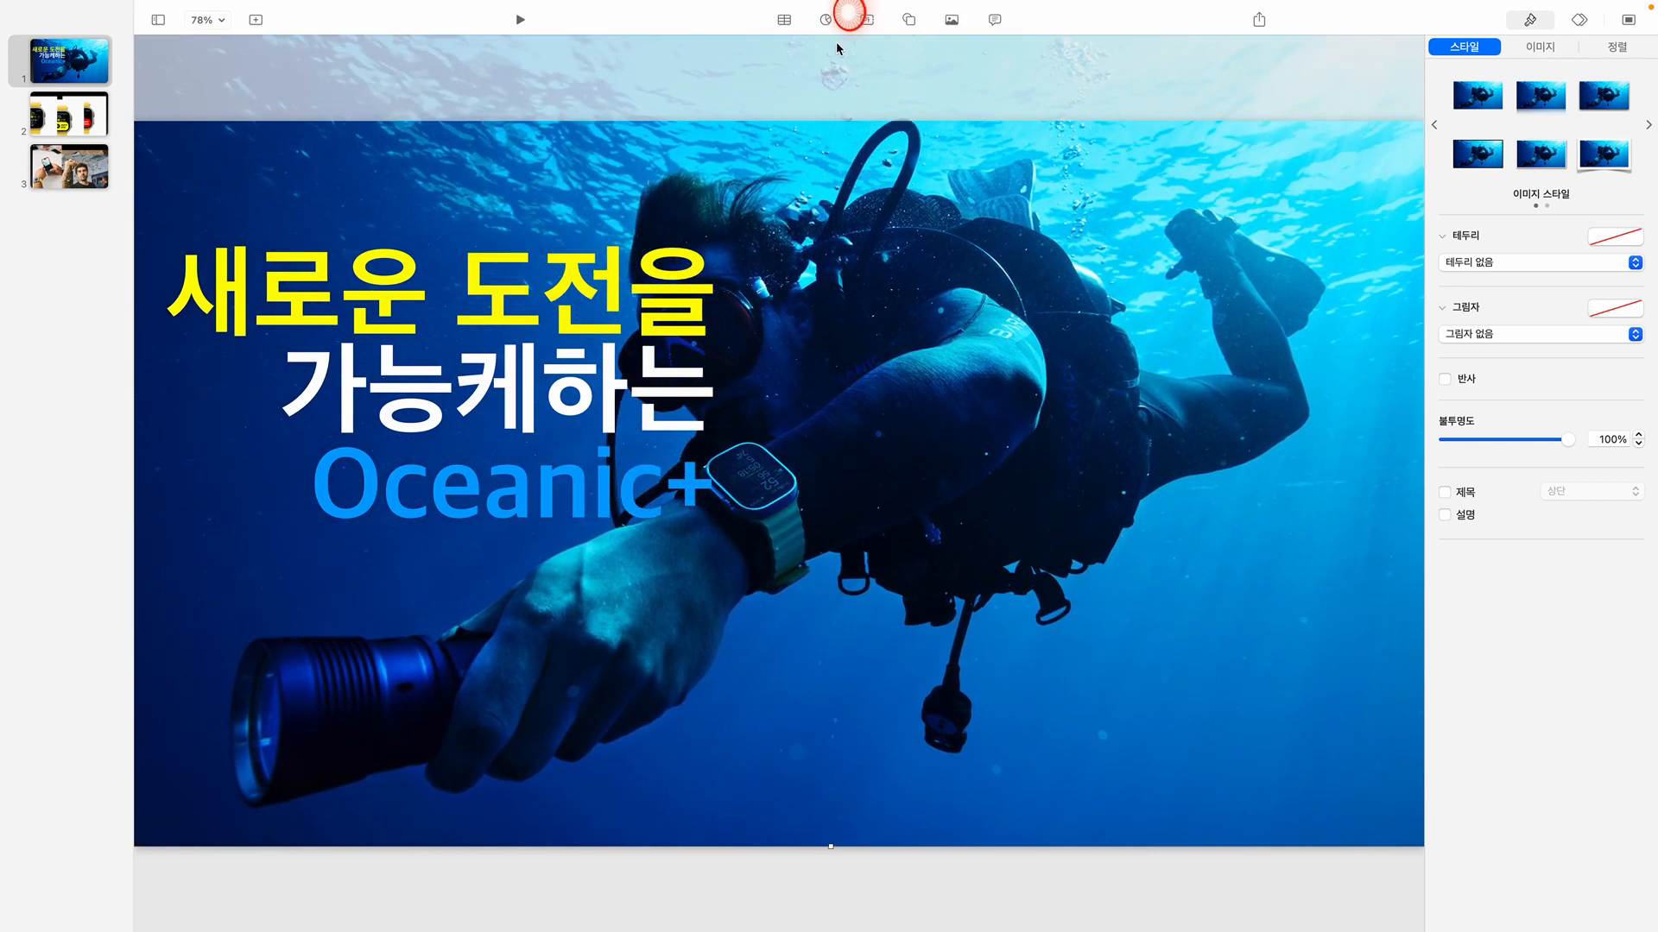
drag(862, 484, 915, 525)
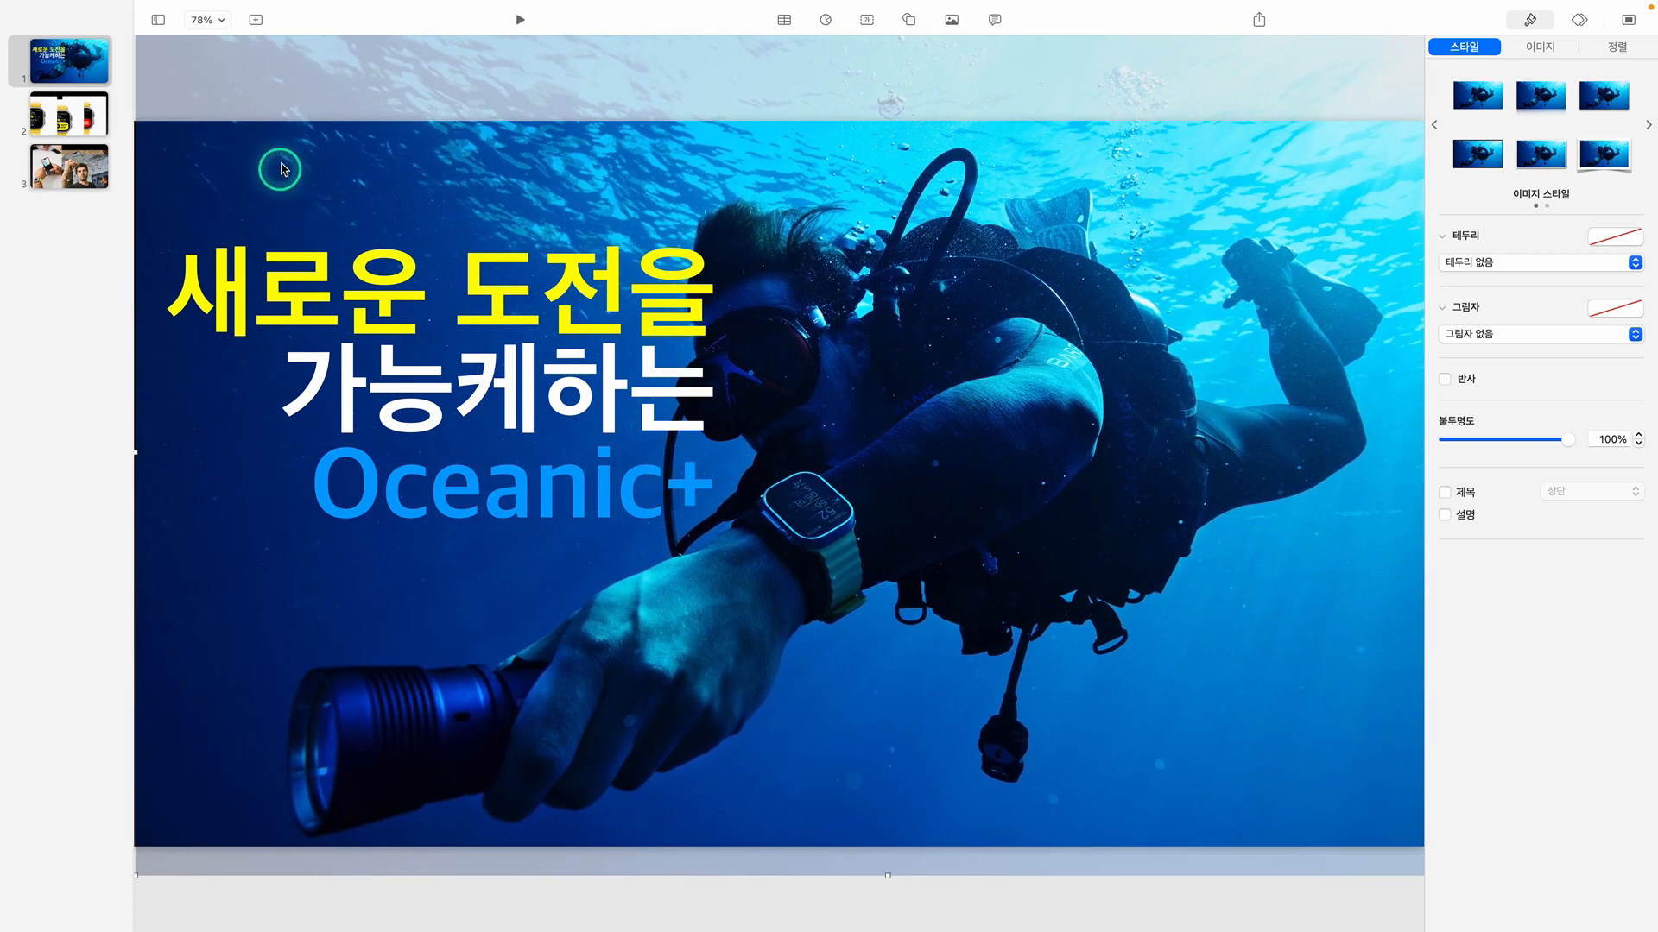
Shift the diver photo further right and slightly up, then enlarge it proportionally to cover the gap at the slide's left edge
click(224, 24)
click(217, 61)
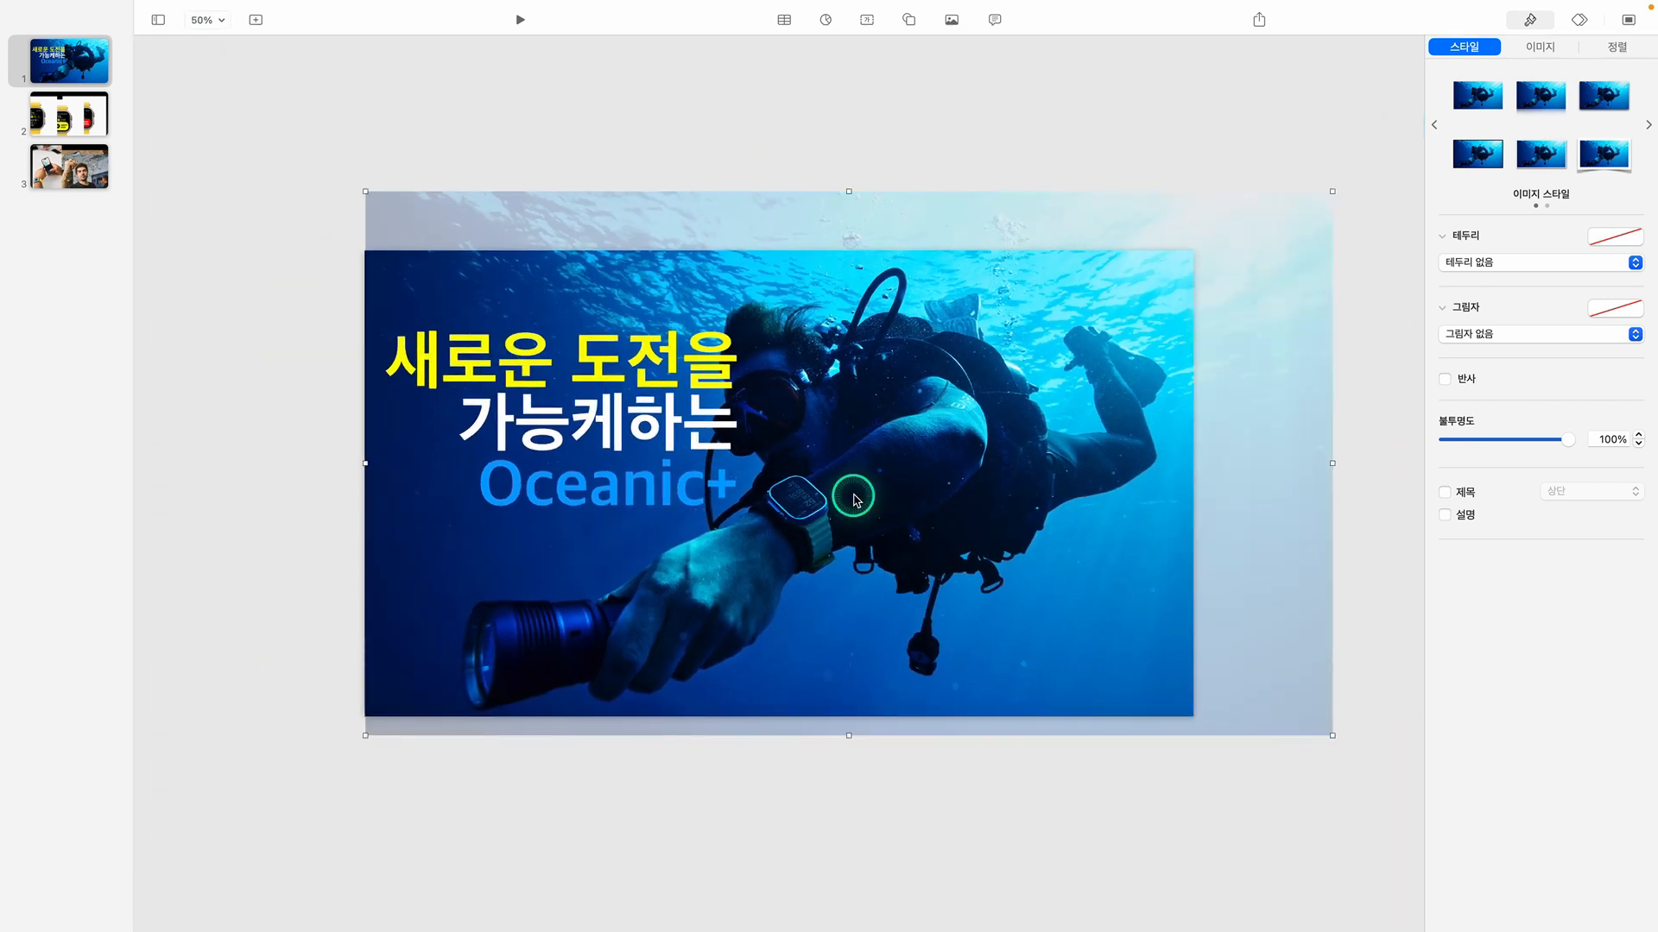
click(223, 24)
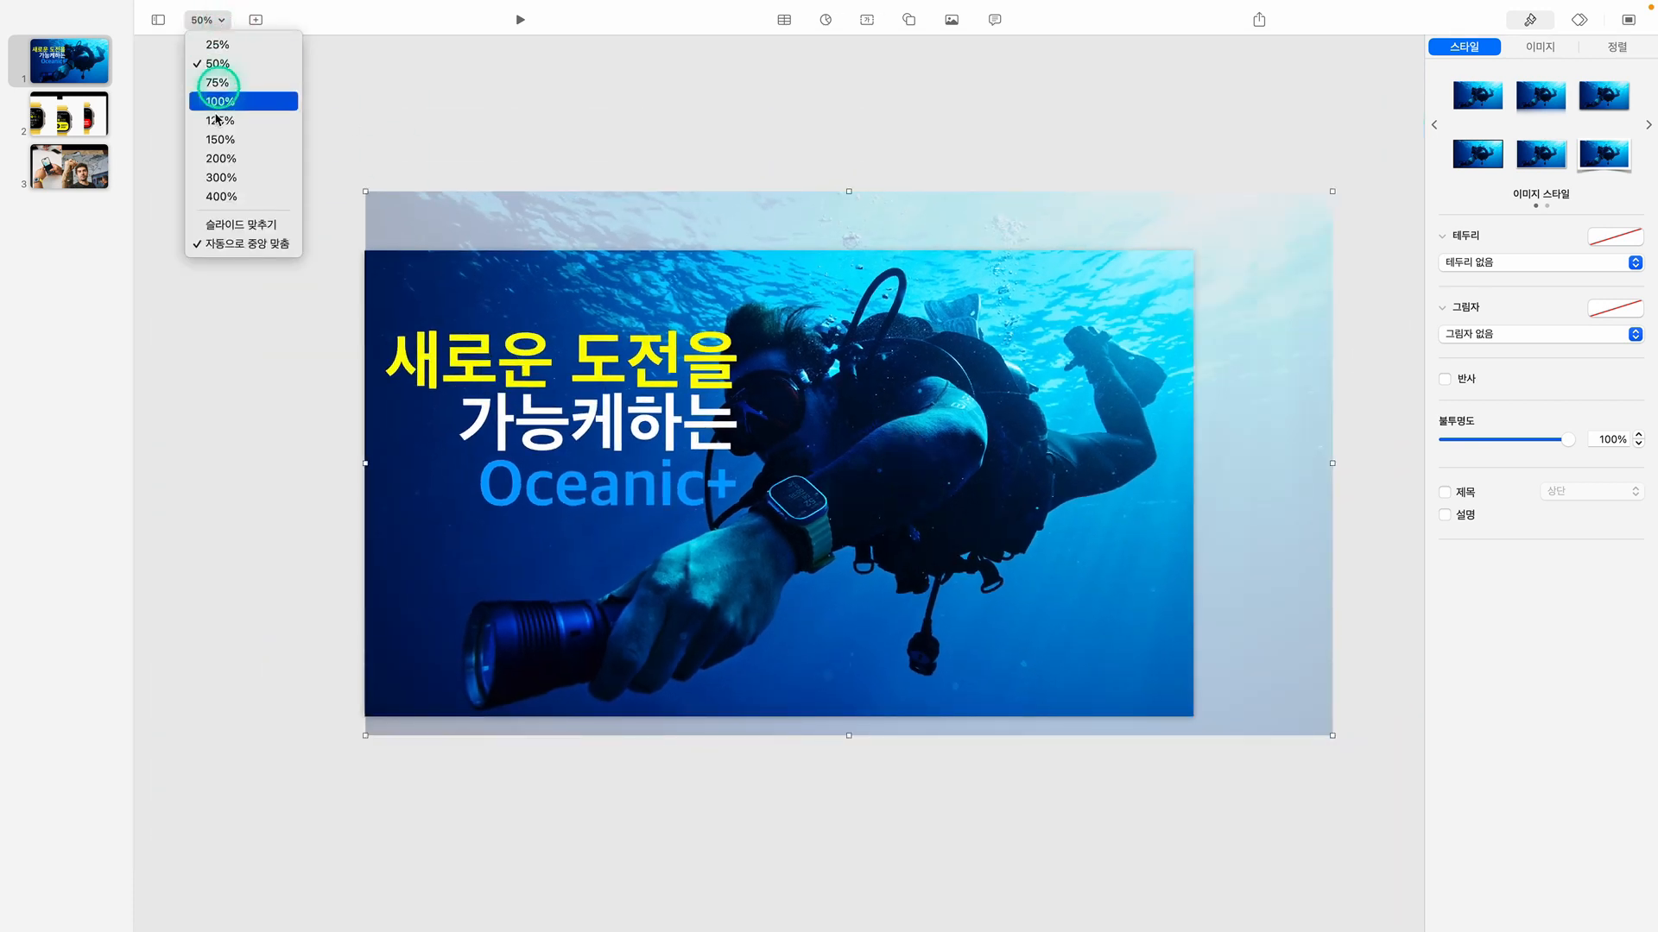
click(222, 222)
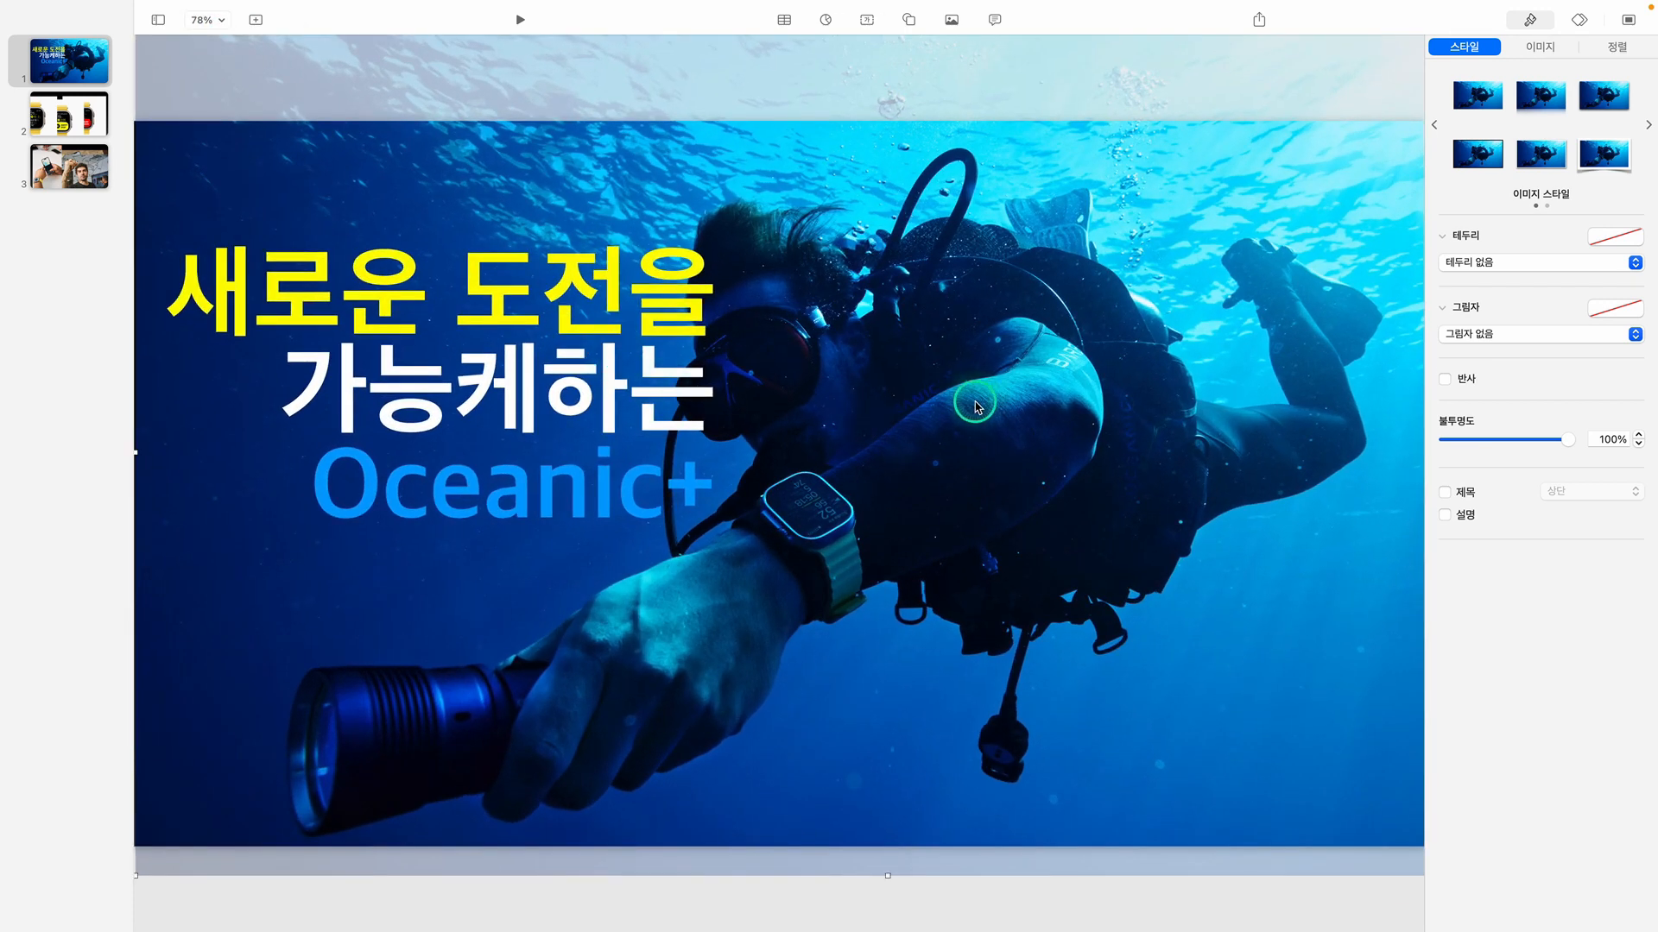
drag(975, 405, 1064, 373)
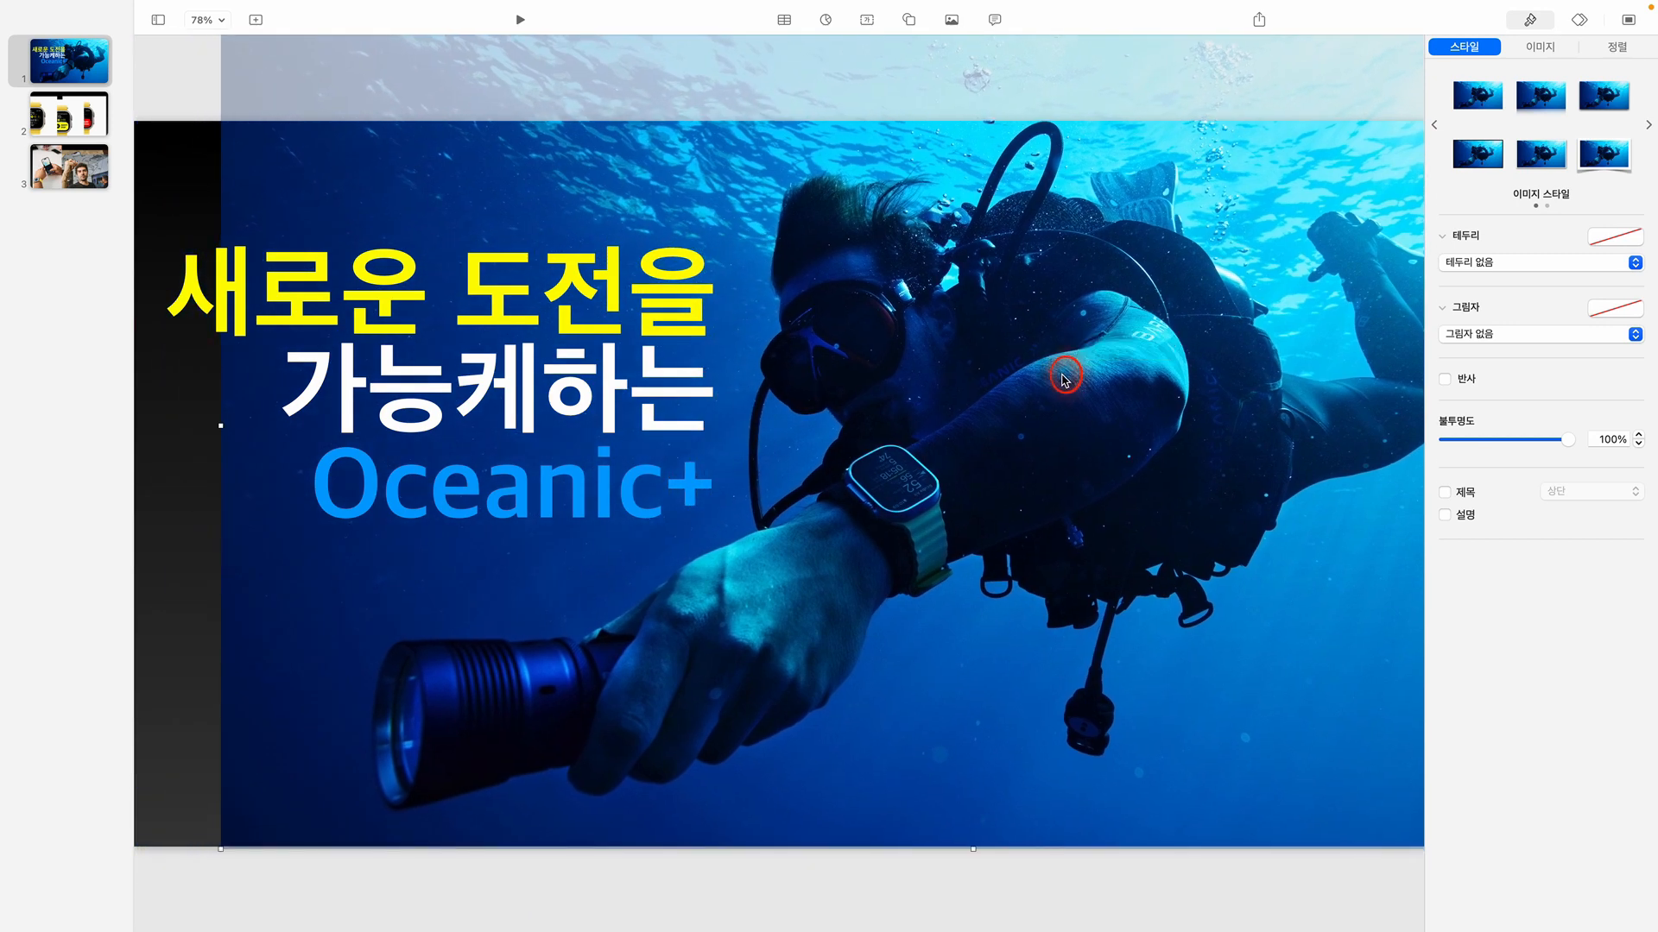
key(shift)
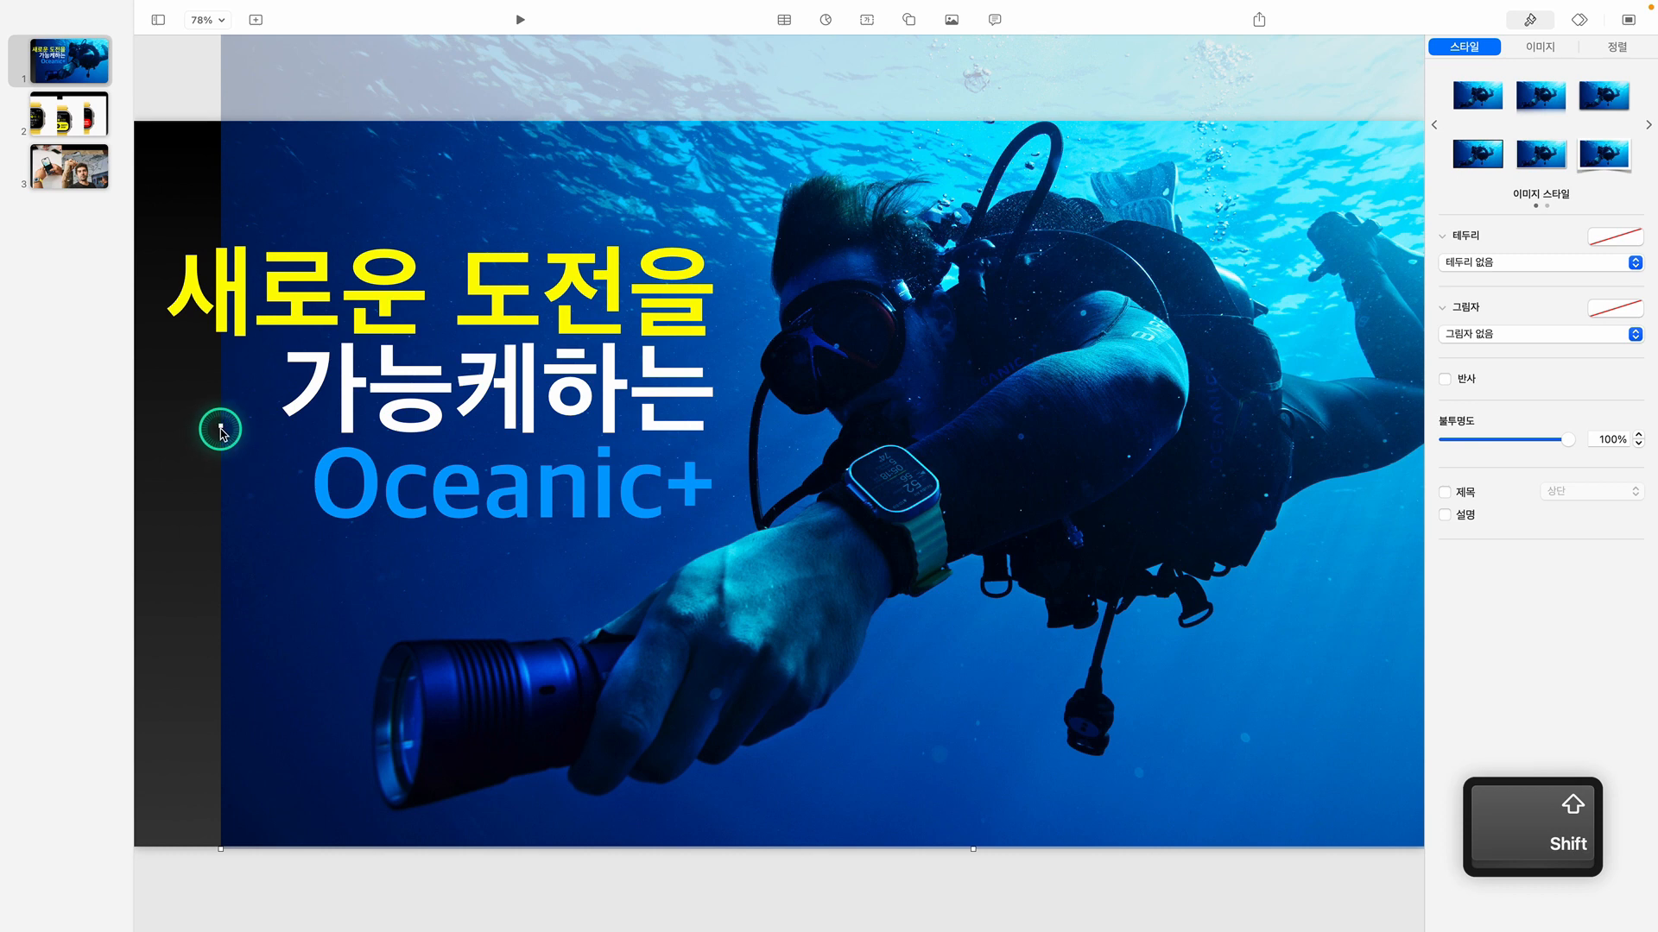
drag(220, 429, 126, 430)
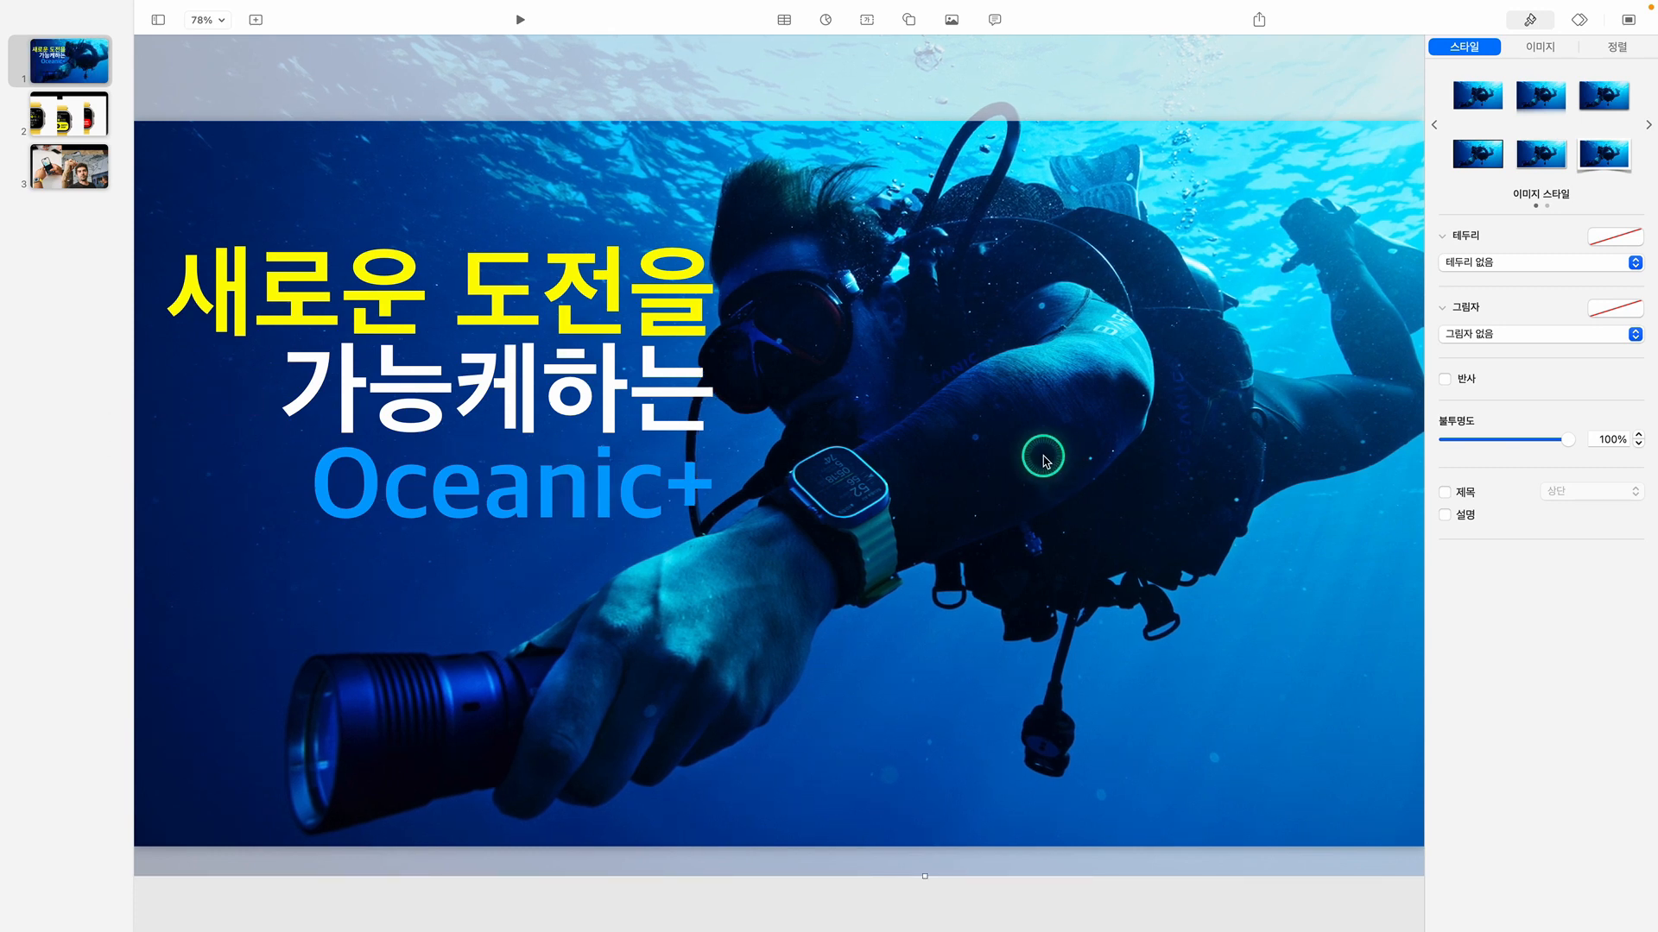
Move the diver photo right once more, clear of the title, and scale it up proportionally to fill the slide's left edge
drag(1043, 458, 1046, 462)
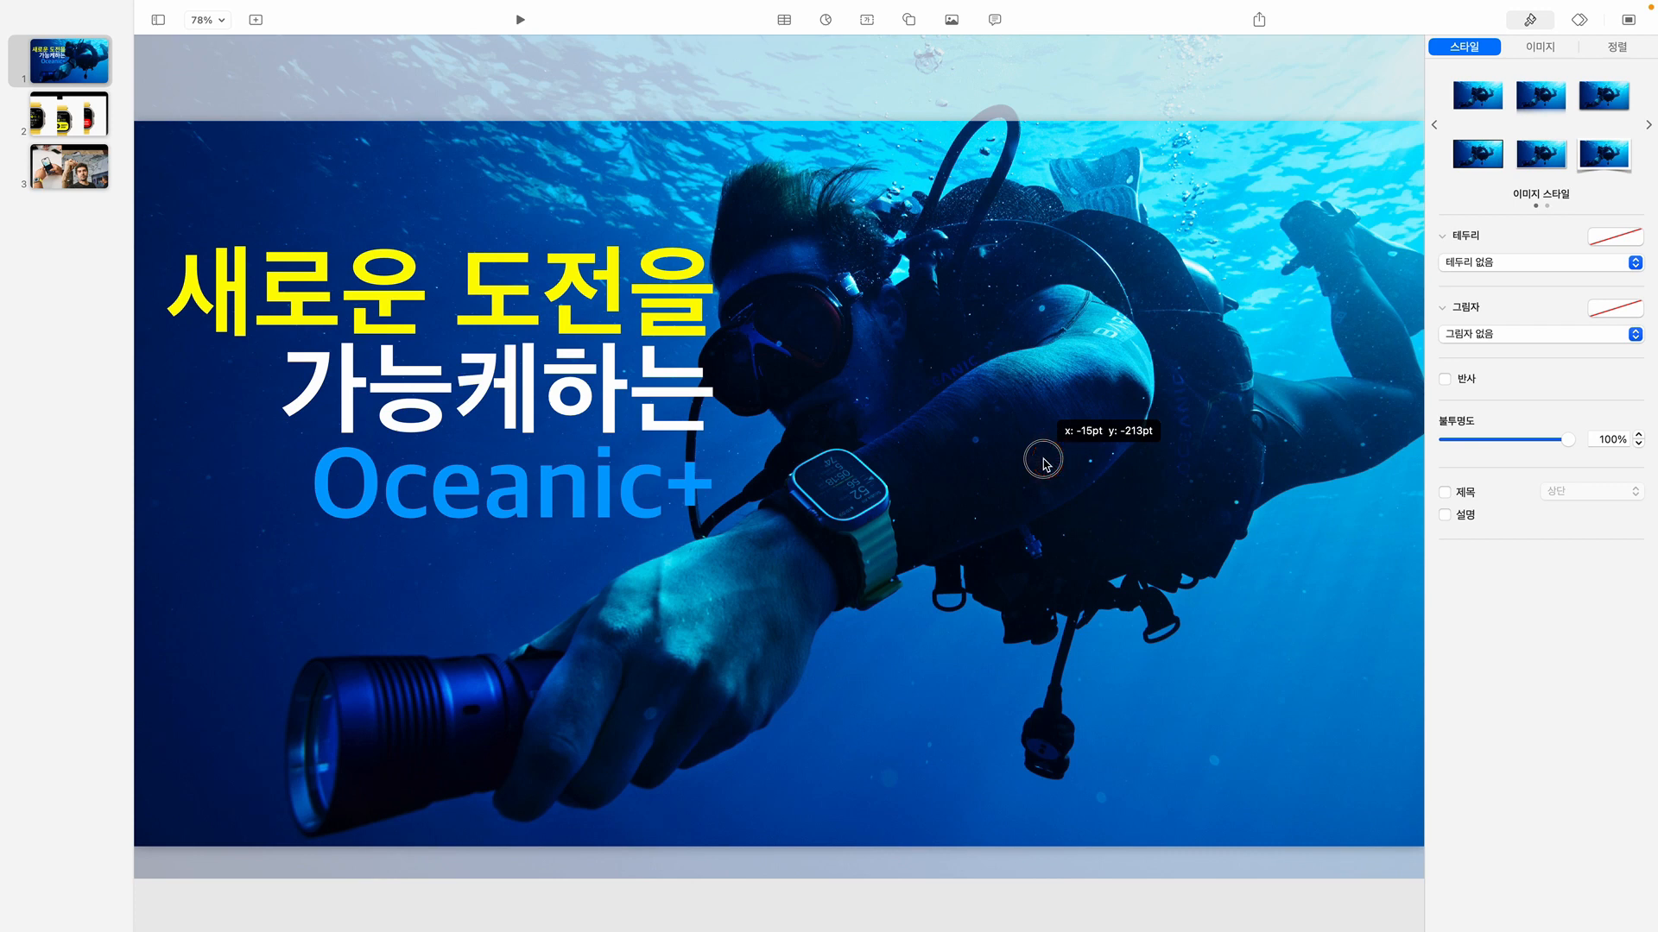
drag(1043, 460, 1044, 458)
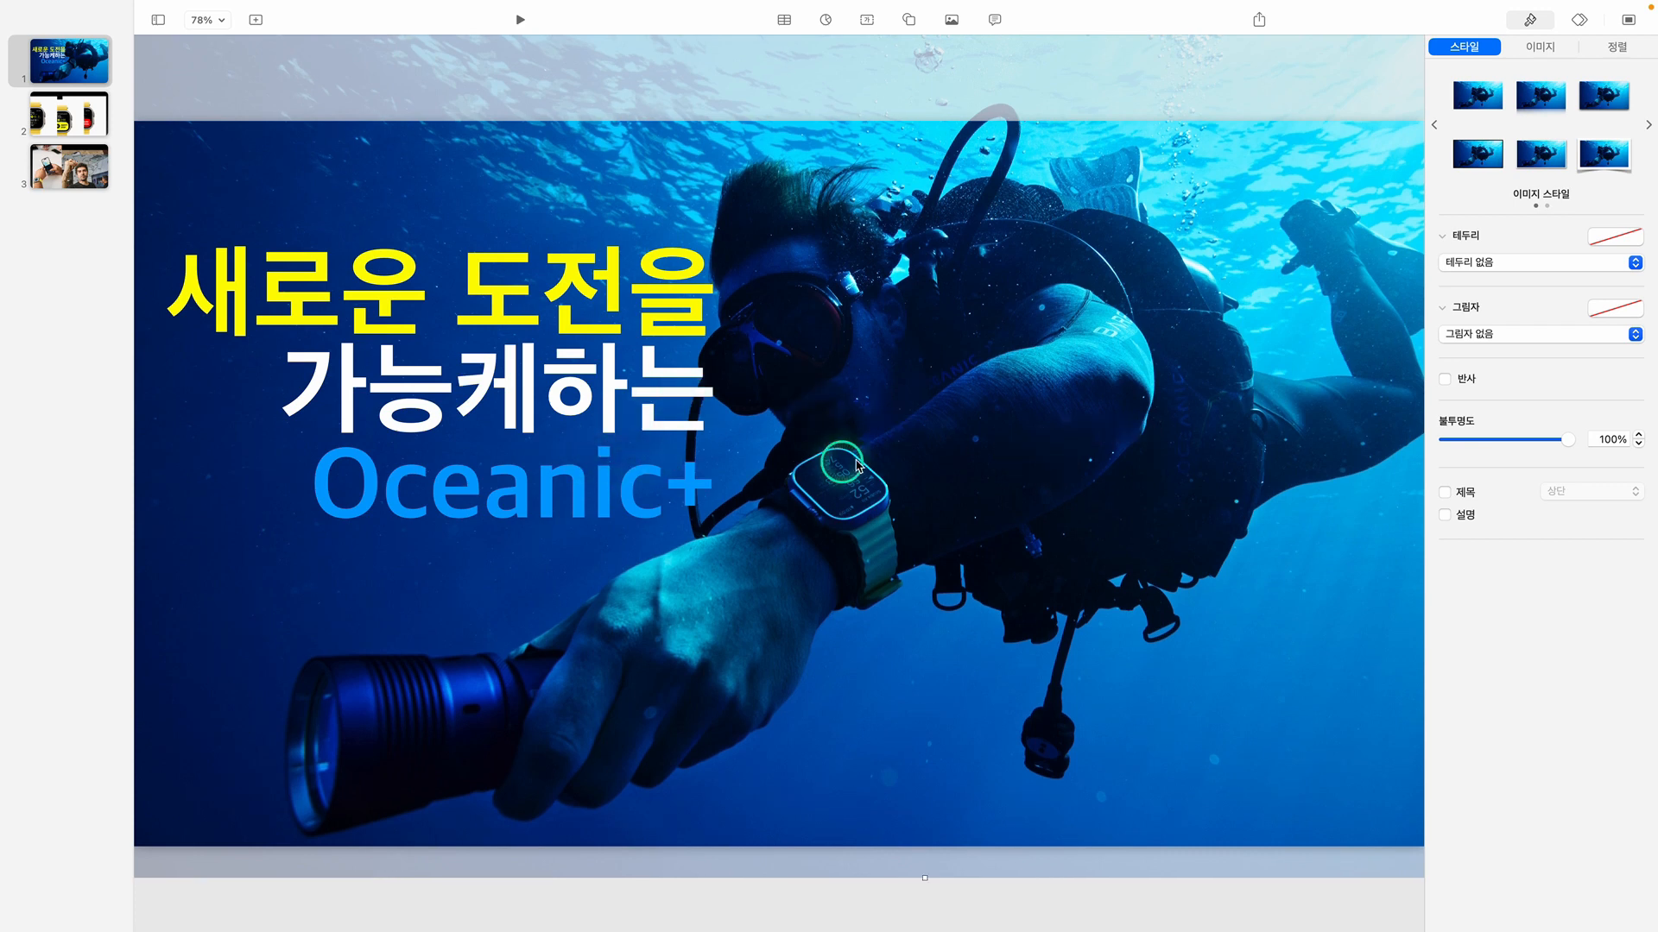
drag(889, 450, 970, 440)
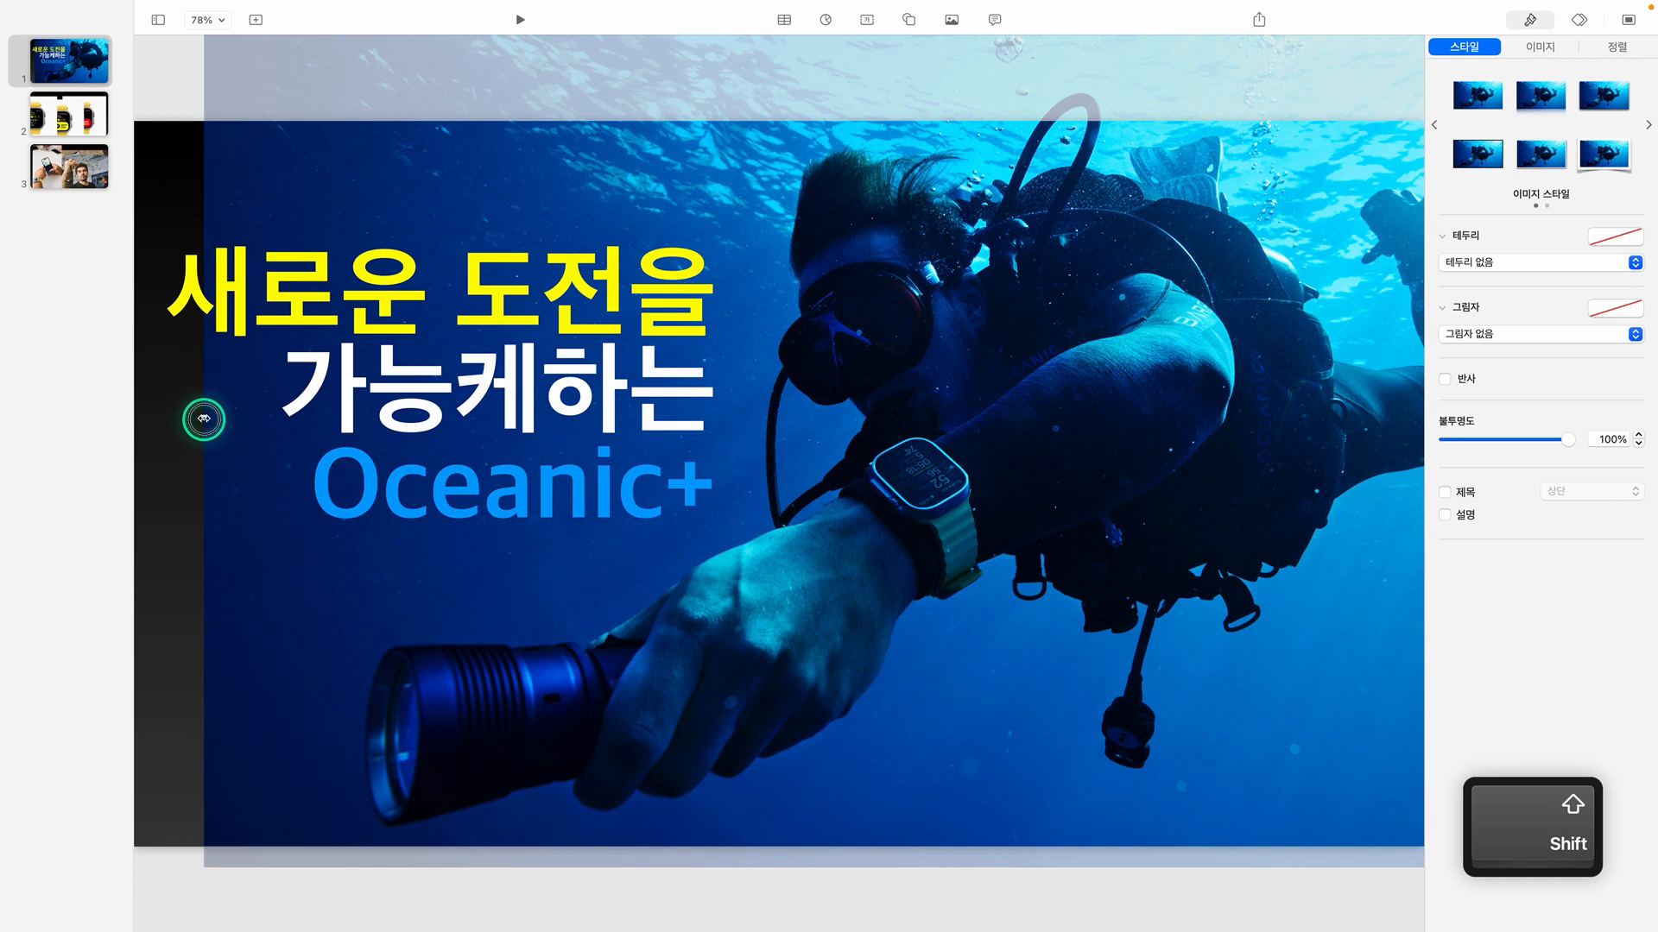
drag(204, 419, 131, 414)
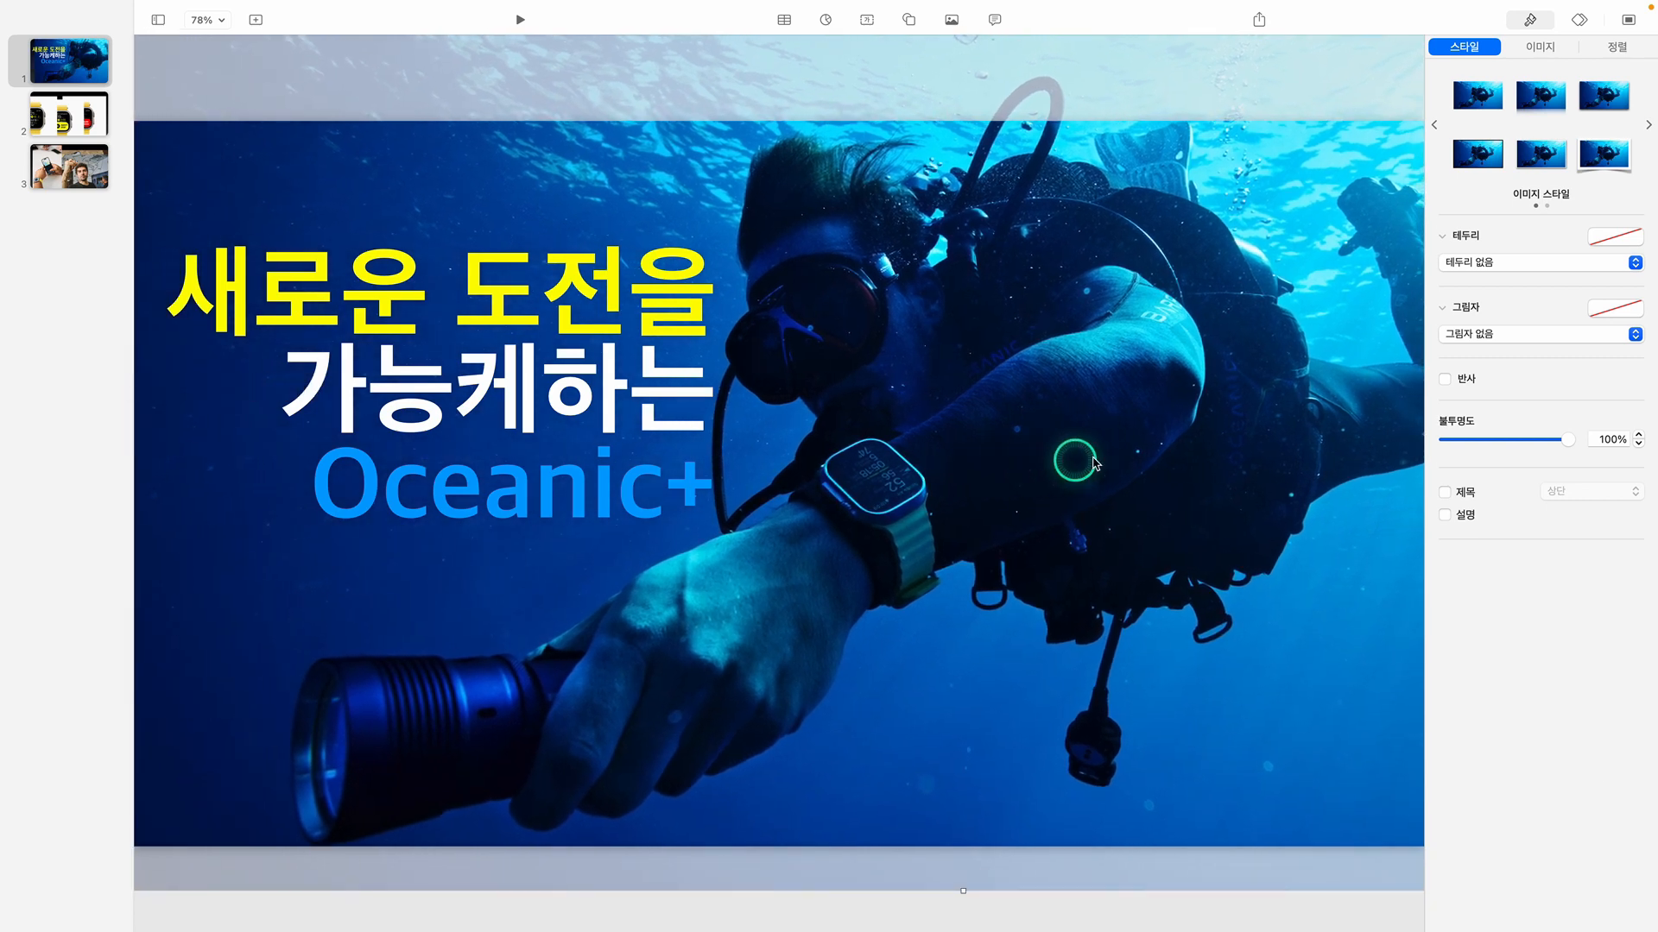
Move the diver photo on slide 1 left so that the diver's head overlaps the end of the title
mouse_move(1126, 440)
mouse_down()
mouse_move(1134, 455)
mouse_move(1106, 447)
mouse_up()
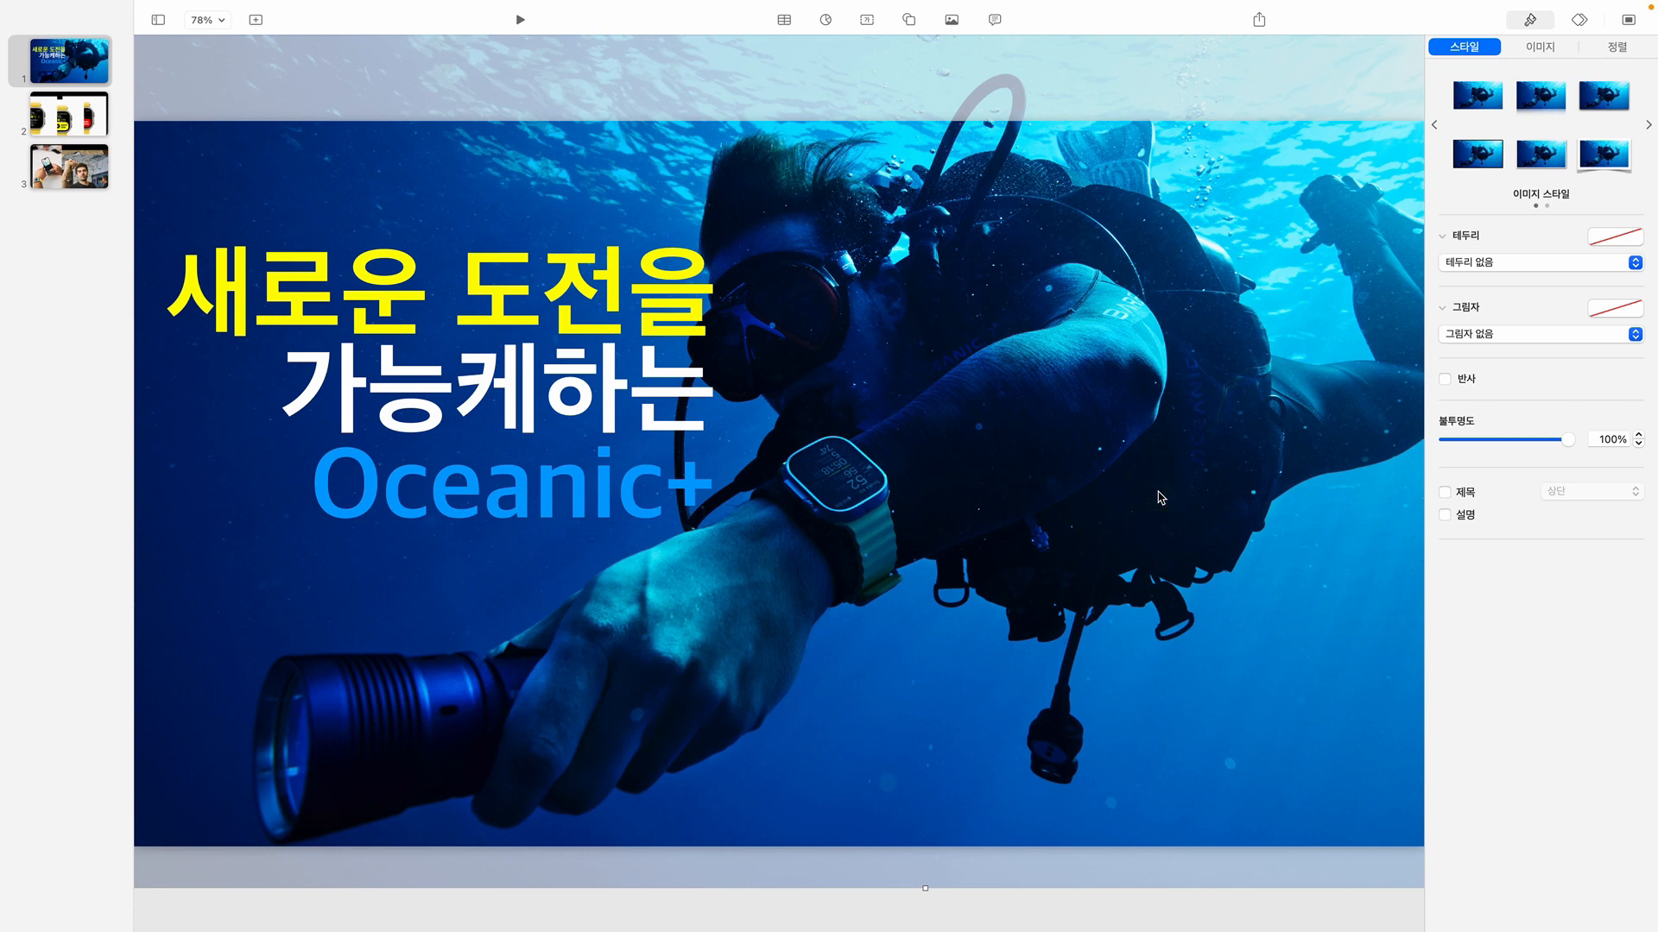
click(1158, 493)
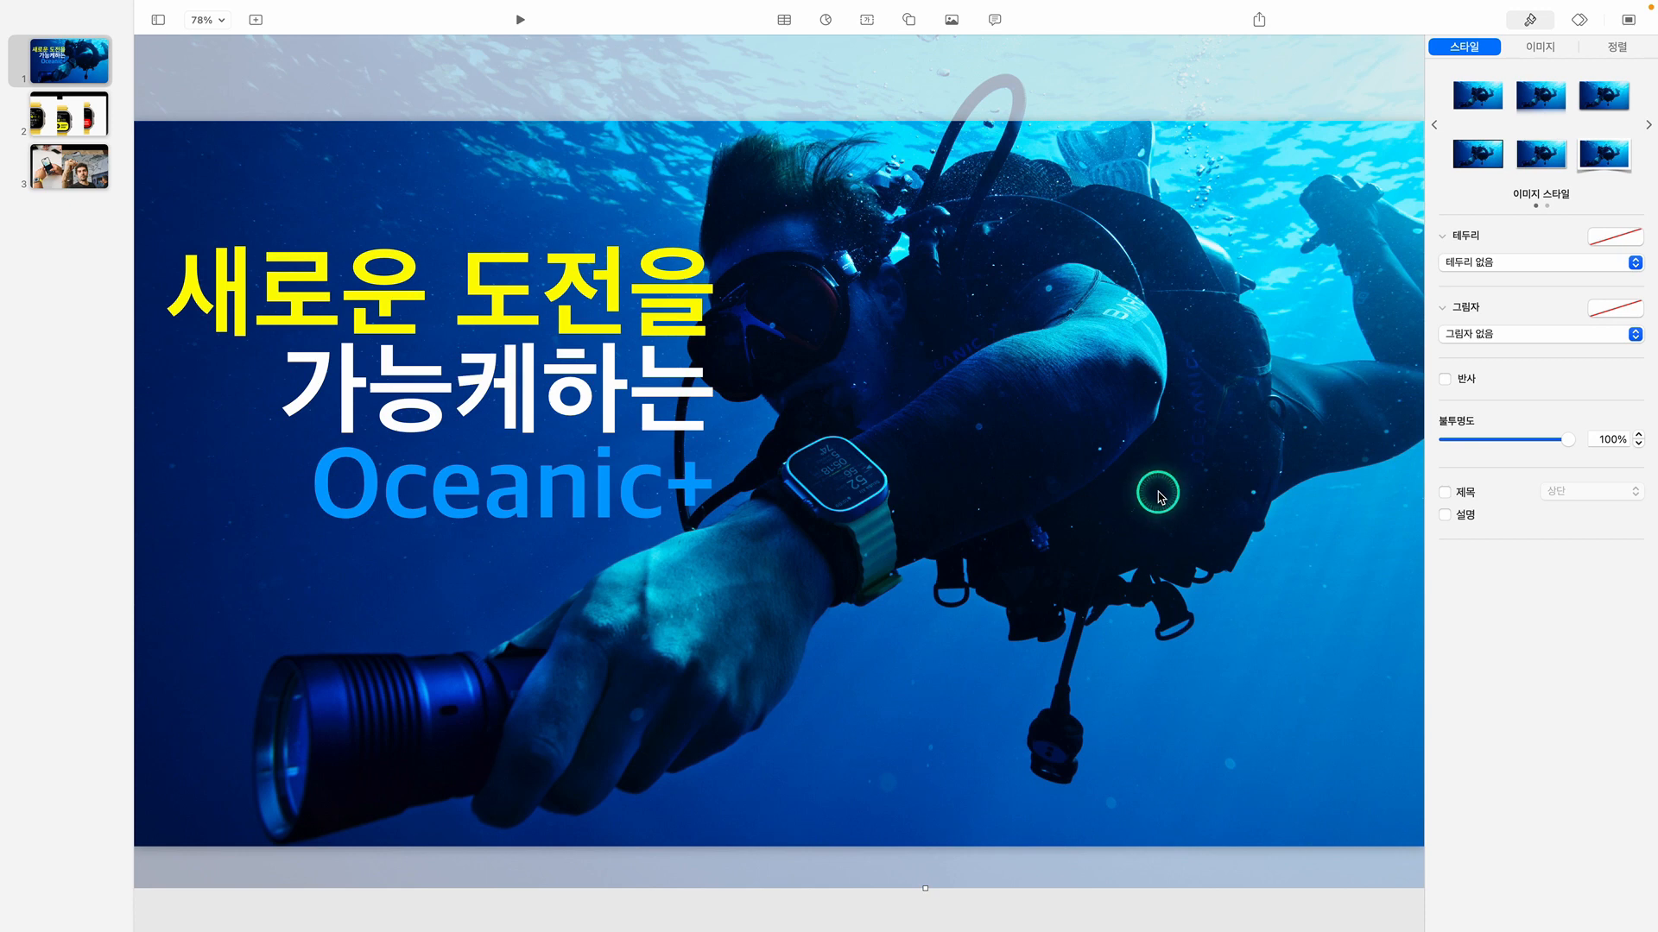
click(1064, 417)
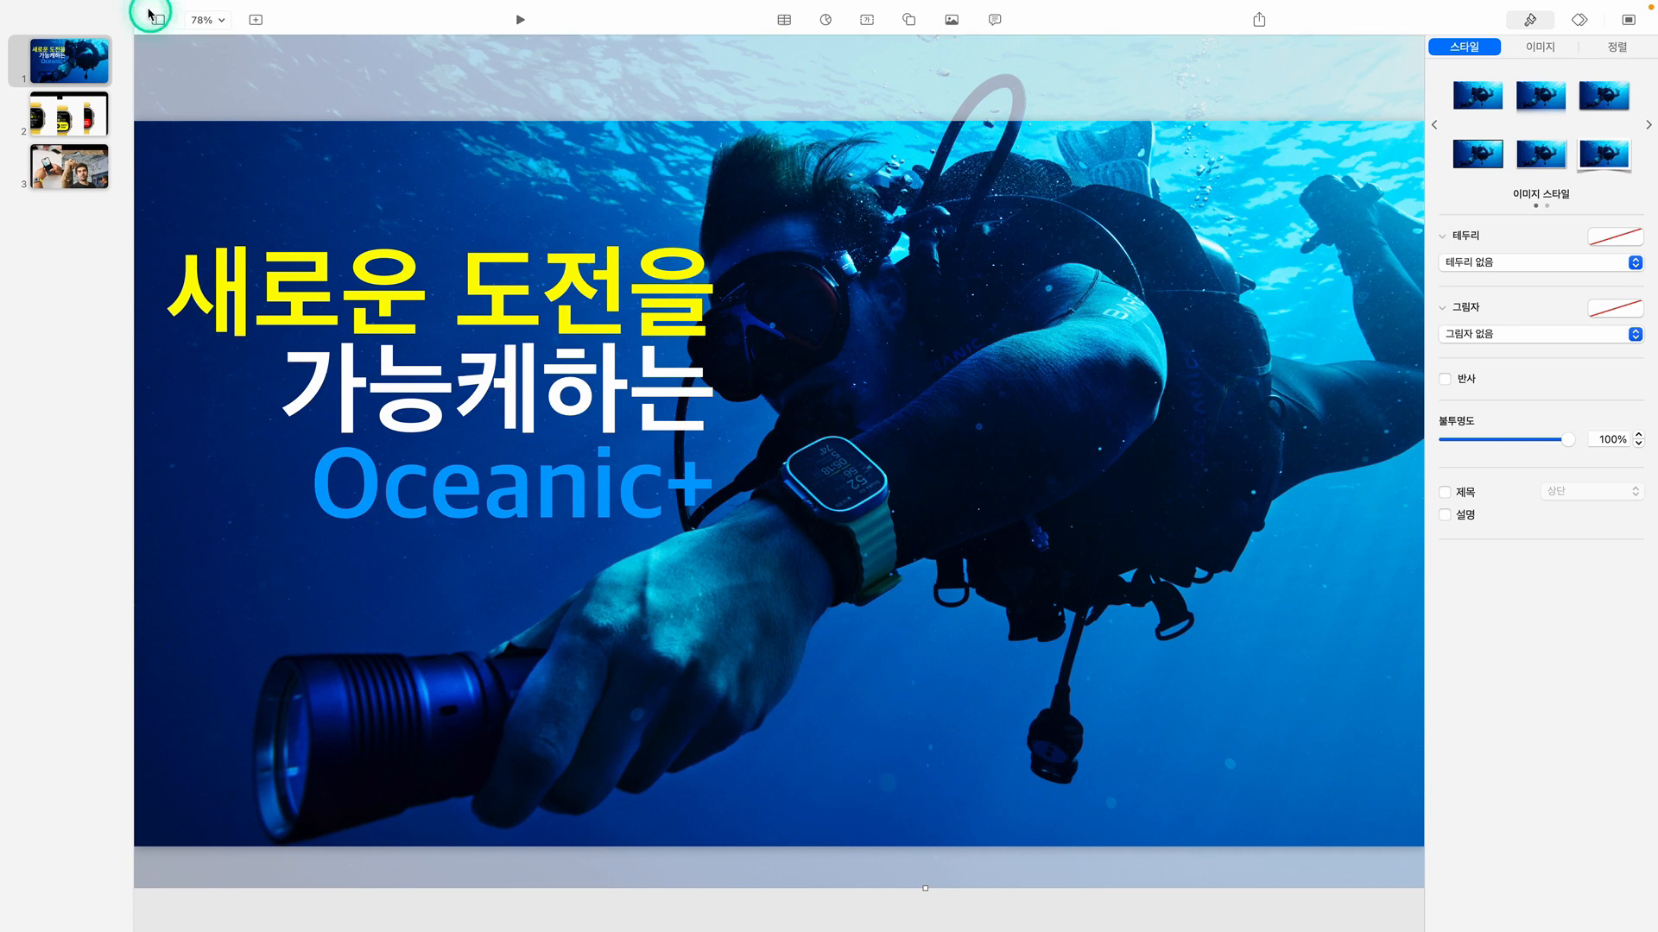
Duplicate the diver photo by copy and paste, keeping the copy exactly over the original and in front of the title
click(199, 21)
click(219, 62)
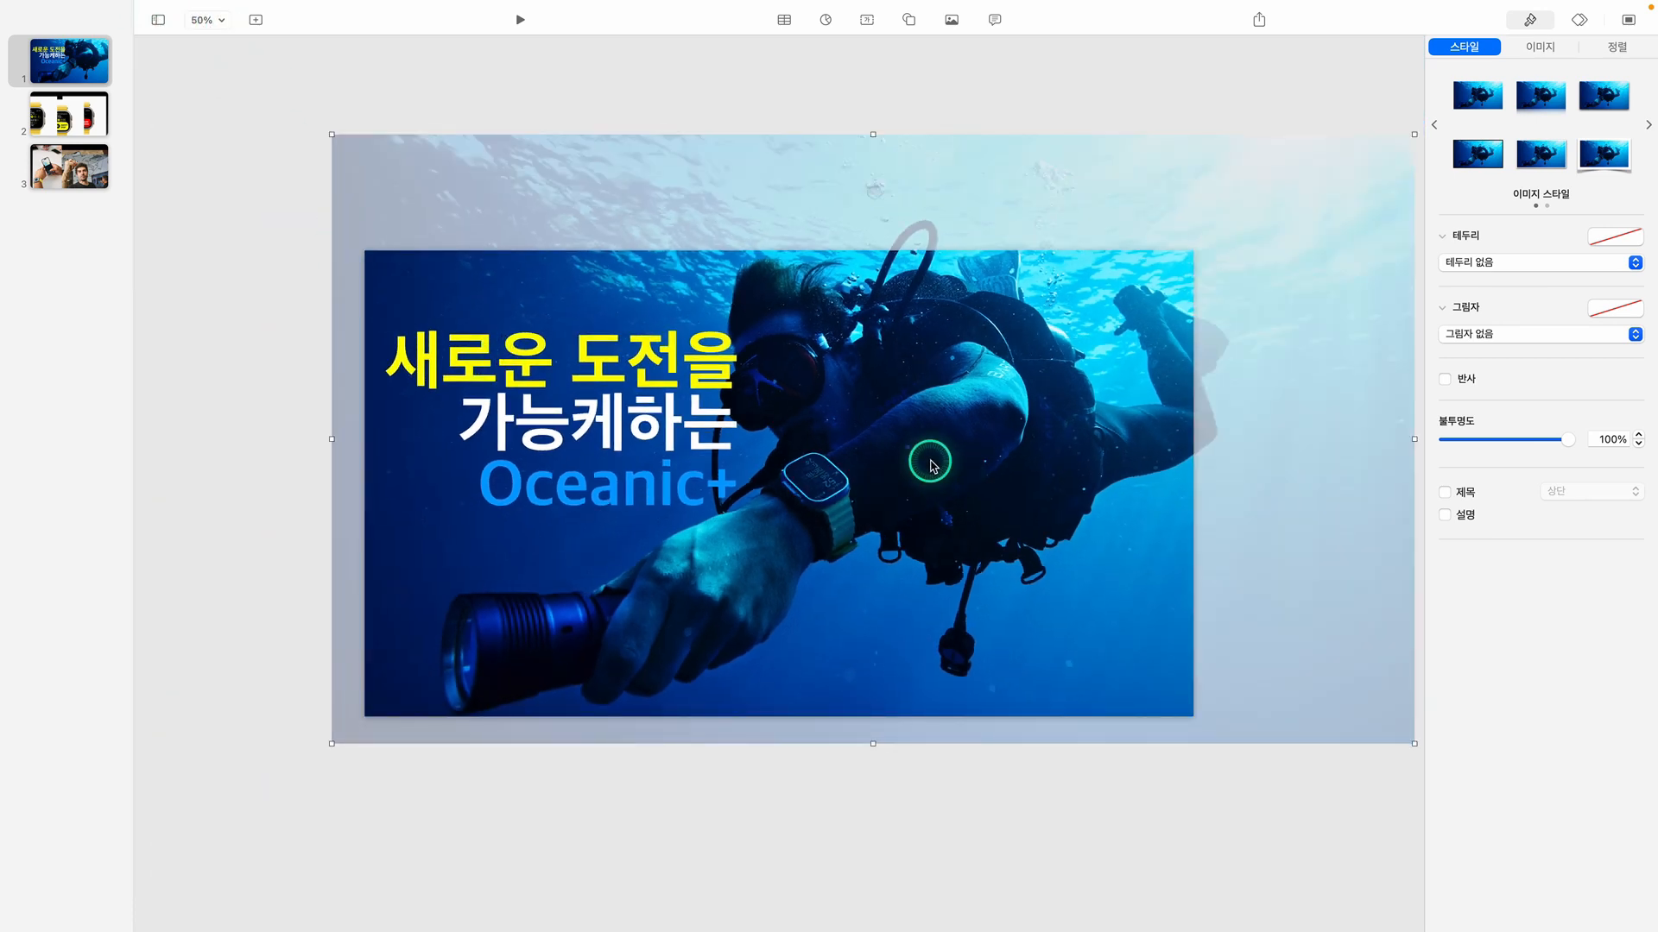
key(super)
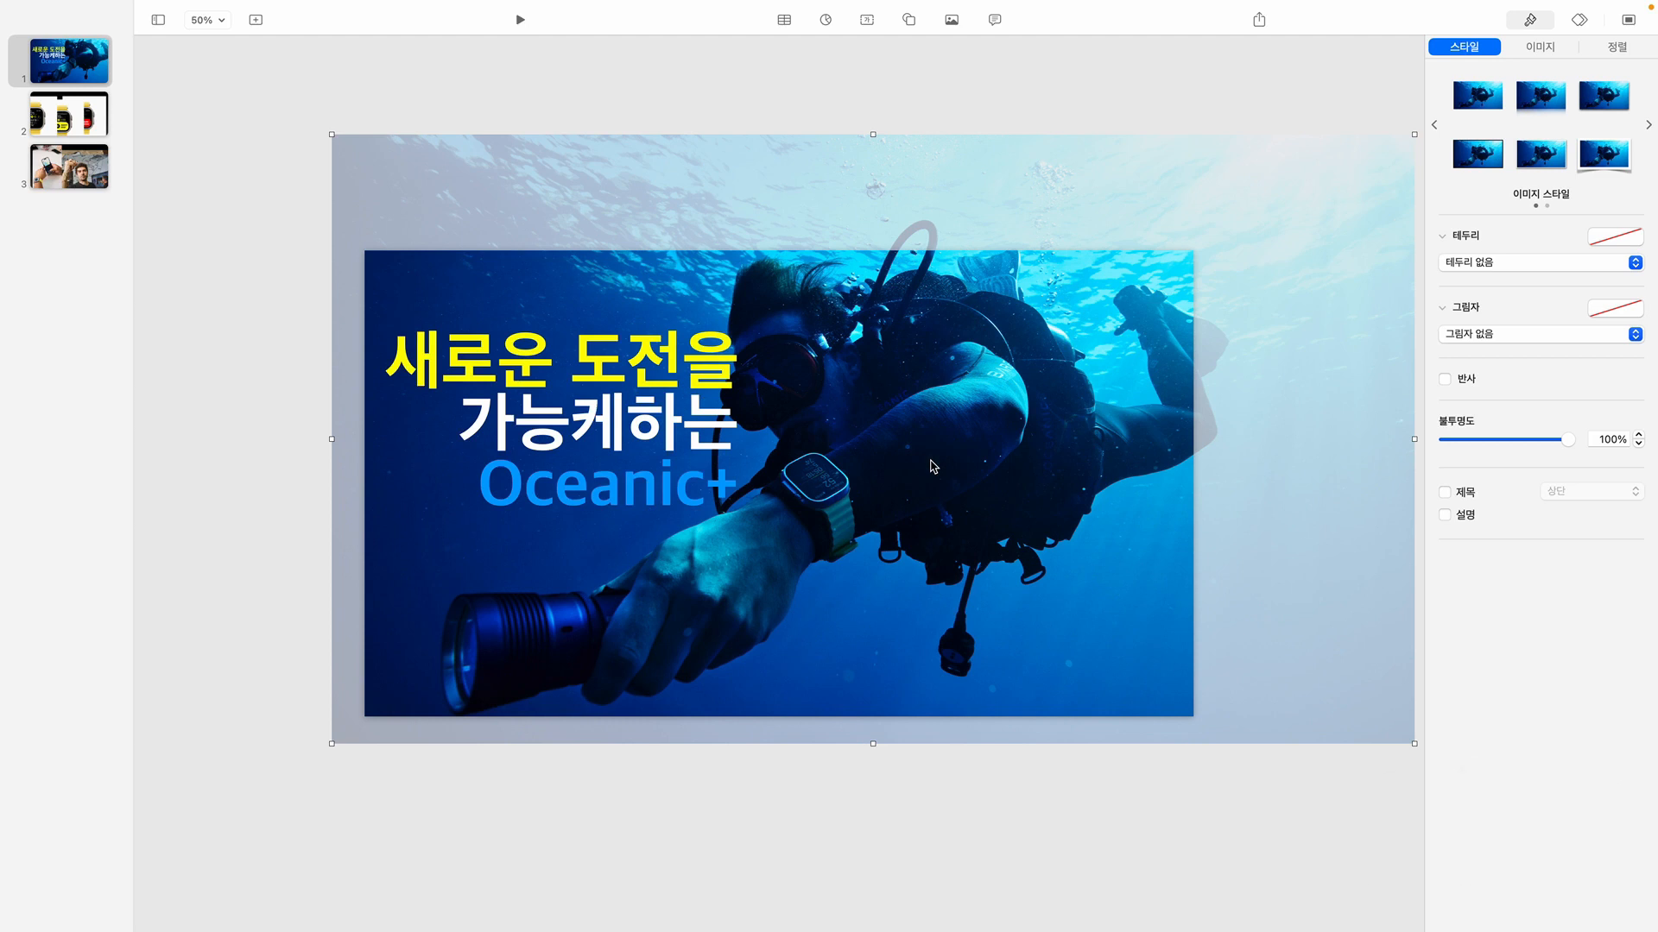
key(super+v)
drag(933, 466, 1184, 665)
key(super+z)
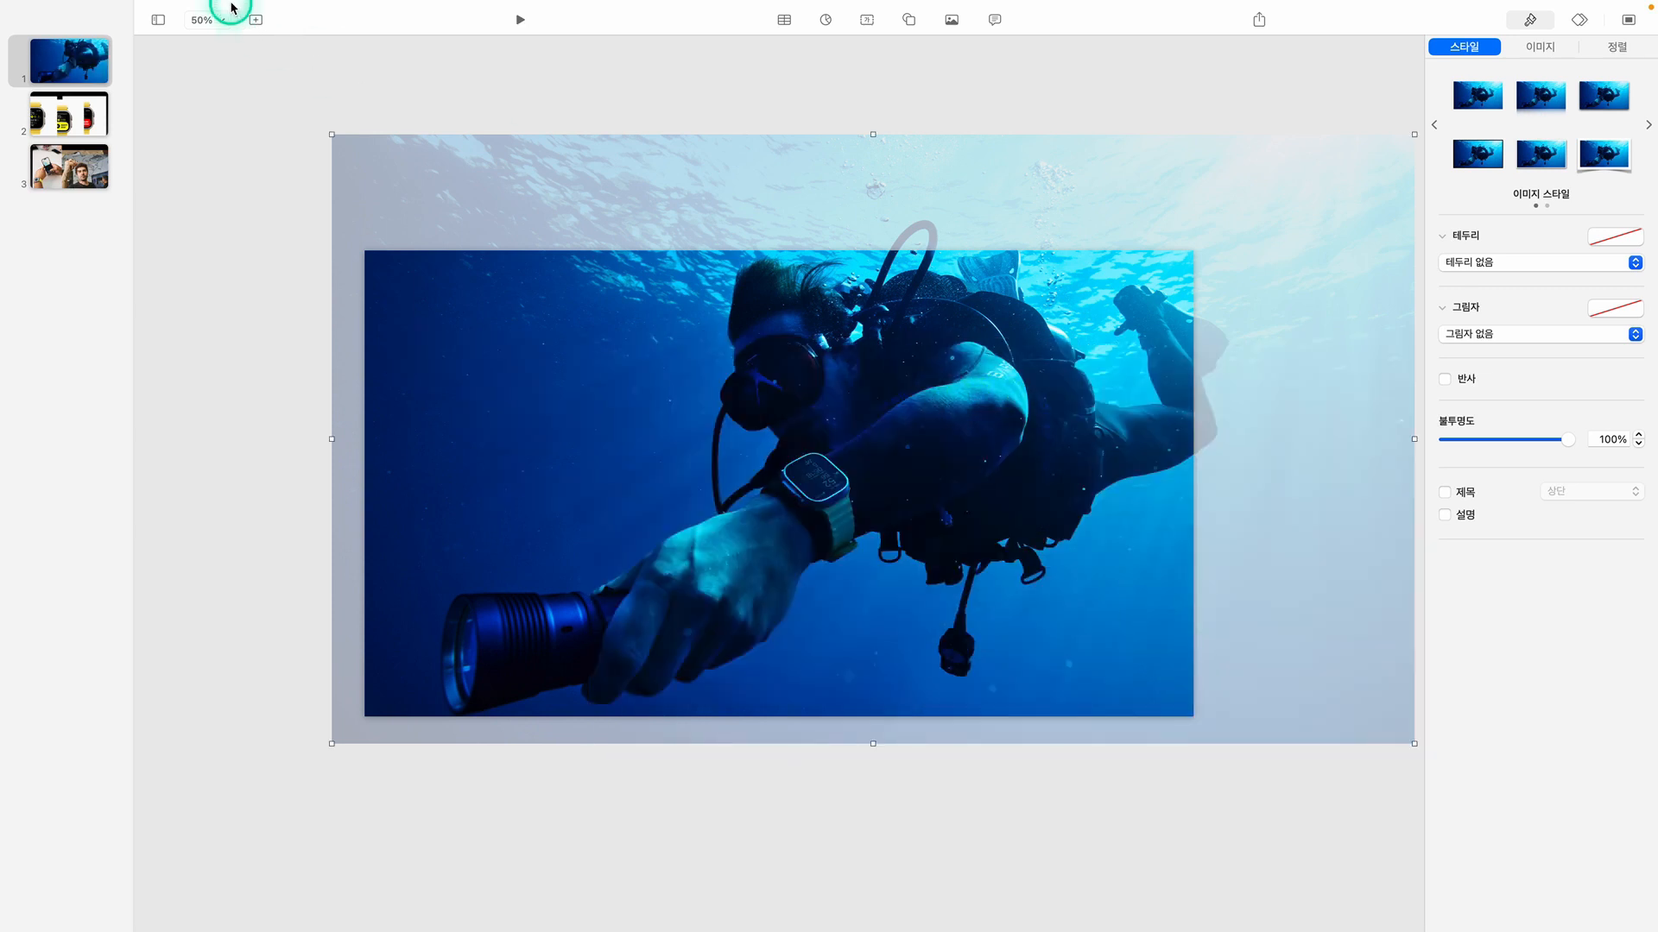
Remove the background of the front diver photo so only the diver's cutout covers the title
mouse_move(246, 5)
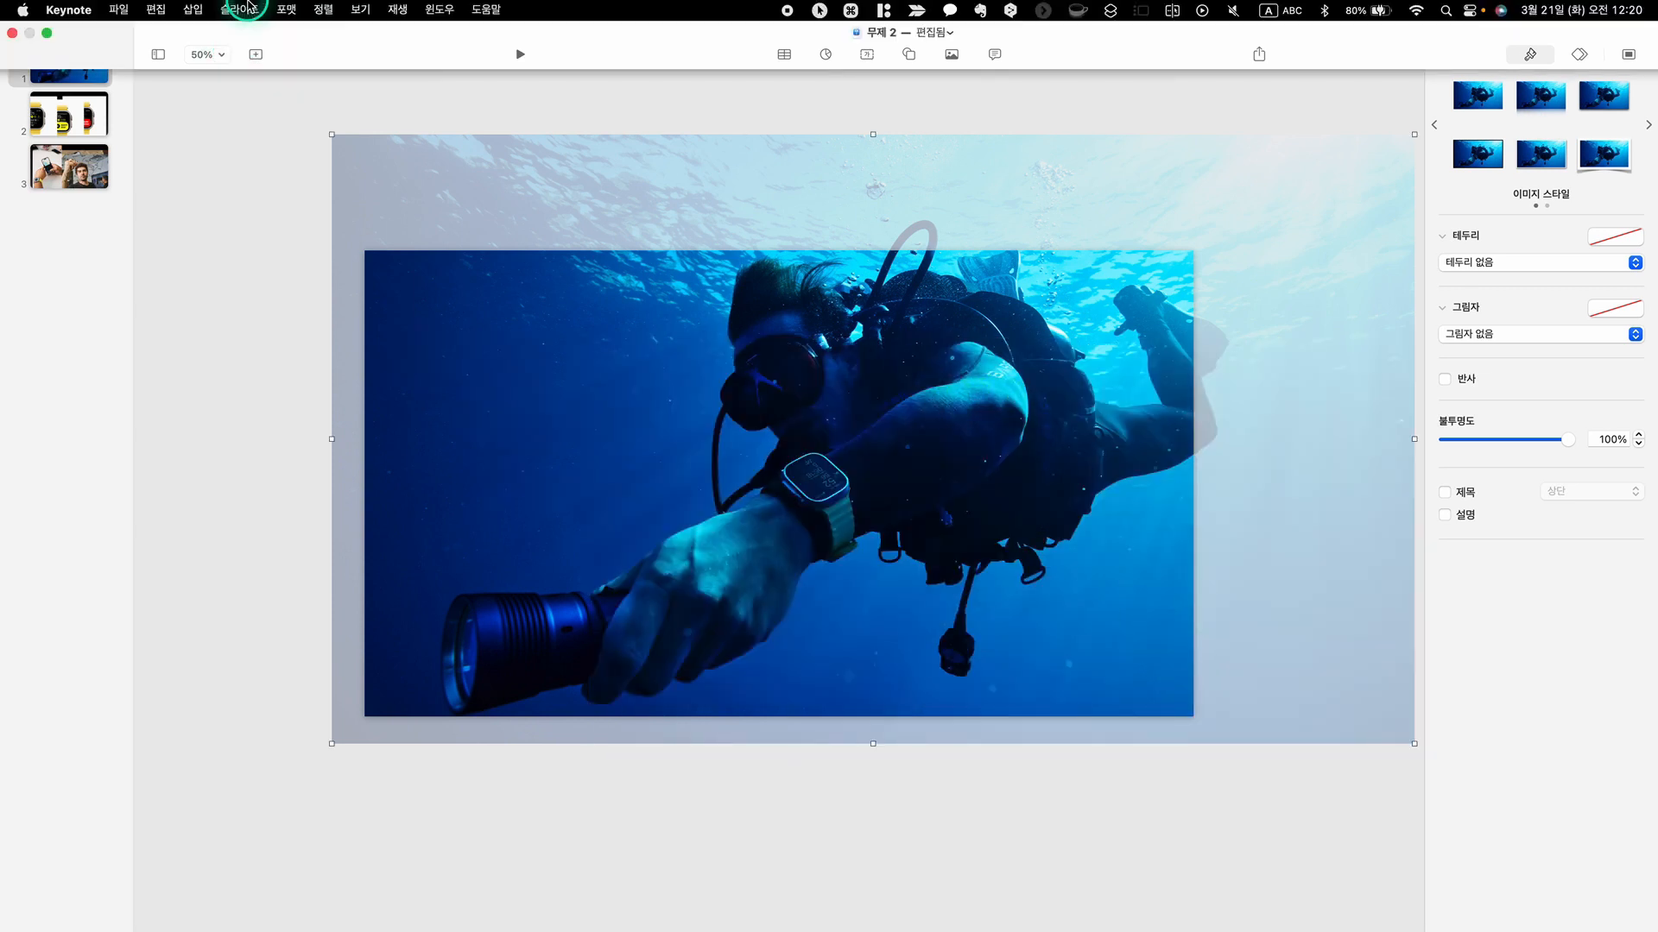
click(289, 11)
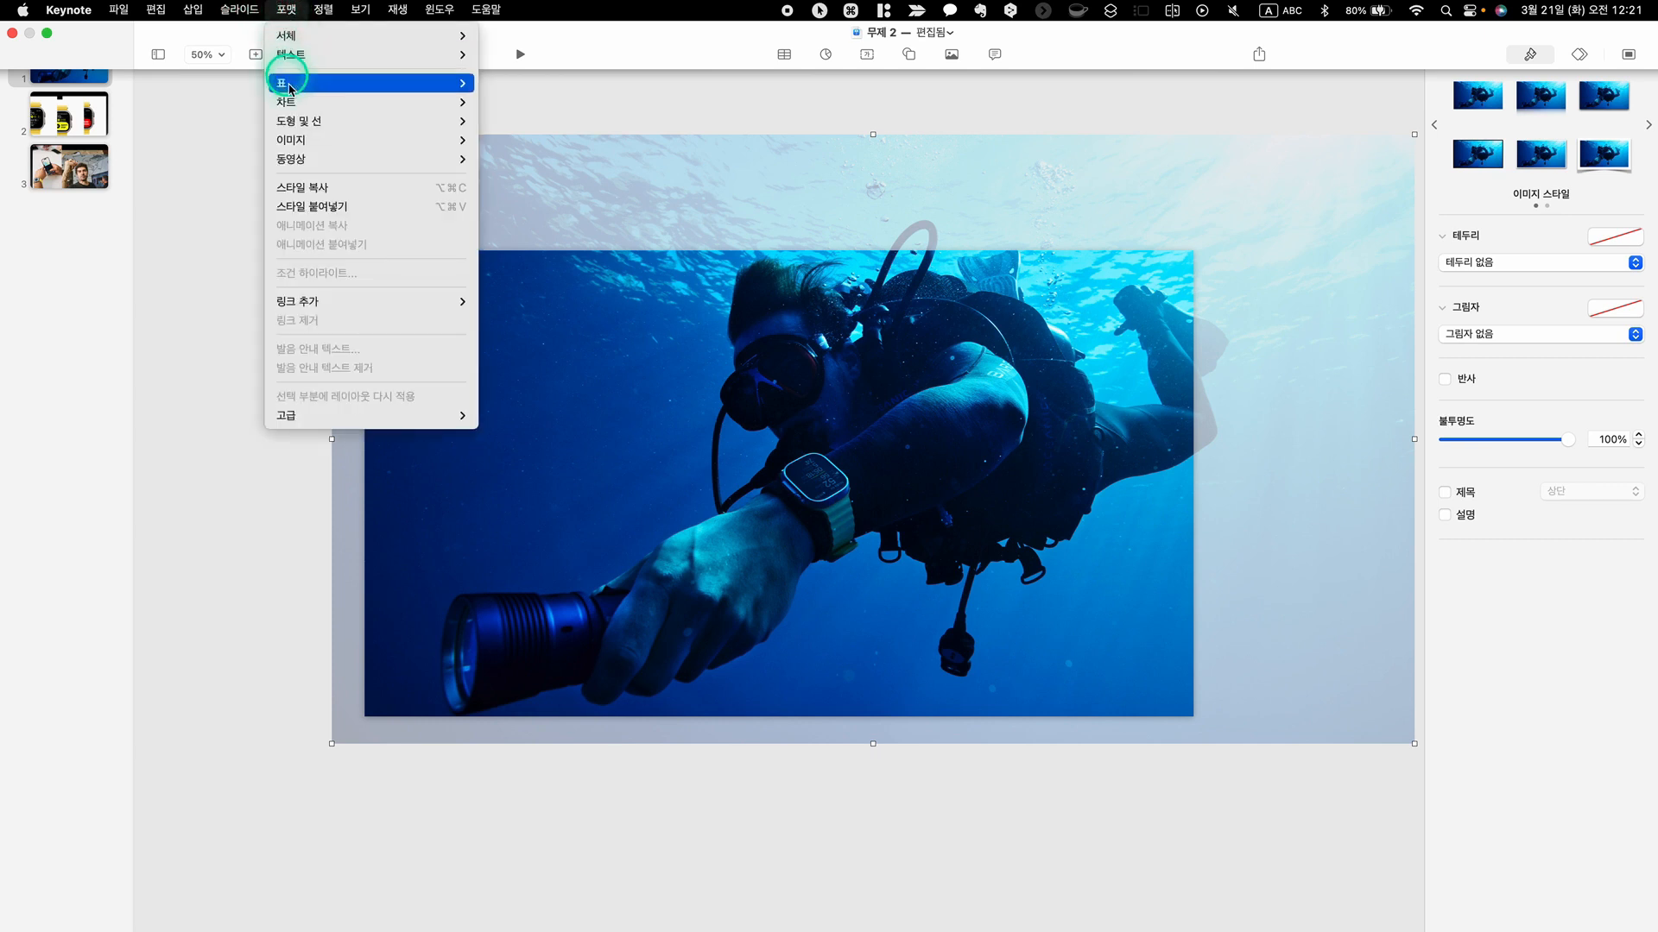
mouse_move(307, 144)
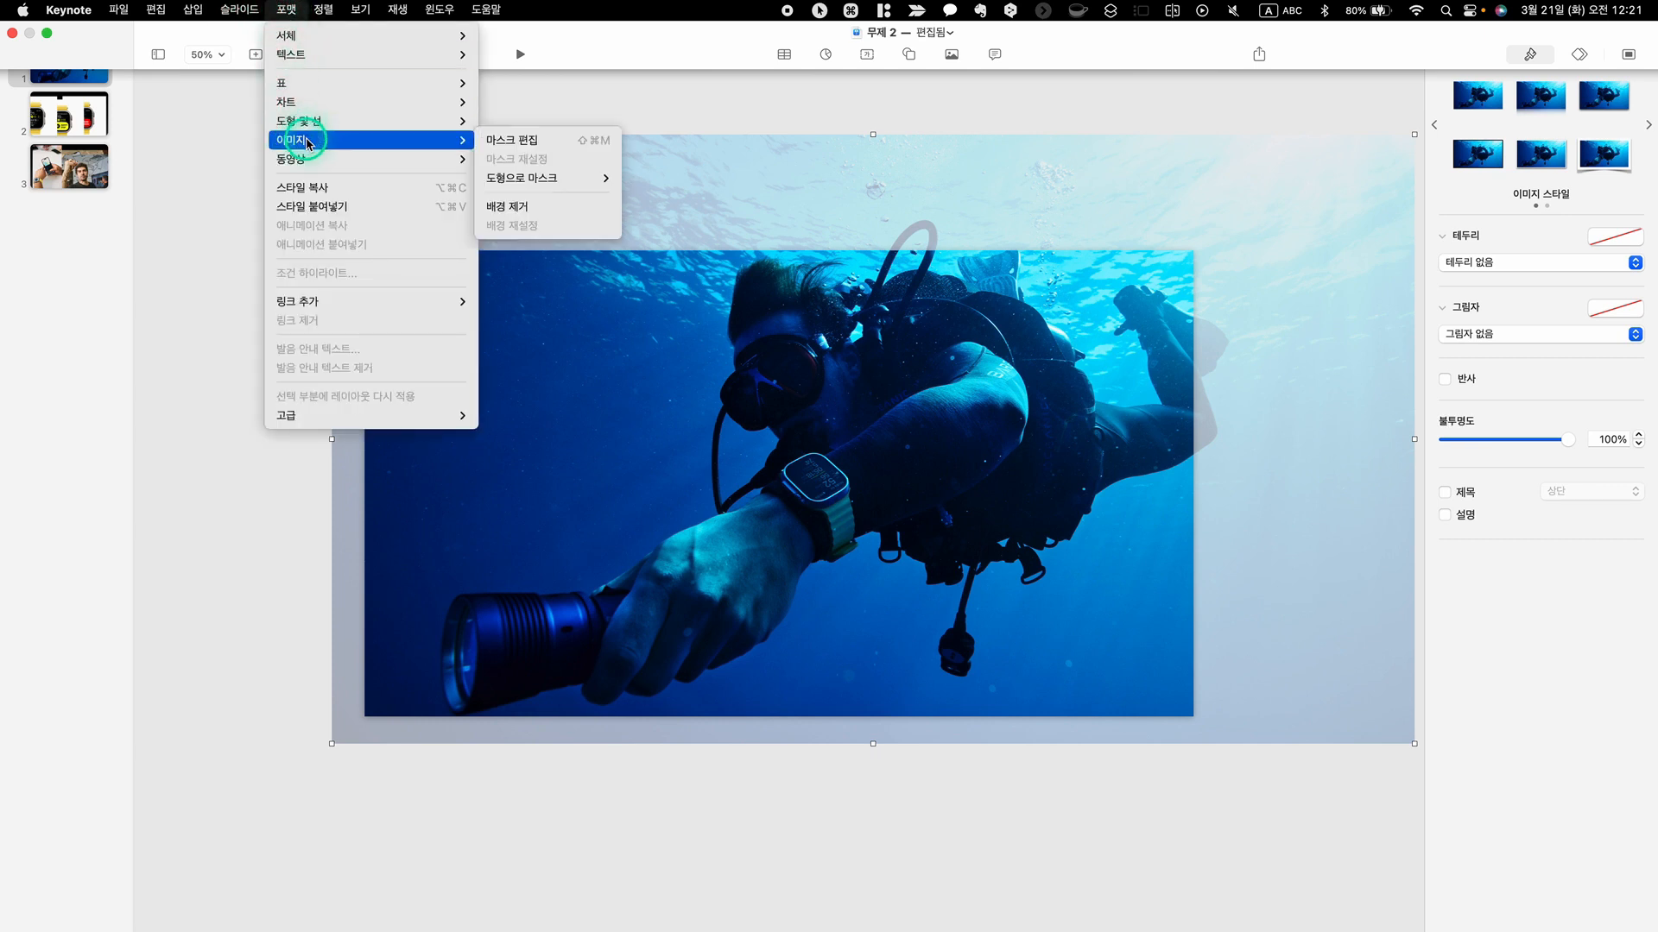
click(525, 207)
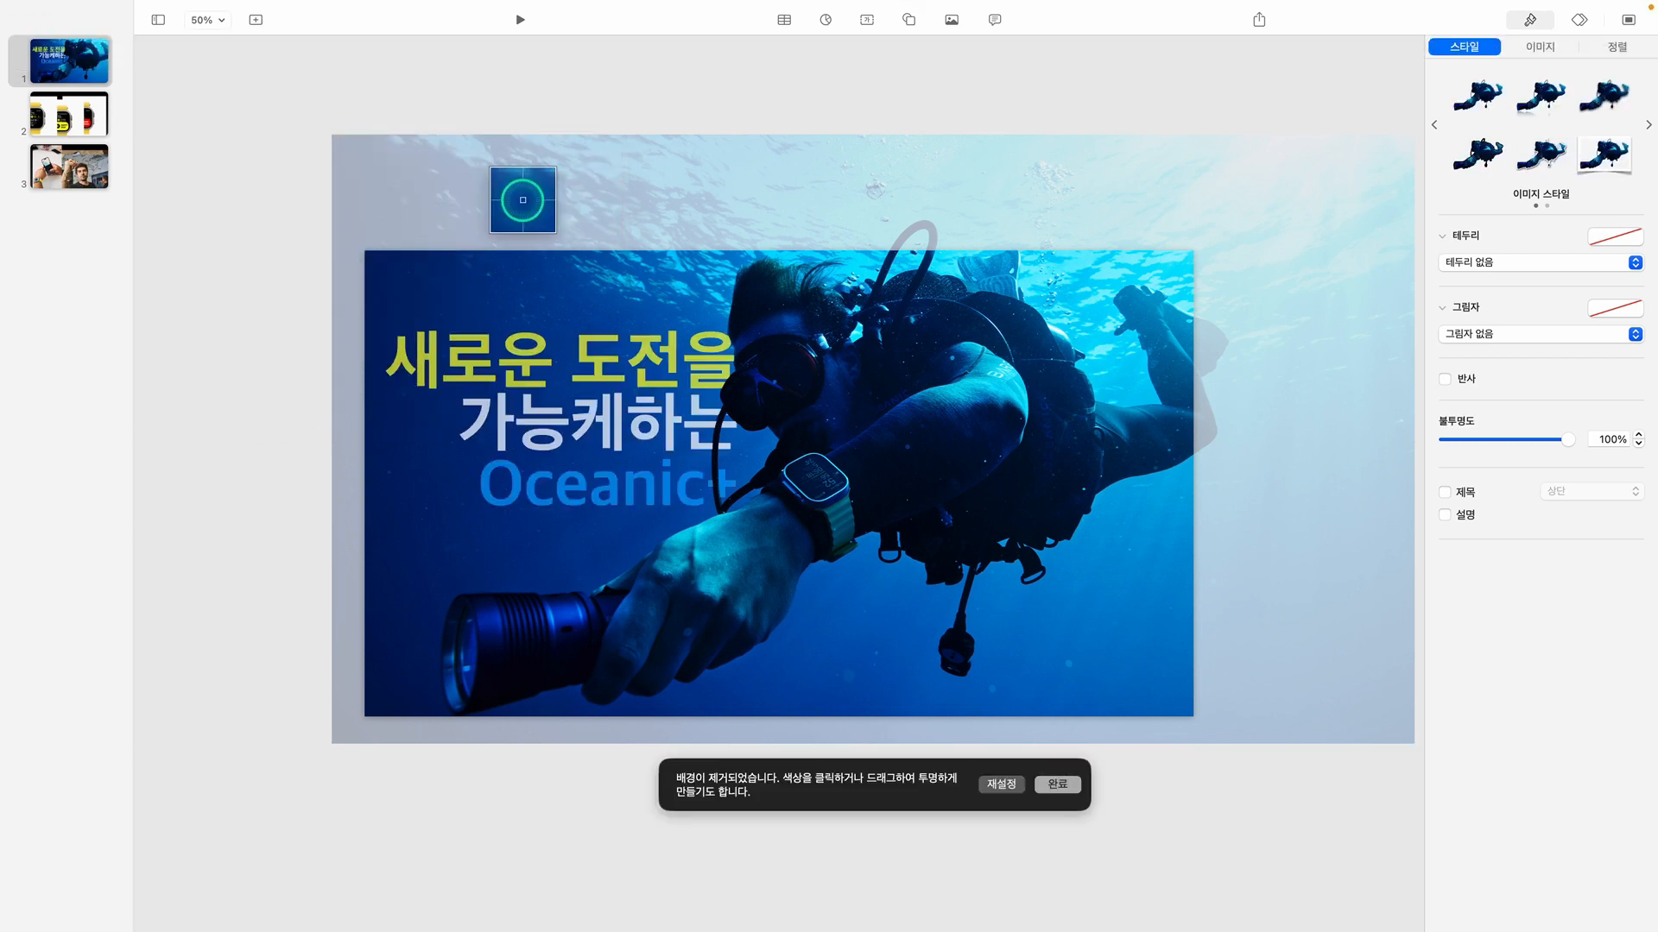
click(1061, 786)
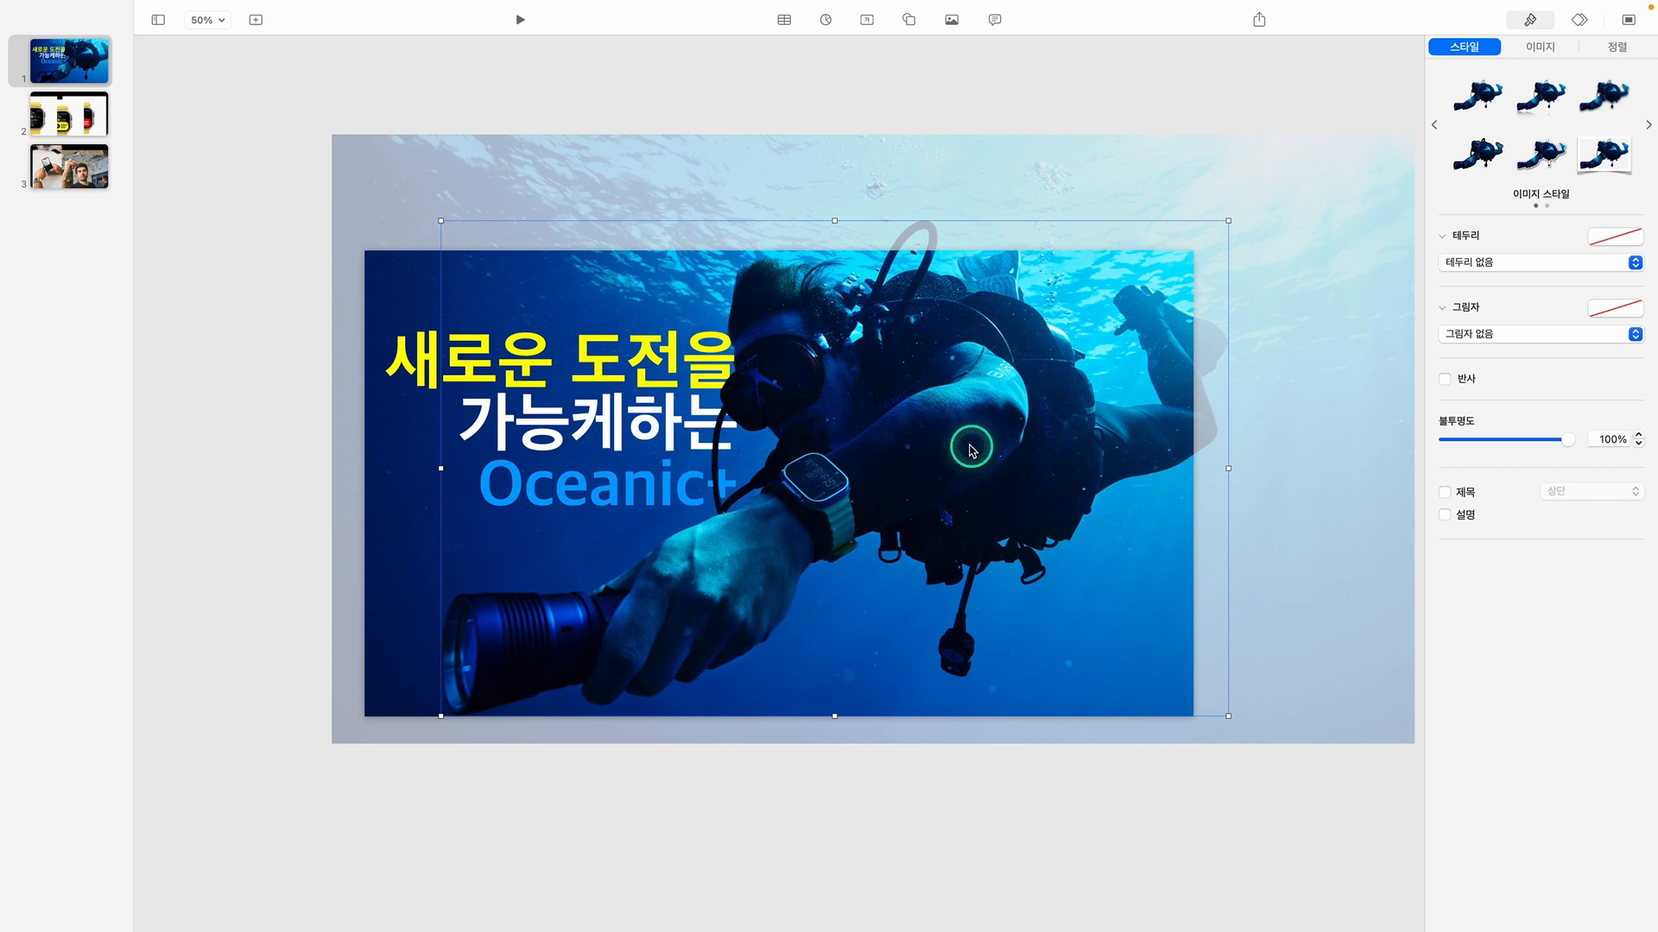
mouse_move(955, 439)
mouse_down()
mouse_move(1009, 544)
mouse_move(958, 442)
mouse_up()
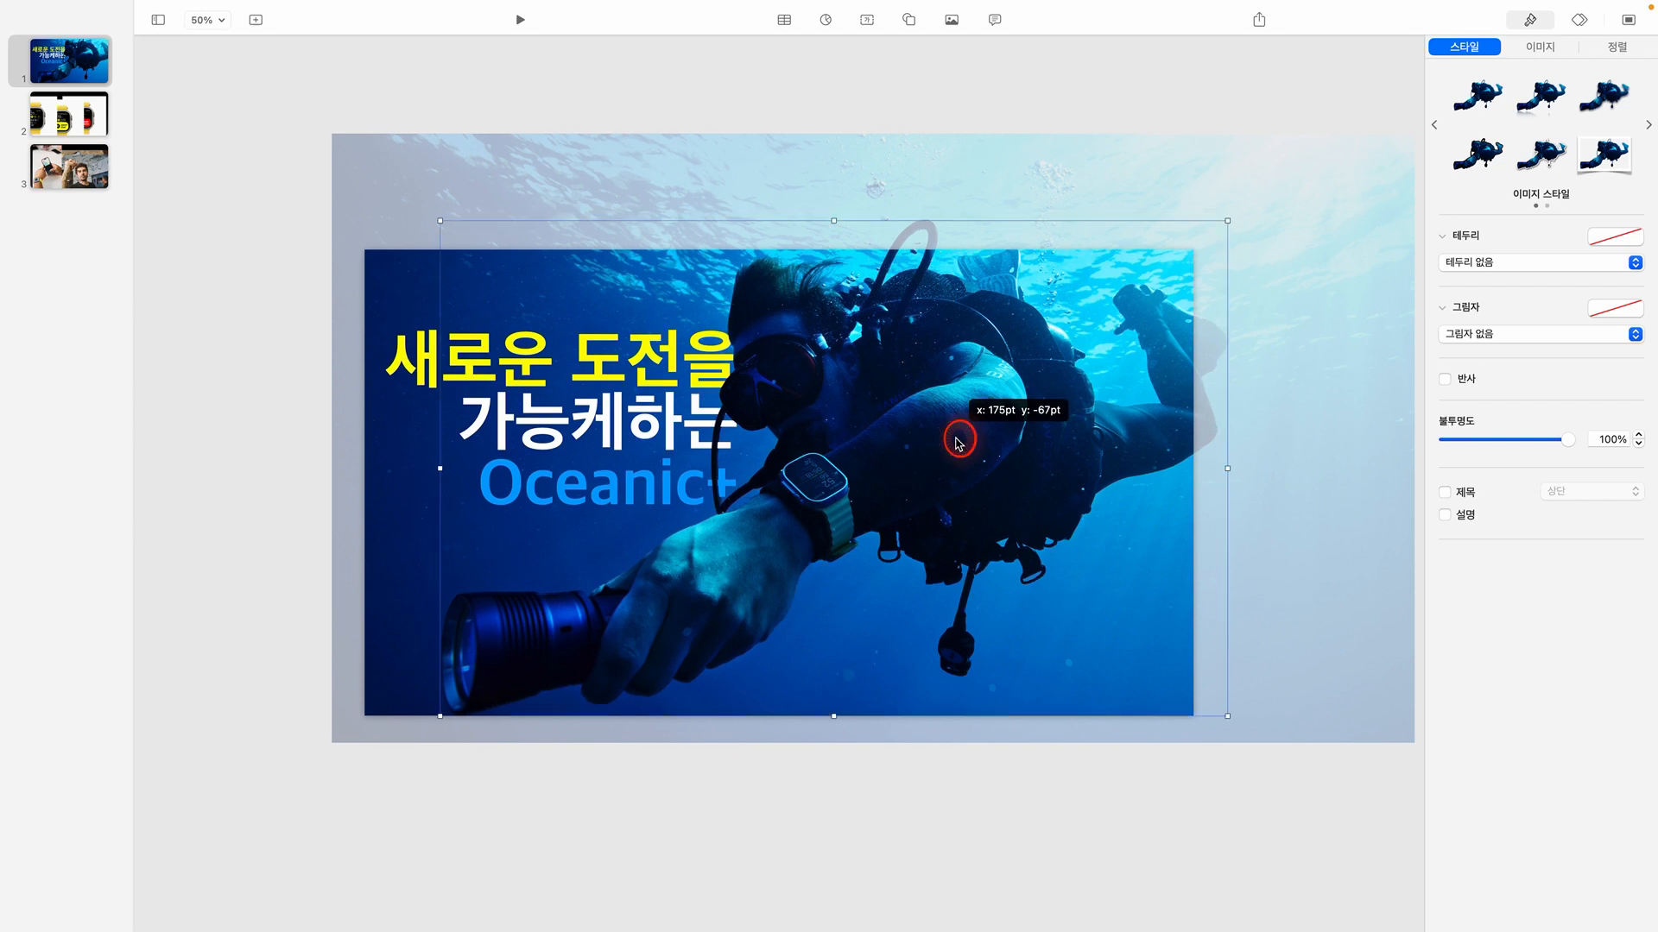
key(super+z)
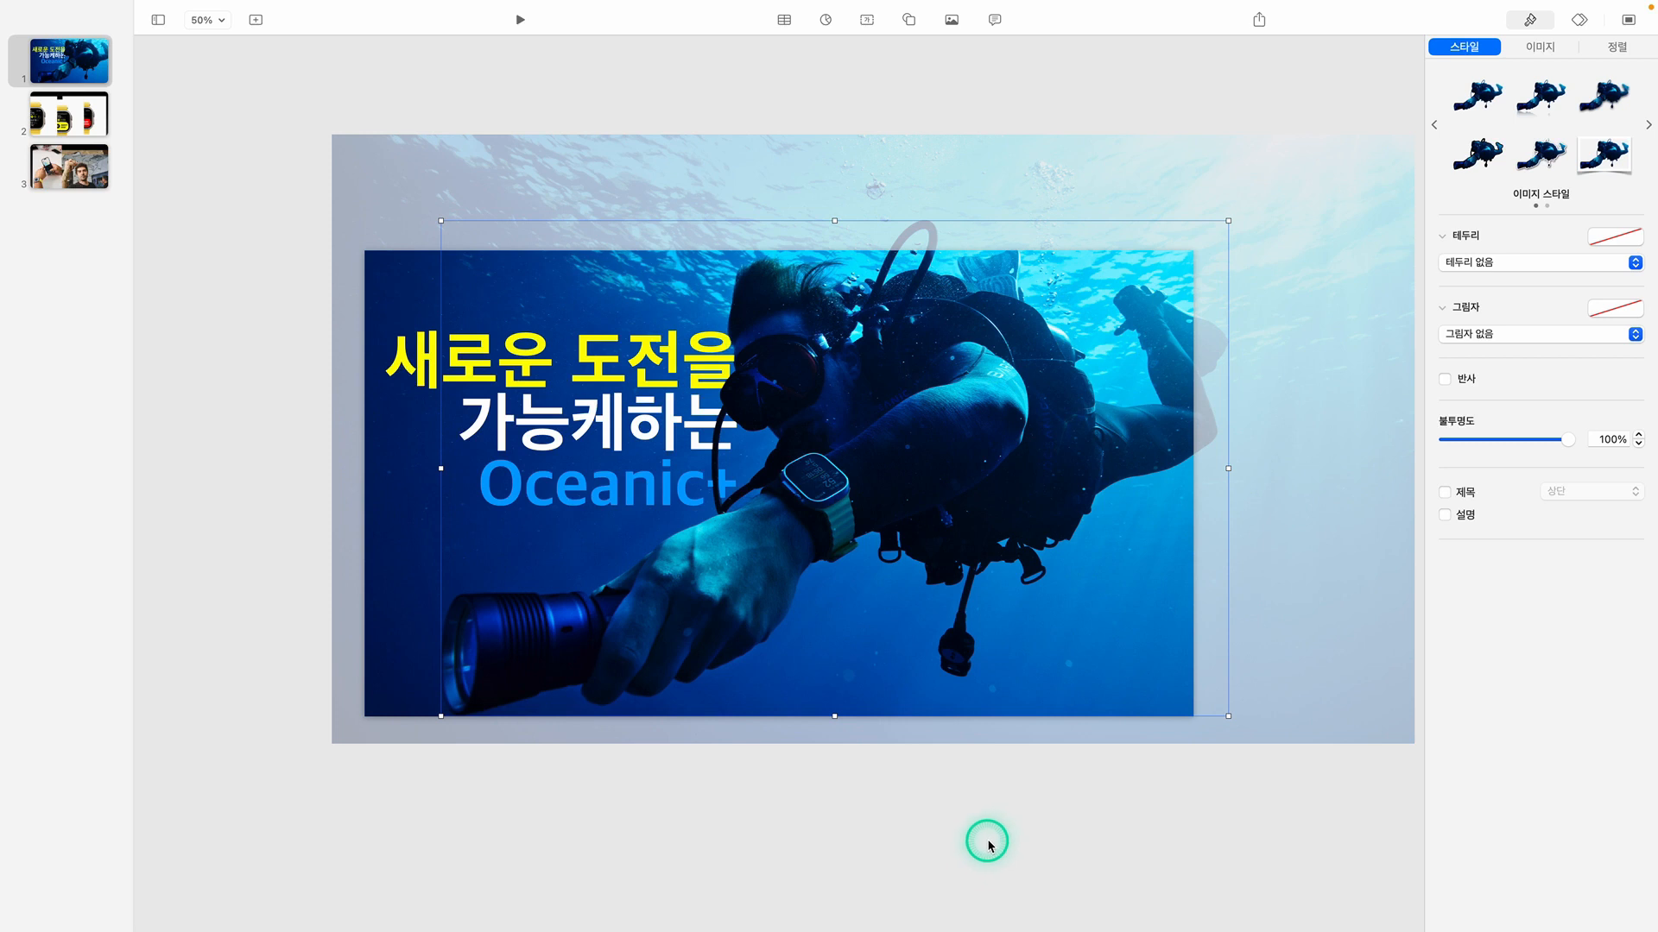
Move the title text box up and slightly right, to about x 17 pt, y 115 pt
click(618, 377)
drag(619, 378, 624, 353)
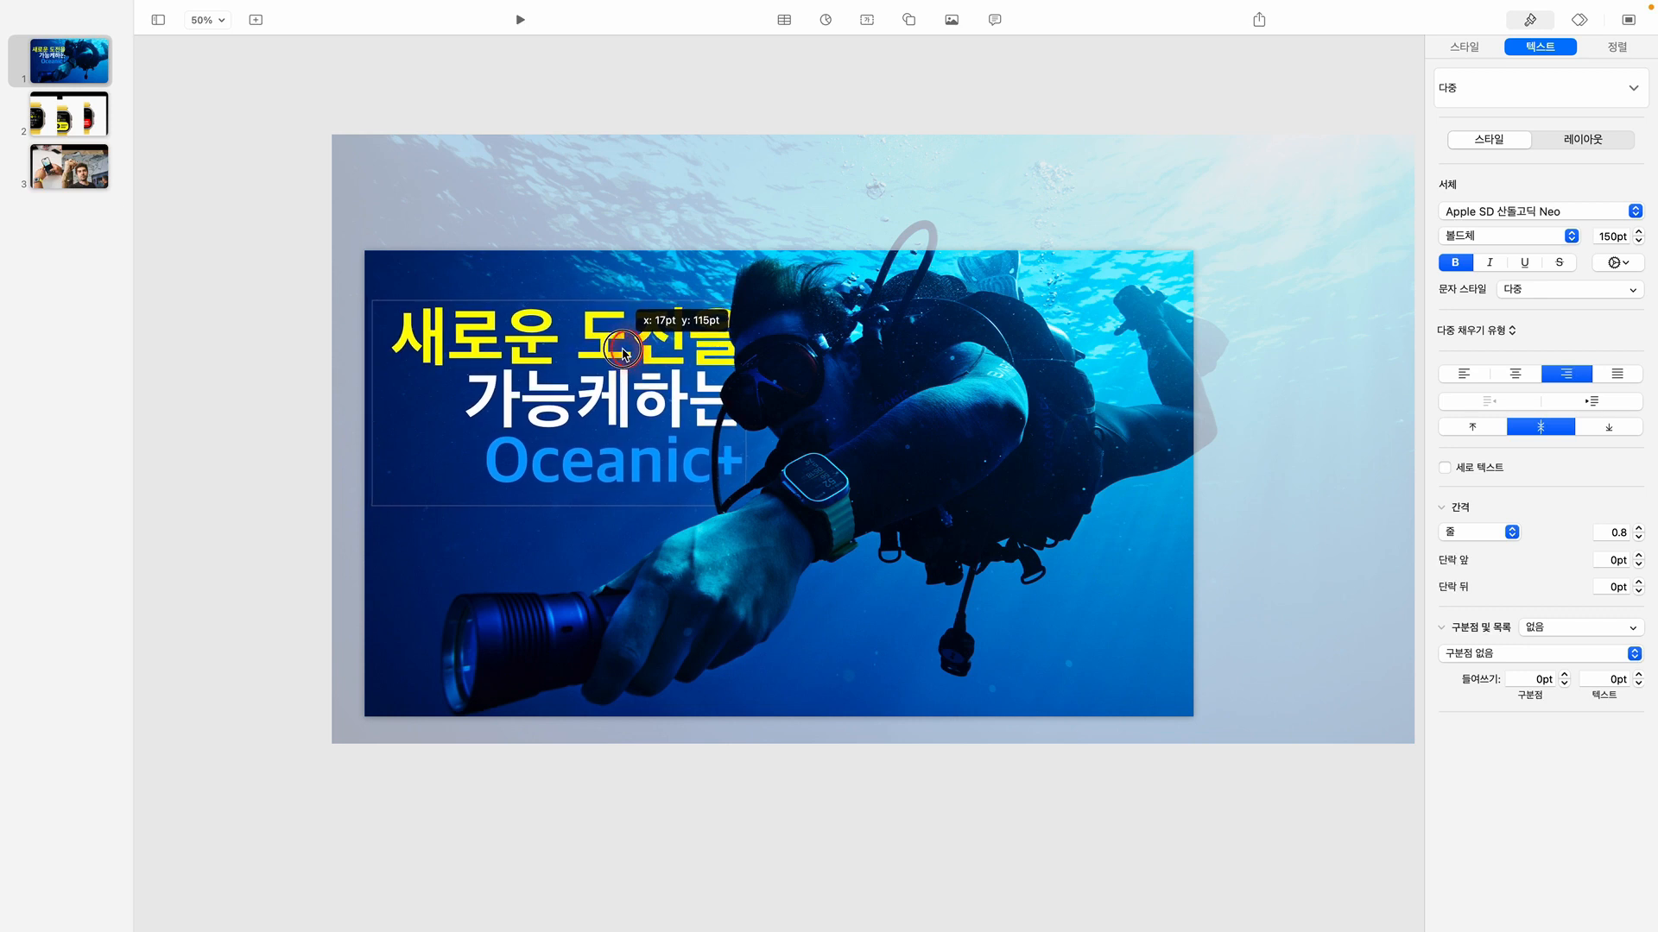
drag(623, 352, 624, 352)
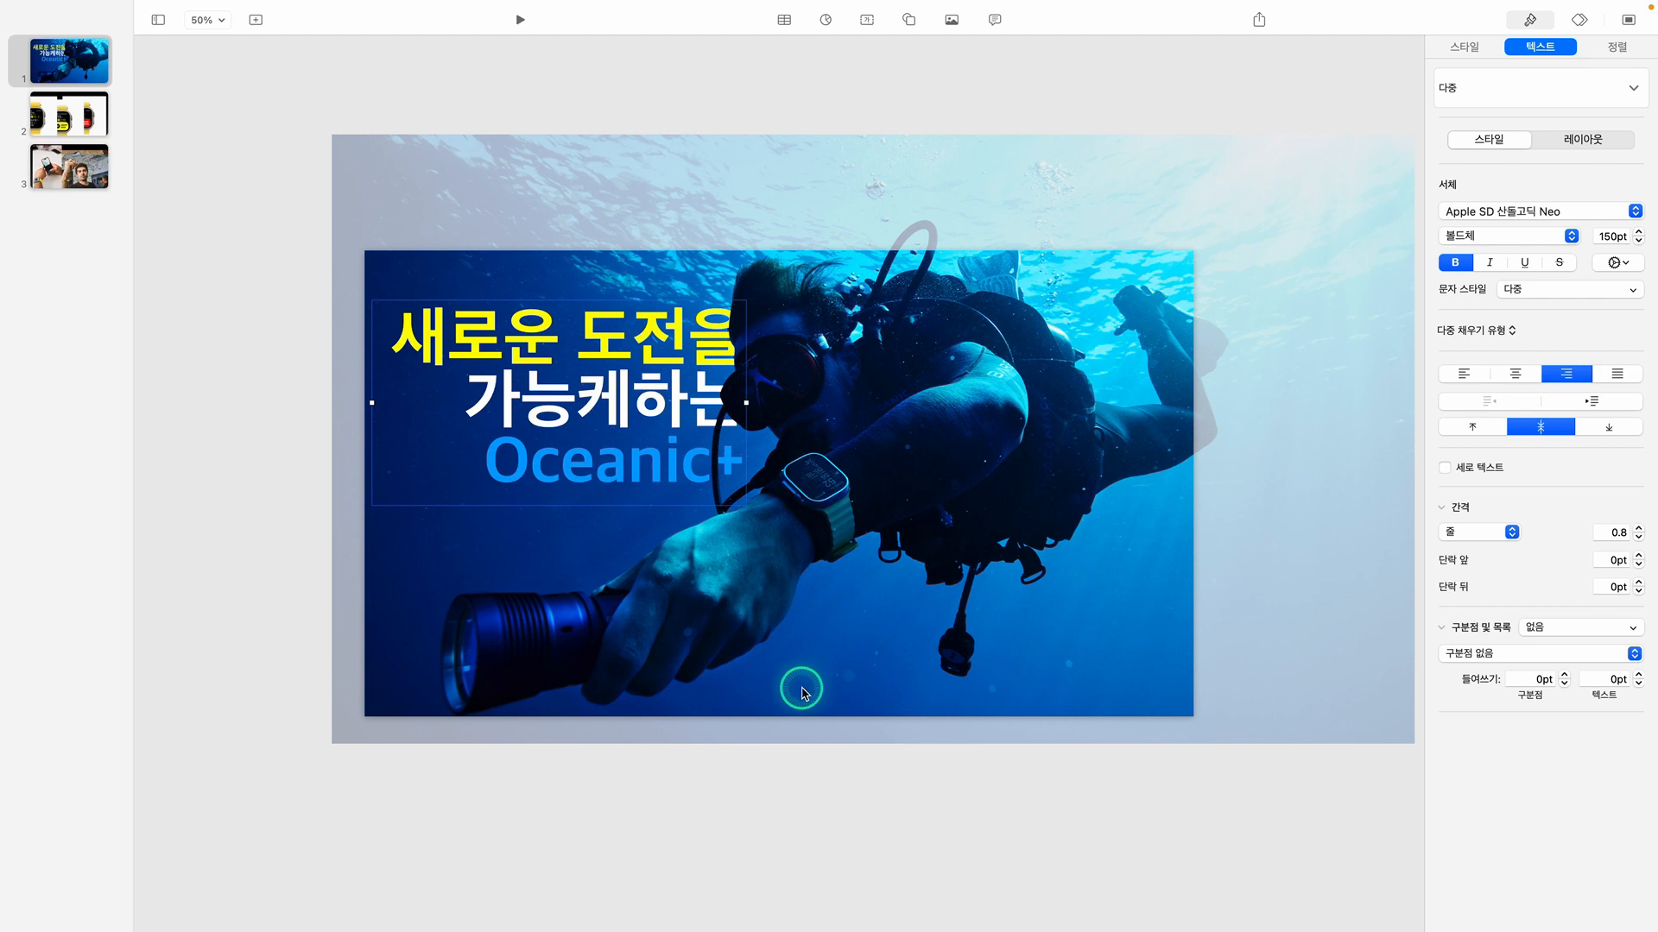
Add a text box below the diver's arm reading "Apple Watch Ultra" and "Story" on two lines
click(871, 21)
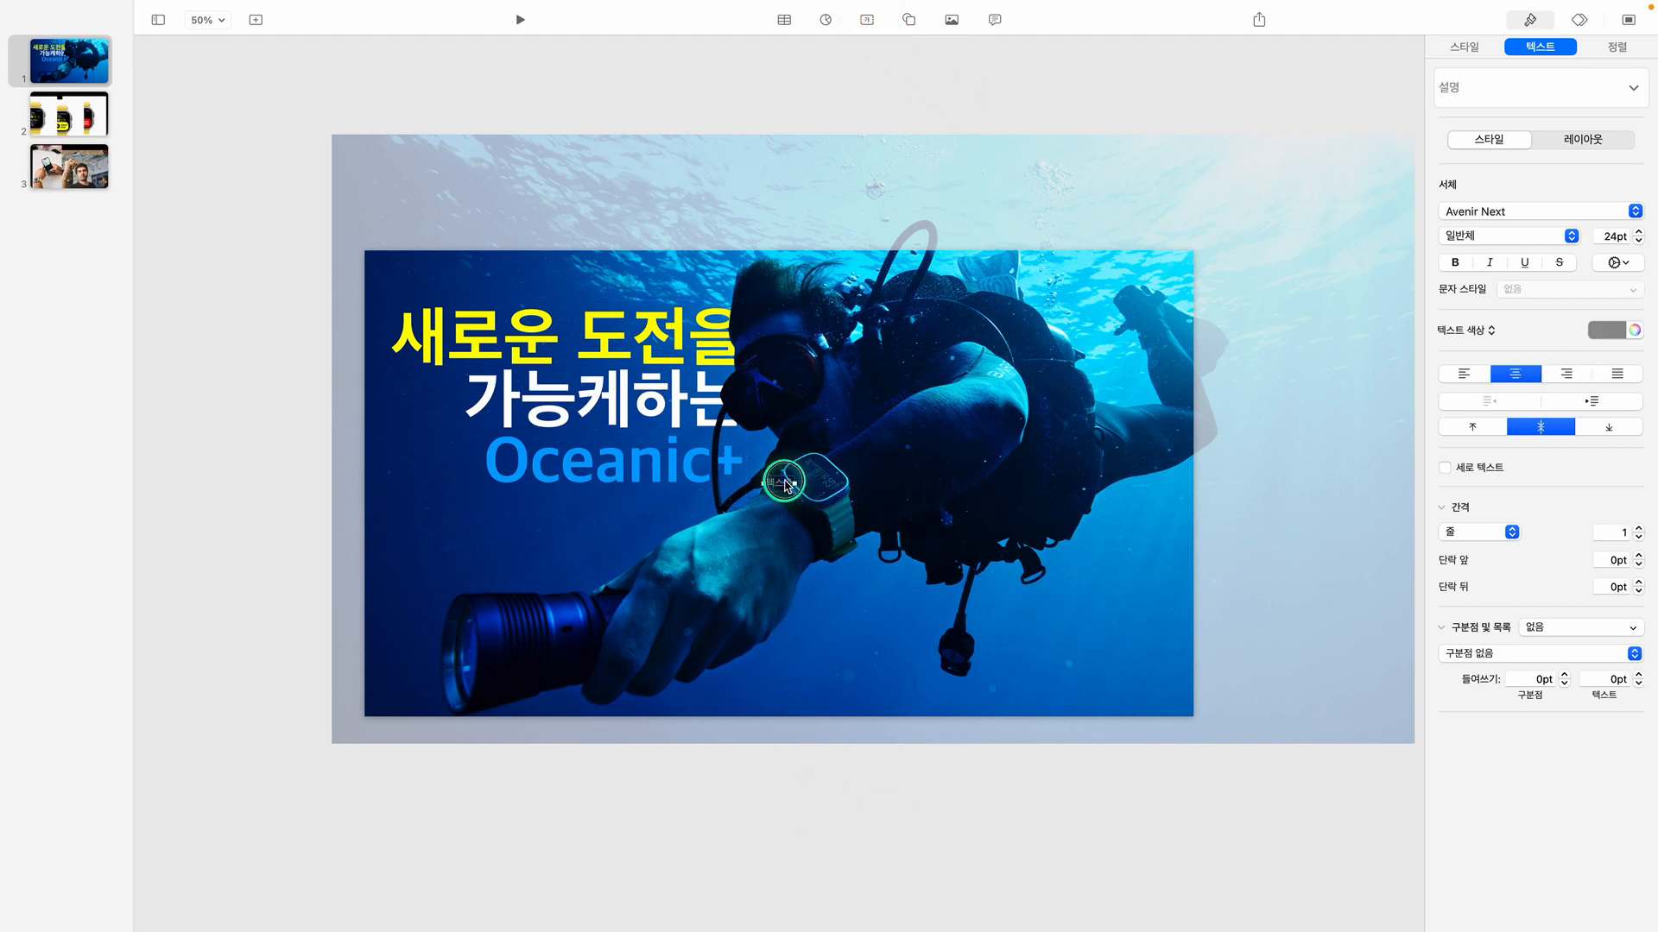
drag(785, 482, 883, 611)
text(A)
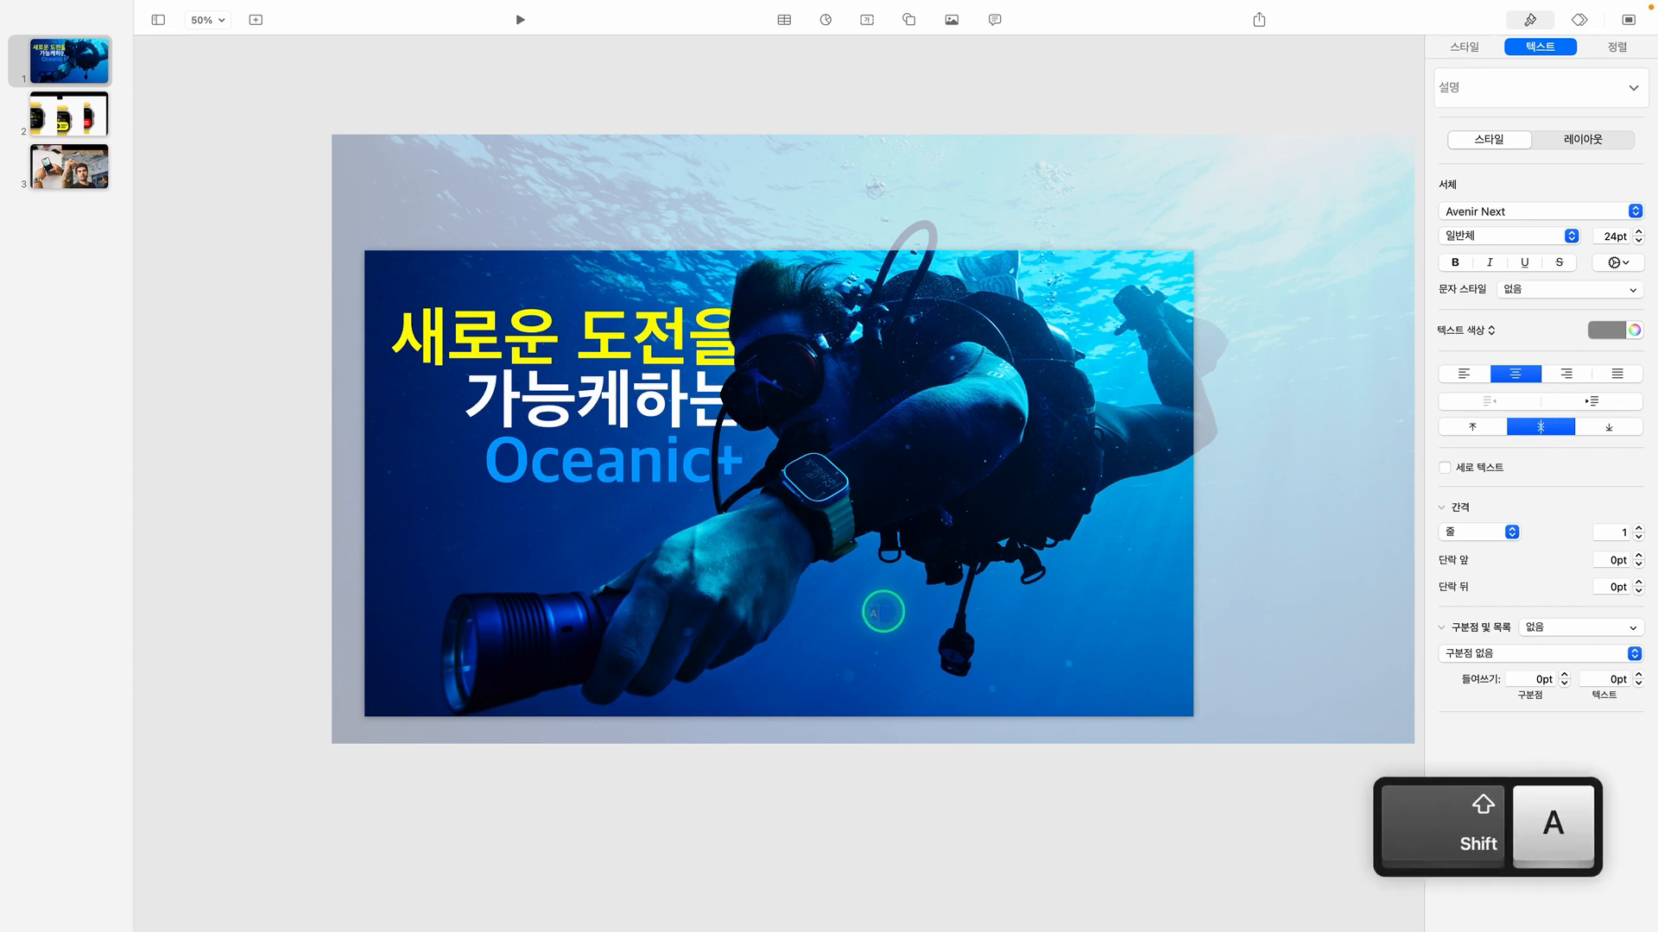
text(pple W)
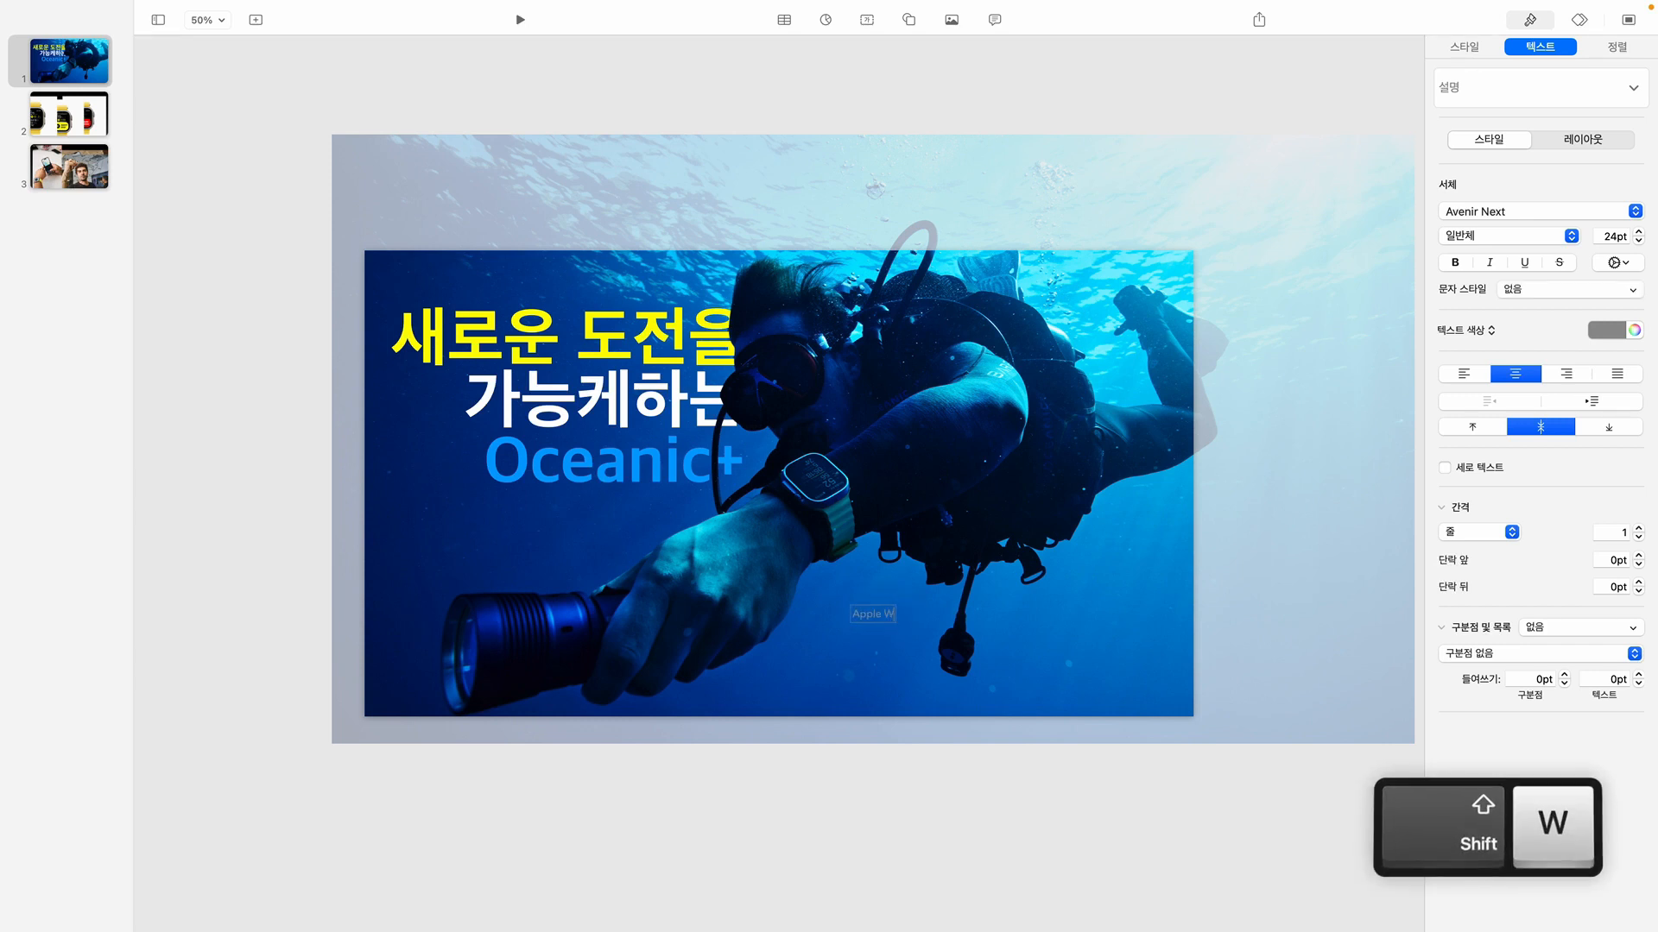
text(atch )
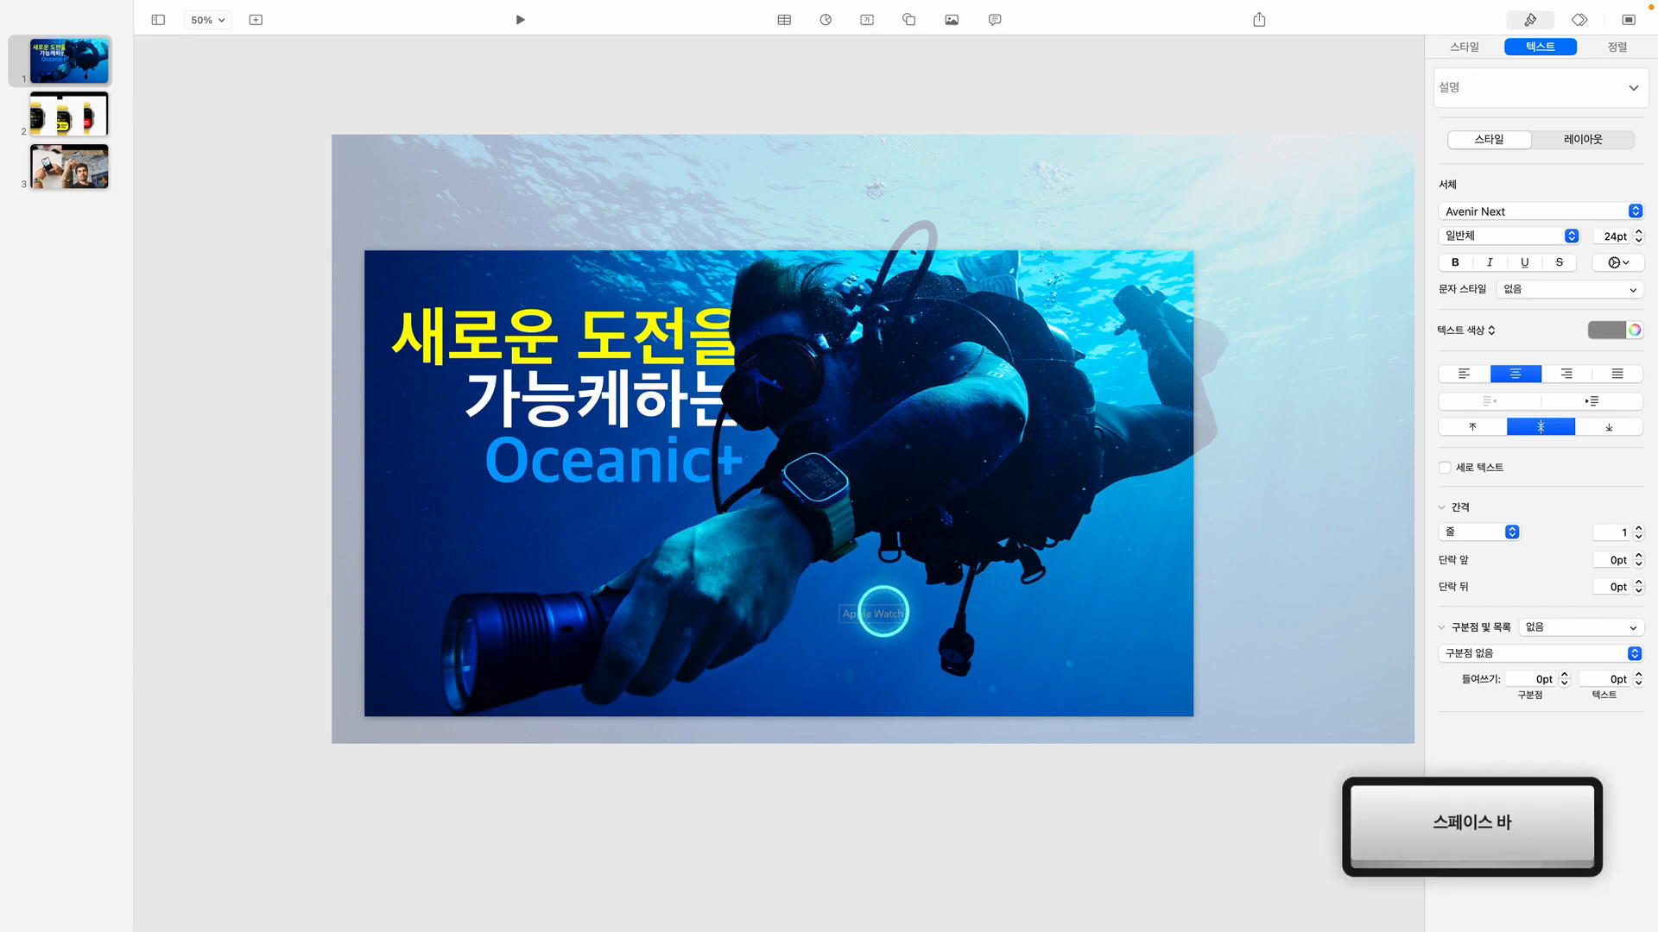
text(U)
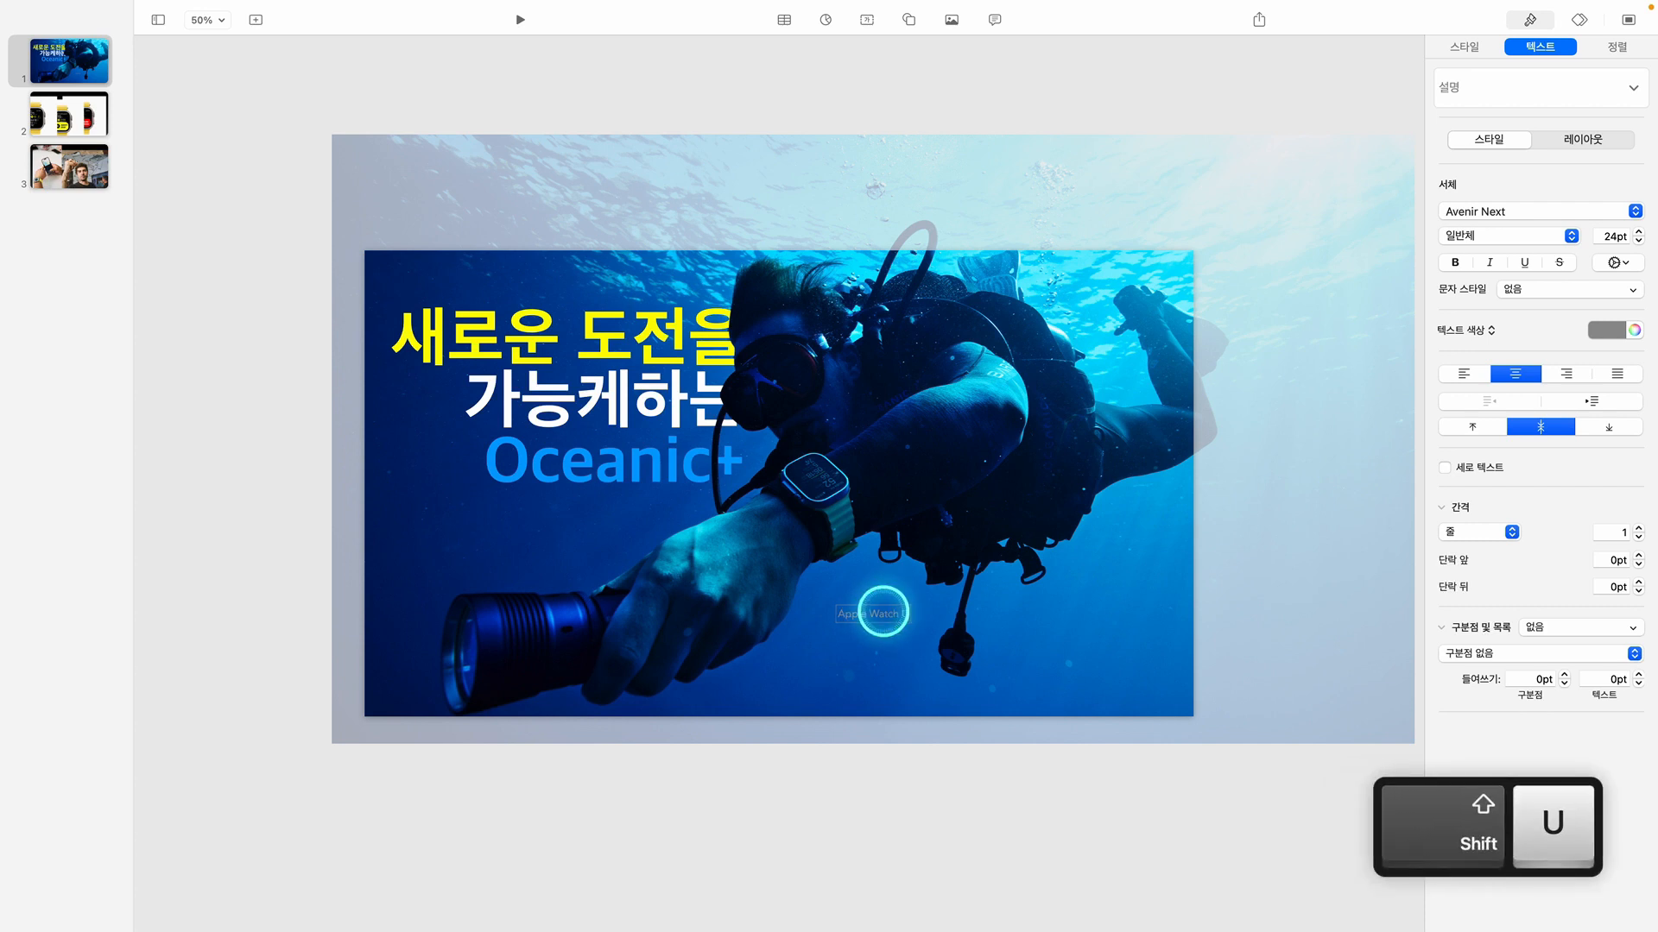
text(lt)
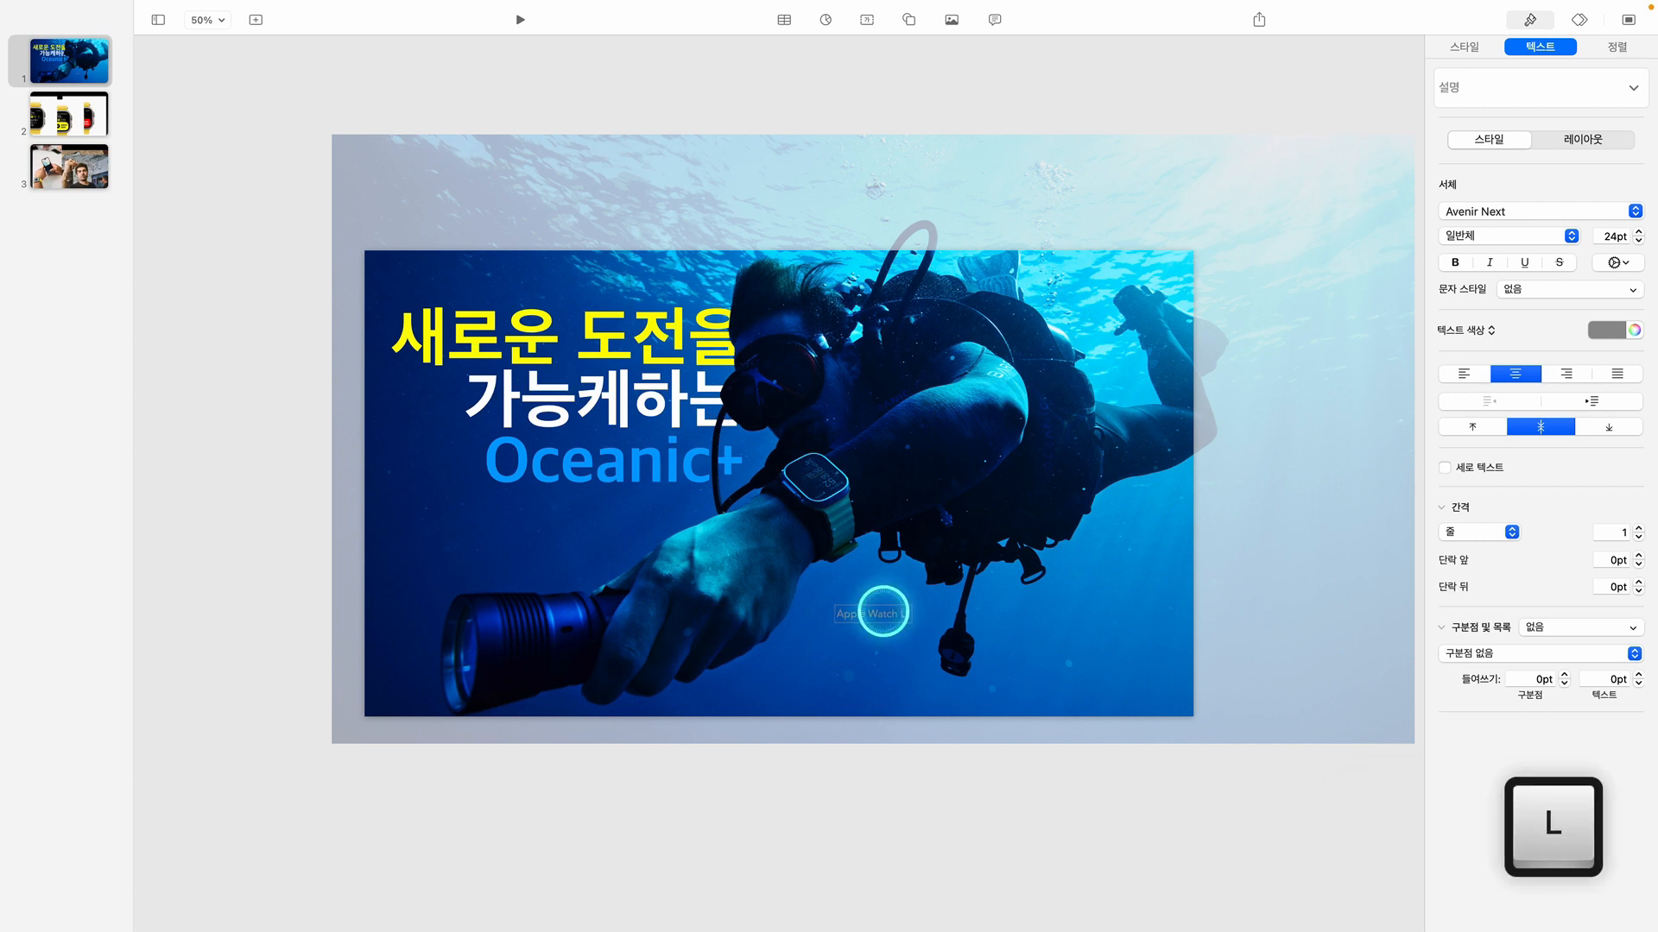
text(ra)
key(Return)
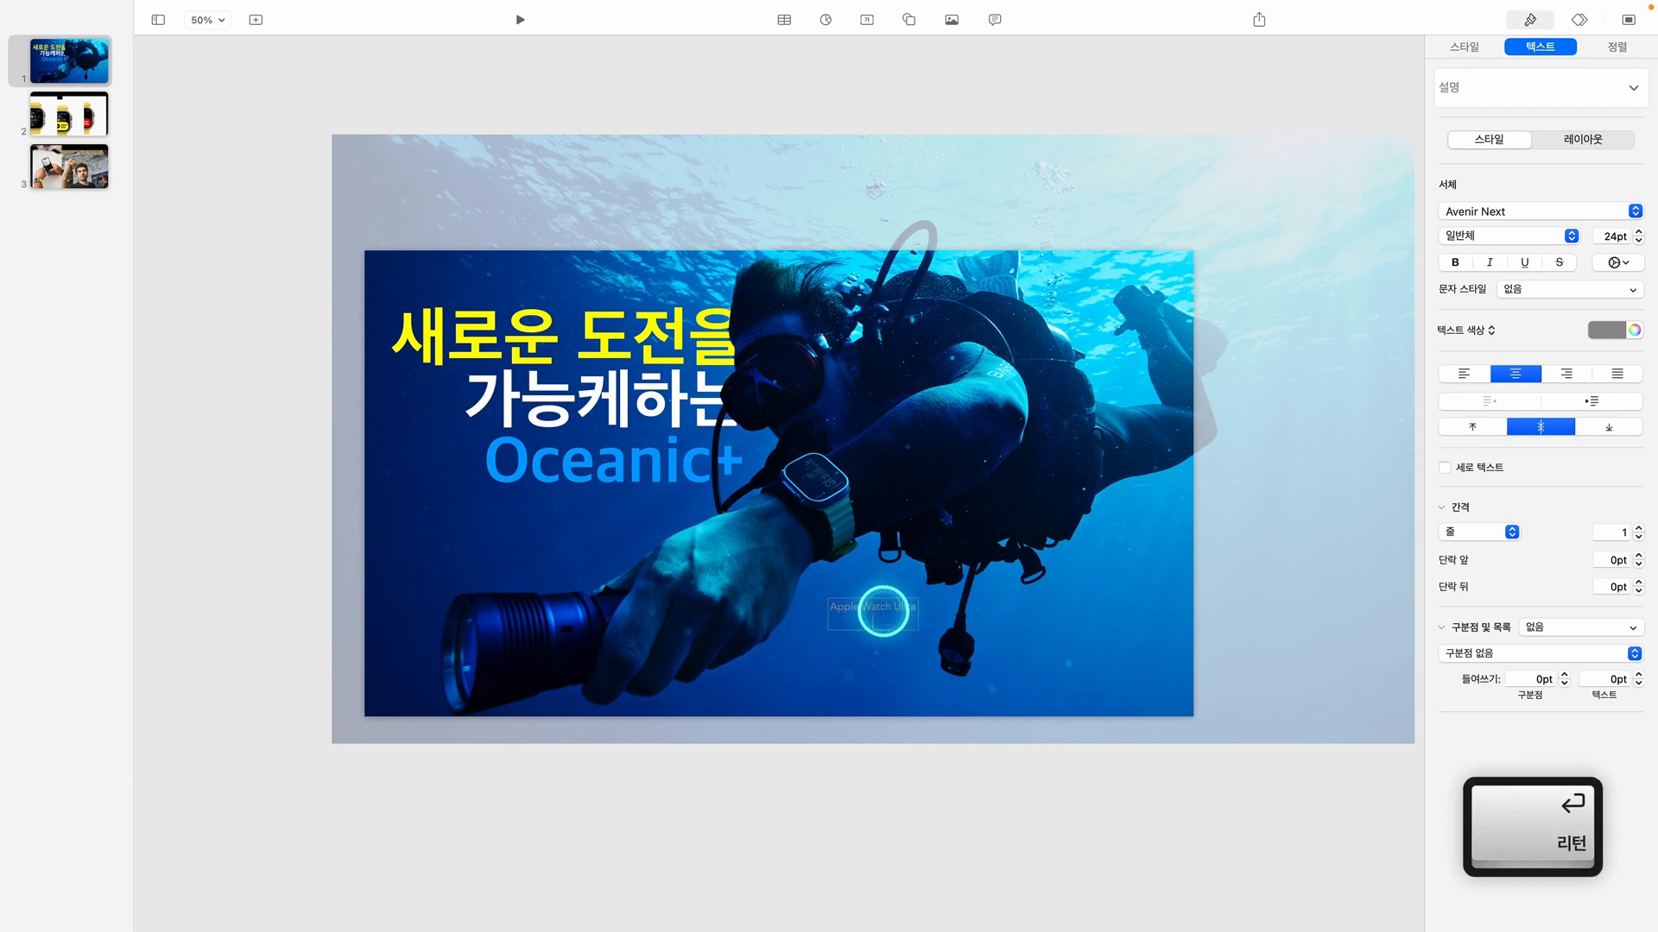
text(Story)
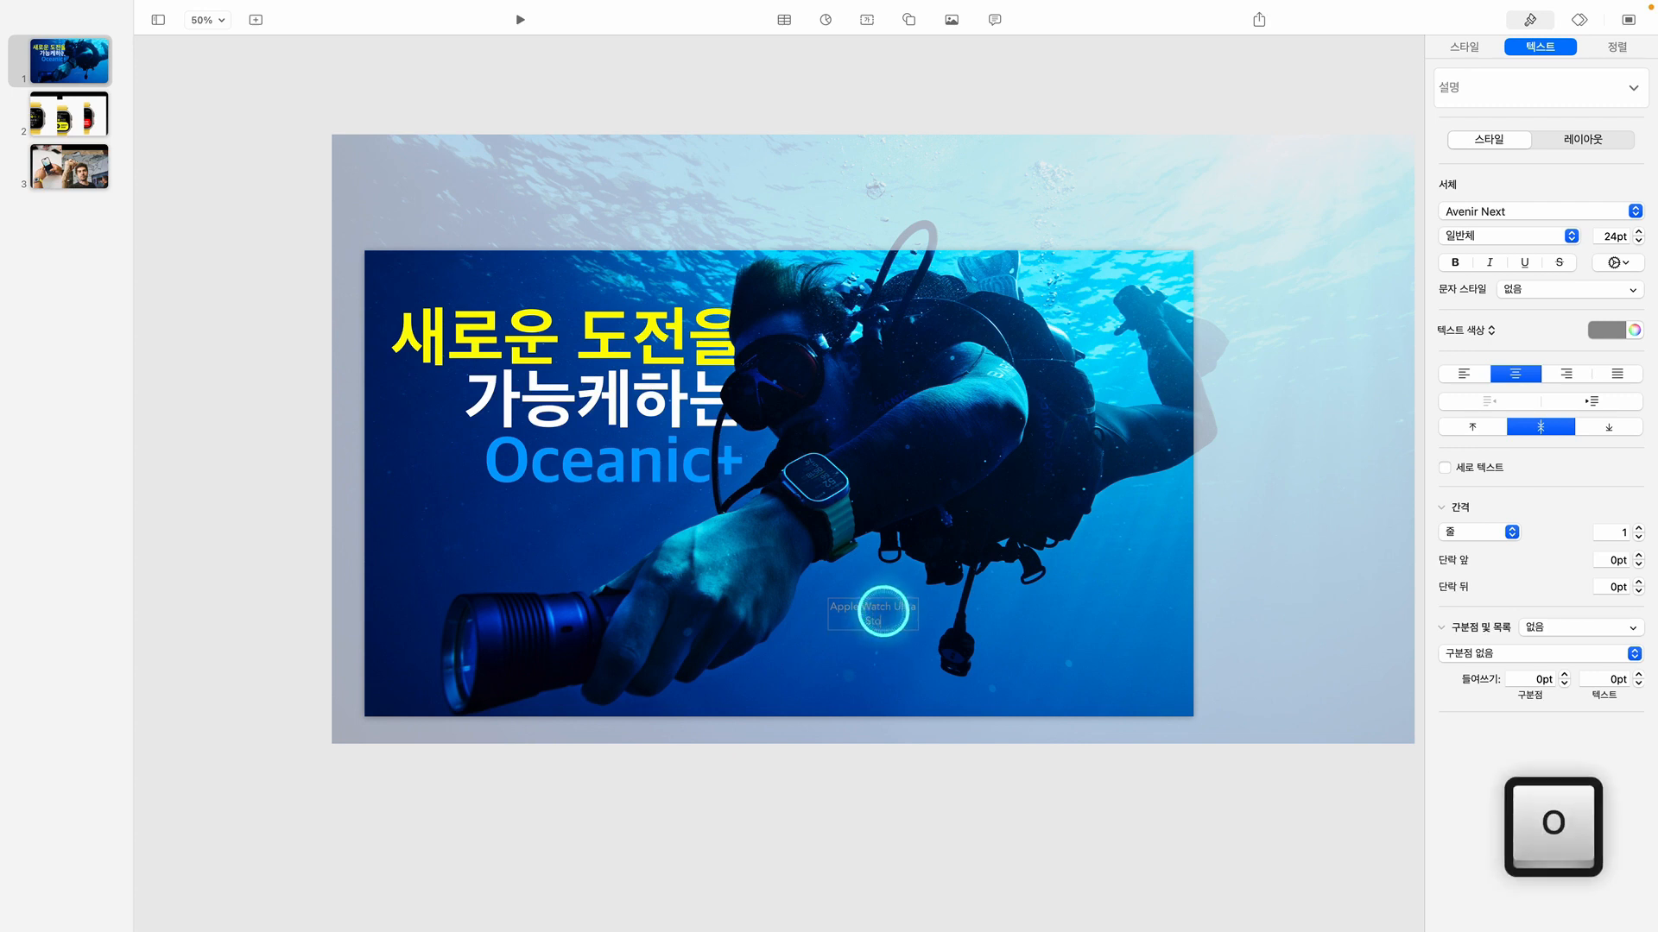
click(917, 757)
Right-align the "Apple Watch Ultra Story" text with line spacing 0.9, font Apple SD 산돌고딕 Neo and white color
shift+click(868, 606)
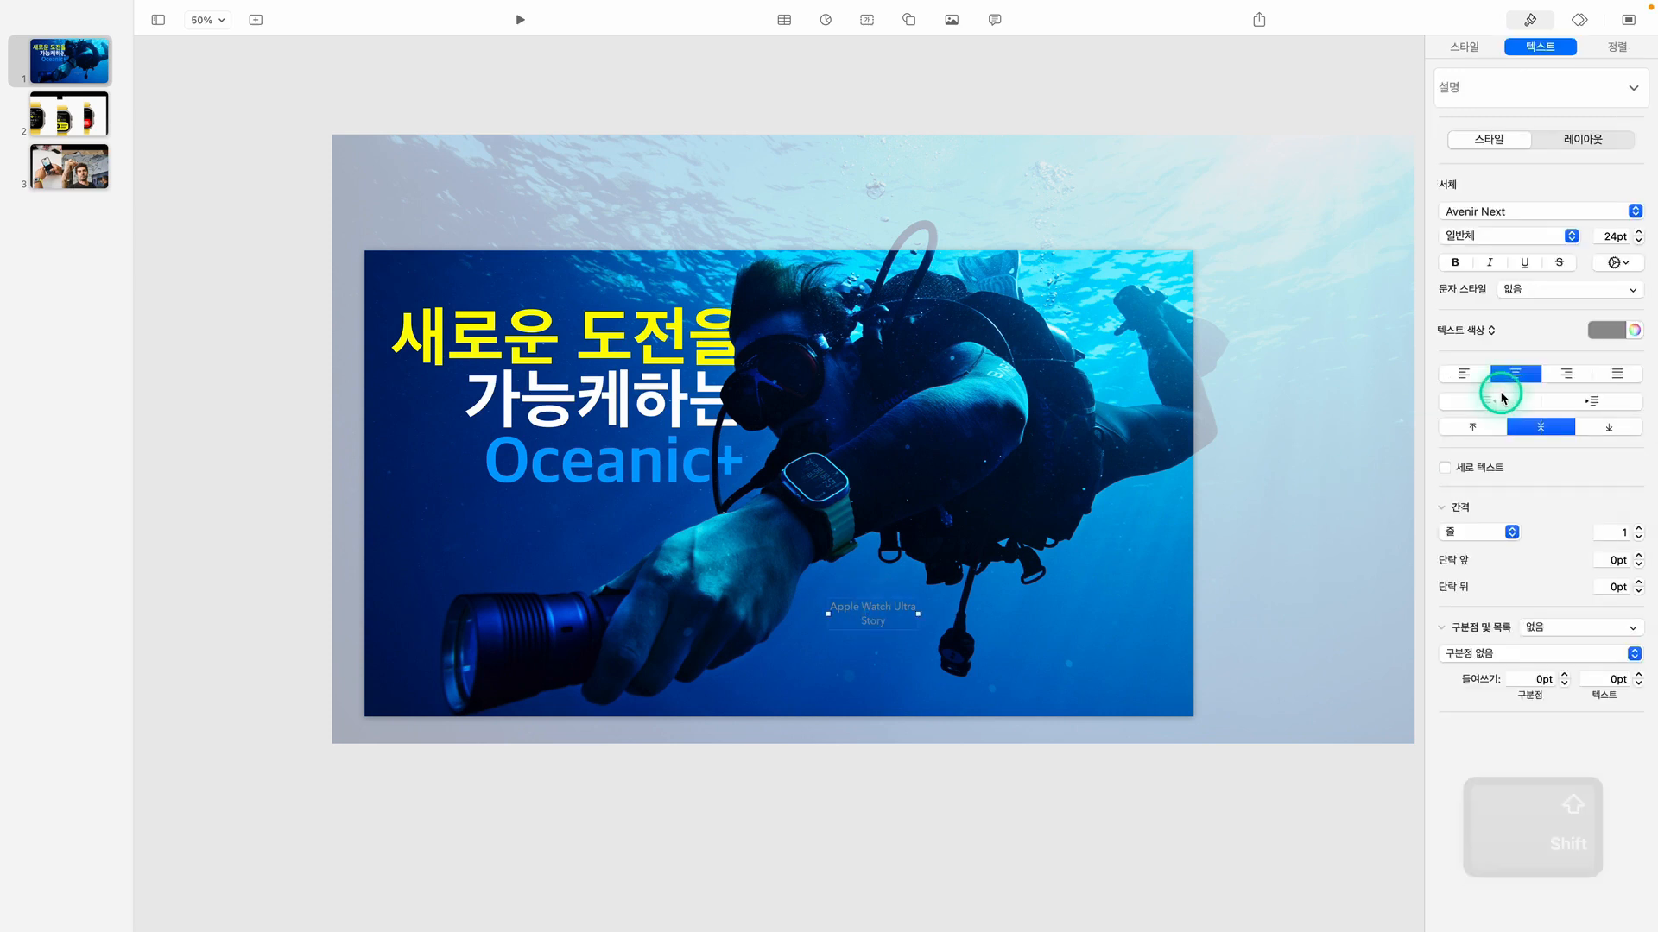
click(1565, 375)
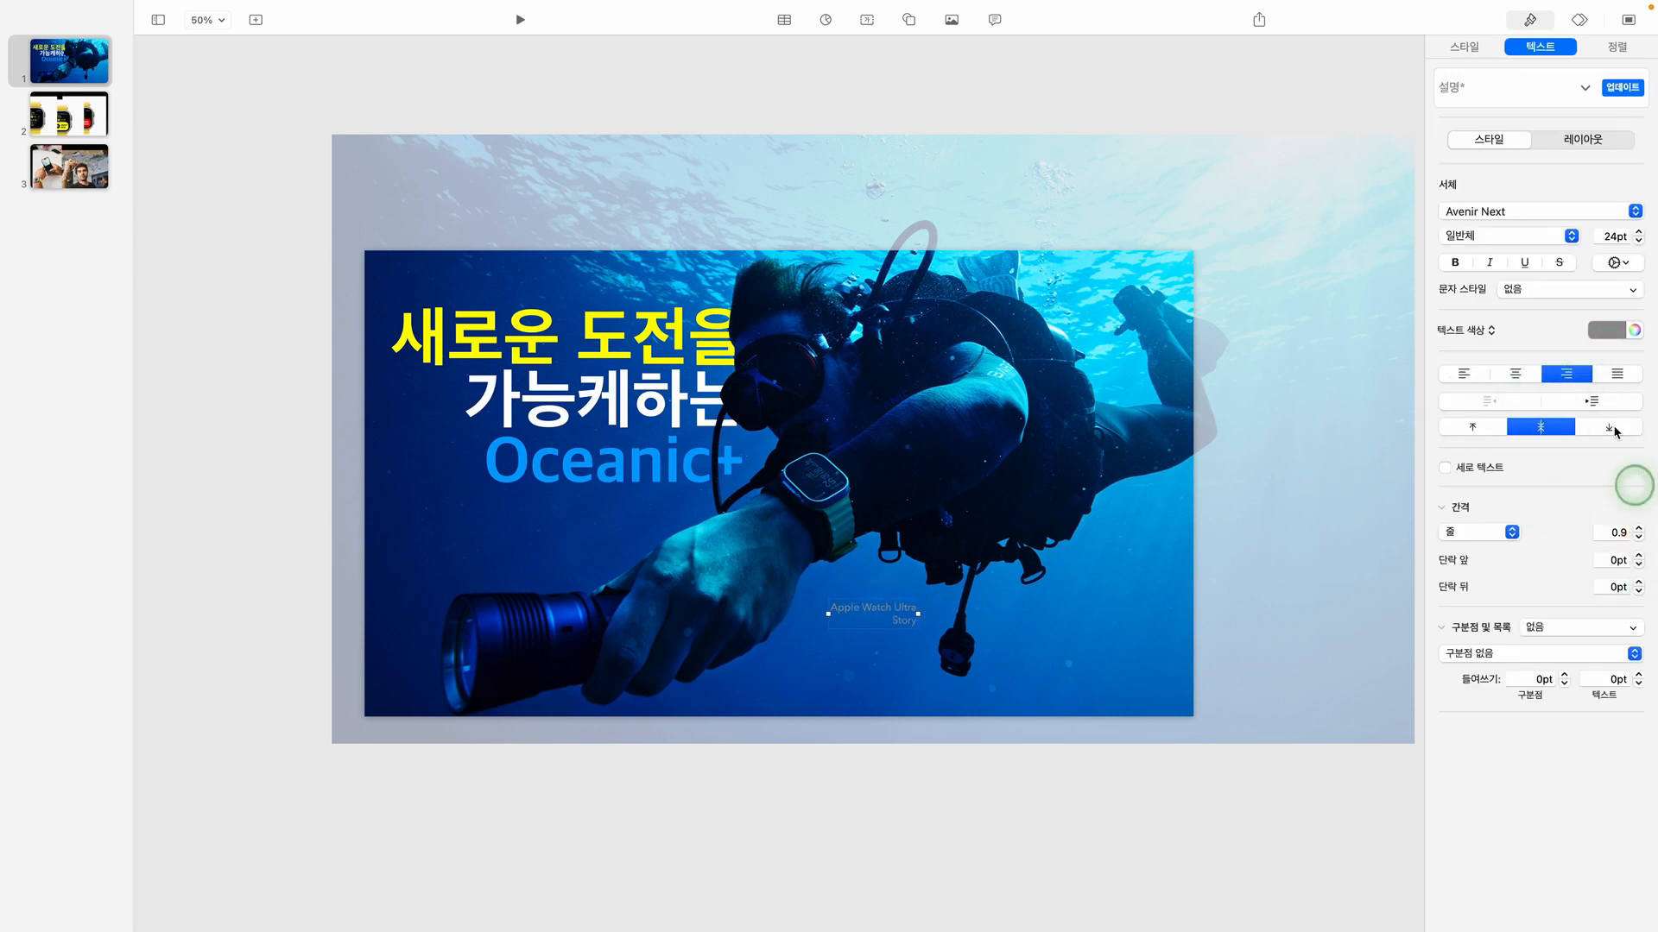
click(1528, 211)
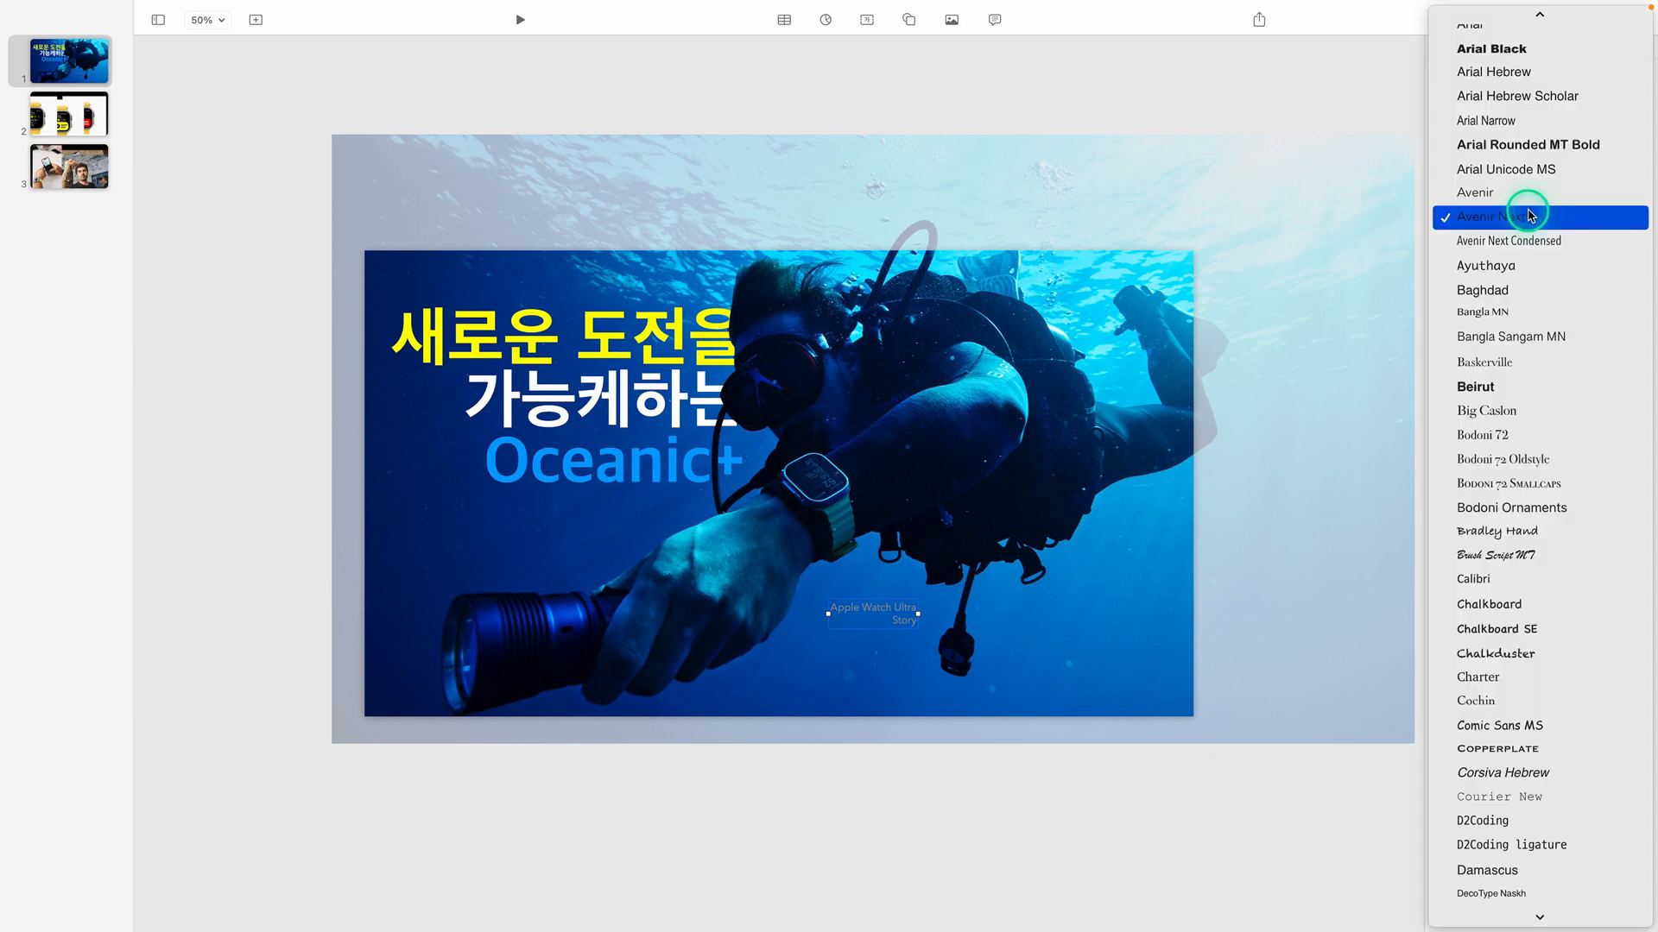
scroll(1529, 214, up, 10)
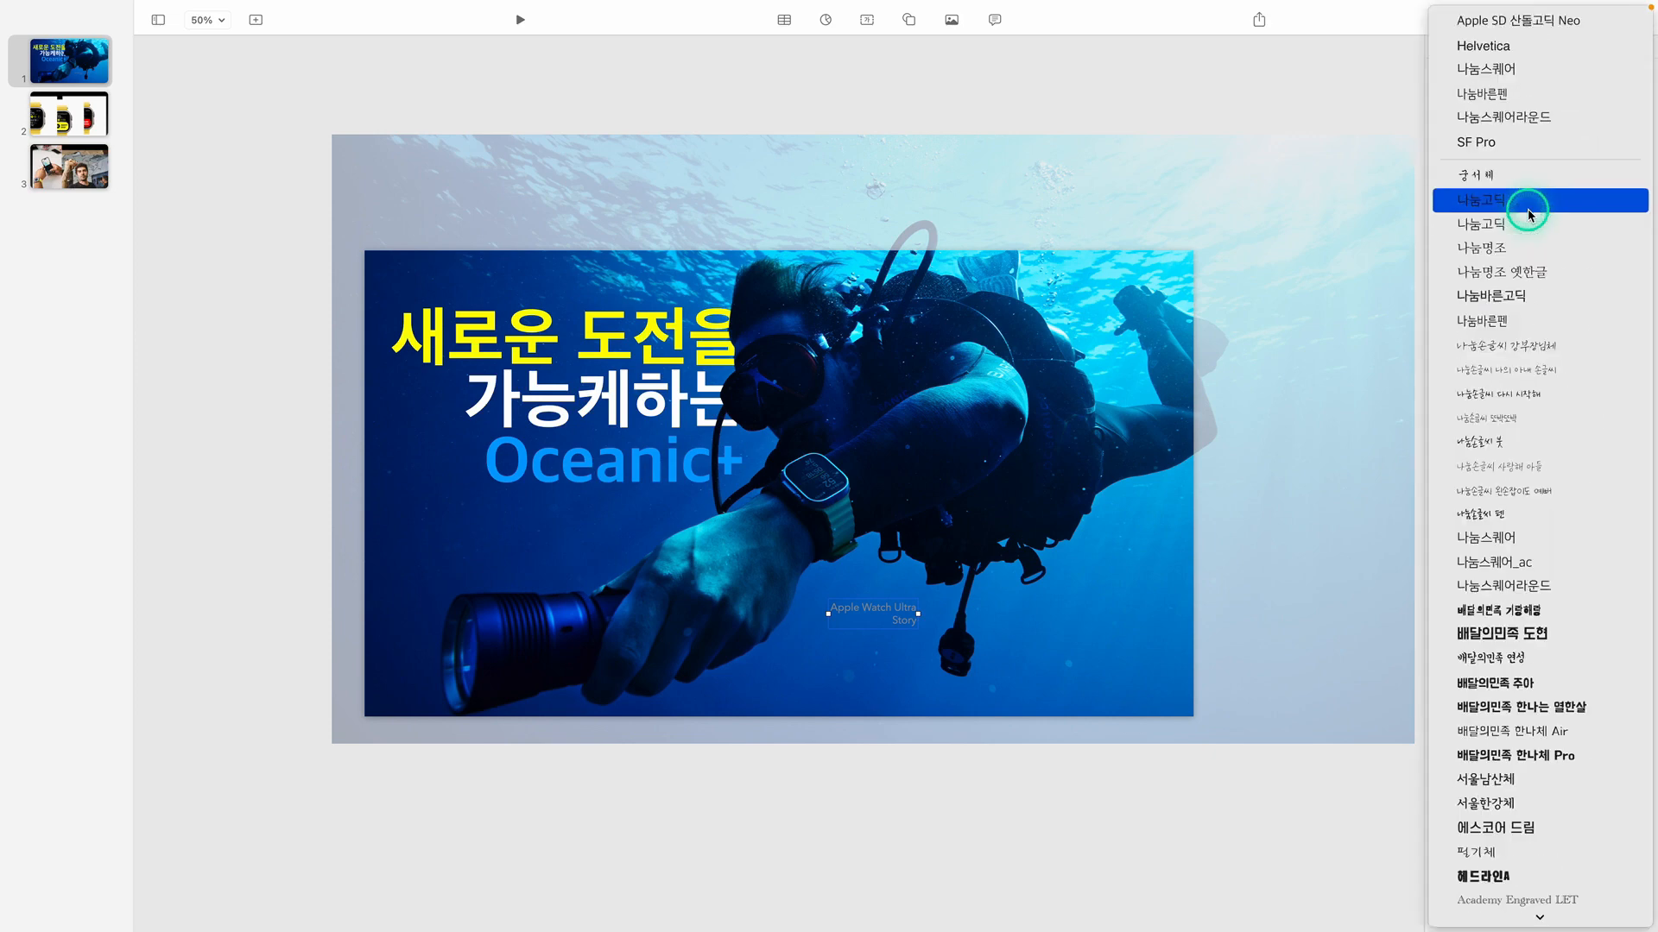
click(1492, 20)
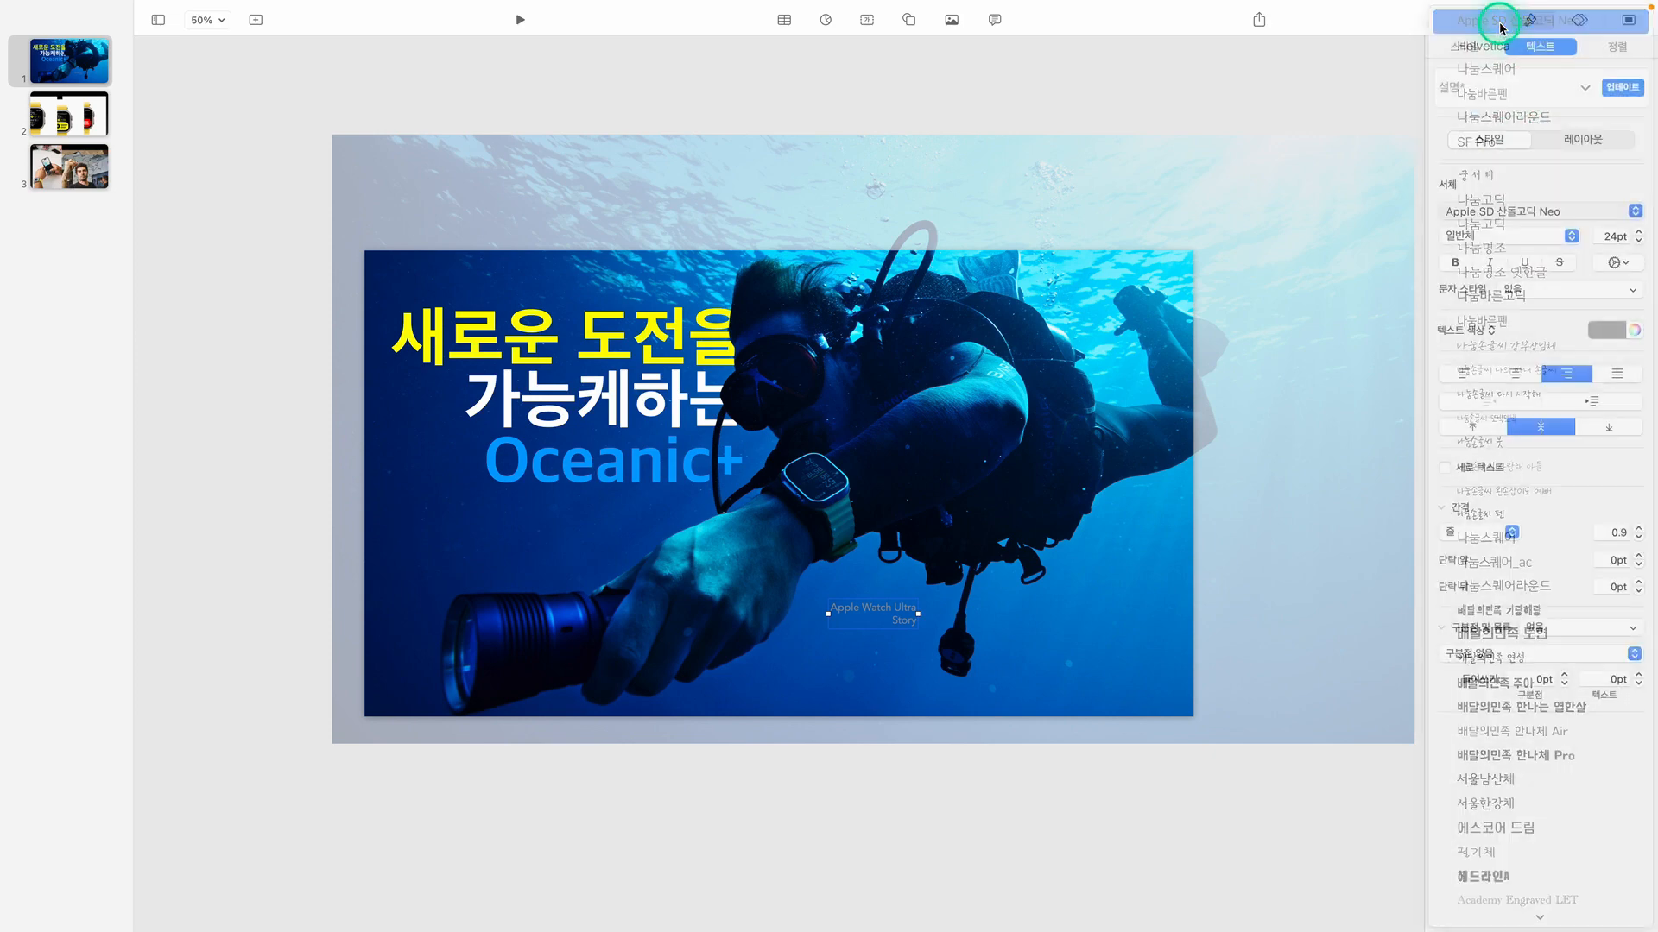
click(1608, 330)
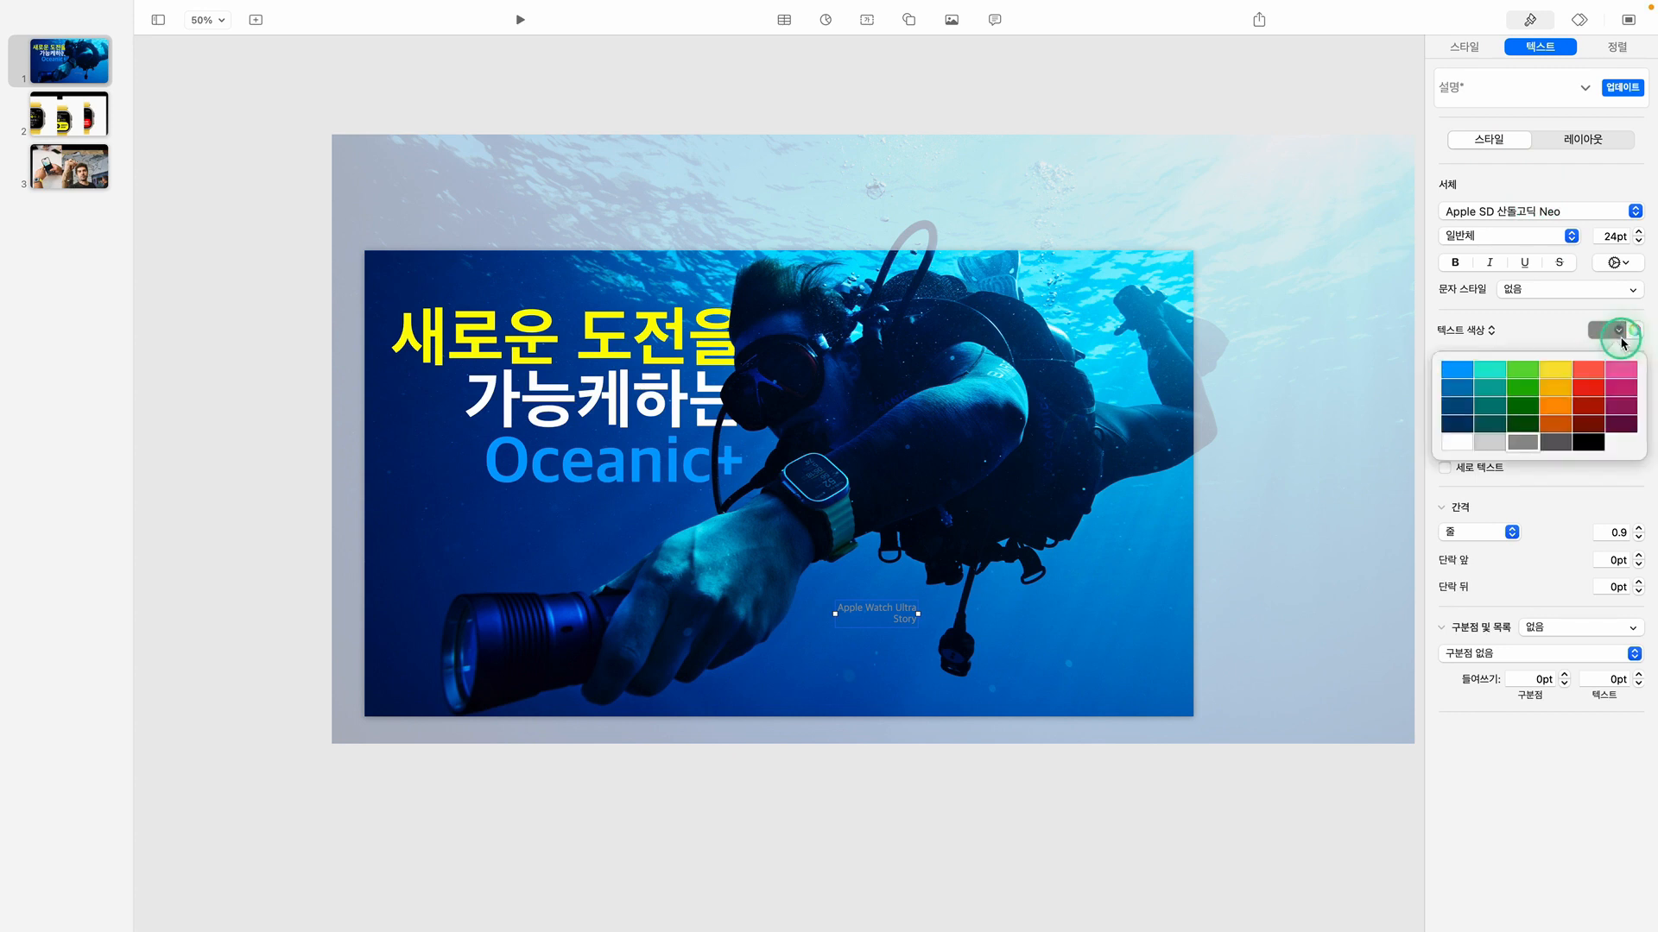
click(1457, 446)
Enlarge the "Apple Watch Ultra Story" text to 48 pt and move its box right, below the diver's body
click(1639, 232)
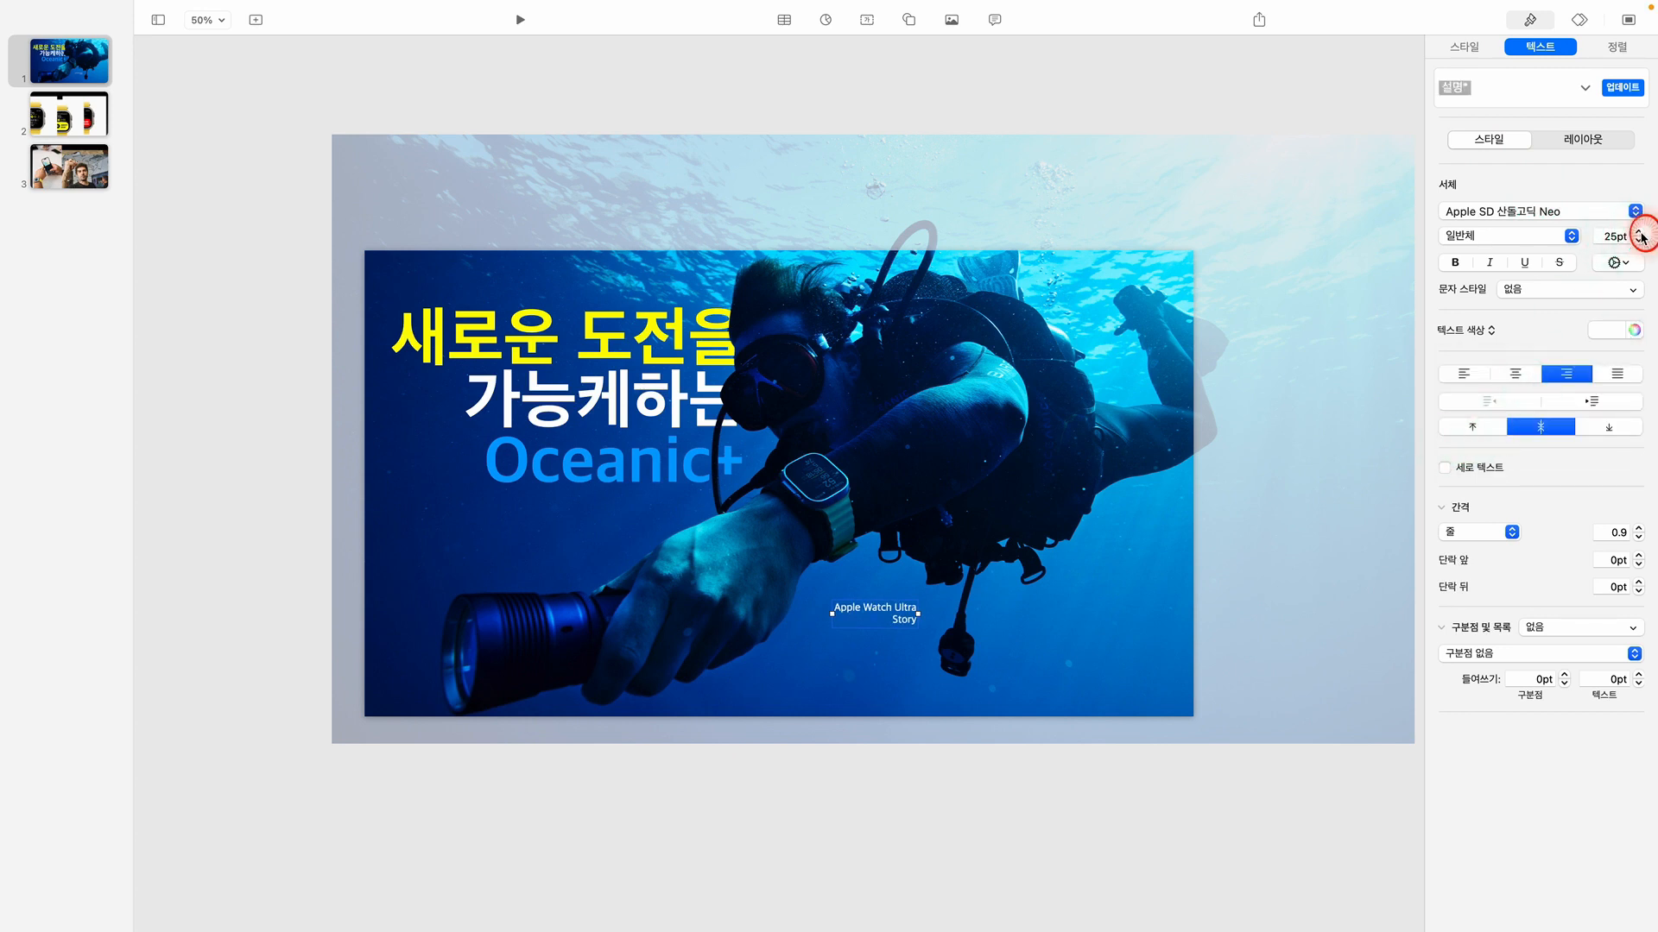
click(1639, 232)
click(1639, 232)
click(1638, 232)
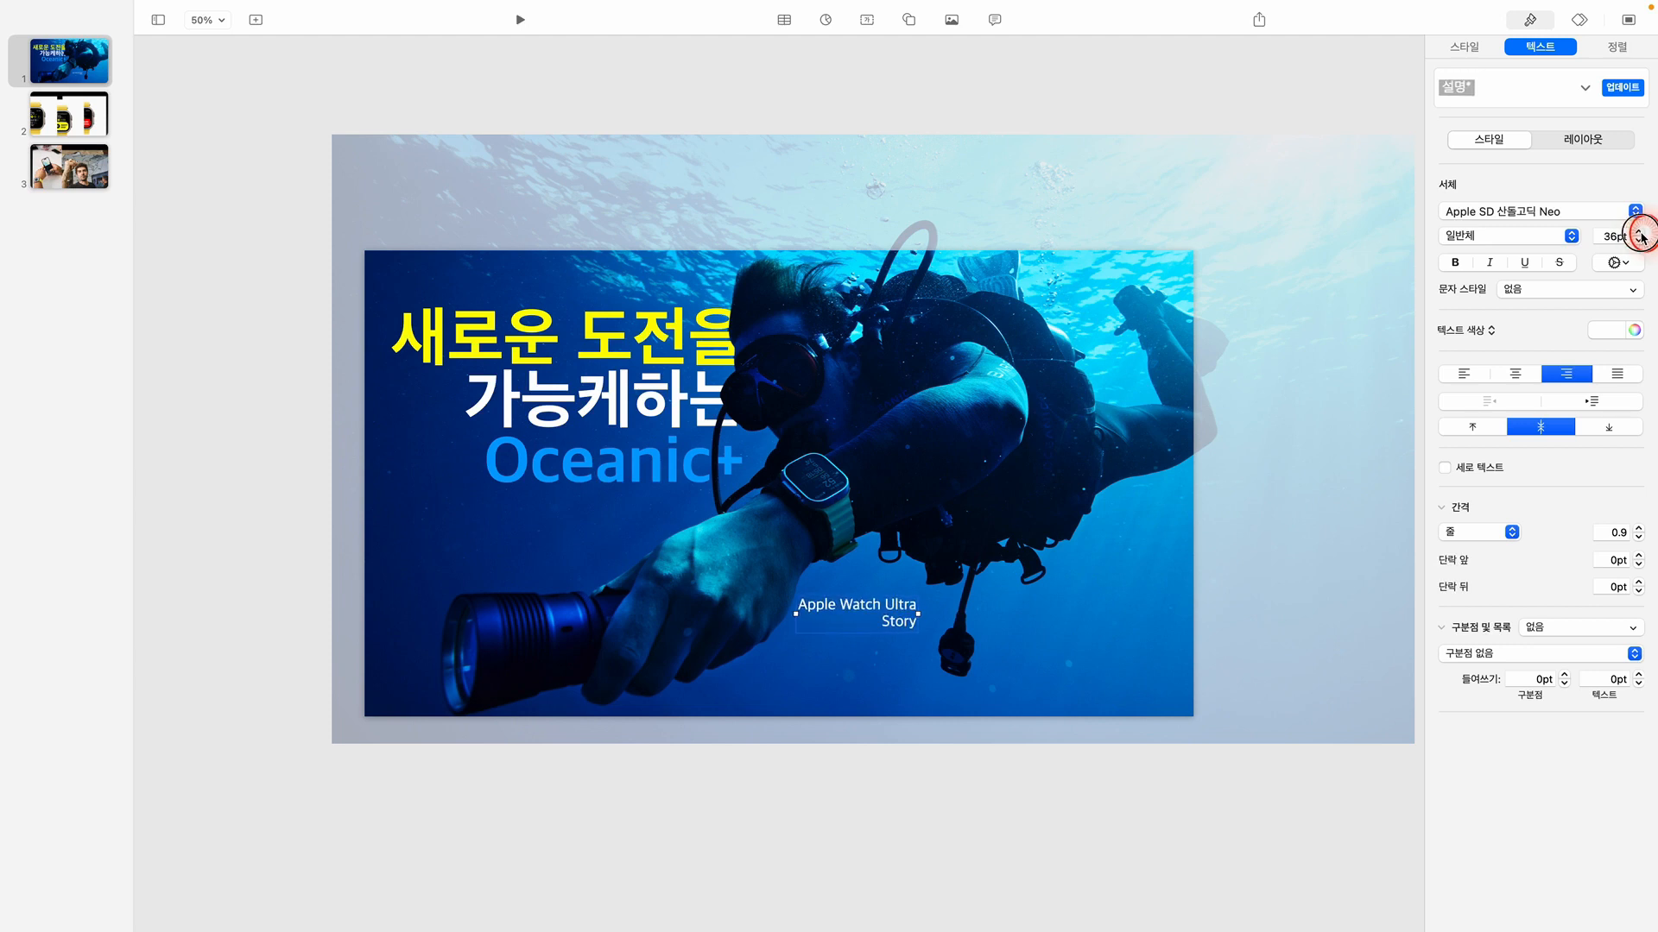
click(1639, 232)
click(1639, 231)
click(1638, 231)
click(1639, 231)
click(1639, 232)
click(1638, 231)
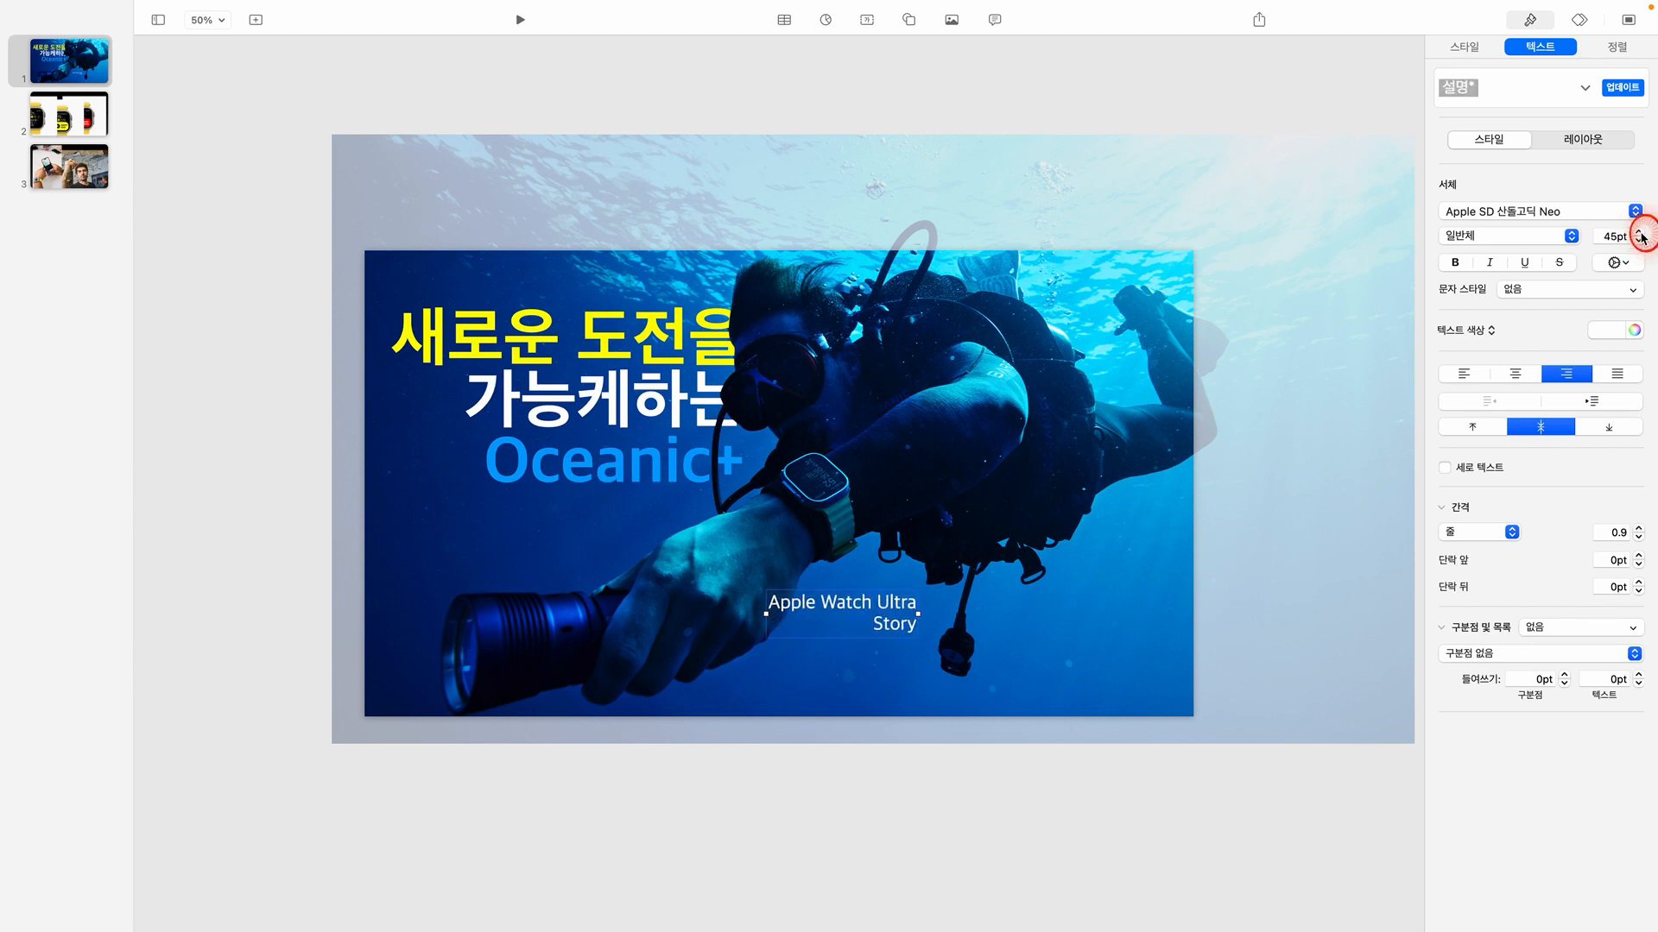
click(1639, 231)
click(1638, 231)
click(1639, 231)
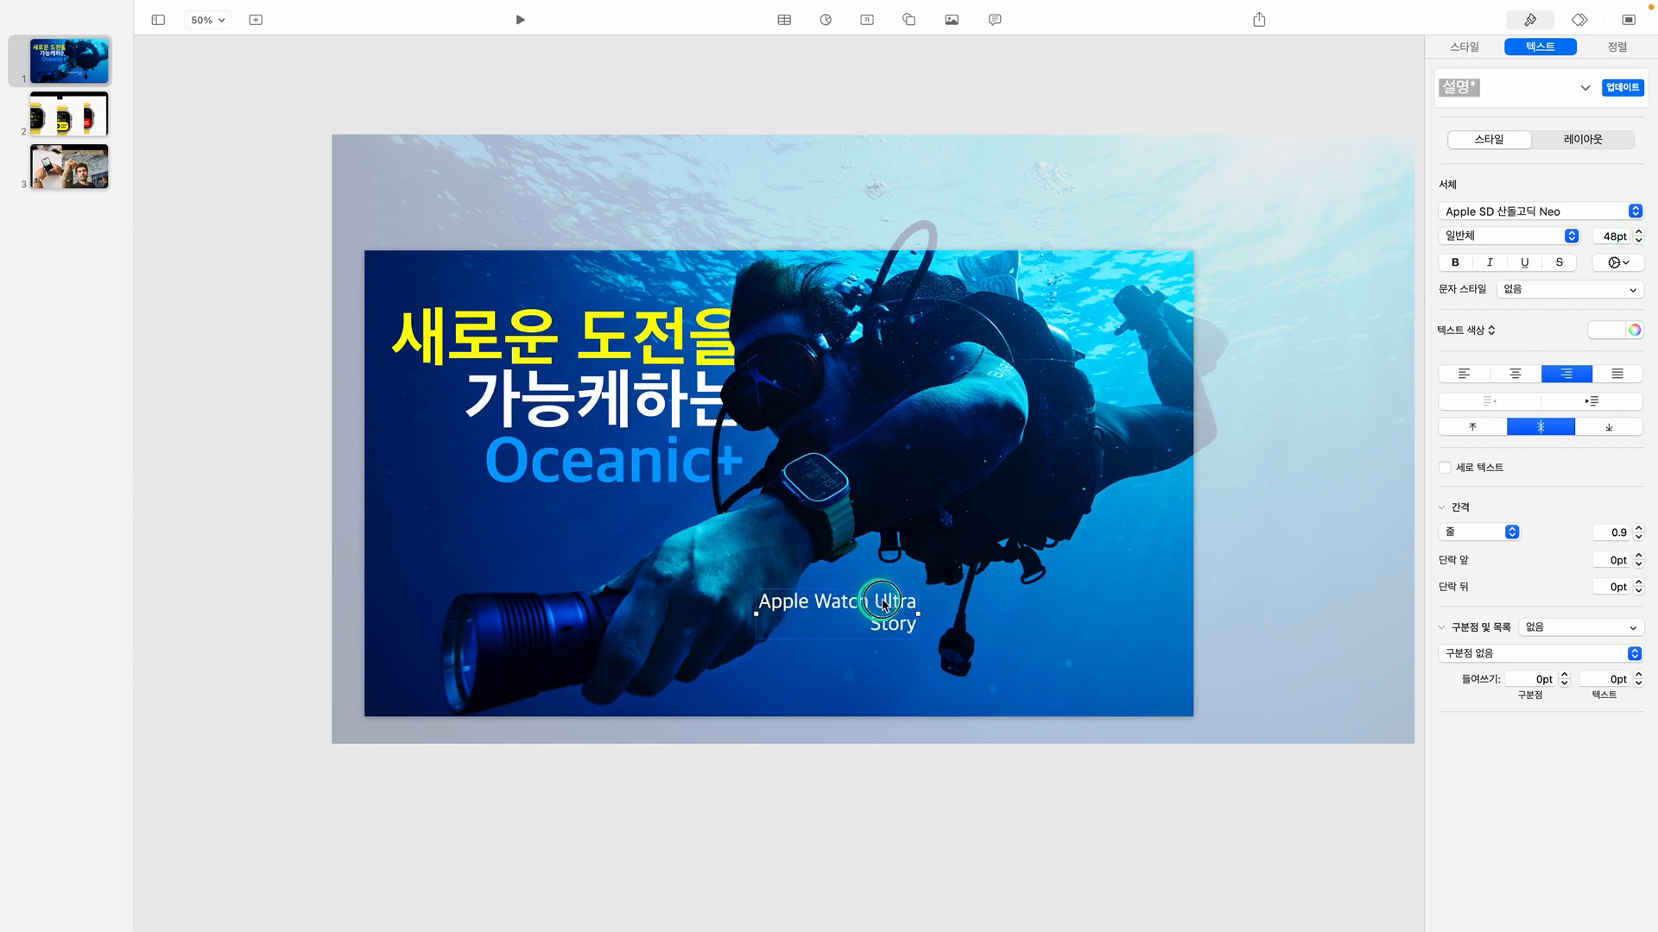
drag(885, 602, 977, 604)
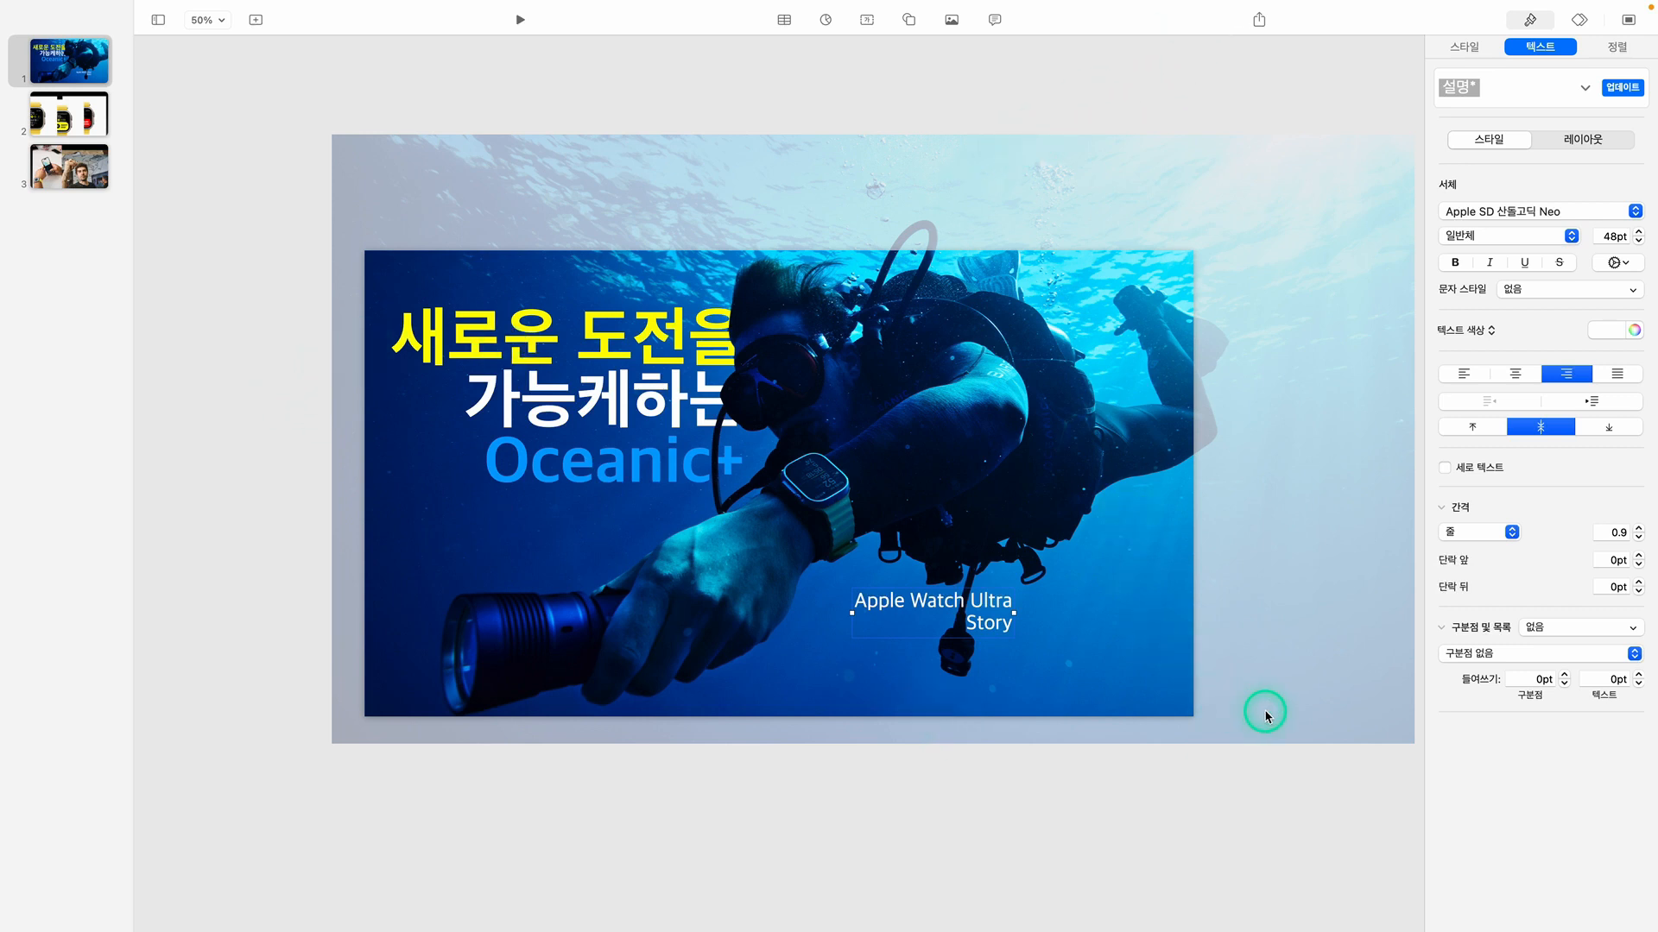
click(1248, 807)
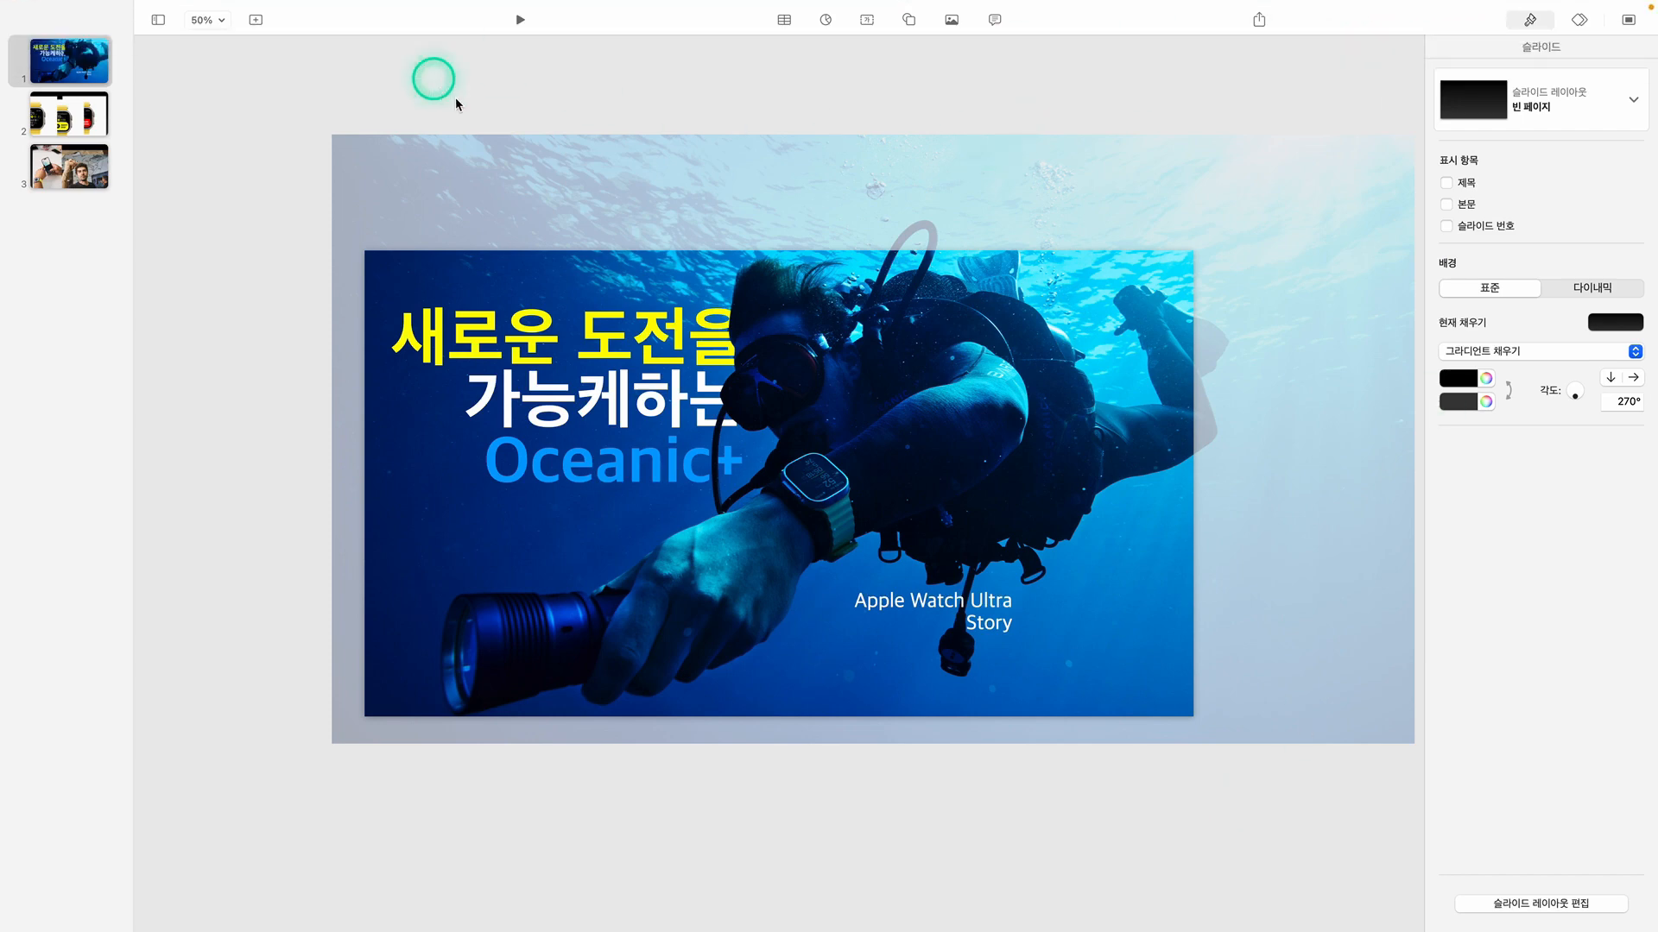
Exit full screen and add Apple-Watch-Ultra-Oceanic-Plus-Complications.jpg from the Finder image folder to the first slide
key(ctrl+super+f)
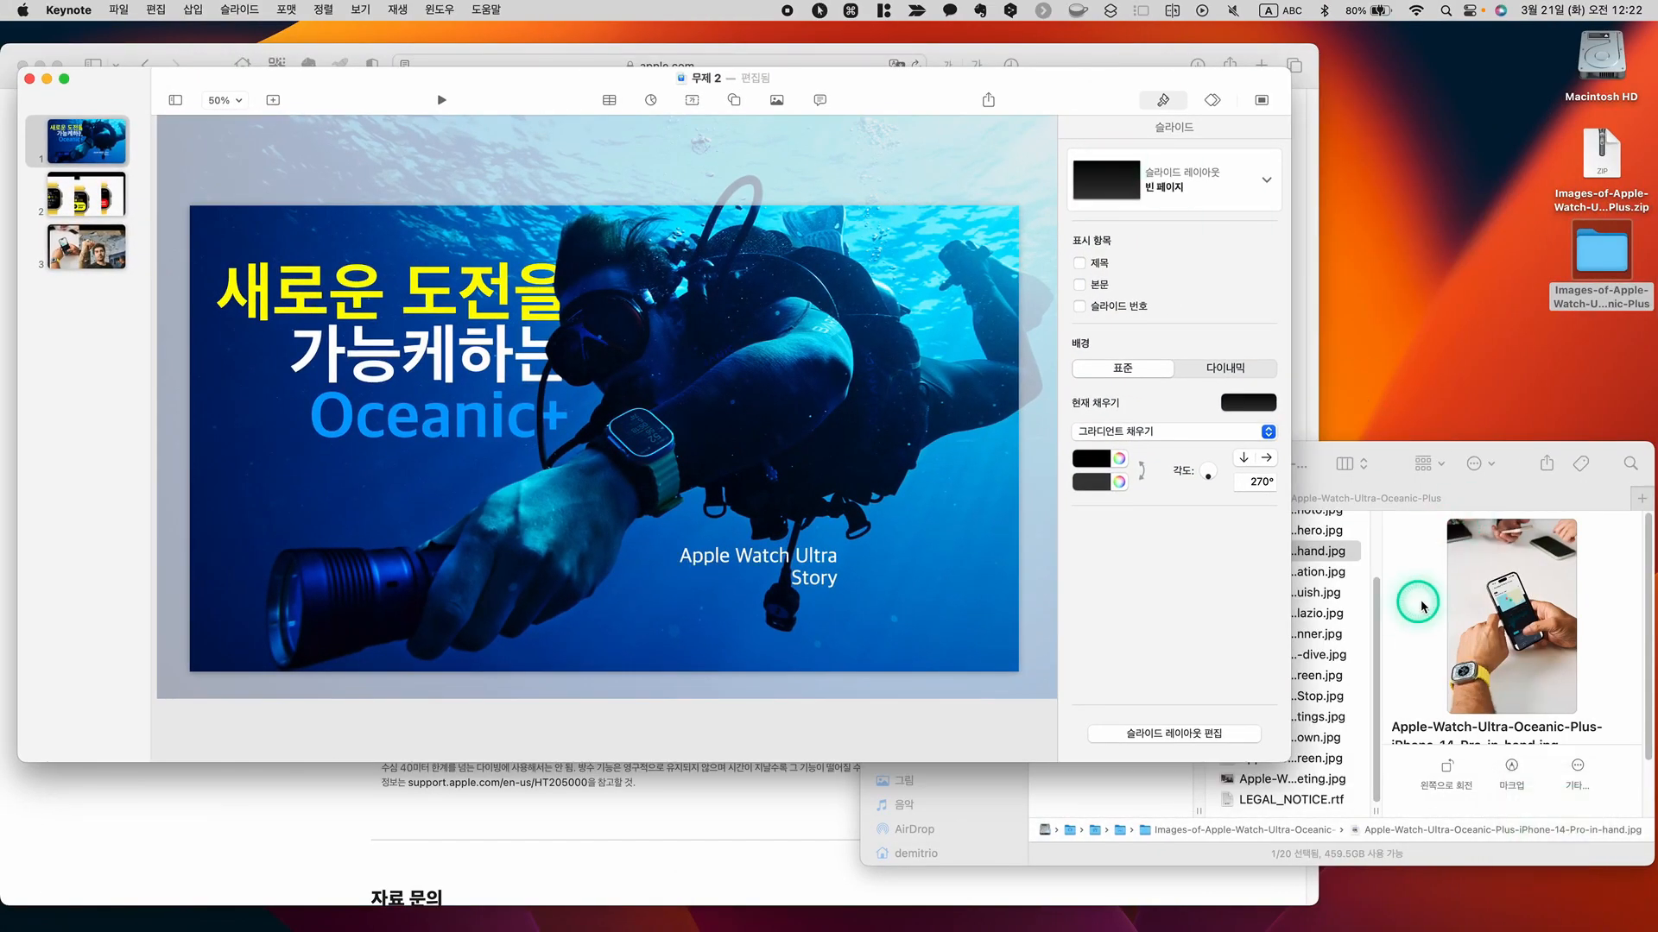
click(1356, 599)
scroll(1339, 573, up, 3)
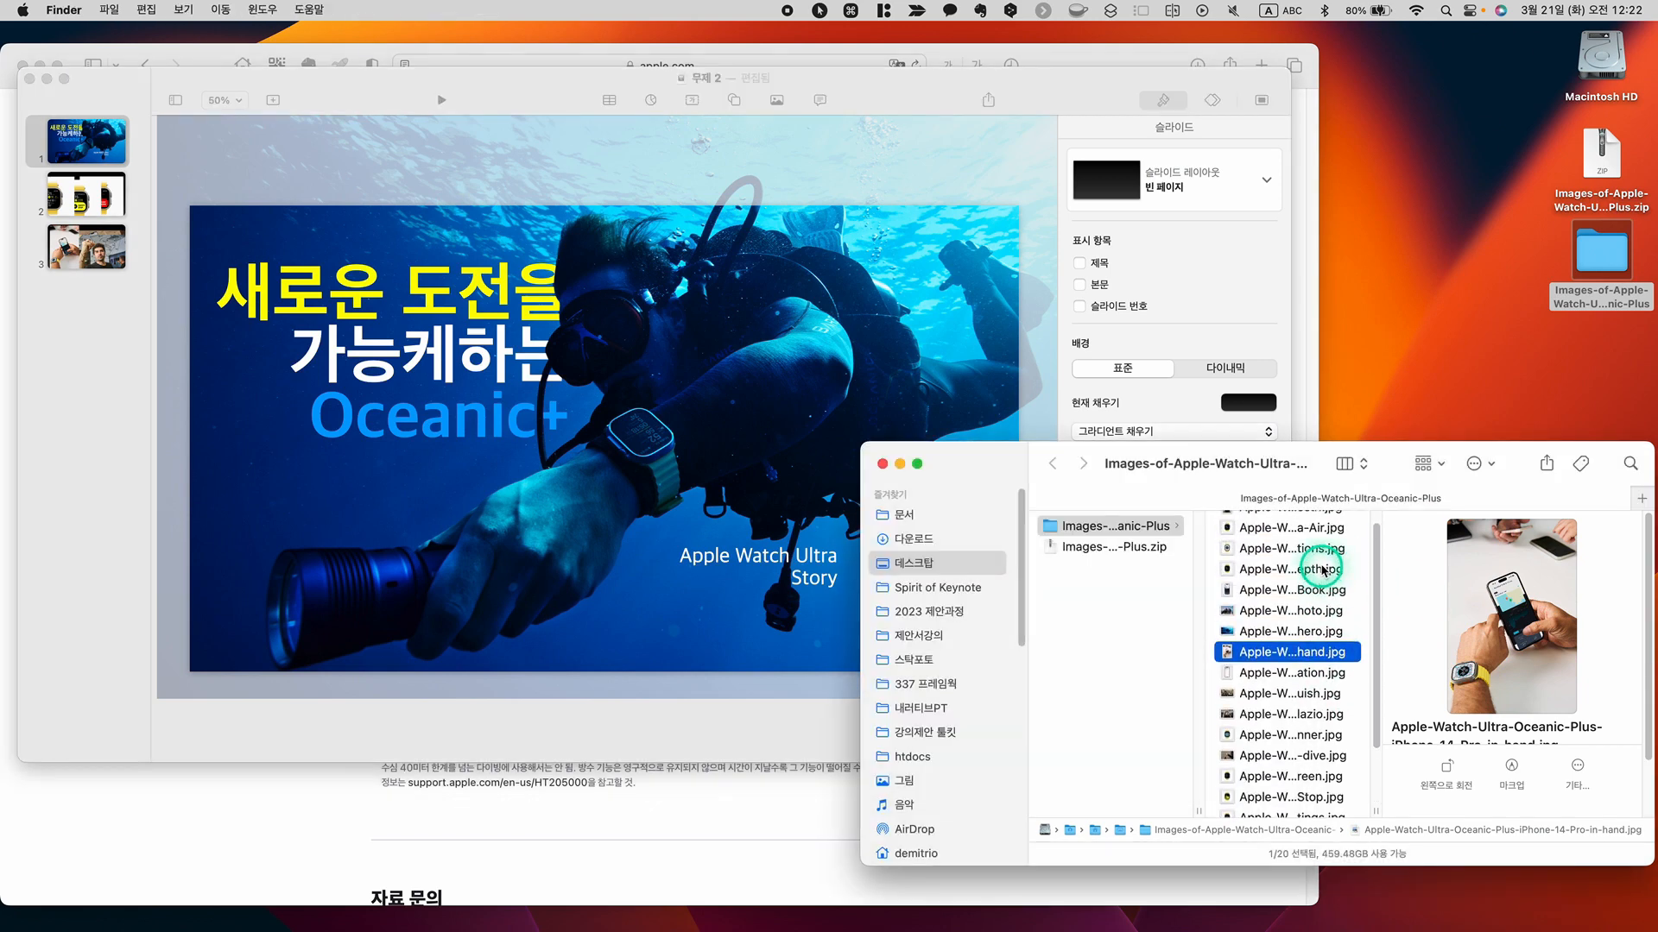
click(1309, 552)
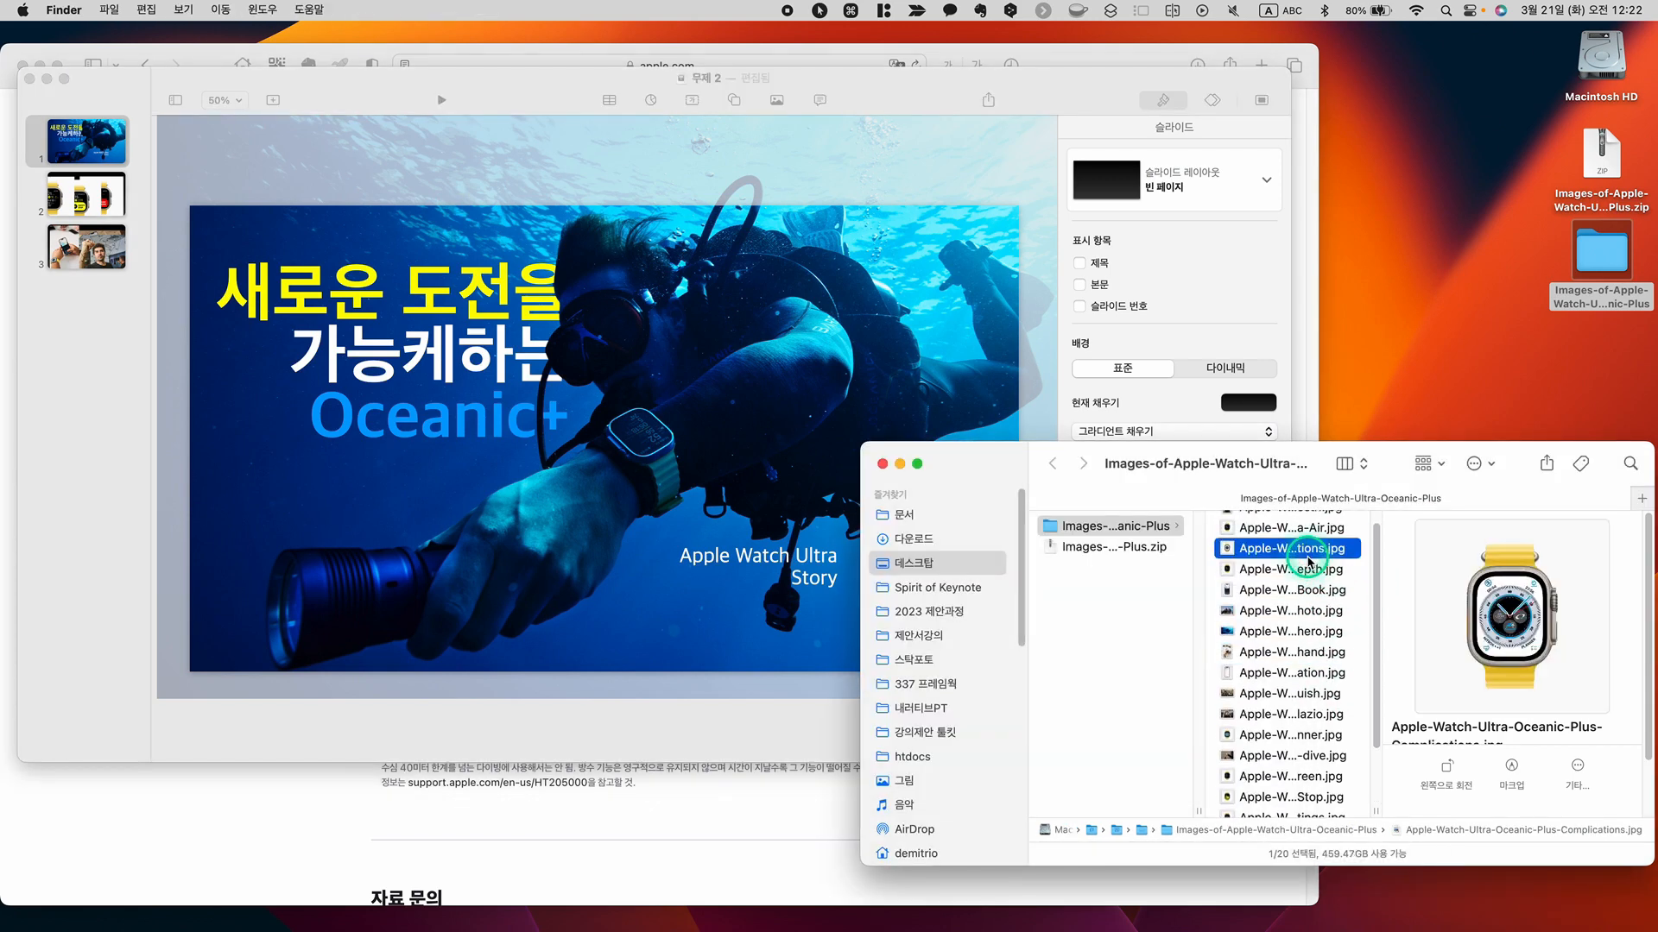
drag(1311, 558, 751, 724)
click(747, 637)
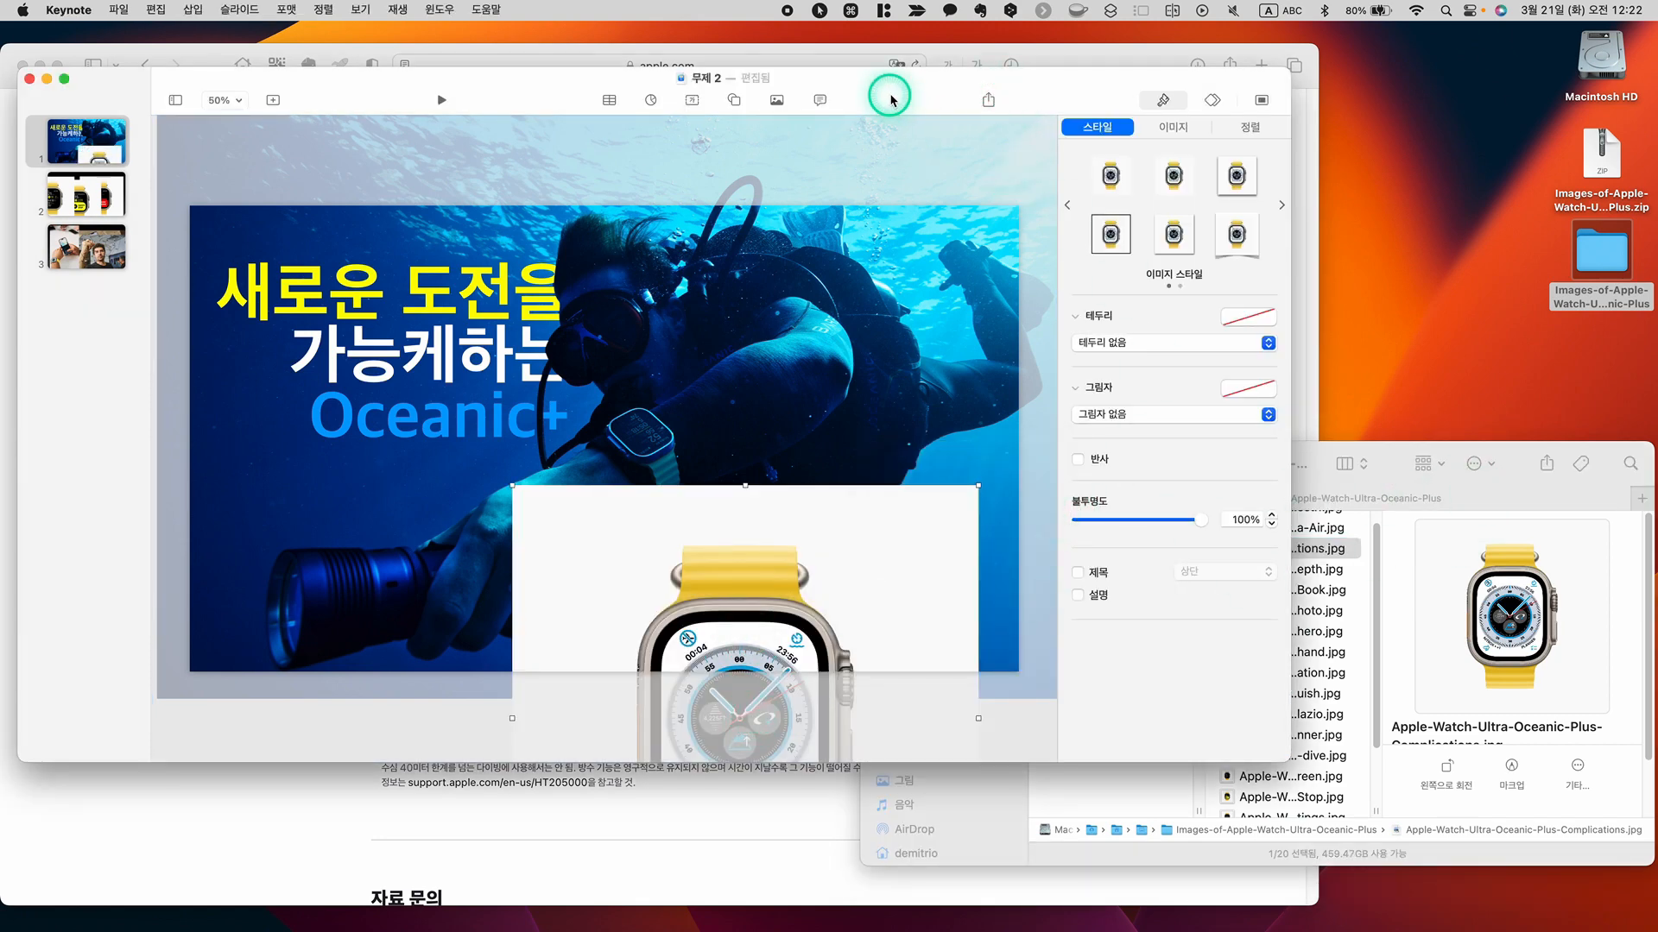
Return the presentation window to full screen and move the yellow-band watch image up over the diver so it fits the slide height
drag(887, 98, 933, 92)
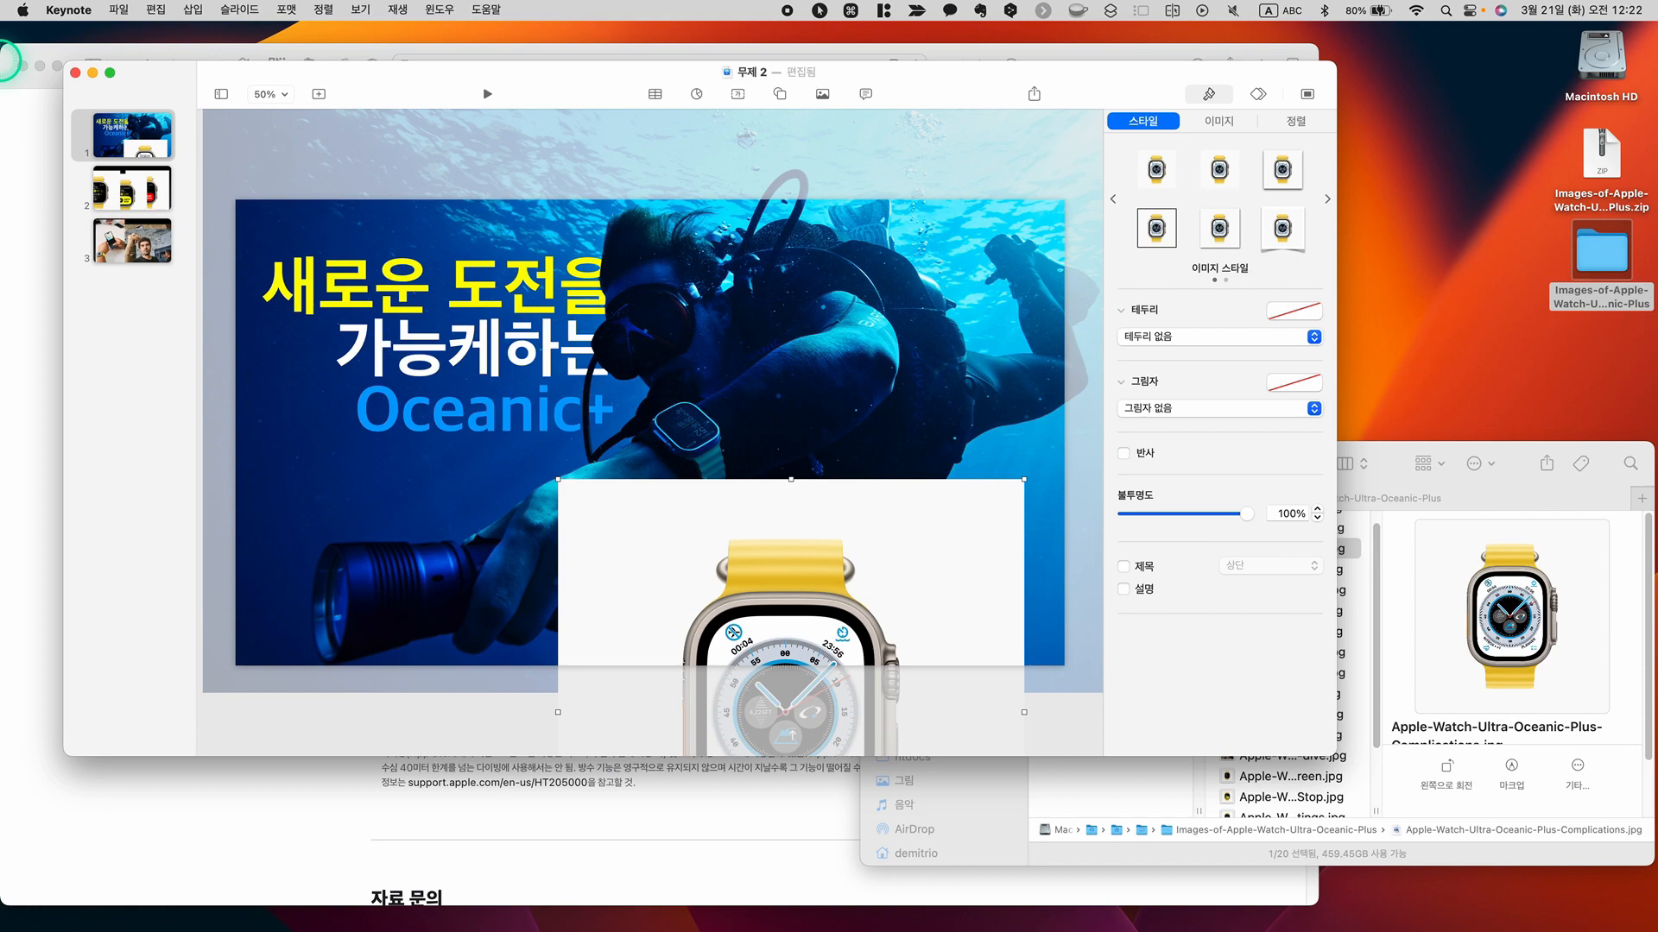
click(110, 72)
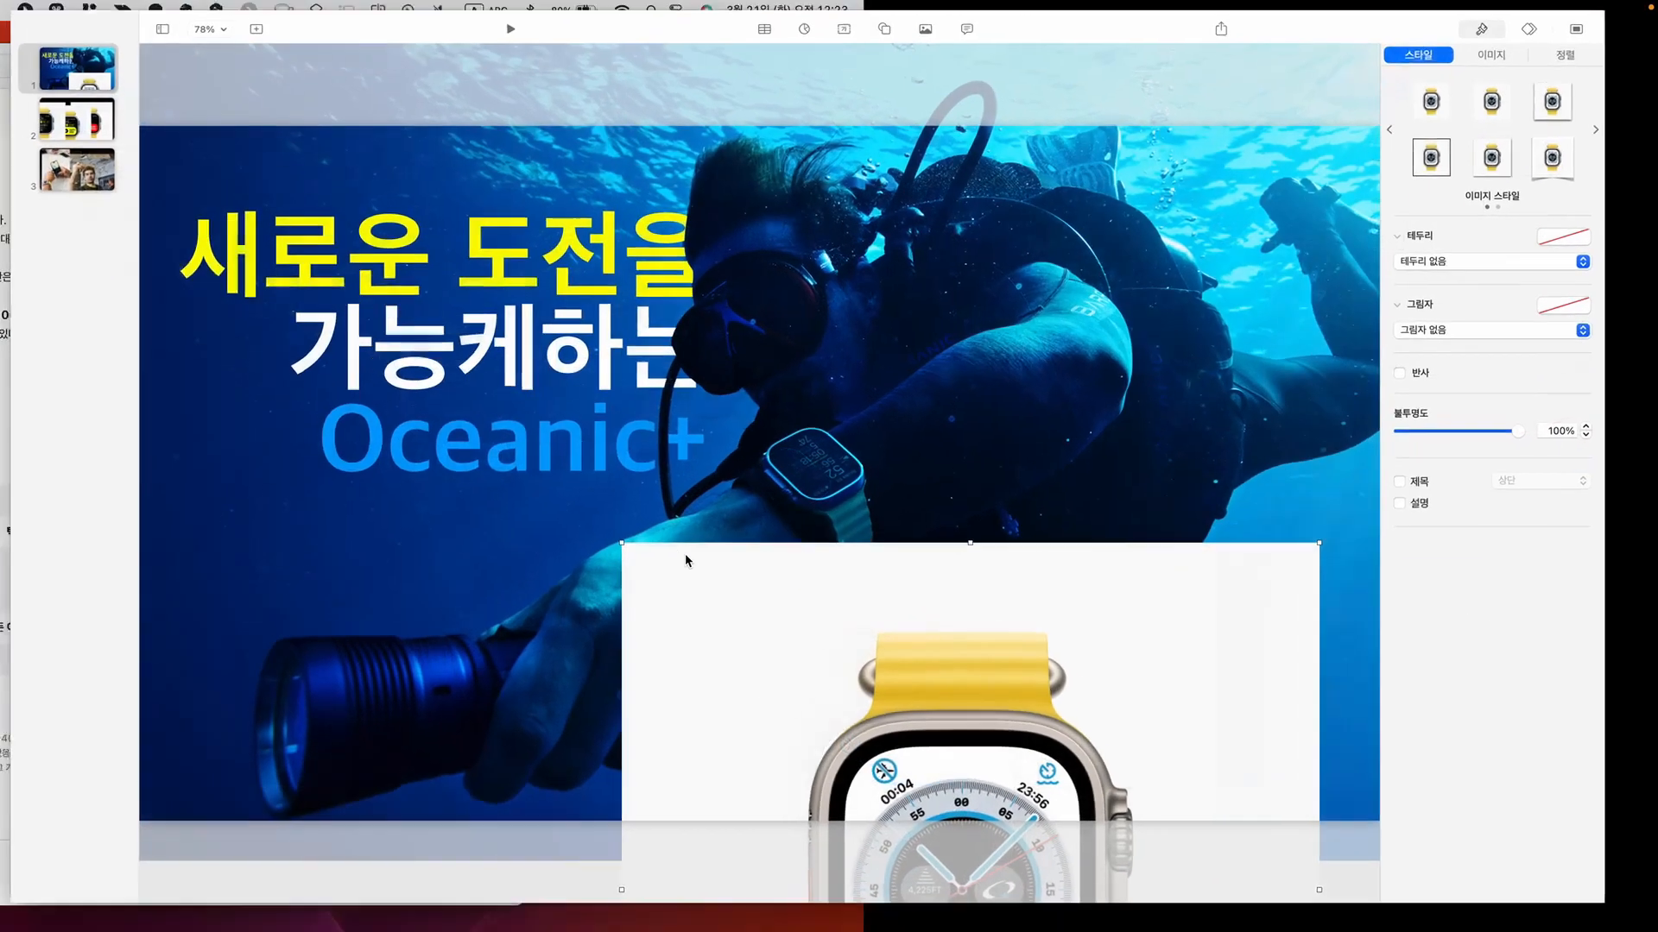
drag(1062, 677, 926, 303)
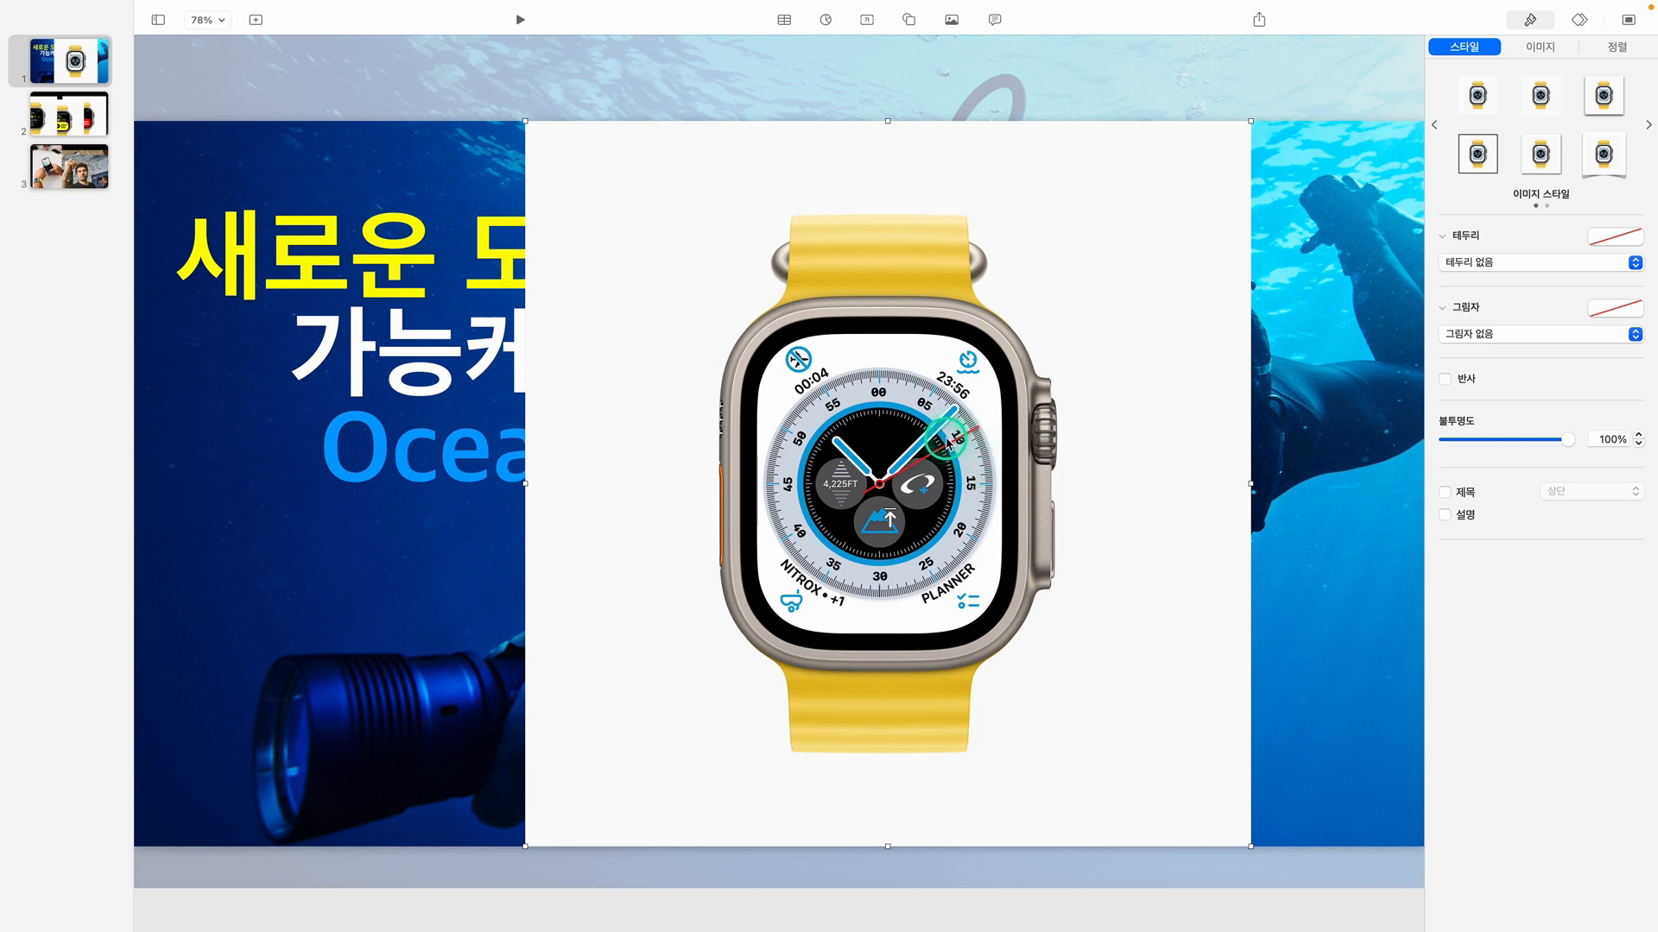
Remove the white background from the yellow-band watch image on the title slide
mouse_move(437, 10)
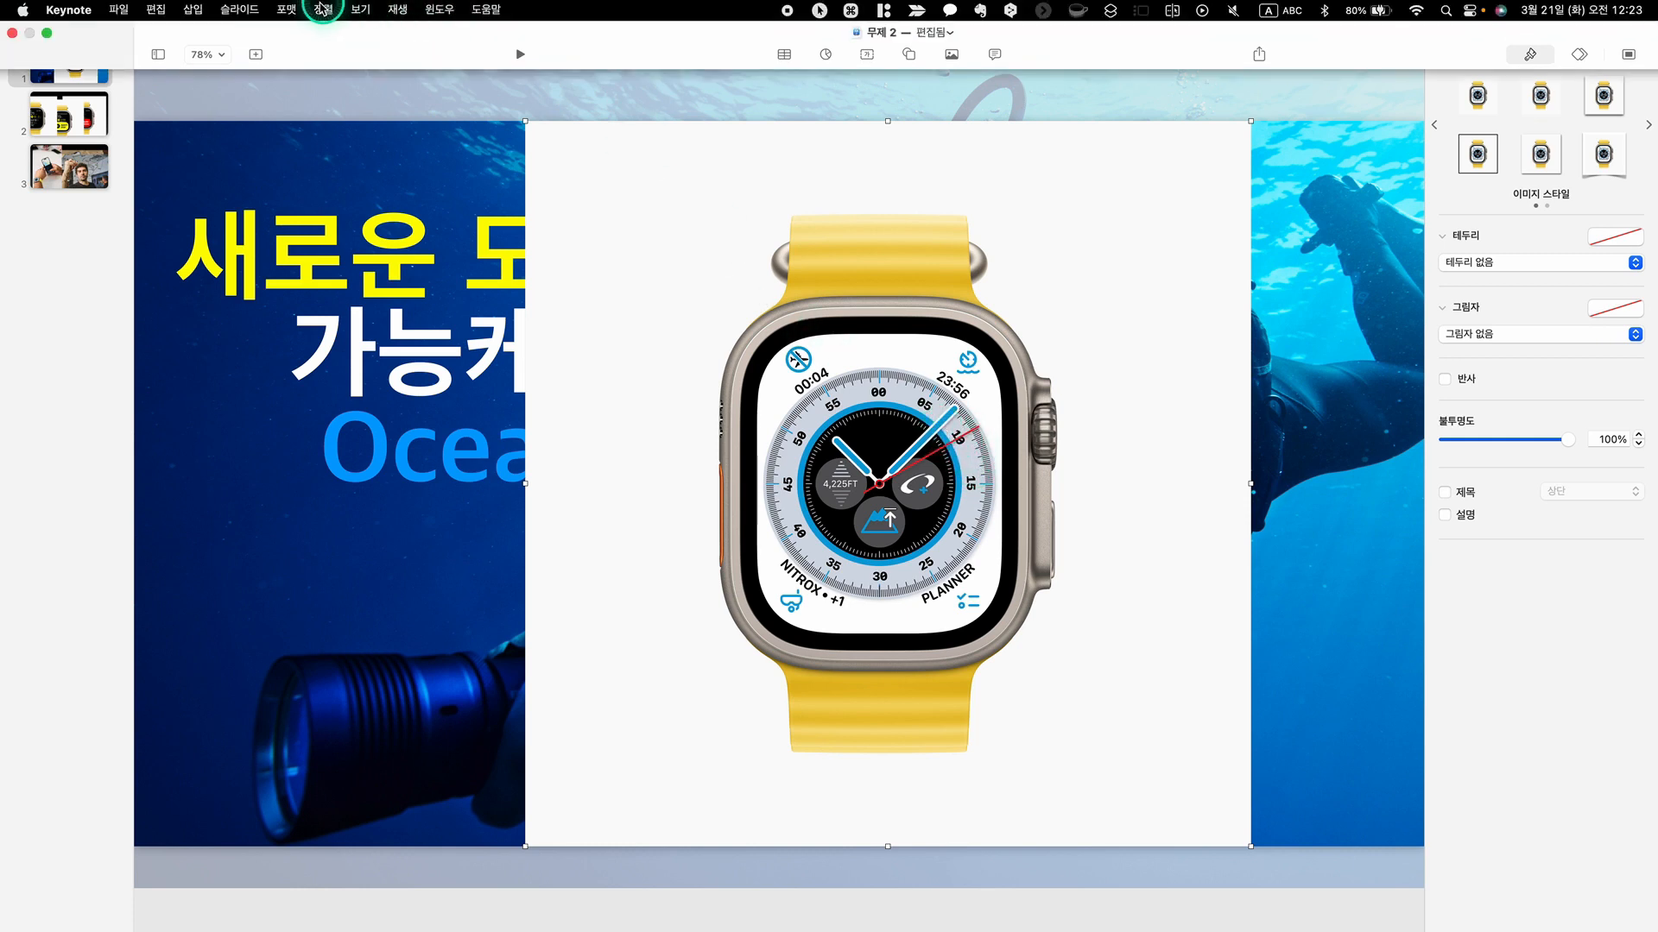
click(287, 10)
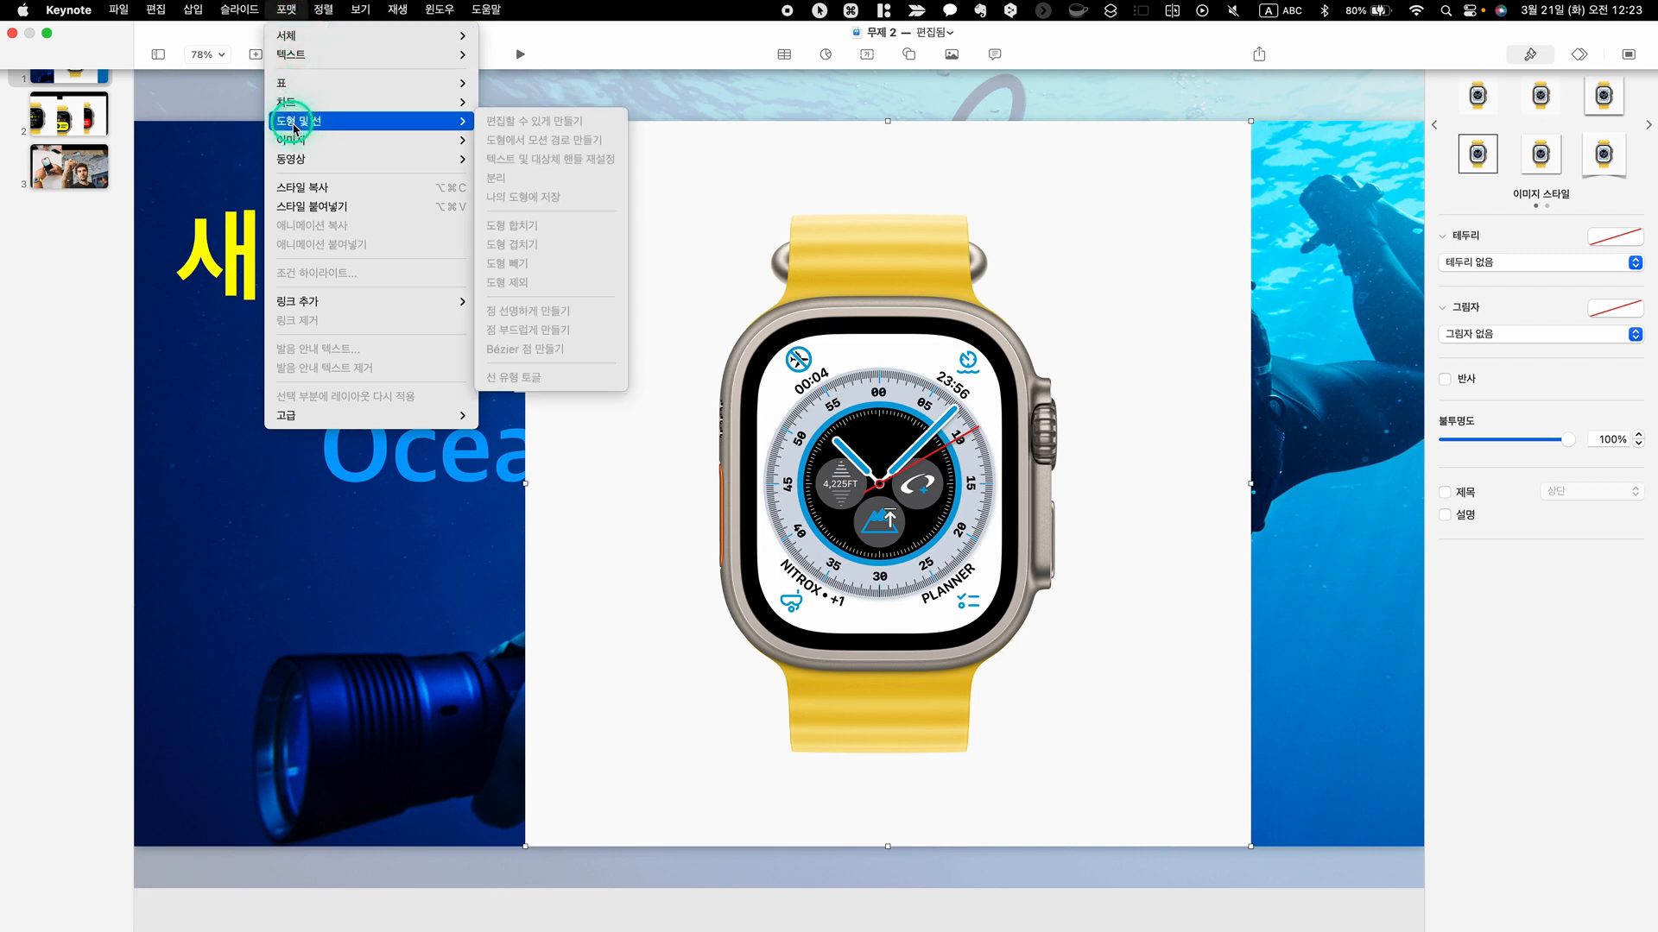
click(415, 138)
click(520, 180)
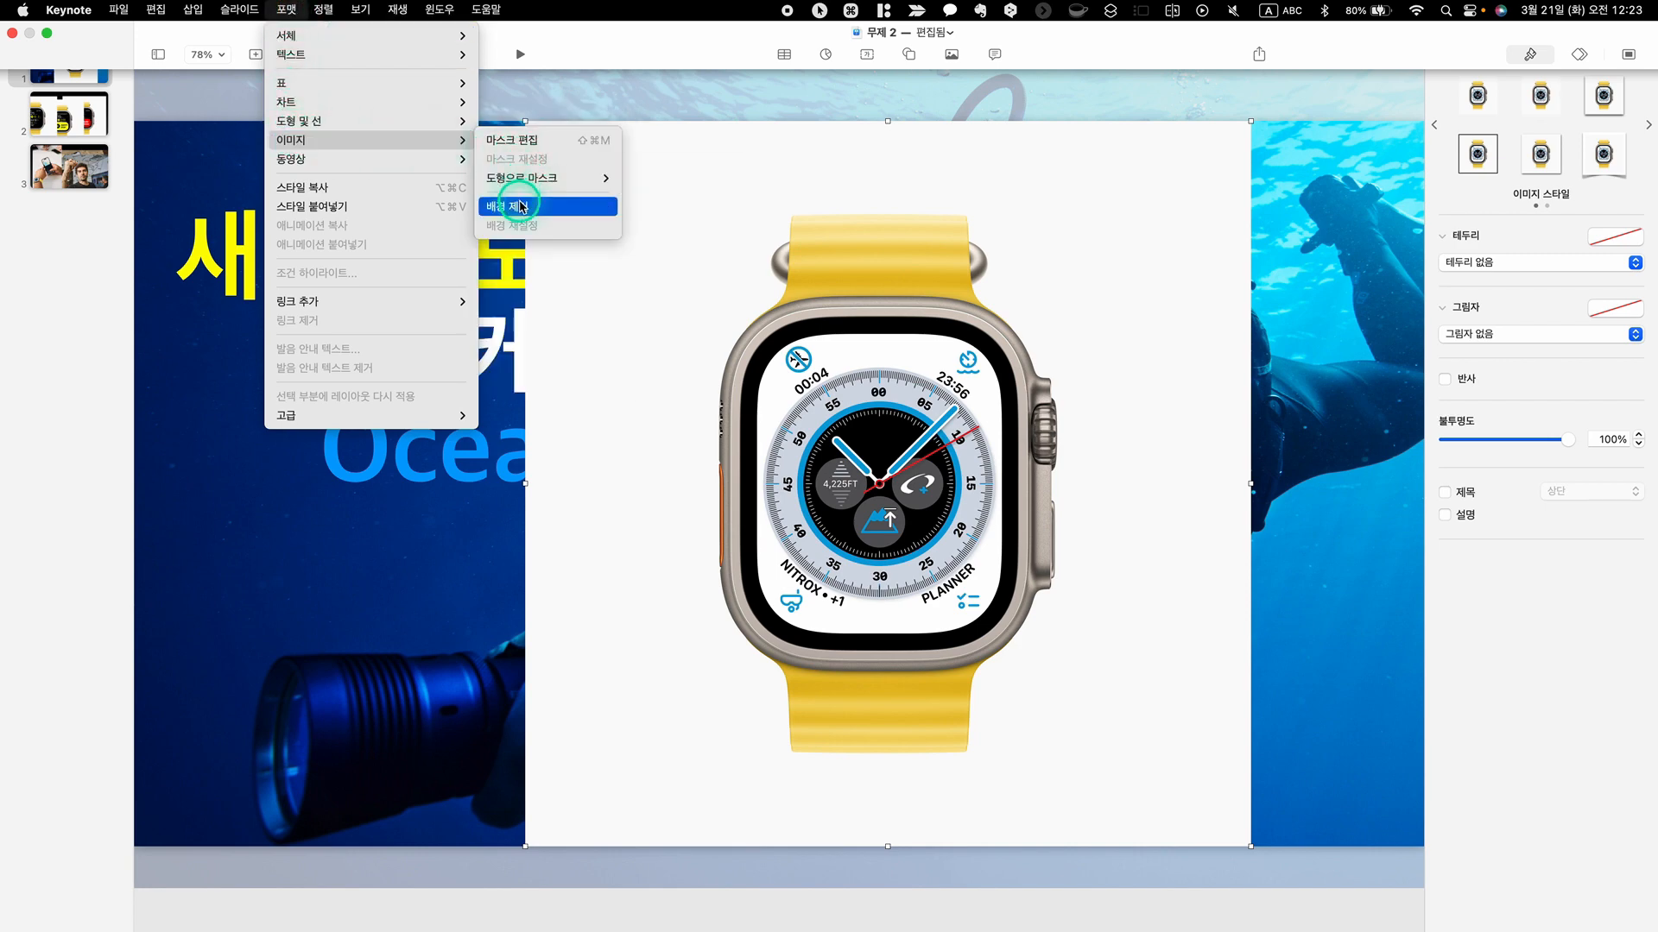
click(518, 206)
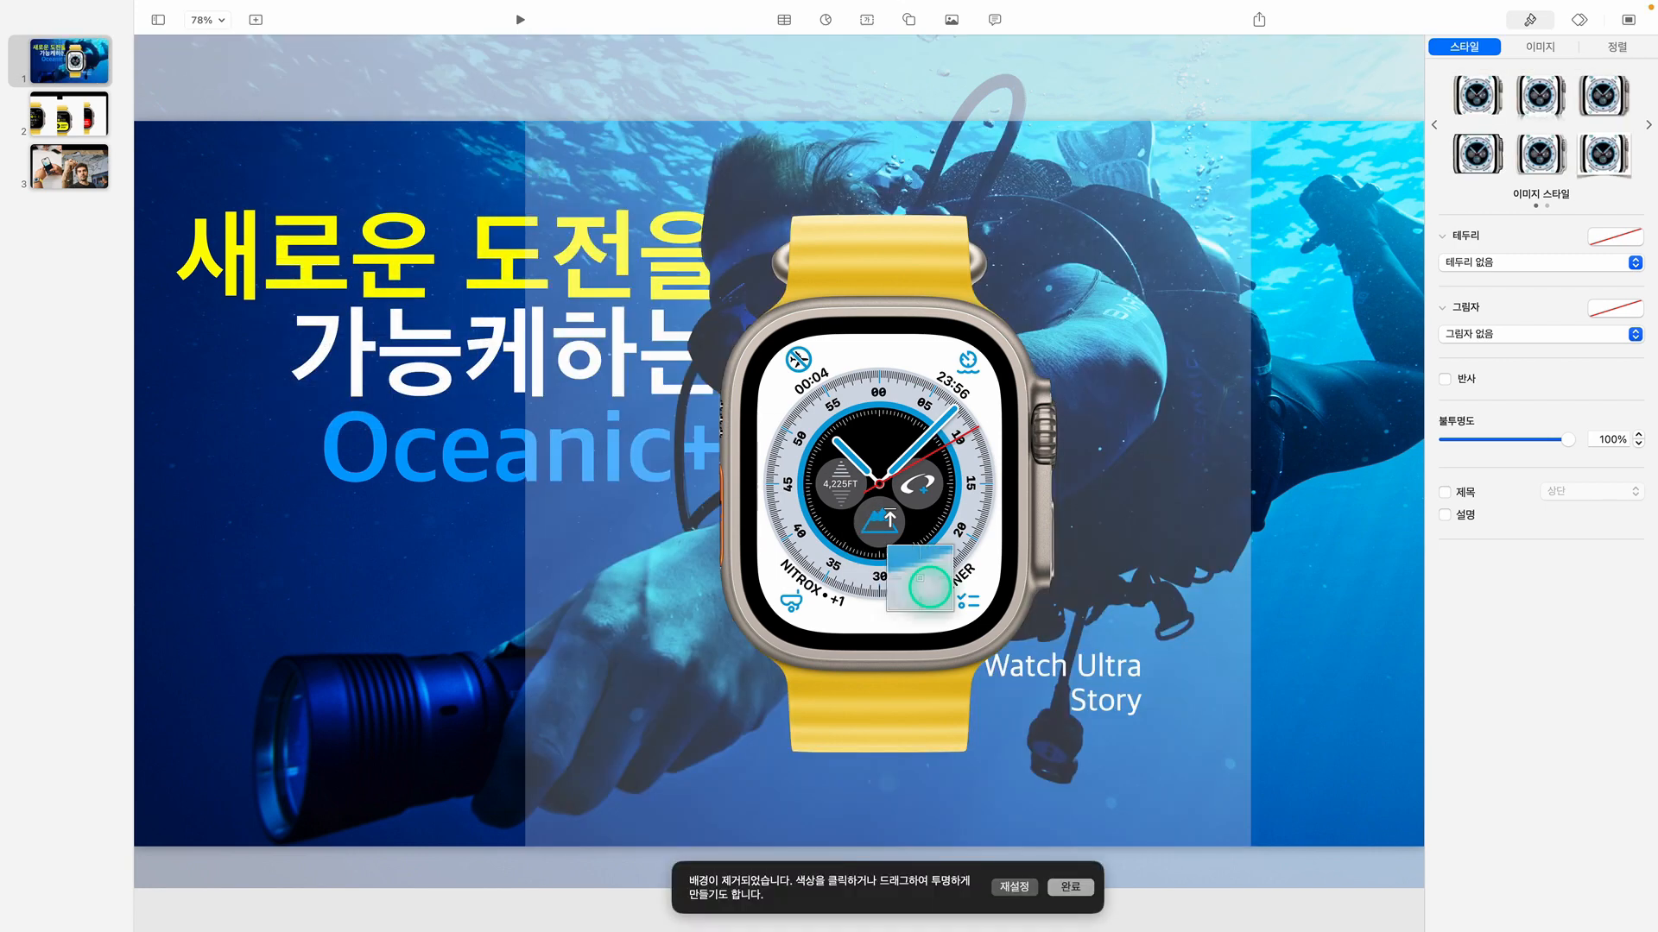
click(1071, 889)
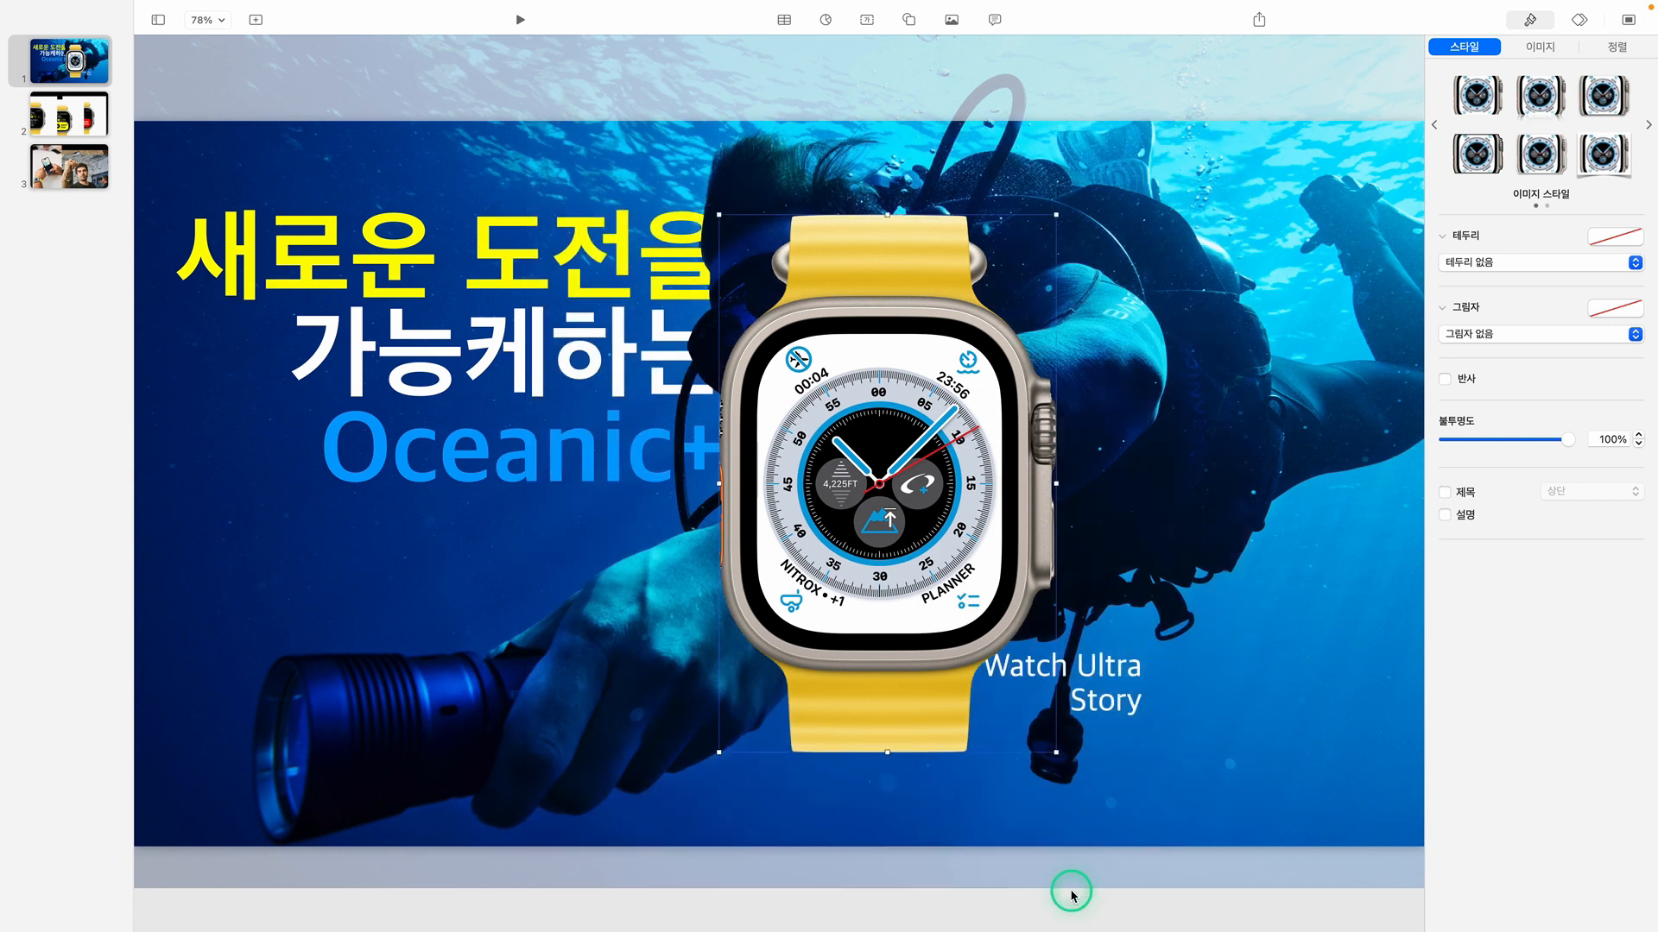
click(1197, 902)
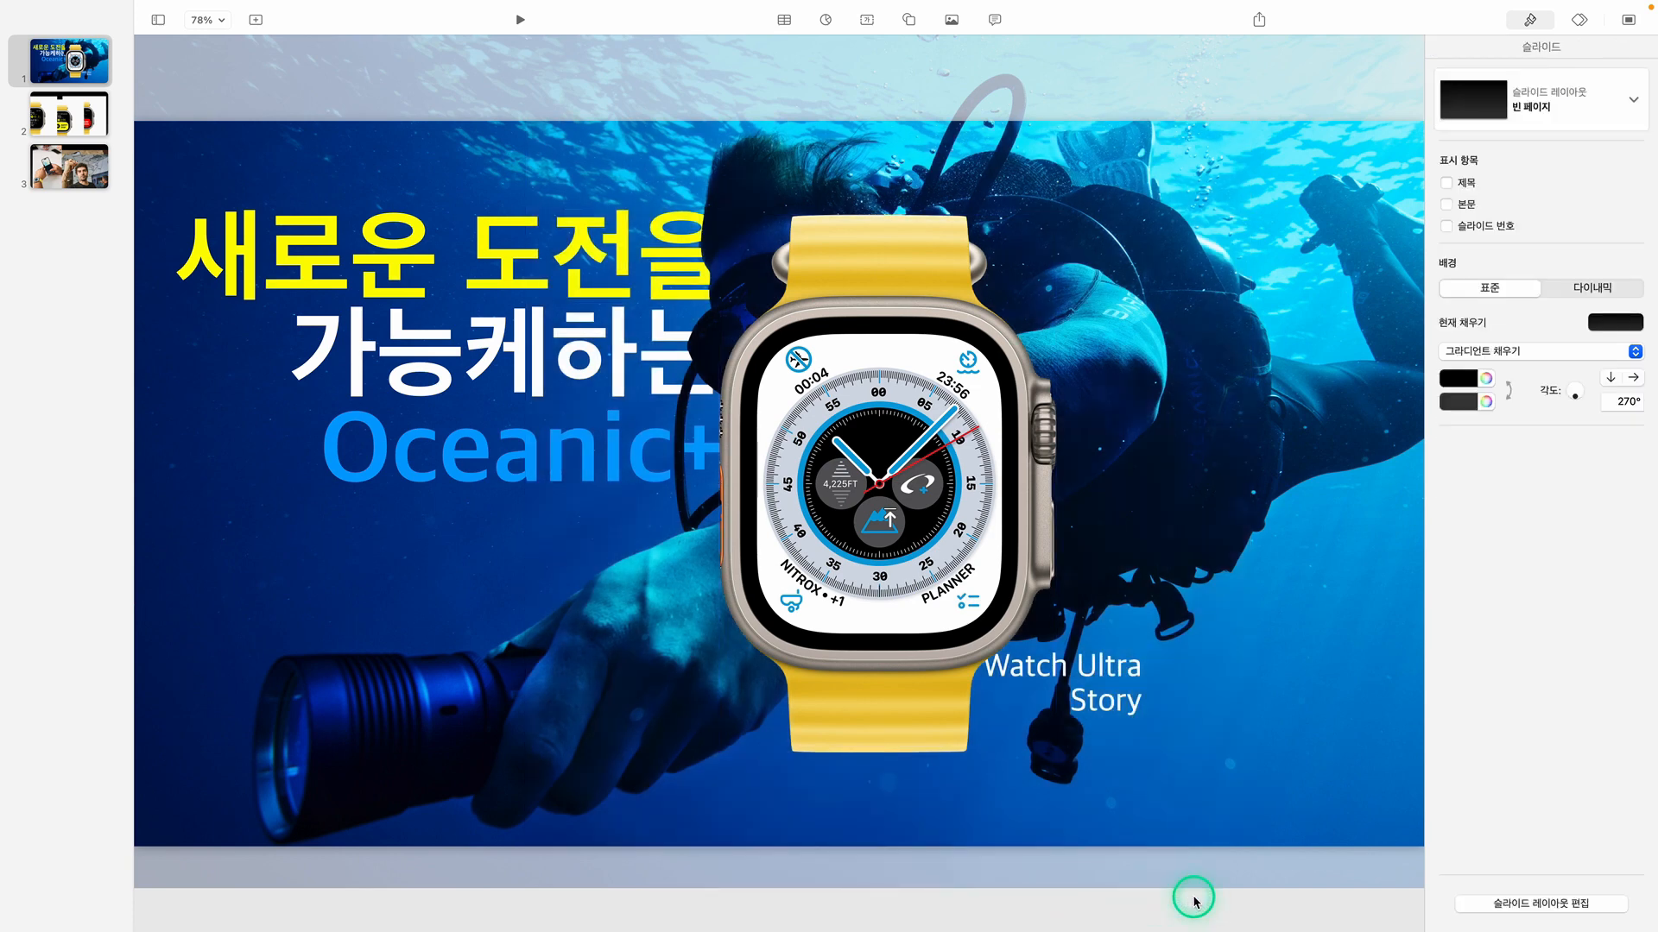
Shrink the watch cutout proportionally and place it just right of the "Apple Watch Ultra Story" caption
click(934, 481)
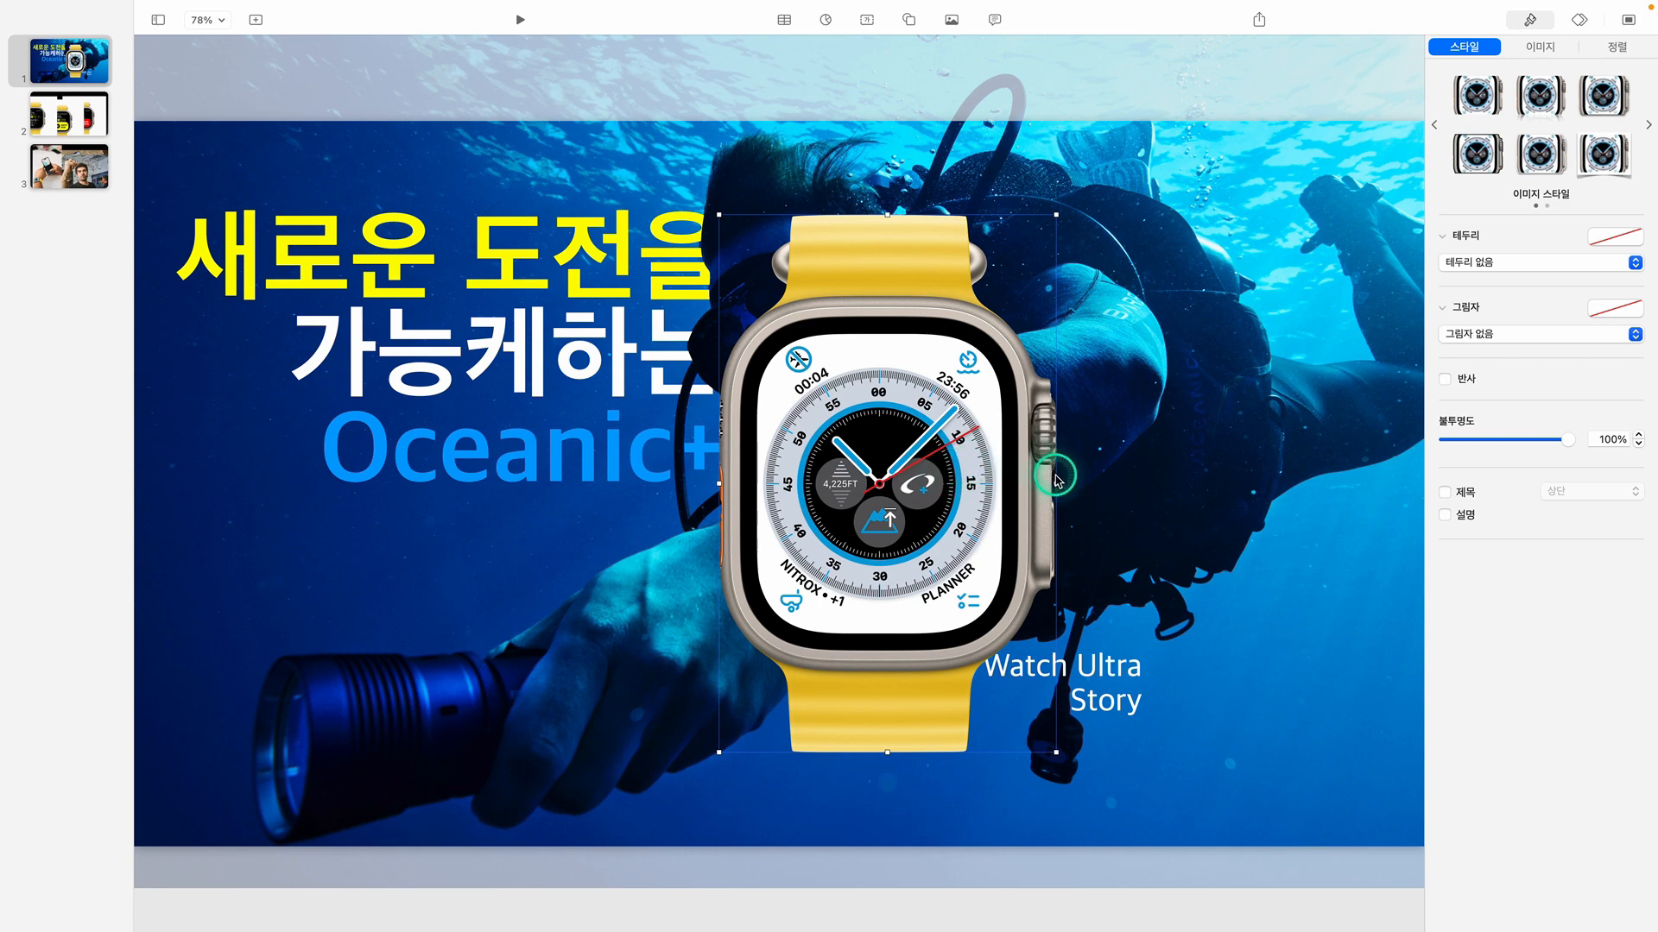
key(shift)
drag(1055, 484, 1200, 687)
key(shift)
click(1436, 690)
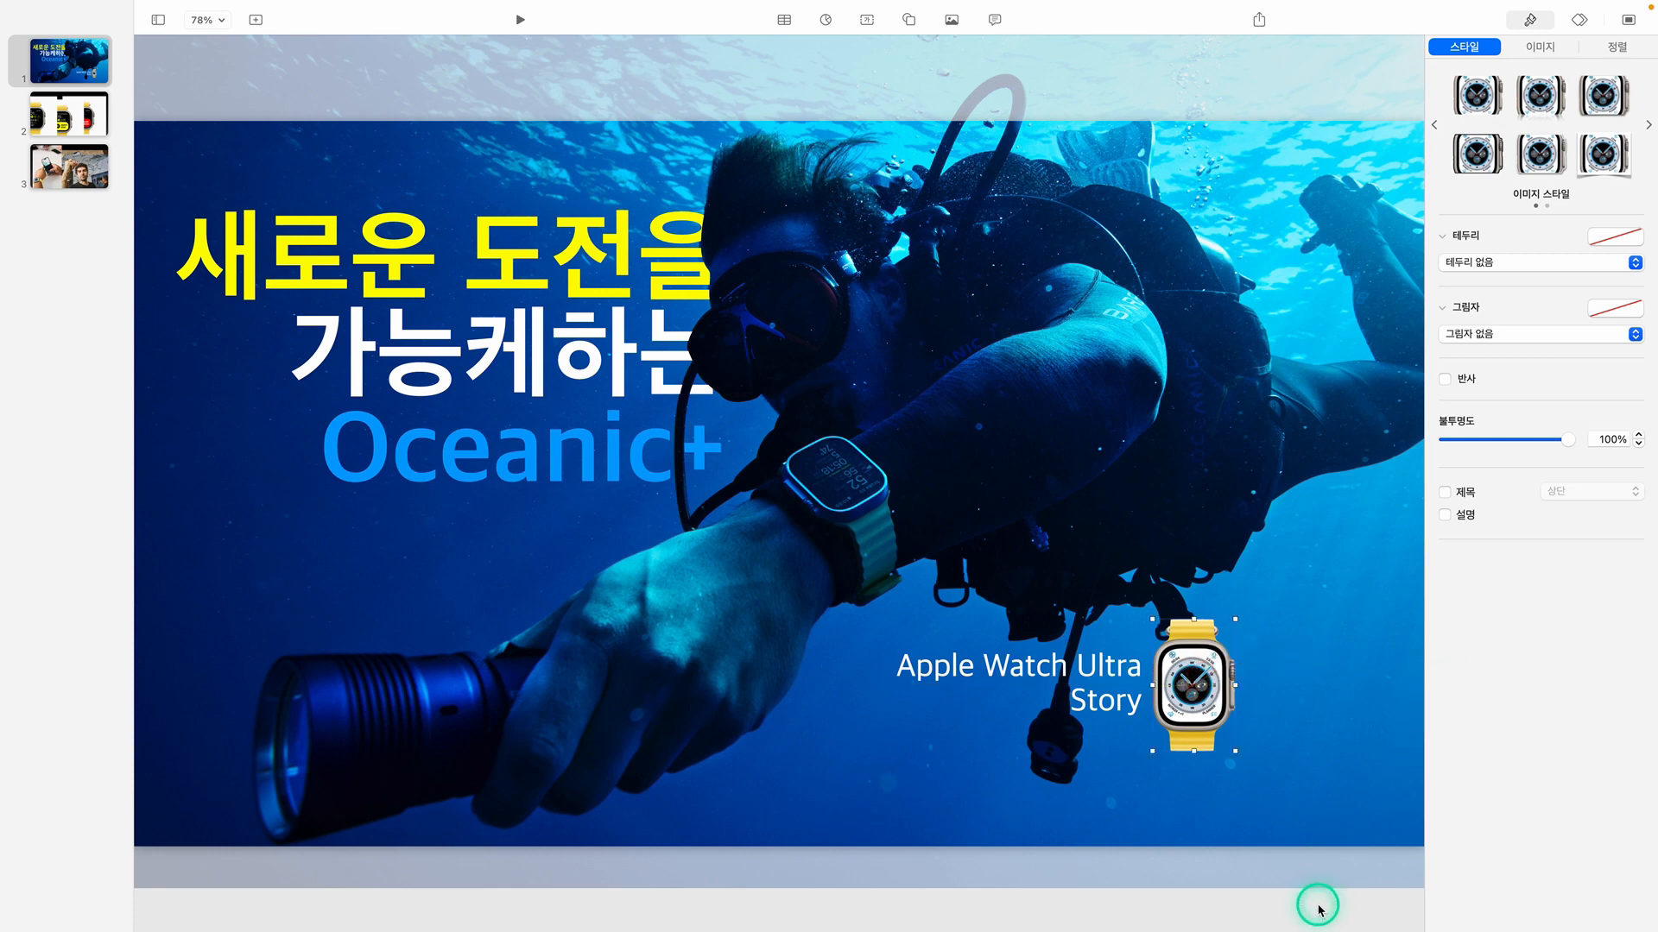
On slide 2, move the DECO watch image right and slightly up, and remove its white background
click(69, 114)
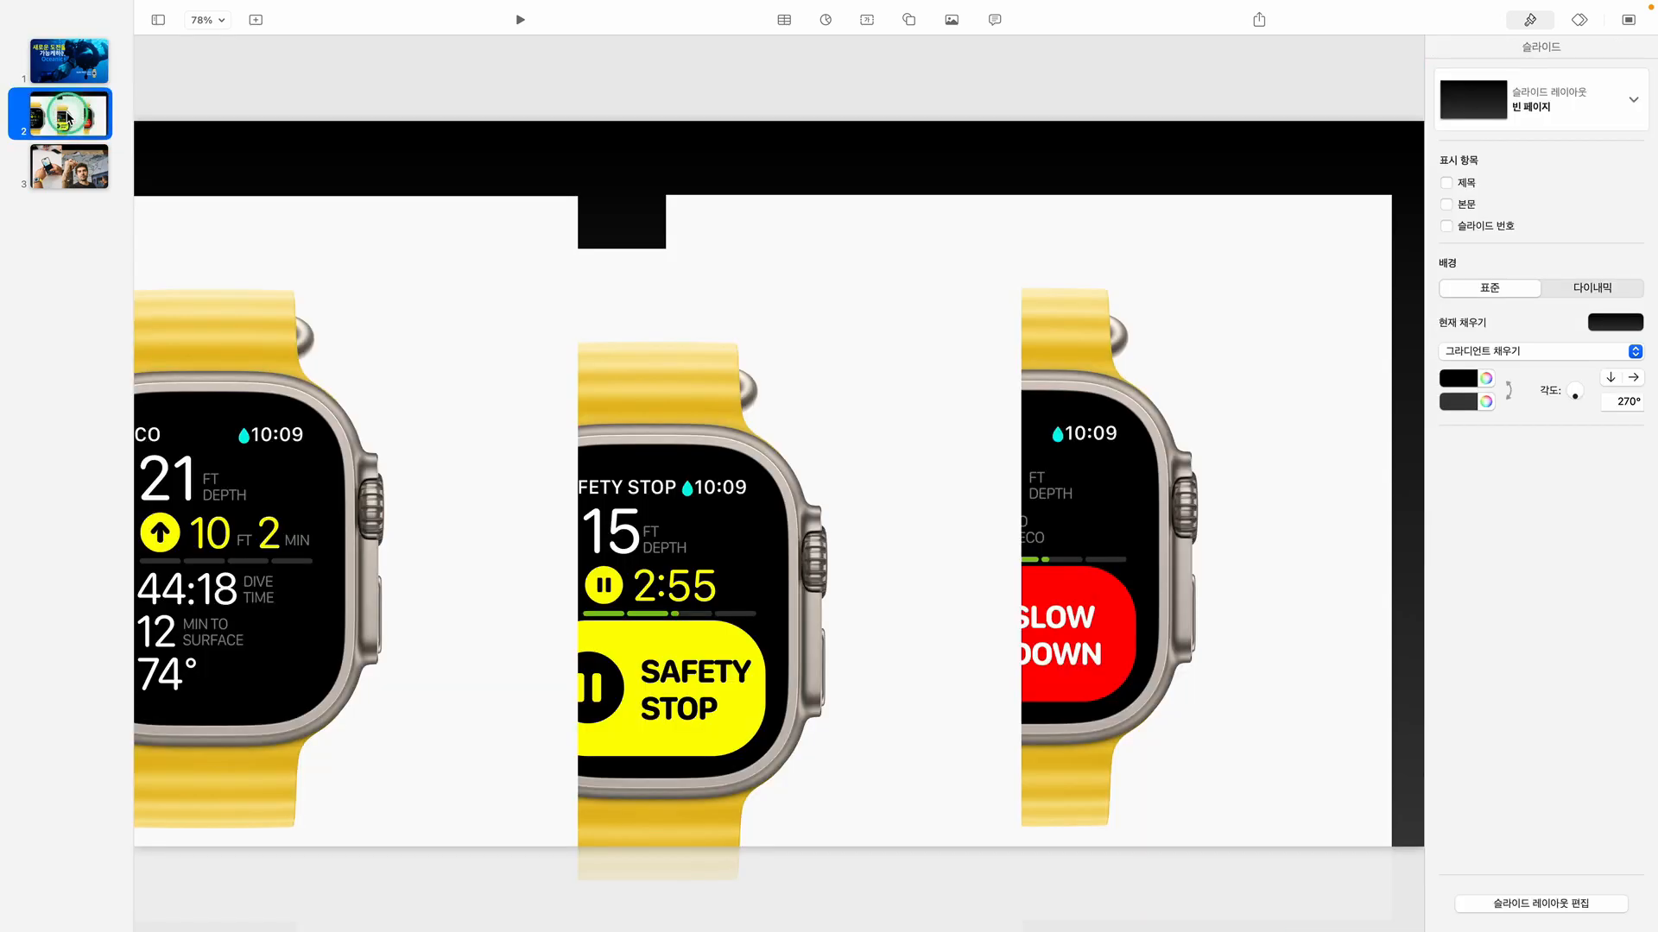
click(483, 322)
drag(397, 347, 608, 324)
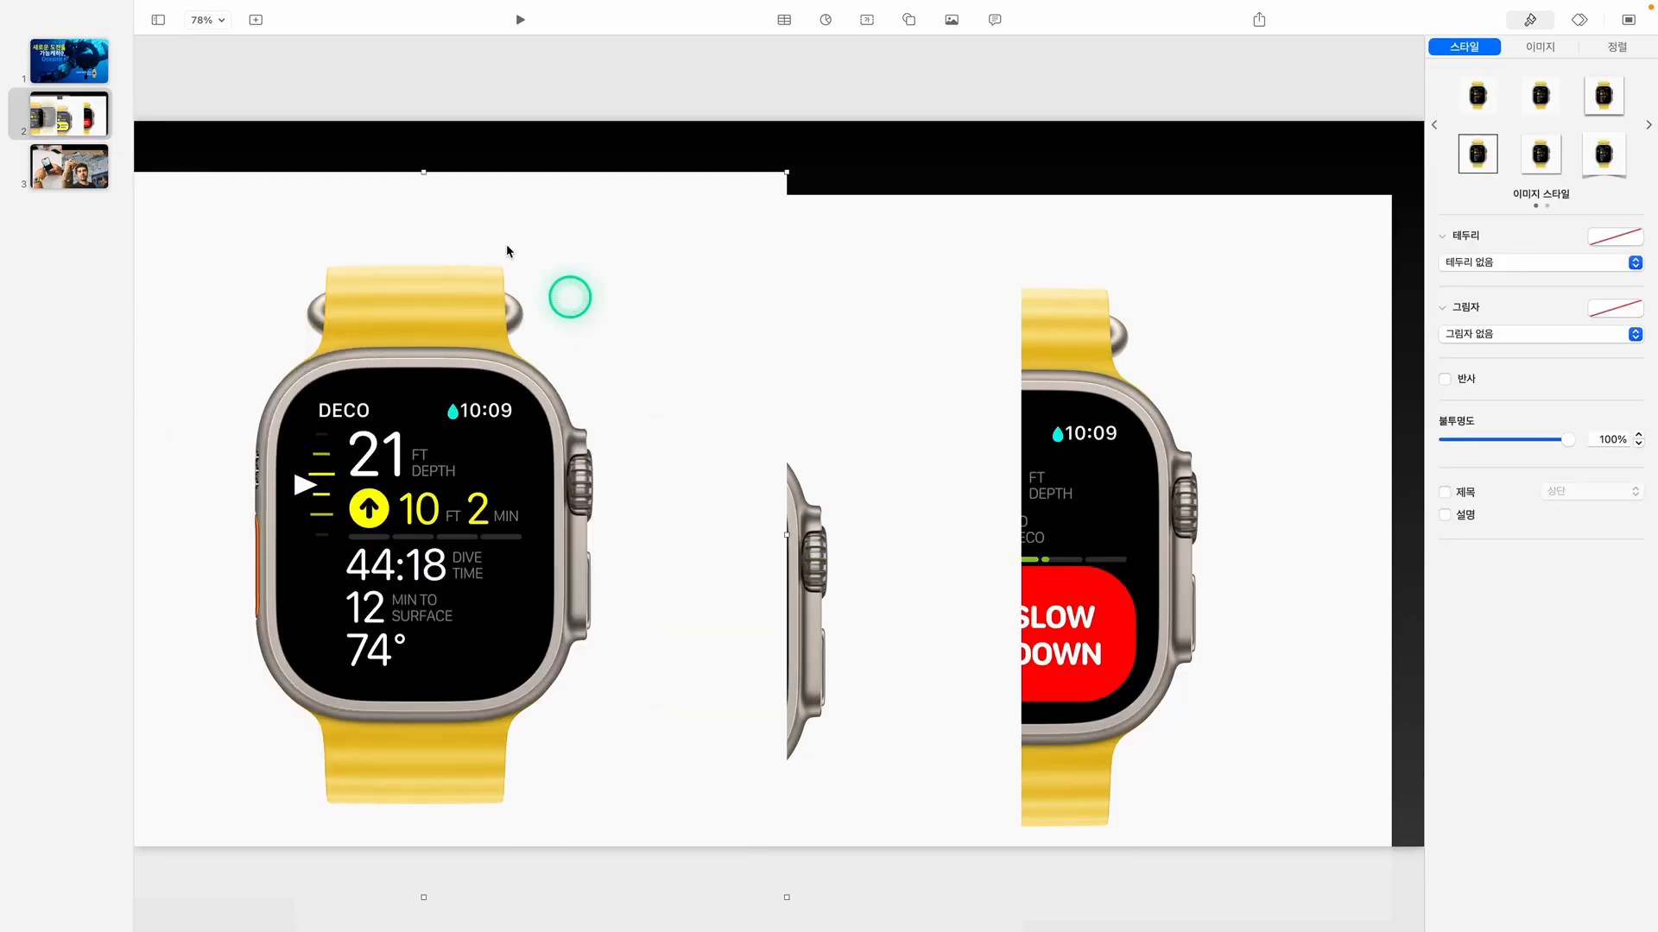
mouse_move(230, 15)
click(286, 11)
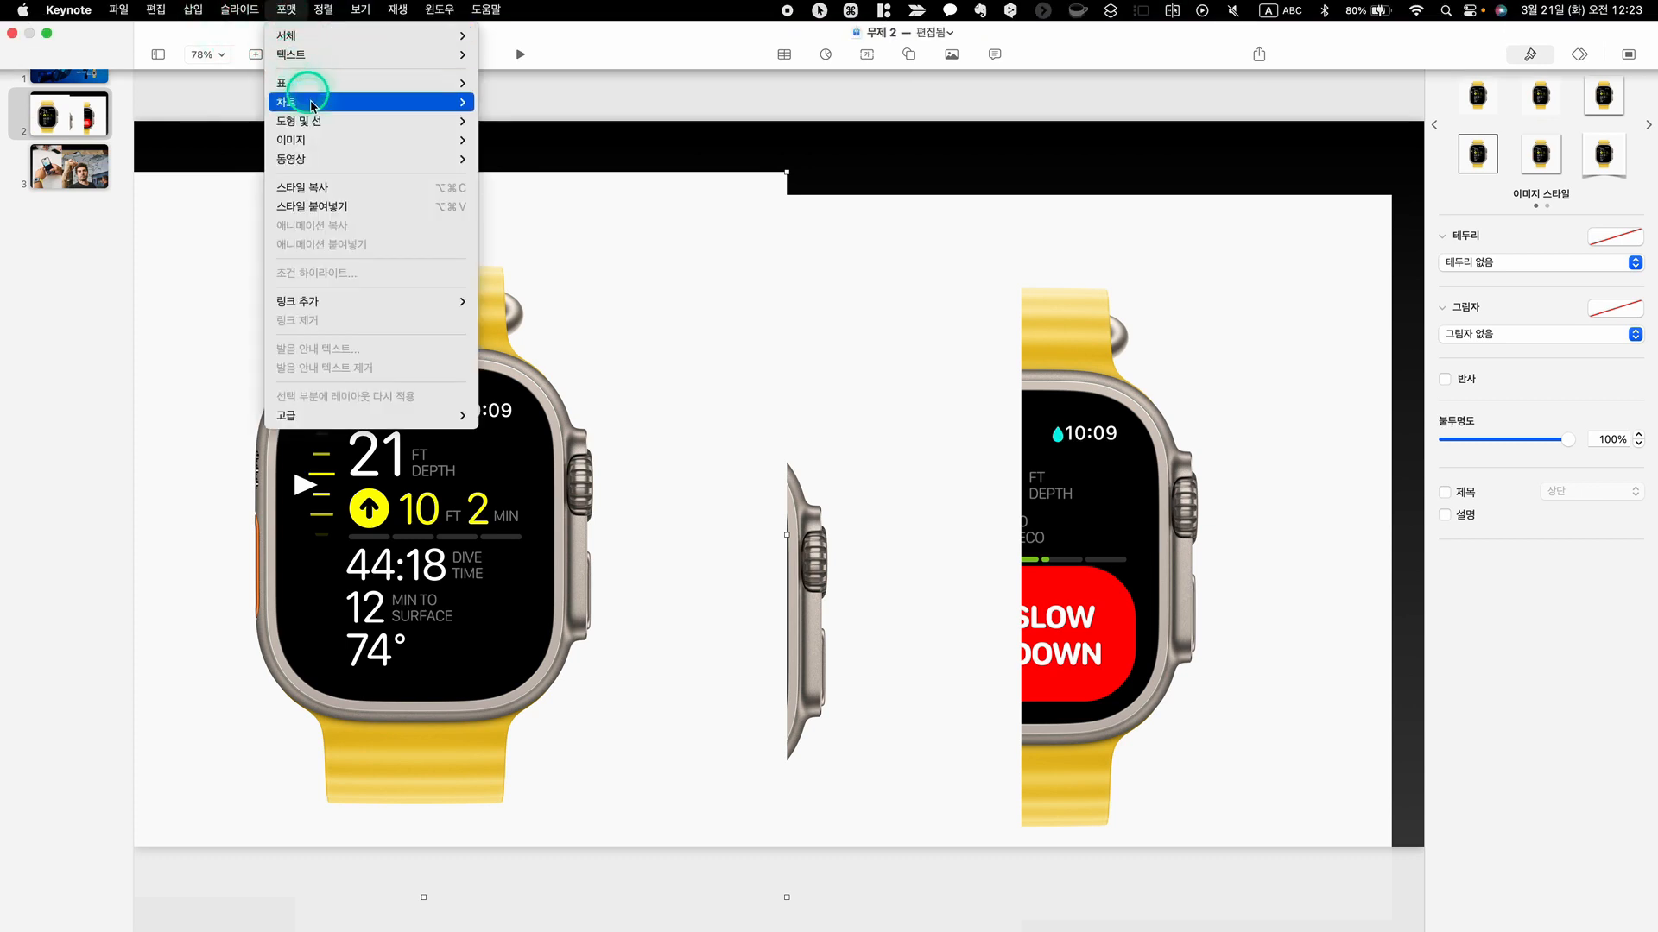
mouse_move(316, 125)
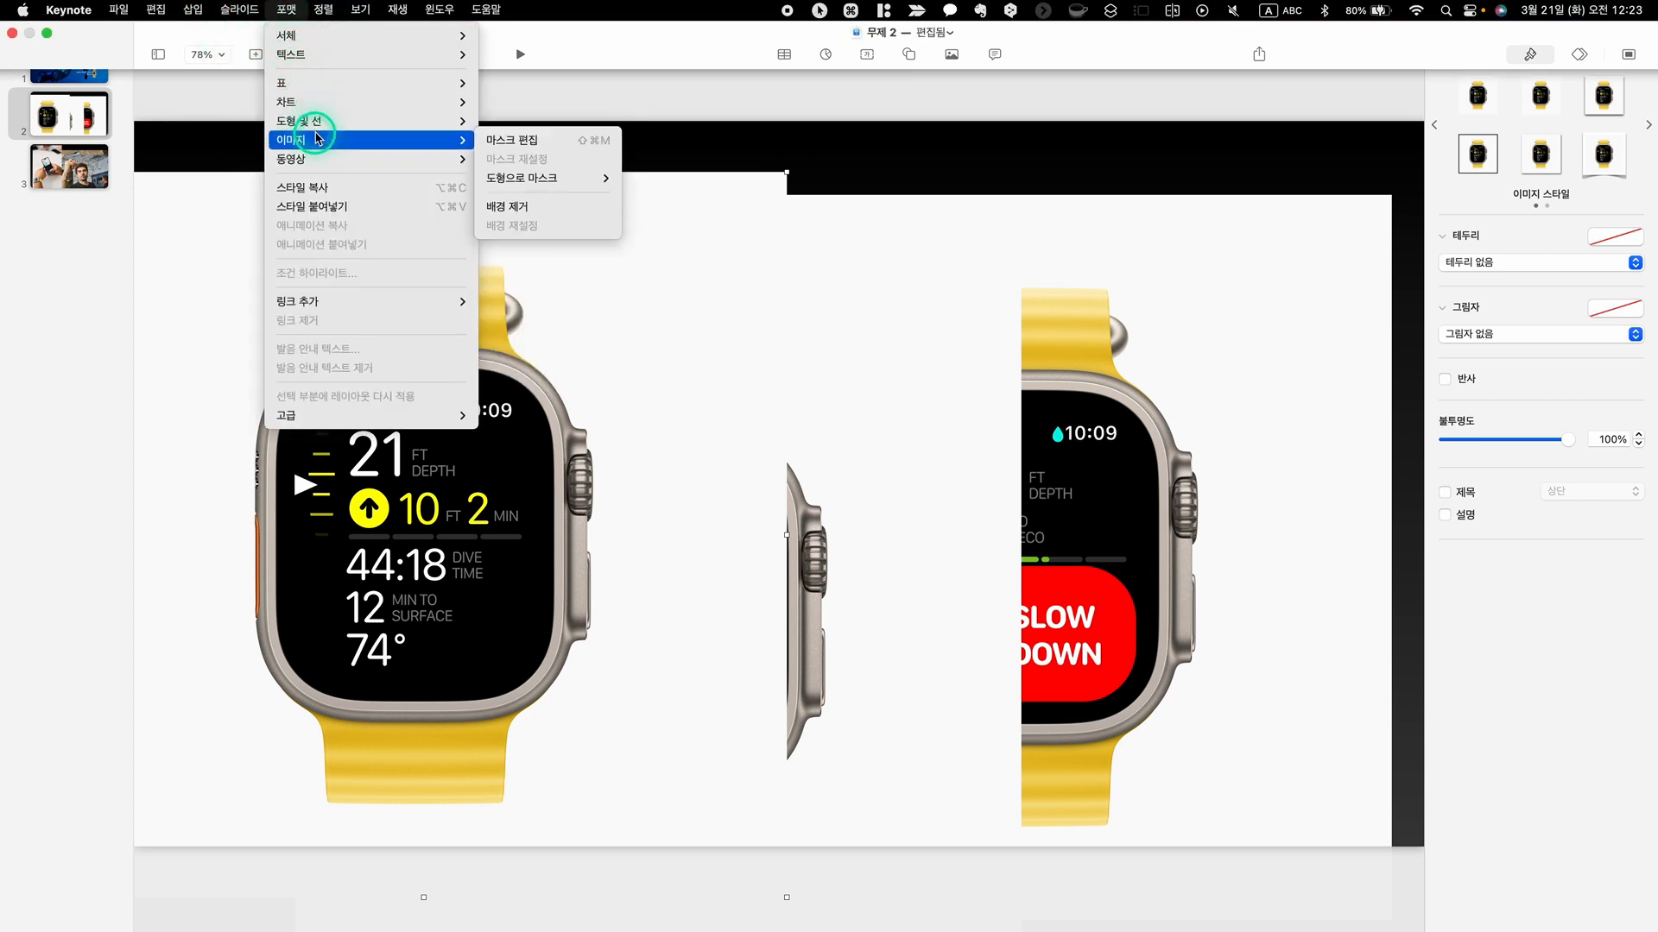
click(514, 207)
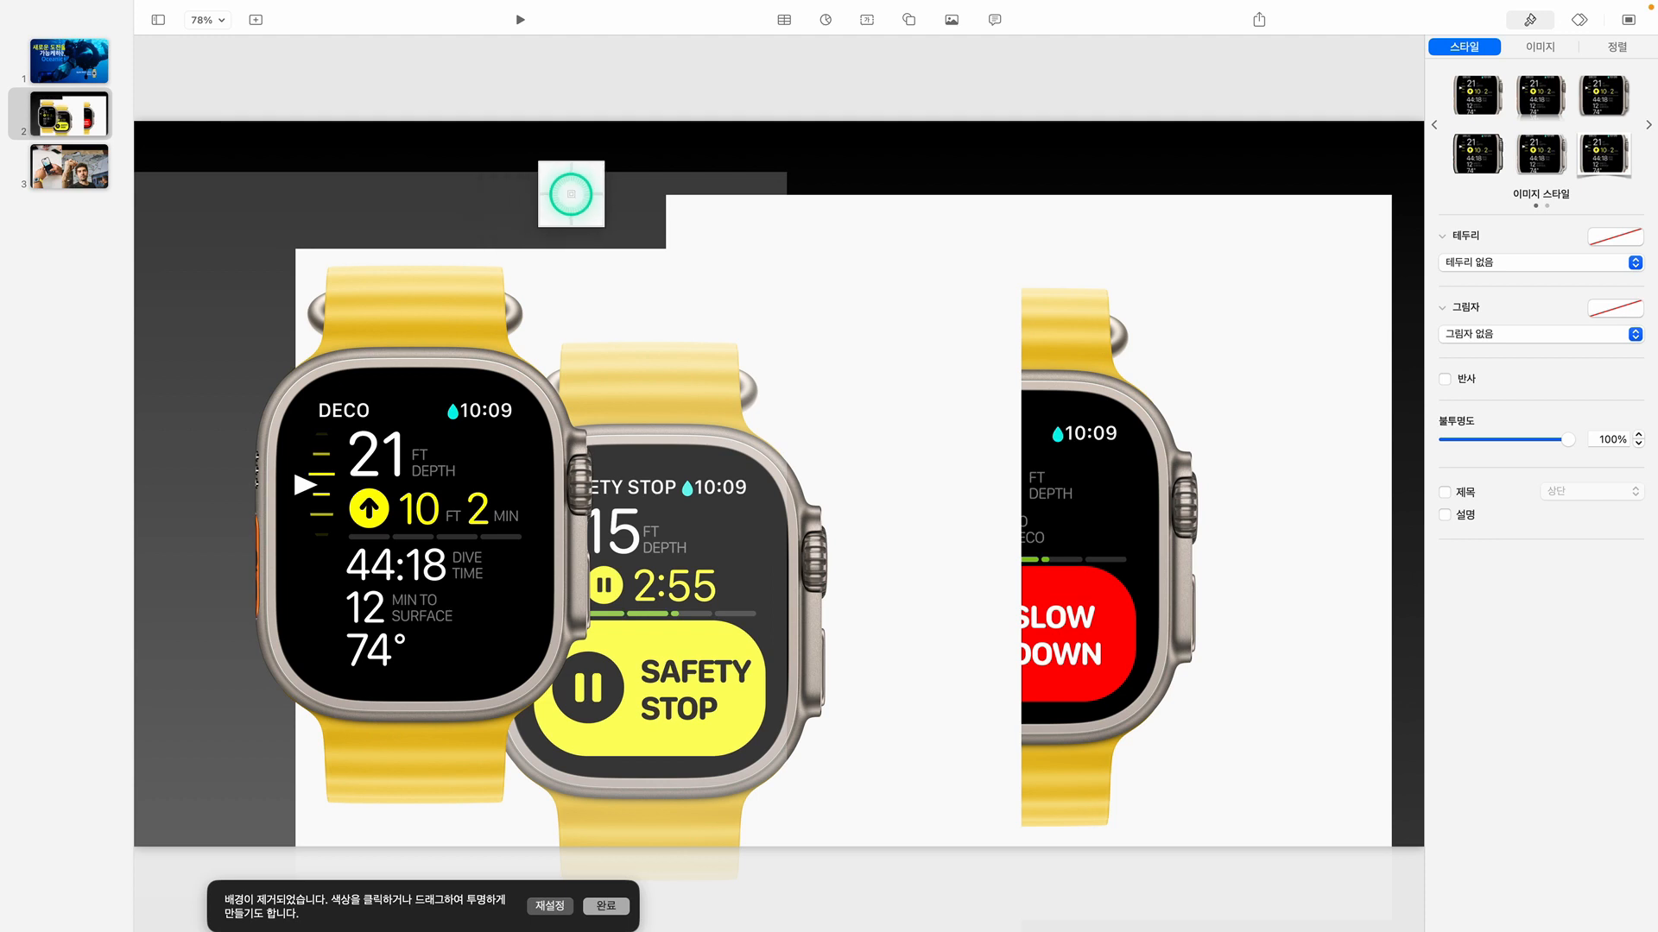
click(606, 906)
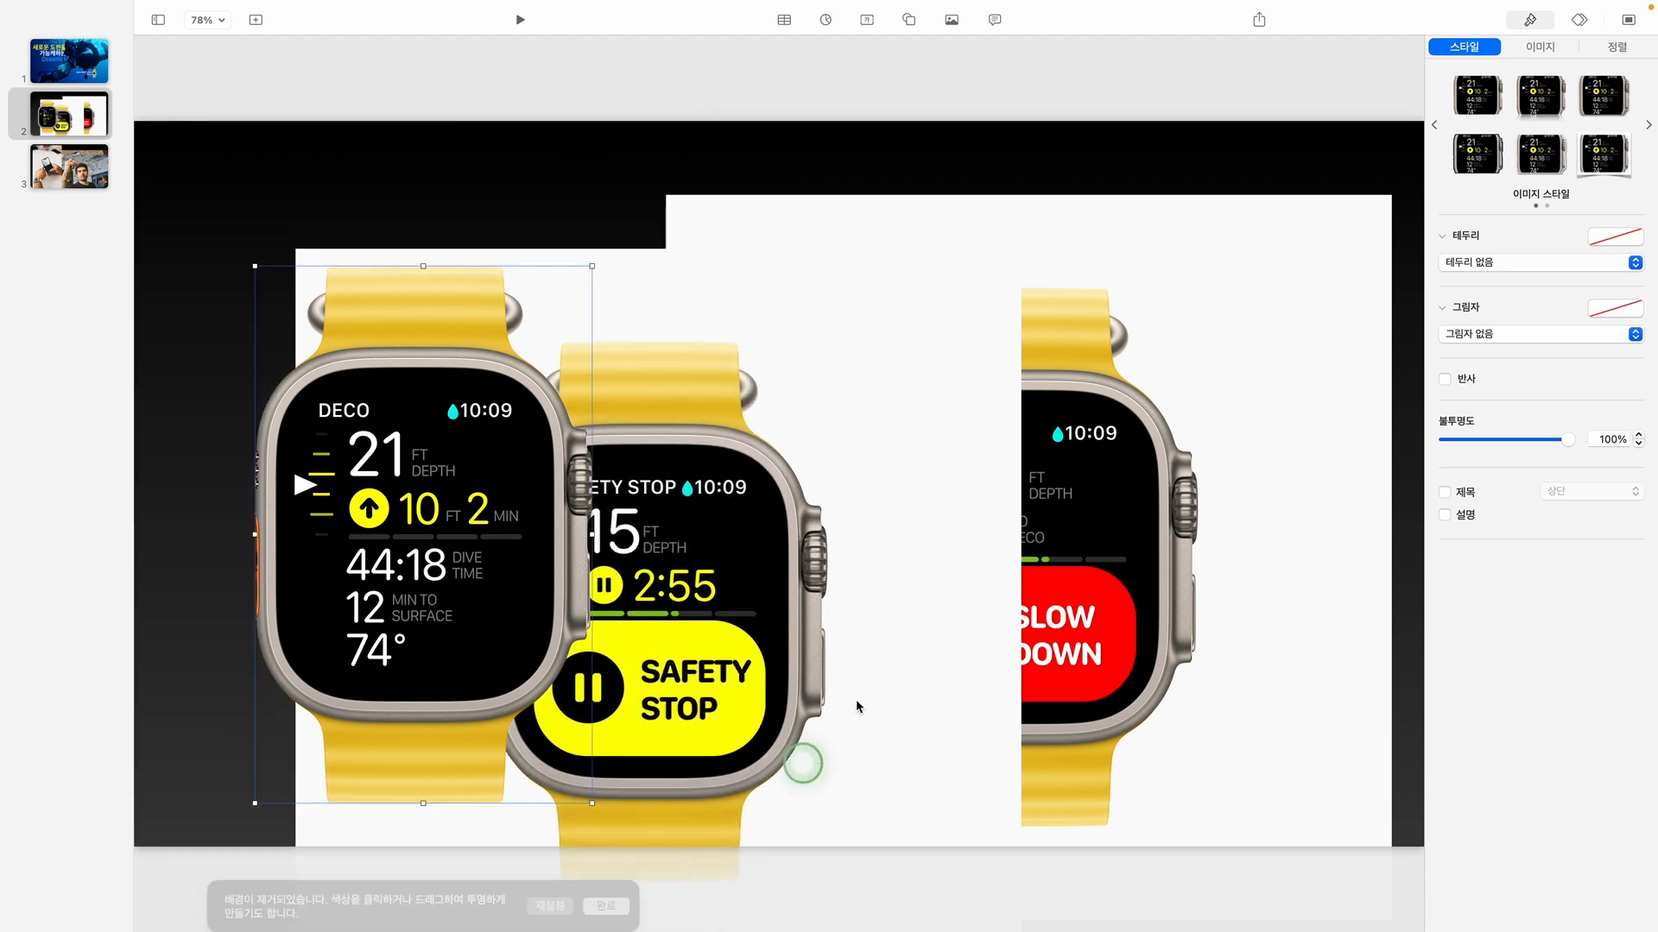
Remove the white background from the SAFETY STOP watch image
click(946, 562)
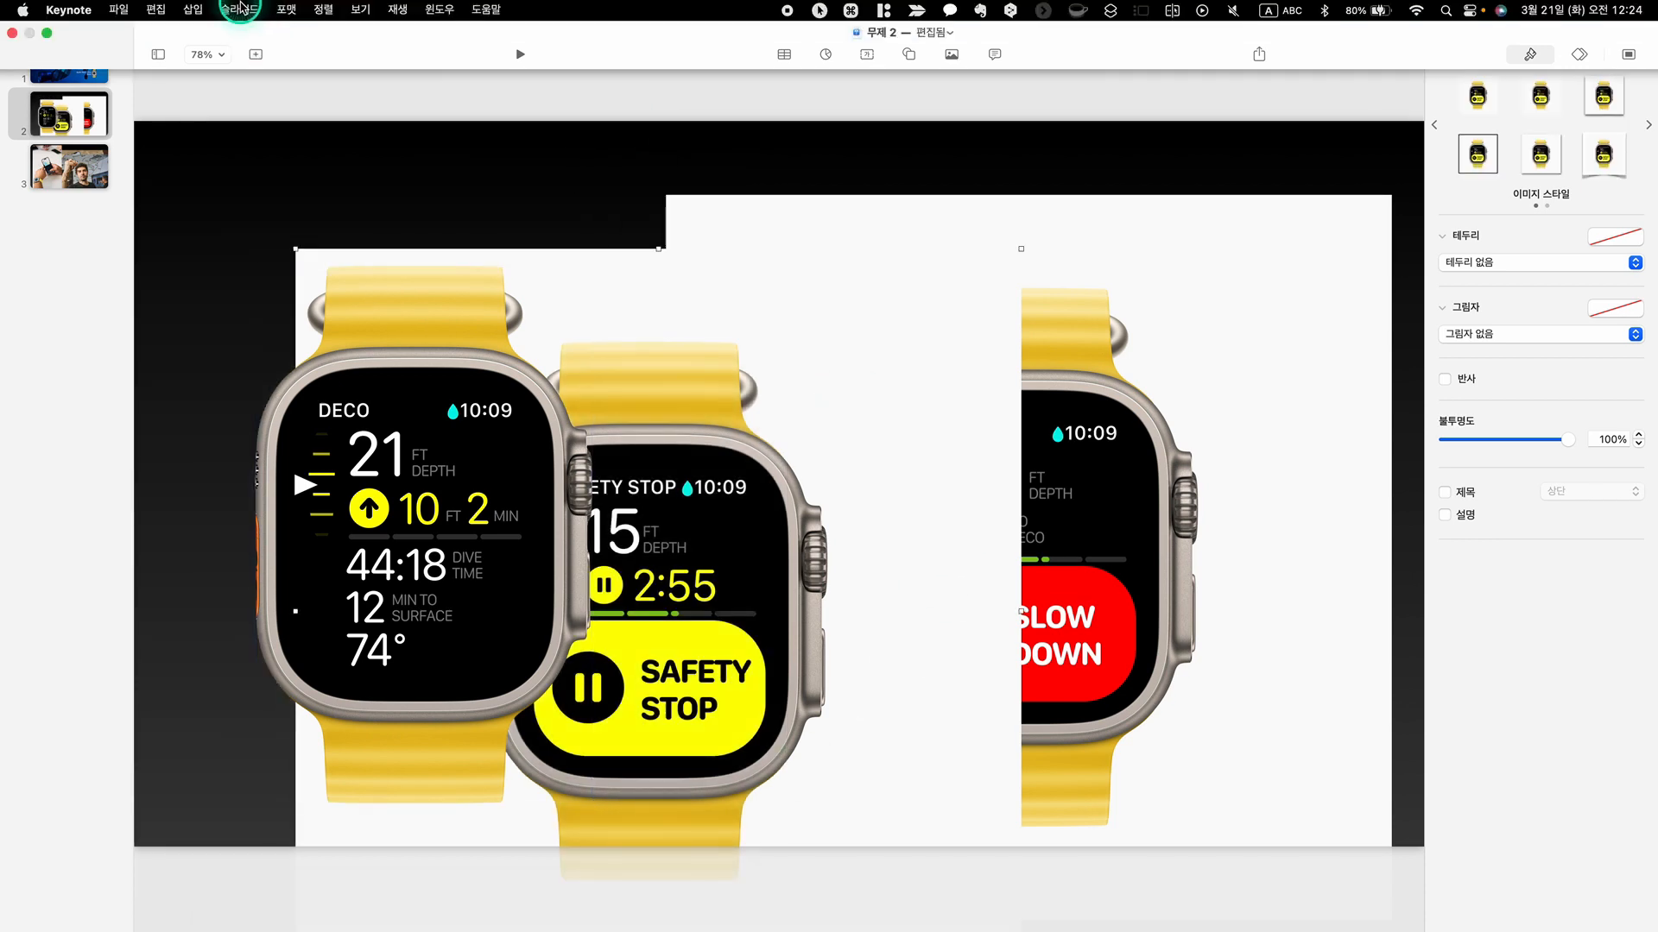
click(286, 9)
mouse_move(332, 145)
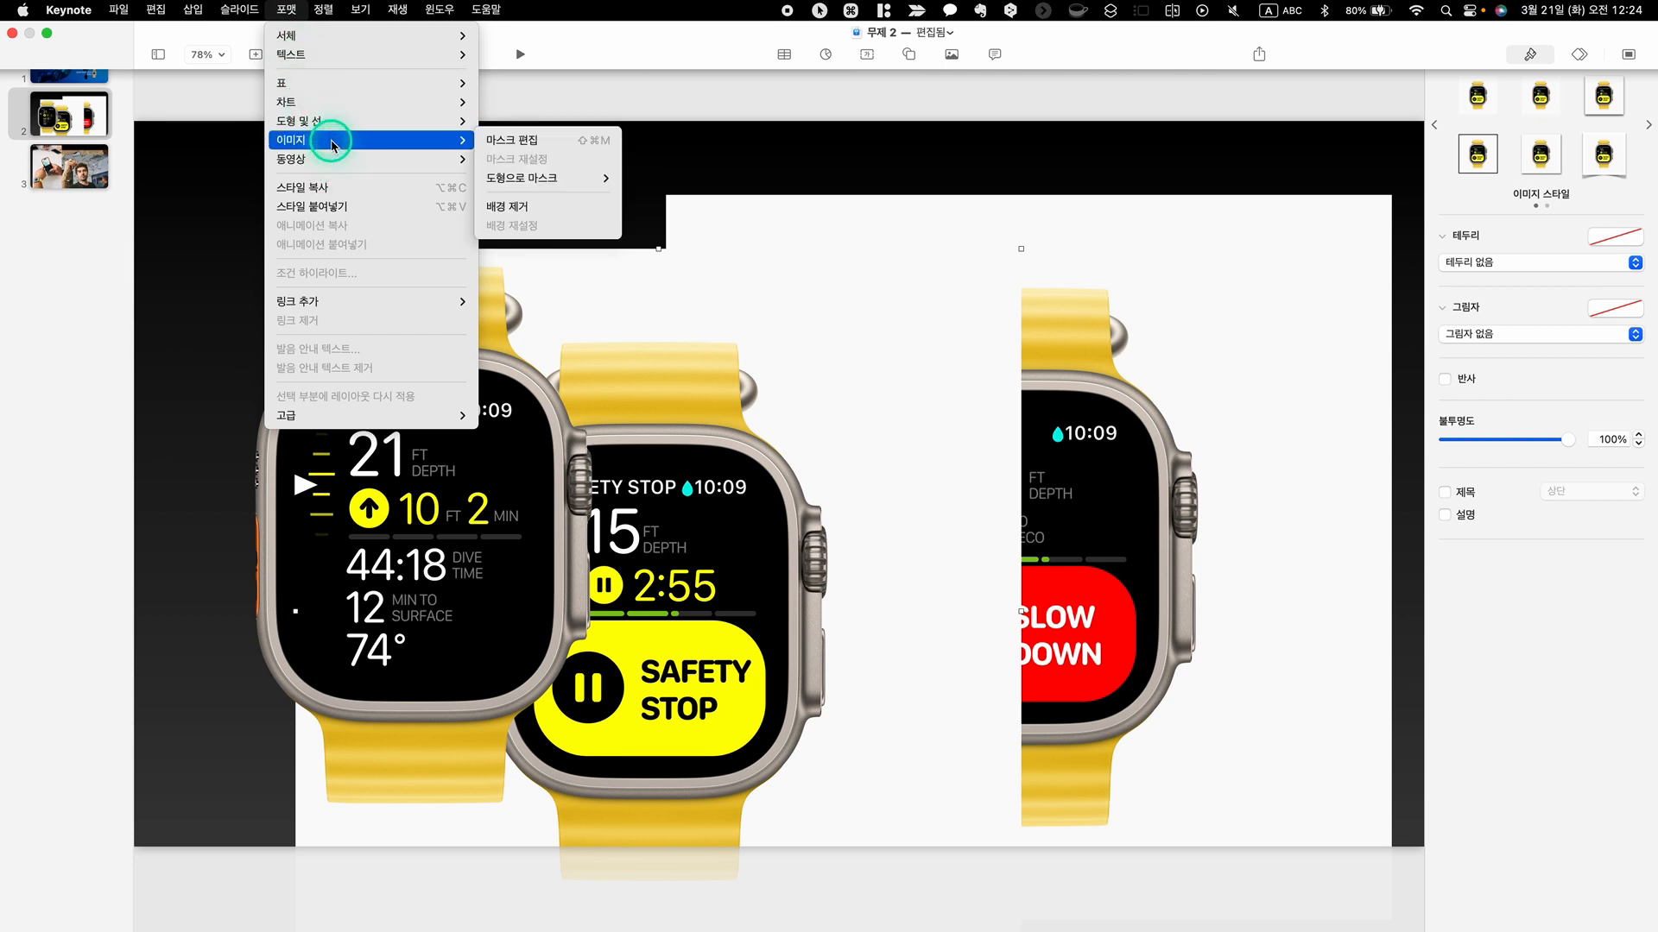
click(573, 207)
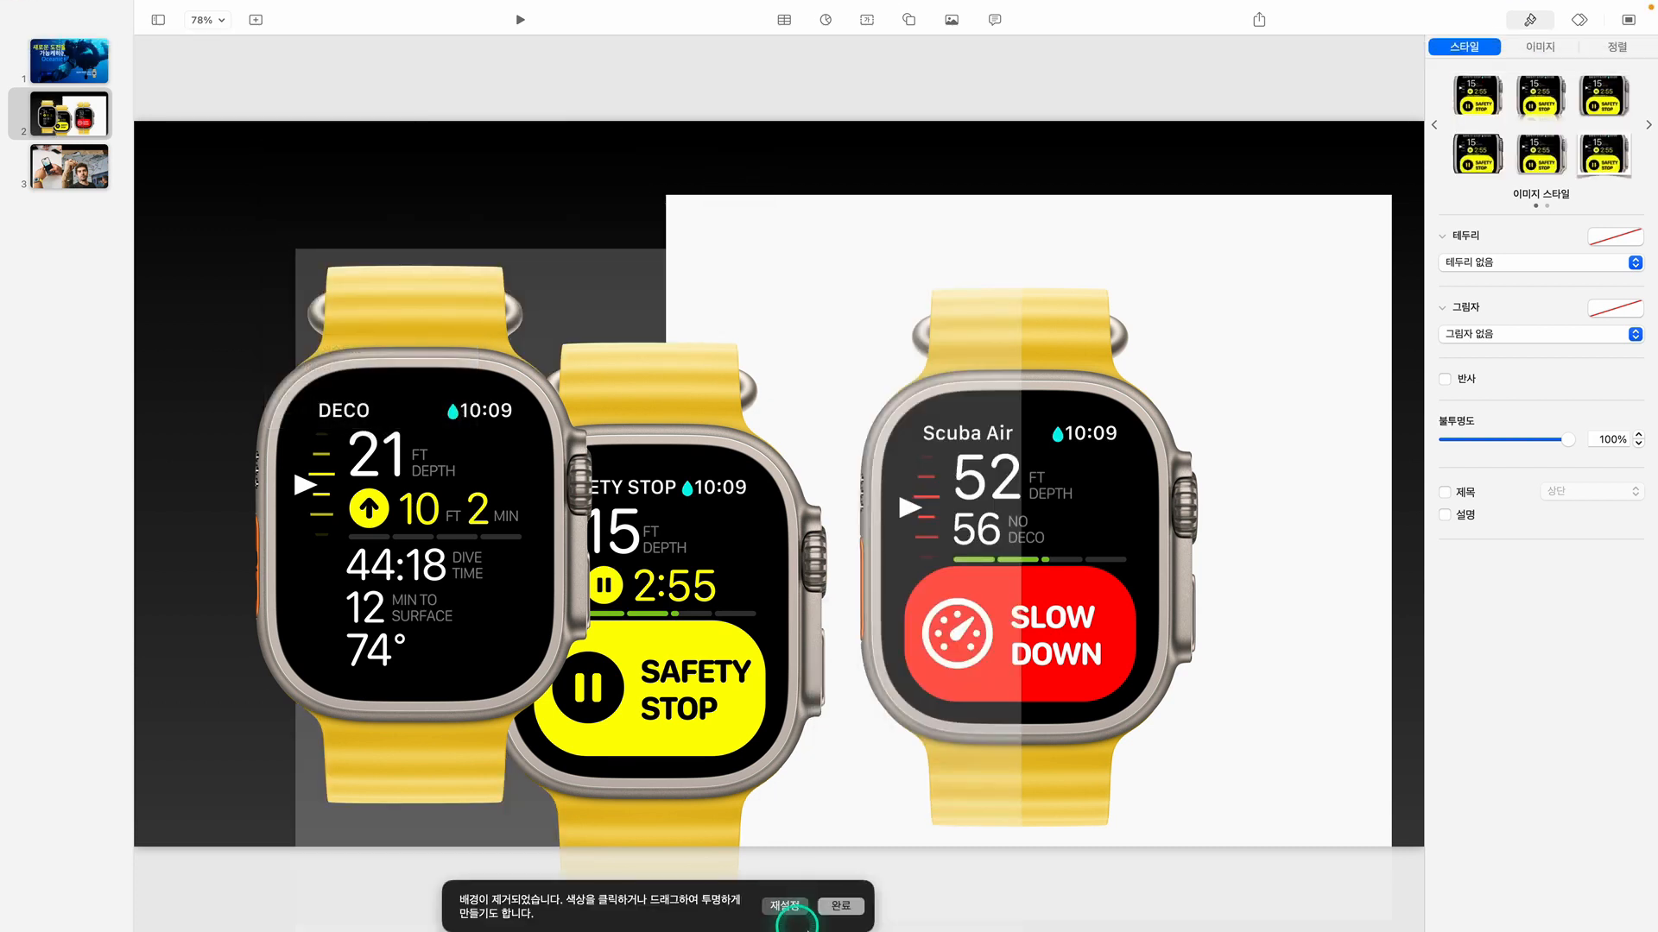
click(846, 908)
Remove the white background from the Scuba Air "SLOW DOWN" watch image
click(1297, 479)
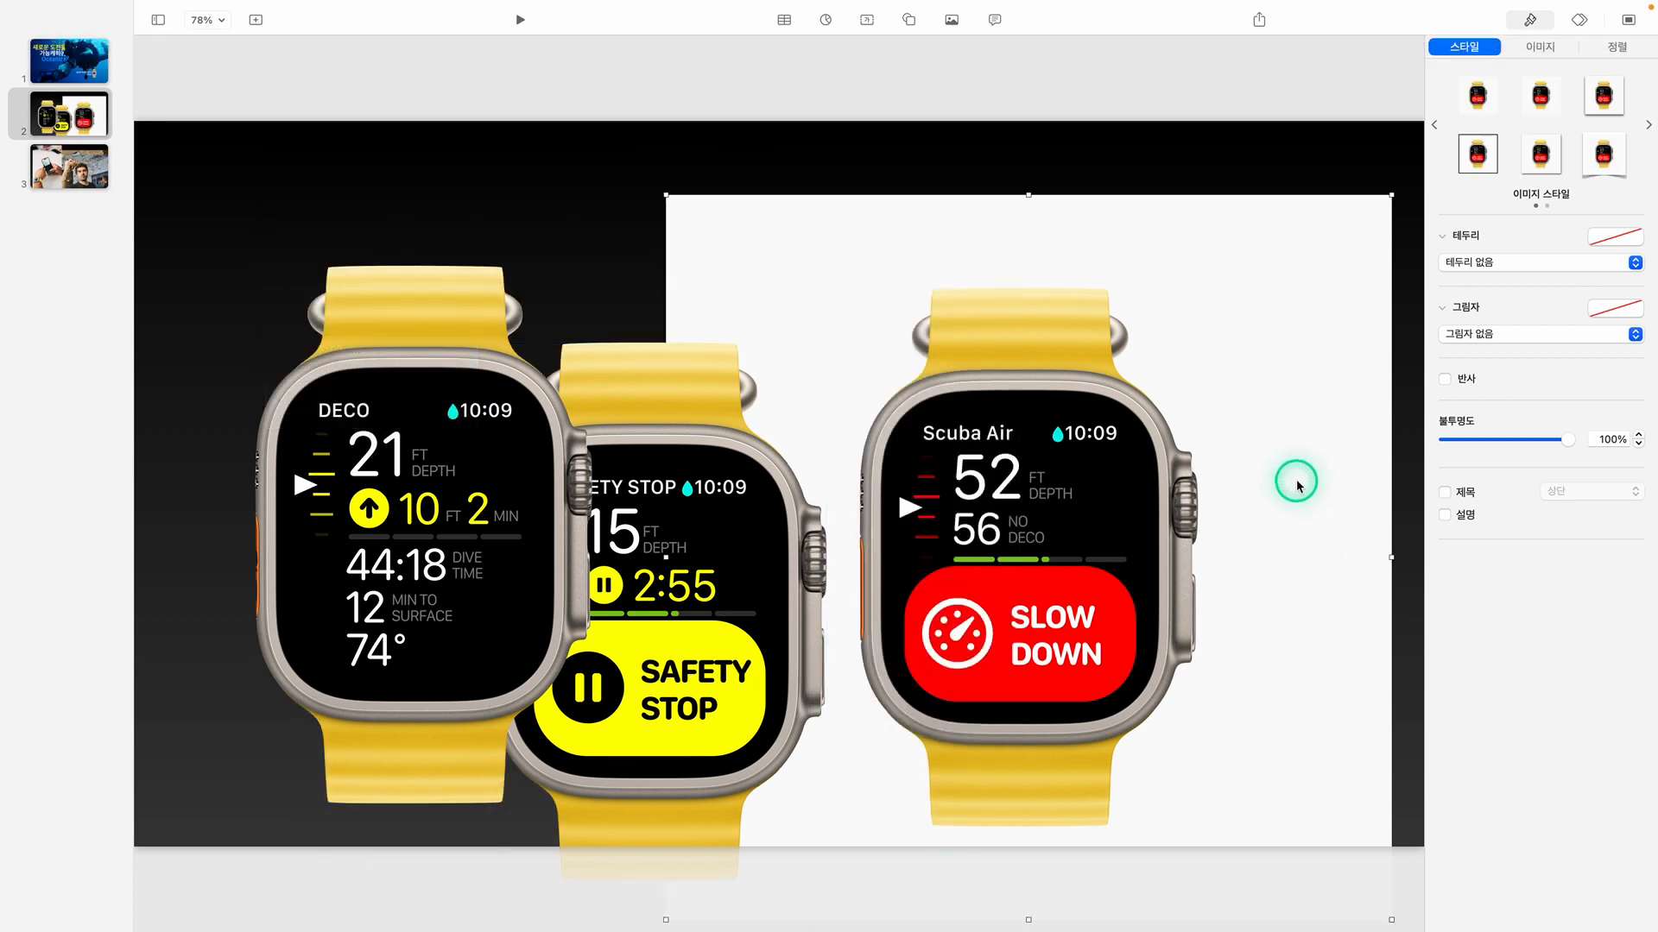
mouse_move(221, 6)
click(286, 11)
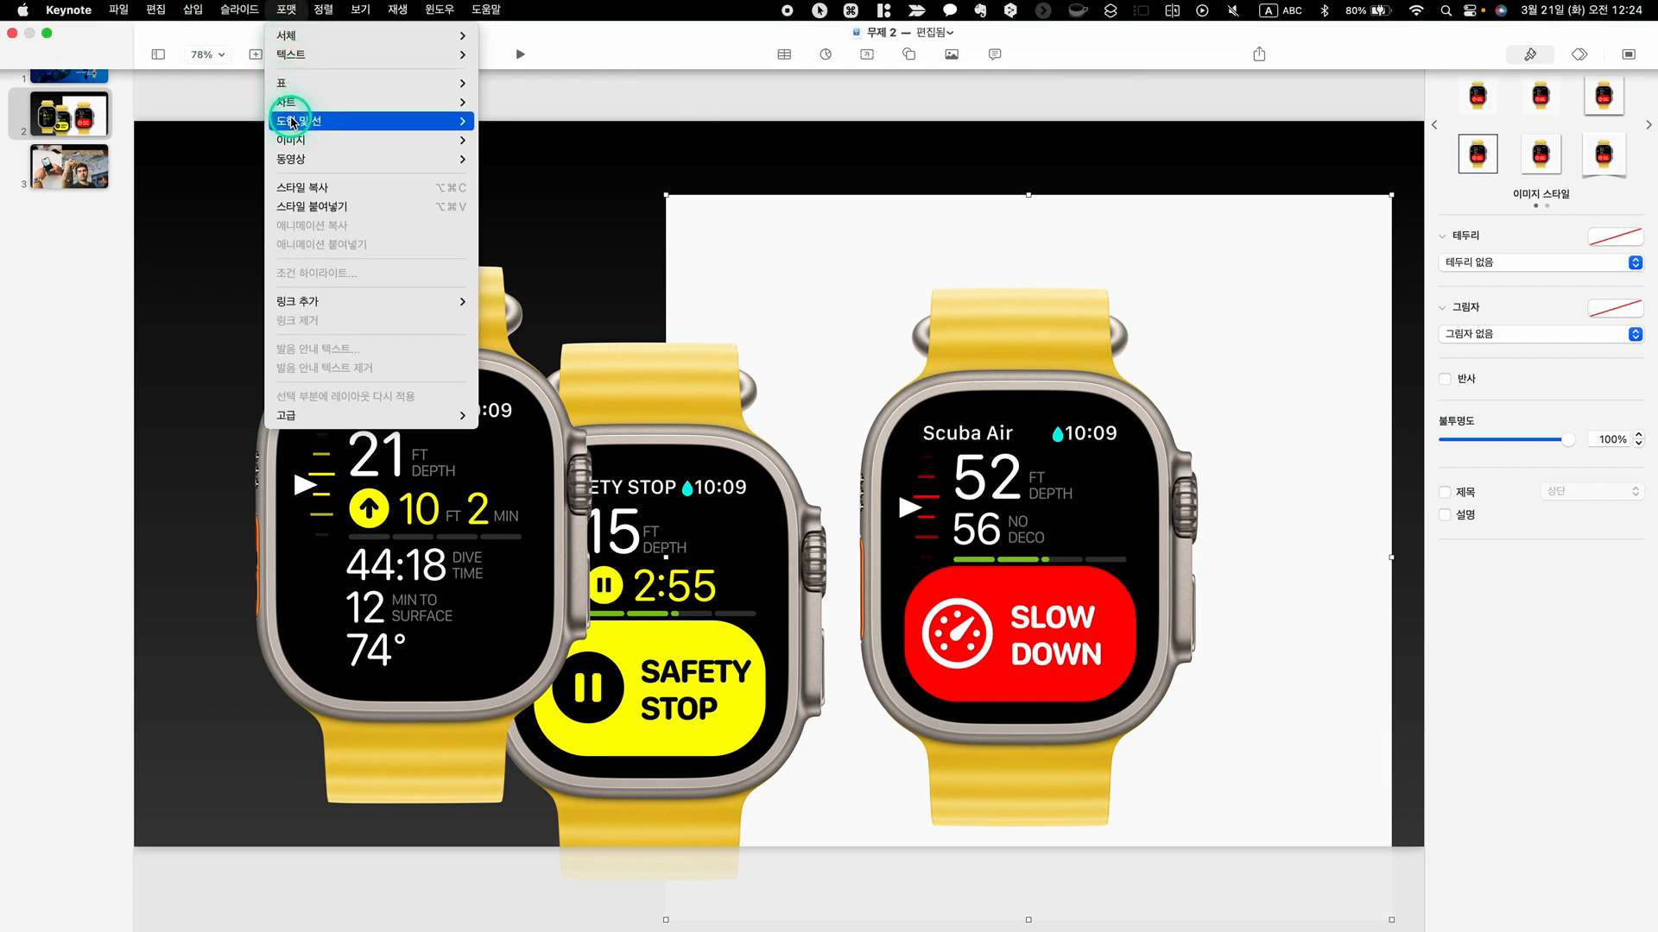
mouse_move(309, 121)
mouse_move(407, 110)
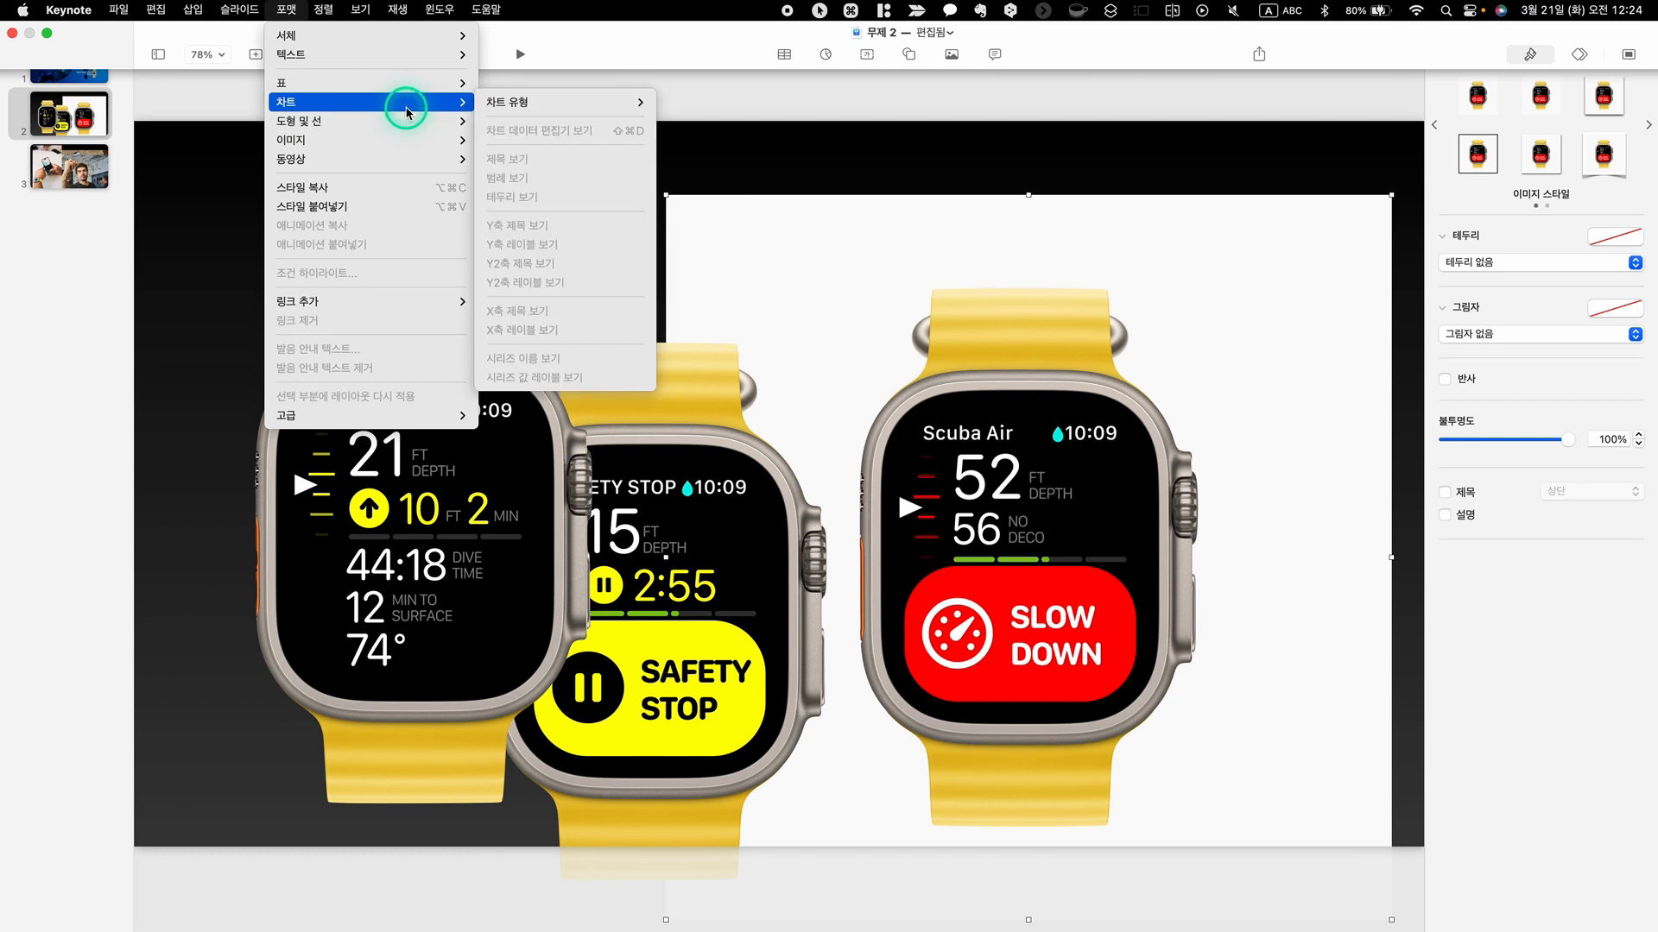
mouse_move(395, 139)
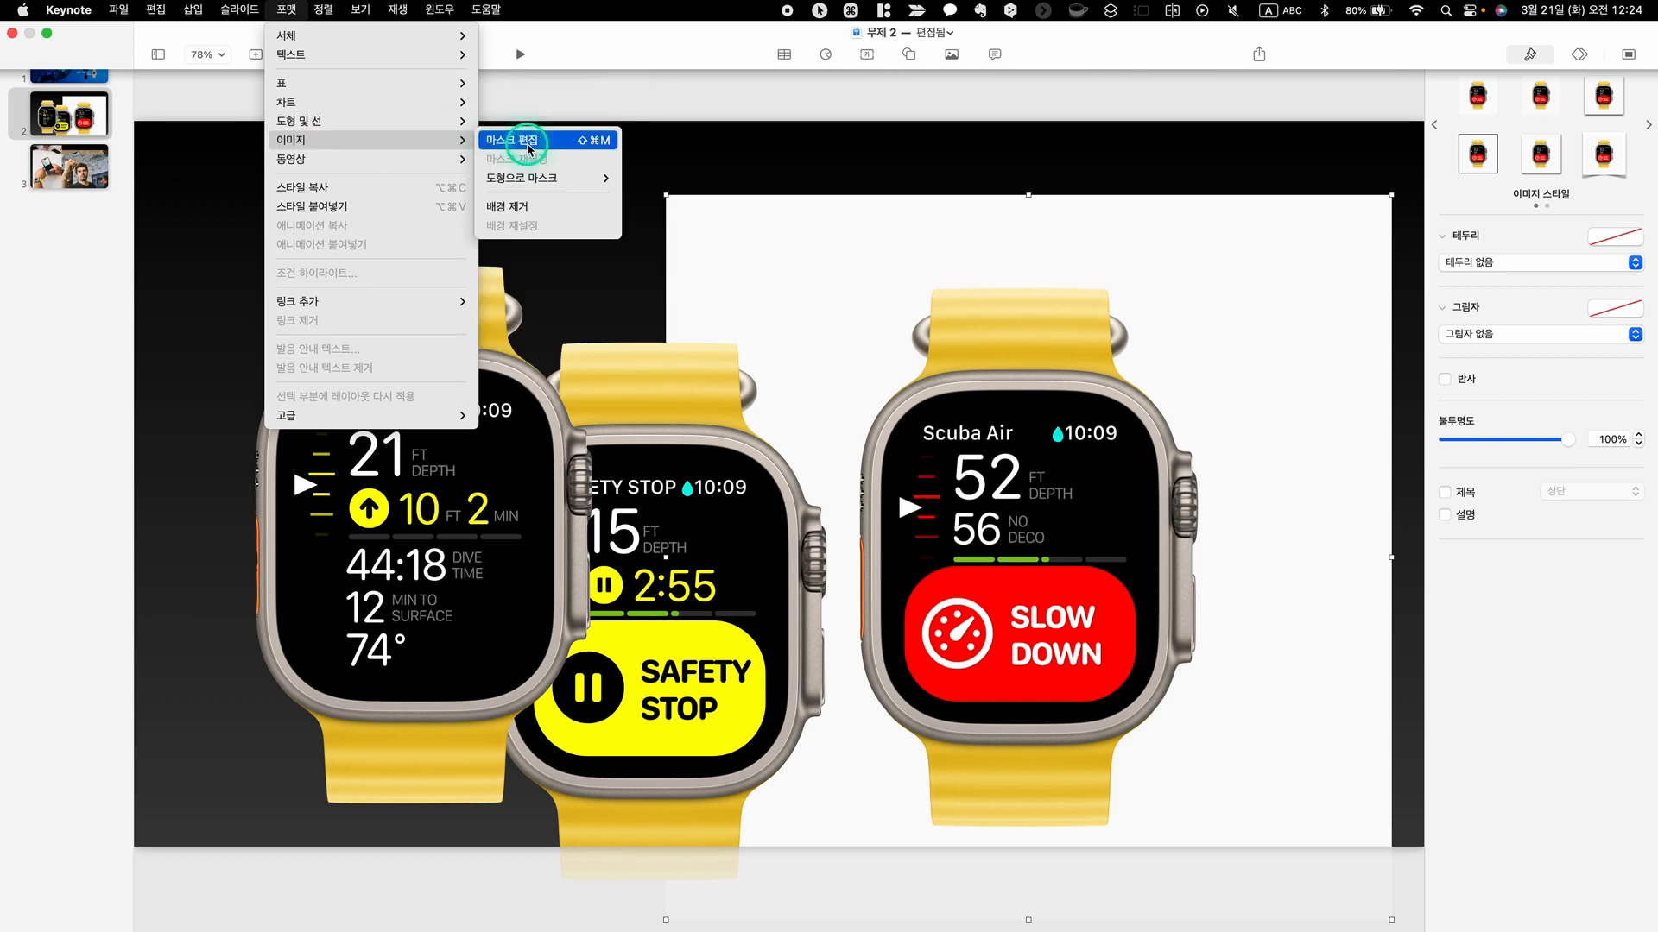
click(535, 210)
click(1114, 158)
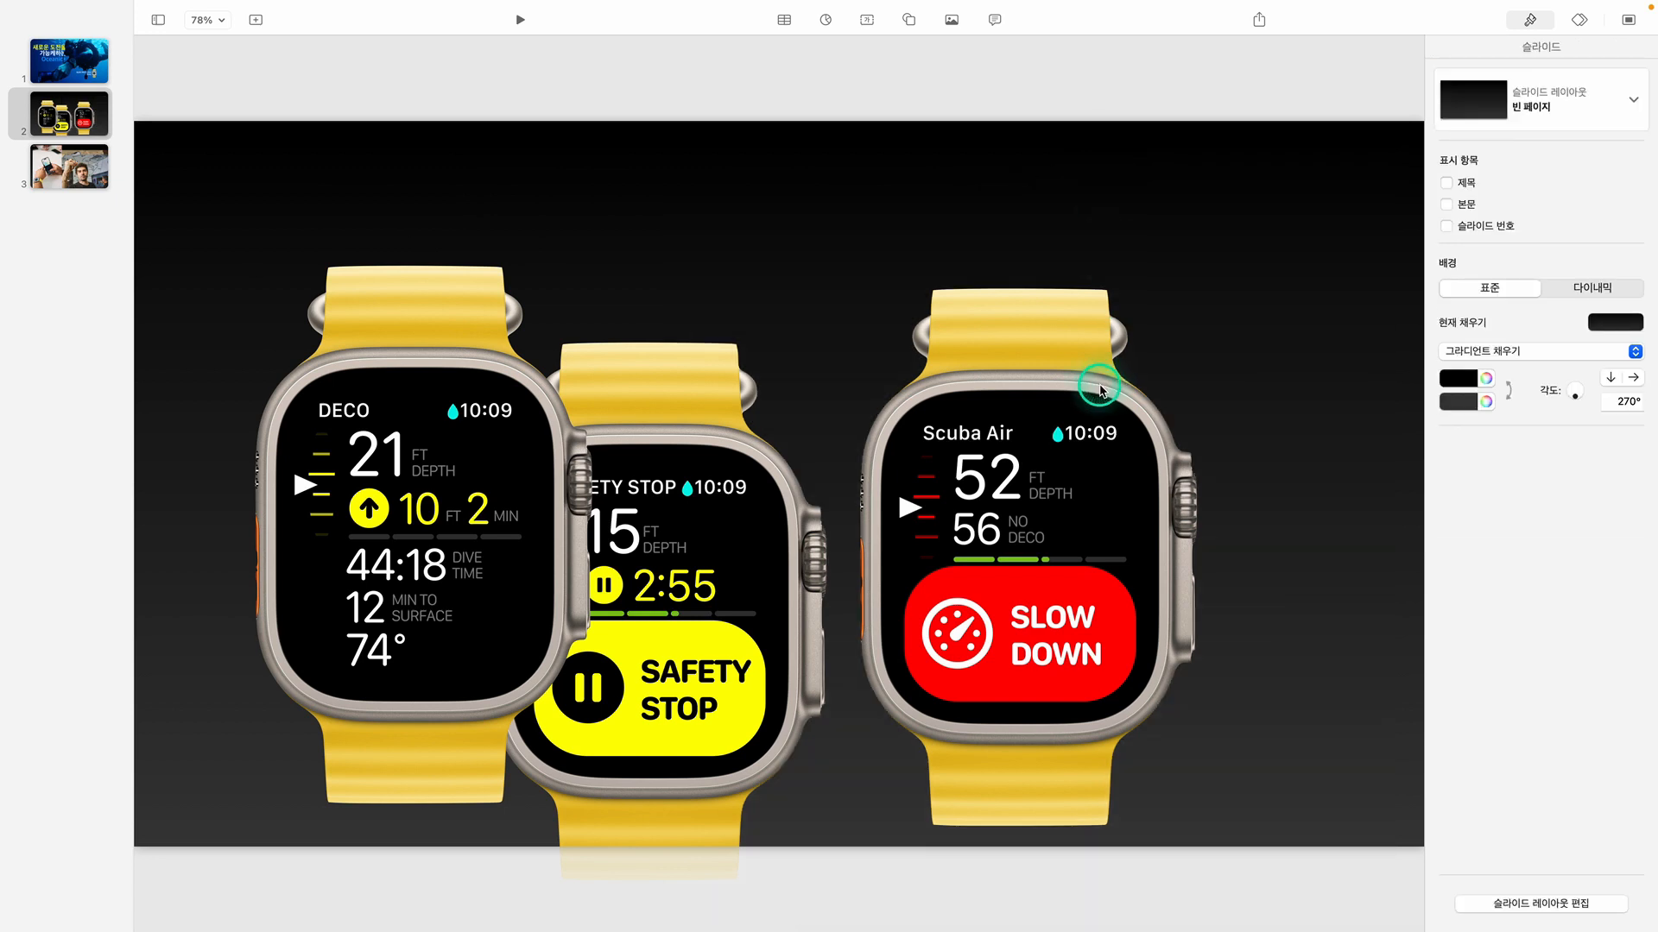
Spread the three watch cutouts across slide 2 without overlap, with DECO on the left, SAFETY STOP centered and SLOW DOWN on the right
drag(712, 462, 792, 365)
drag(1045, 477, 1256, 452)
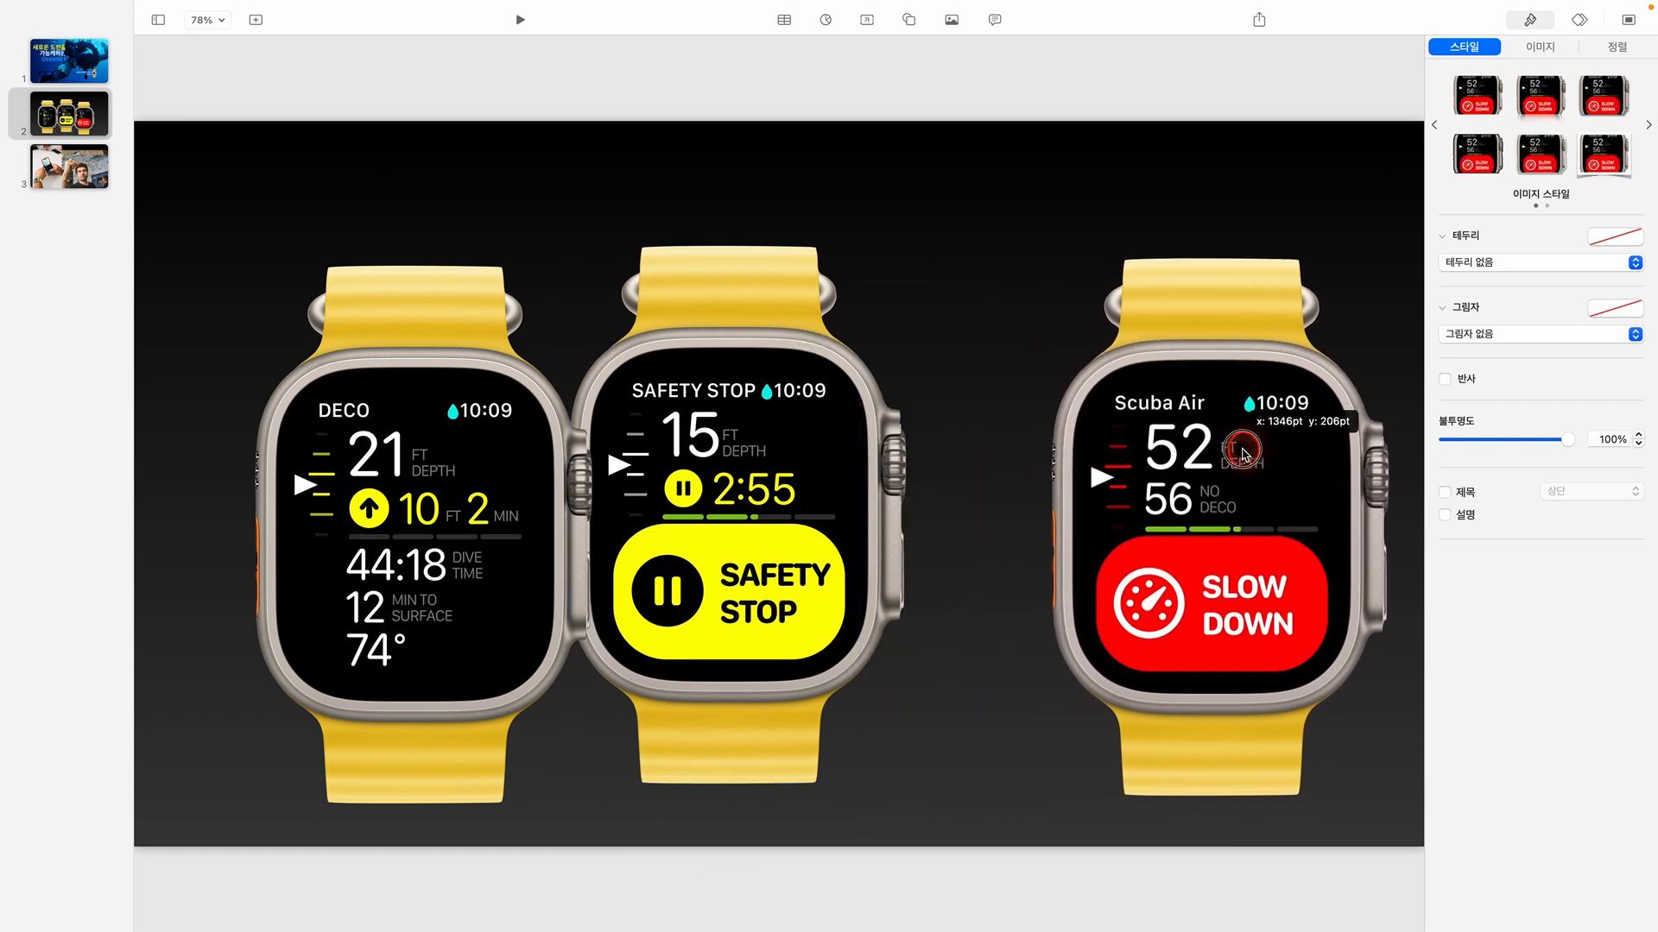
drag(653, 497, 722, 477)
click(429, 414)
drag(426, 415, 393, 375)
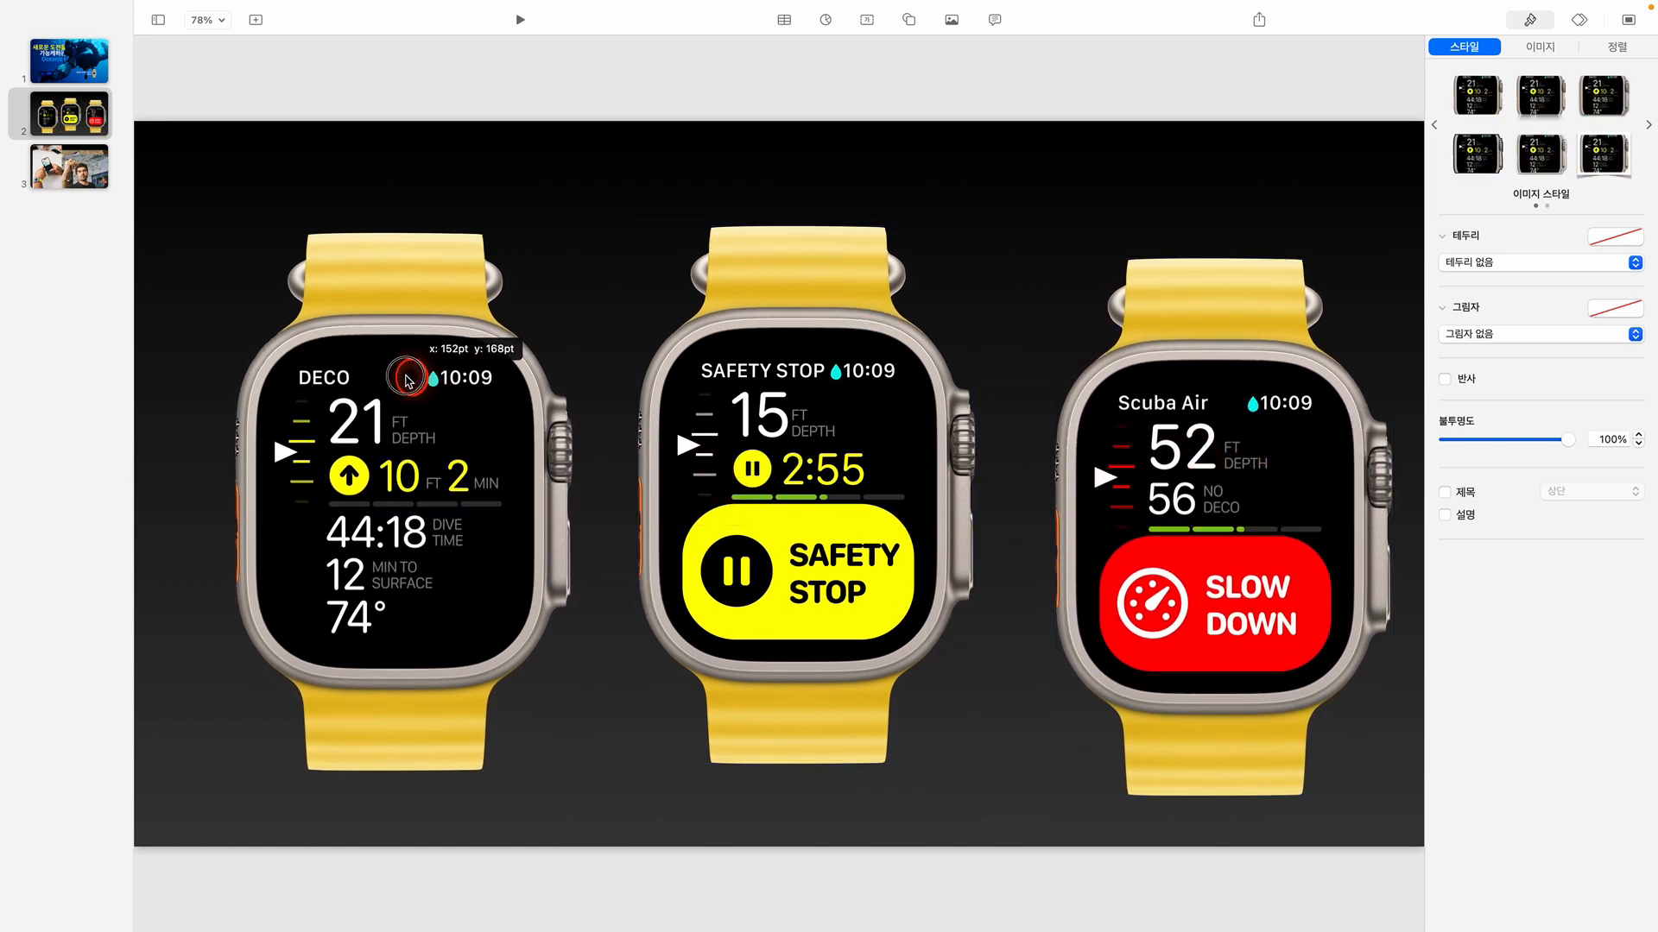
Resize all three watch cutouts on slide 2 together to a width of 400 pt, keeping their proportions
drag(303, 170, 1299, 466)
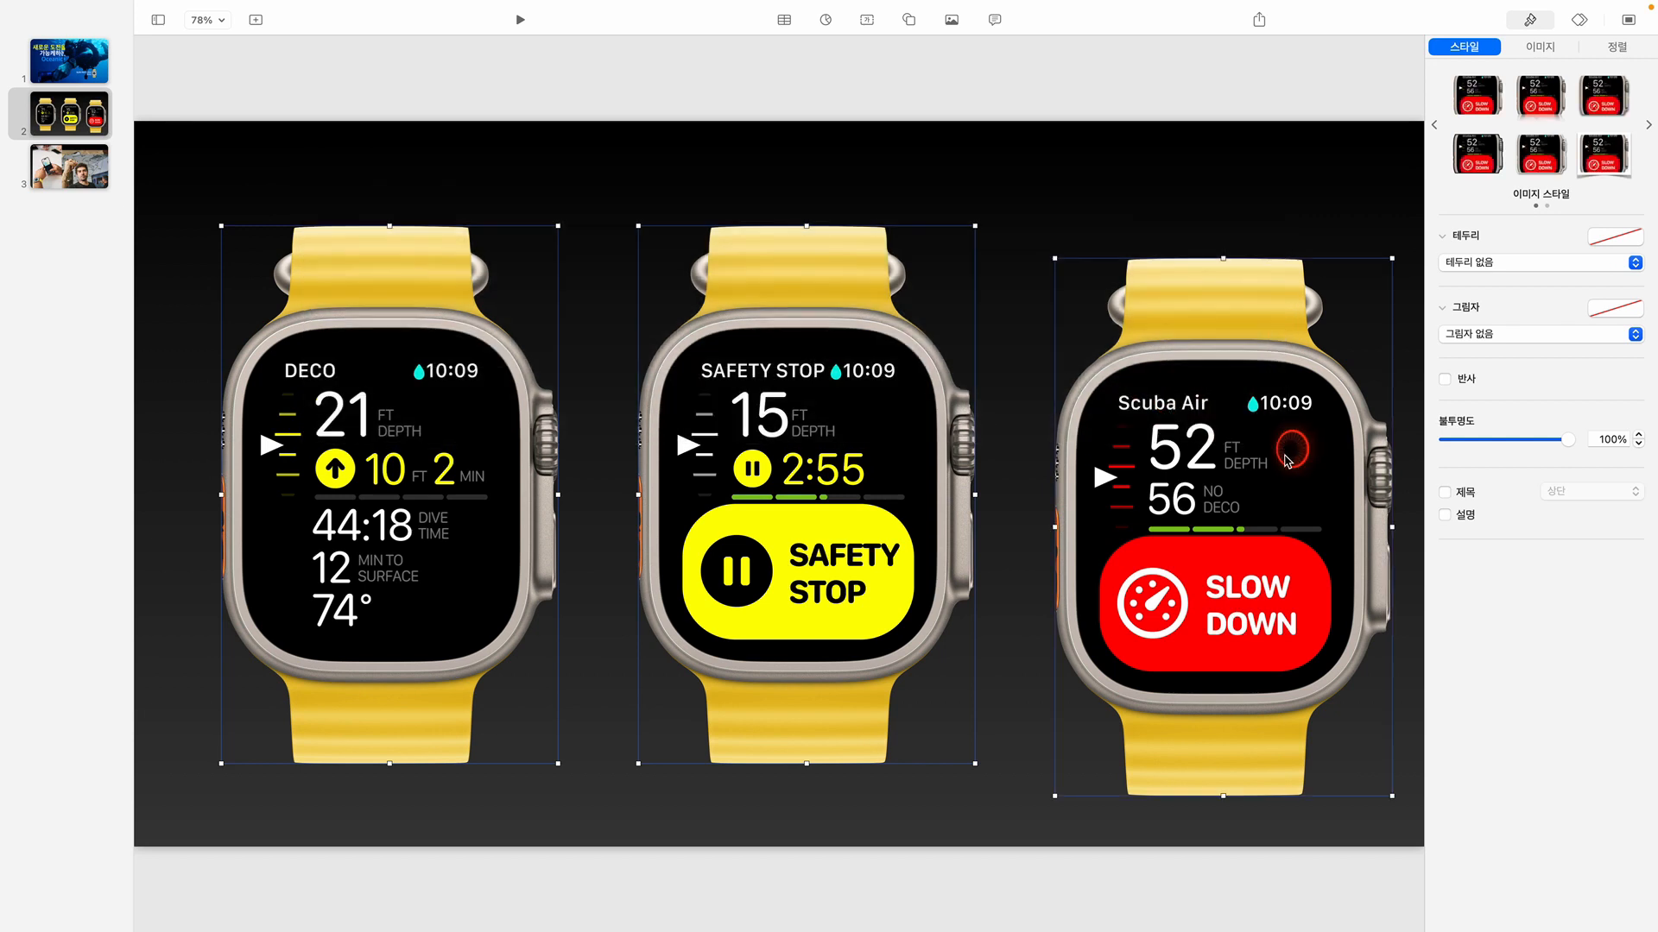
click(1631, 47)
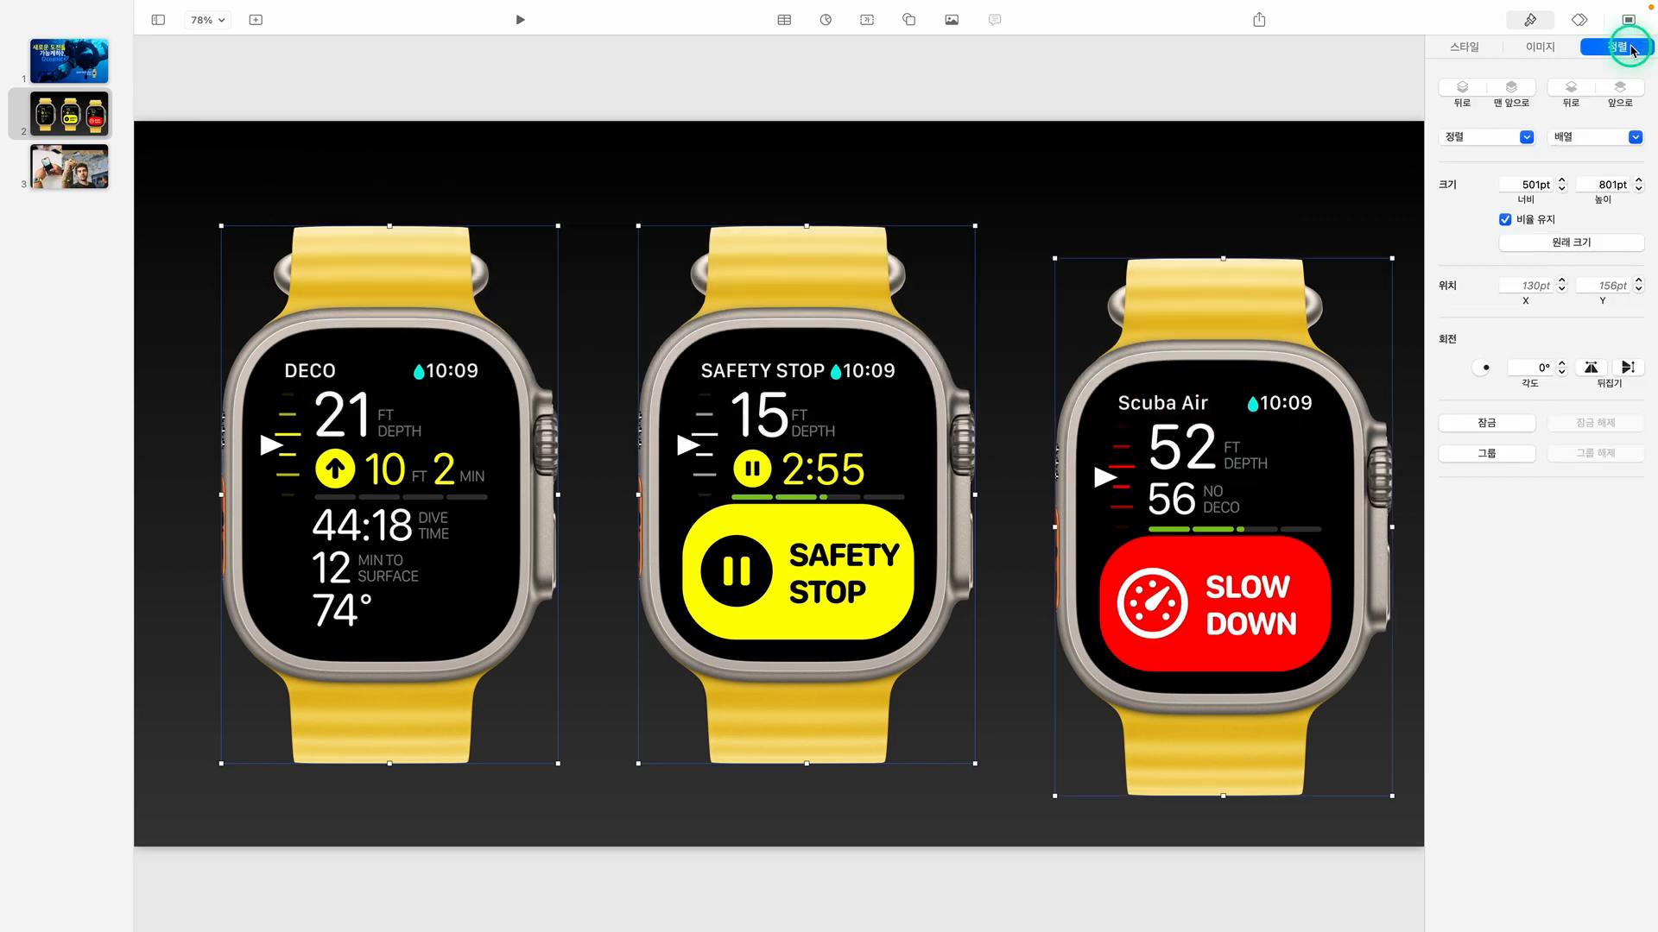
click(1520, 185)
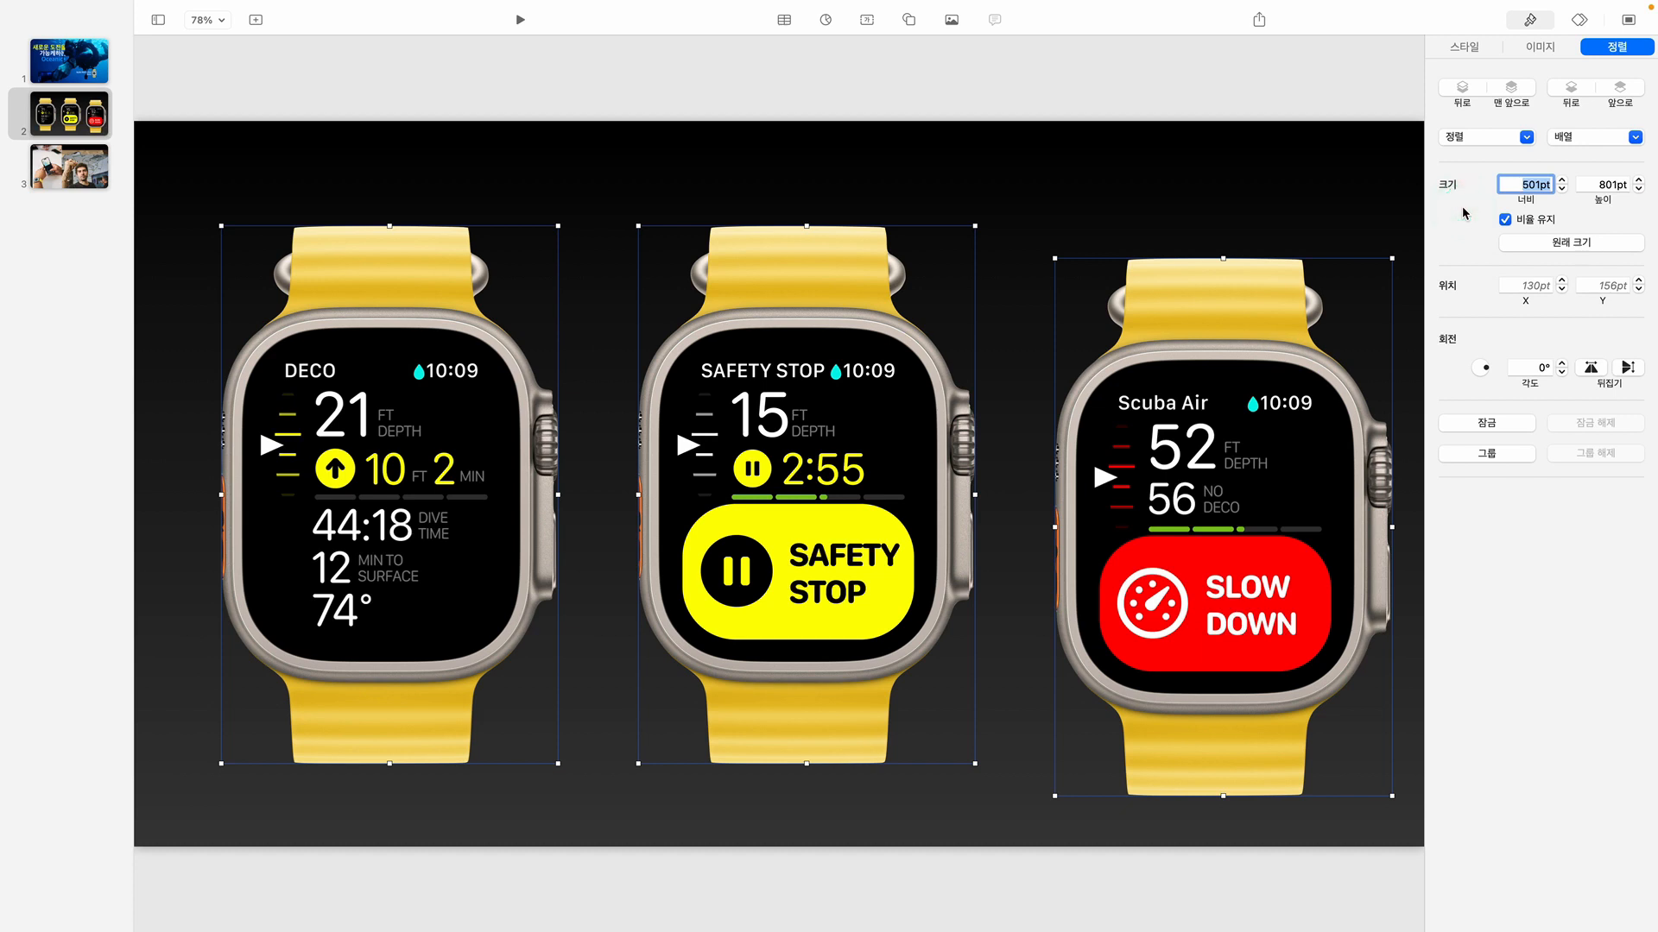
text(400)
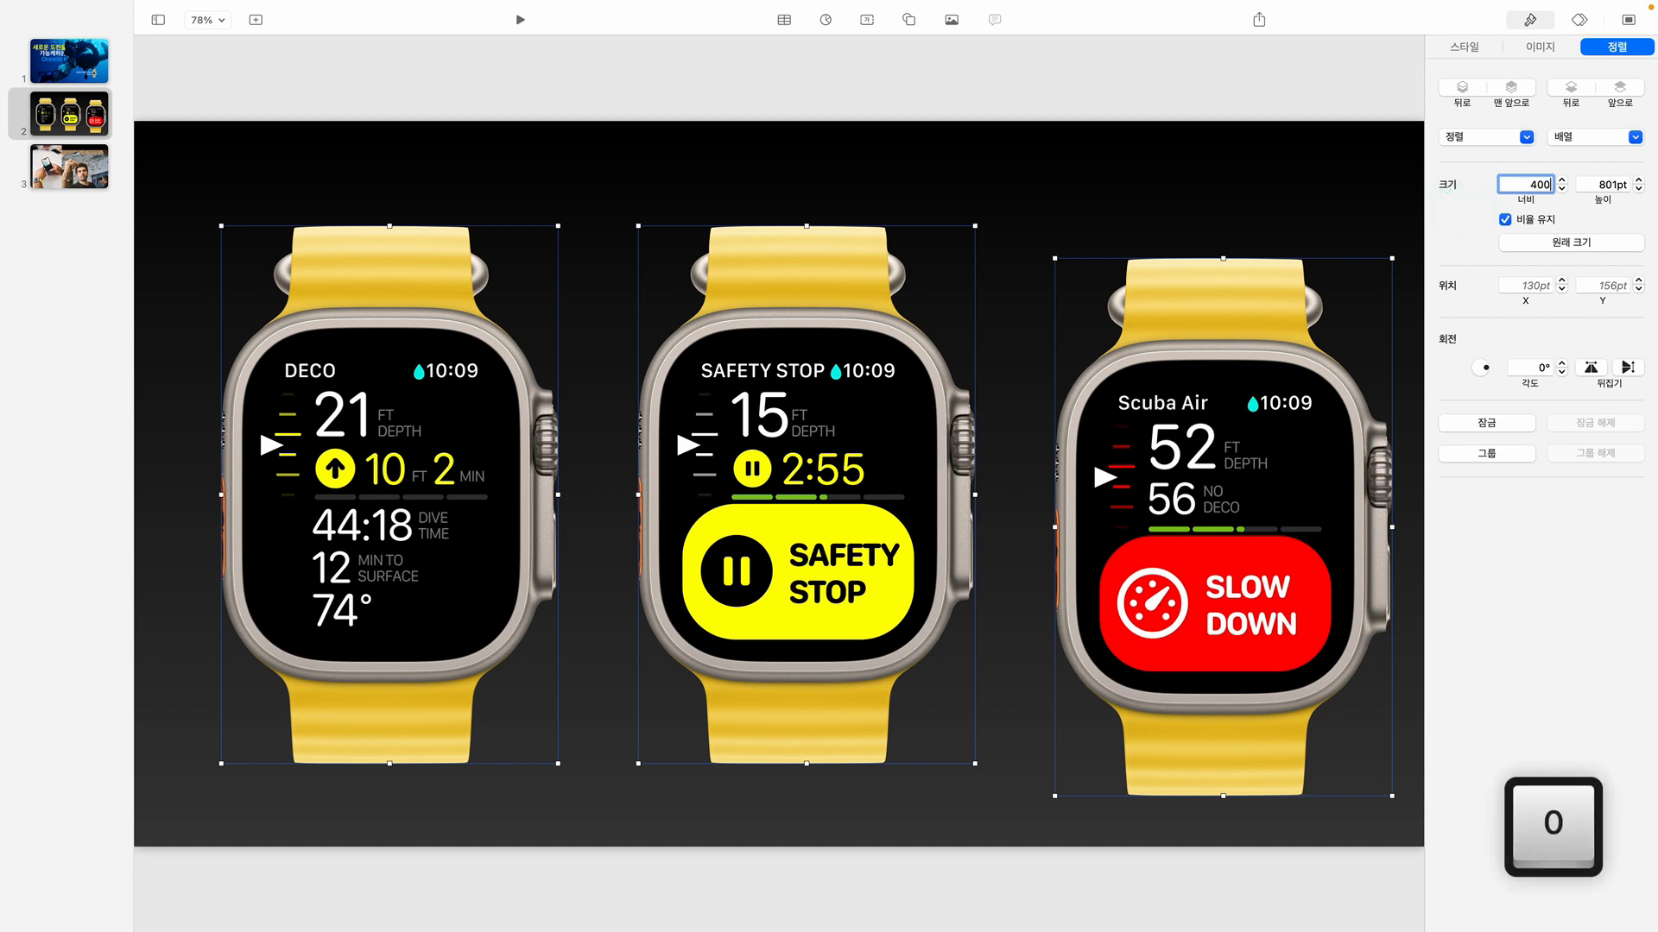
key(Return)
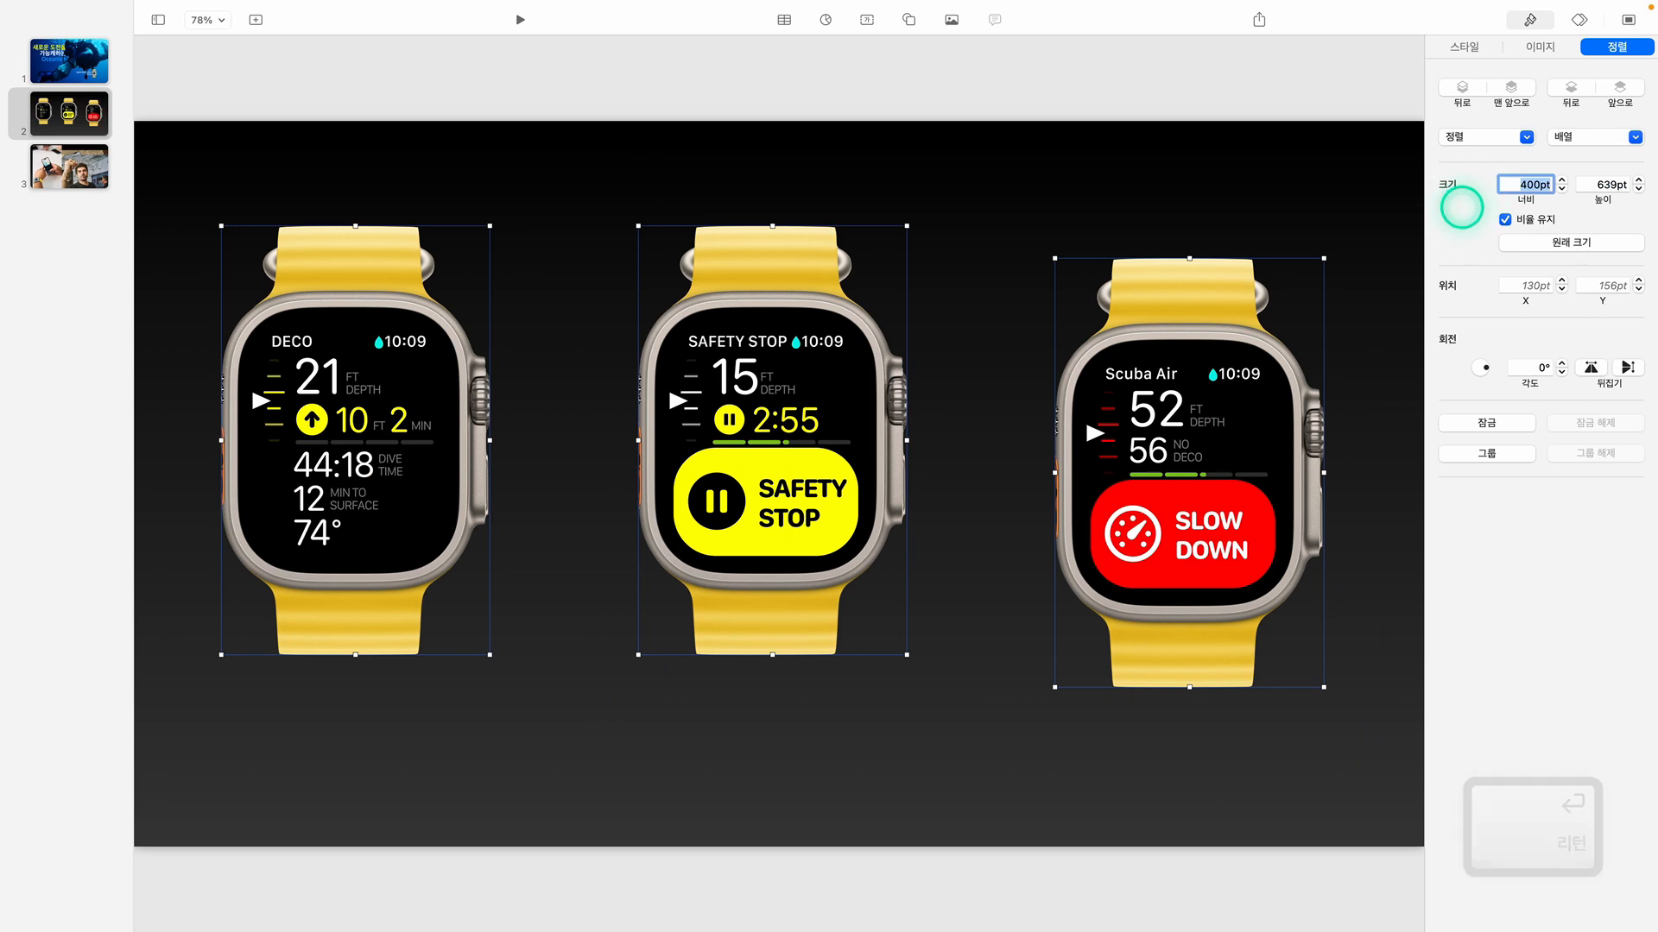
Move the DECO watch right to about x 193 pt and raise the SLOW DOWN watch level with the other two
click(1231, 186)
drag(407, 397, 471, 403)
drag(1313, 491, 1310, 458)
click(477, 432)
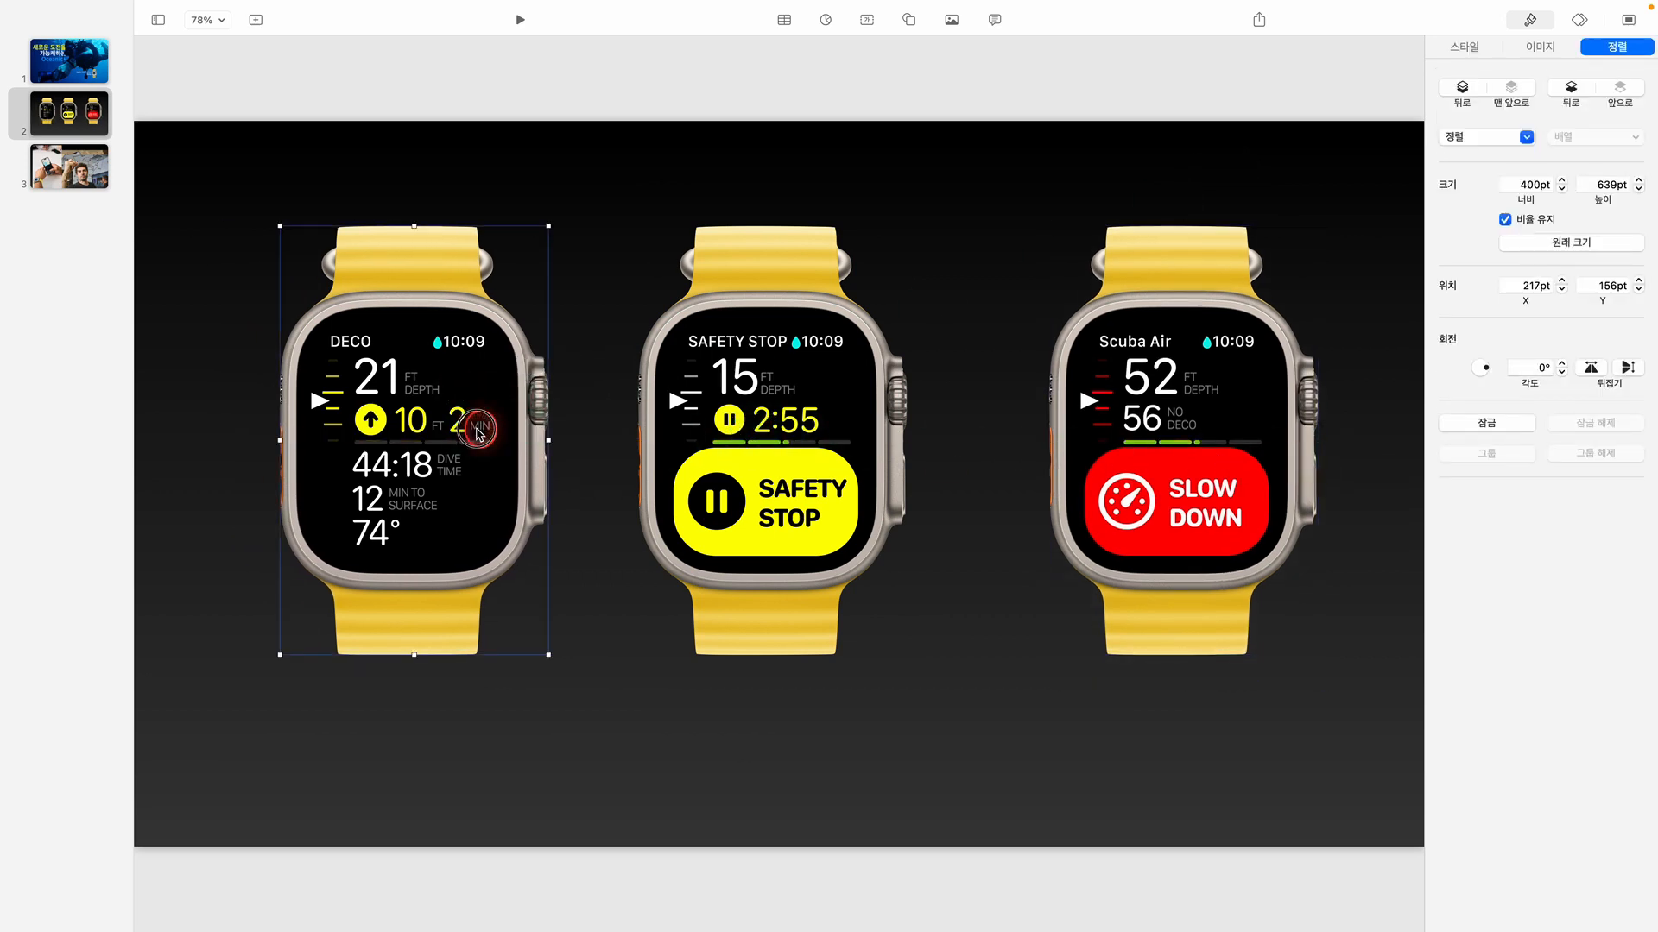
drag(477, 431, 462, 432)
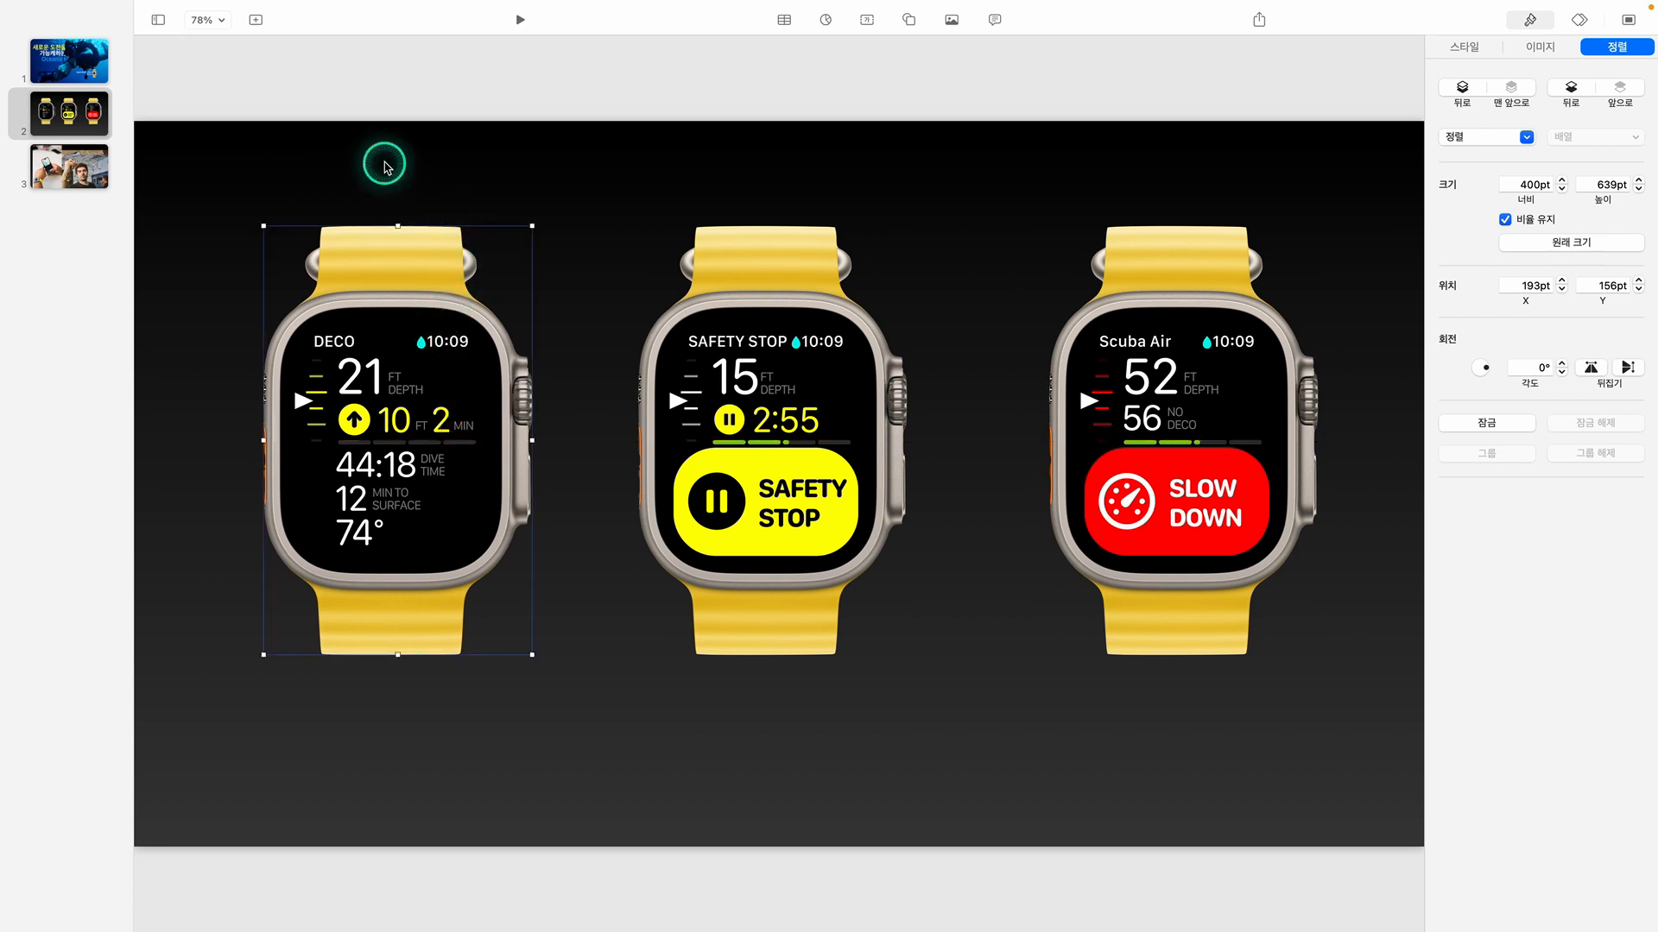
Distribute the three watches evenly in the horizontal direction and center the set across the slide
drag(373, 148, 1251, 474)
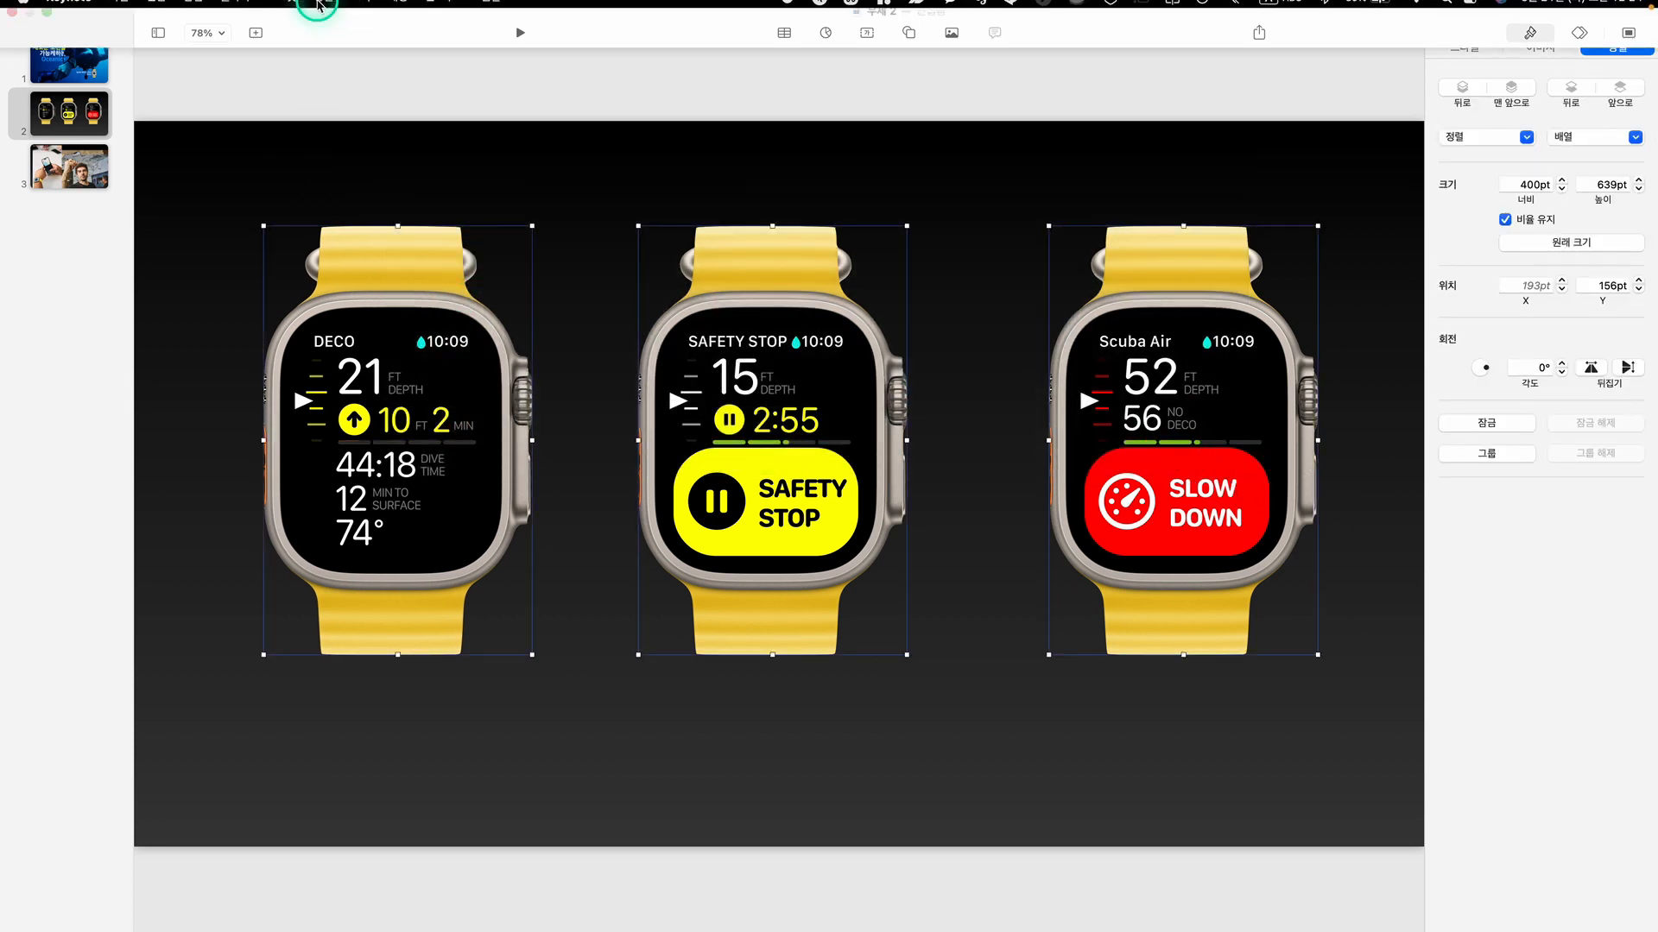
click(325, 9)
mouse_move(348, 140)
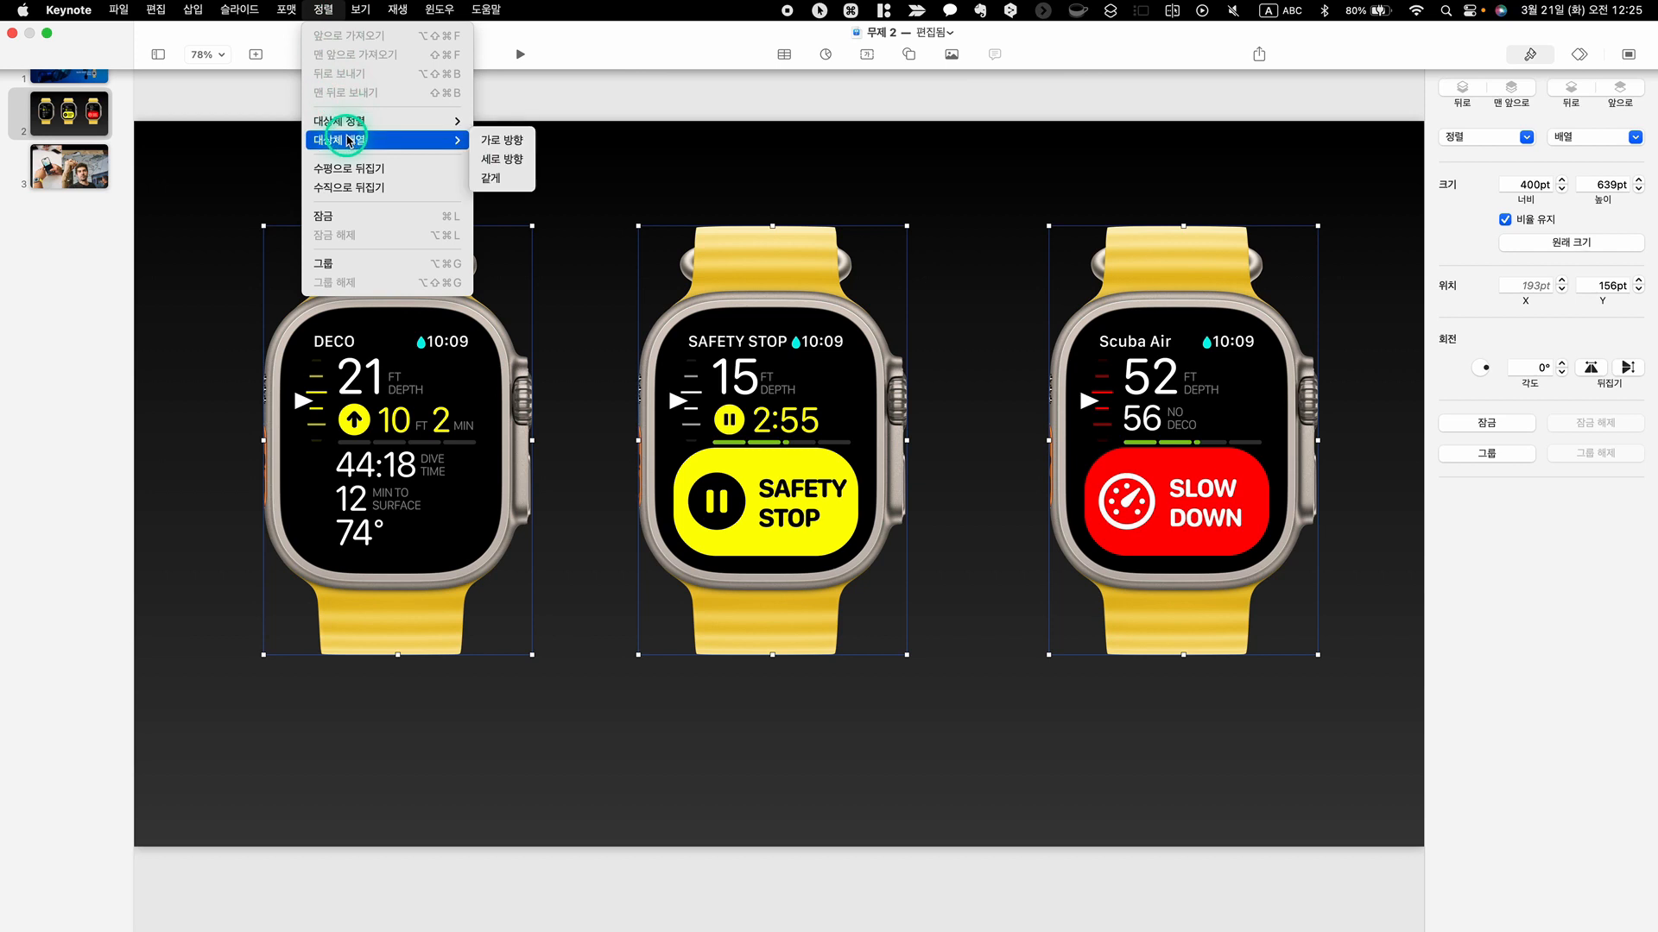
click(494, 141)
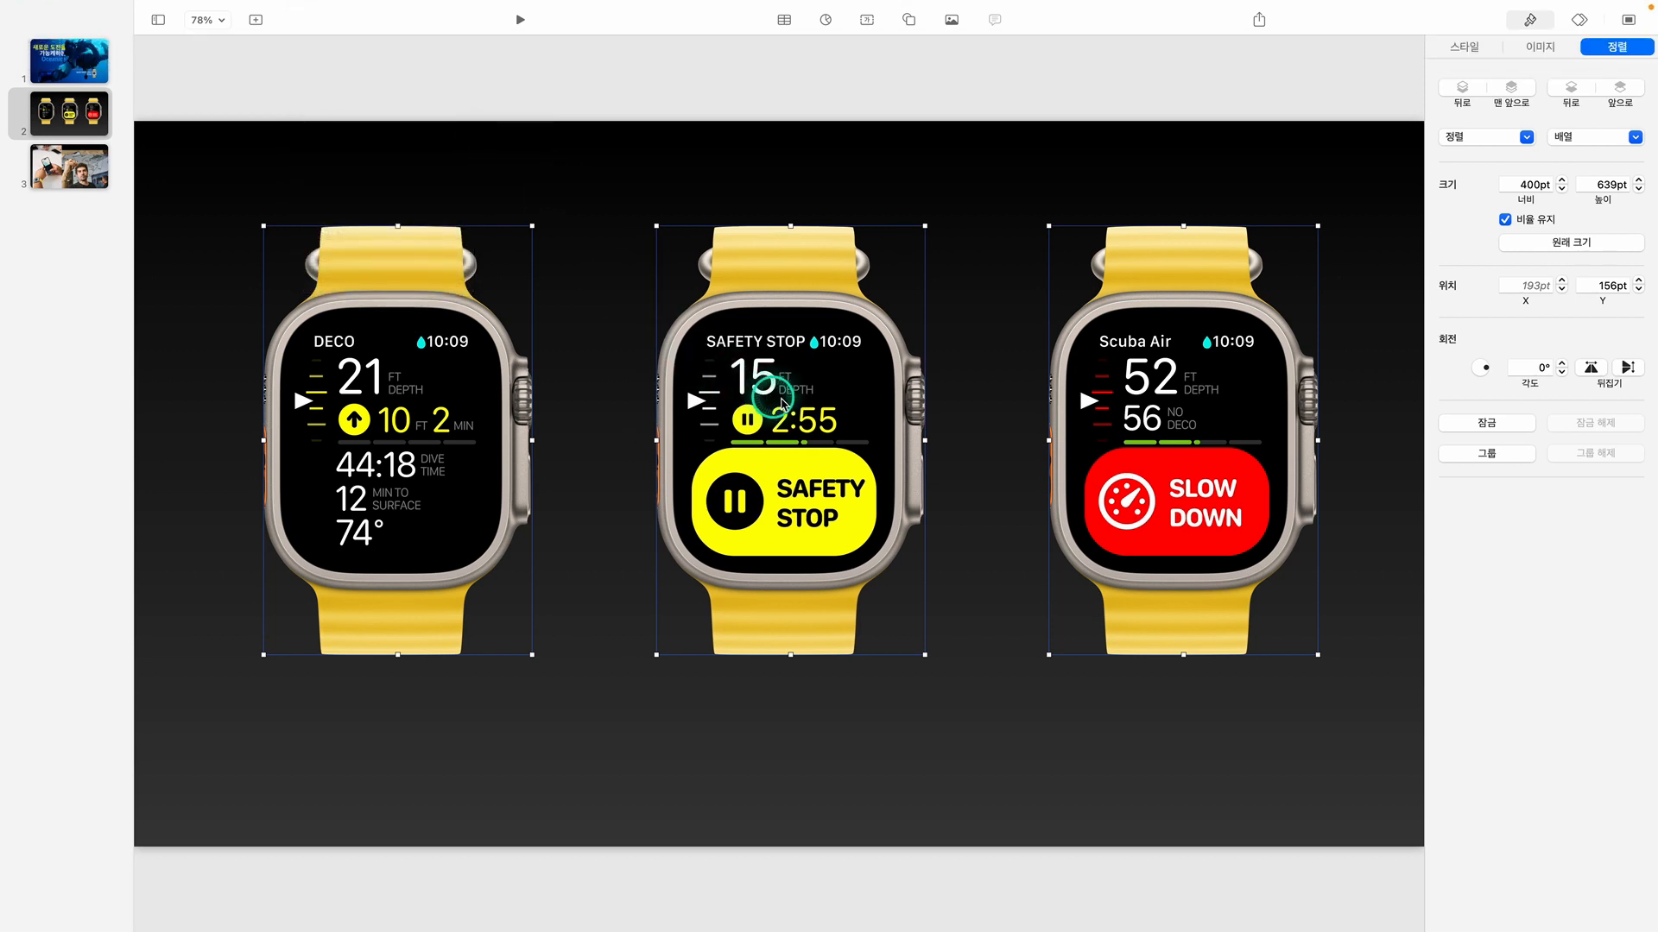
drag(788, 404, 782, 403)
click(991, 145)
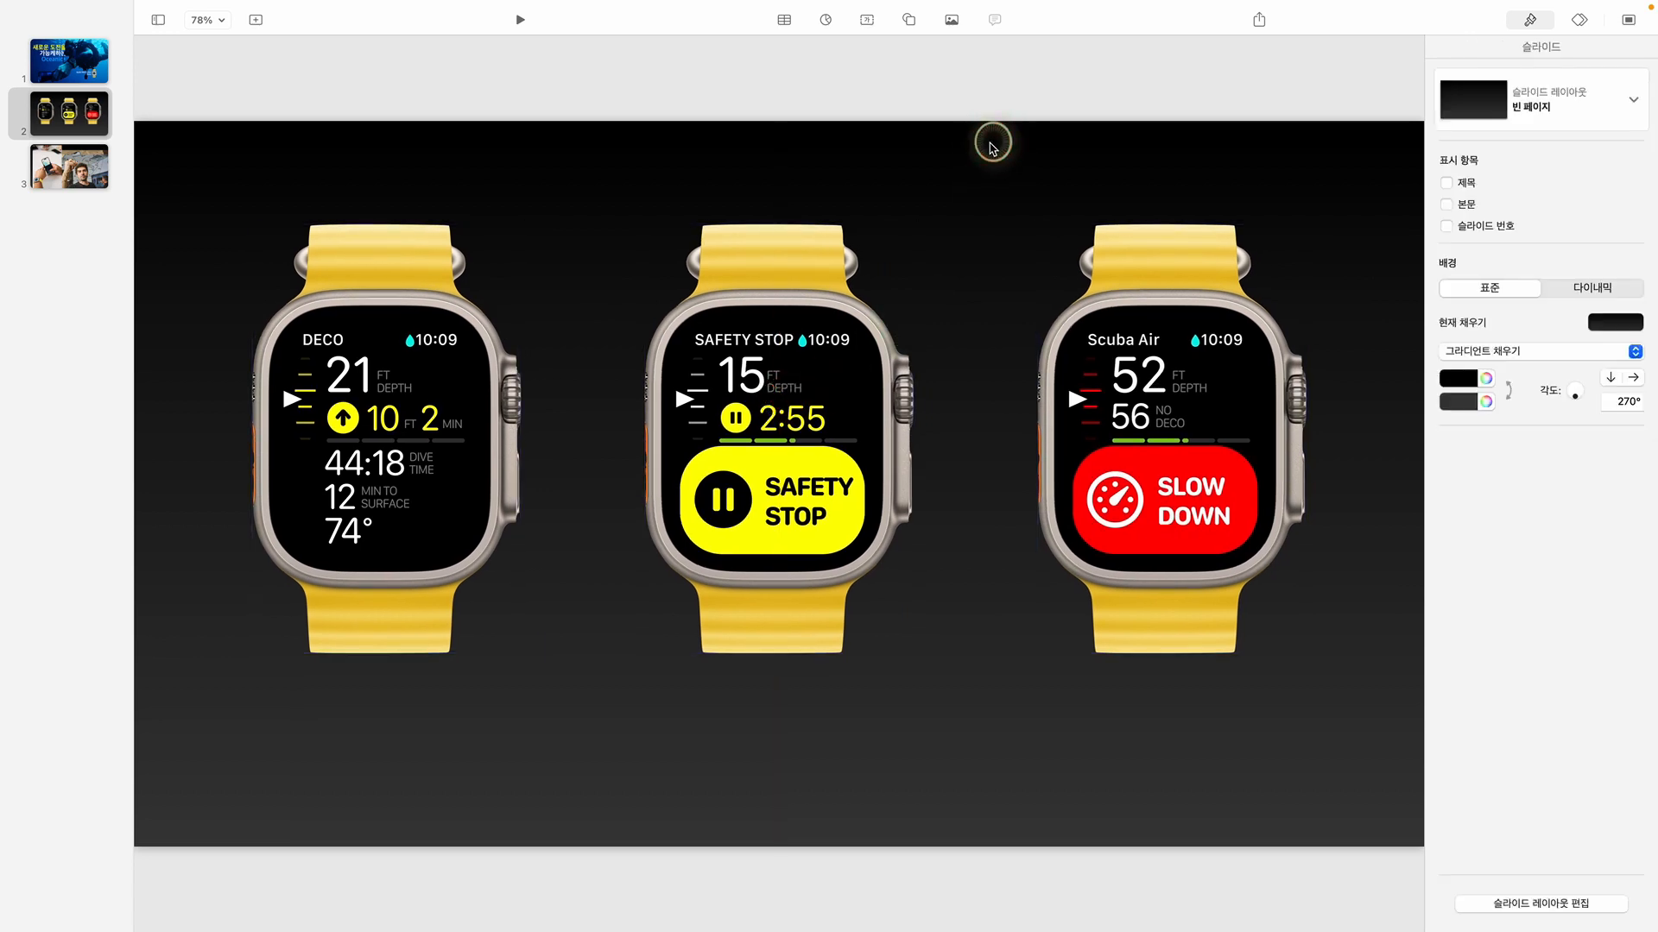
Add a text box below the DECO watch with the font Apple SD 산돌고딕 Neo and white text
click(867, 19)
drag(785, 481, 464, 719)
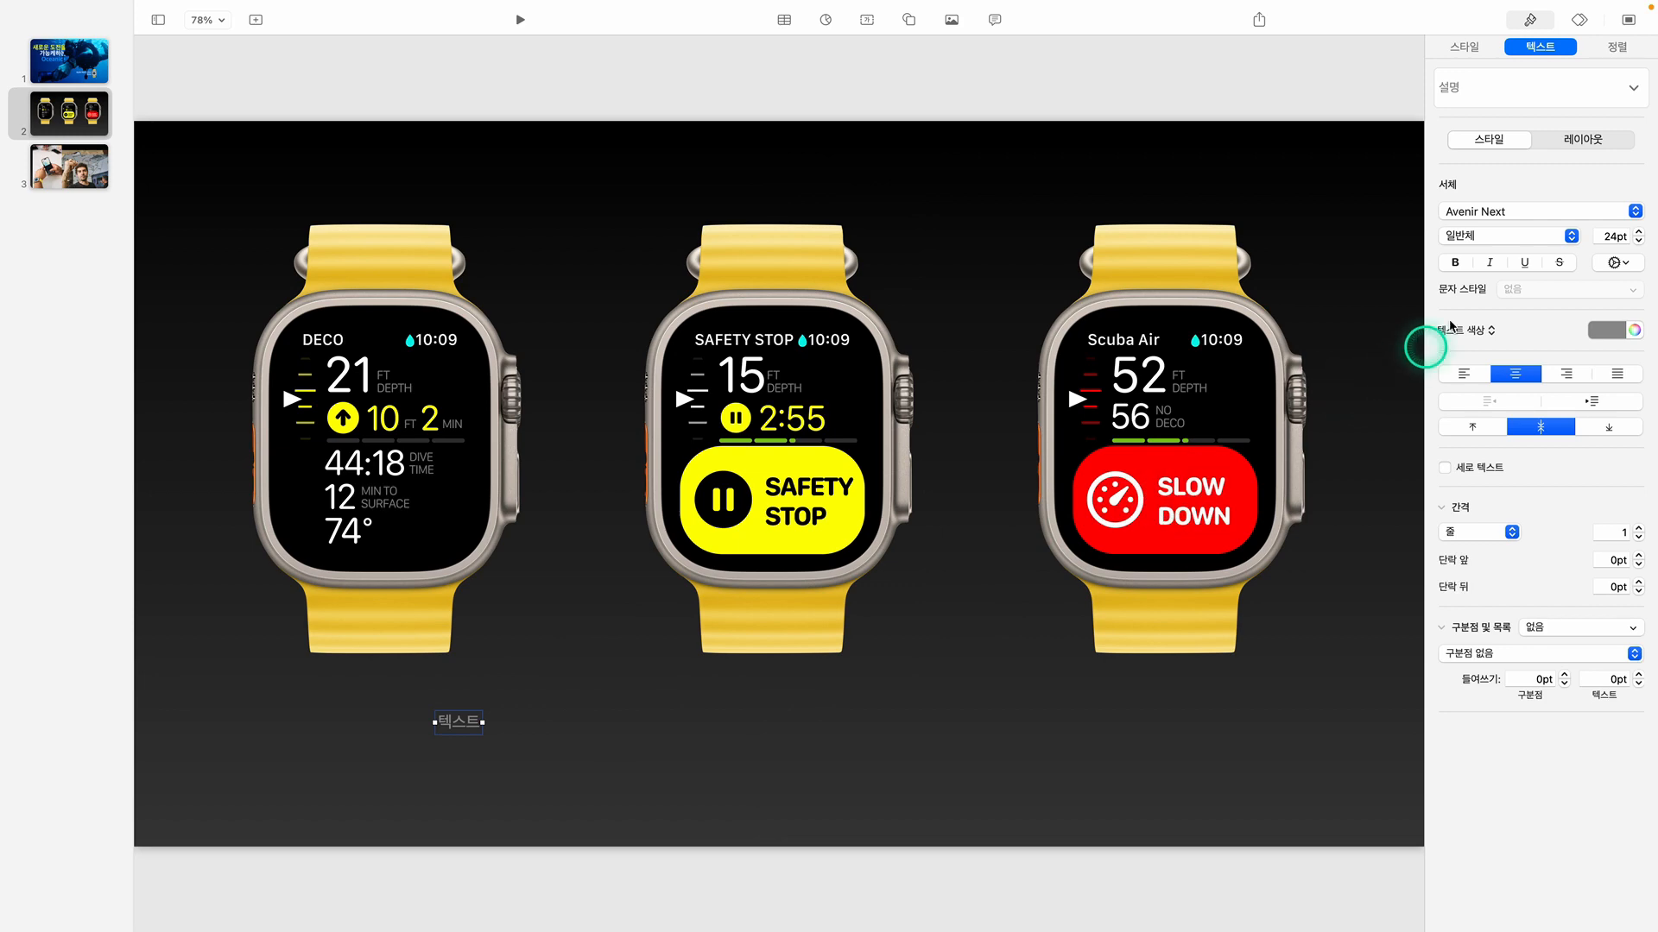
click(1494, 215)
scroll(1492, 207, up, 10)
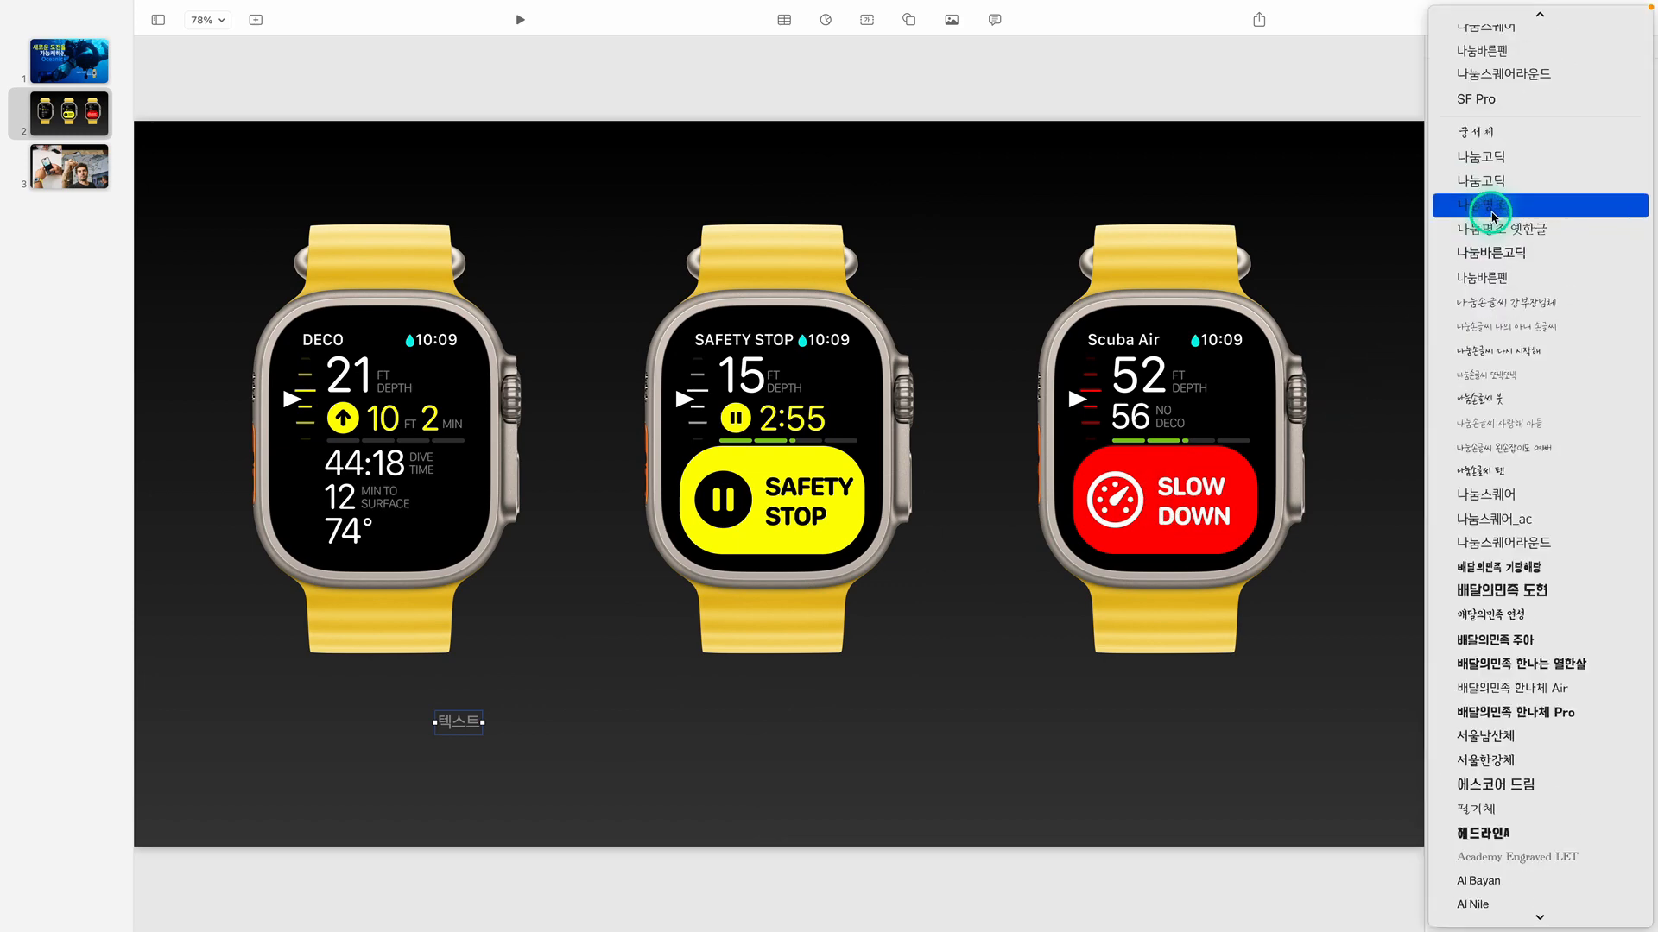
click(1480, 20)
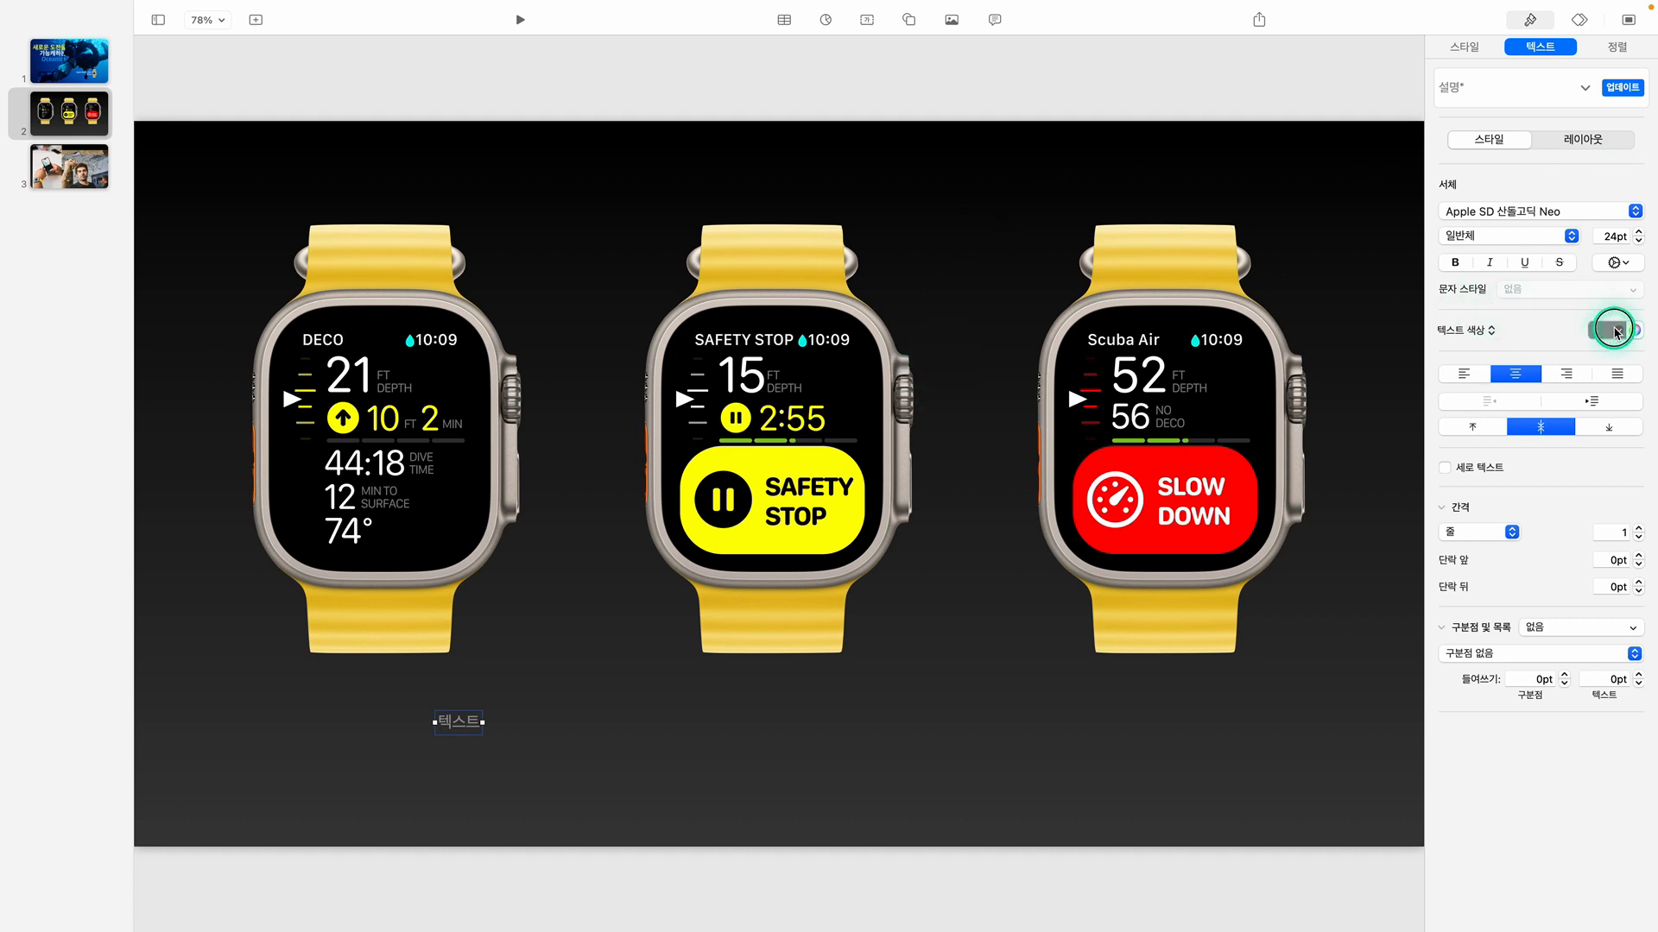
click(1613, 330)
click(1457, 436)
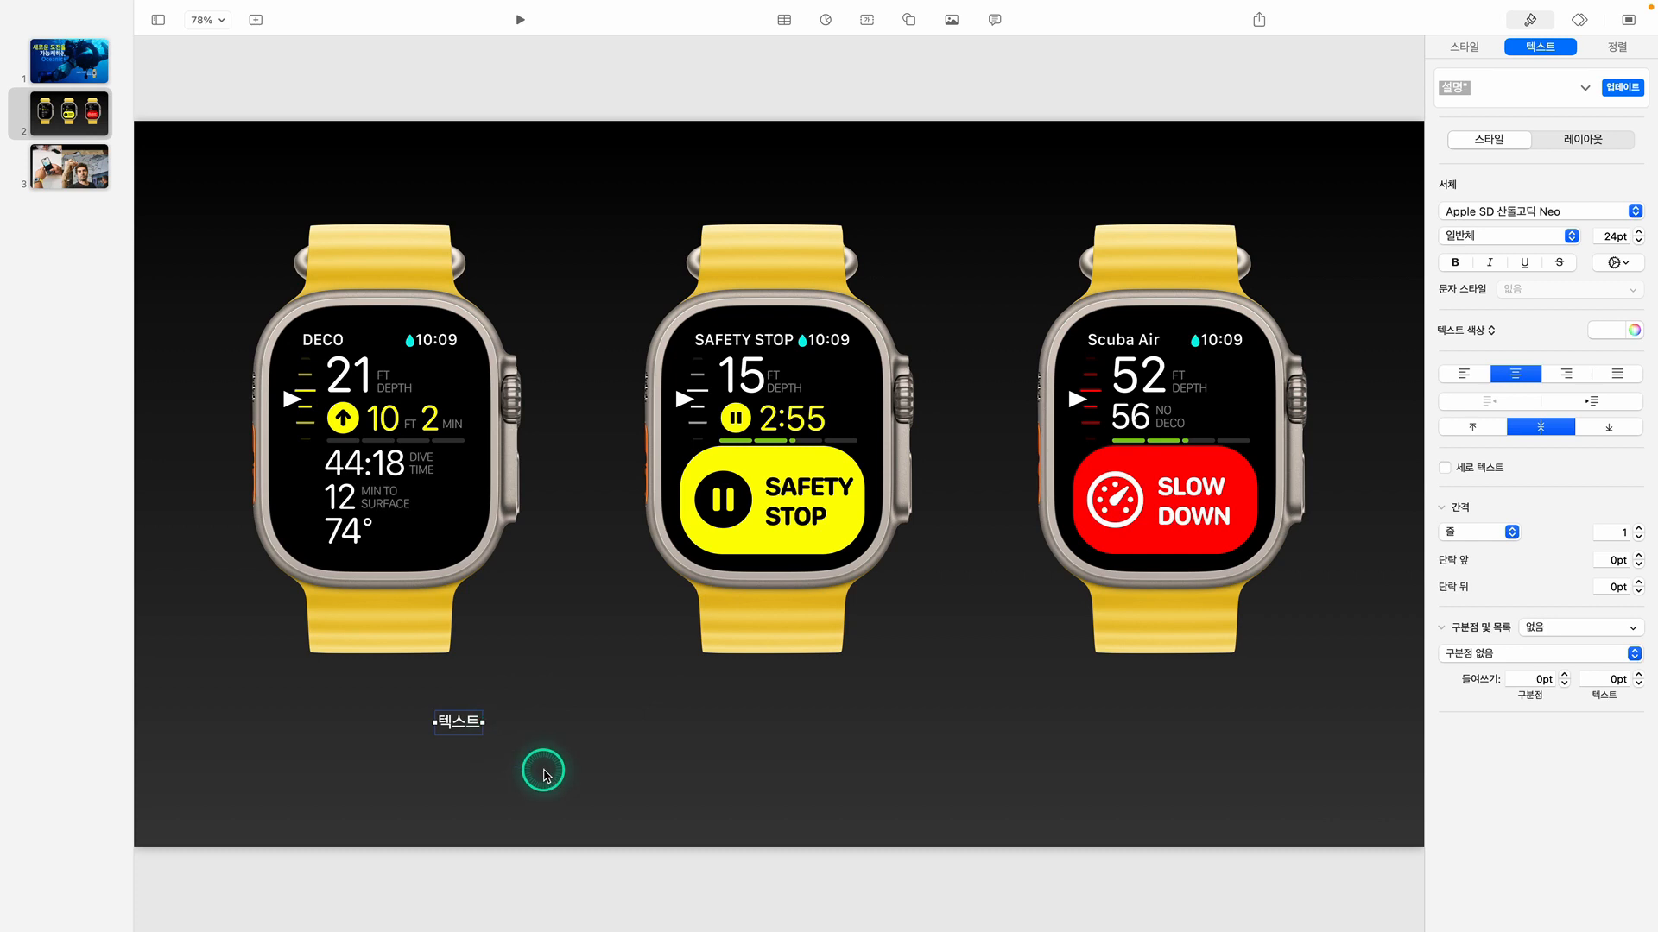
click(467, 725)
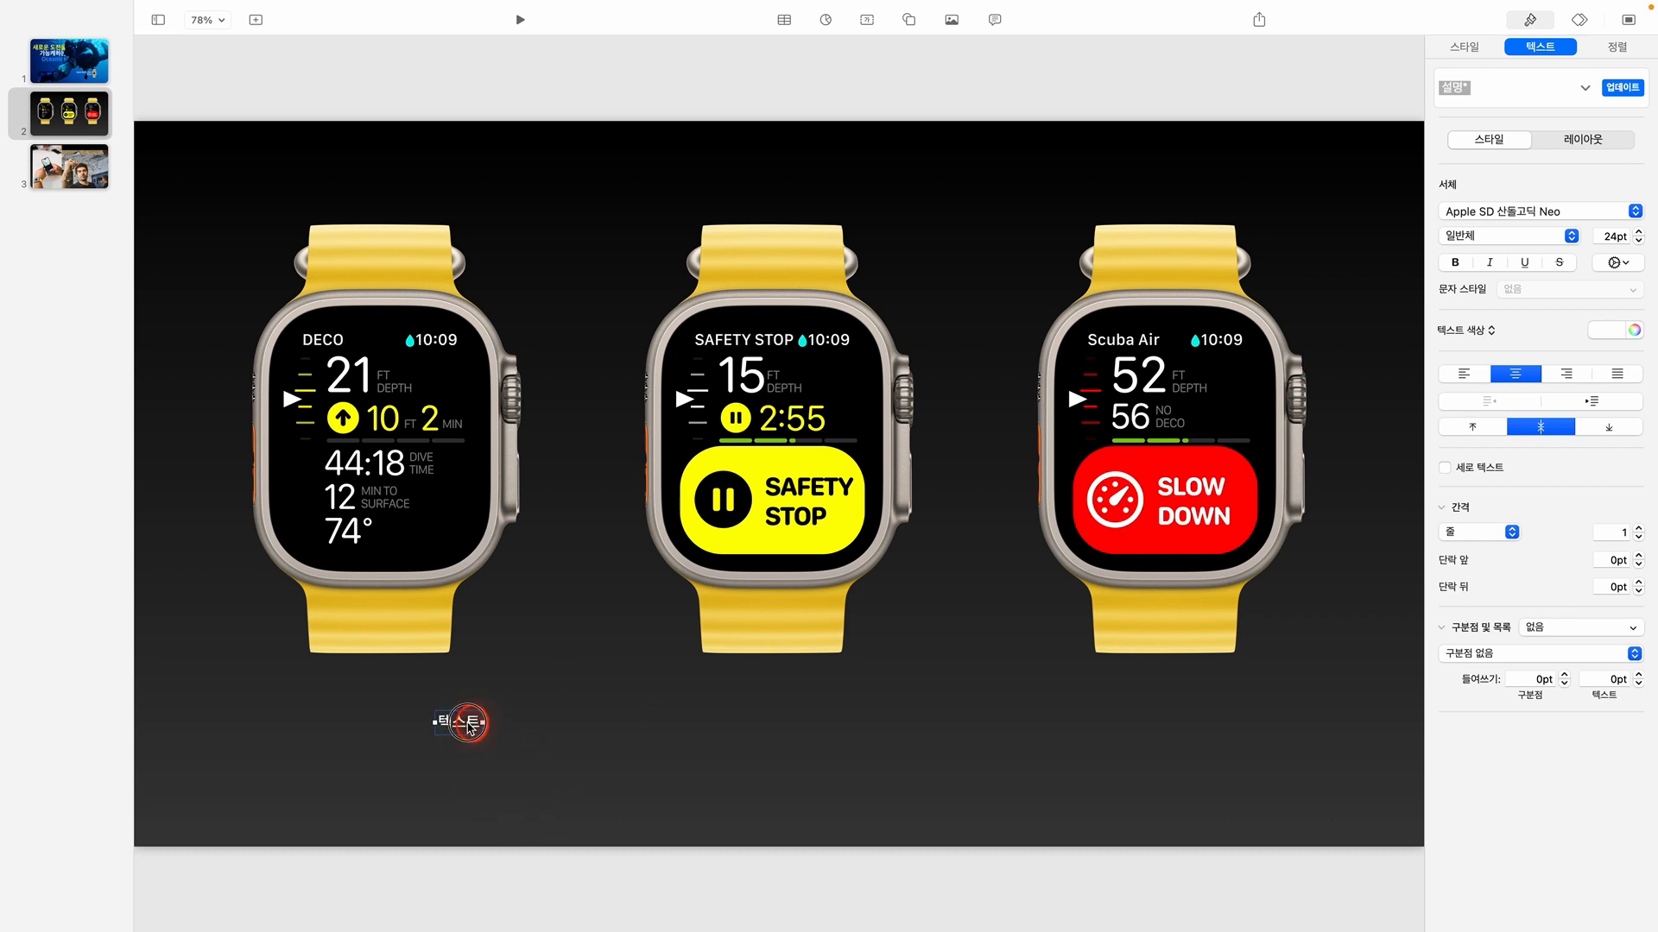
text(ekdidgks wjdqh)
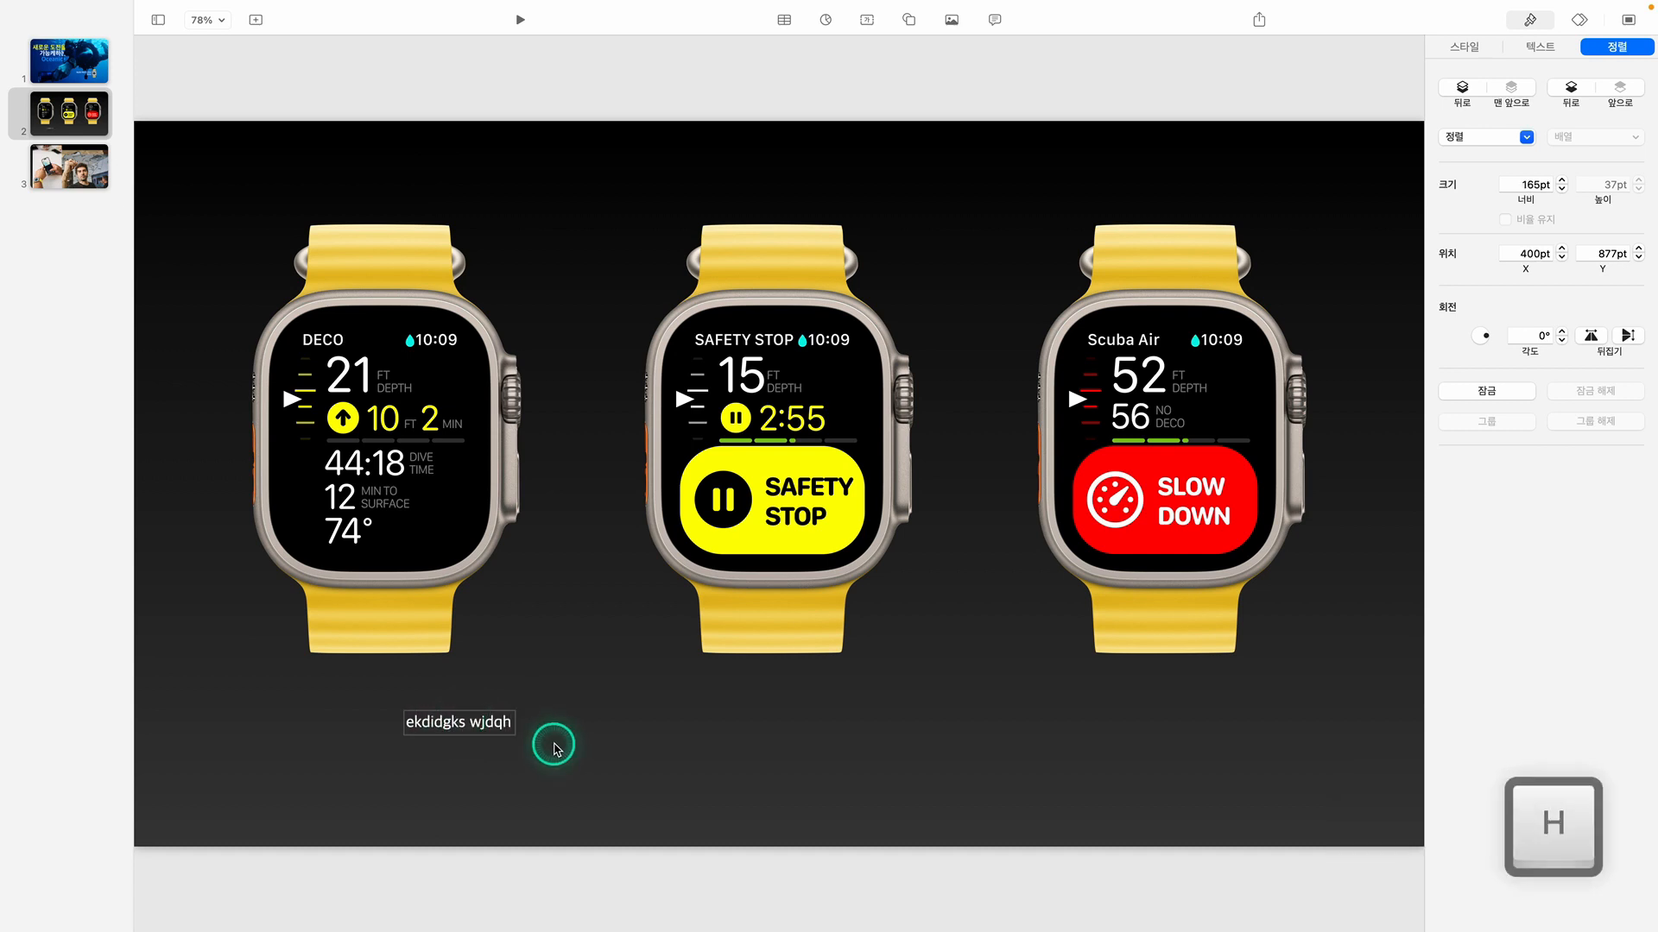
key(BackSpace)
key(BackSpace)
key(BackSpace)
key(BackSpace)
key(BackSpace)
key(BackSpace)
key(BackSpace)
key(BackSpace)
key(BackSpace)
key(BackSpace)
key(BackSpace)
key(BackSpace)
key(BackSpace)
key(BackSpace)
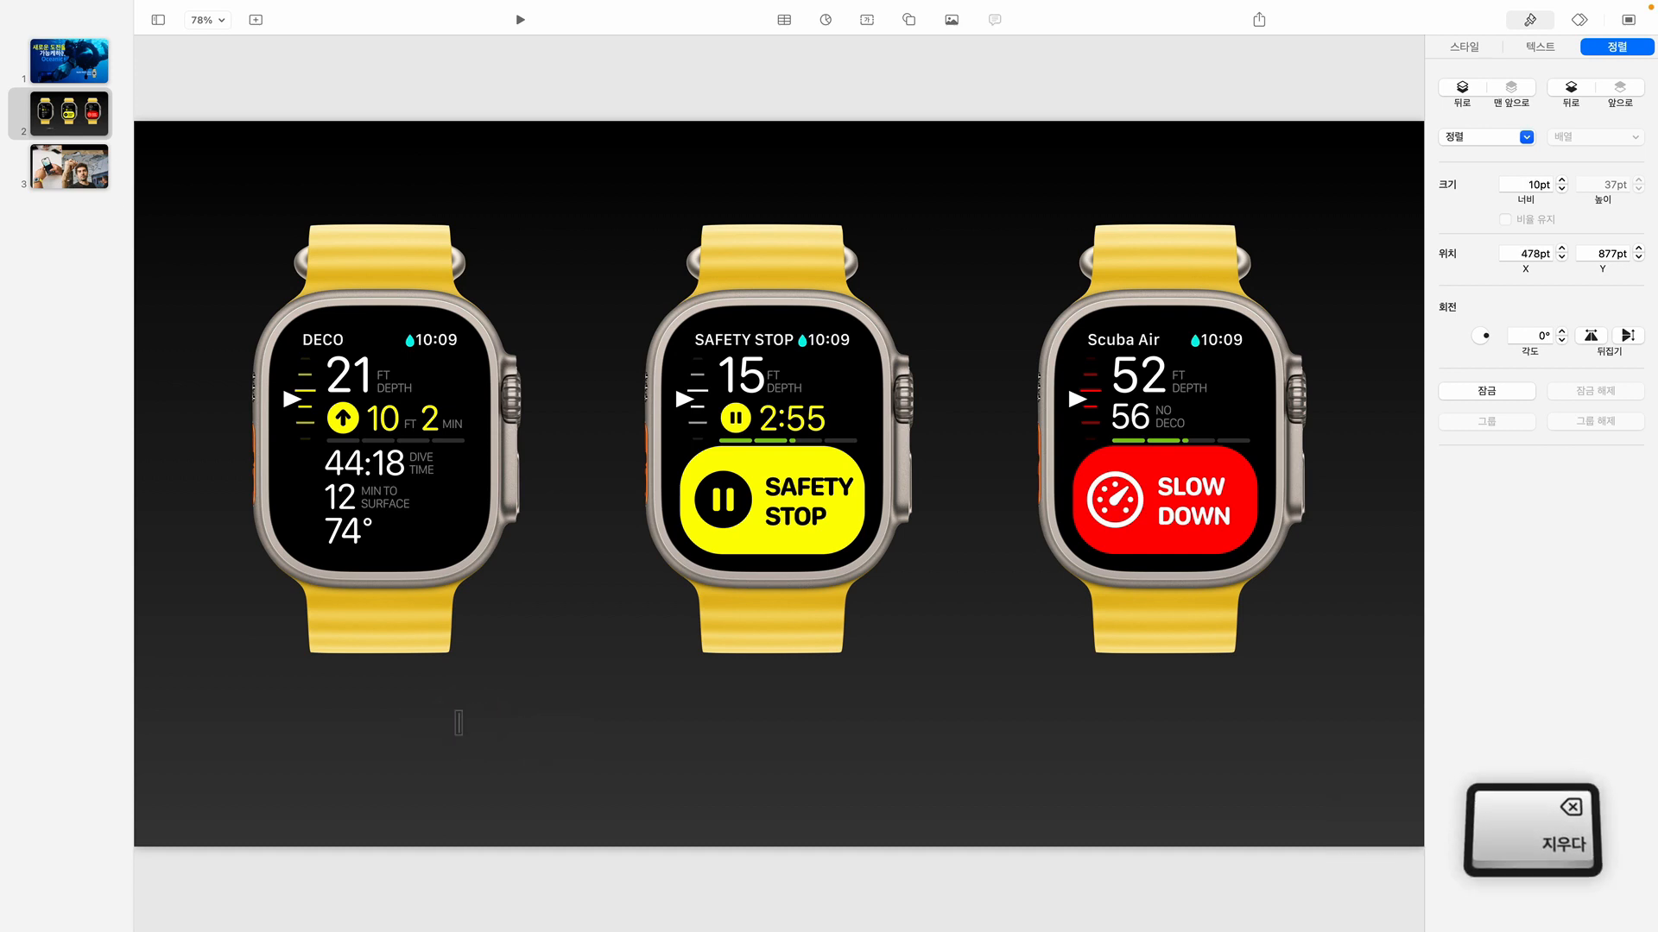
Enter the caption "다양한 정보" in Korean and move it beneath the DECO watch
key(cmd+space)
text(다양ㅎㅏㄴ 정보)
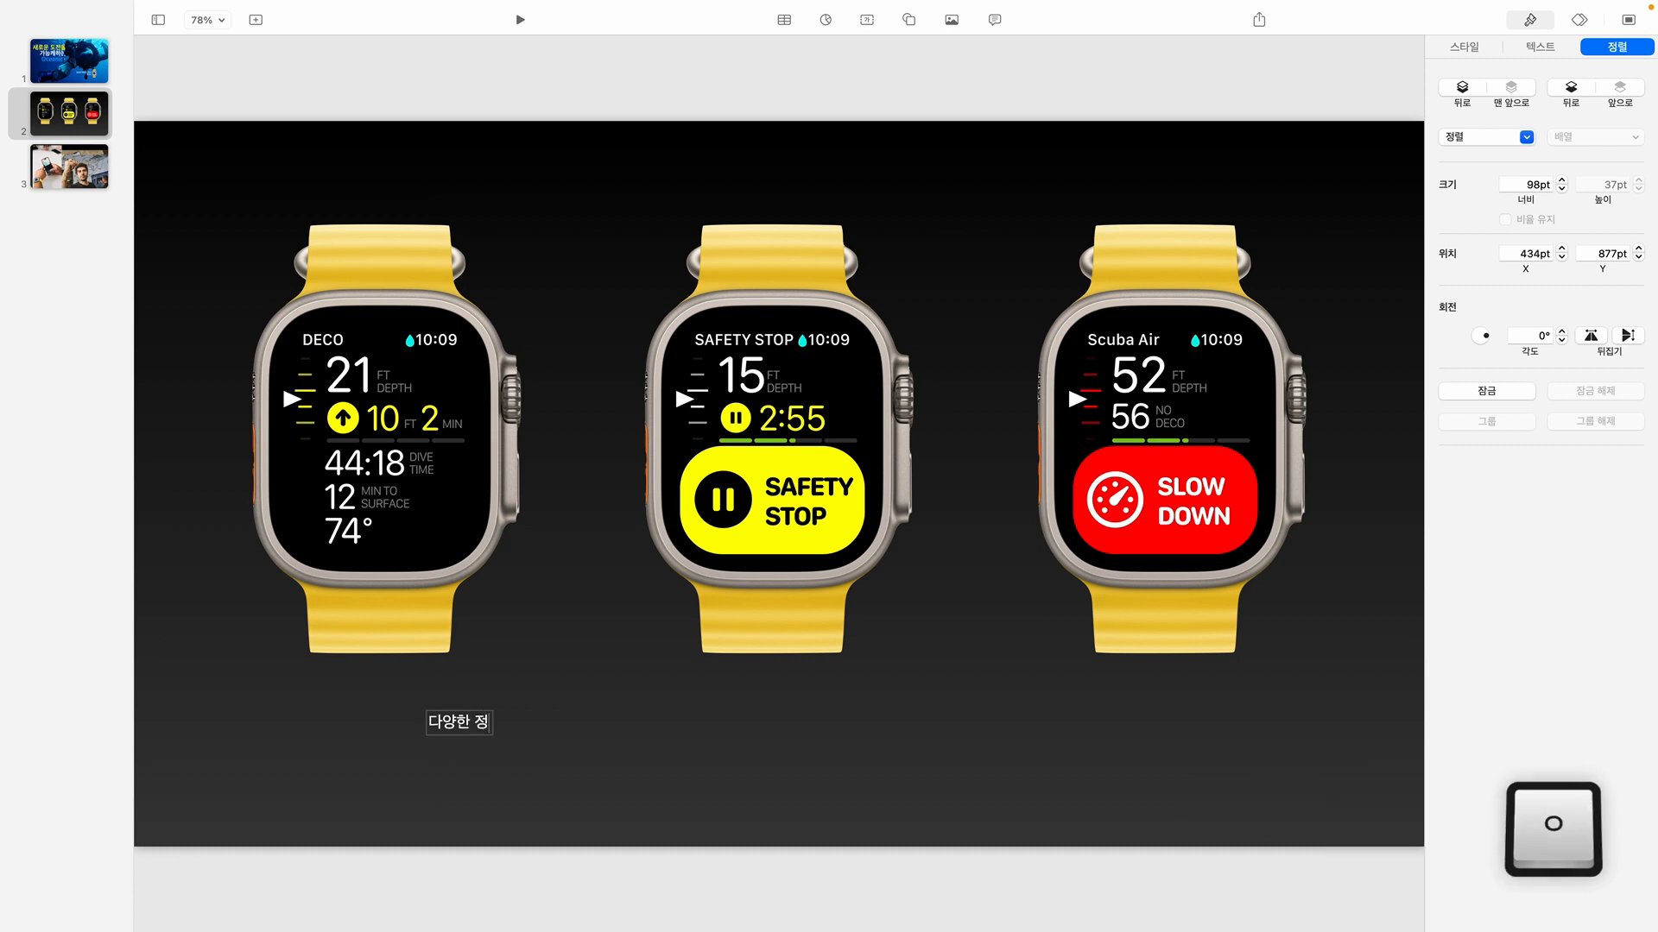
click(562, 755)
drag(477, 725, 384, 714)
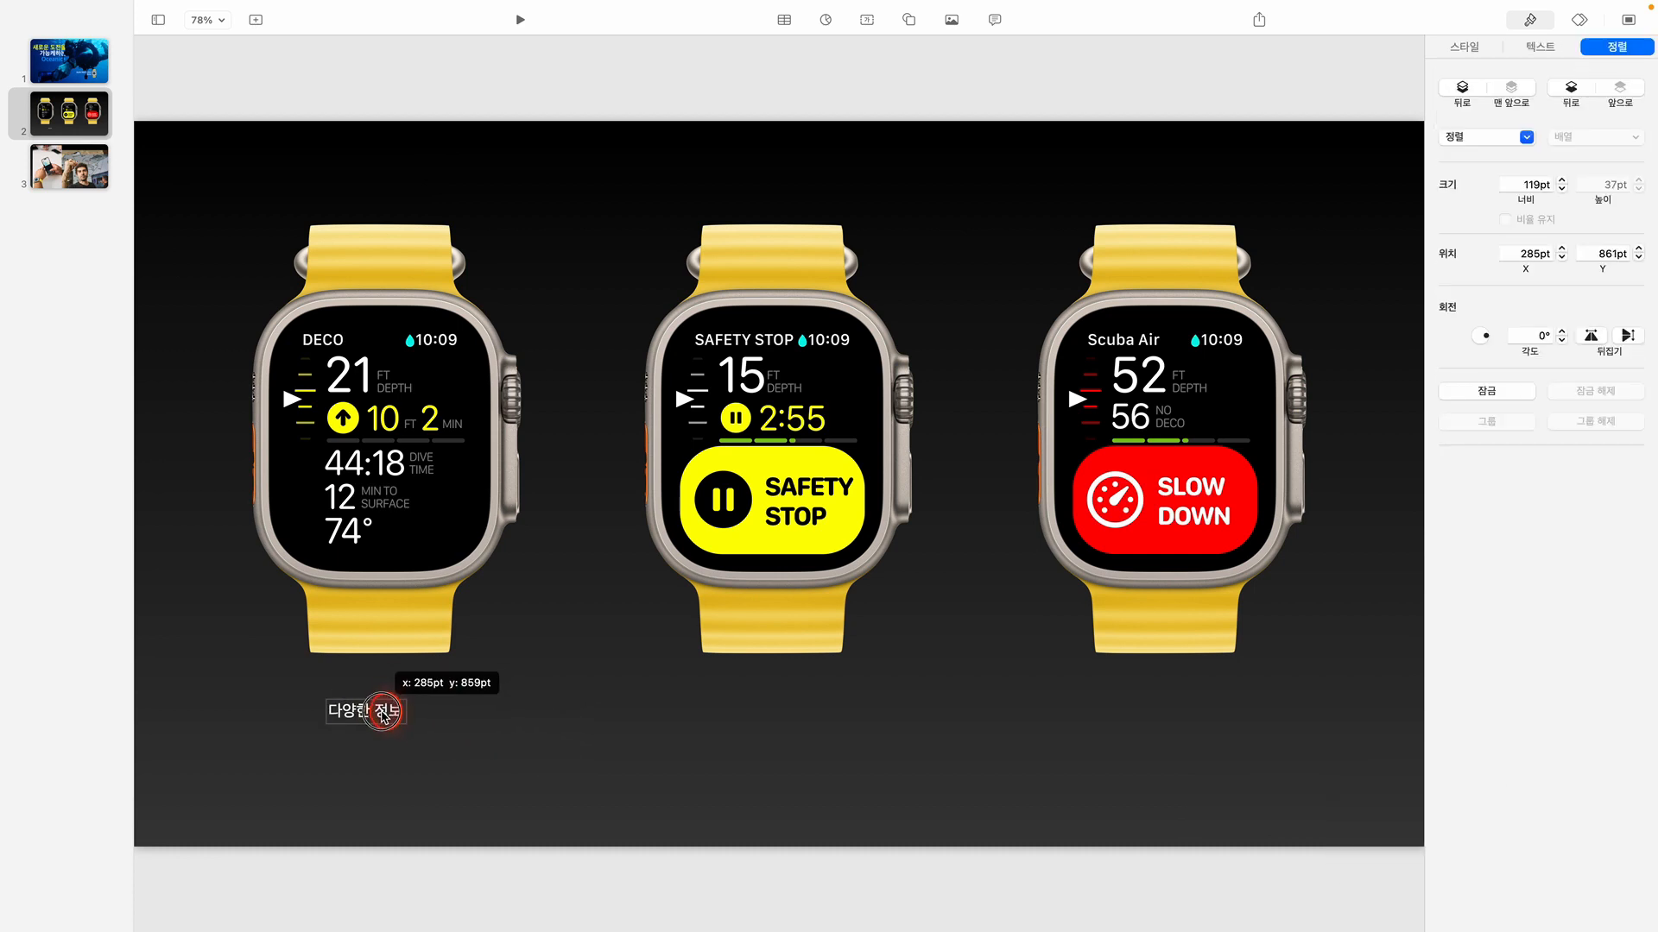
Enlarge the "다양한 정보" caption to 36 pt and center it under the DECO watch
click(1540, 47)
click(1639, 231)
click(1639, 231)
click(1639, 231)
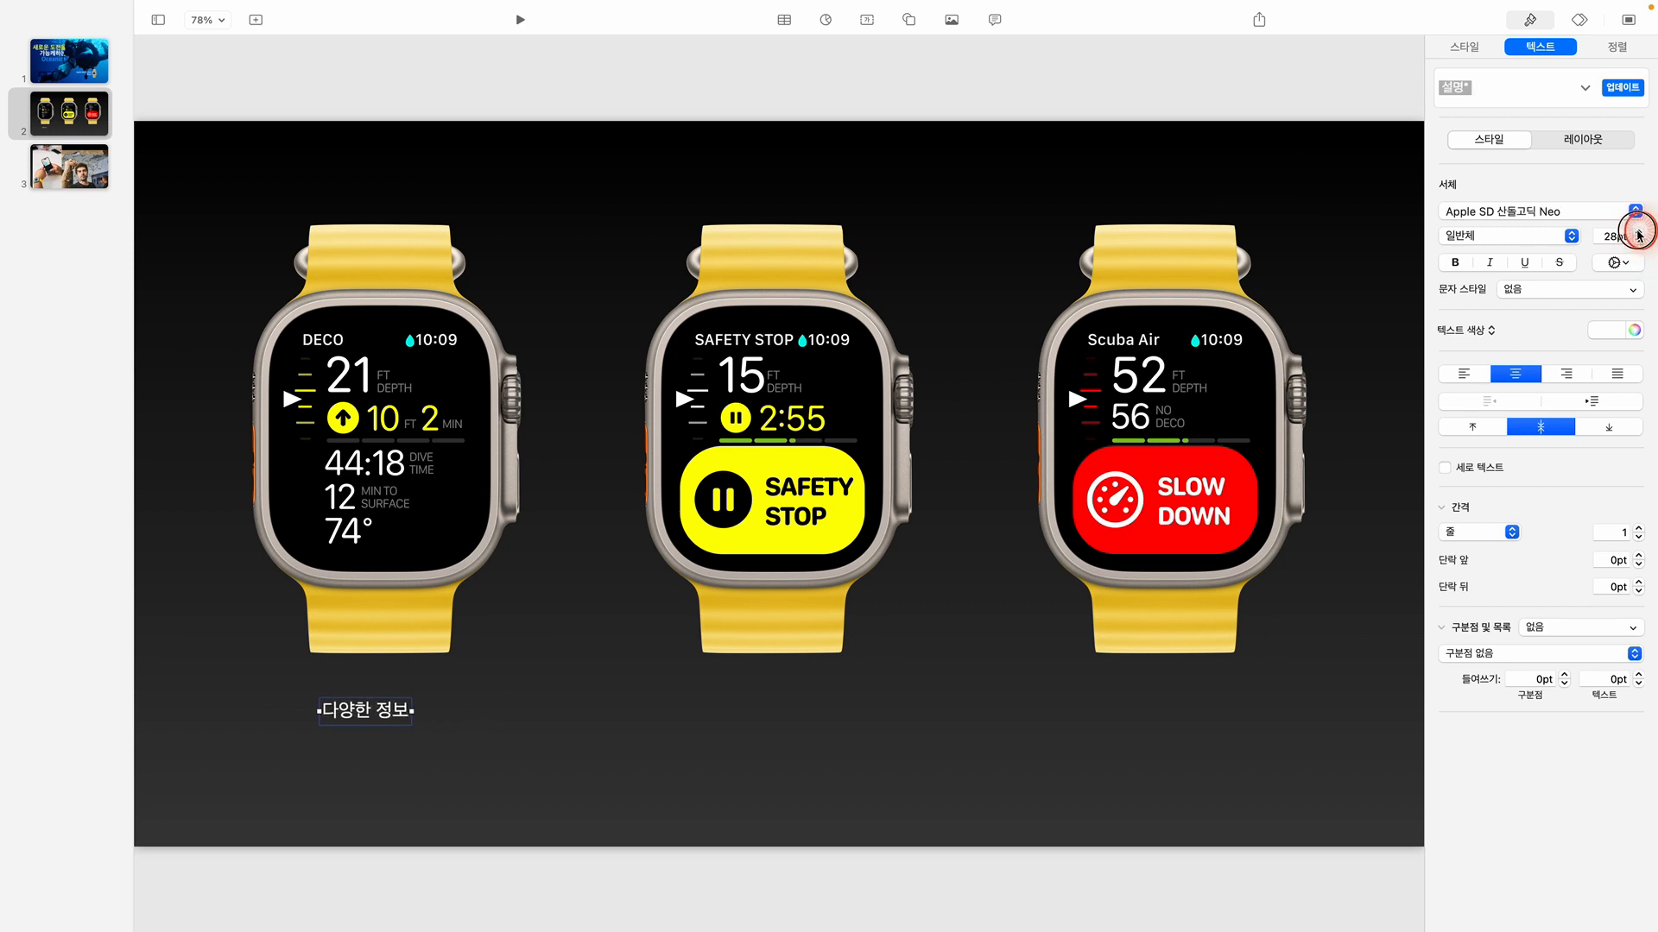
click(1639, 233)
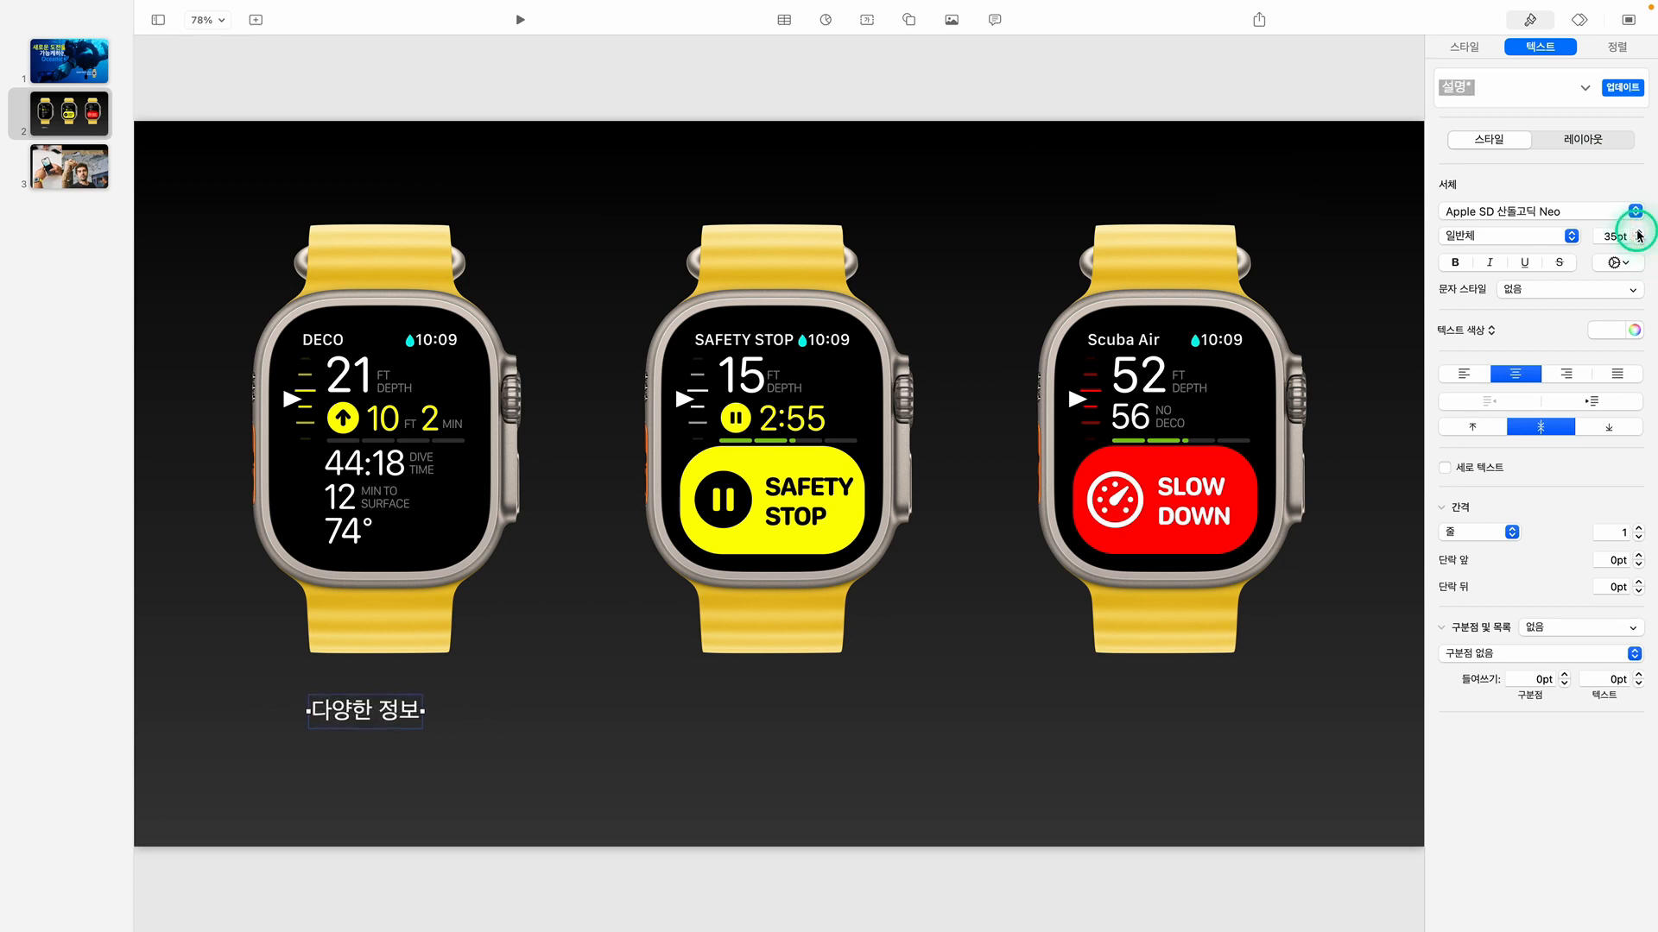
click(1639, 233)
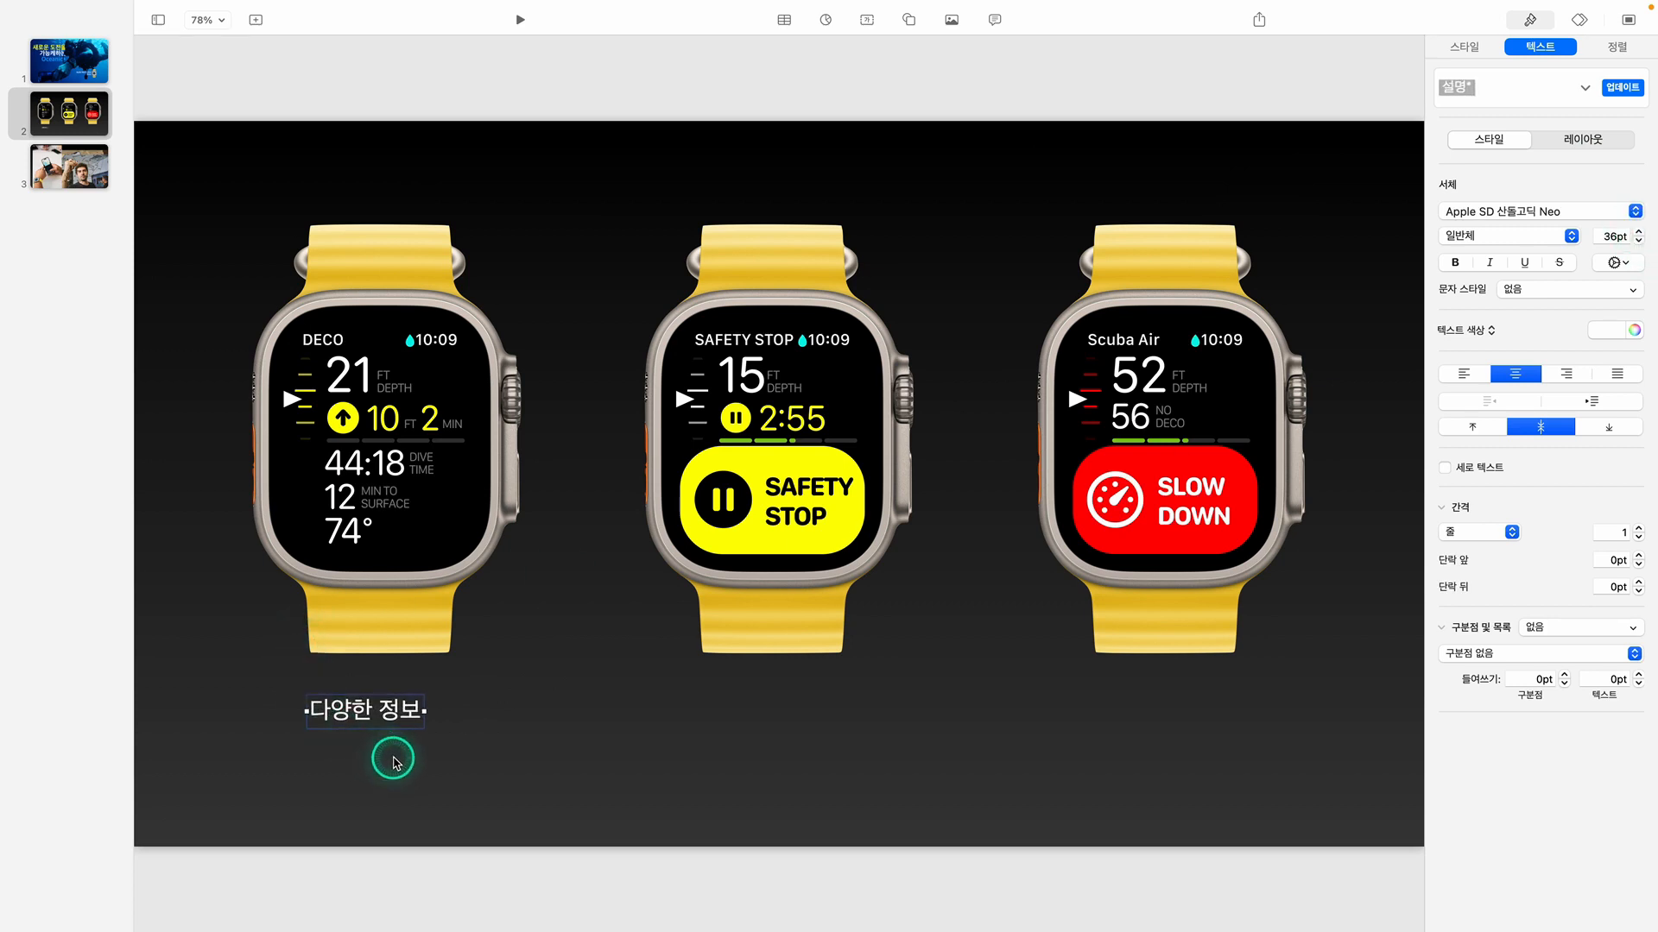
click(396, 749)
mouse_move(391, 717)
mouse_down()
mouse_move(406, 733)
mouse_move(386, 730)
mouse_move(413, 731)
mouse_up()
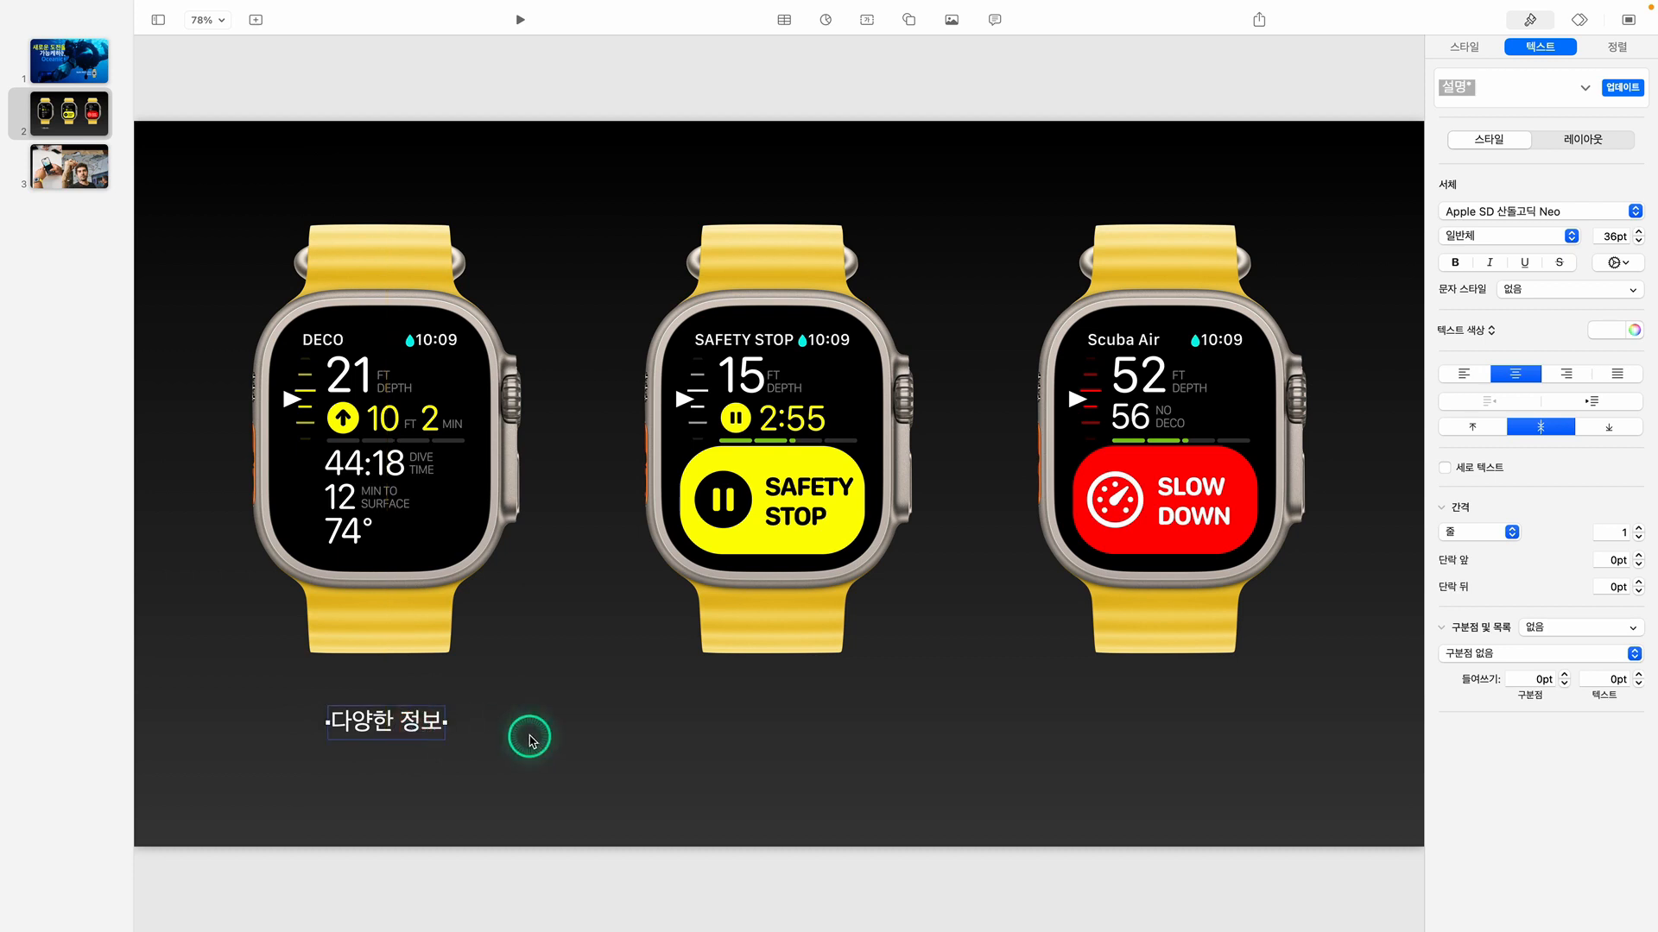
Duplicate the caption under the SAFETY STOP watch and change the copy's text to "모든 유형의 안전 경고"
key(super+c)
key(super+v)
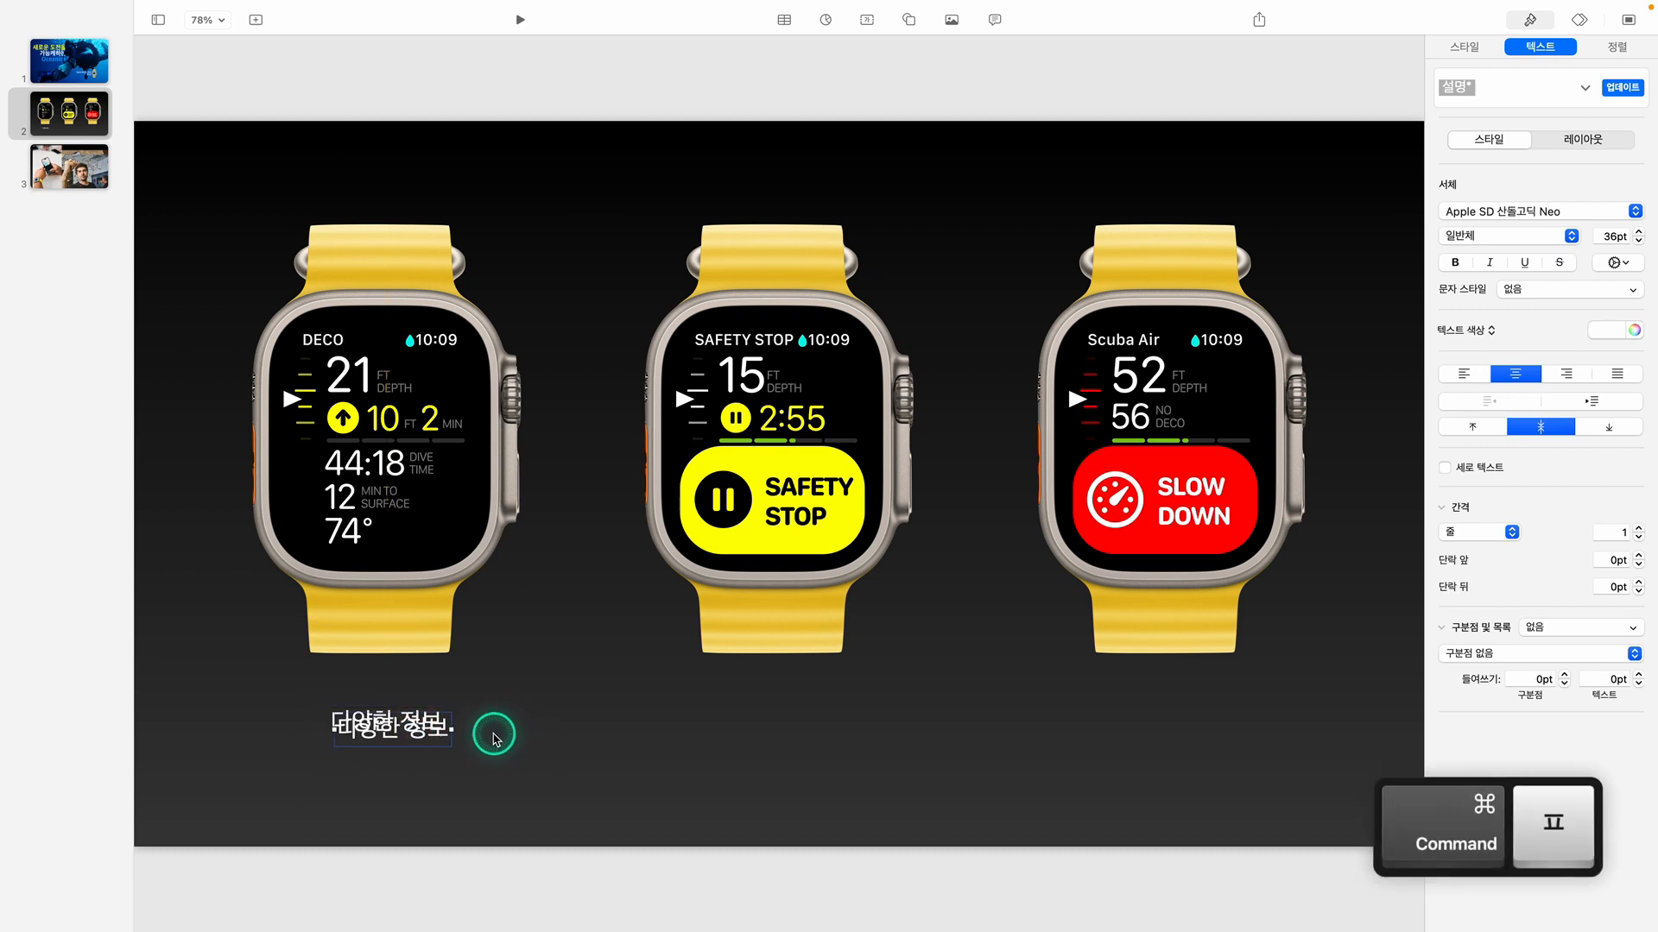
drag(432, 738, 810, 731)
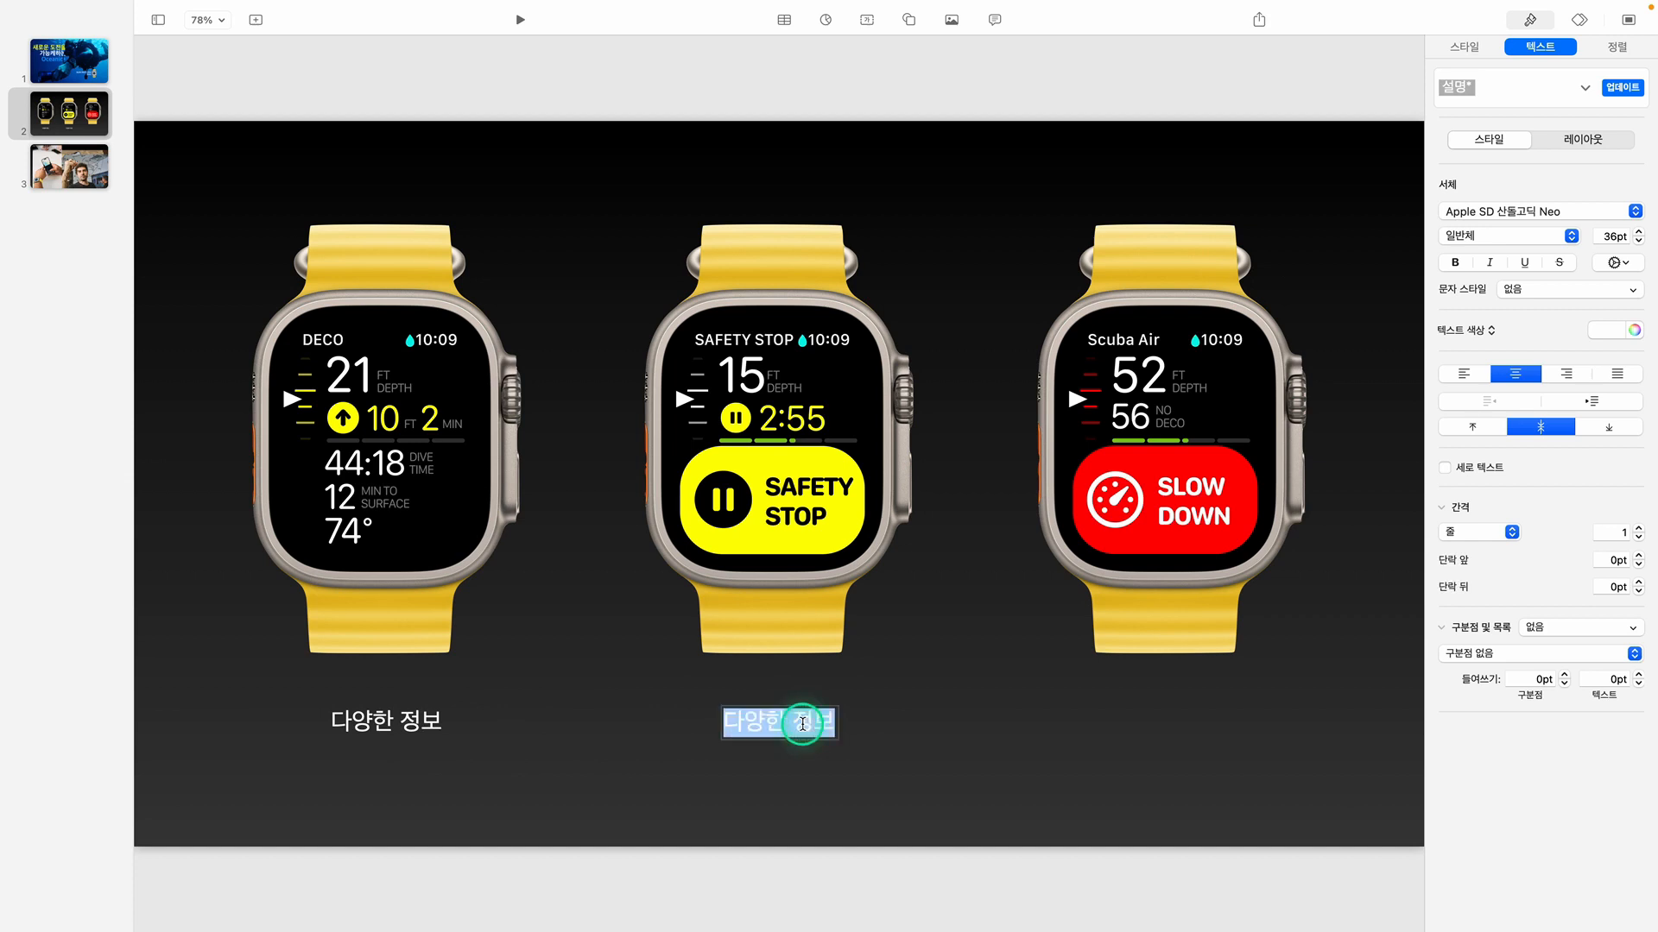
text(모든 ㅇ)
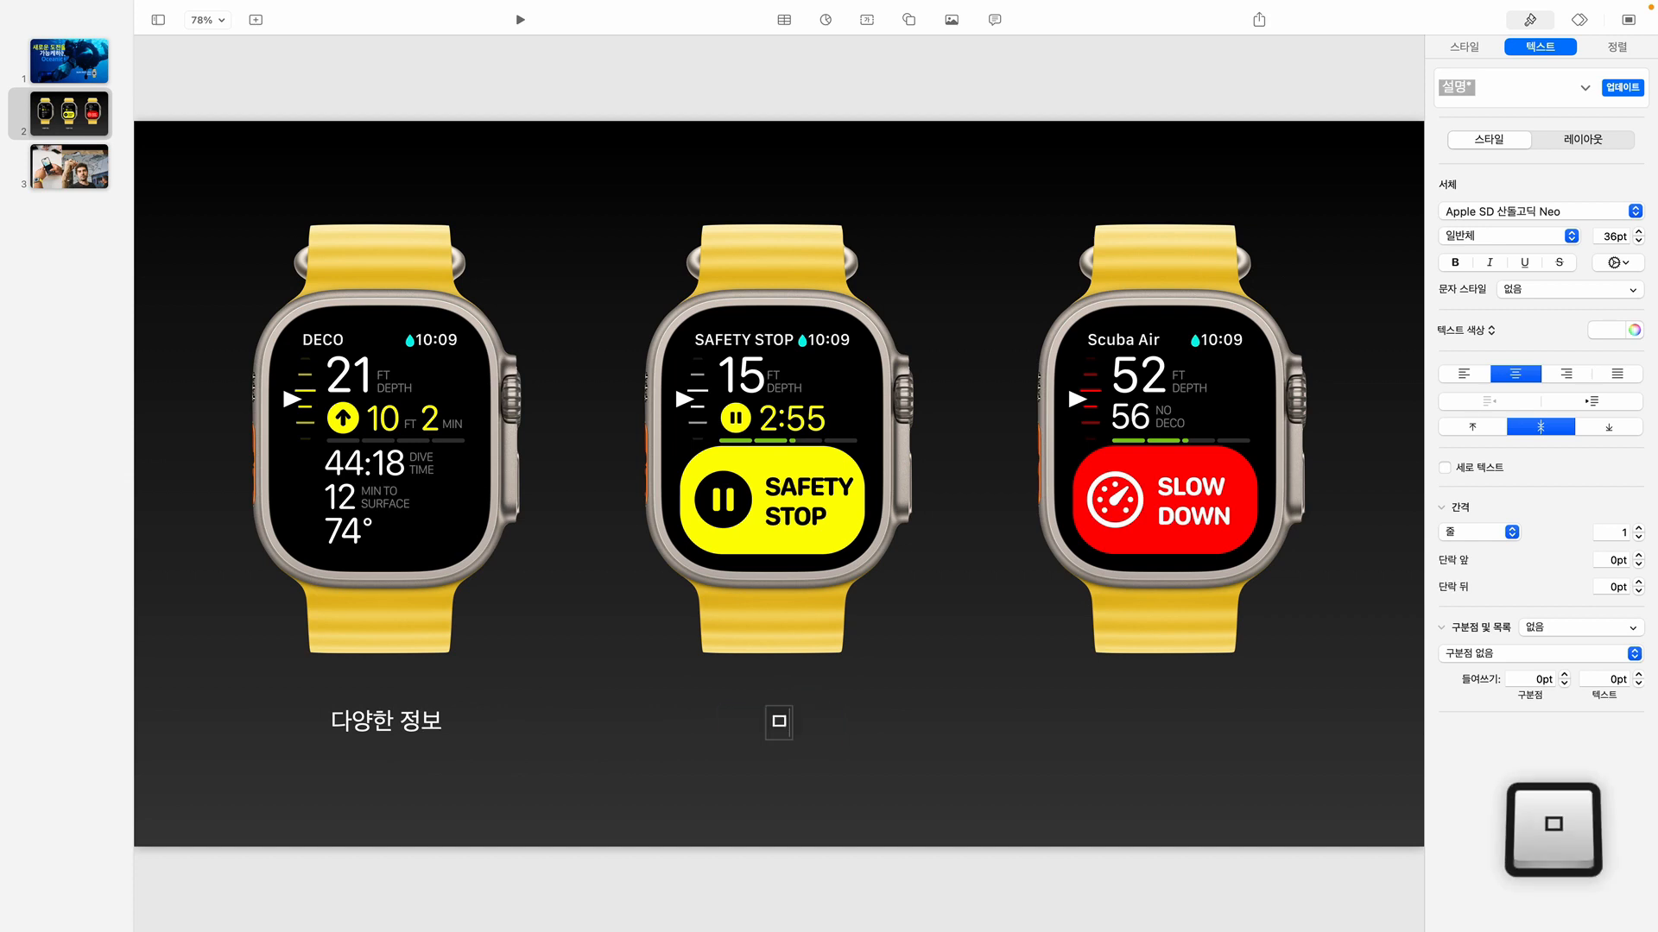
text(유형의 안)
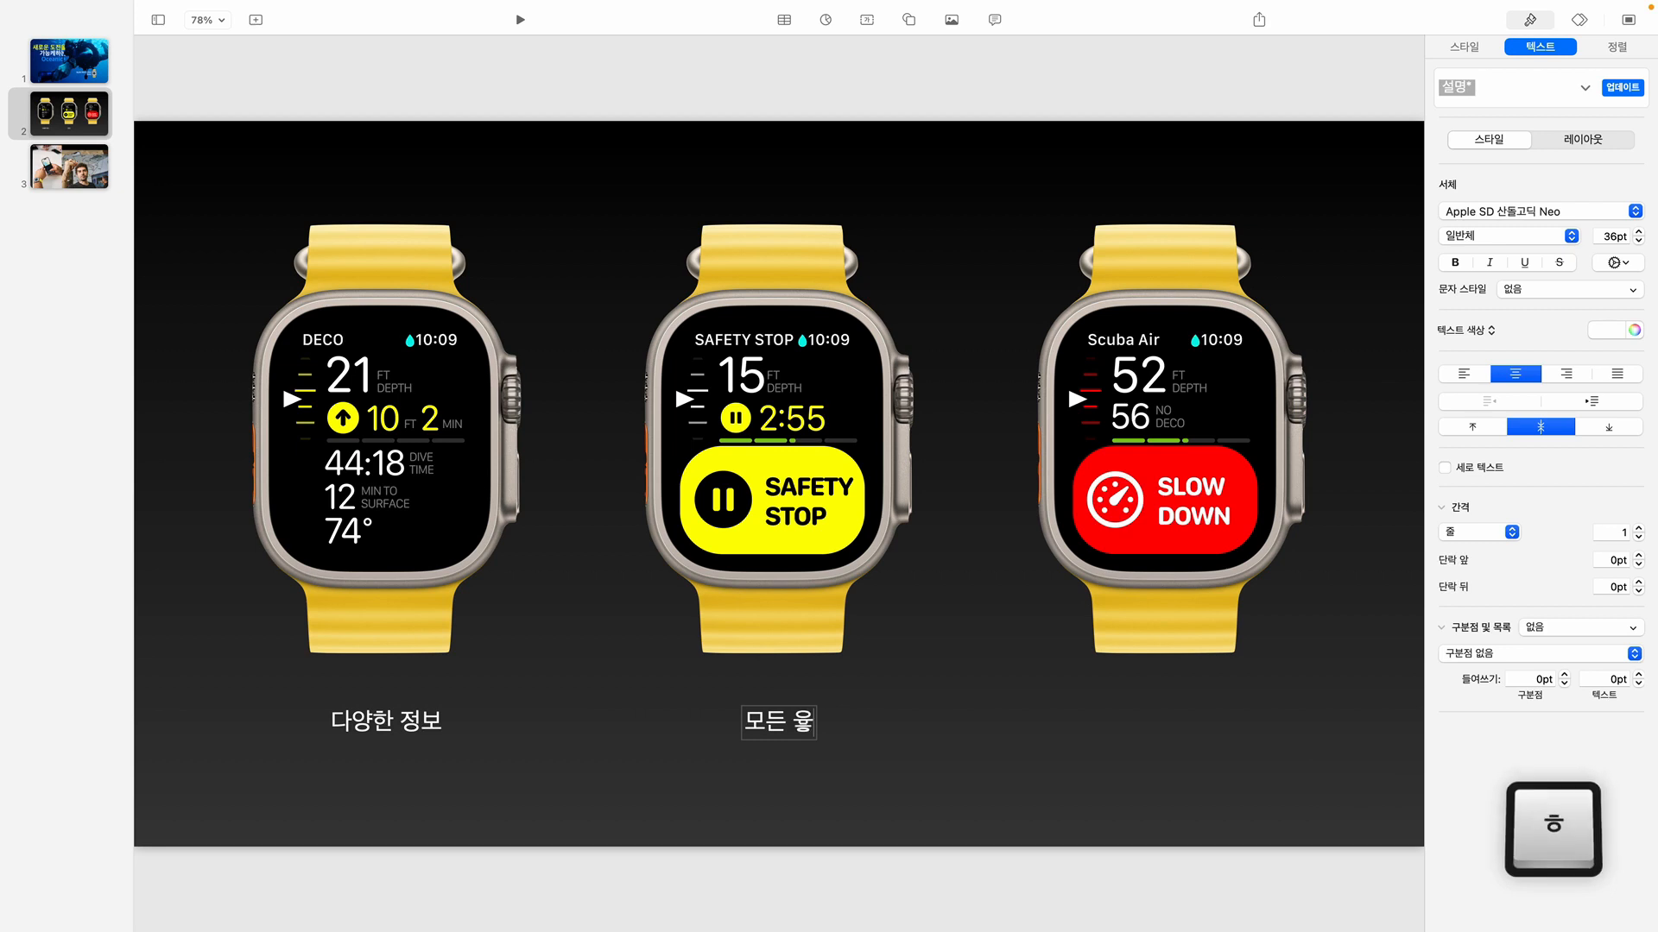
text(전 경고)
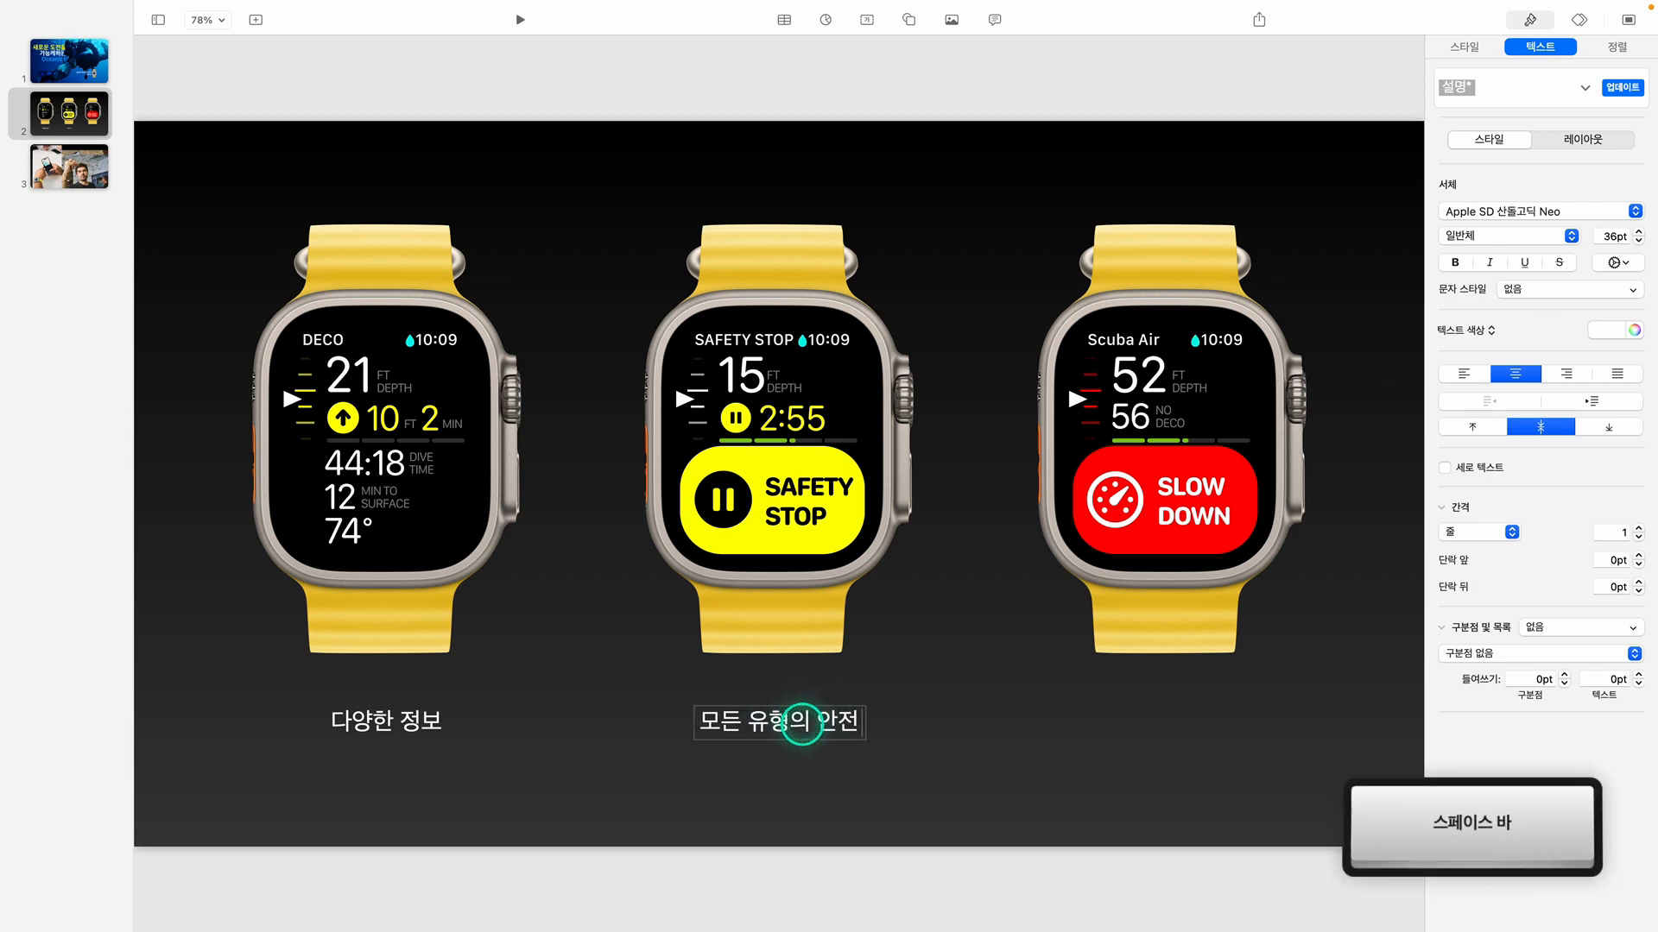
click(1019, 748)
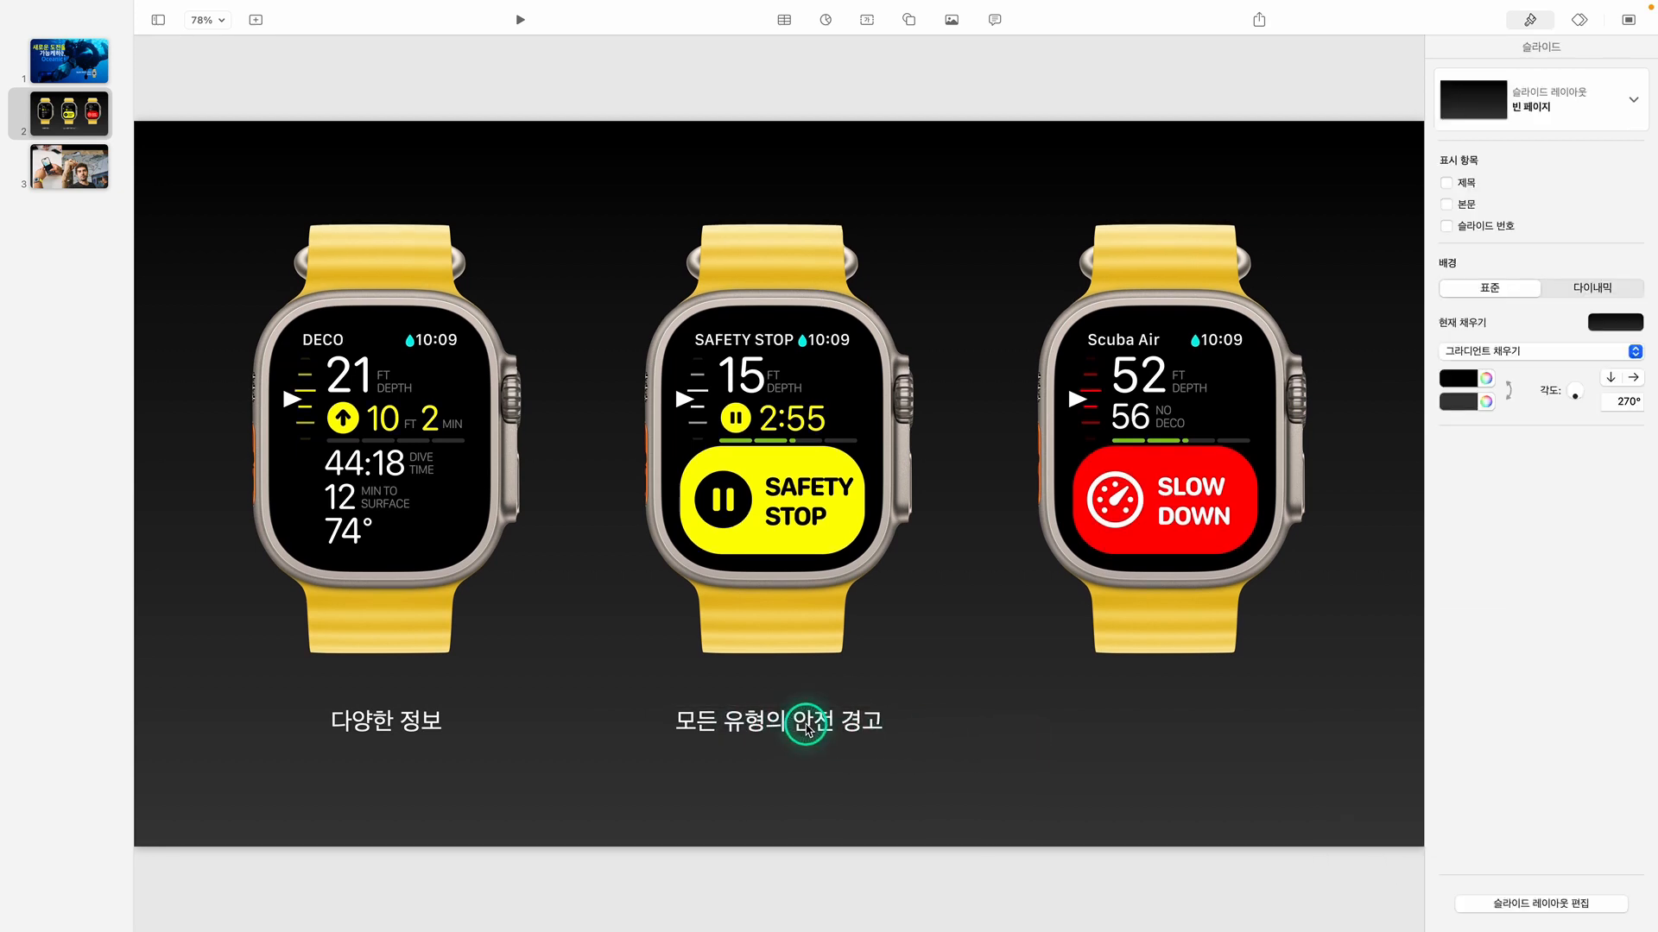
Place a caption copy centered under the SLOW DOWN watch and change its text to "상승 속도를 늦추라"
click(767, 717)
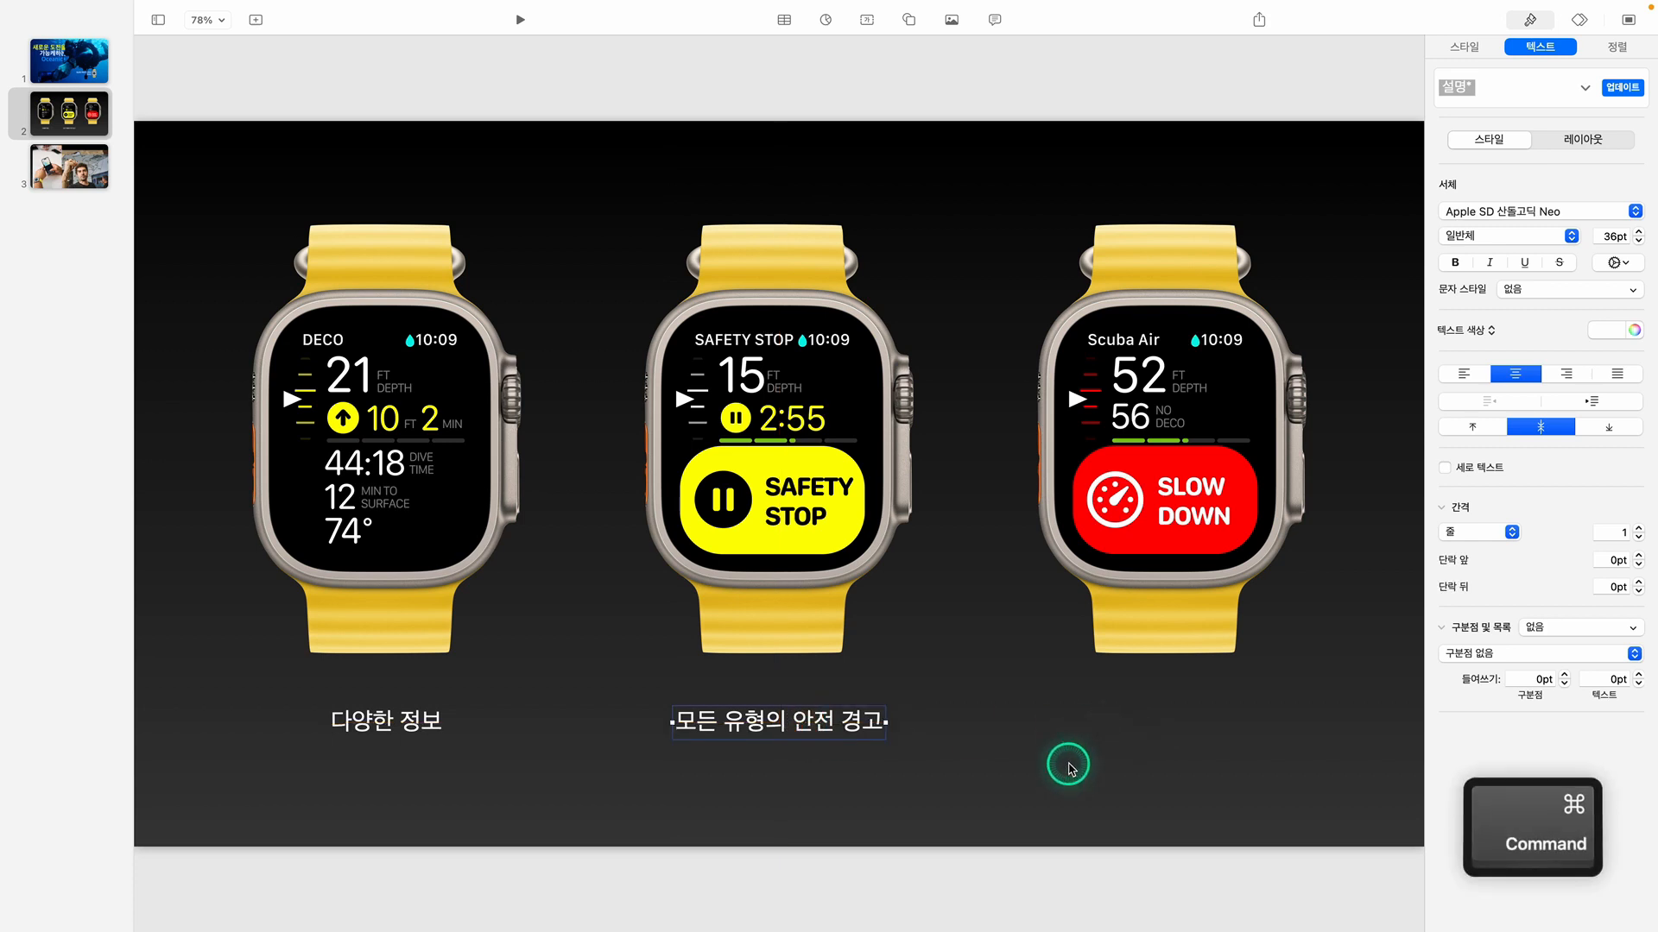
key(cmd+v)
drag(888, 735, 1243, 726)
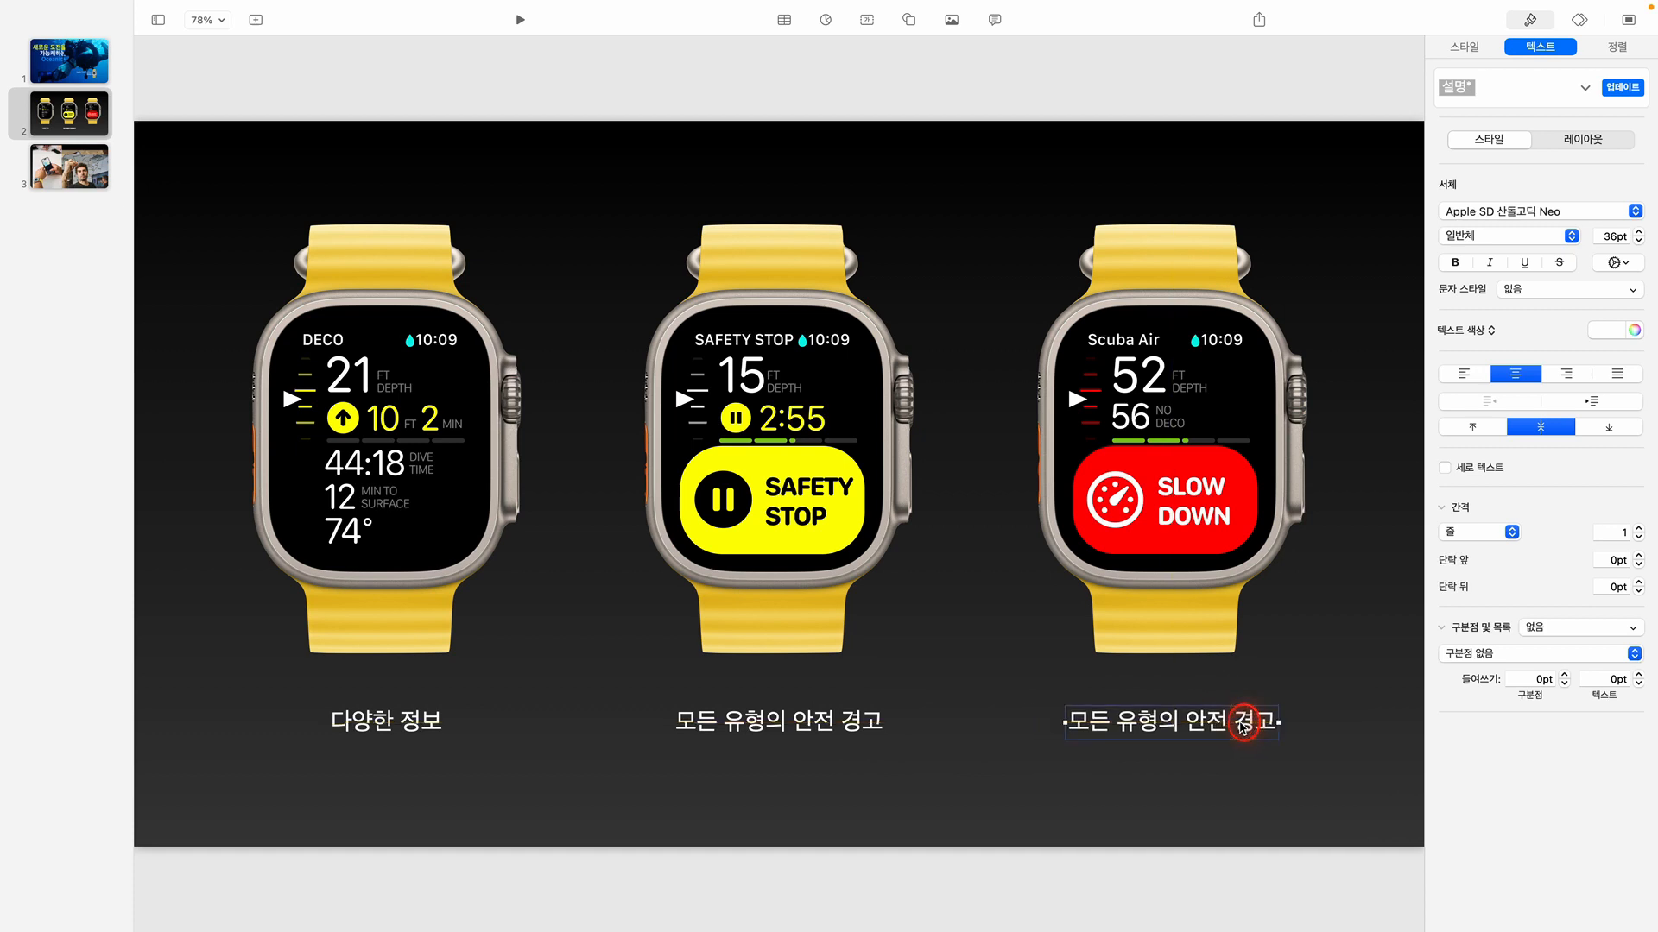
triple_click(1240, 722)
text(상승 )
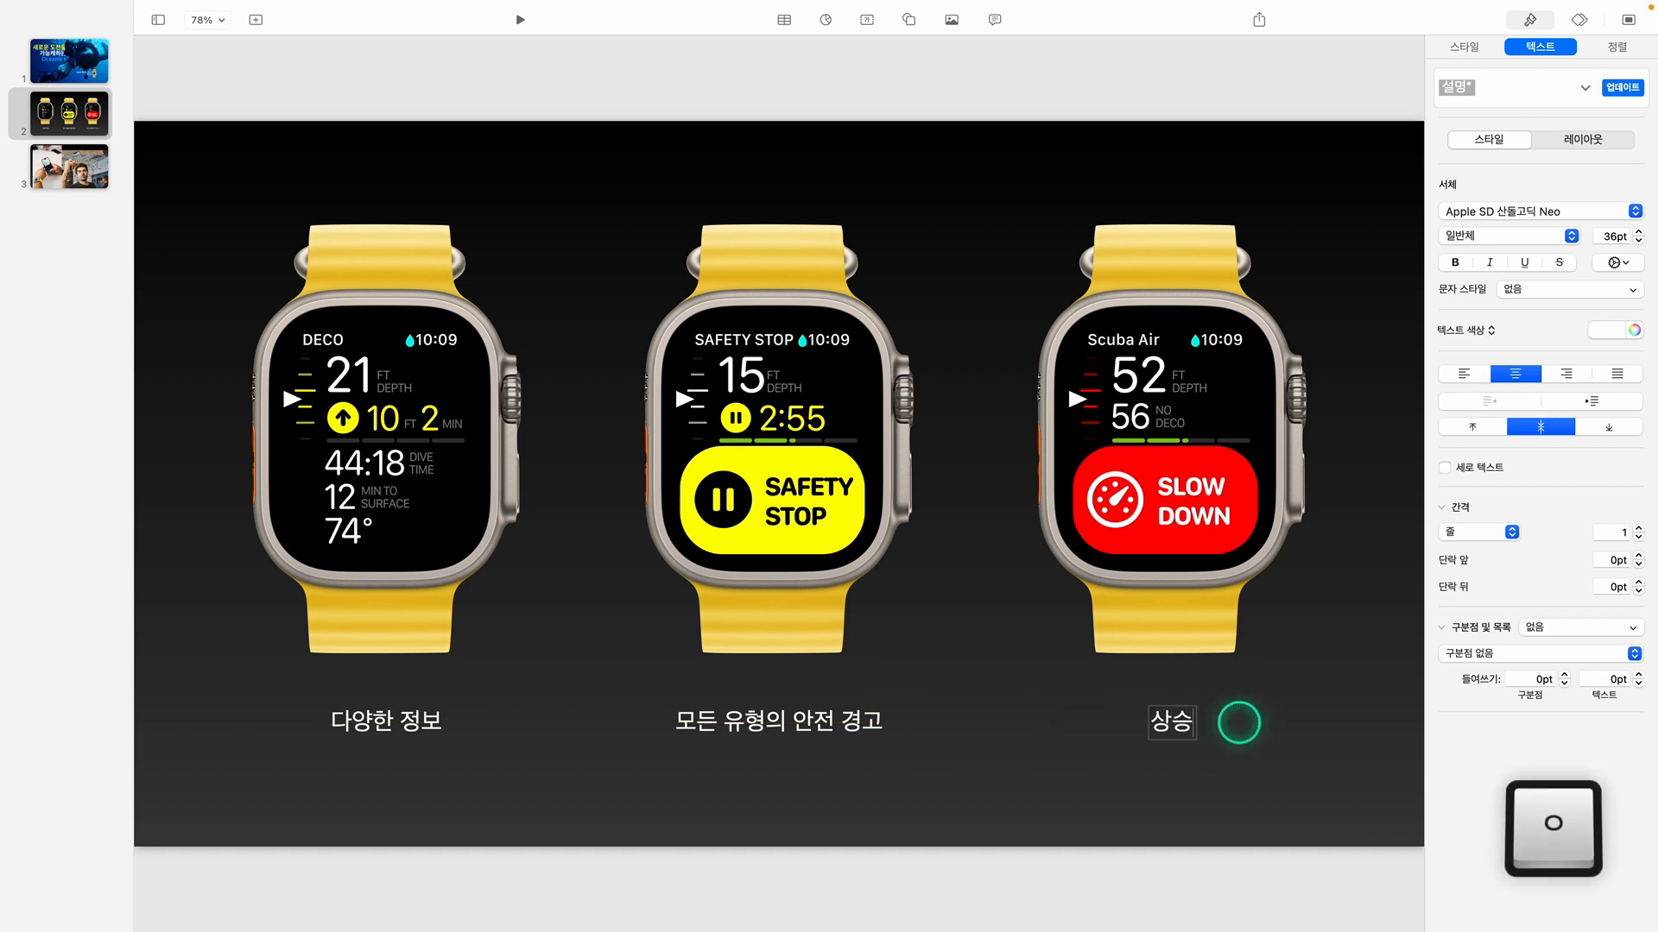
text(속도를)
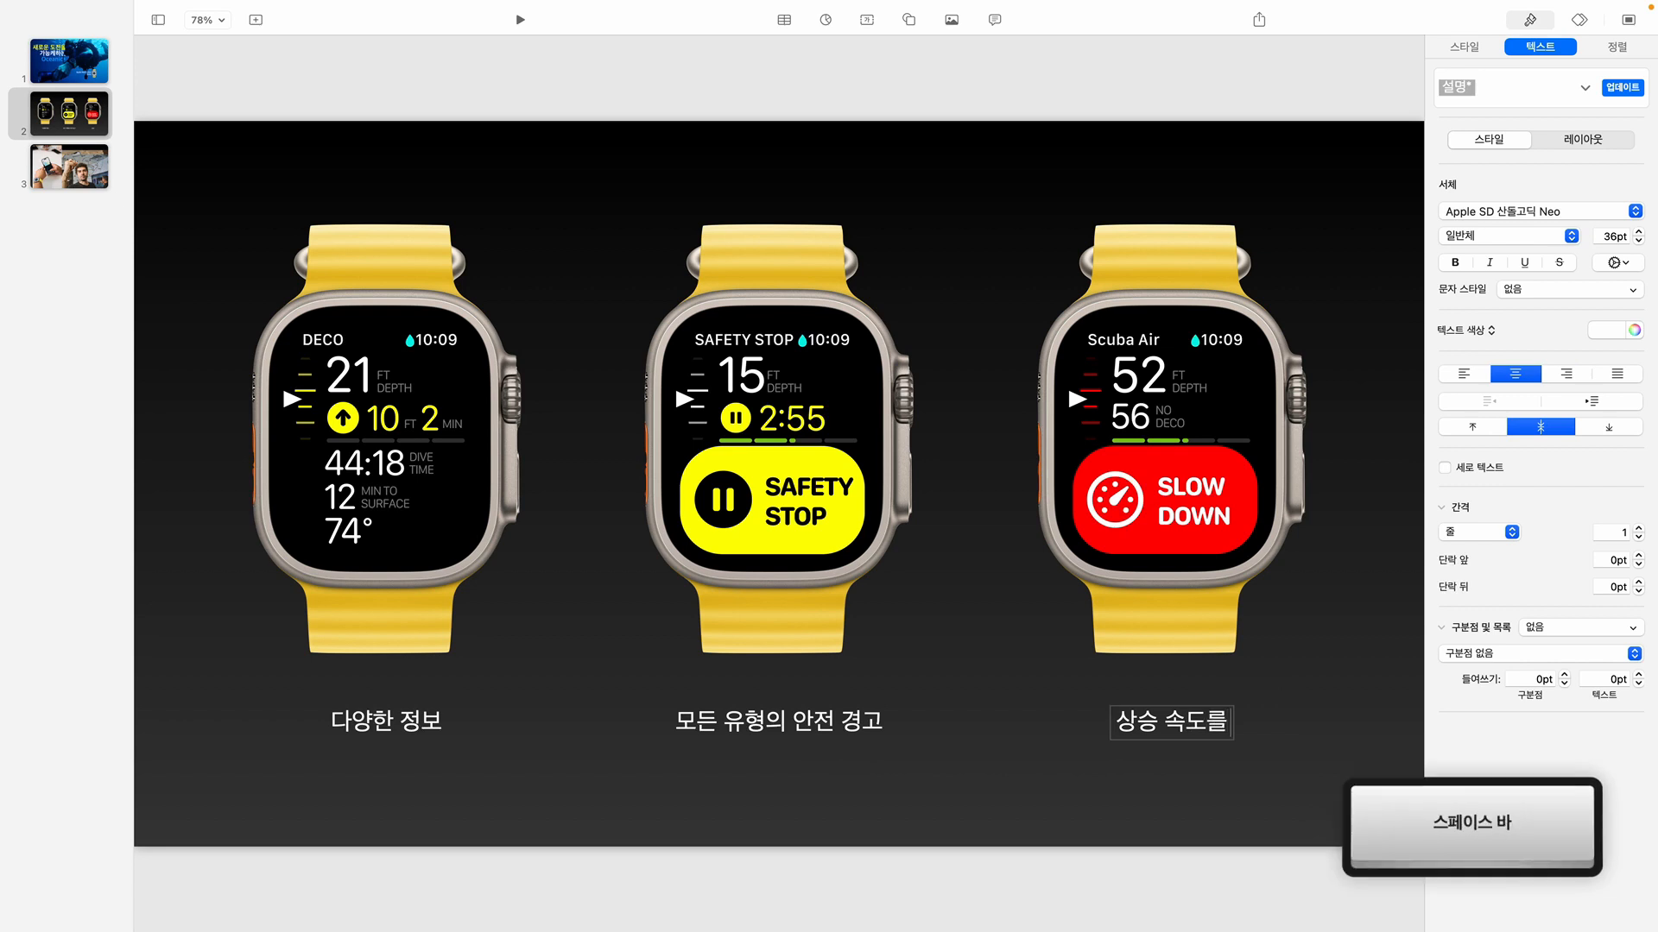
text( 느ㅈ추라)
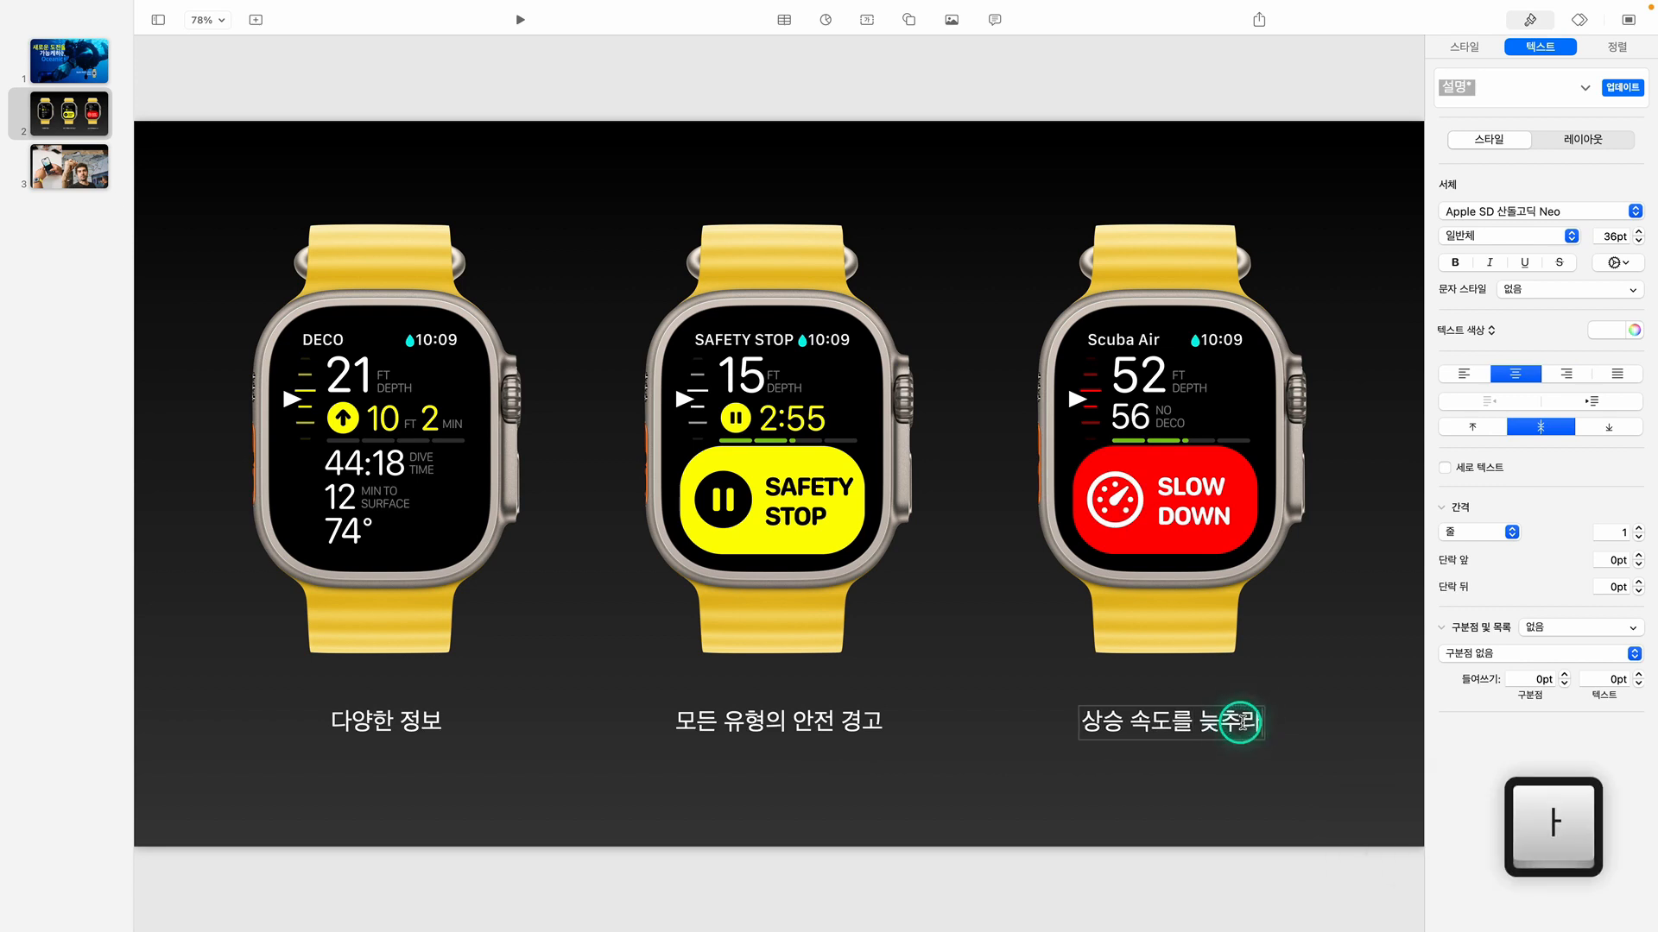
click(1306, 719)
drag(1245, 726, 1246, 727)
click(1345, 780)
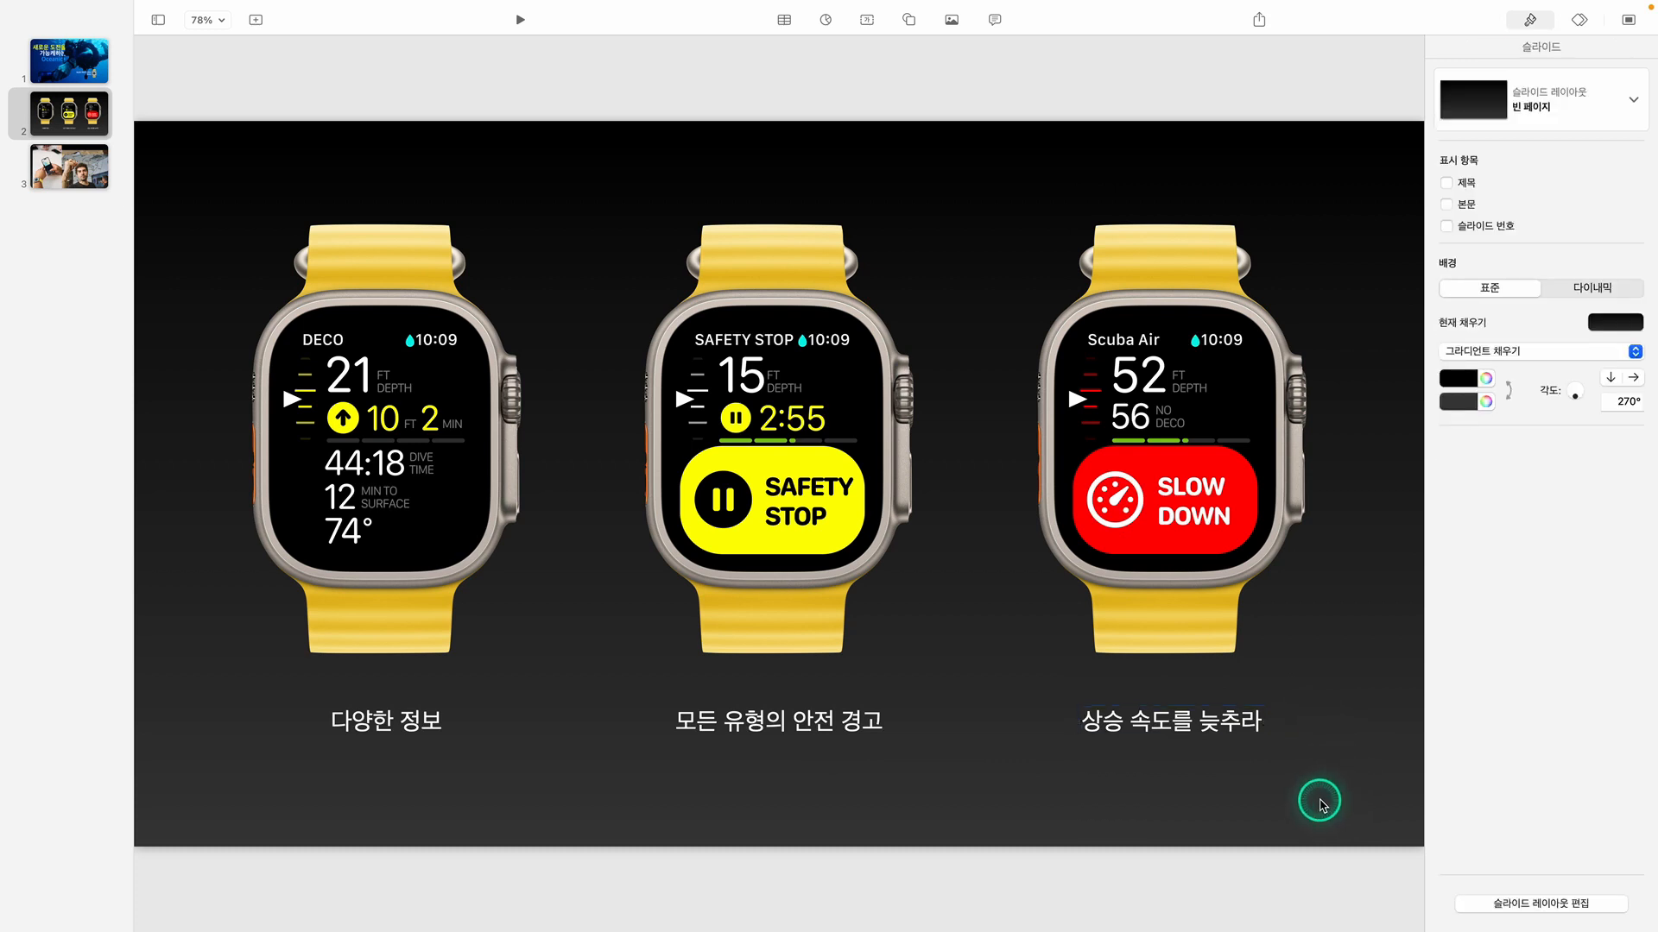
On slide 3, move the image of the man writing on glass to the right and select the phone-in-hands image
click(95, 177)
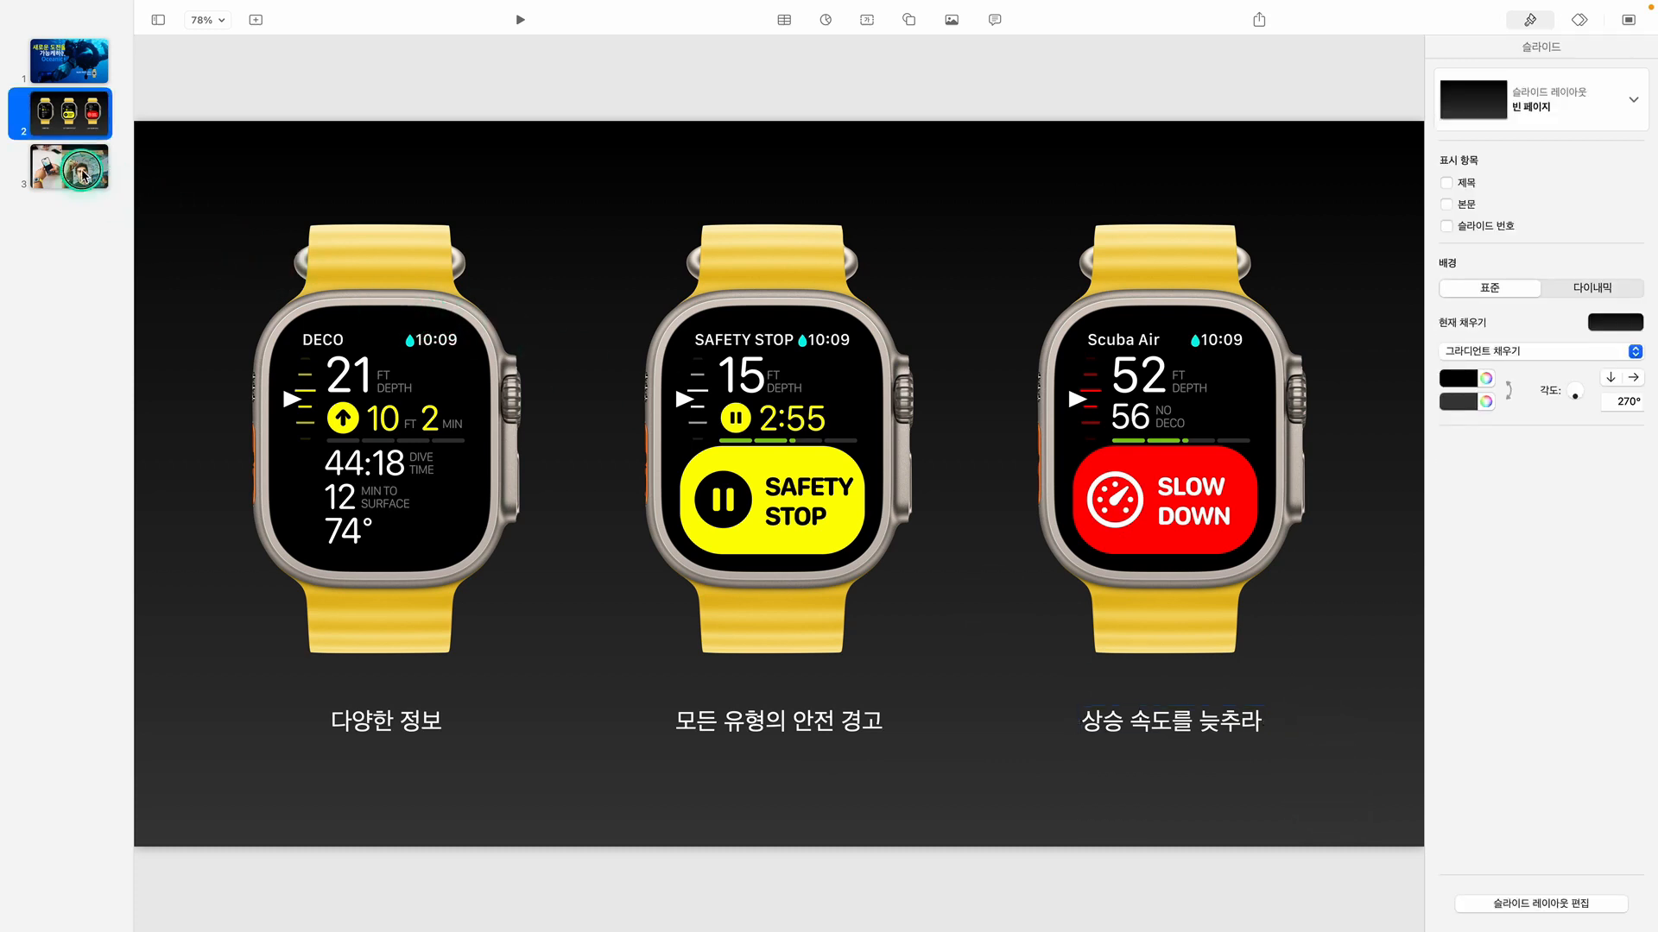
drag(851, 470, 1139, 503)
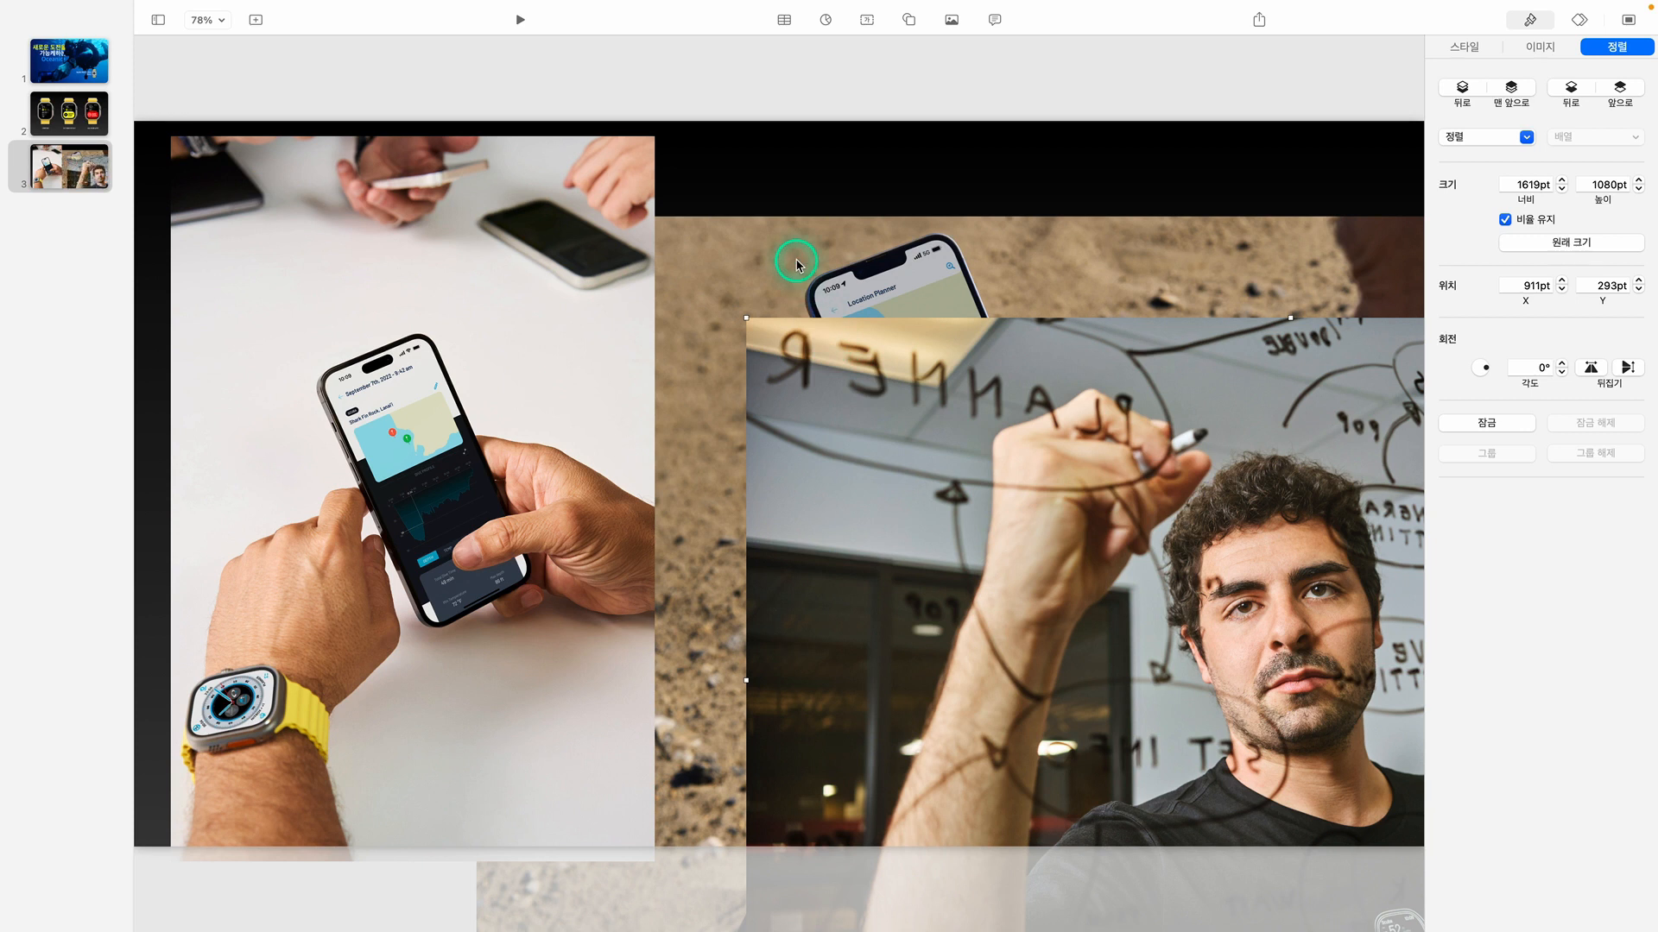
click(489, 310)
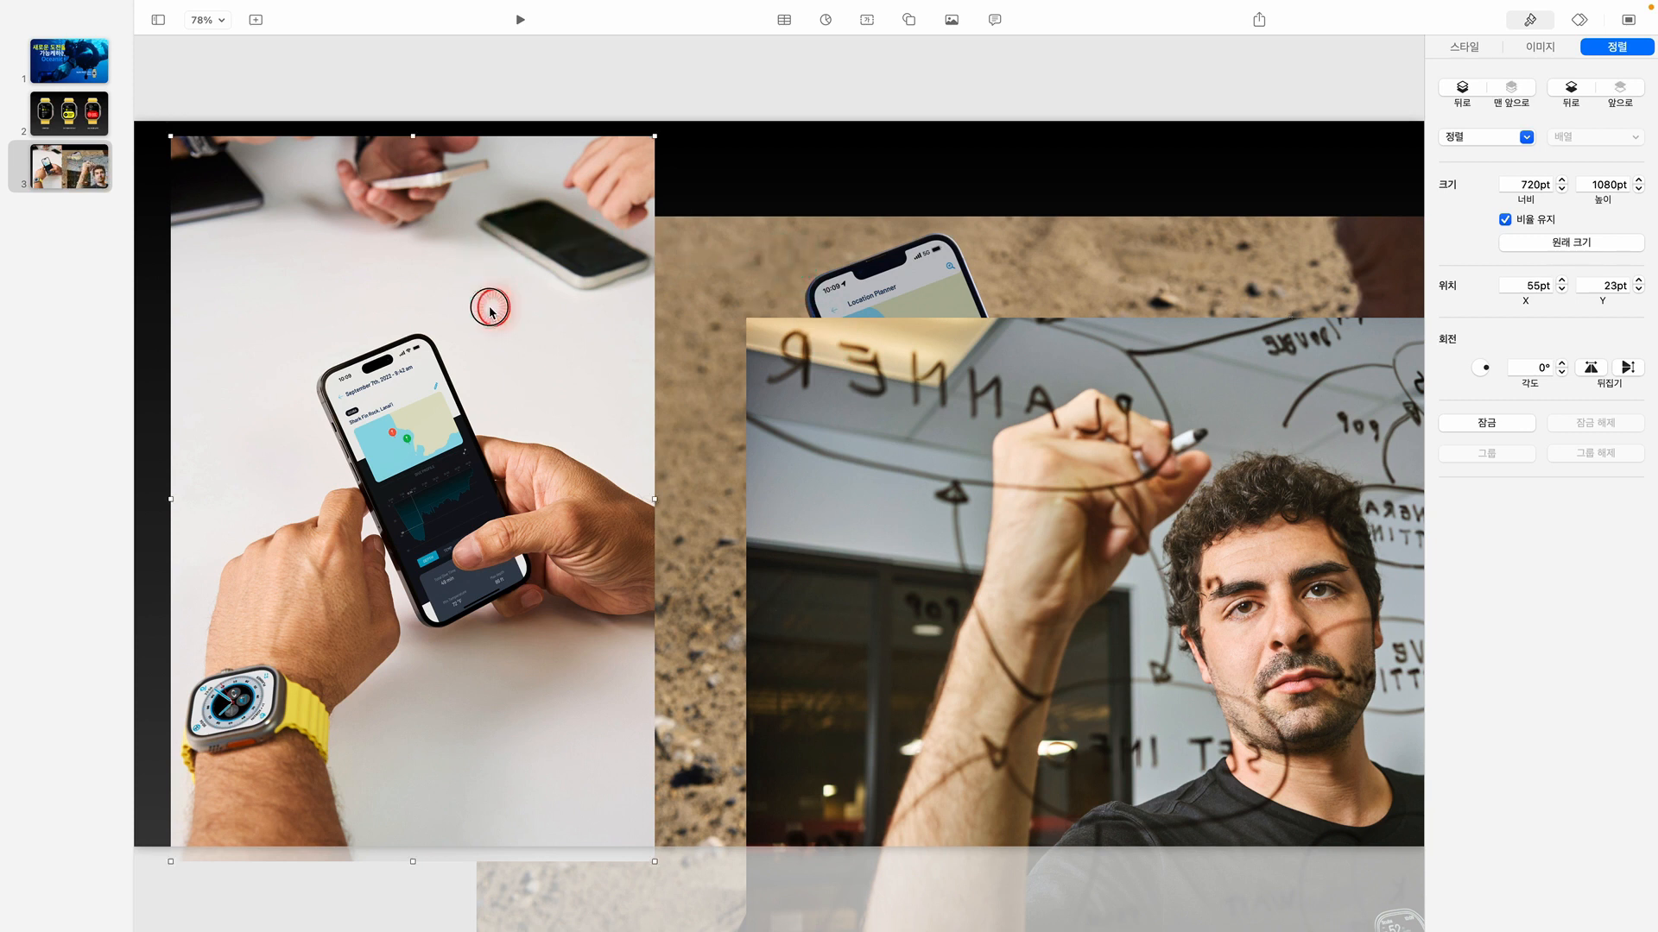
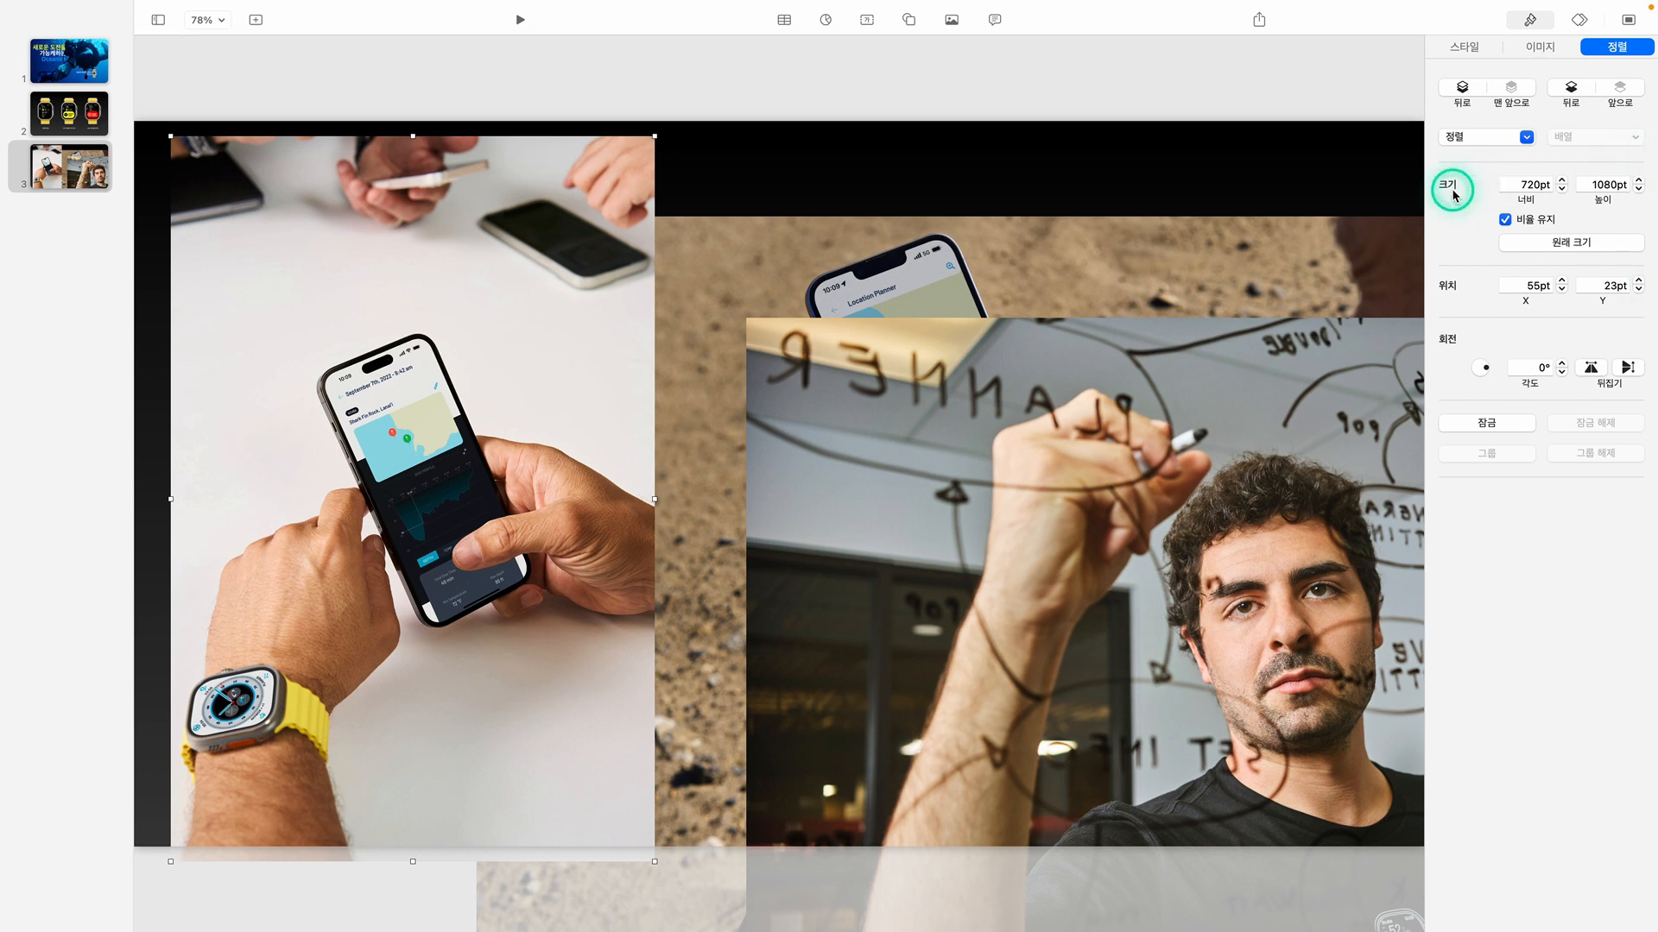
Move the phone-in-hands image up so it sits flush with the slide's top edge
drag(597, 93, 1017, 486)
click(910, 86)
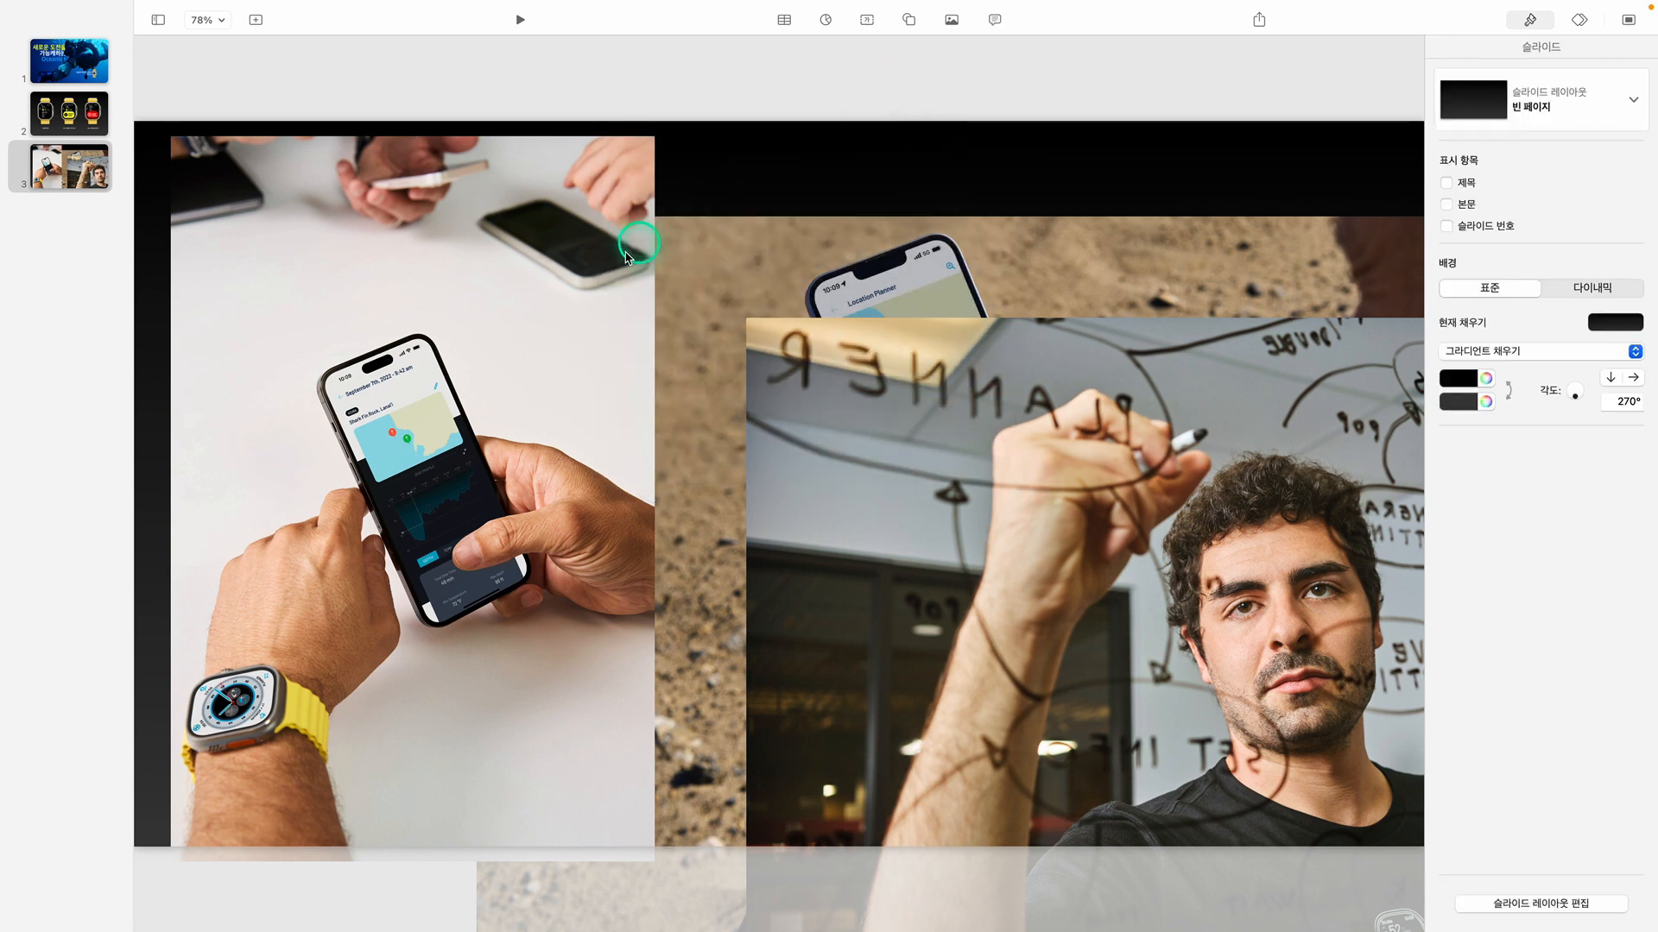
click(605, 265)
drag(604, 265, 605, 253)
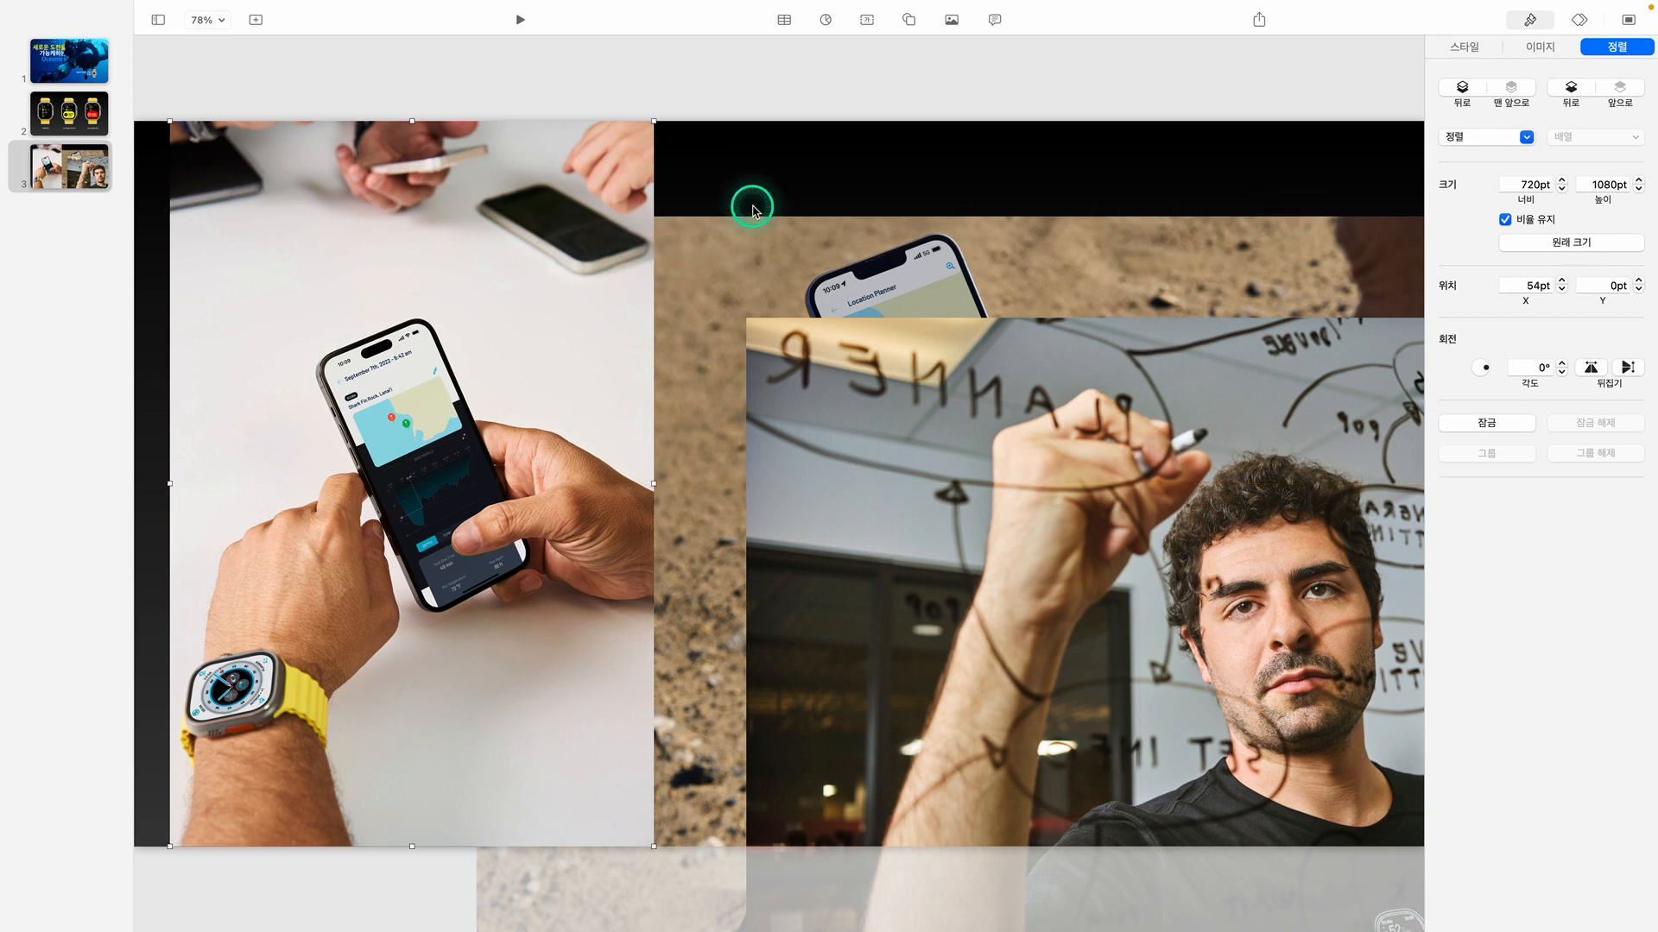
Mask the phone-in-hands image to 640 pt wide by trimming its right side, and move it flush with the slide's left edge
mouse_move(160, 4)
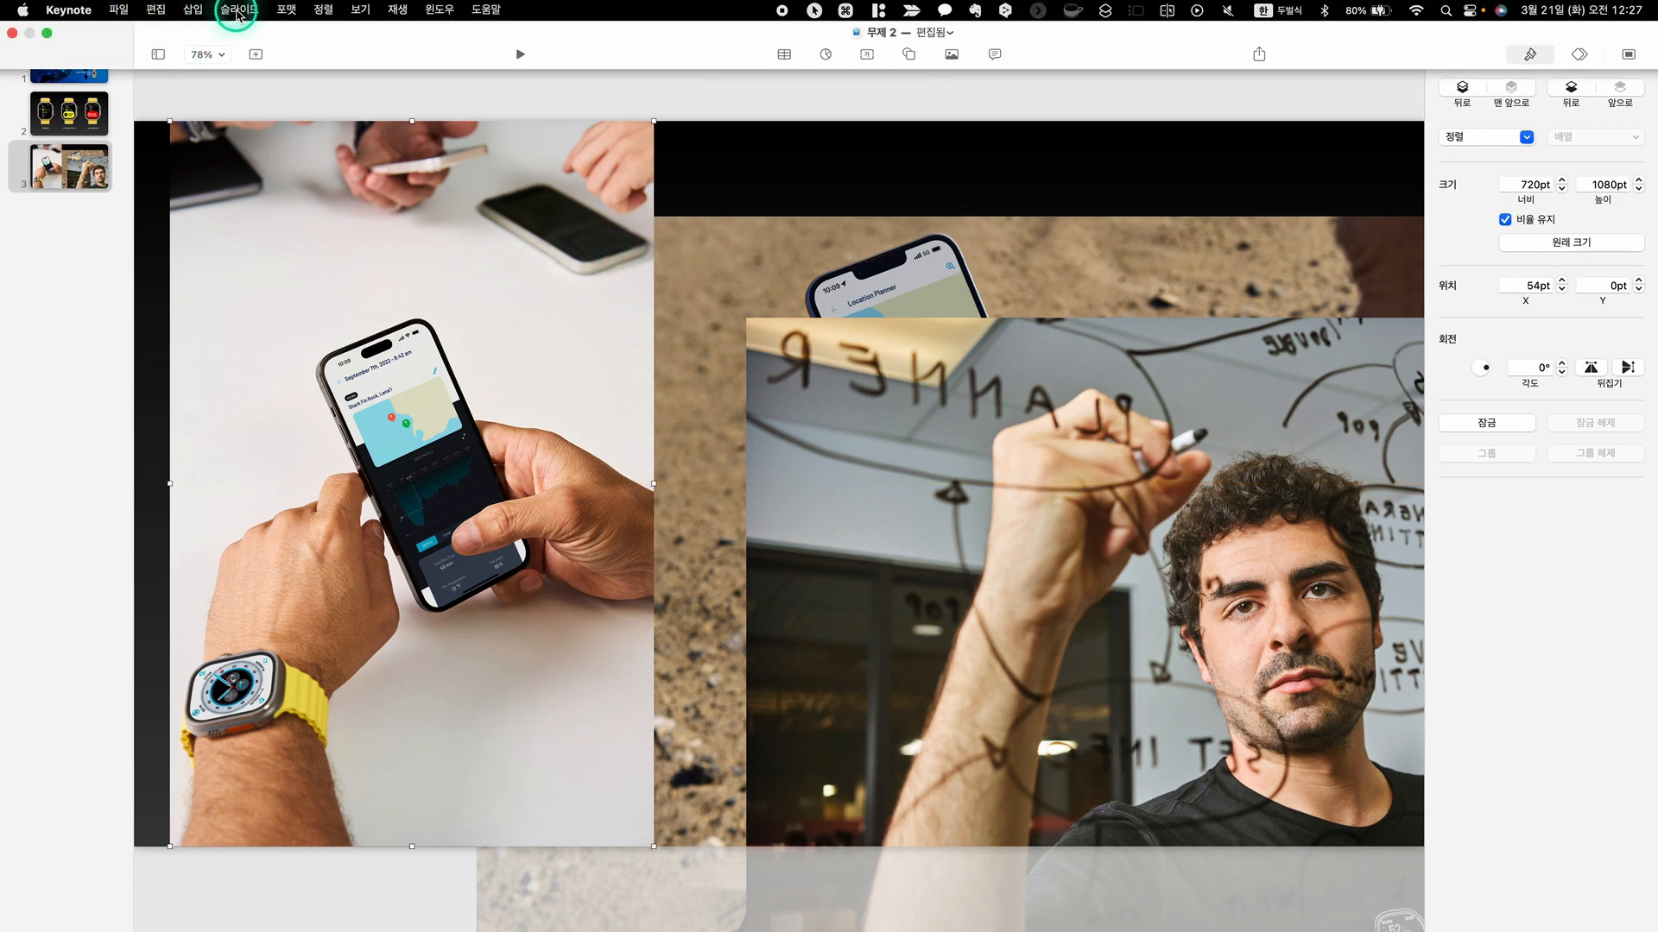
click(286, 9)
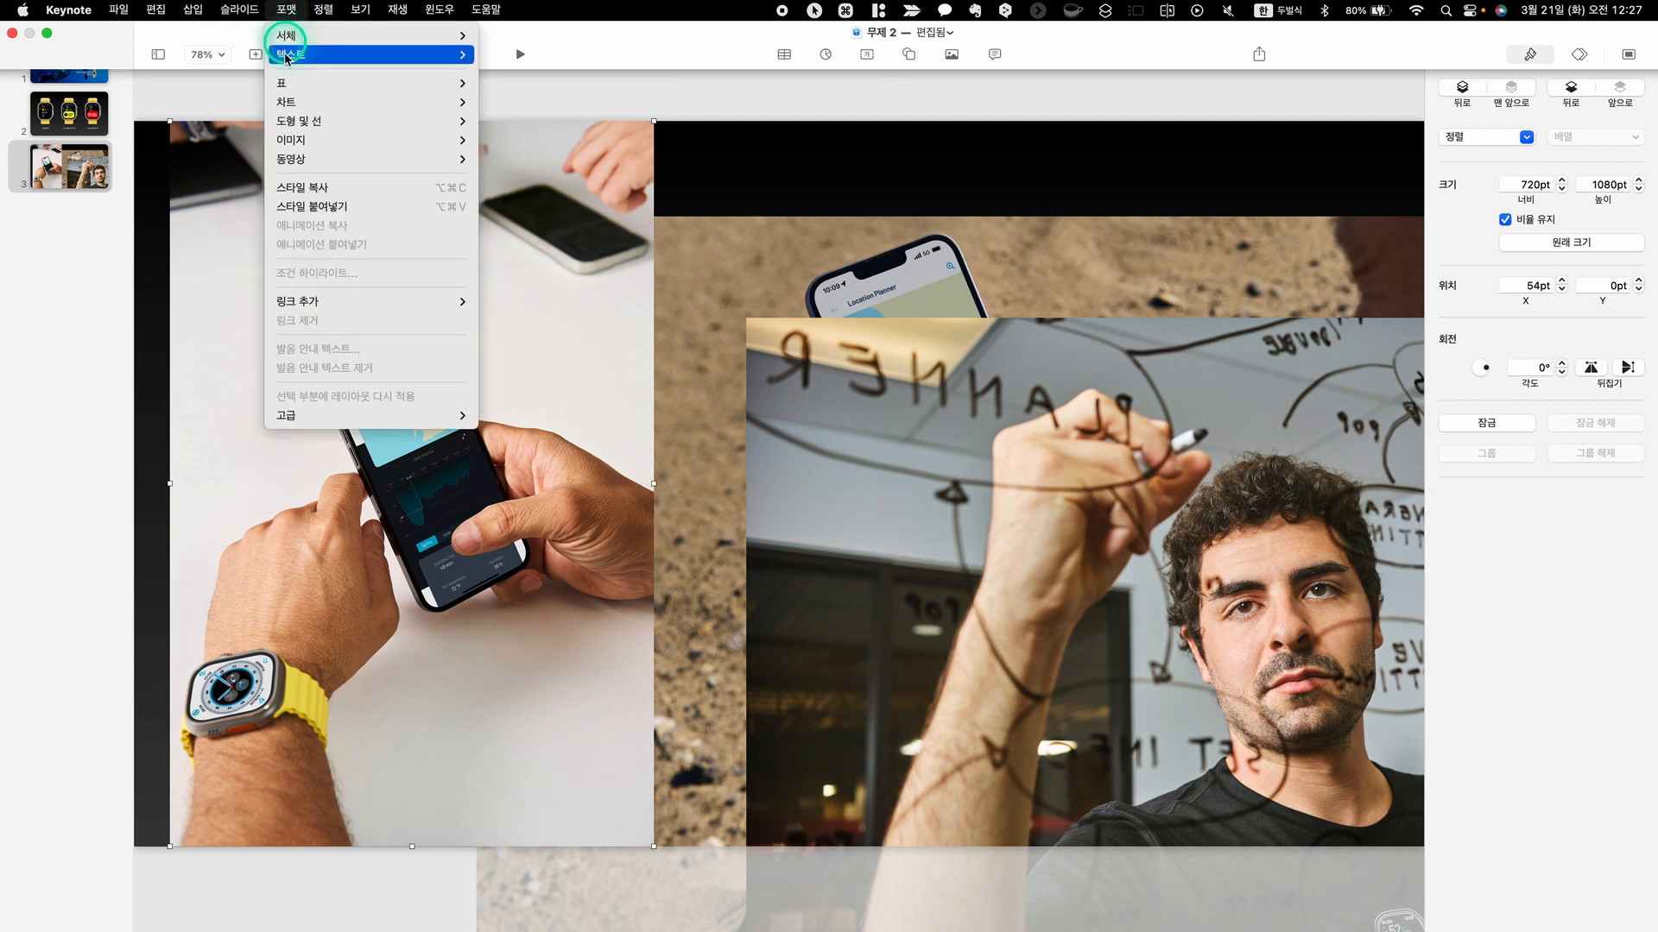
mouse_move(294, 143)
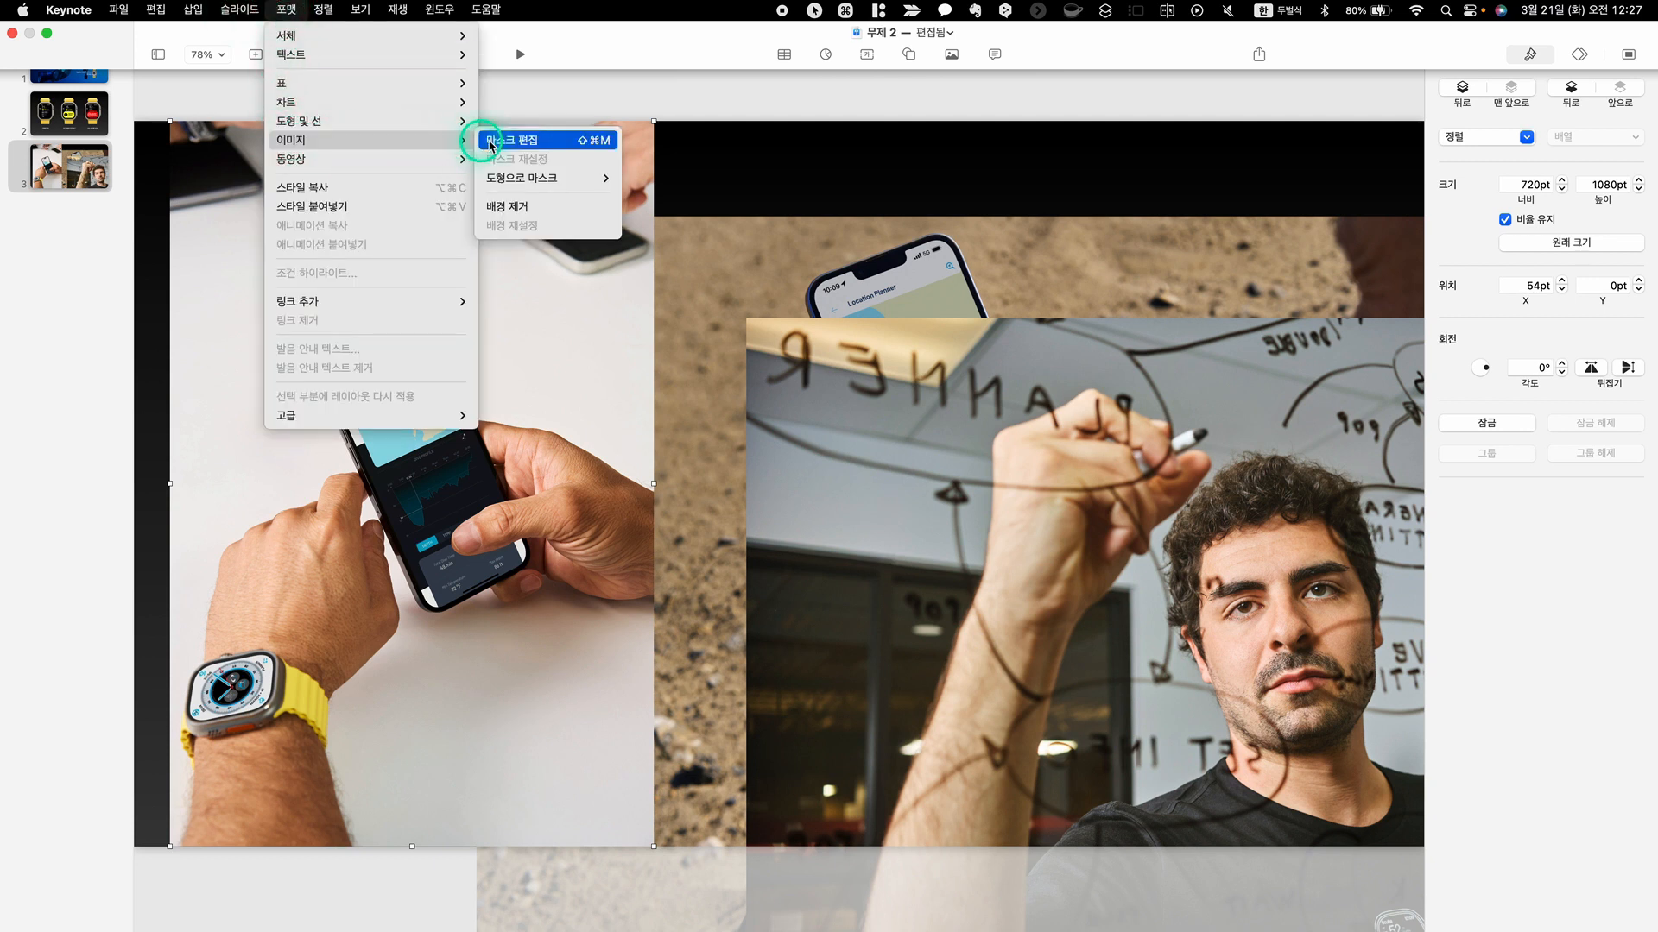
click(529, 142)
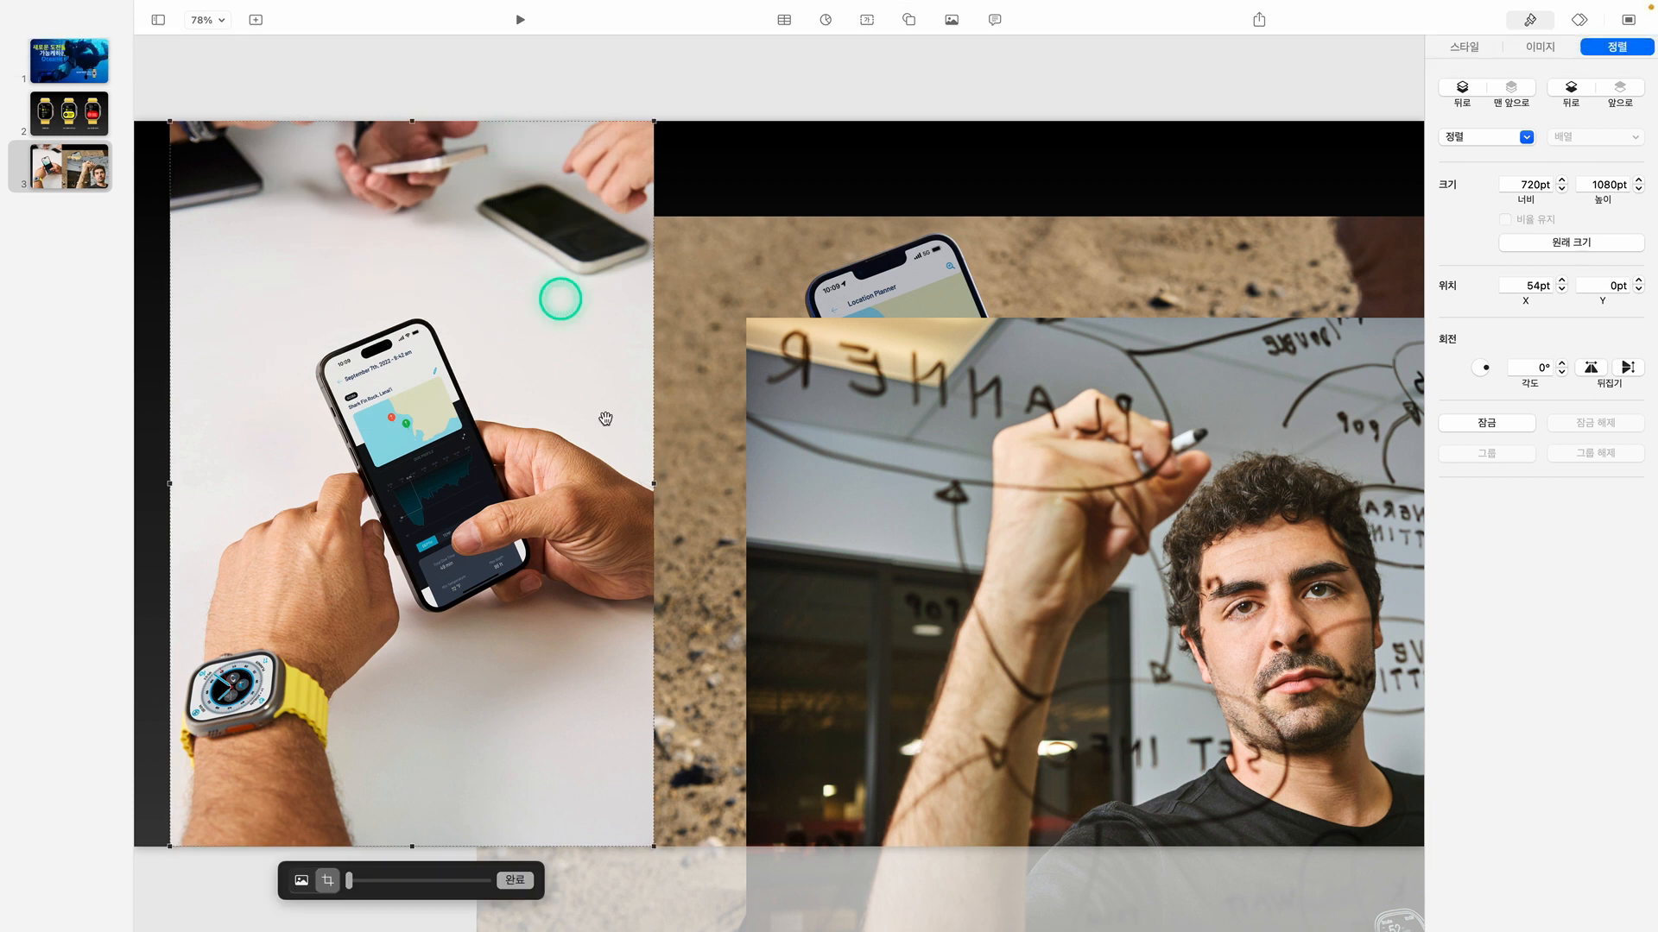
drag(654, 483, 592, 482)
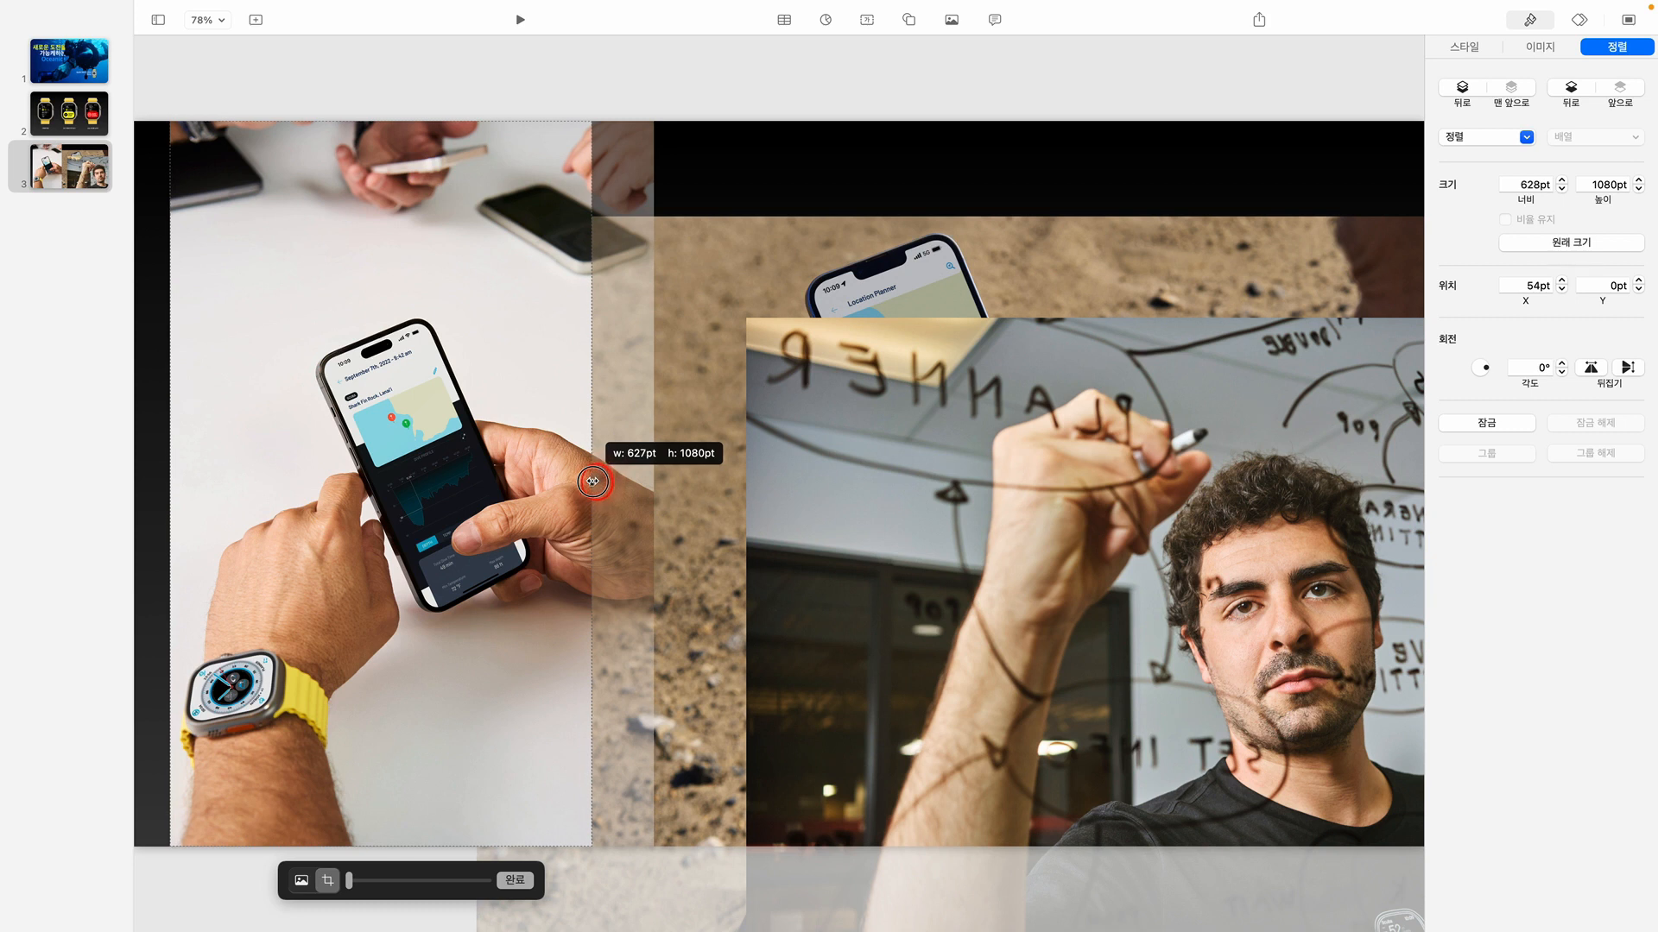
drag(592, 481, 601, 481)
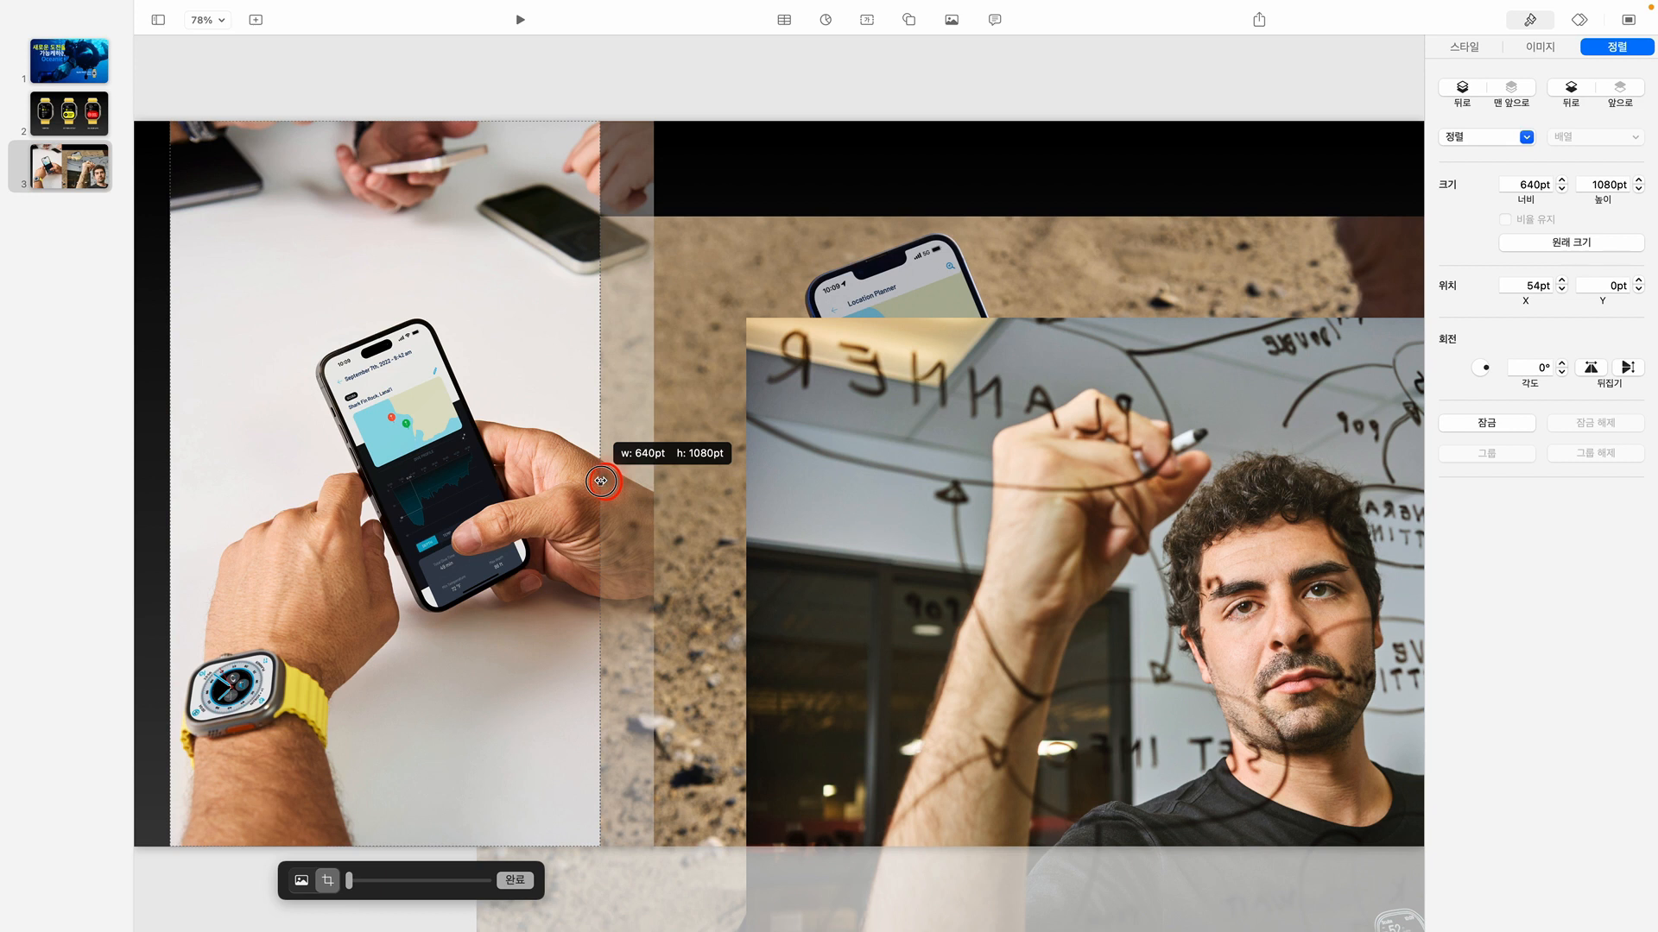
drag(601, 481, 601, 481)
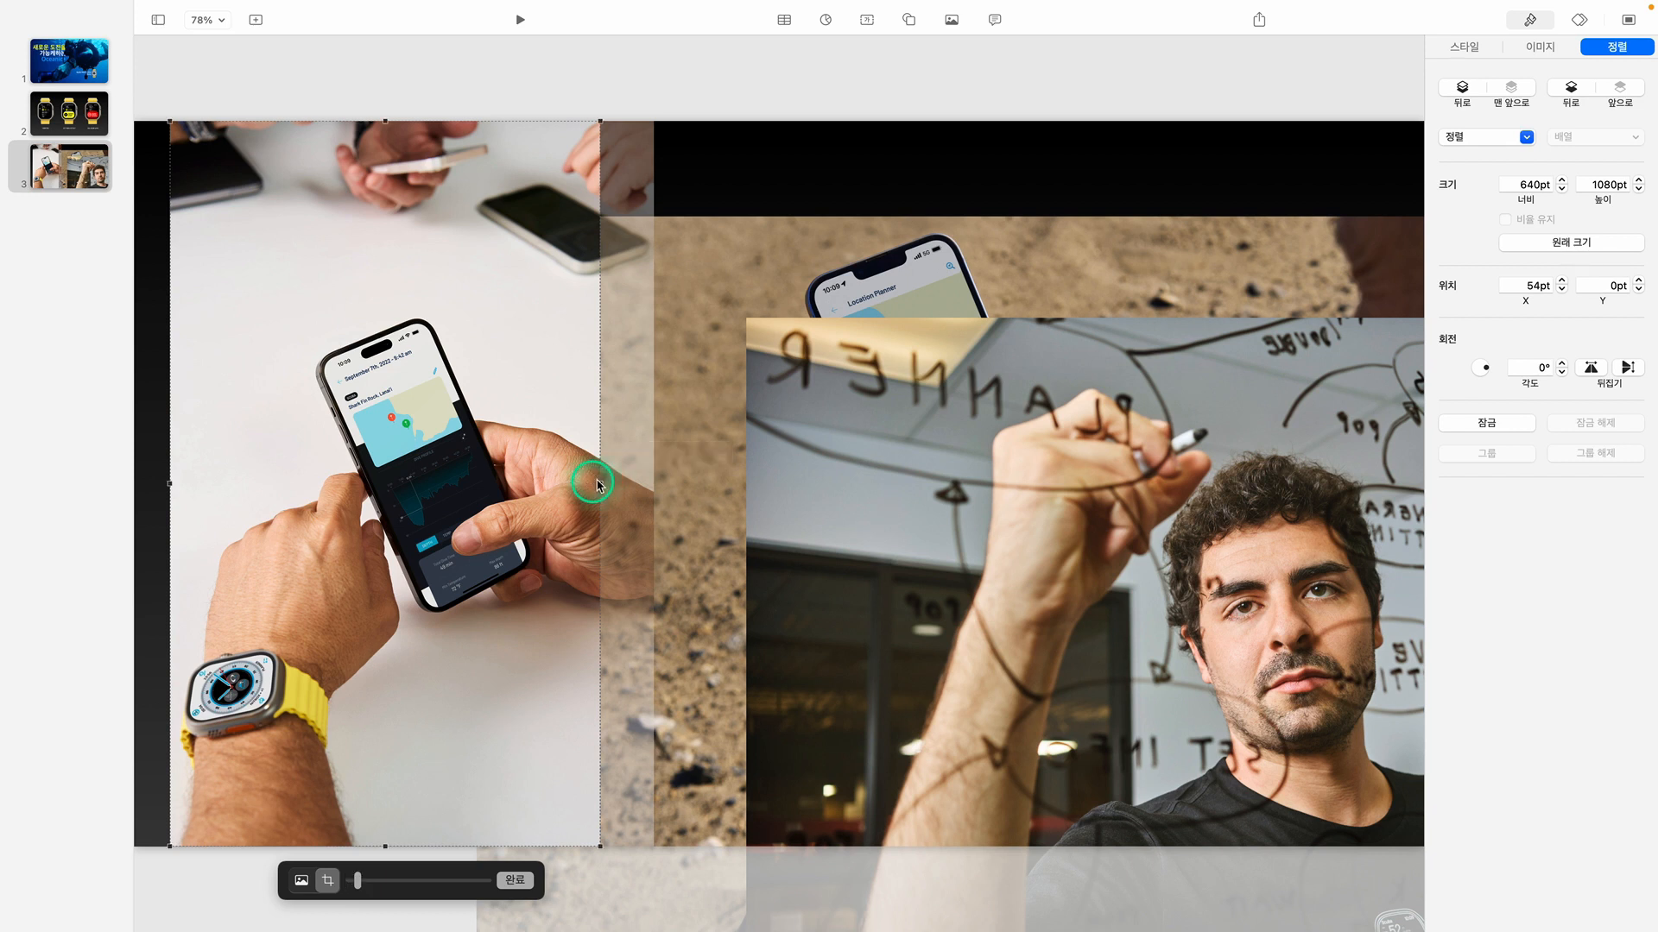
click(722, 80)
drag(565, 252, 530, 252)
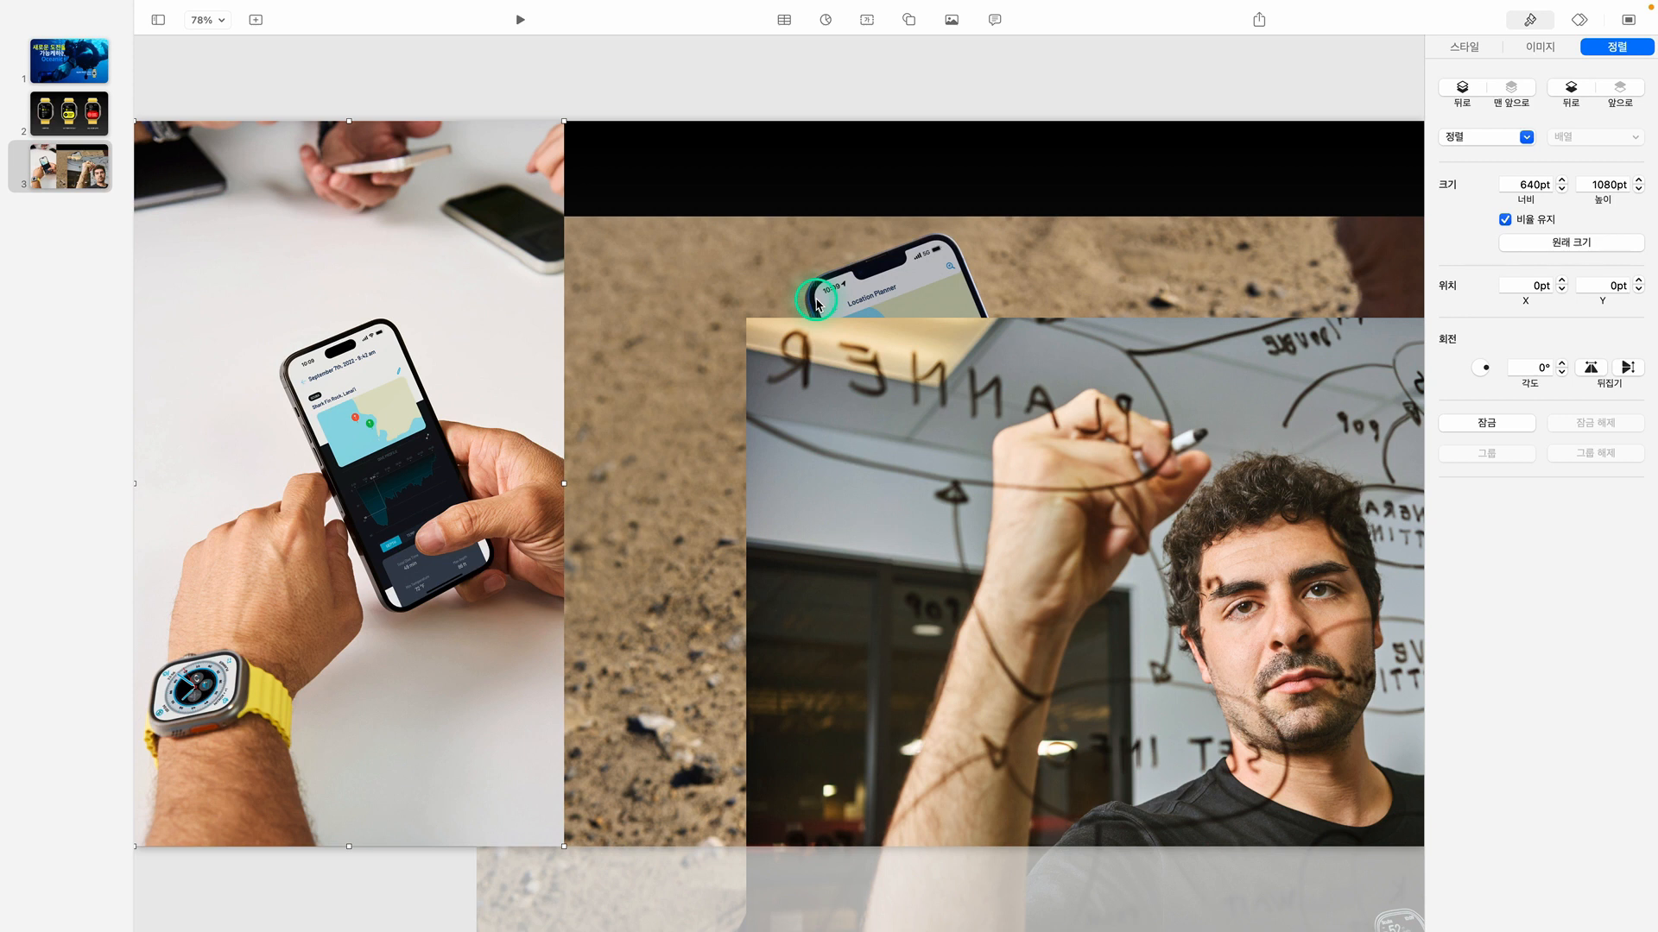
Move the image of the man writing on glass up to the slide's top edge, at X 268 pt
drag(1152, 475, 721, 278)
right_click(721, 278)
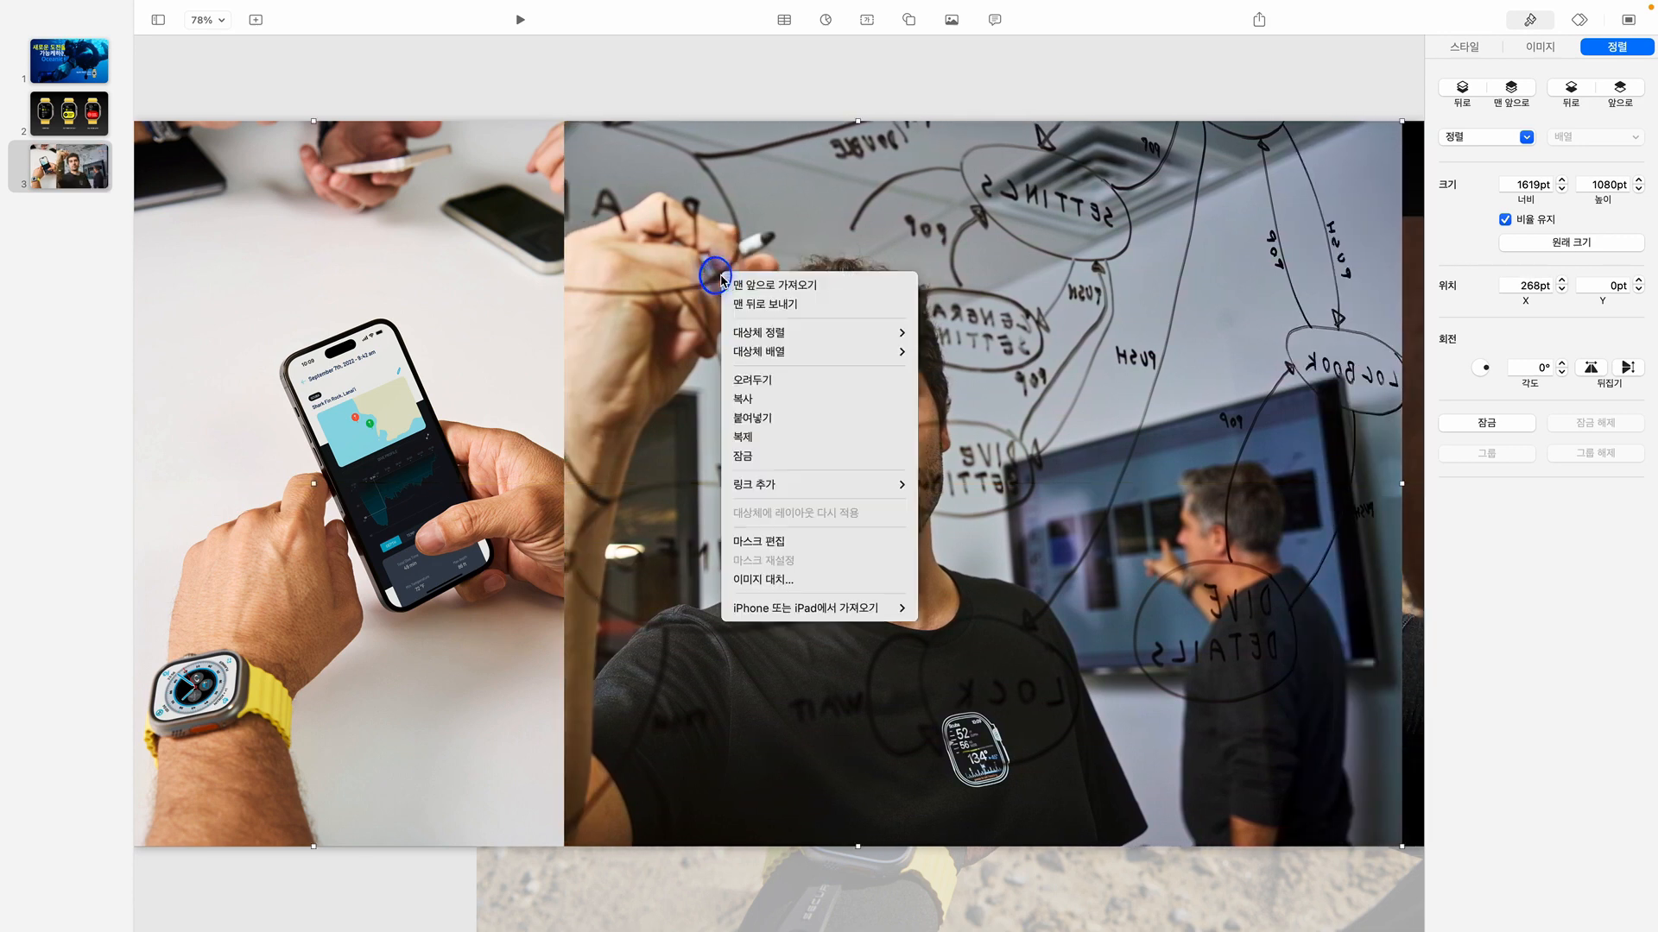
click(736, 220)
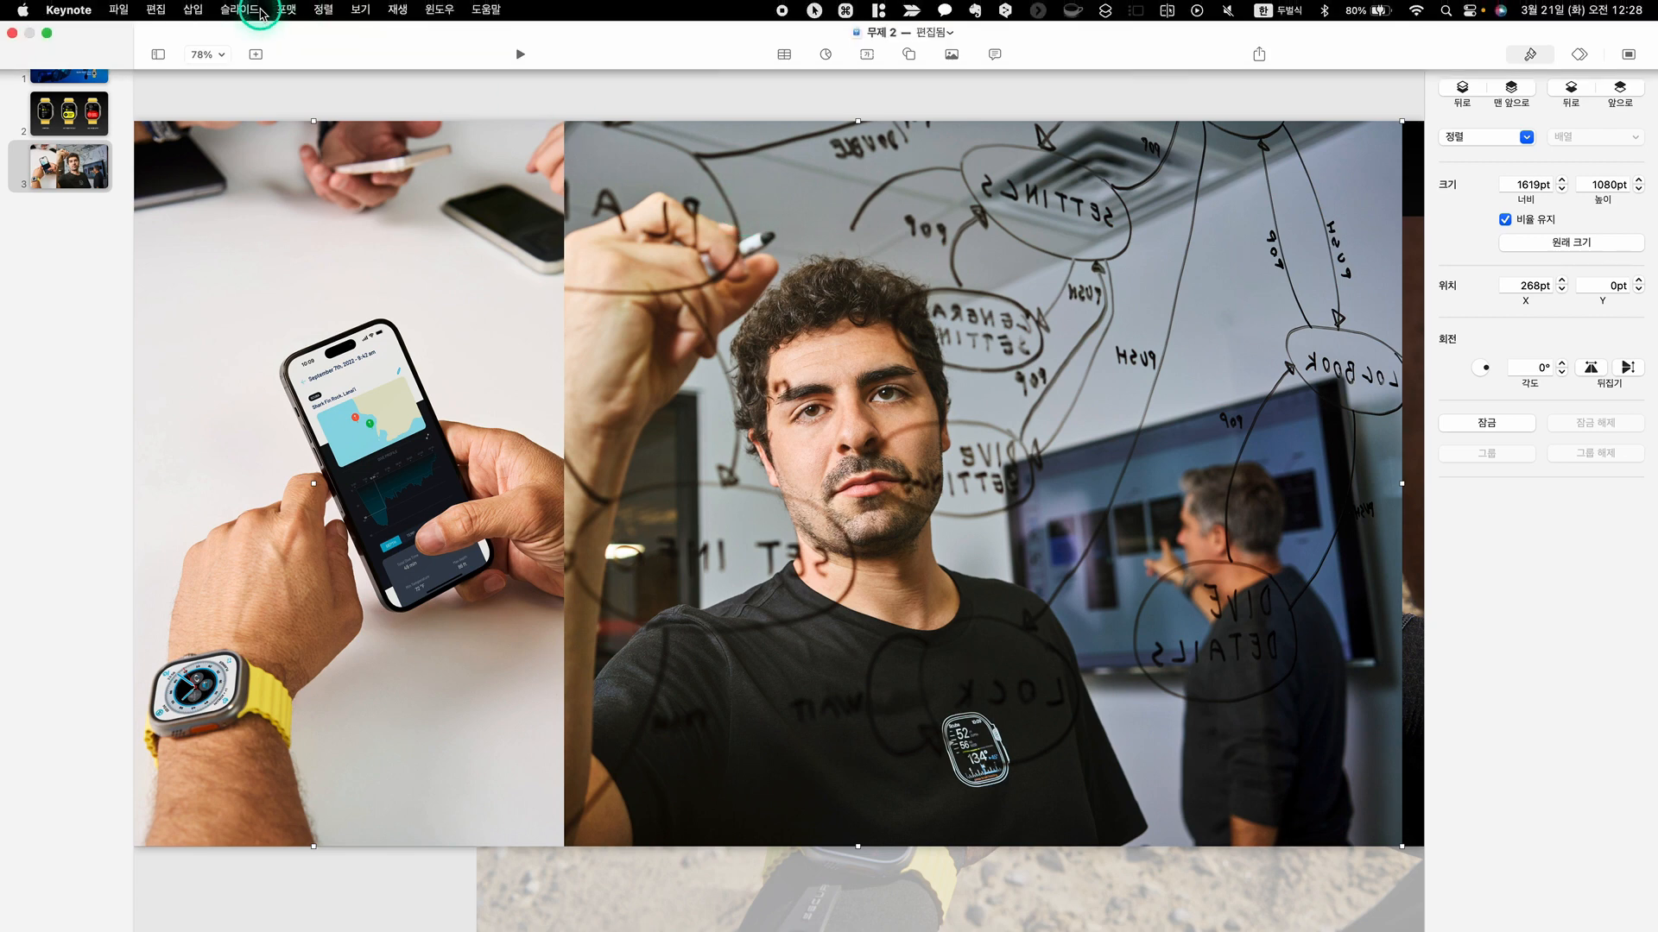
Mask the glass-writing image to 640 pt wide around the man in front and move it close to the phone-in-hands image
click(281, 13)
mouse_move(311, 139)
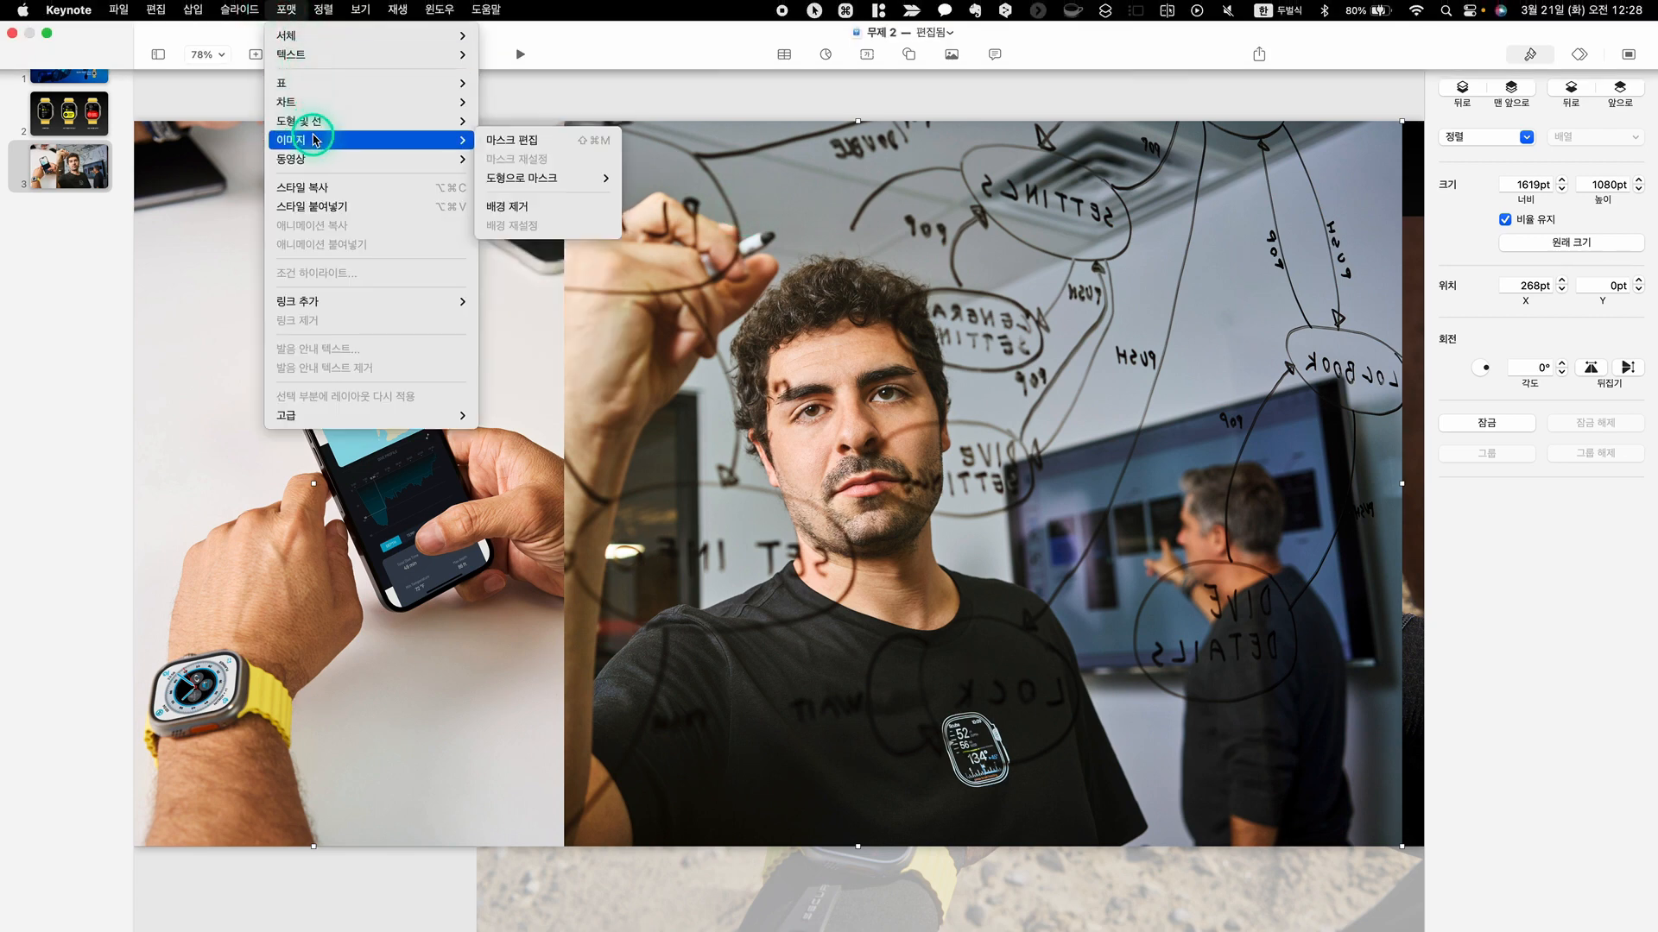
click(516, 140)
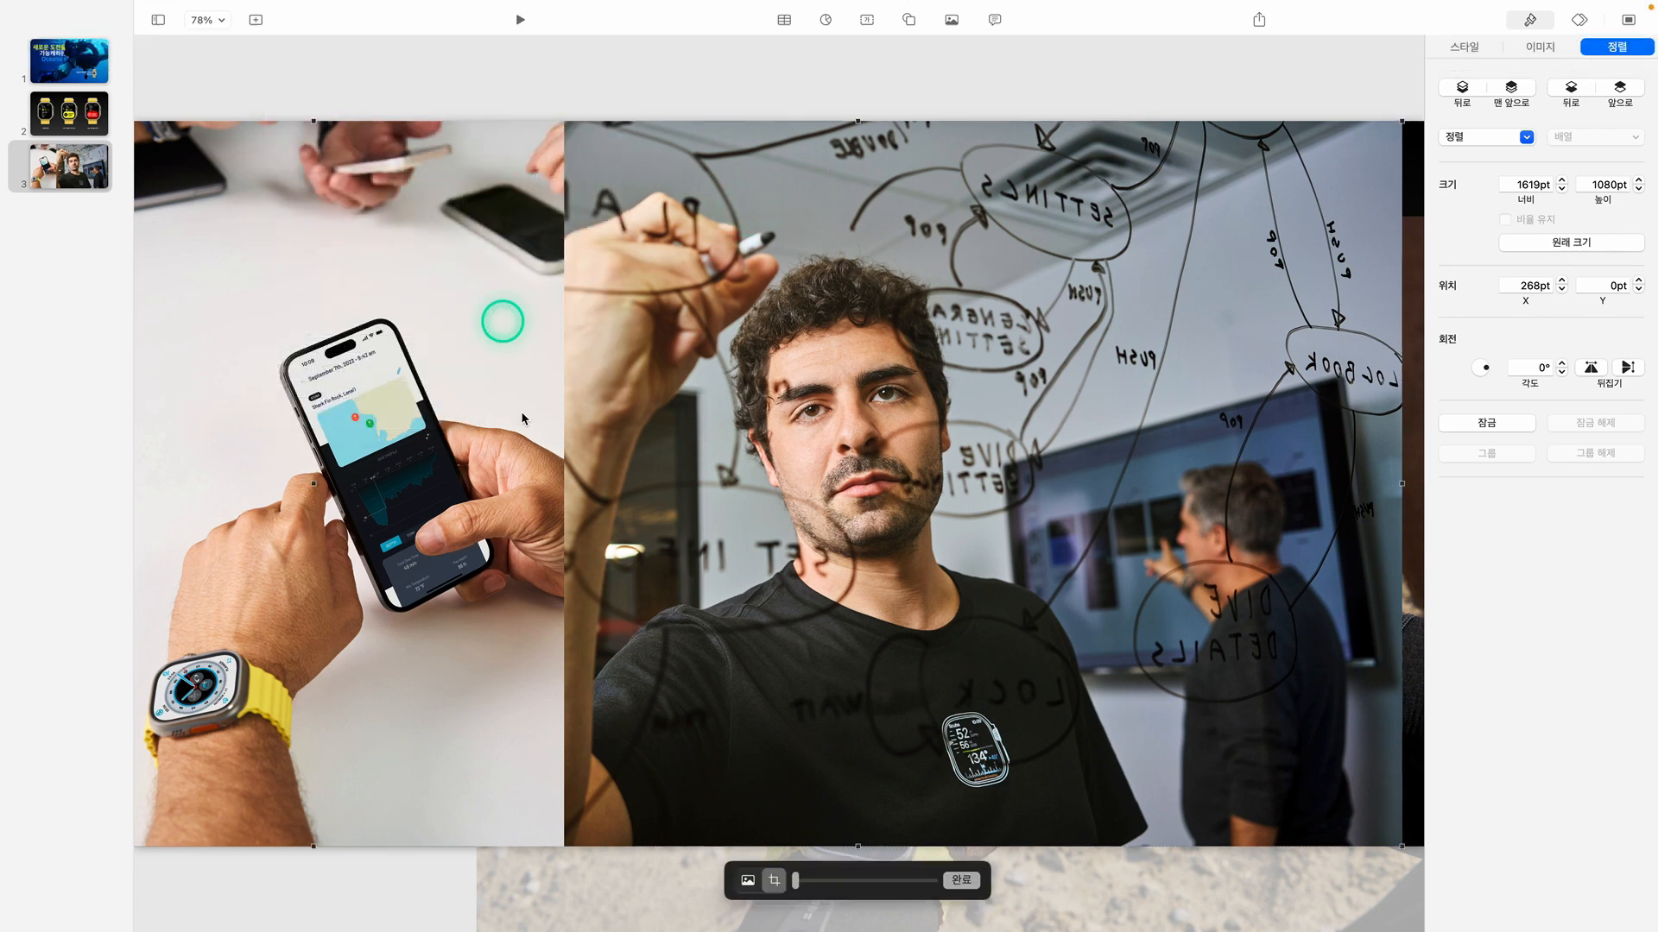
drag(312, 482, 610, 484)
drag(1403, 484, 1040, 475)
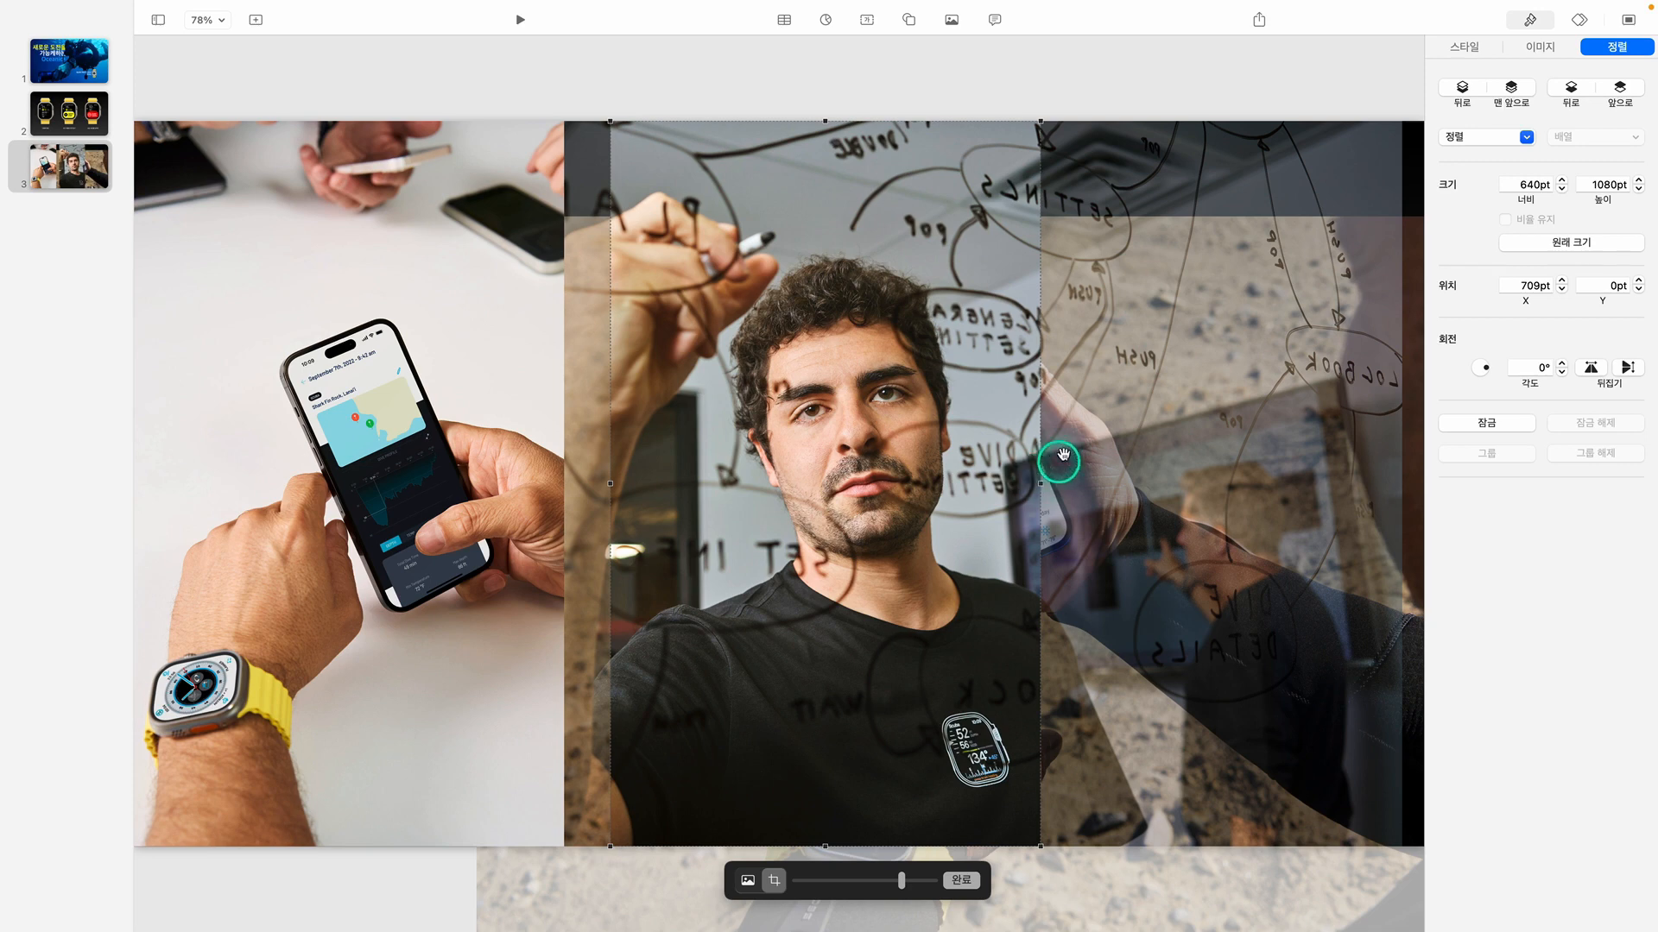
click(985, 82)
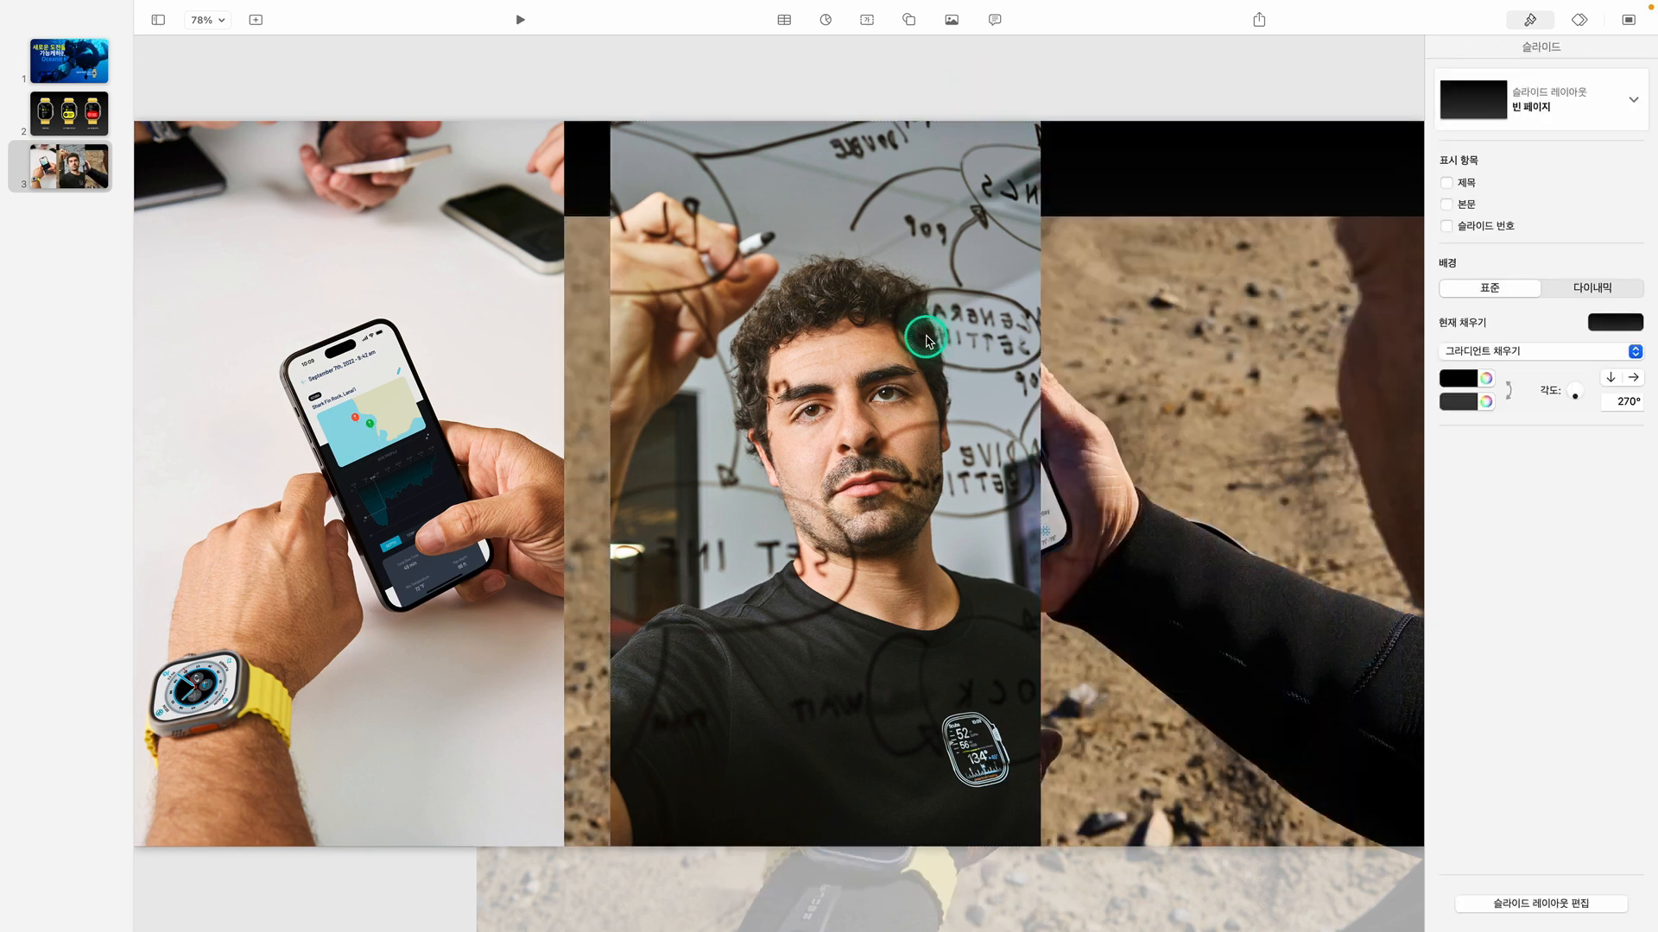
drag(922, 341, 883, 339)
Align the sandy-ground image with the slide's top edge, bring it to the front and shift it left to X 286 pt
drag(1112, 426, 1116, 330)
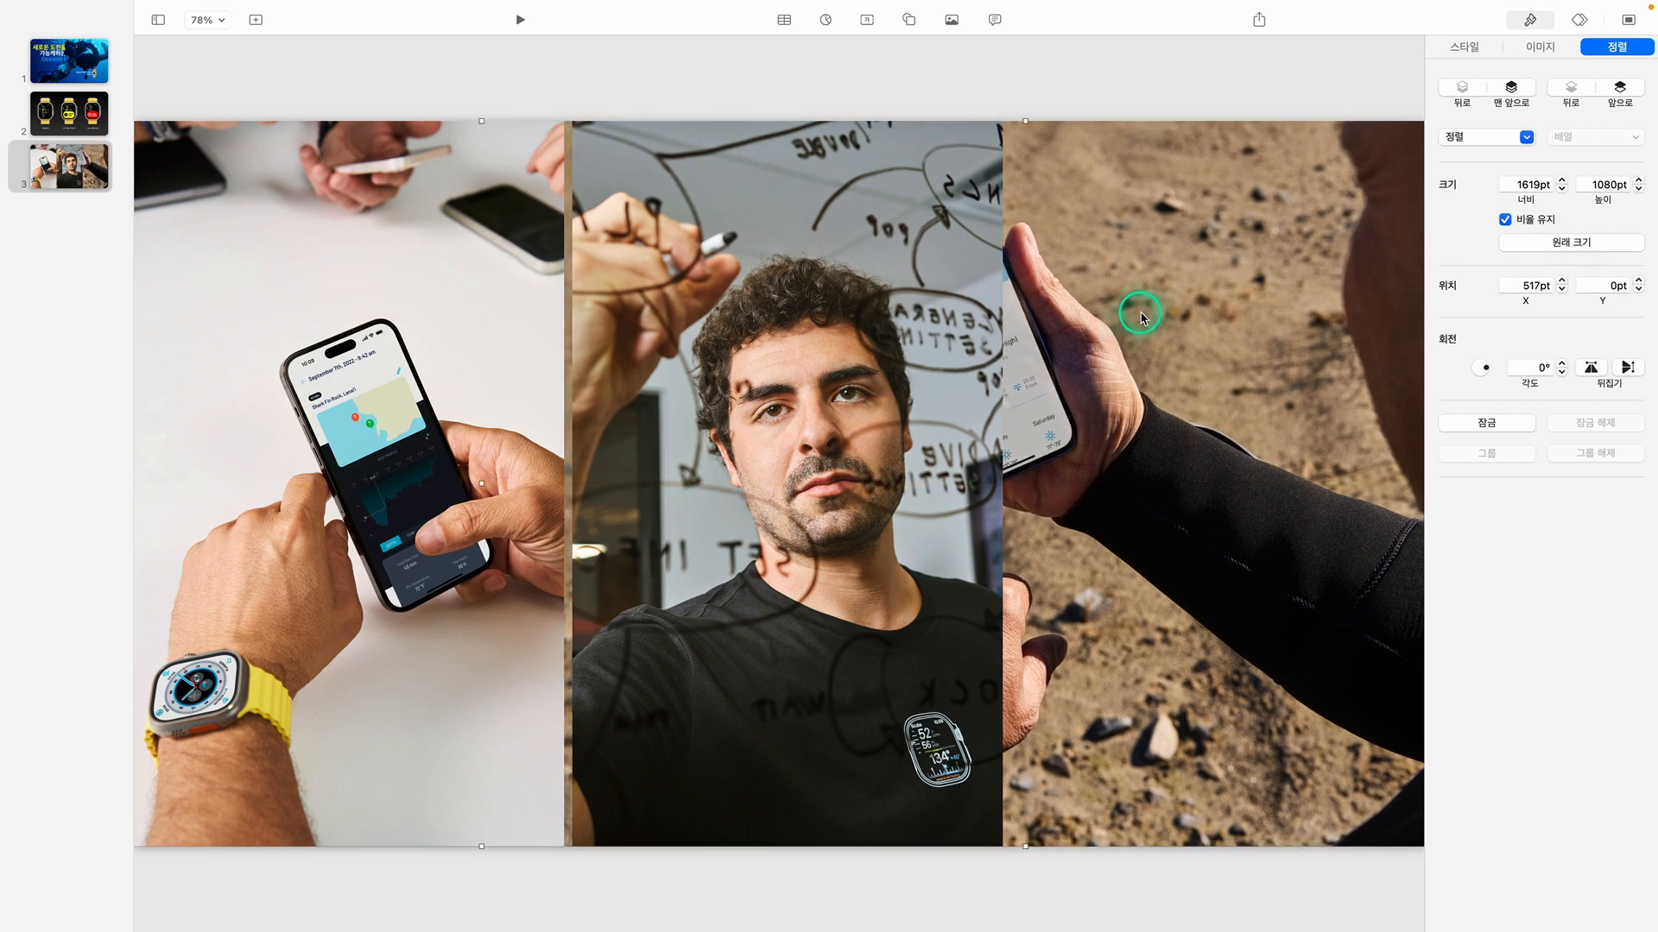
right_click(1142, 316)
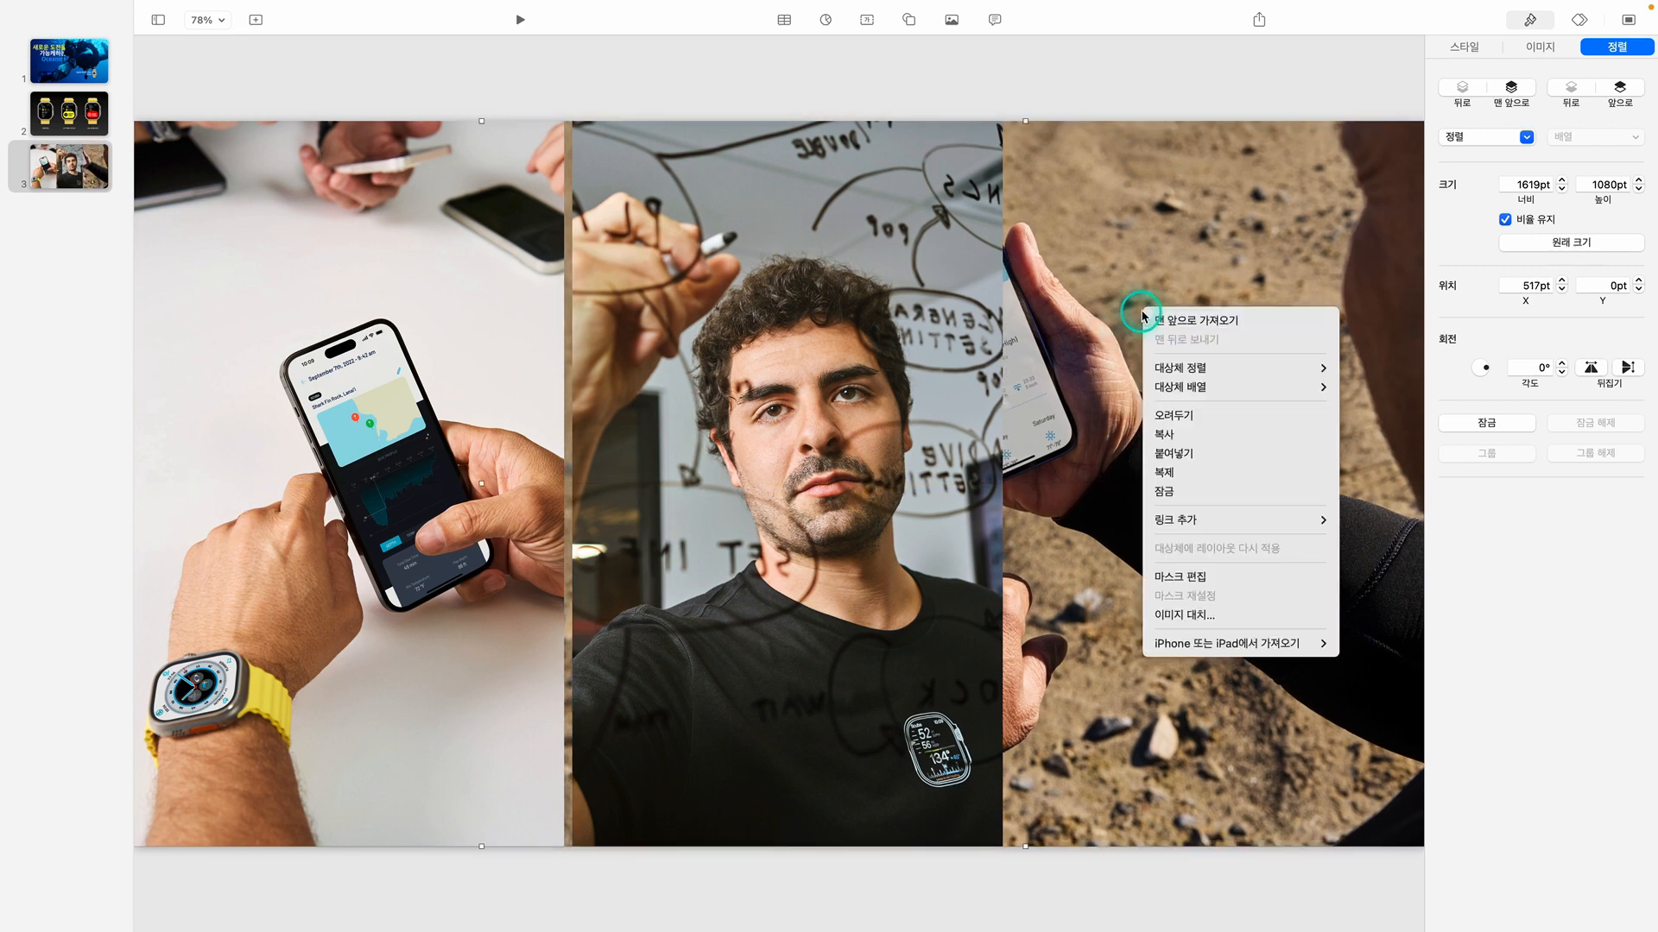
click(1156, 319)
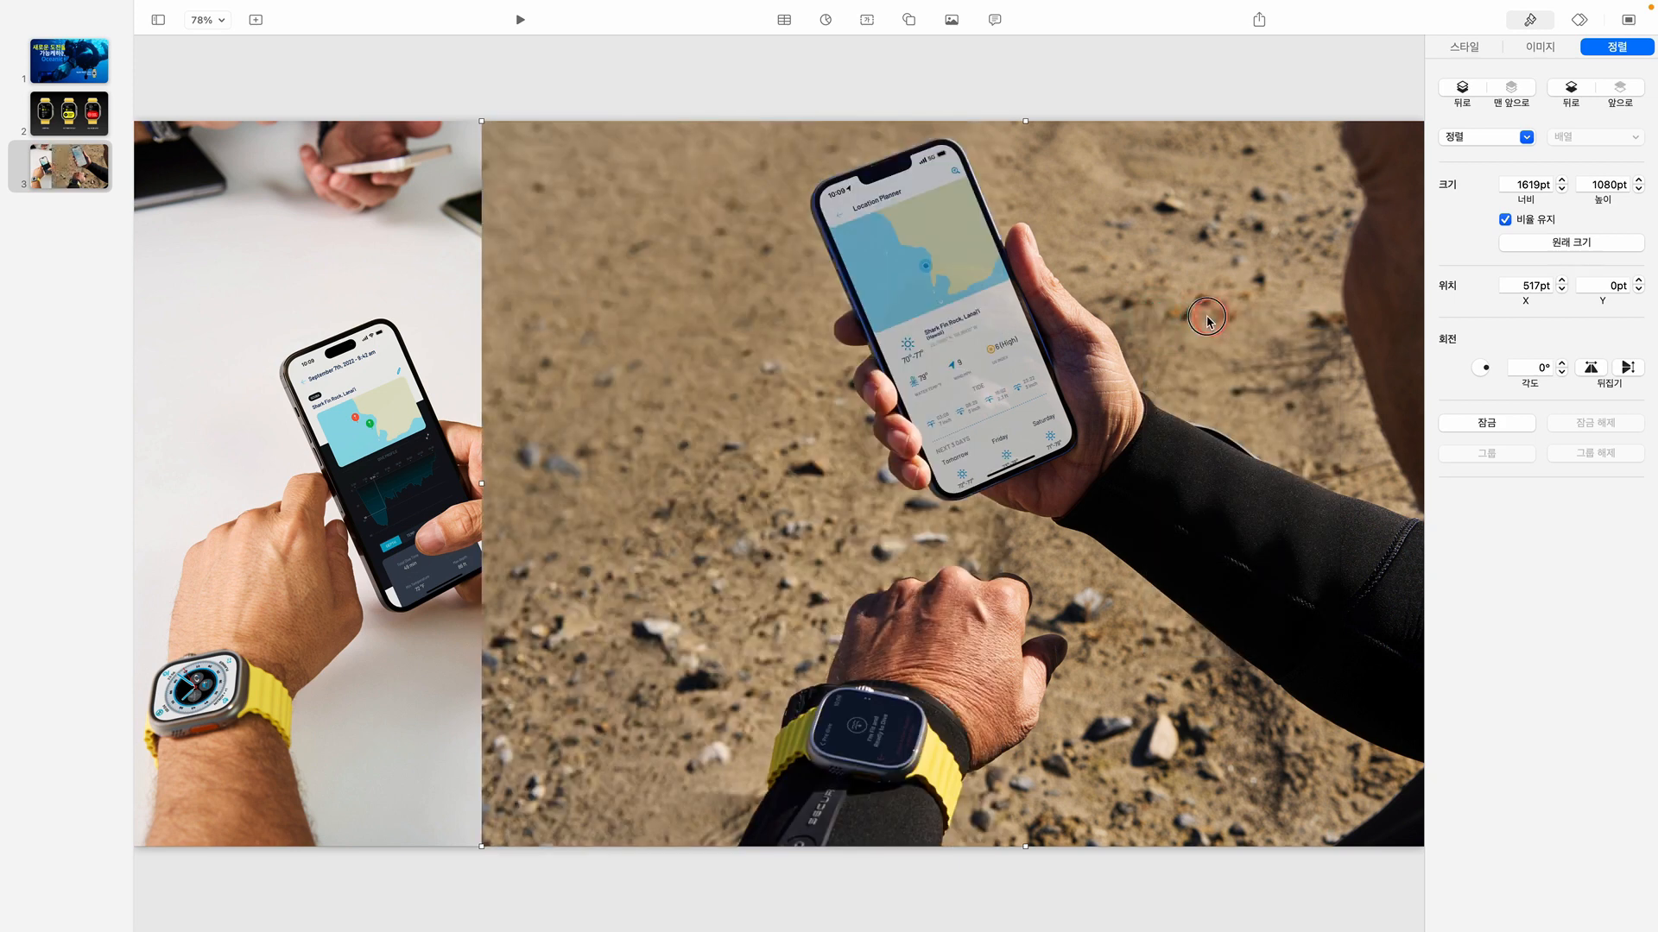
drag(1207, 318, 1061, 322)
Mask the sandy-ground image to 640 pt wide around the phone and watch, and move it to the slide's right side
click(240, 10)
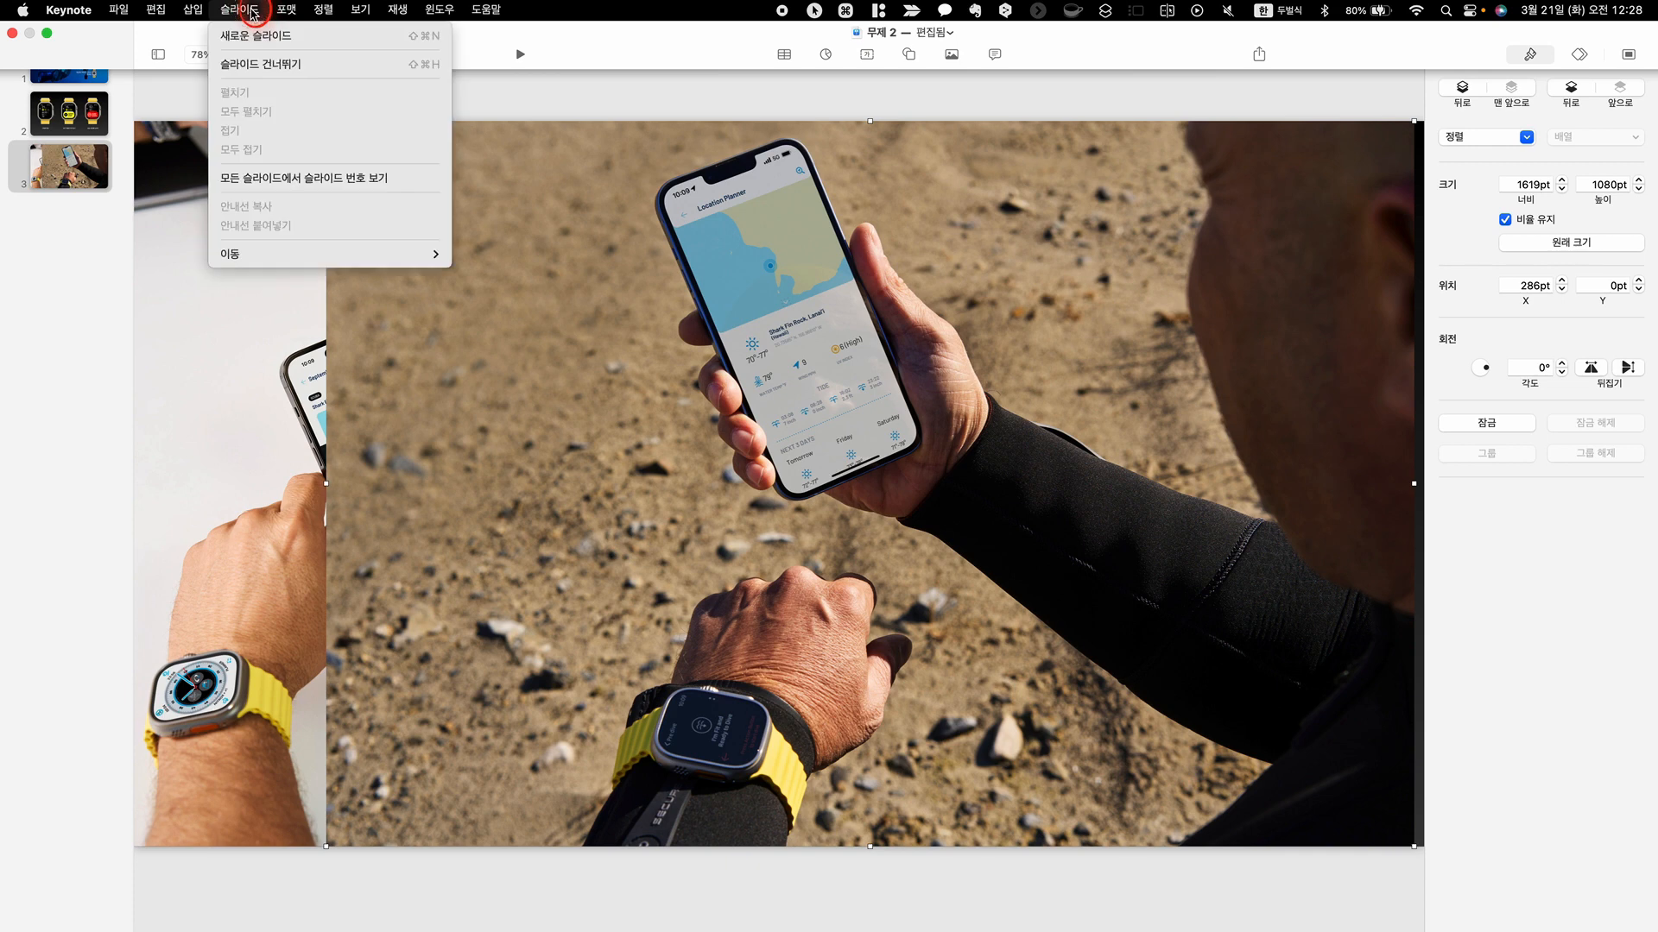
click(287, 10)
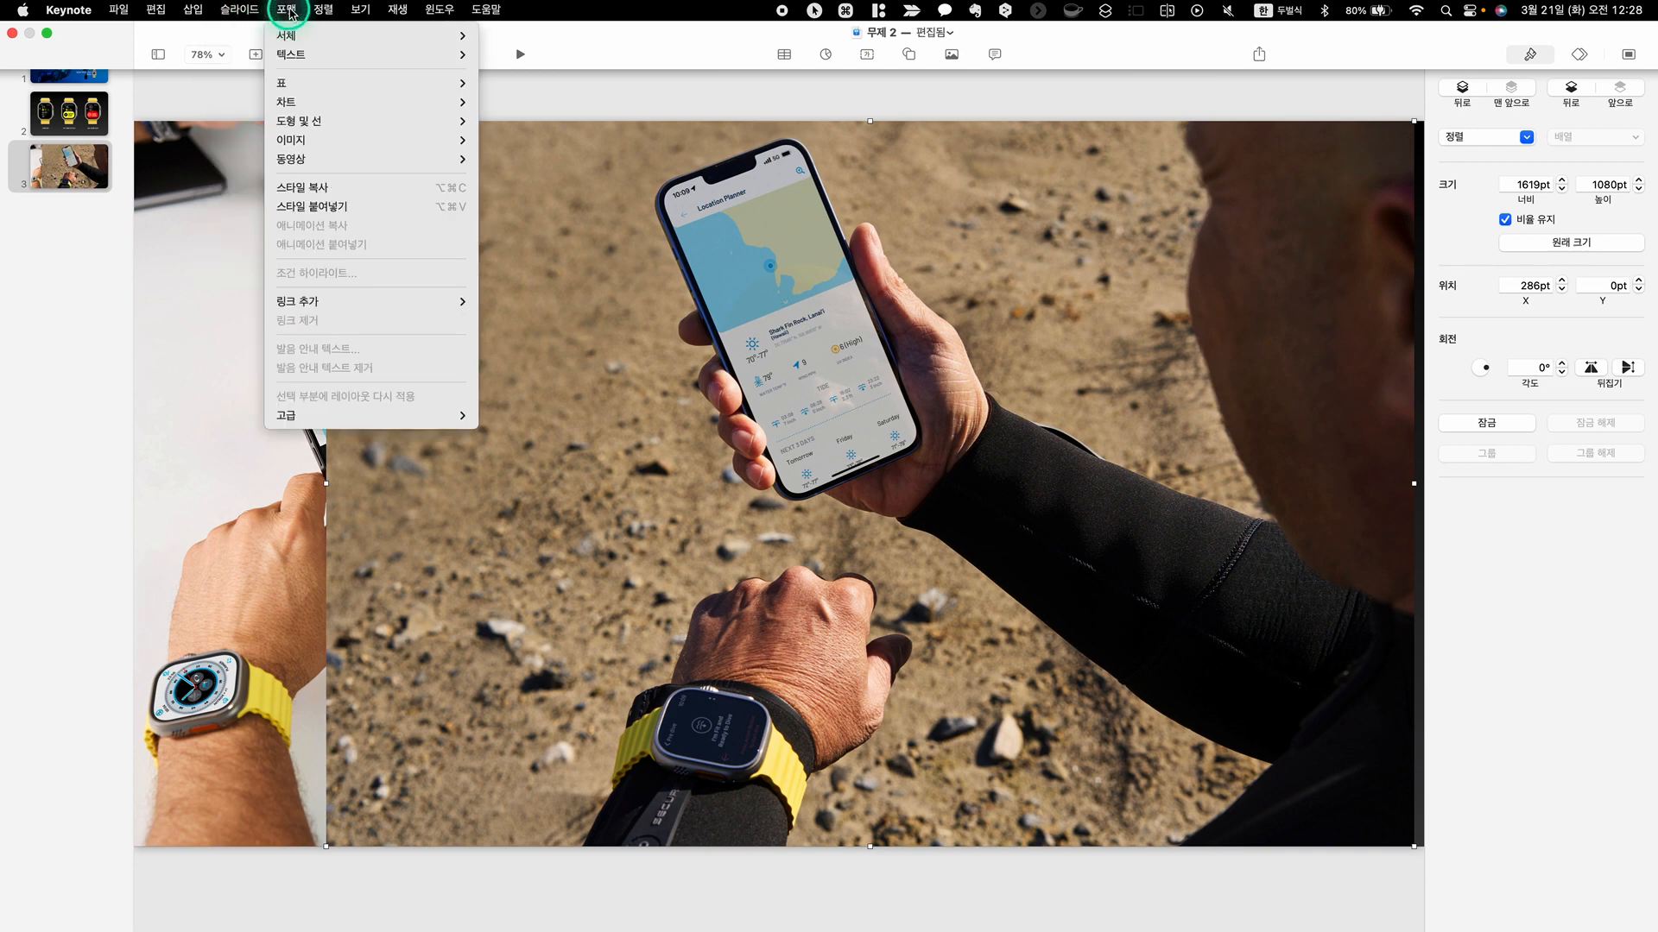
click(293, 140)
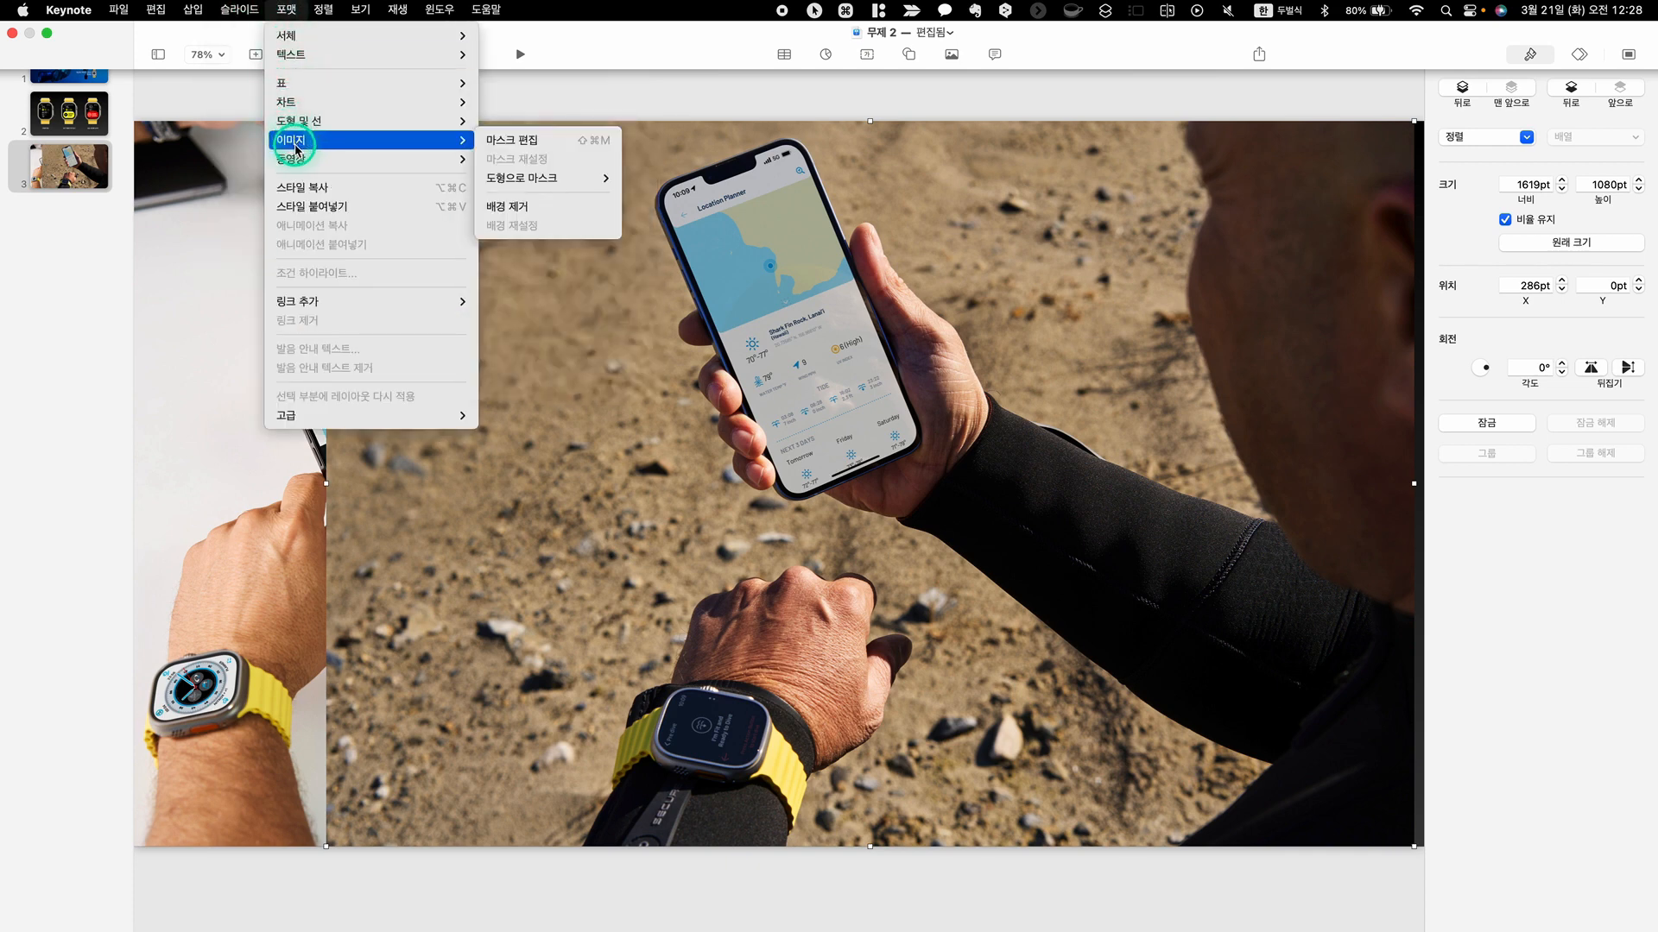
click(505, 140)
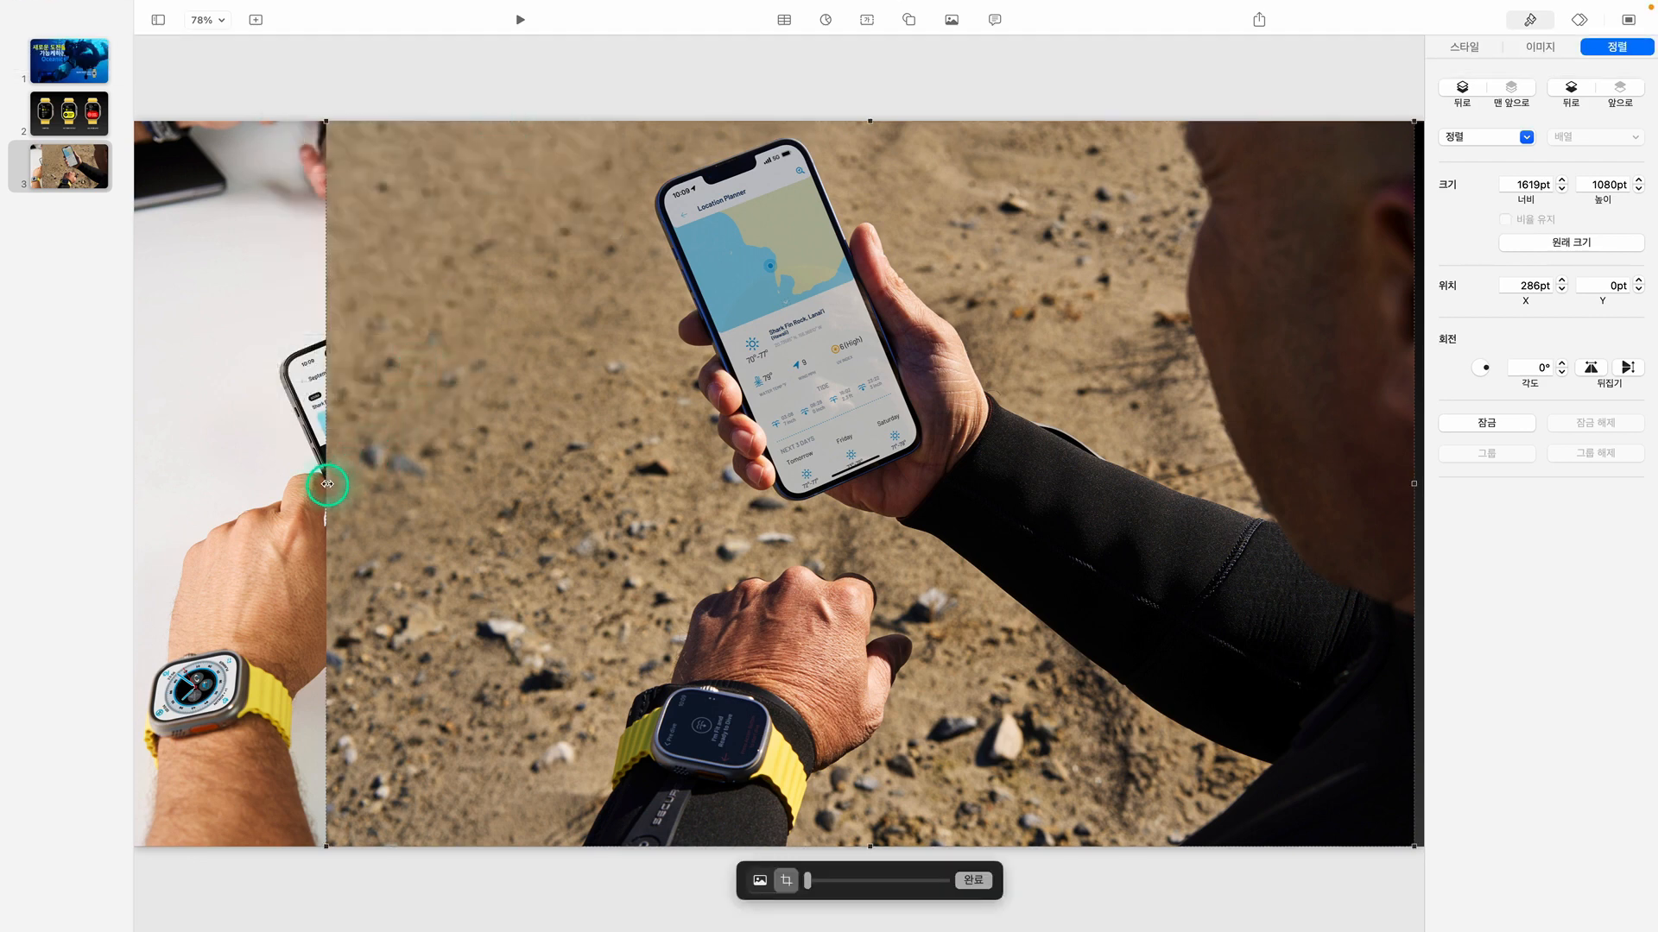
drag(328, 484, 620, 495)
mouse_move(941, 7)
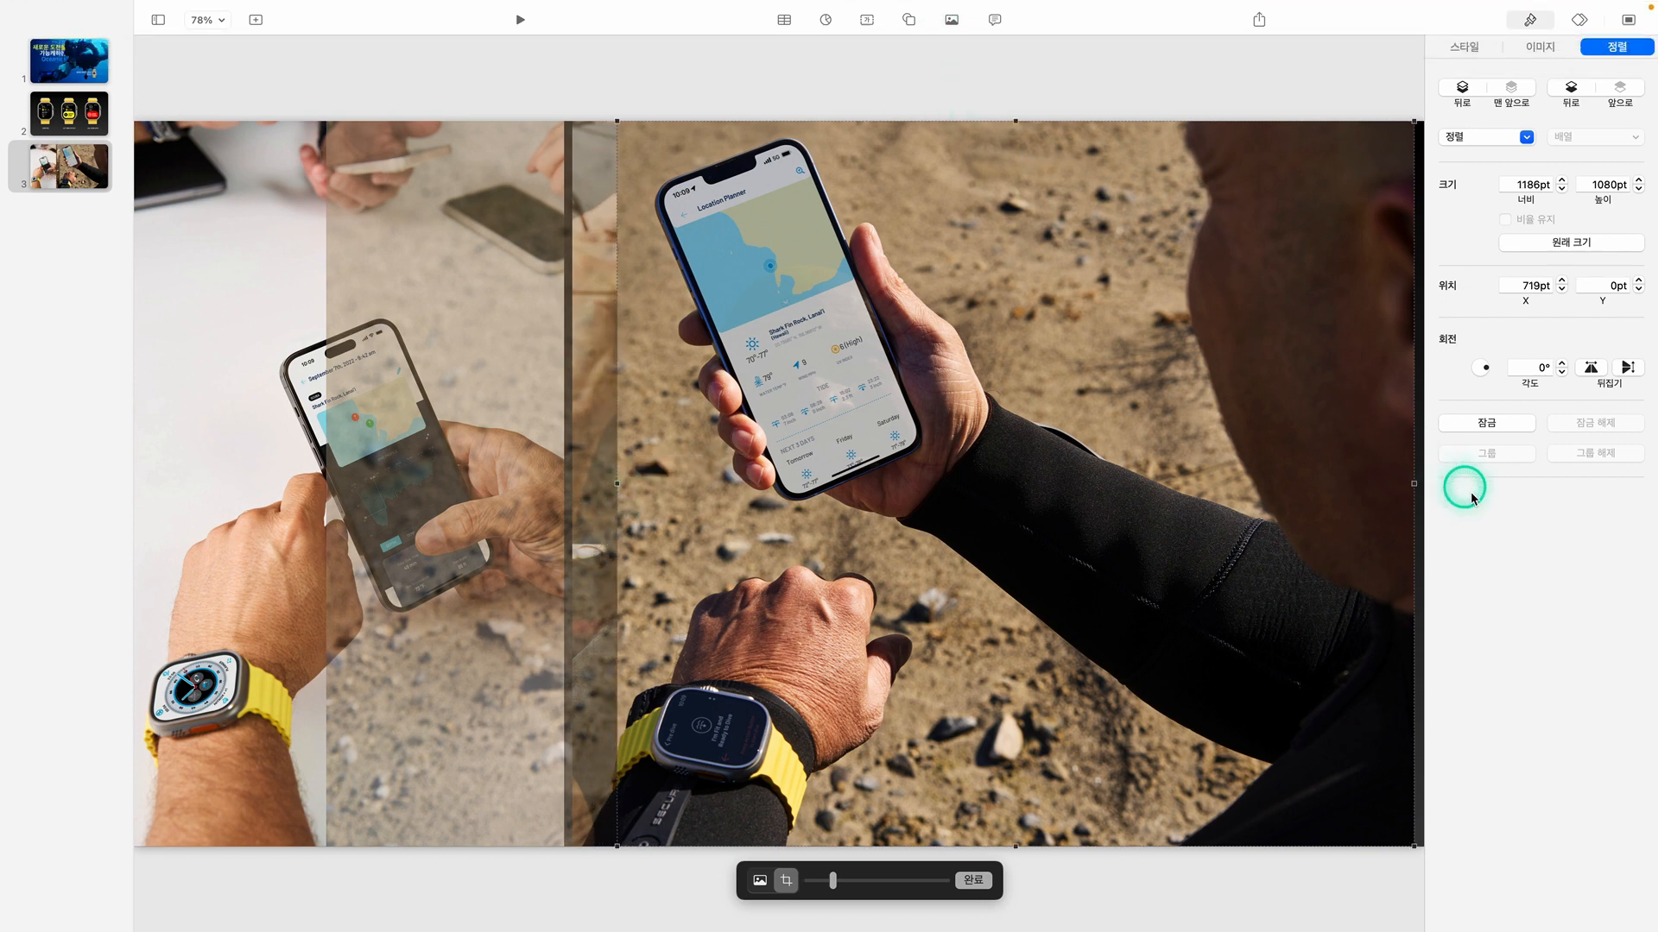
drag(1413, 484, 1047, 478)
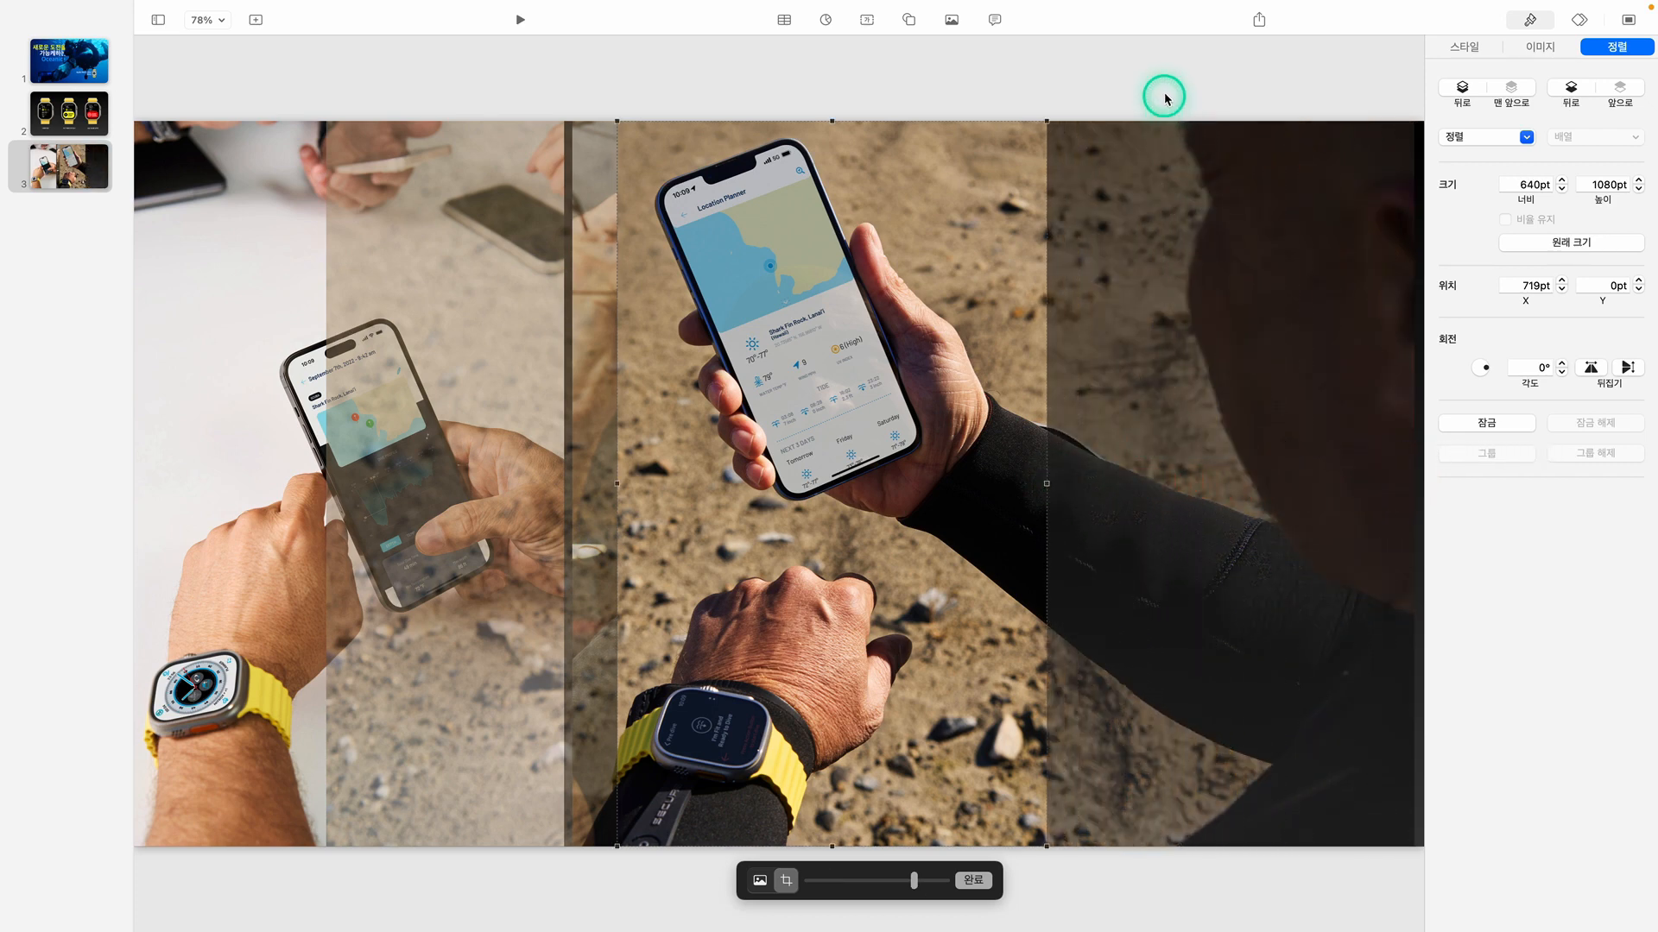
click(1164, 97)
drag(907, 470, 1288, 471)
Zoom the slide view to 50% and close the gaps between the three images, with the middle one at X 640 pt
click(208, 53)
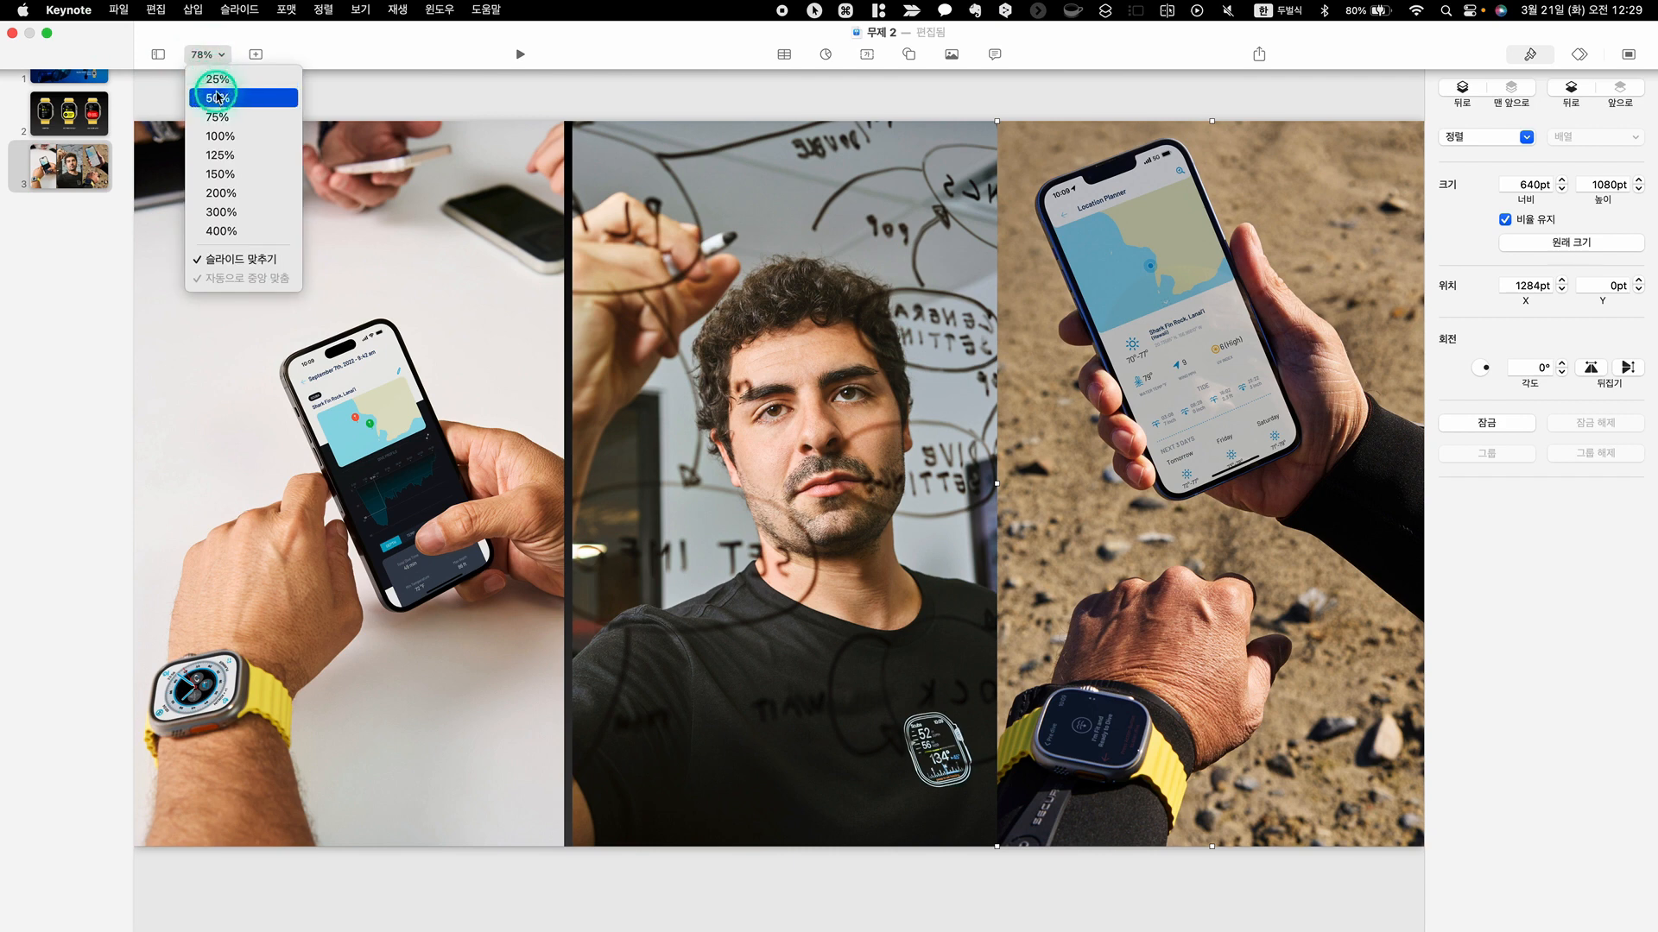
click(216, 98)
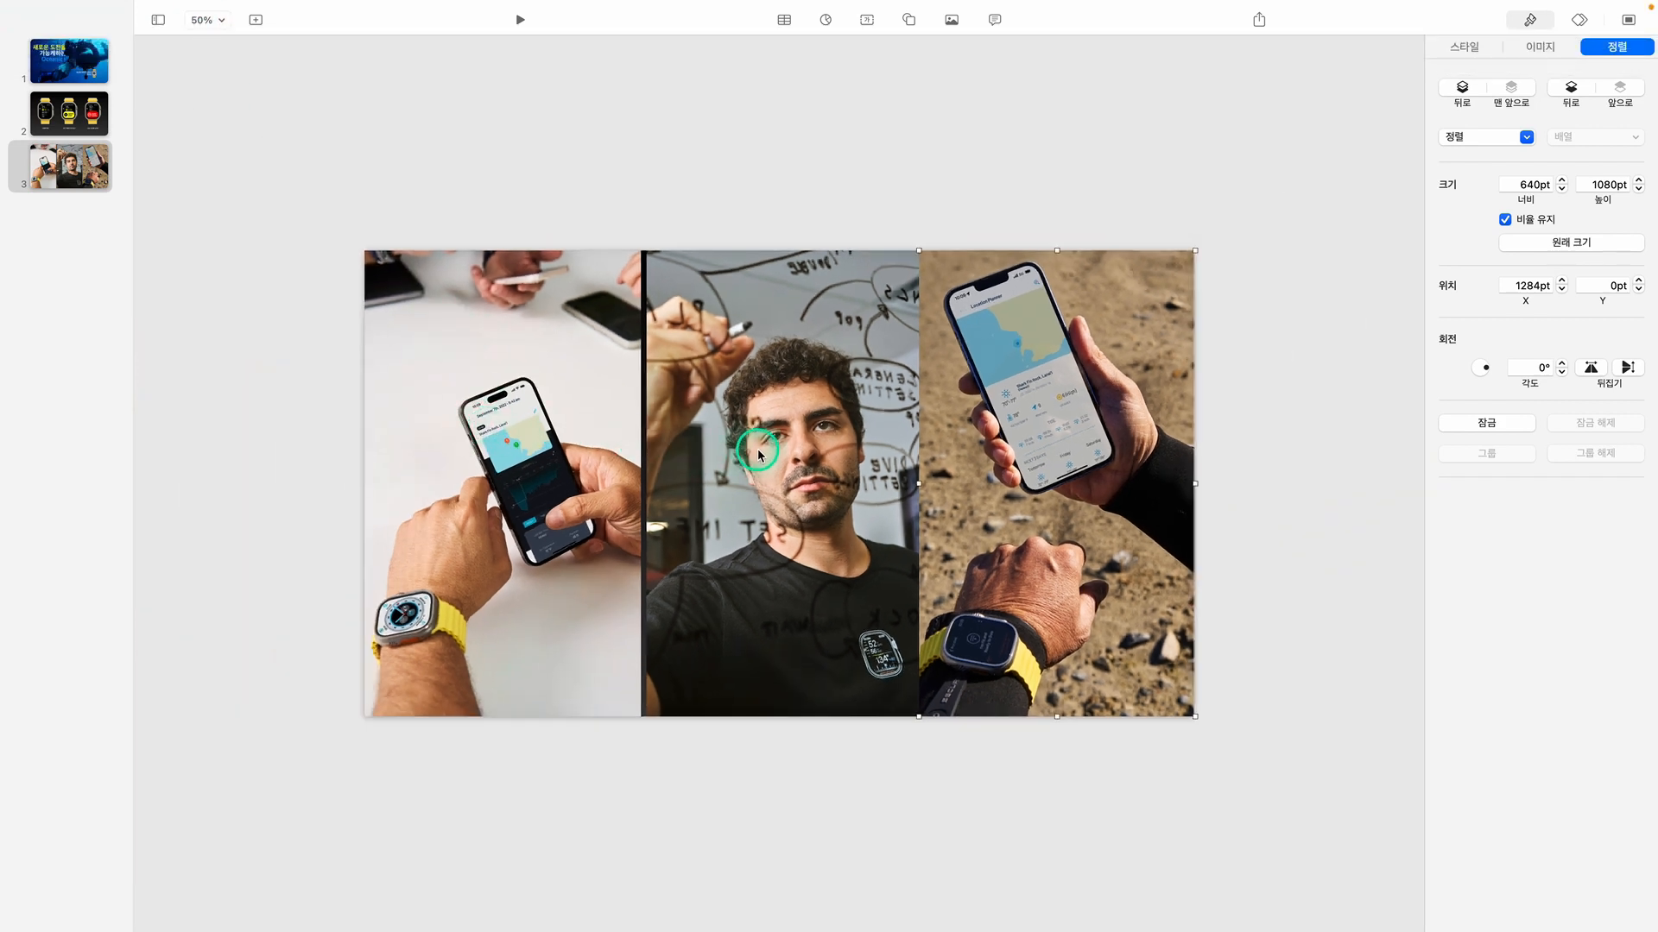
drag(759, 445, 970, 518)
drag(844, 522, 846, 523)
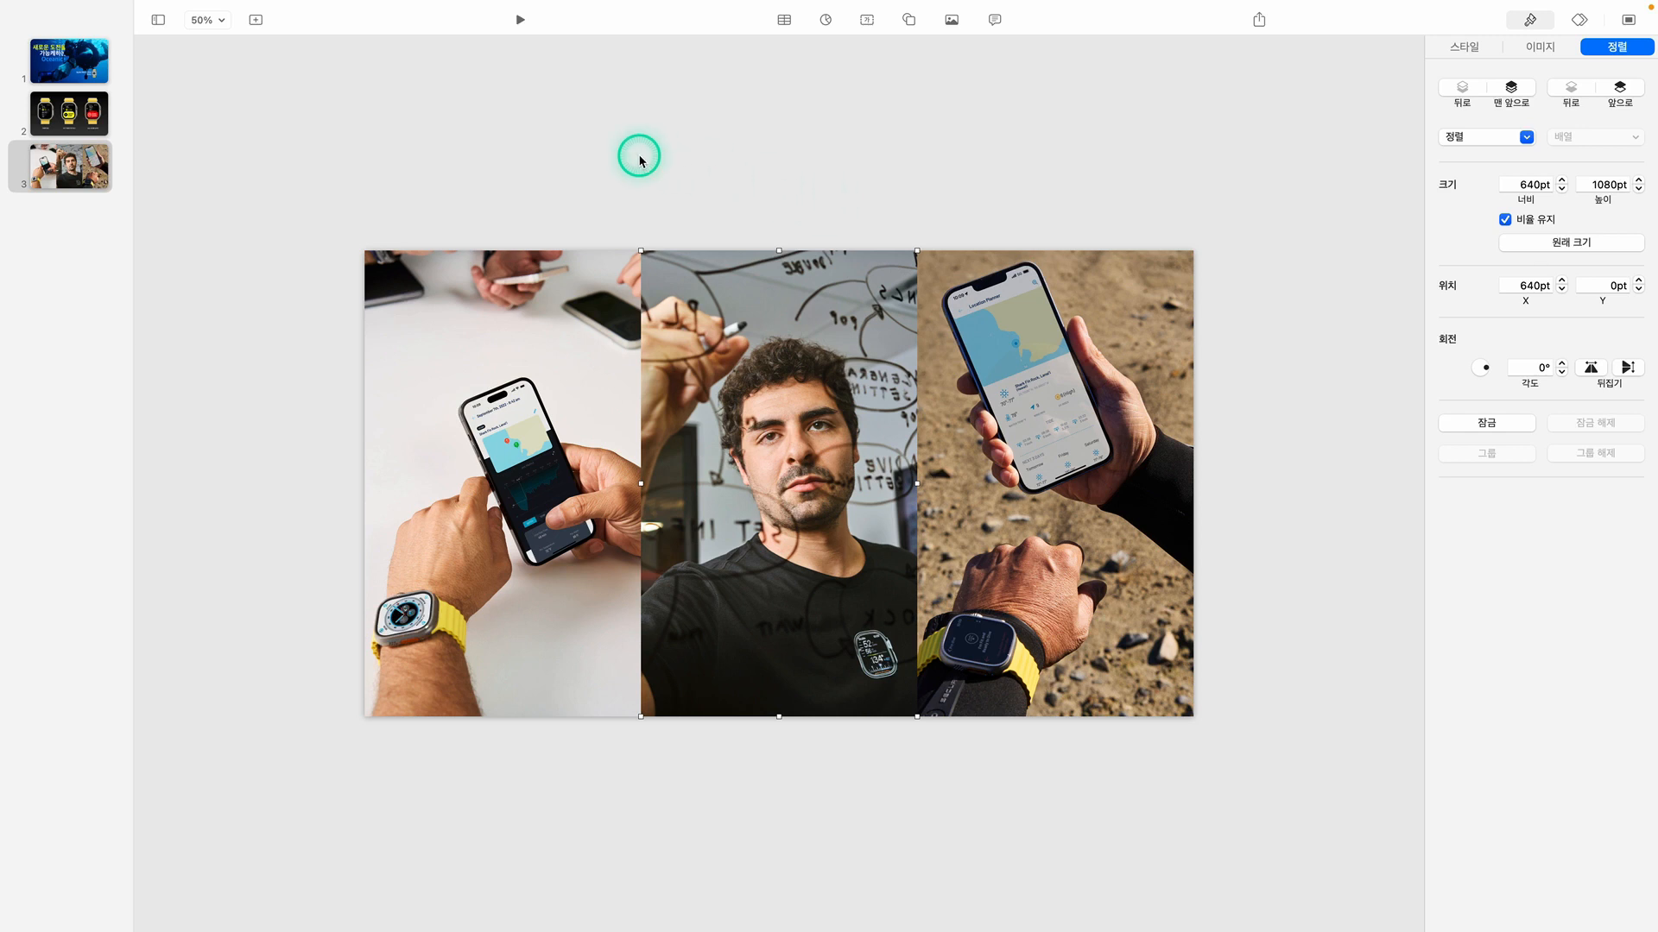
click(222, 21)
click(223, 20)
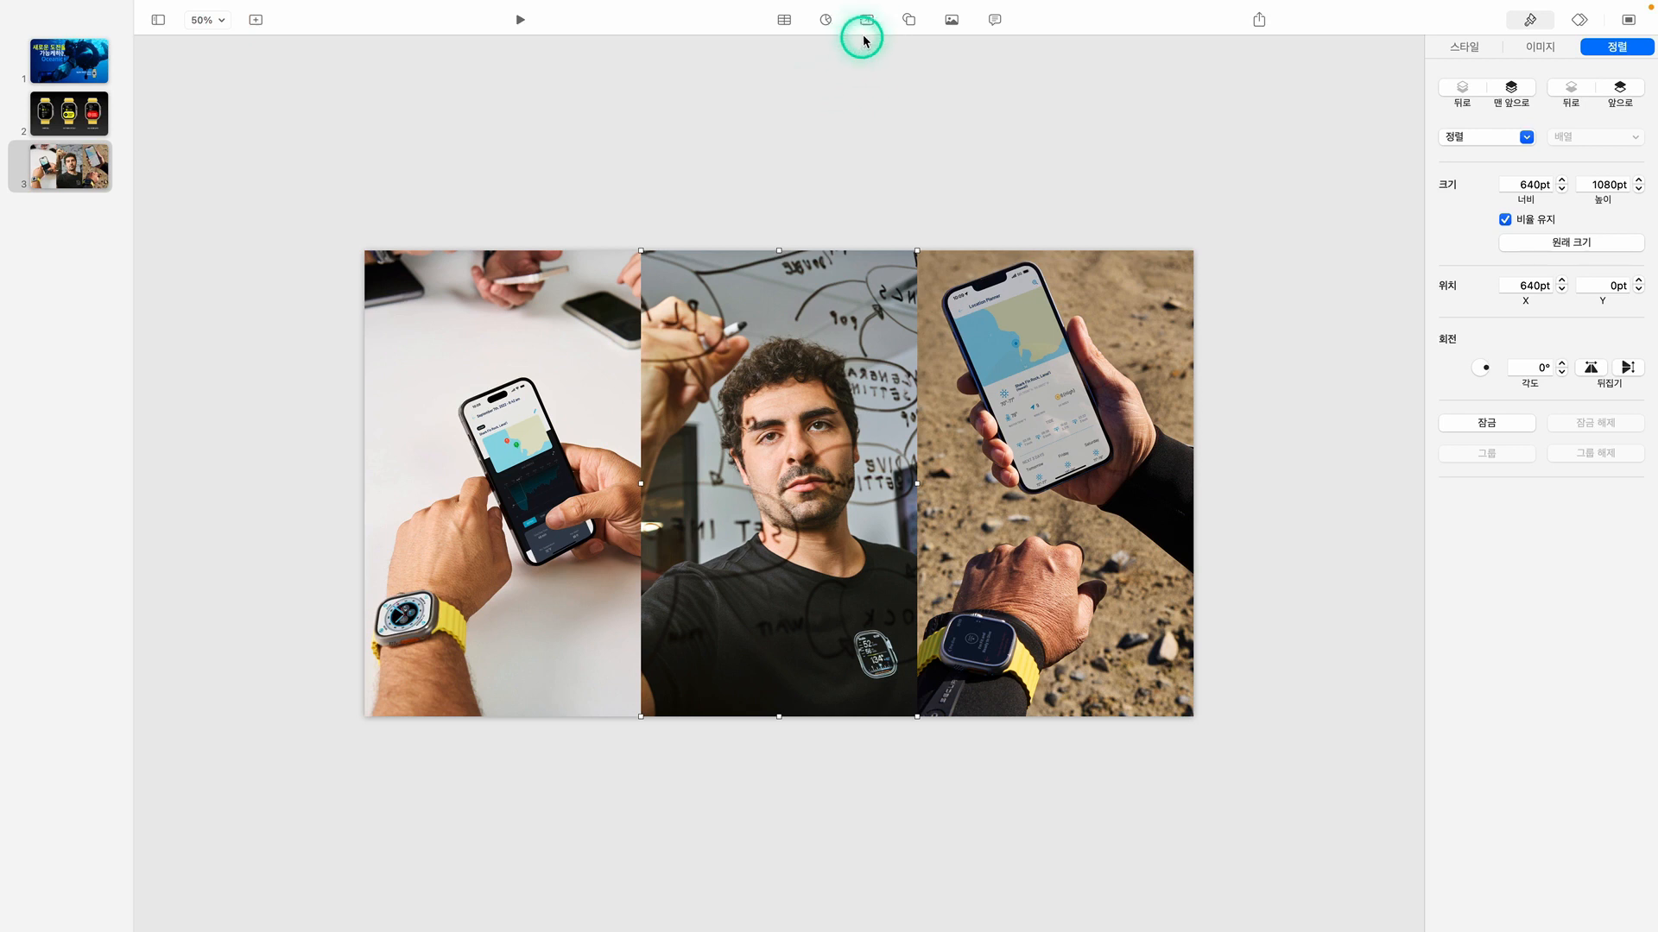
Add a basic square shape and stretch it into a band across the full width of the slide
click(908, 21)
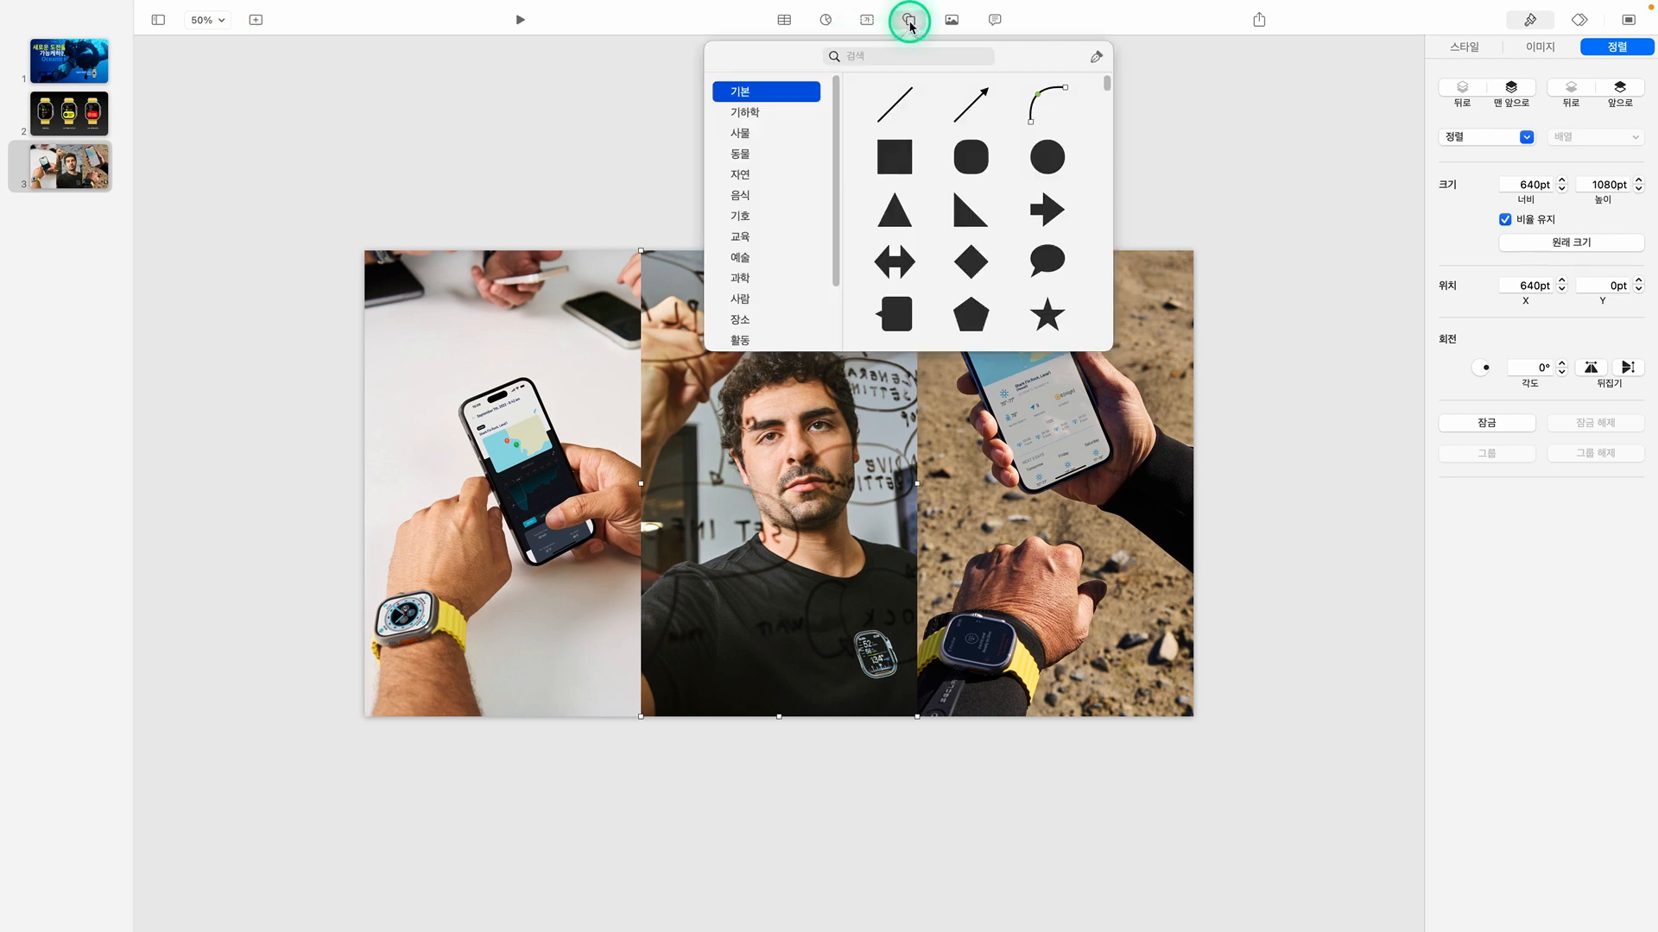
click(895, 160)
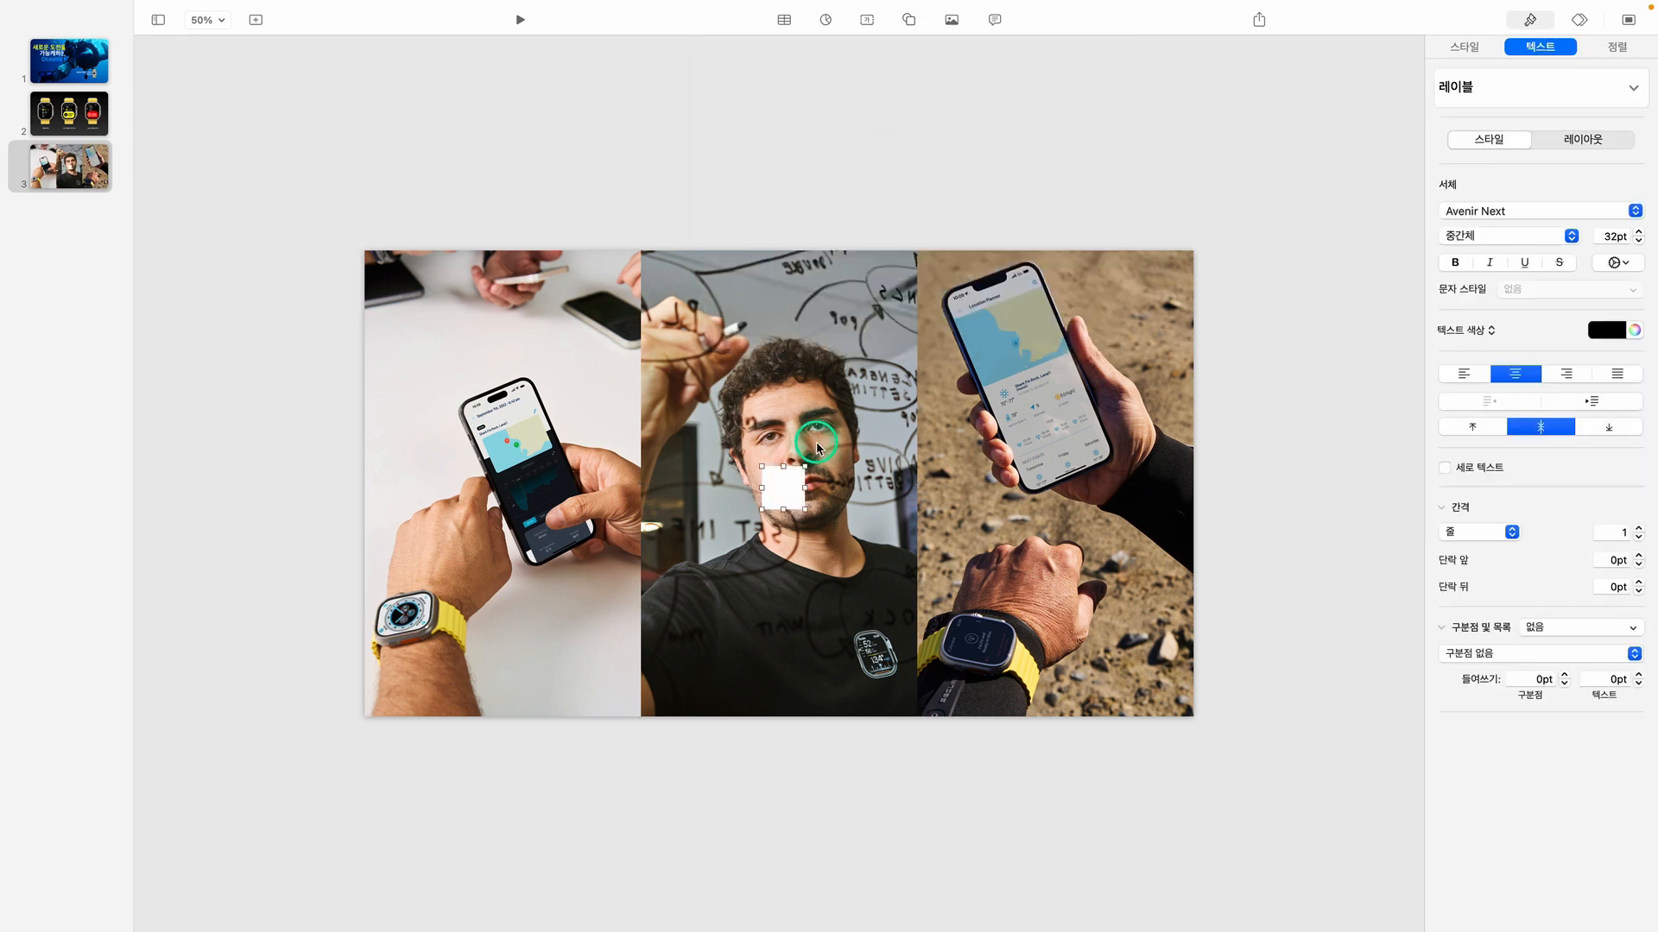
drag(814, 474, 1193, 502)
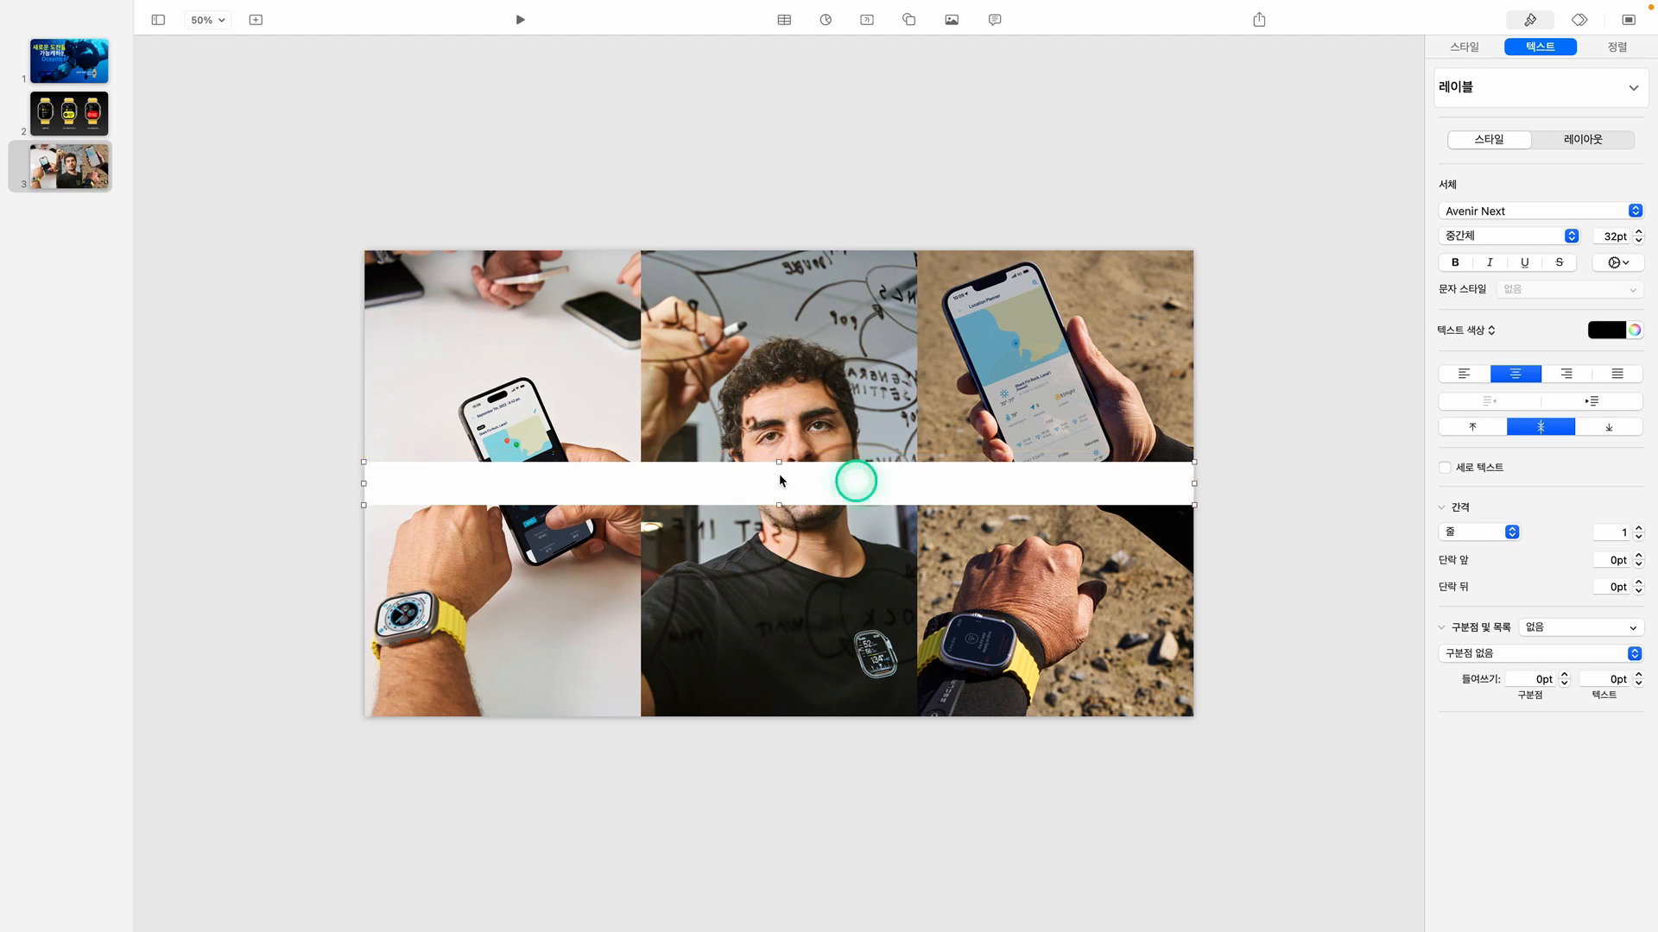
Make the white band taller and center it on the slide
mouse_move(778, 463)
mouse_down()
mouse_move(781, 443)
mouse_move(808, 466)
mouse_up()
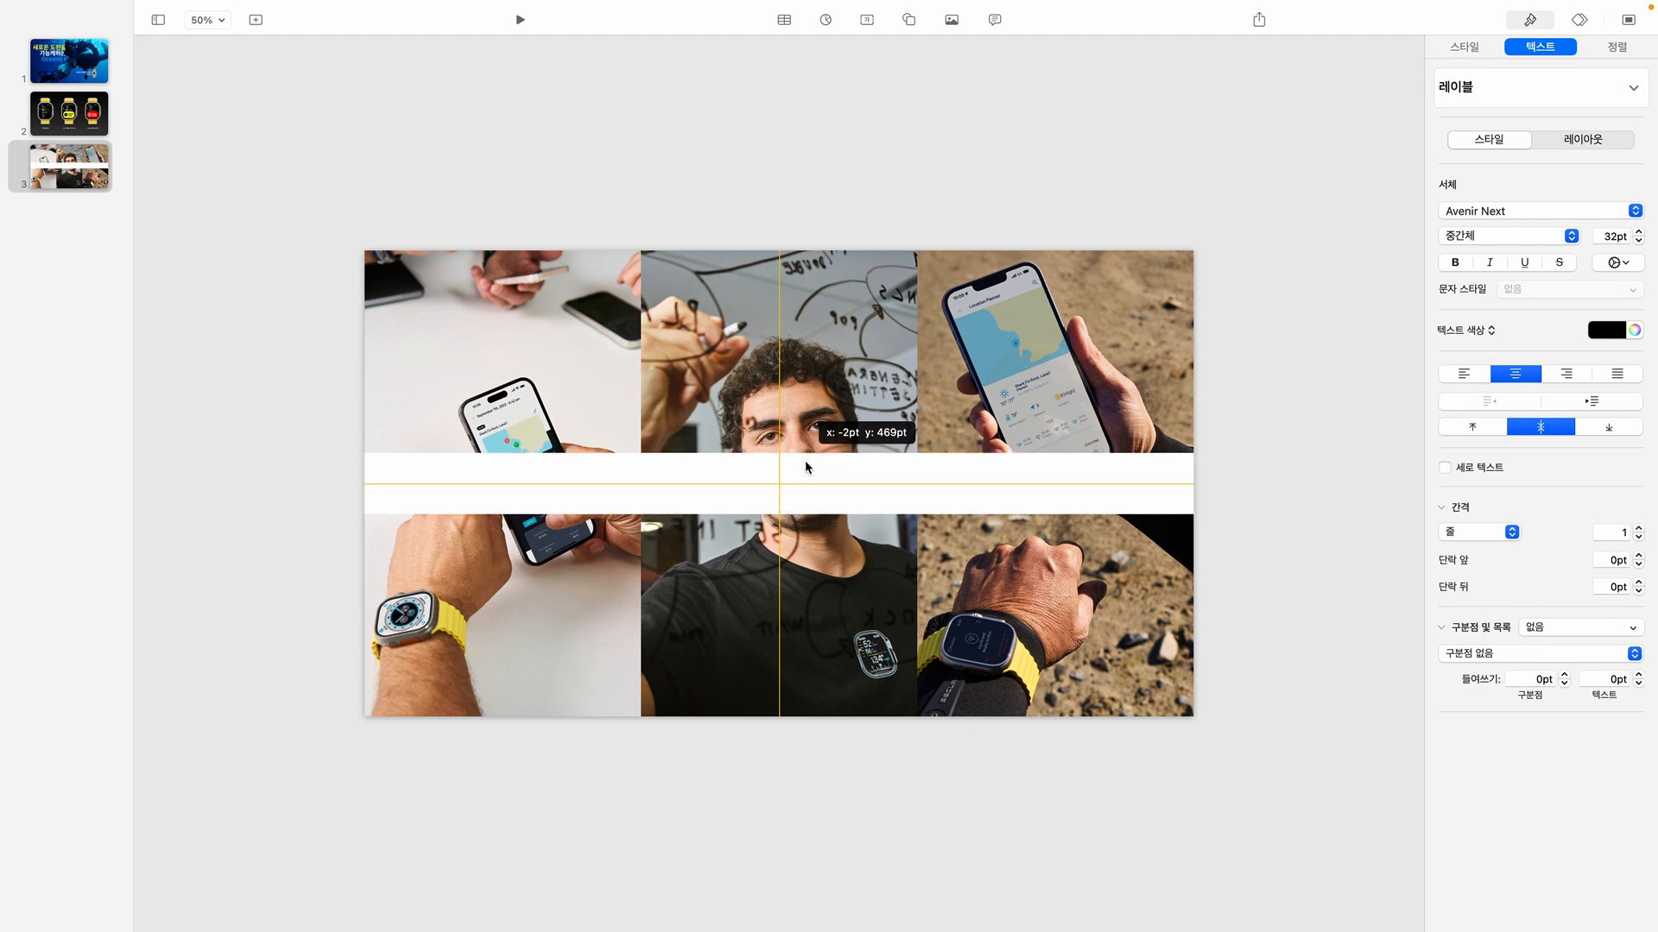
drag(808, 467, 805, 464)
click(861, 462)
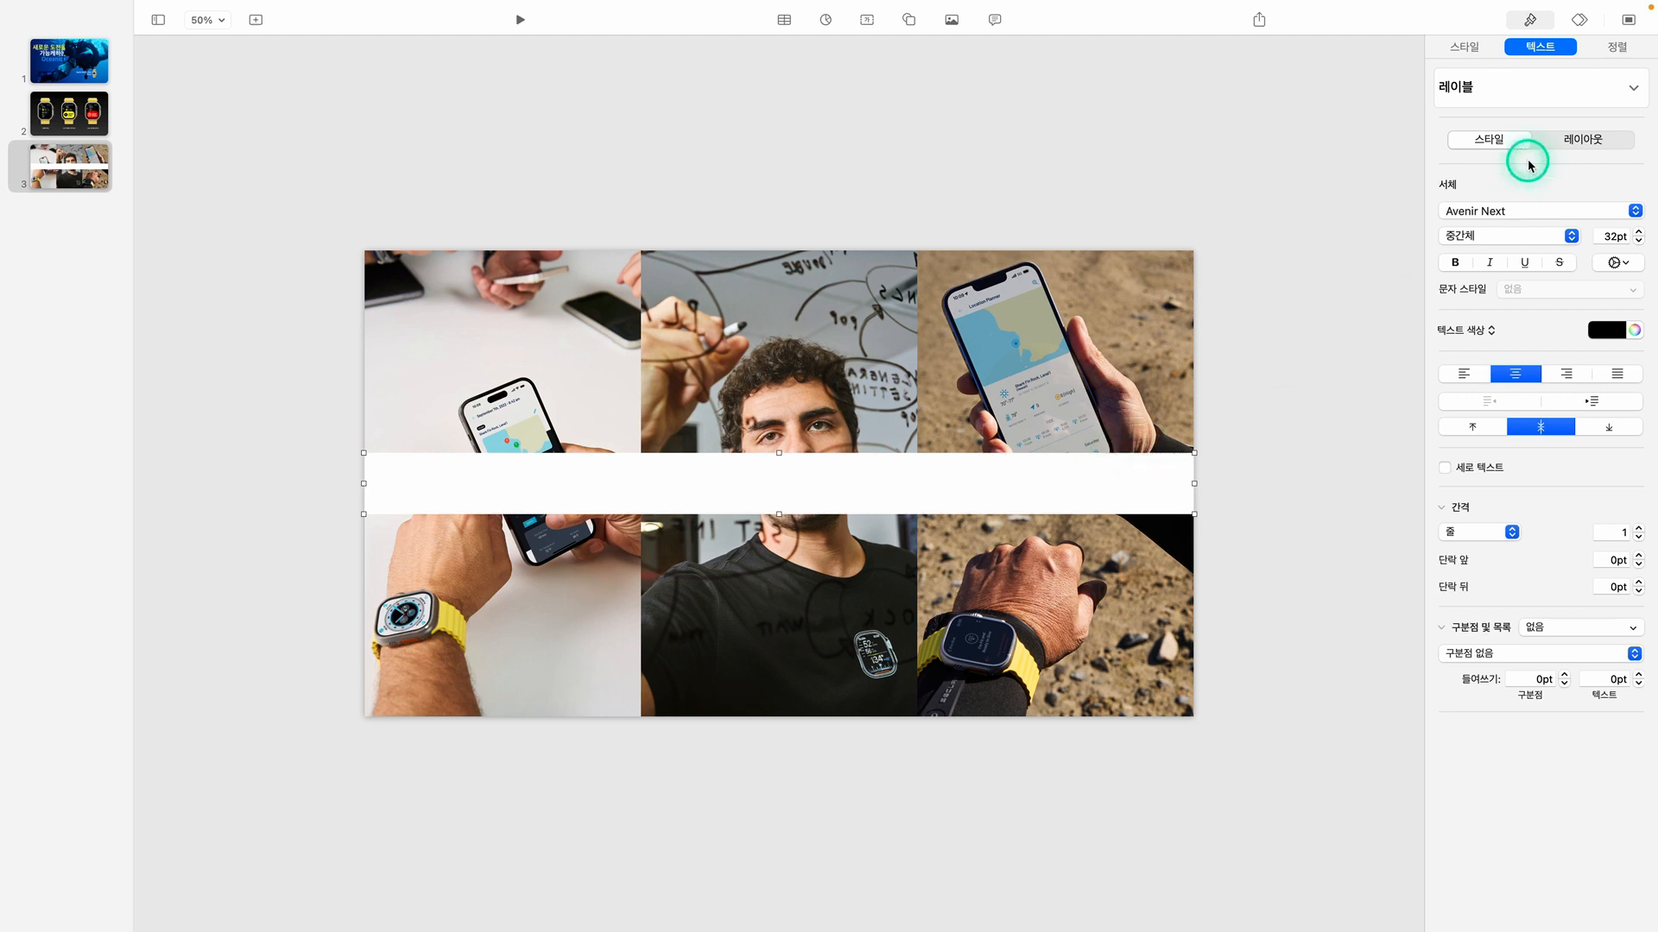
Fill the band across the three images with black and lower its opacity to 60%
click(1473, 49)
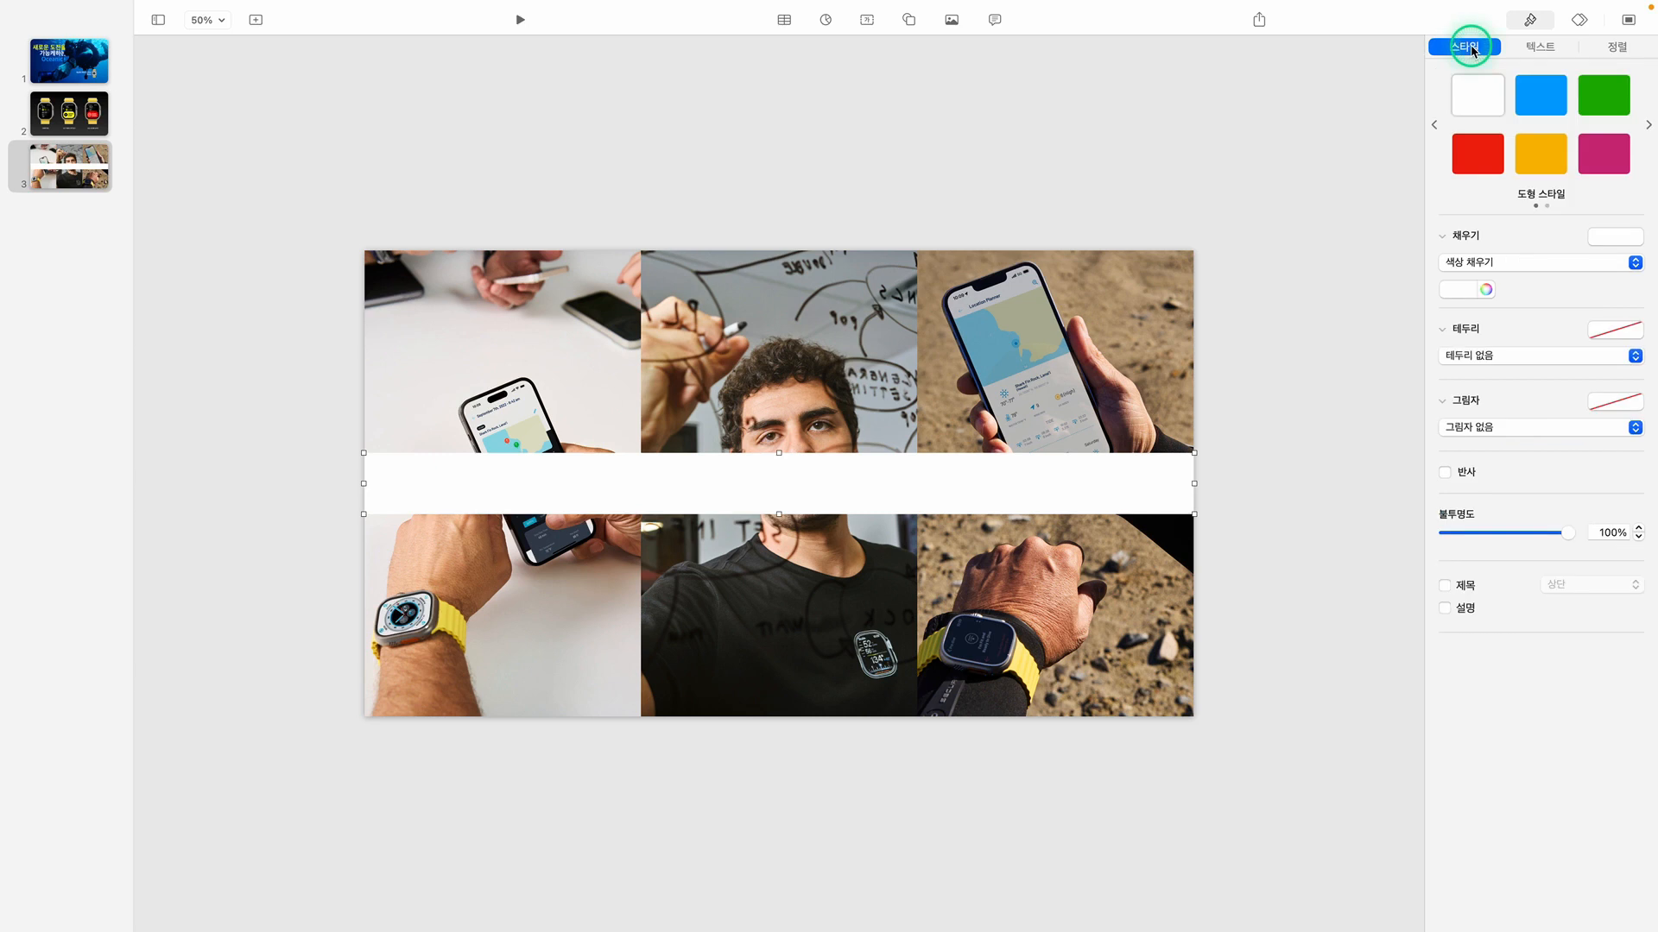
click(1471, 289)
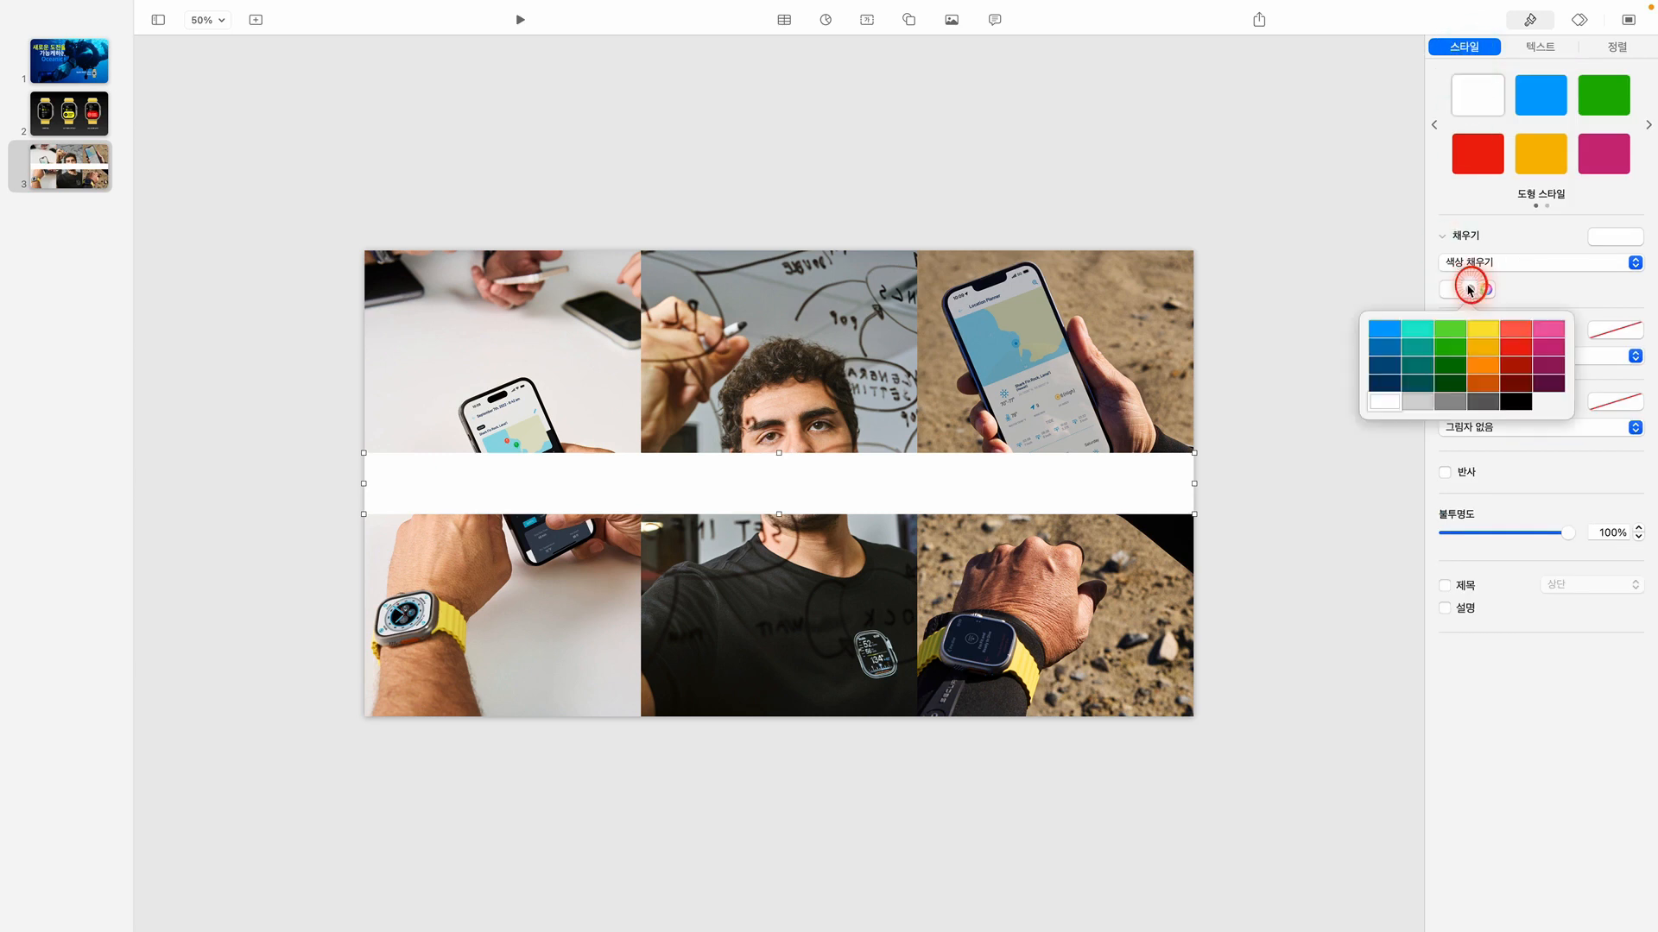
click(1519, 402)
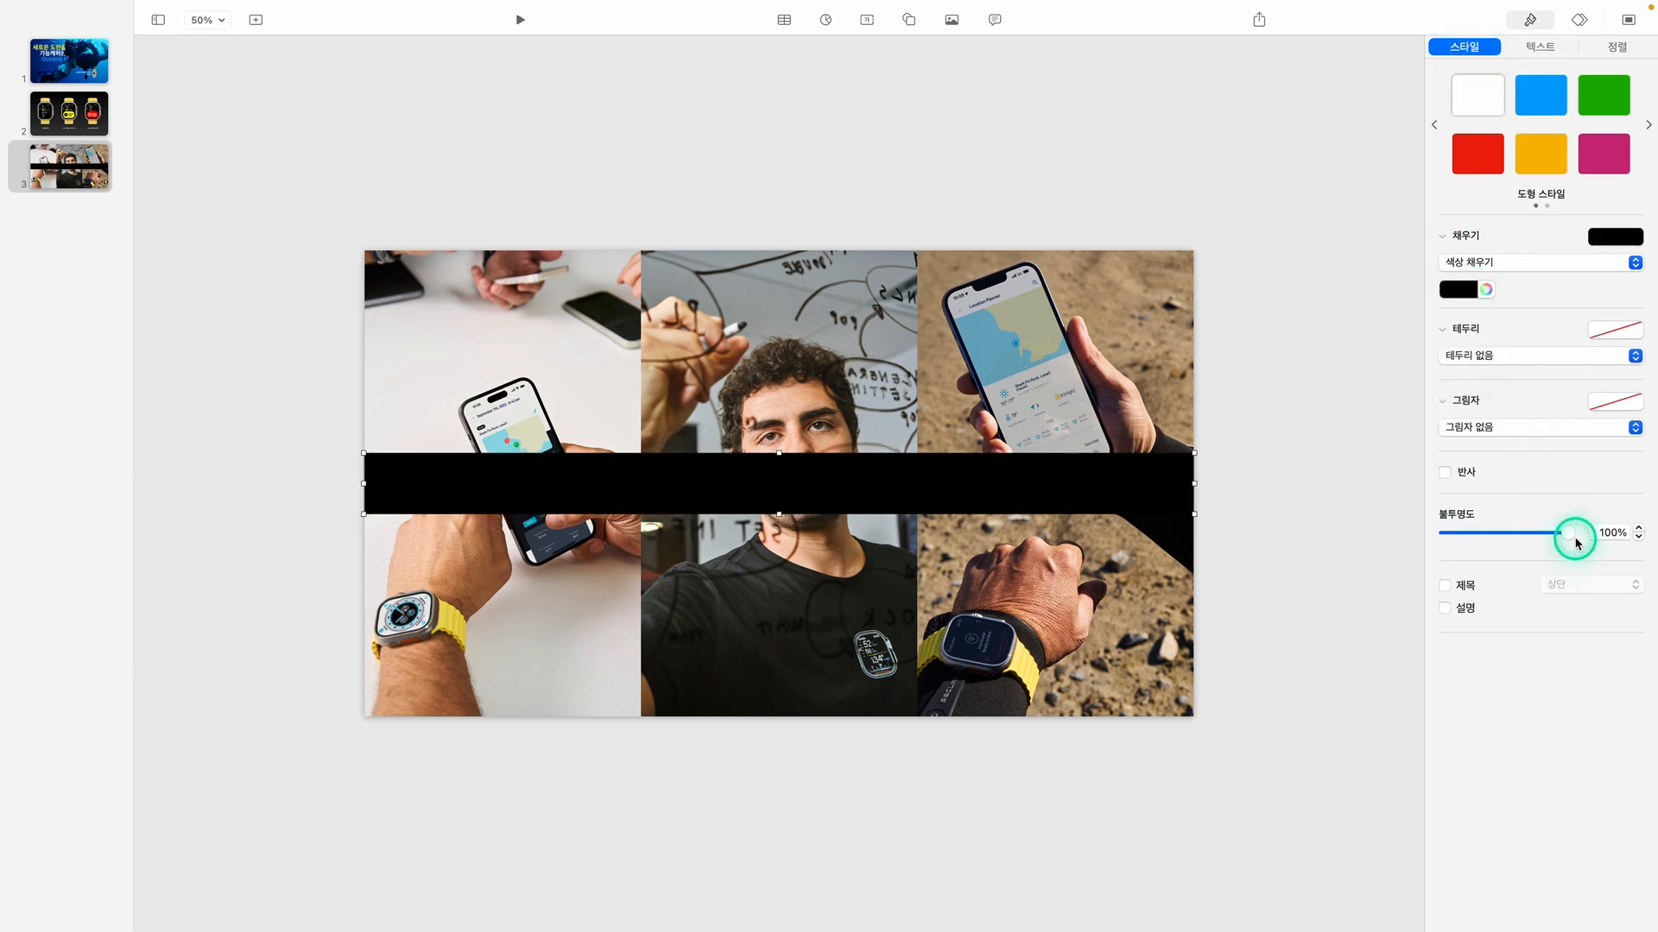
drag(1574, 540, 1522, 536)
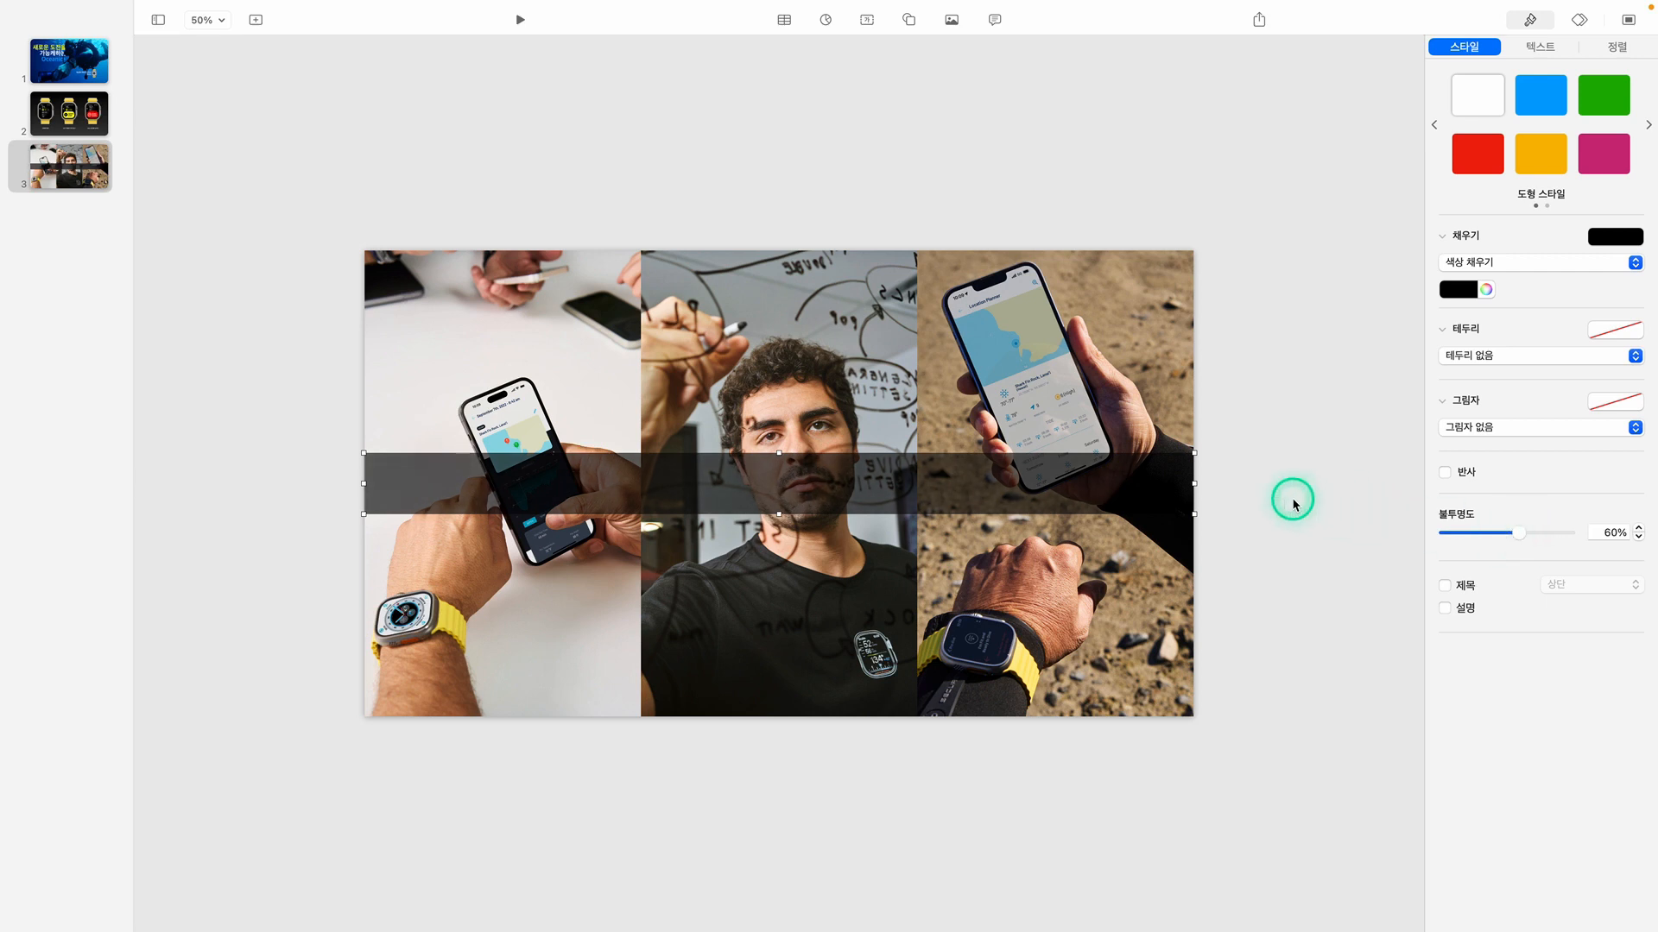
Add a text box on the dark band reading “직관적으로 사용할 수 있게 만들자는 게 개발 초창기 목표 중 하나였죠”
click(866, 19)
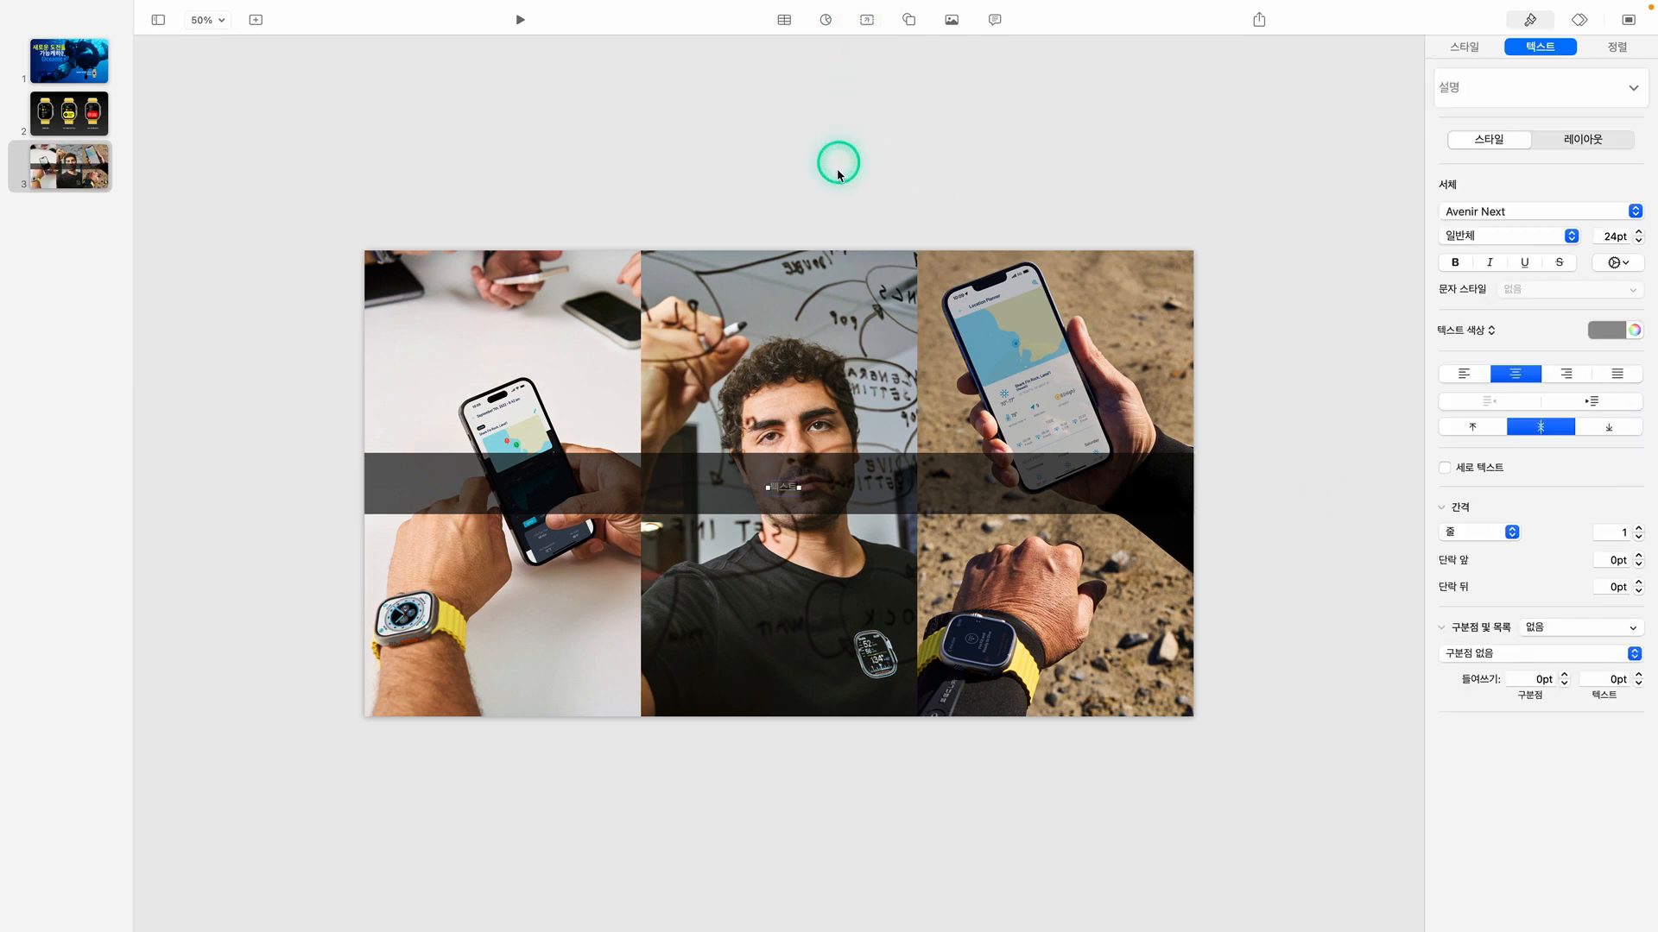
drag(784, 487, 726, 485)
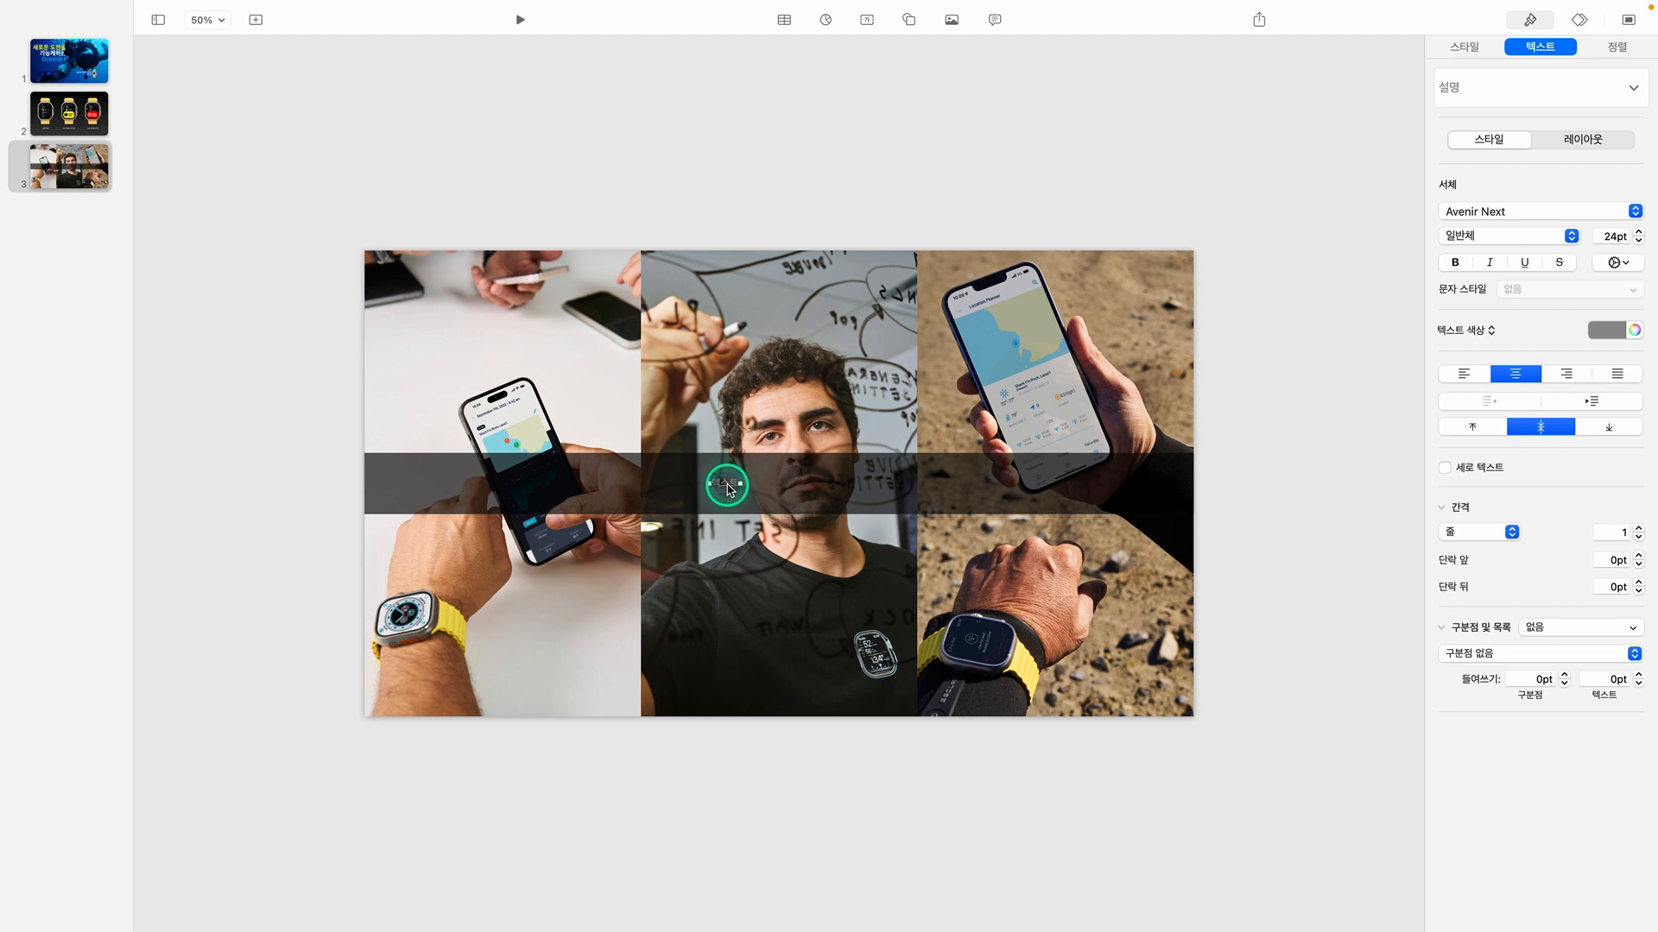
text(ㅣ)
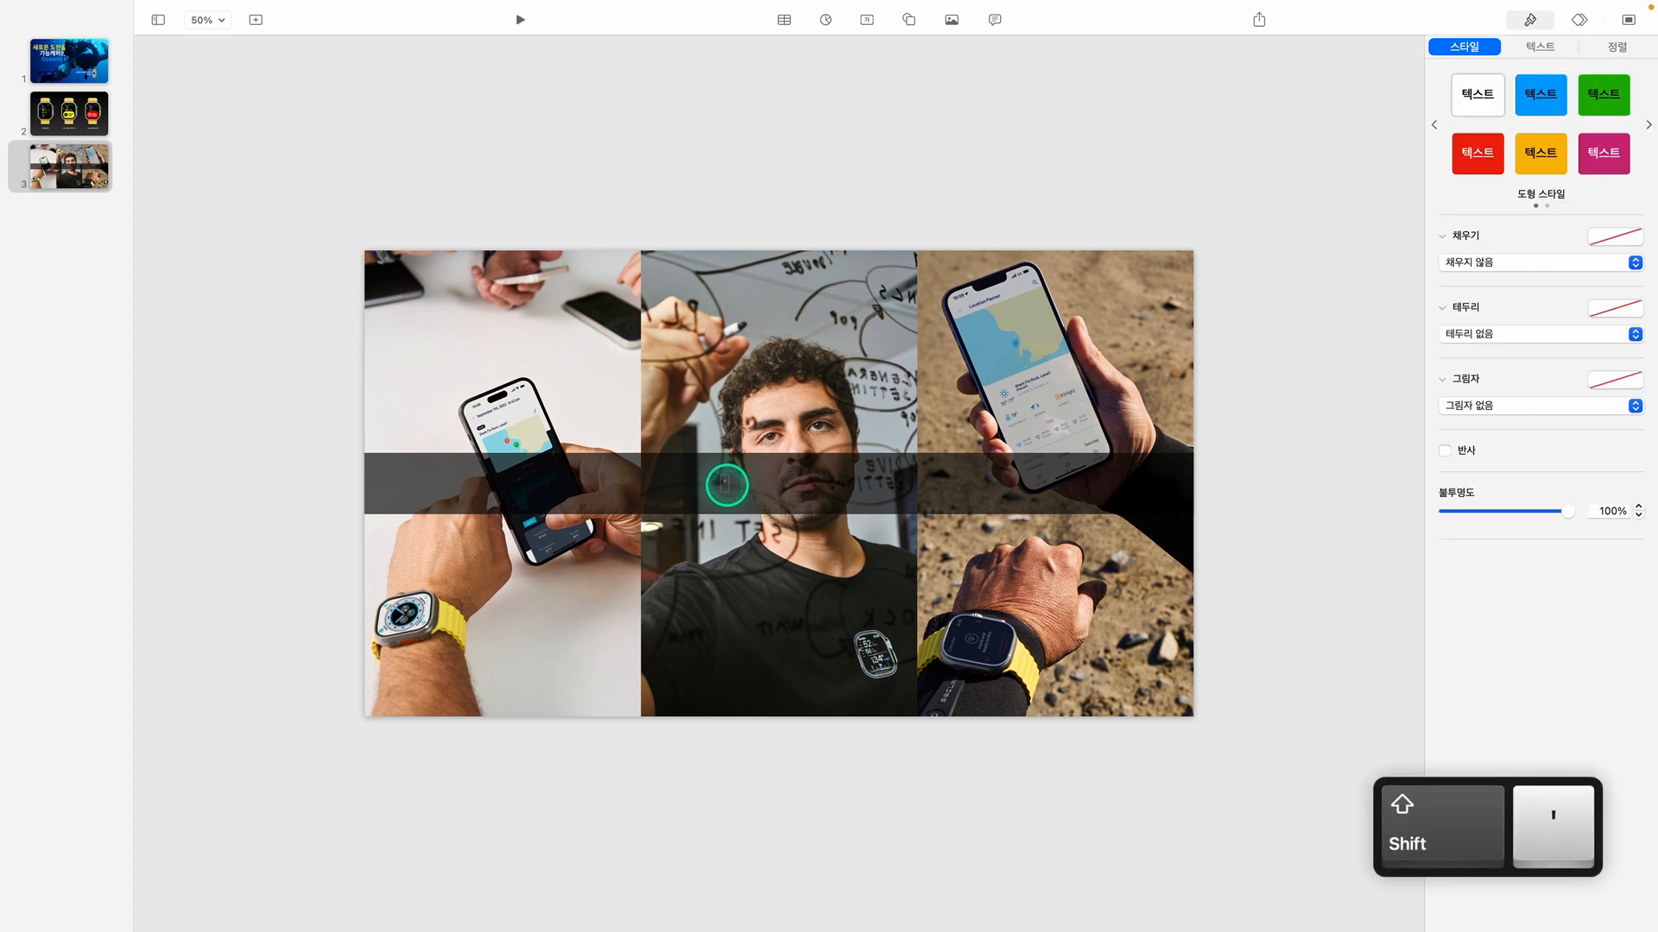
text(ㅣㄱㅗ)
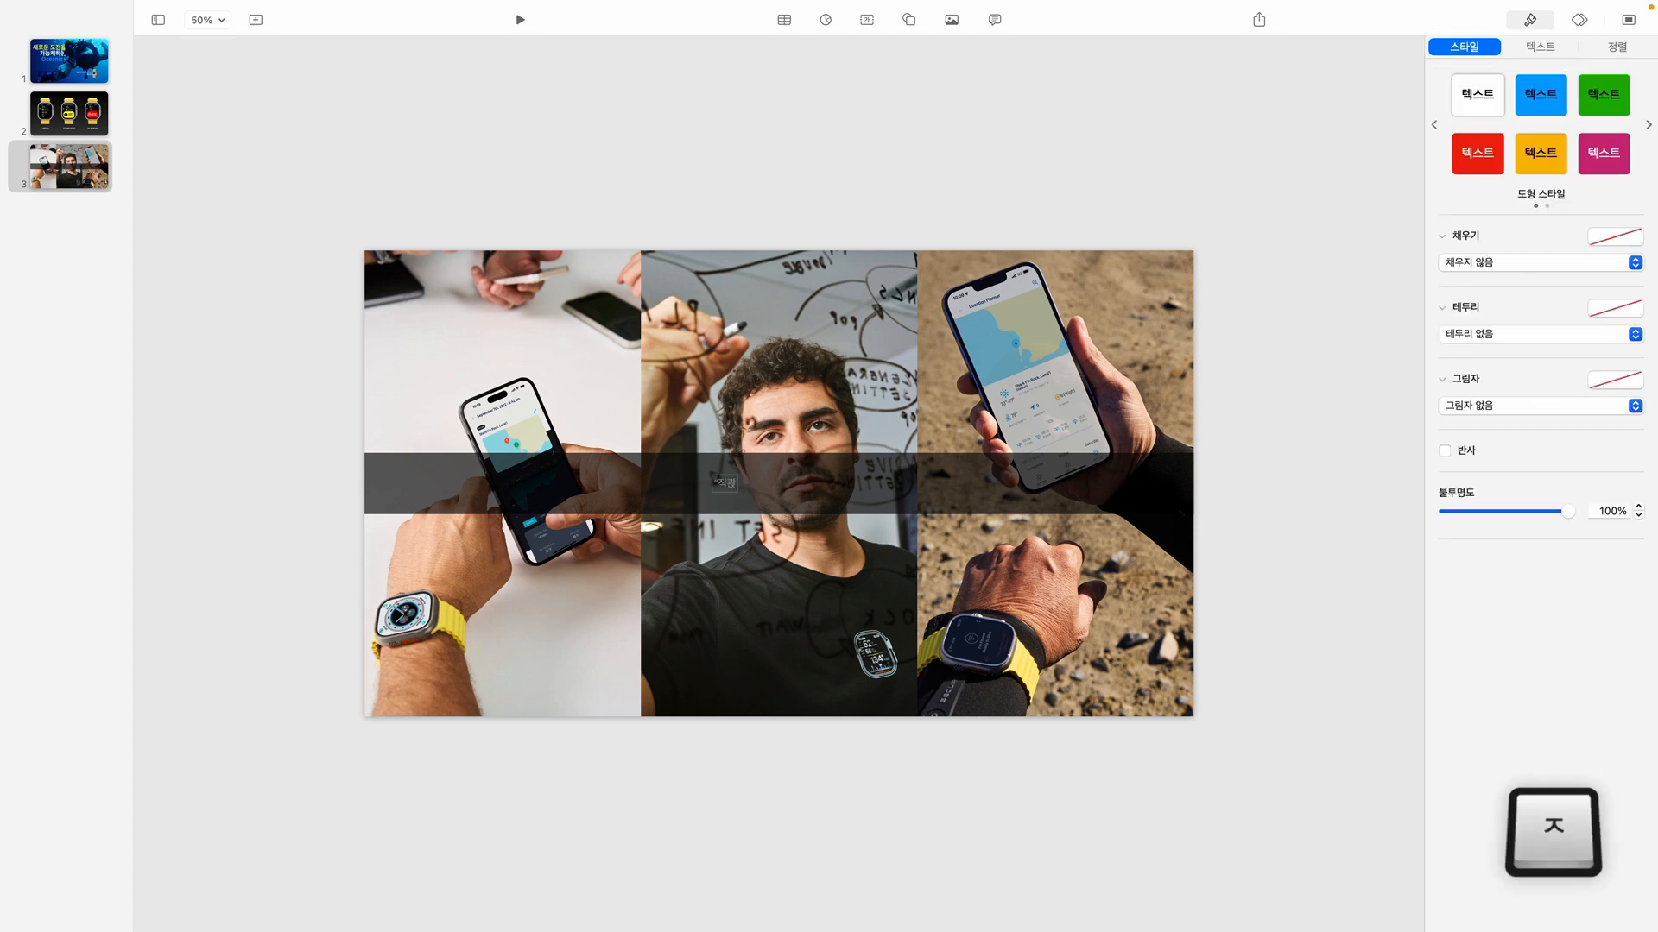
text(적으로 )
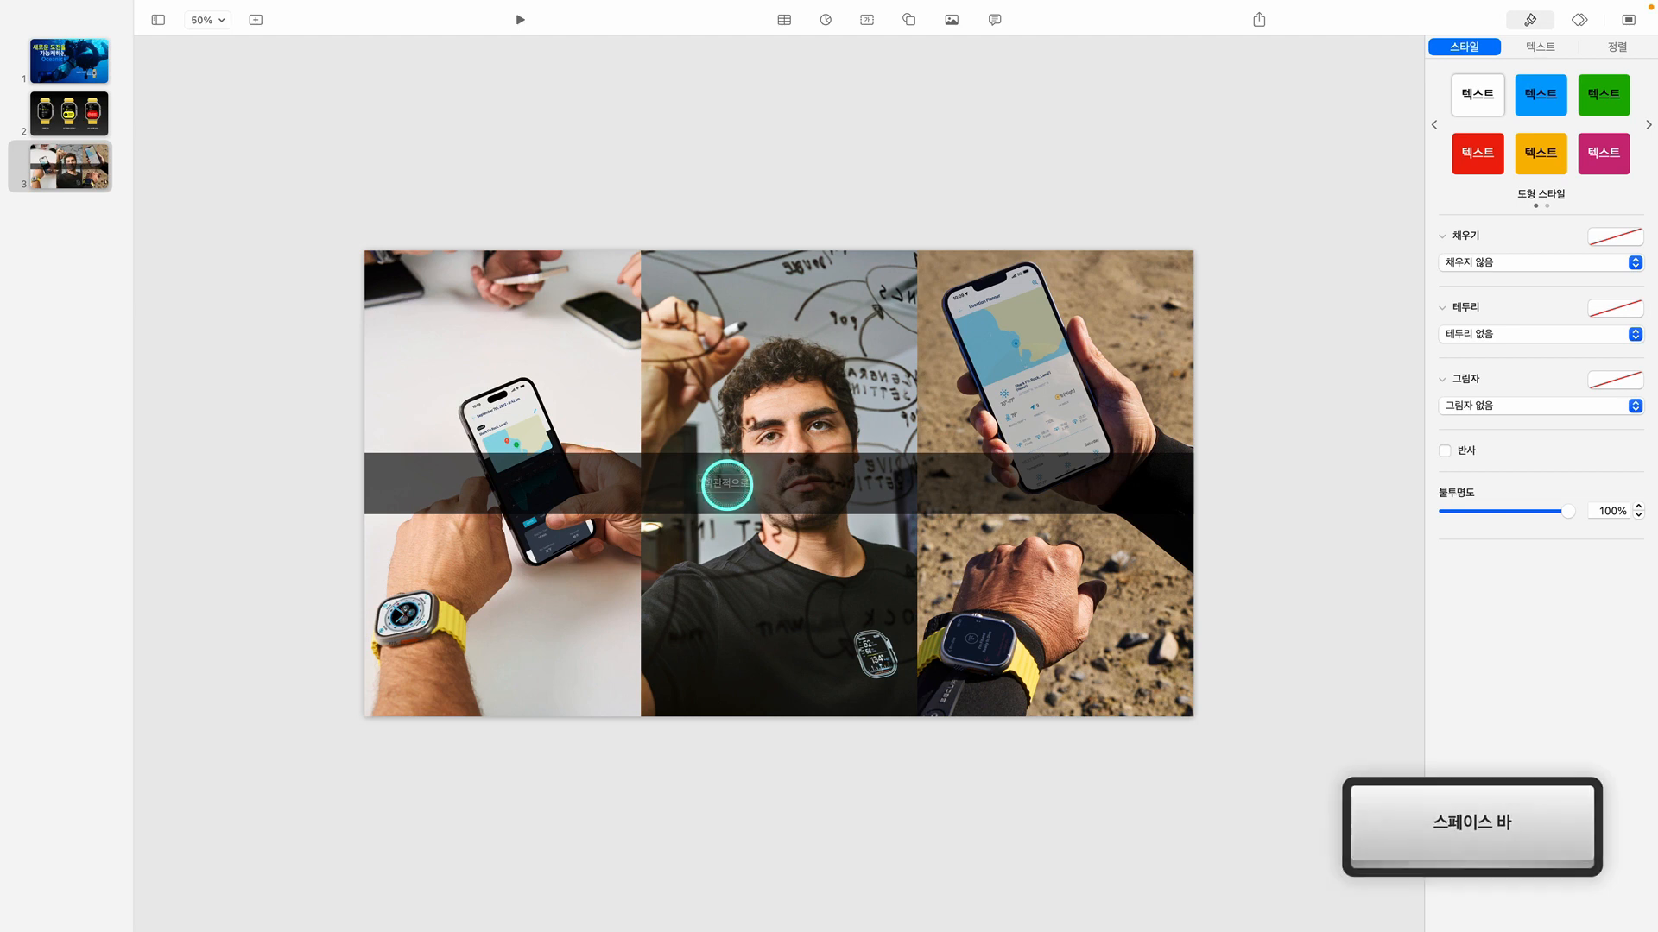
text(사용할 수 ㅇ)
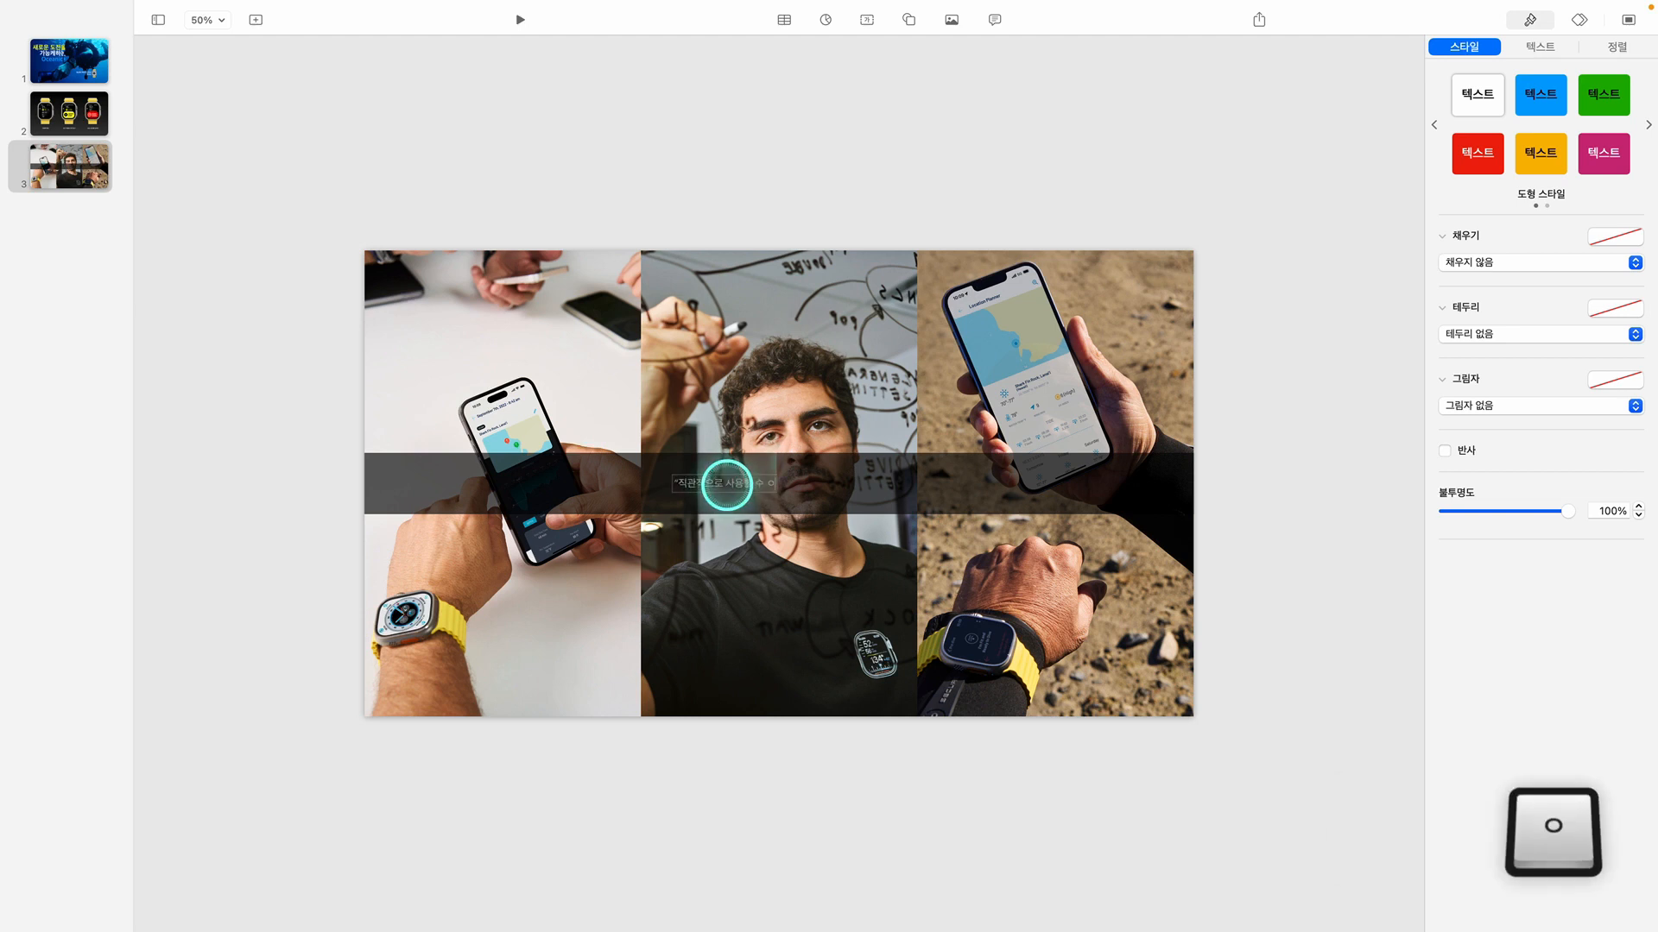
text(ㅣㅆㄱㅐ)
key(BackSpace)
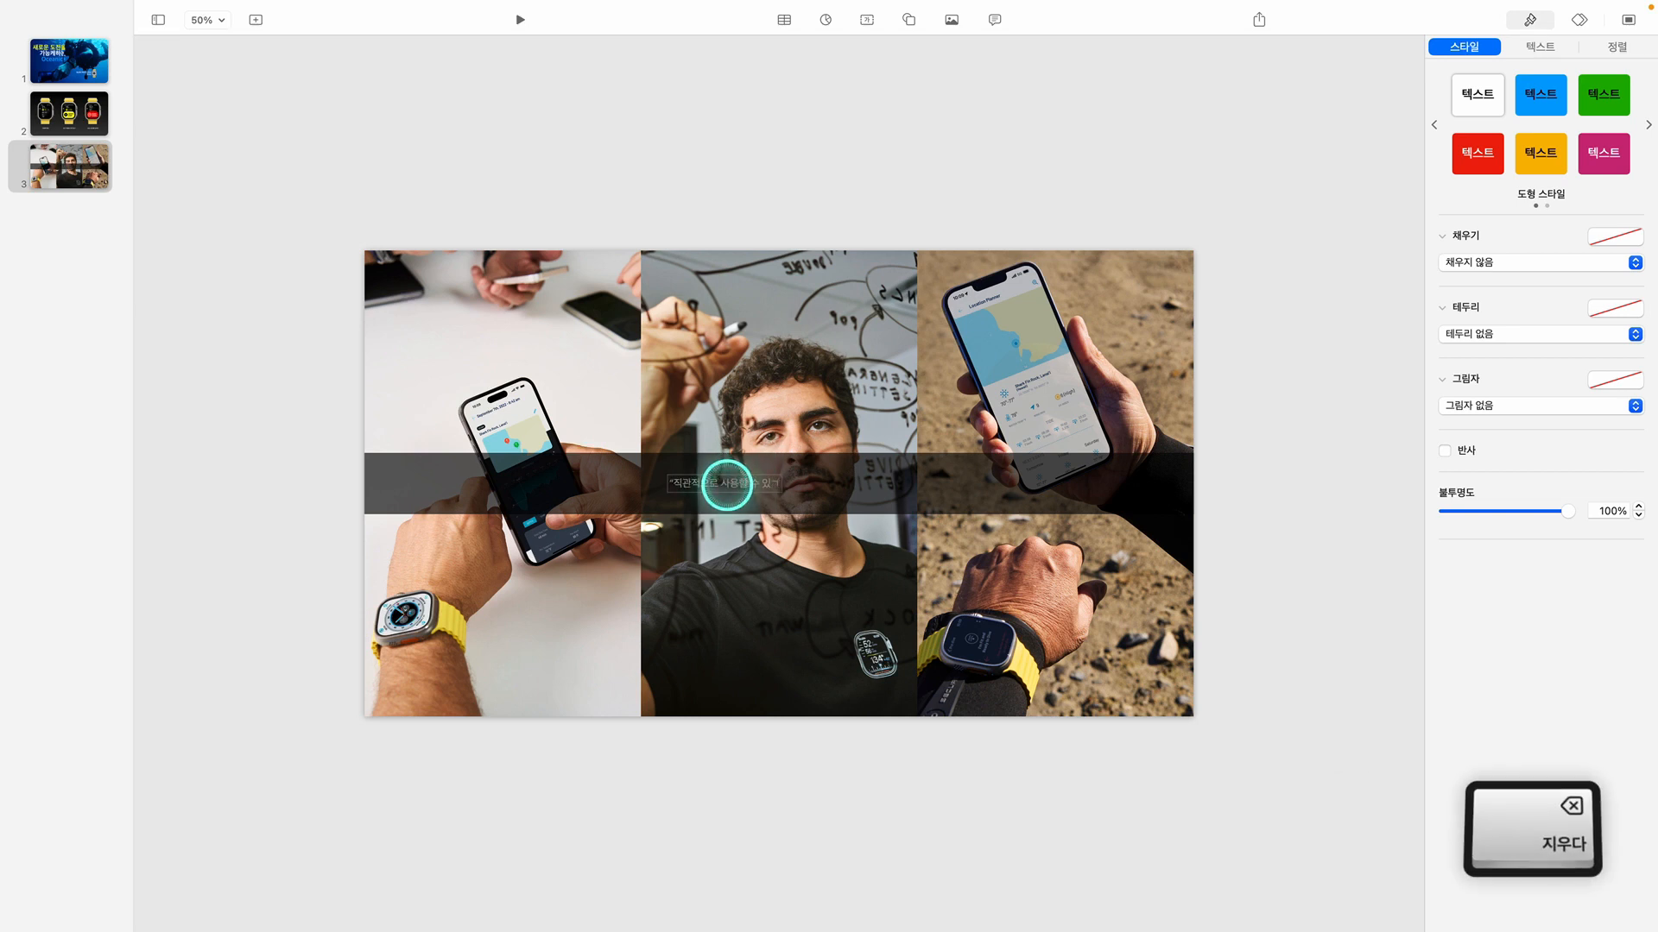
text(ㅔ ㅁㅏㄴㄷㅡㄹㅈㅣ)
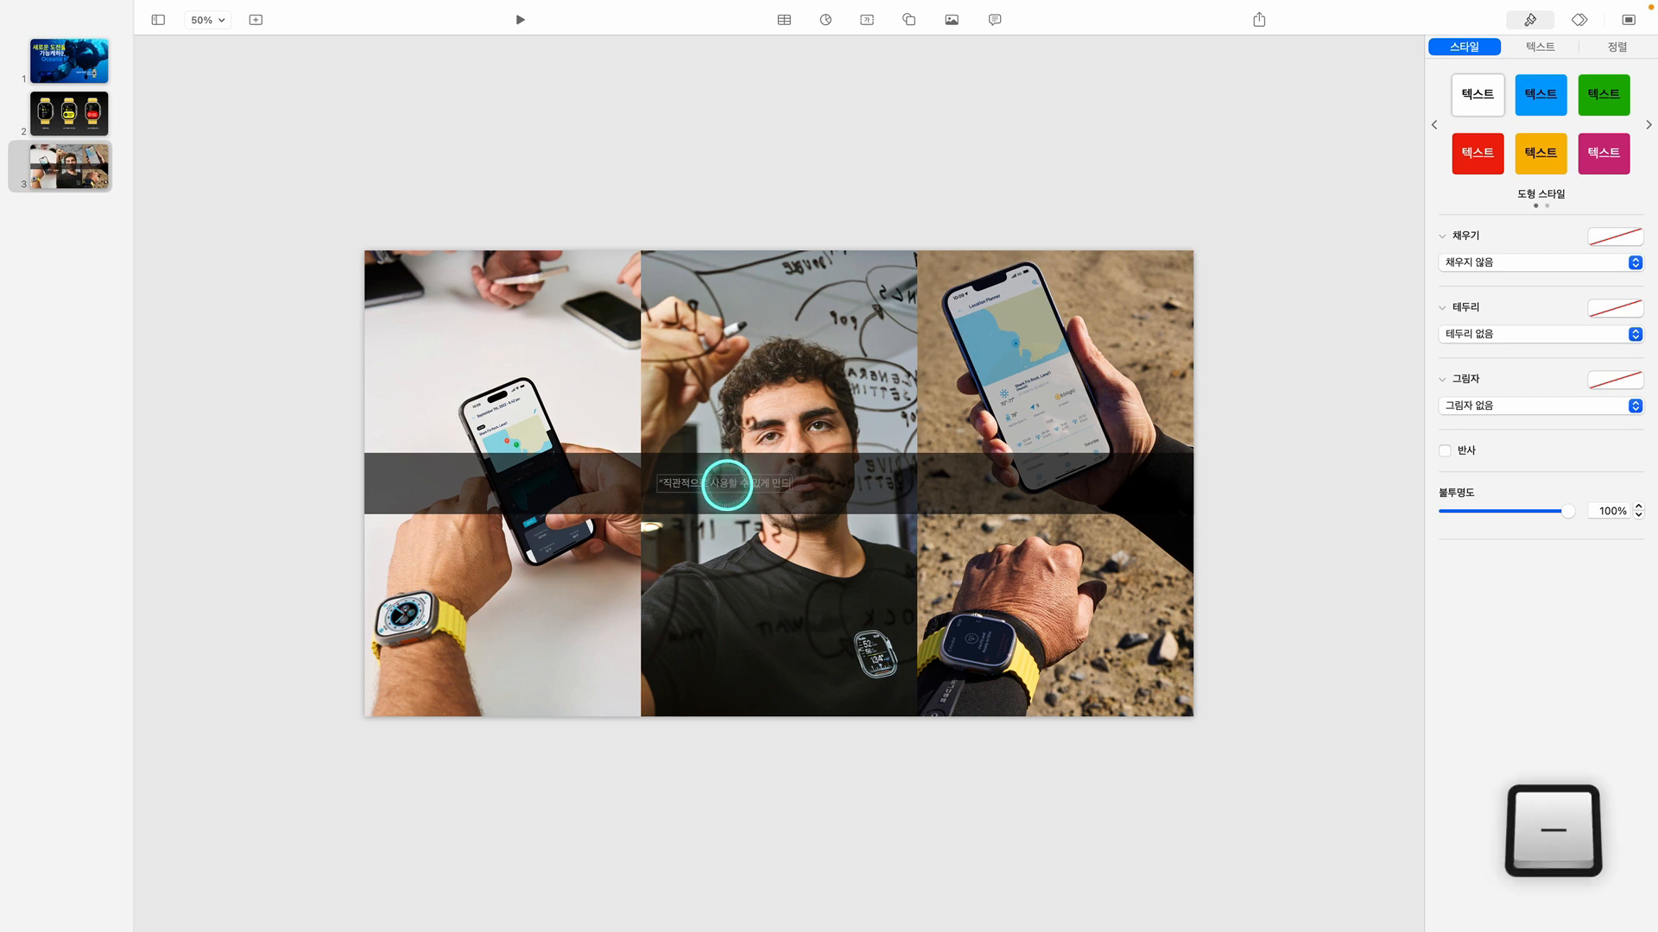
text(ㄴㅡㄴ ㄱㅔ ㄱㅏ)
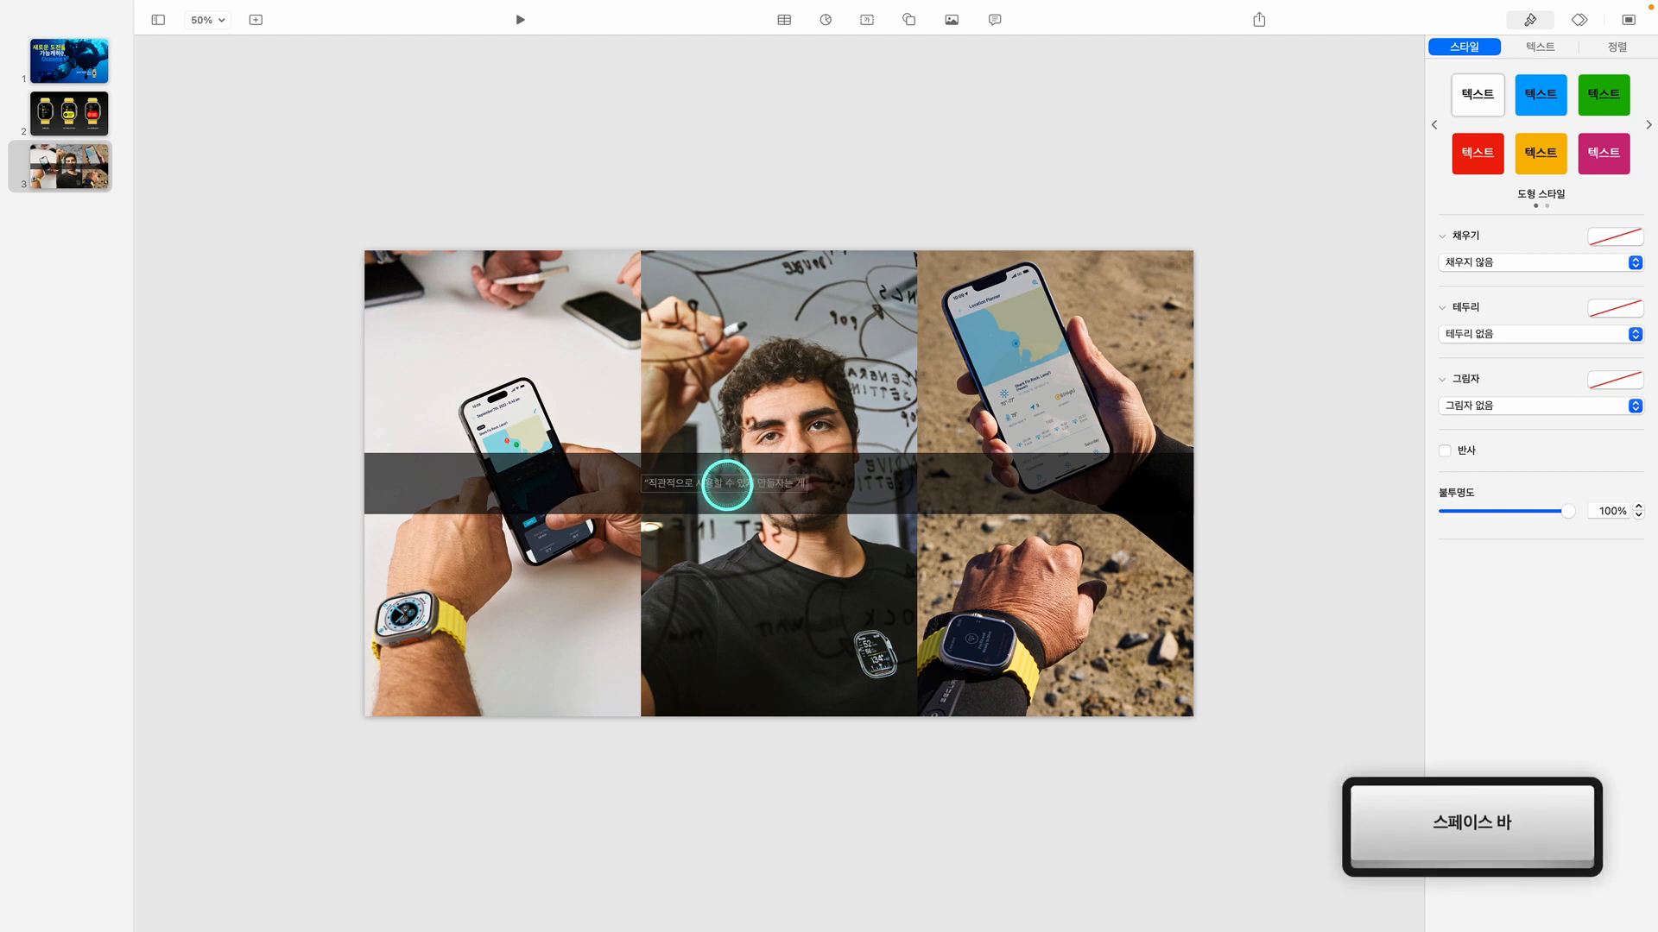
text(ㅂㅏㄹ ㅊㅗㅊㅏㅇㄱ)
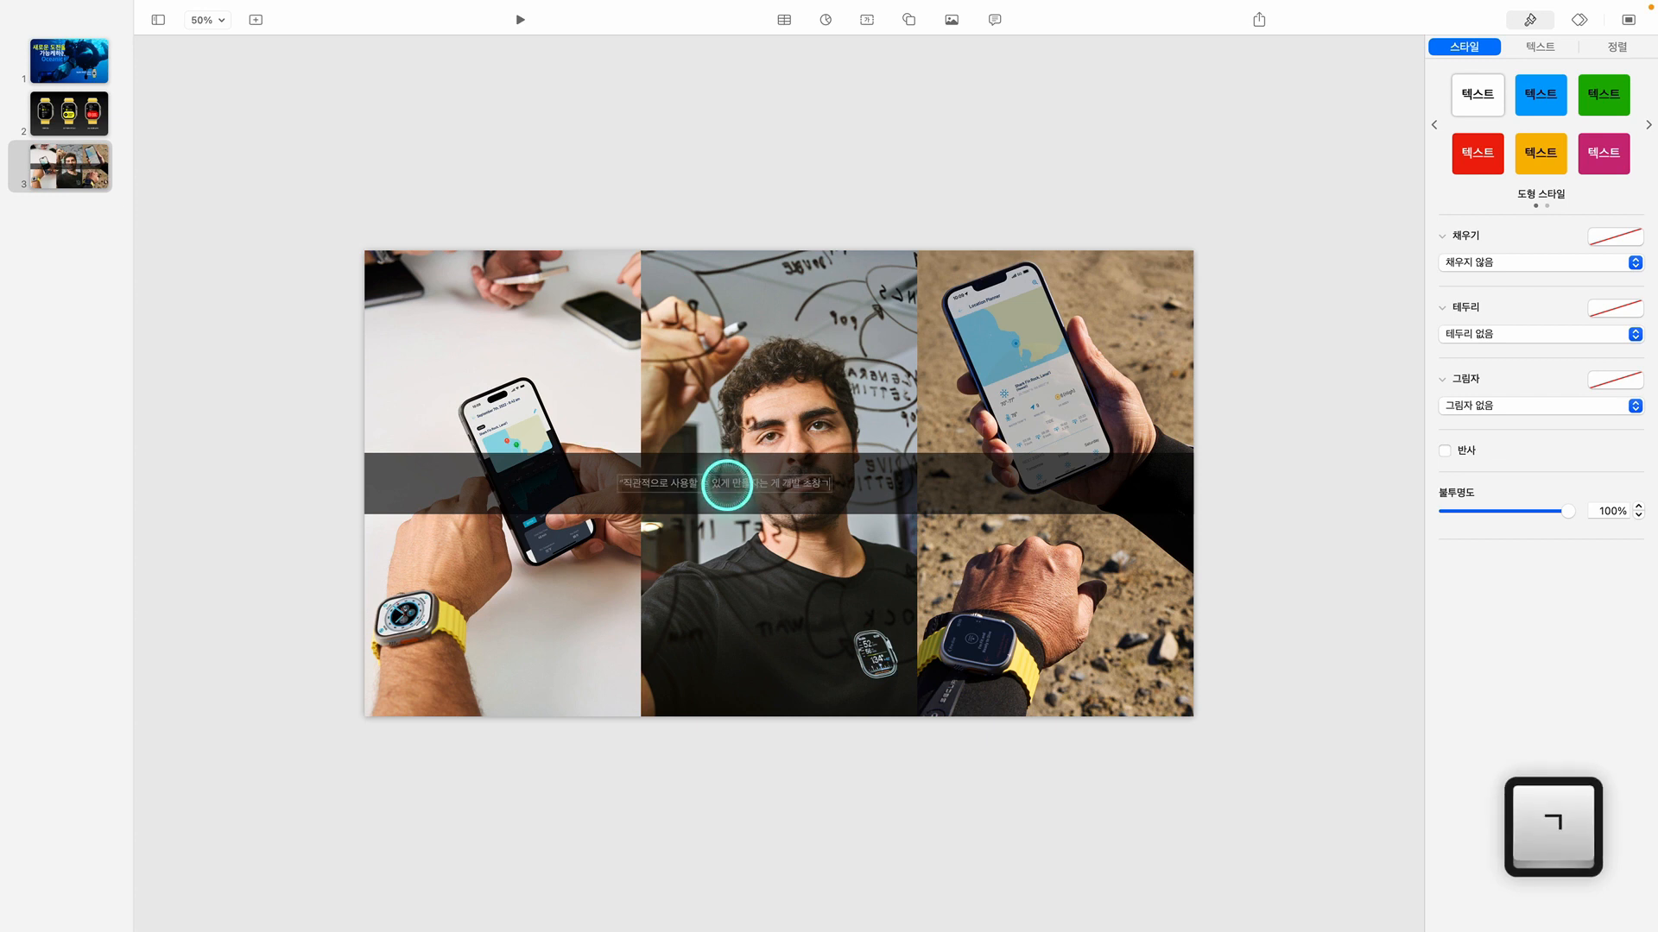
text(ㅣ ㅁㅗㄱㅍㅛ ㅈㅜ)
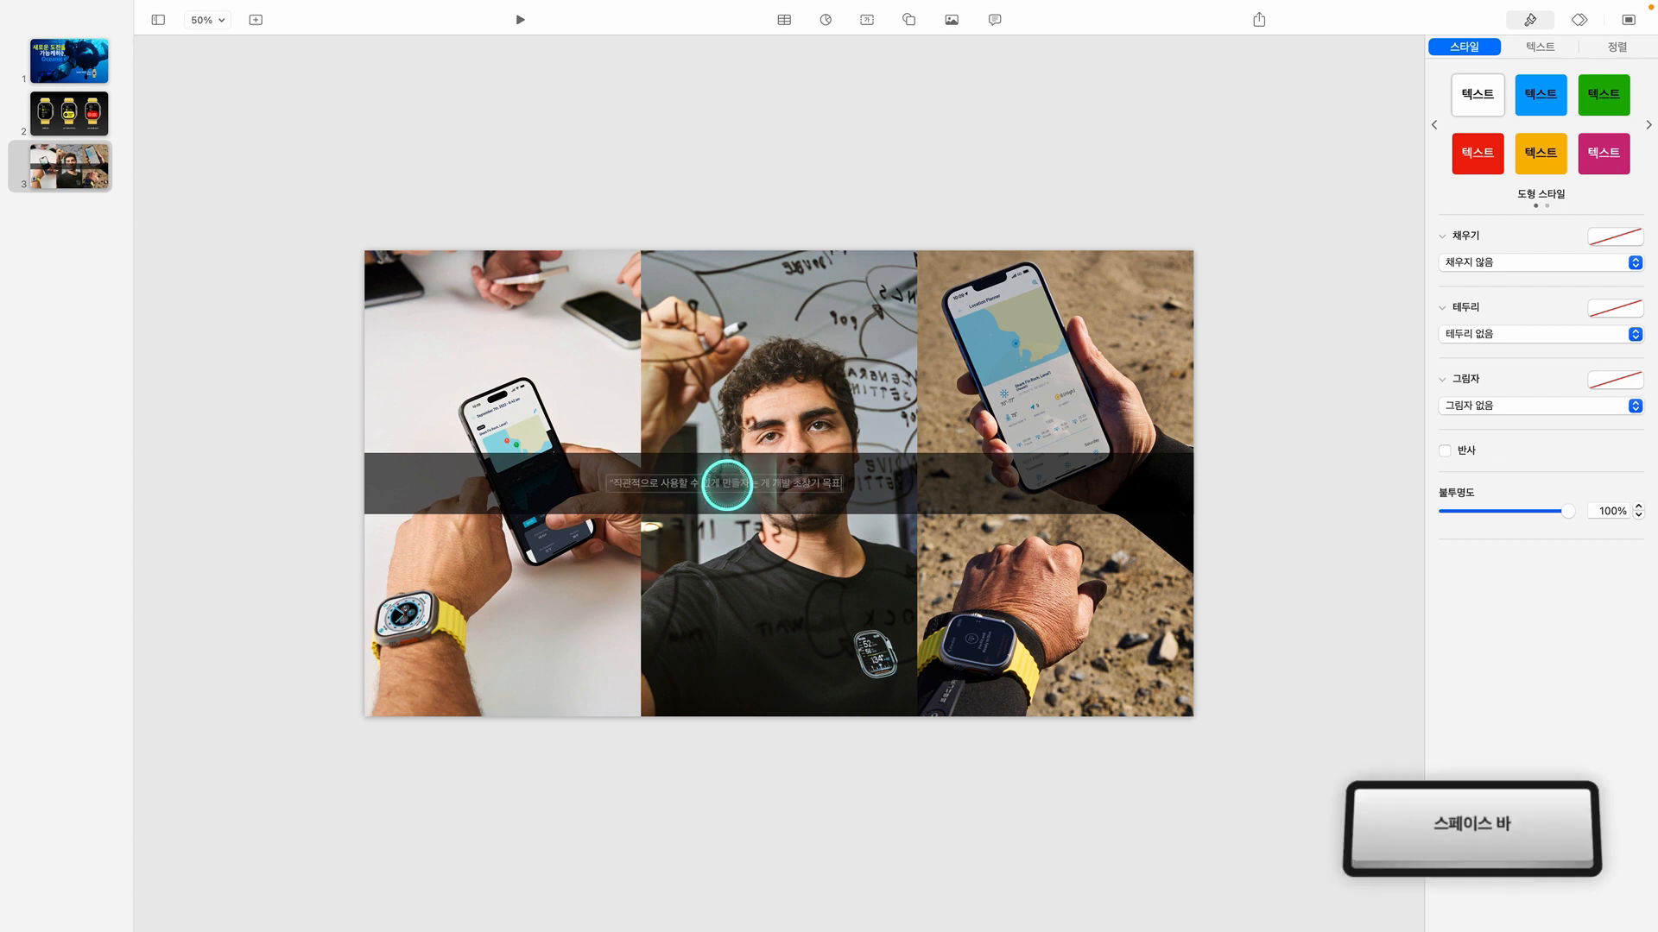
text(ㅇ ㅎㅏㄴㅏㅇㅕㅆㅈㅛ)
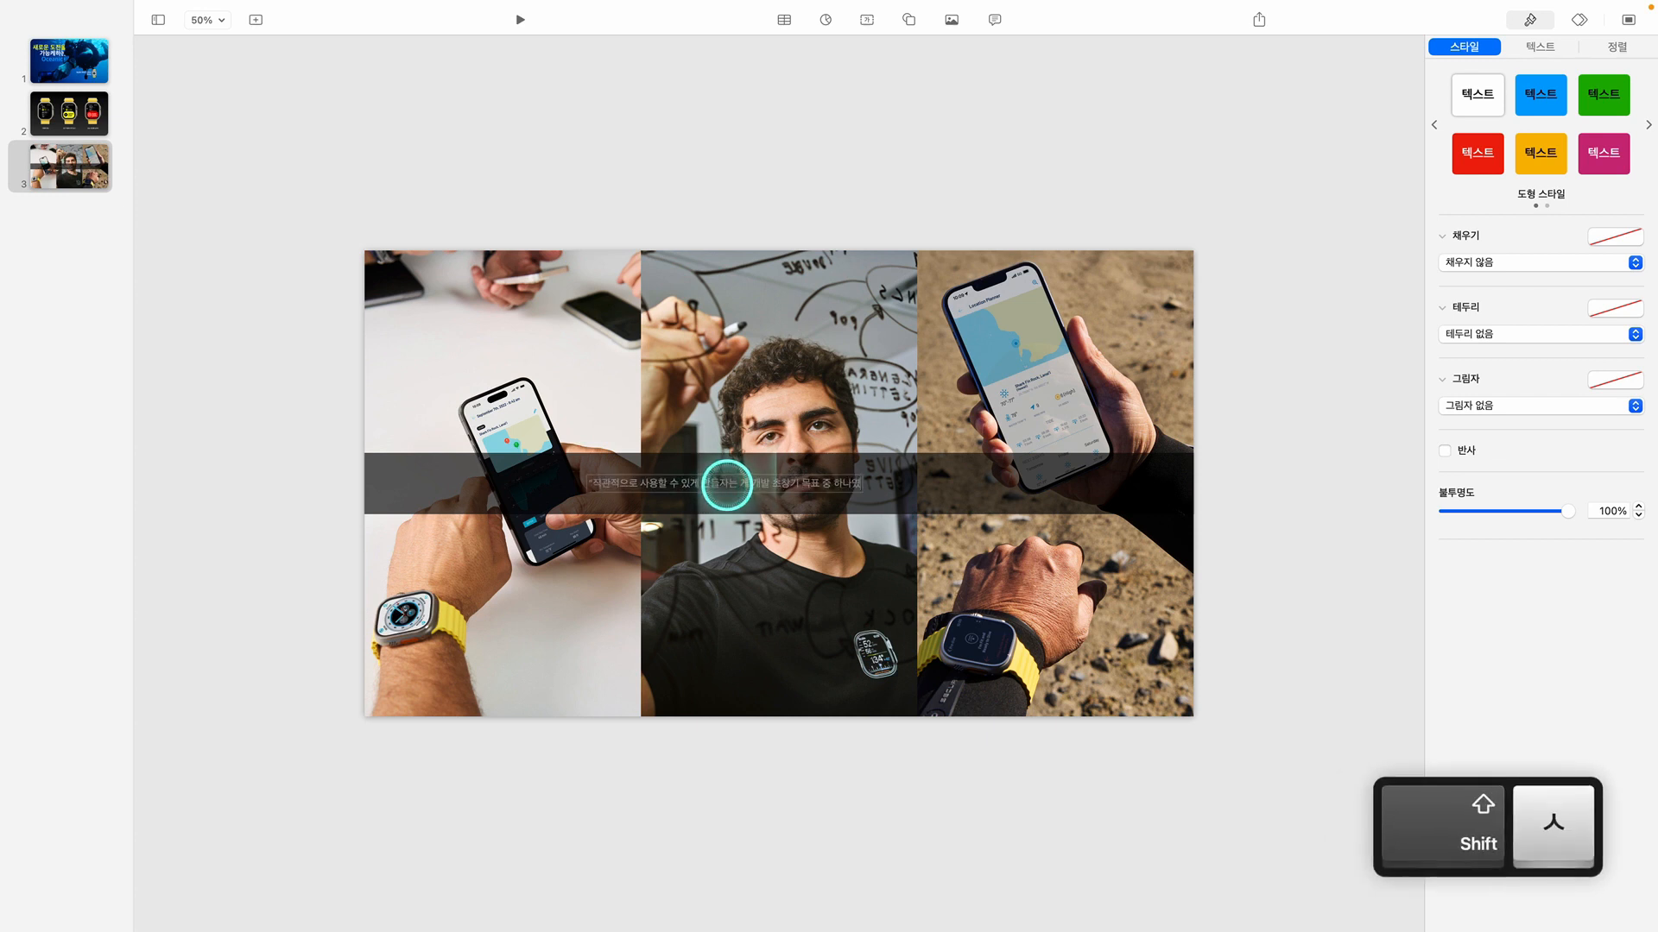
text(")
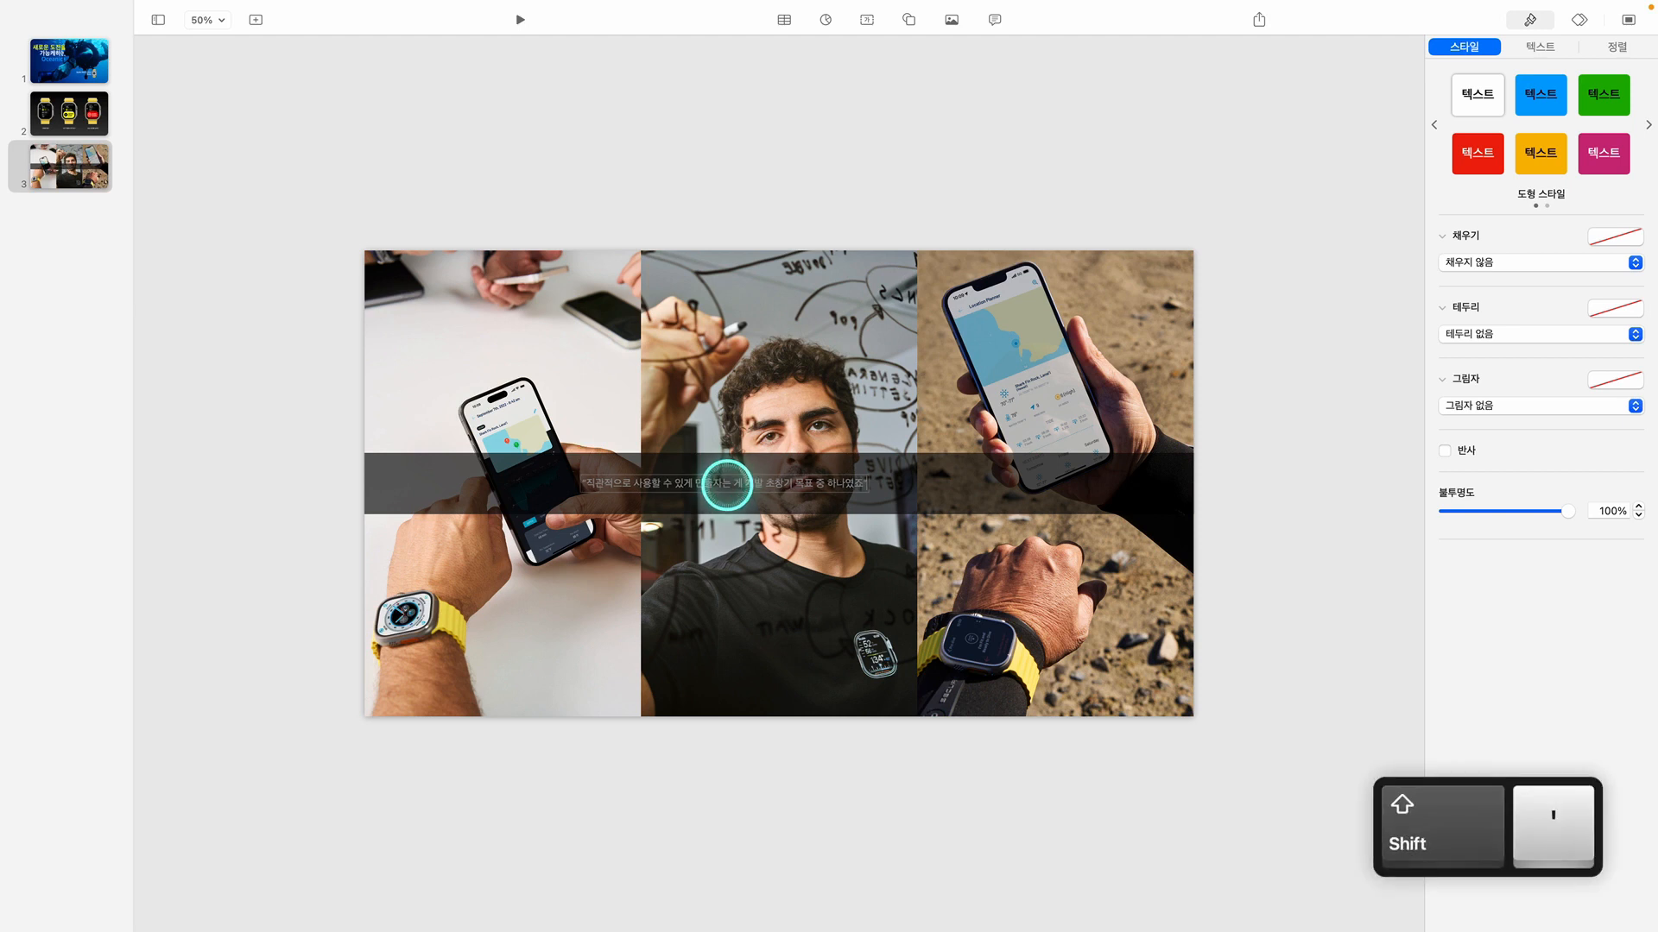
click(1190, 563)
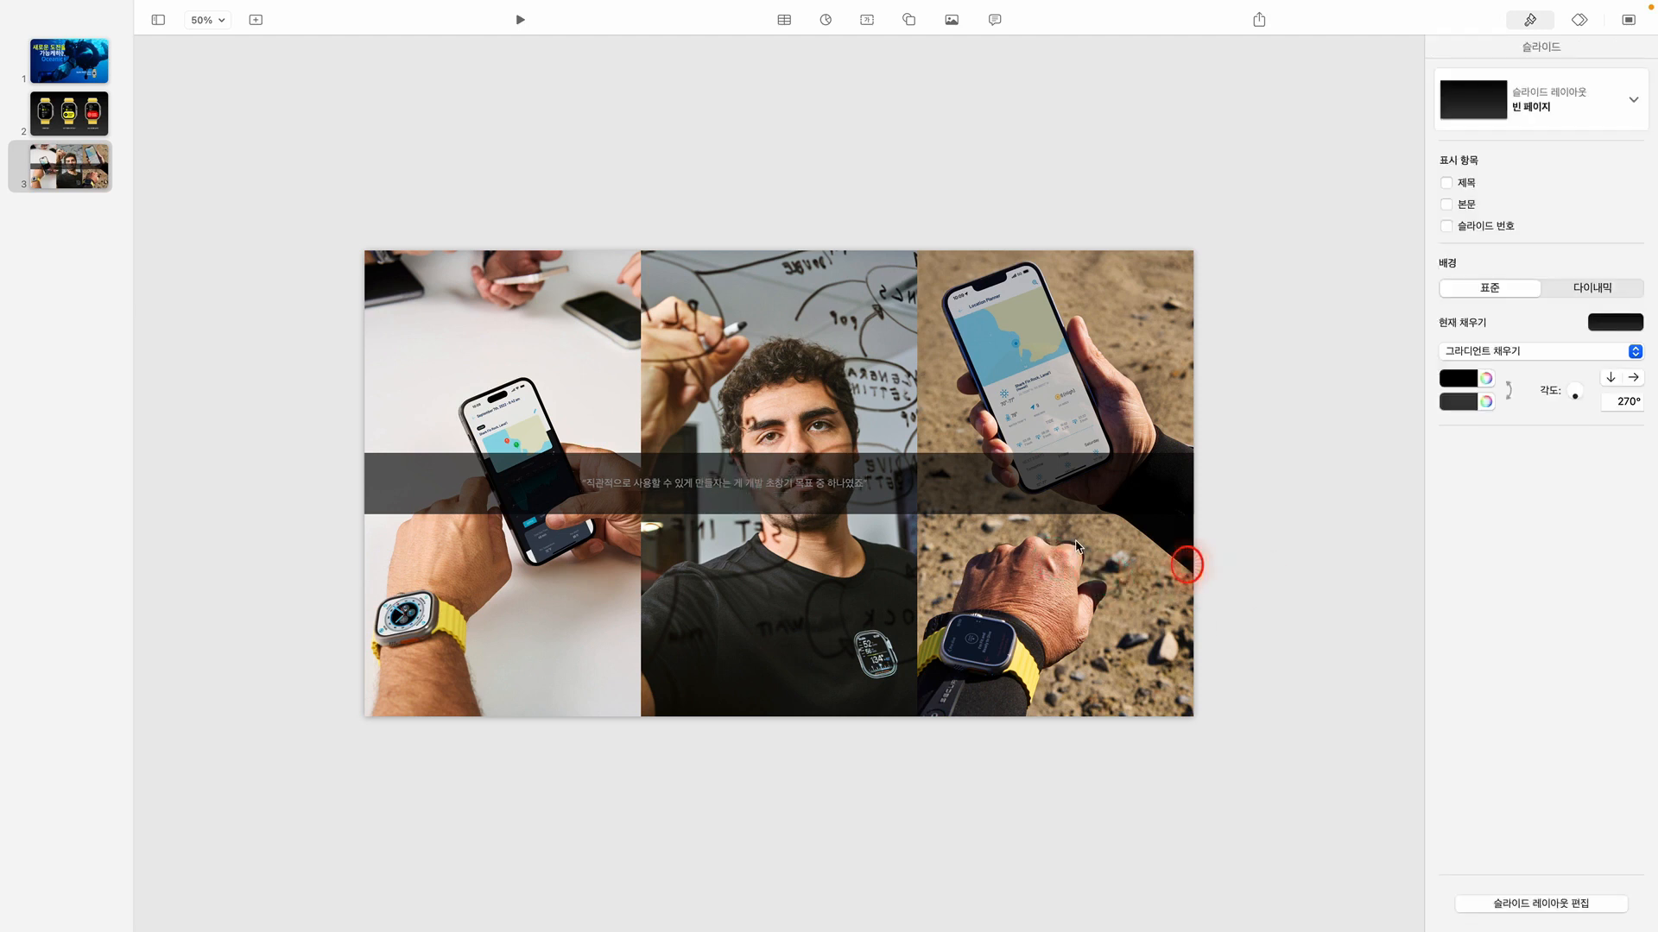
Set the quote's font to Apple SD 산돌고딕 Neo and its text color to white
click(728, 483)
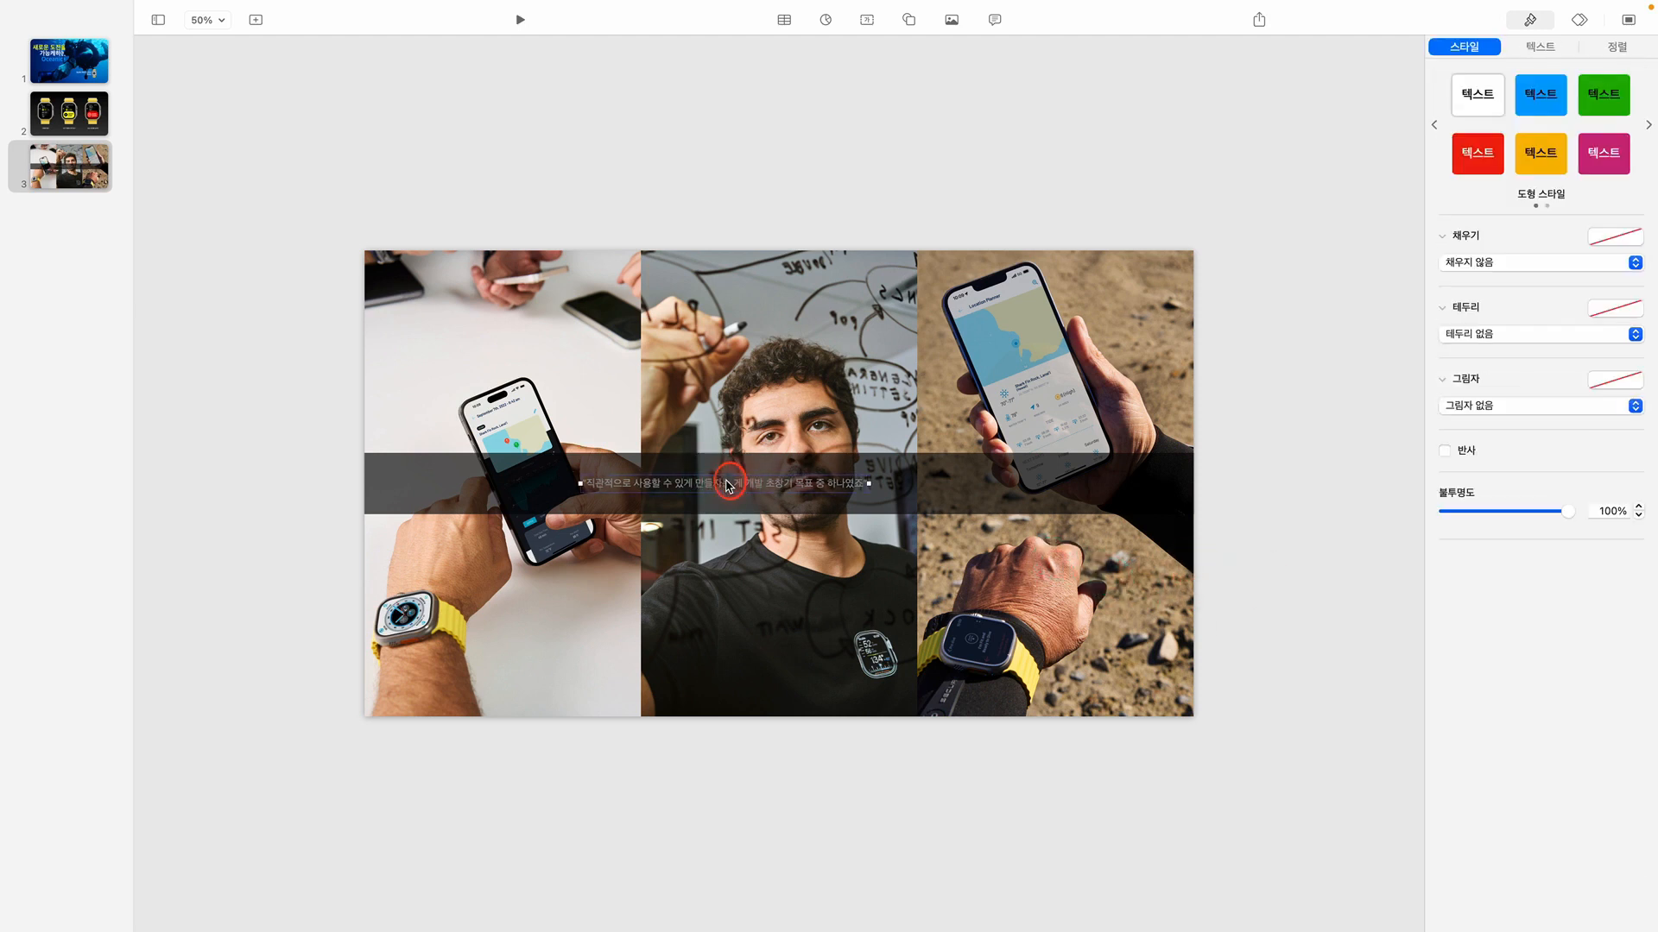
click(1545, 50)
click(1539, 211)
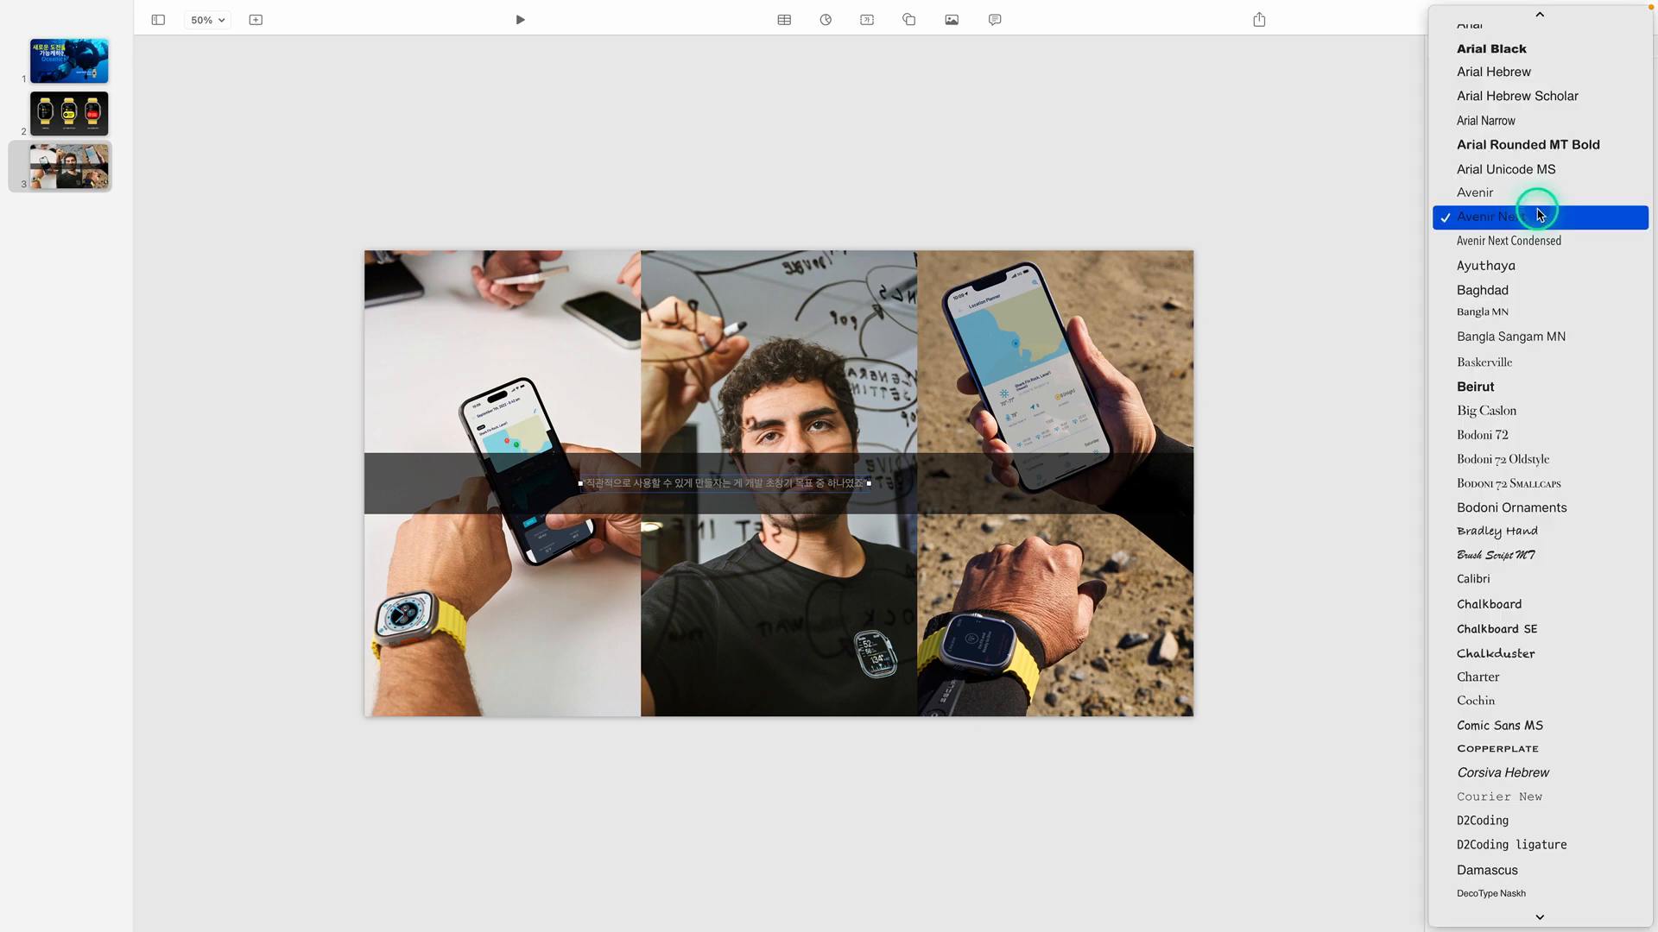
scroll(1538, 207, up, 10)
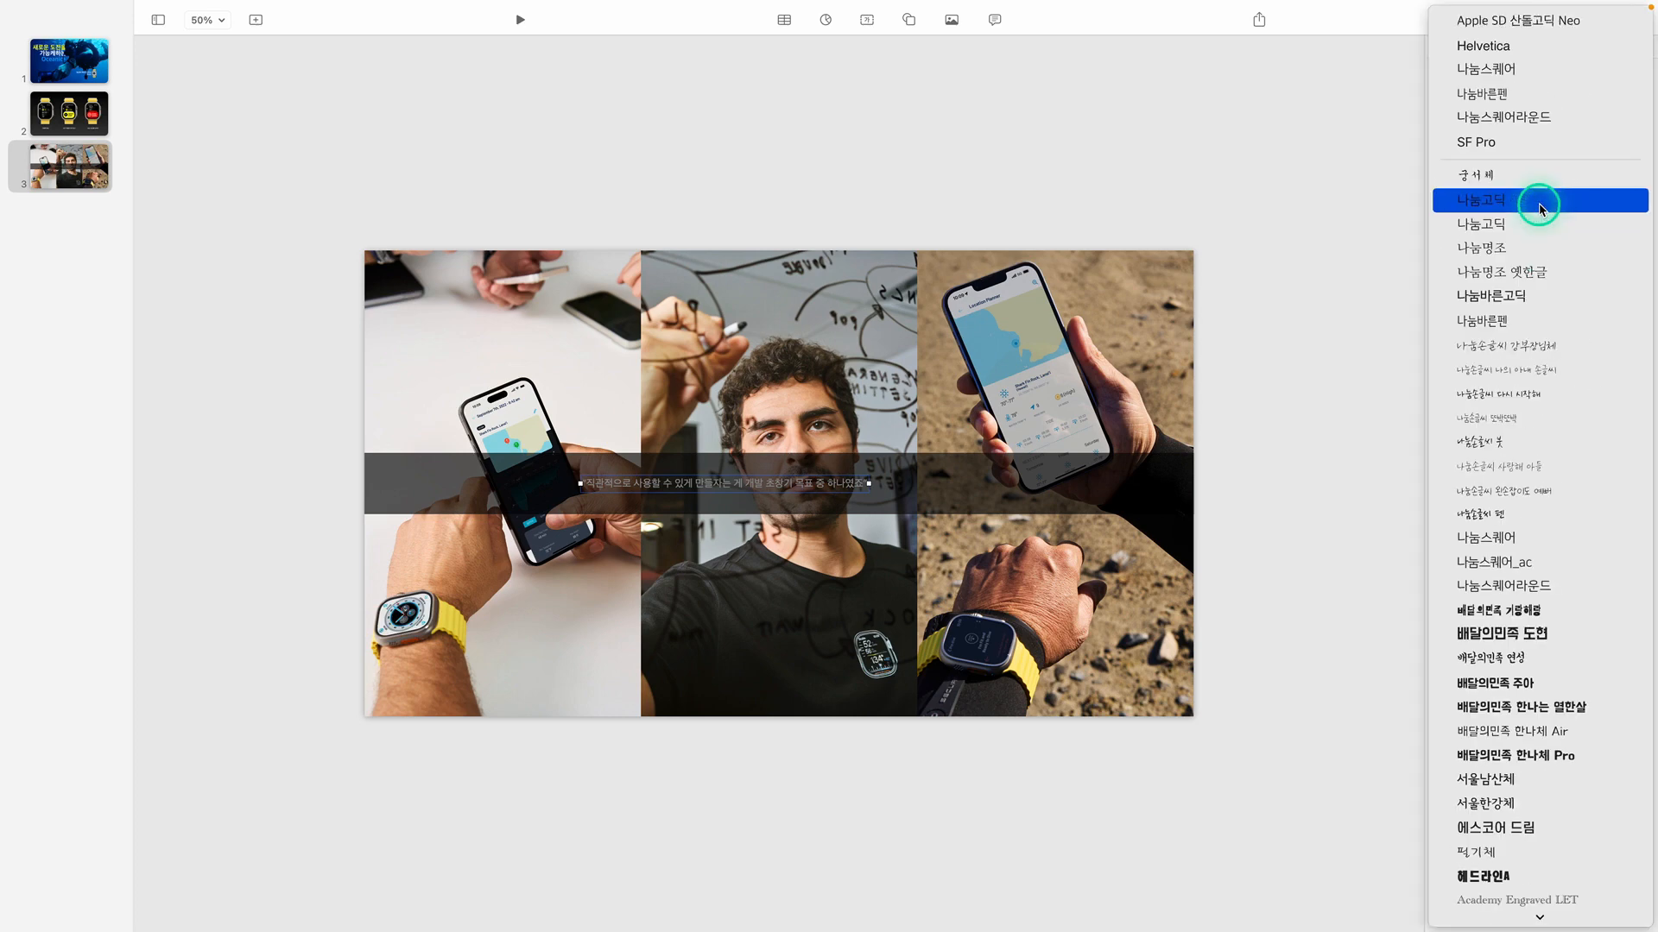
click(1547, 17)
click(1607, 330)
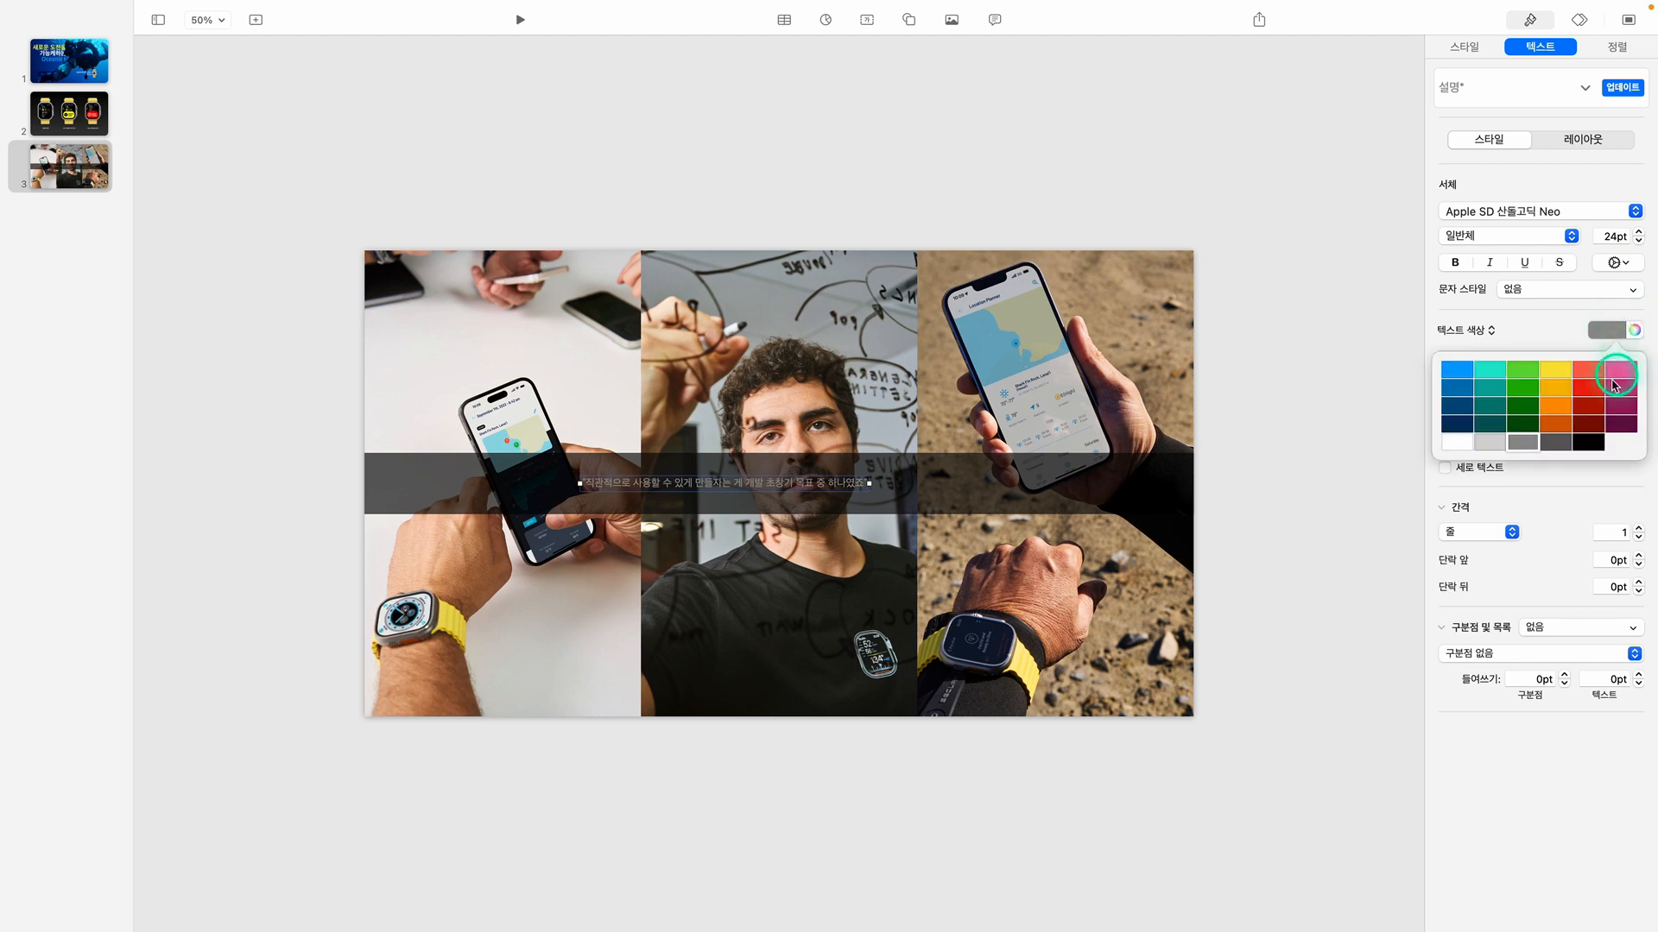
click(1465, 443)
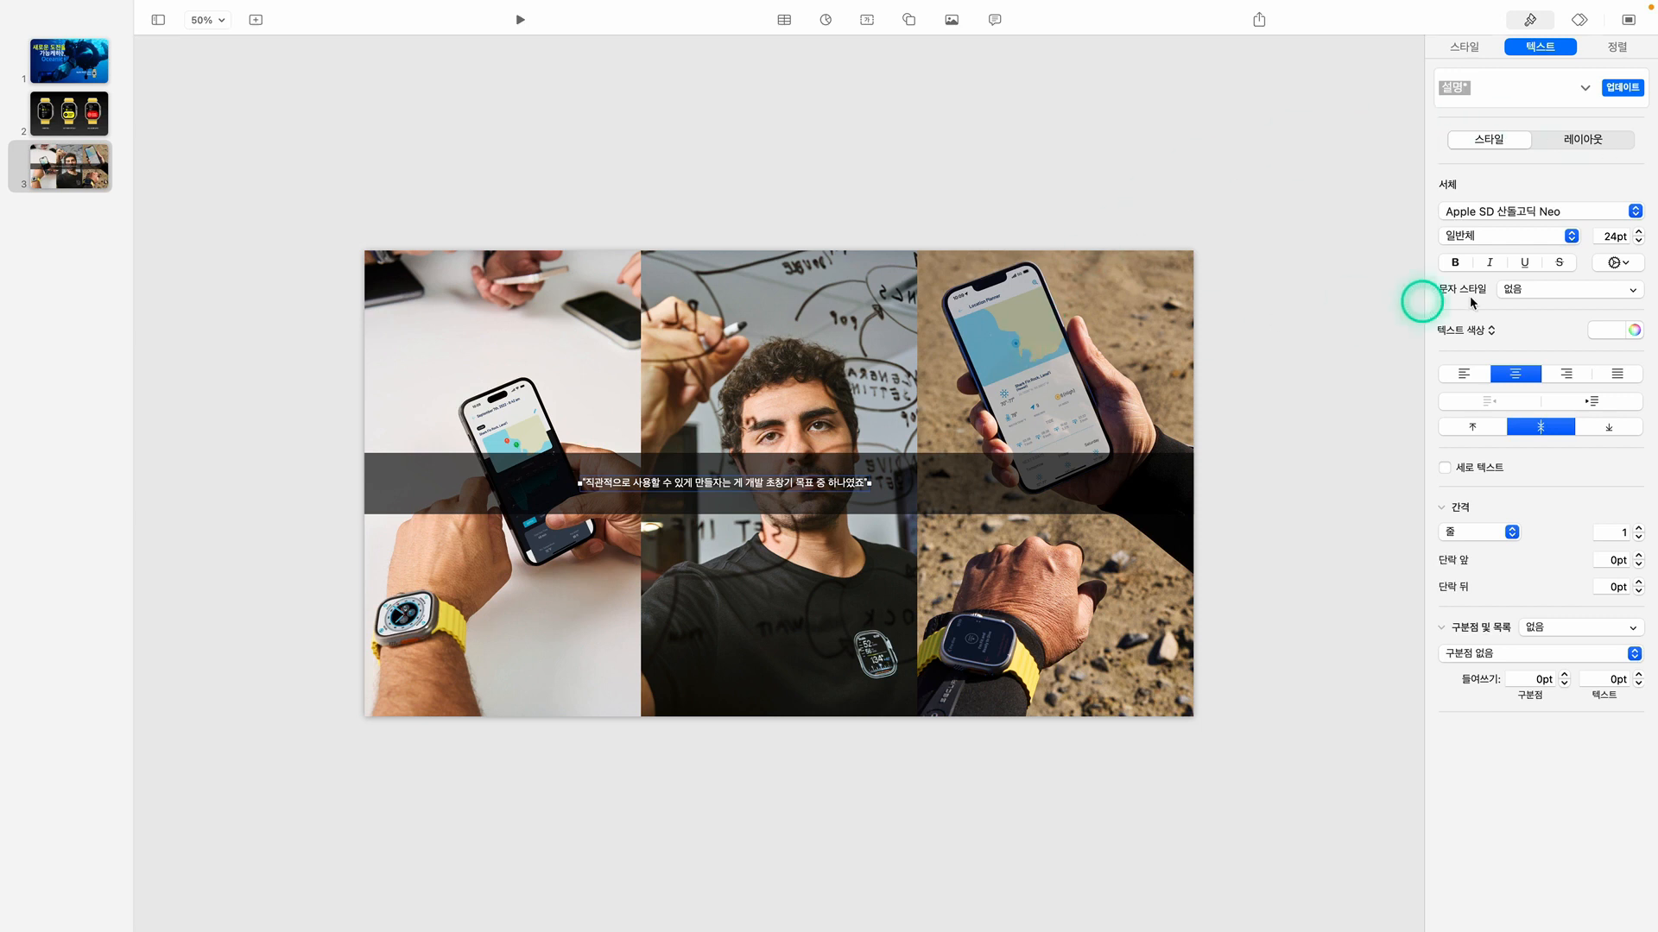
Enlarge the quote to 56 pt and center it horizontally on the band
click(1639, 231)
click(1639, 232)
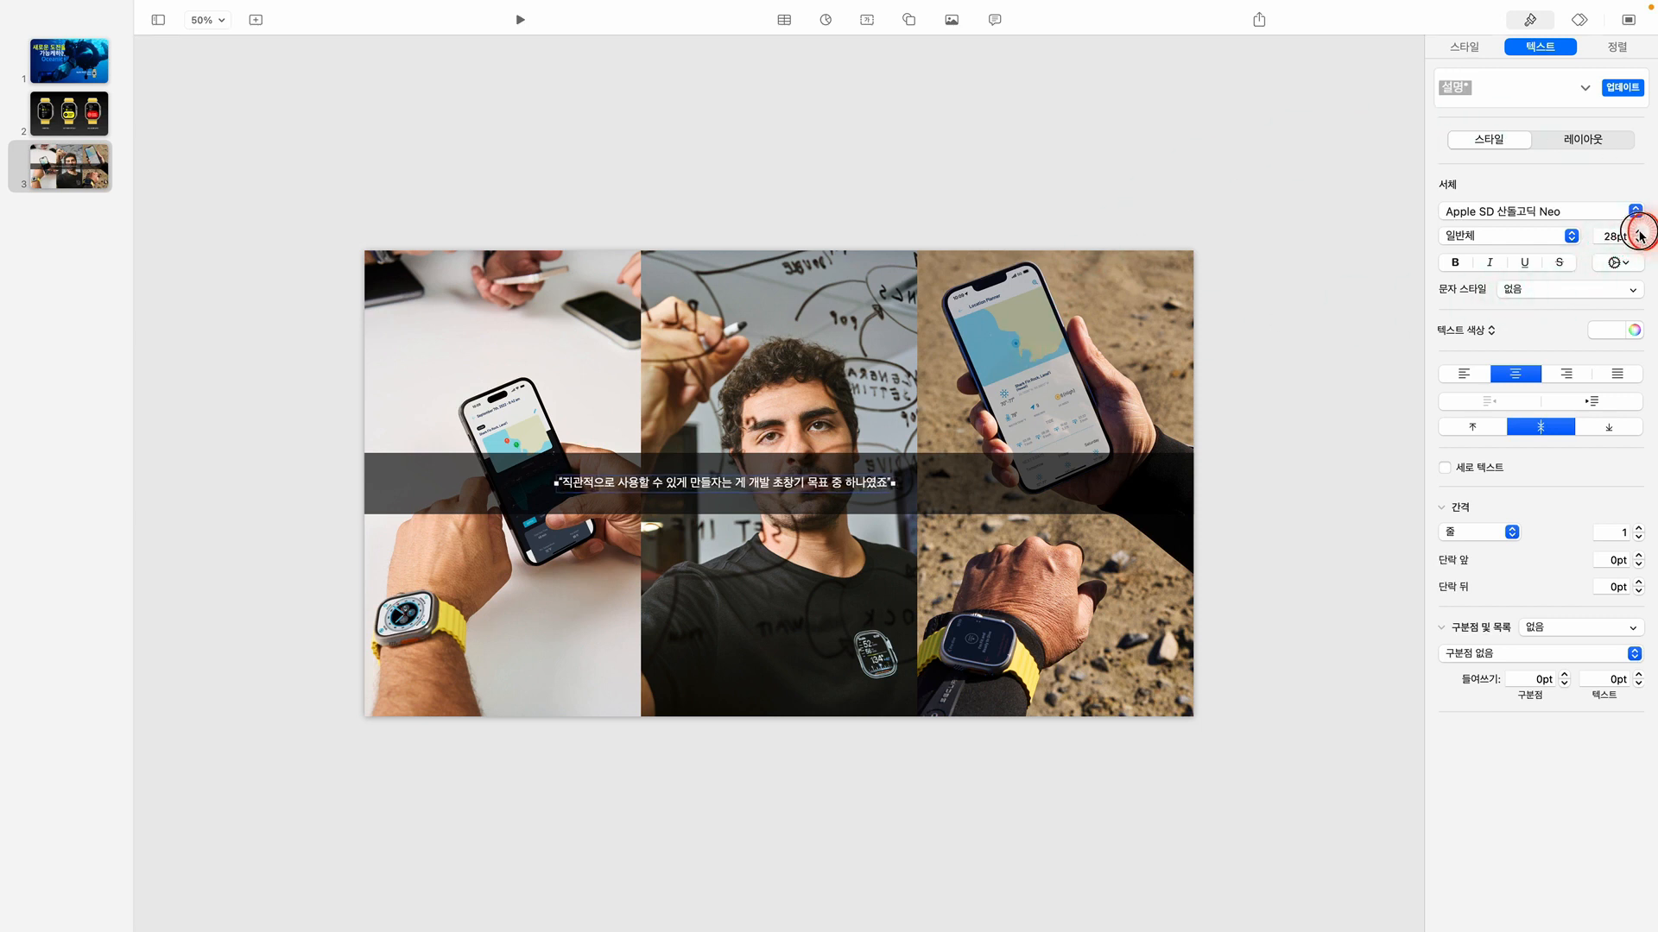
click(1639, 231)
click(1639, 231)
click(1639, 232)
click(1638, 231)
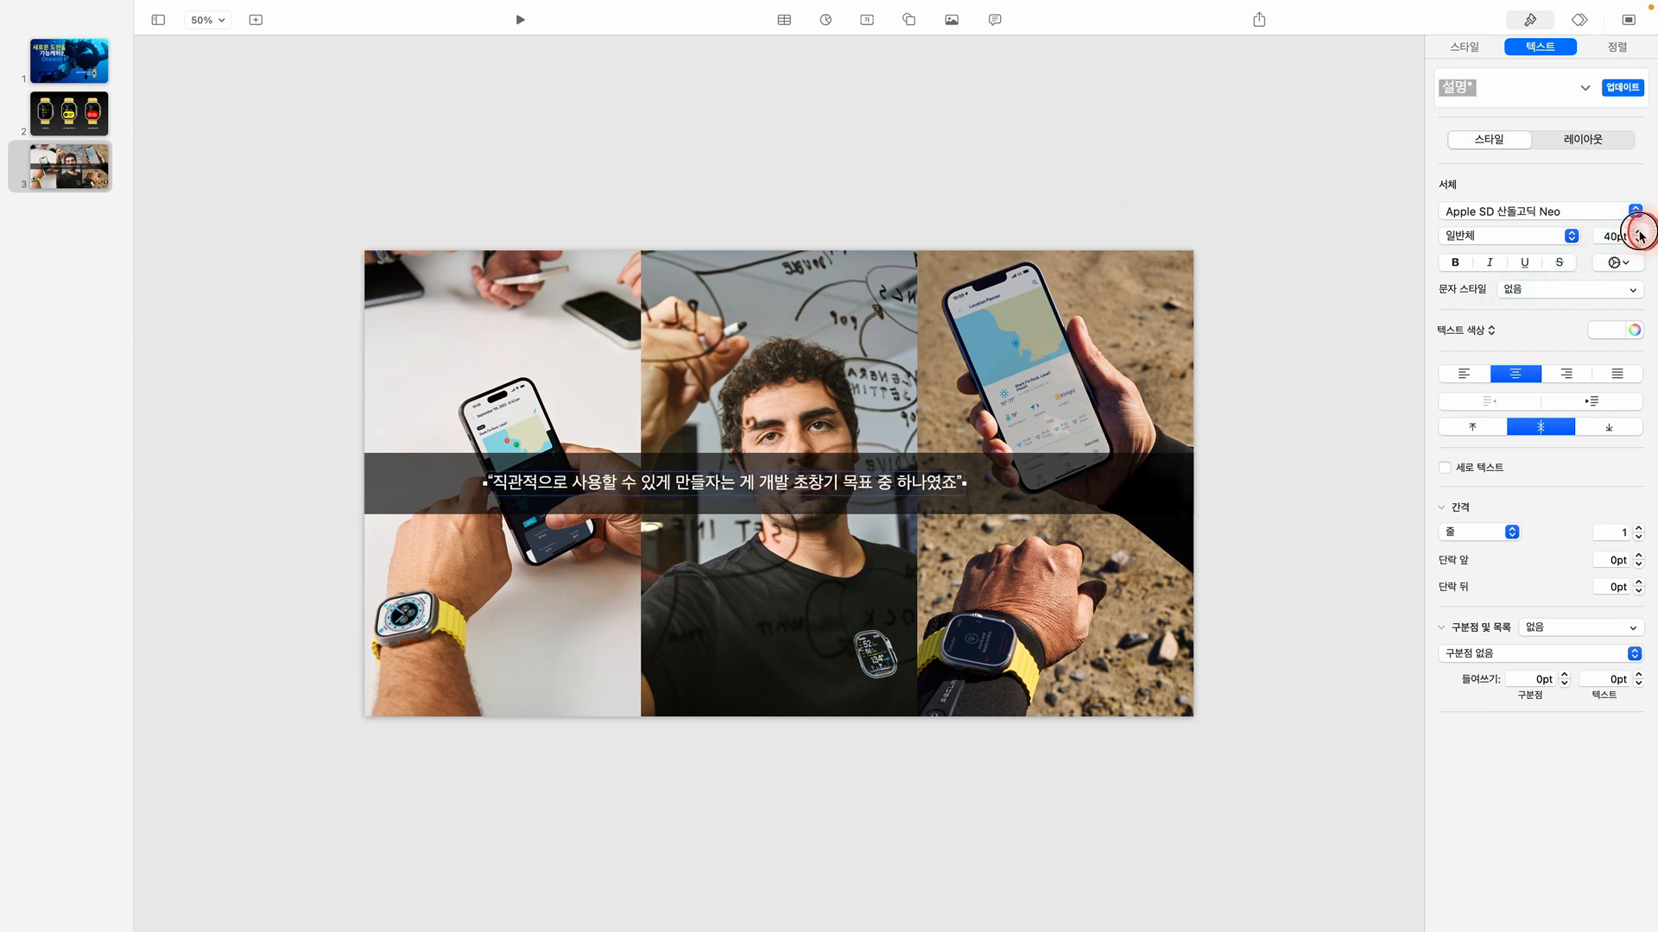
click(1639, 231)
click(1638, 232)
click(1639, 232)
click(1639, 232)
click(1638, 231)
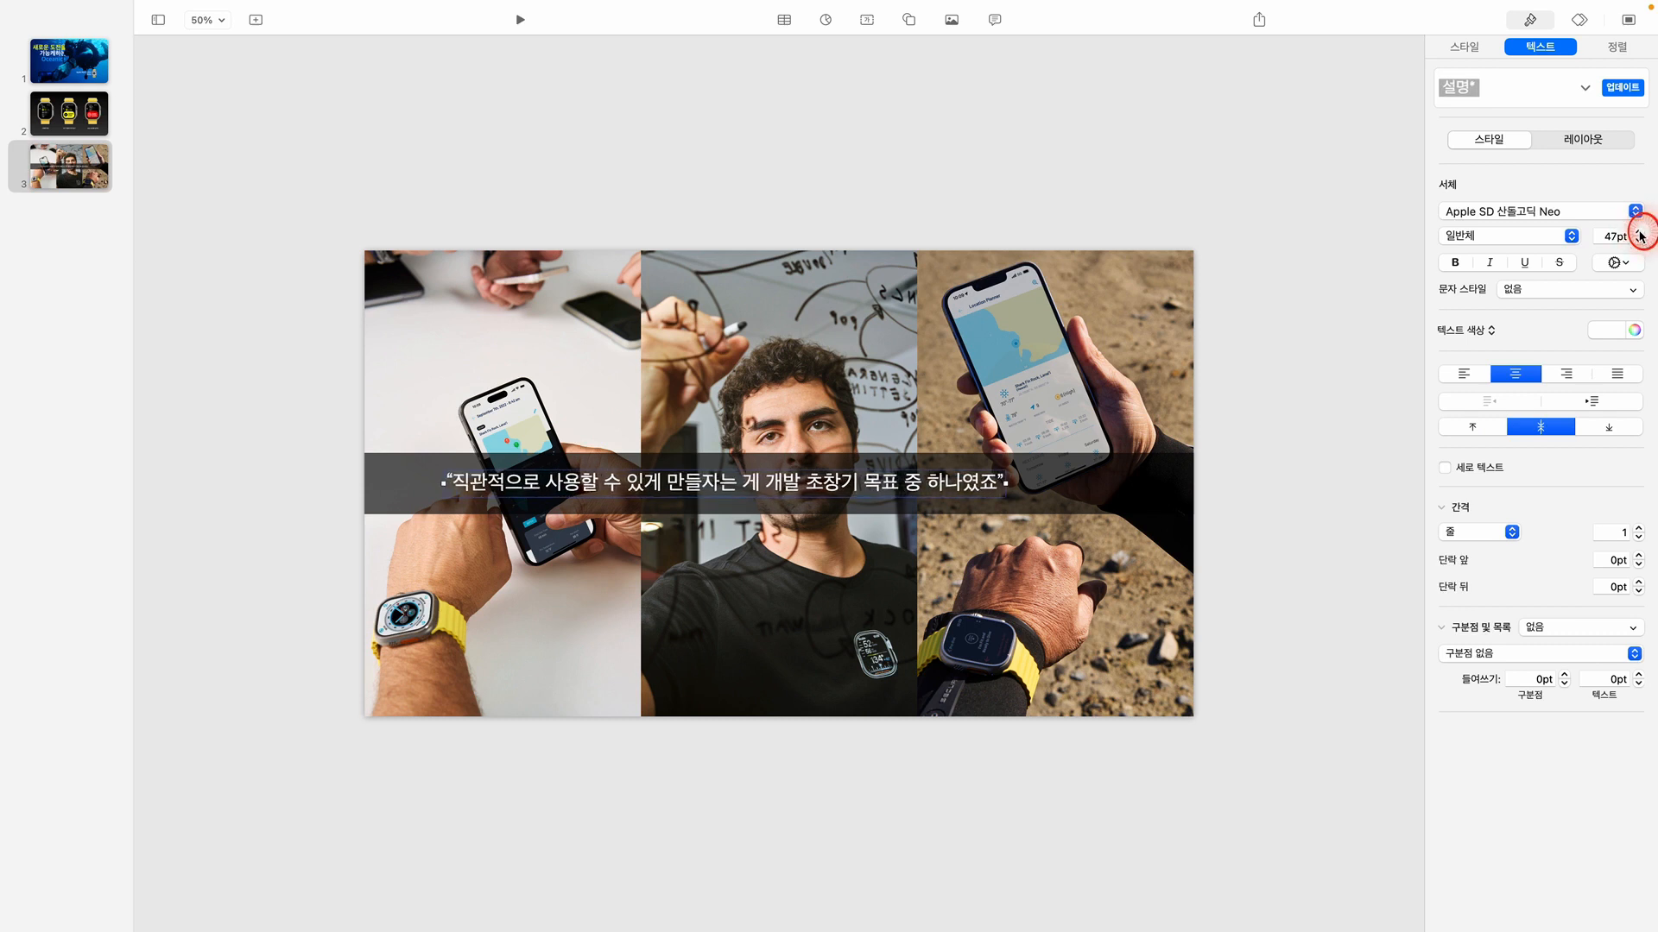
click(1639, 231)
click(1639, 232)
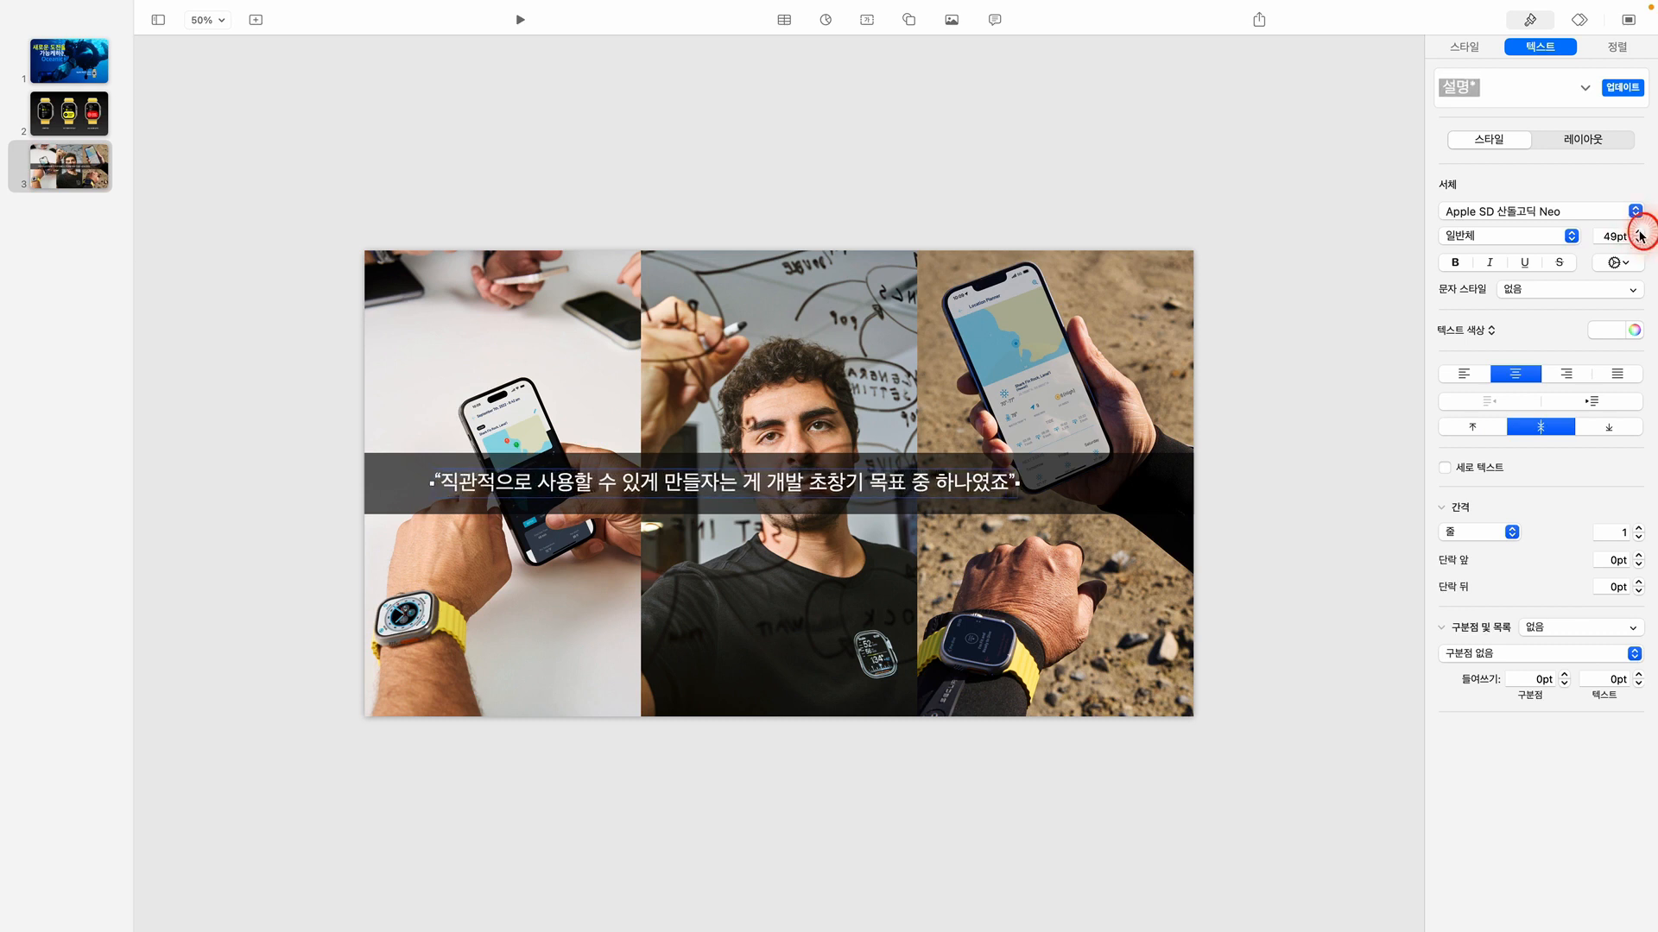
click(1639, 231)
click(1639, 231)
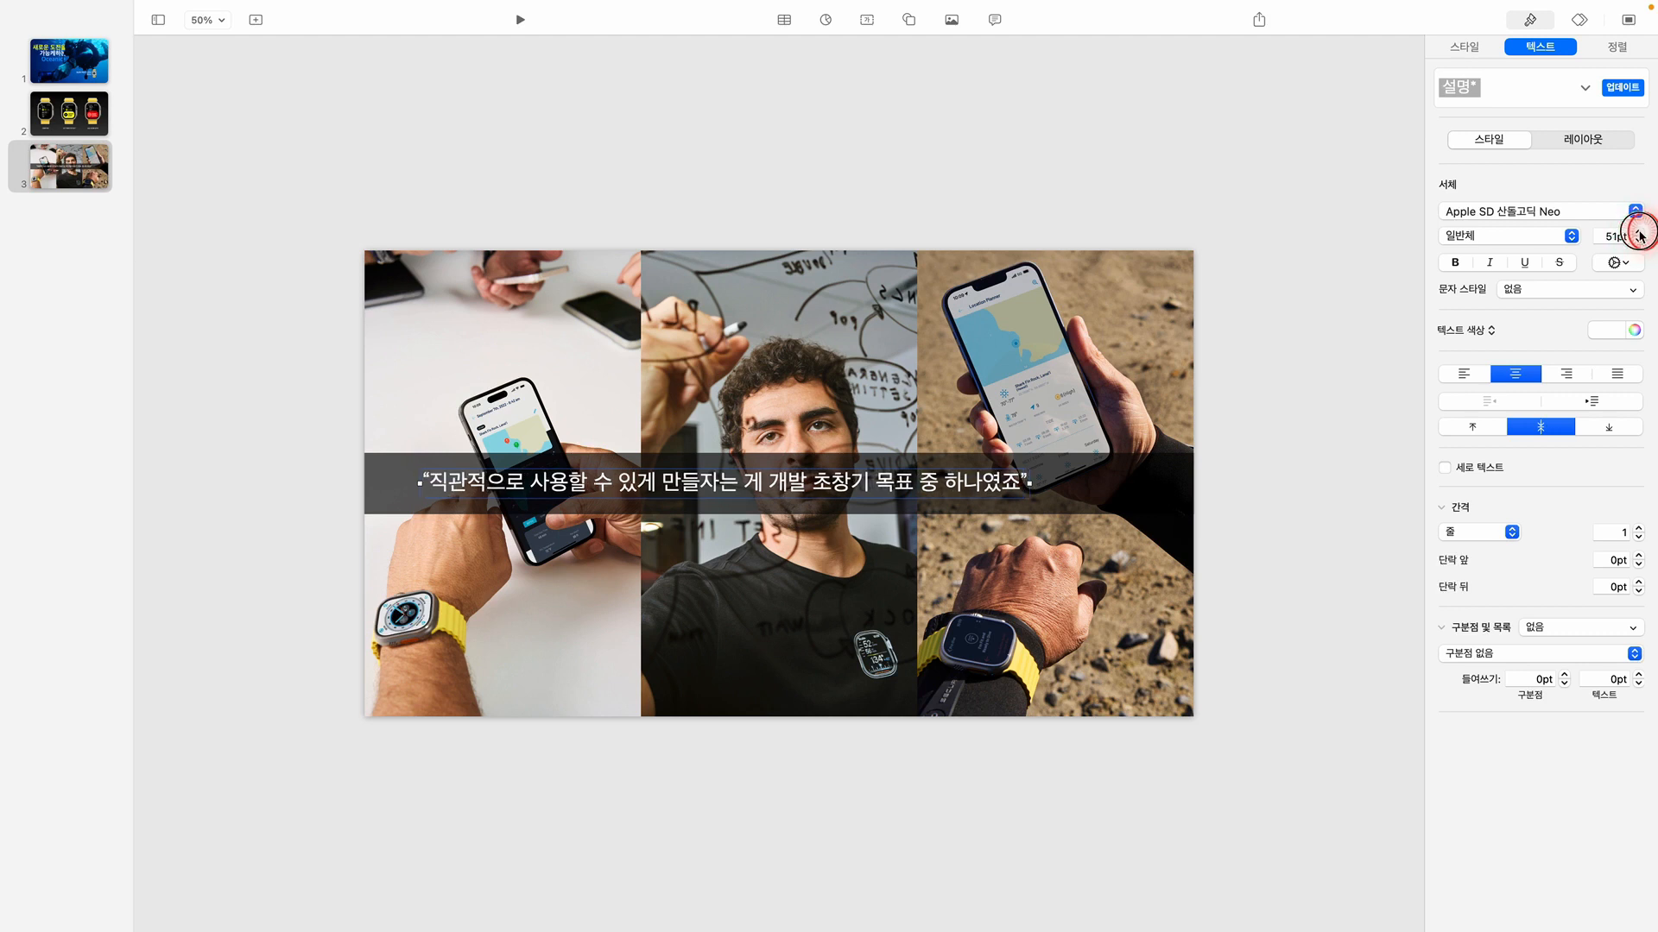
click(1639, 232)
click(1639, 232)
click(1639, 231)
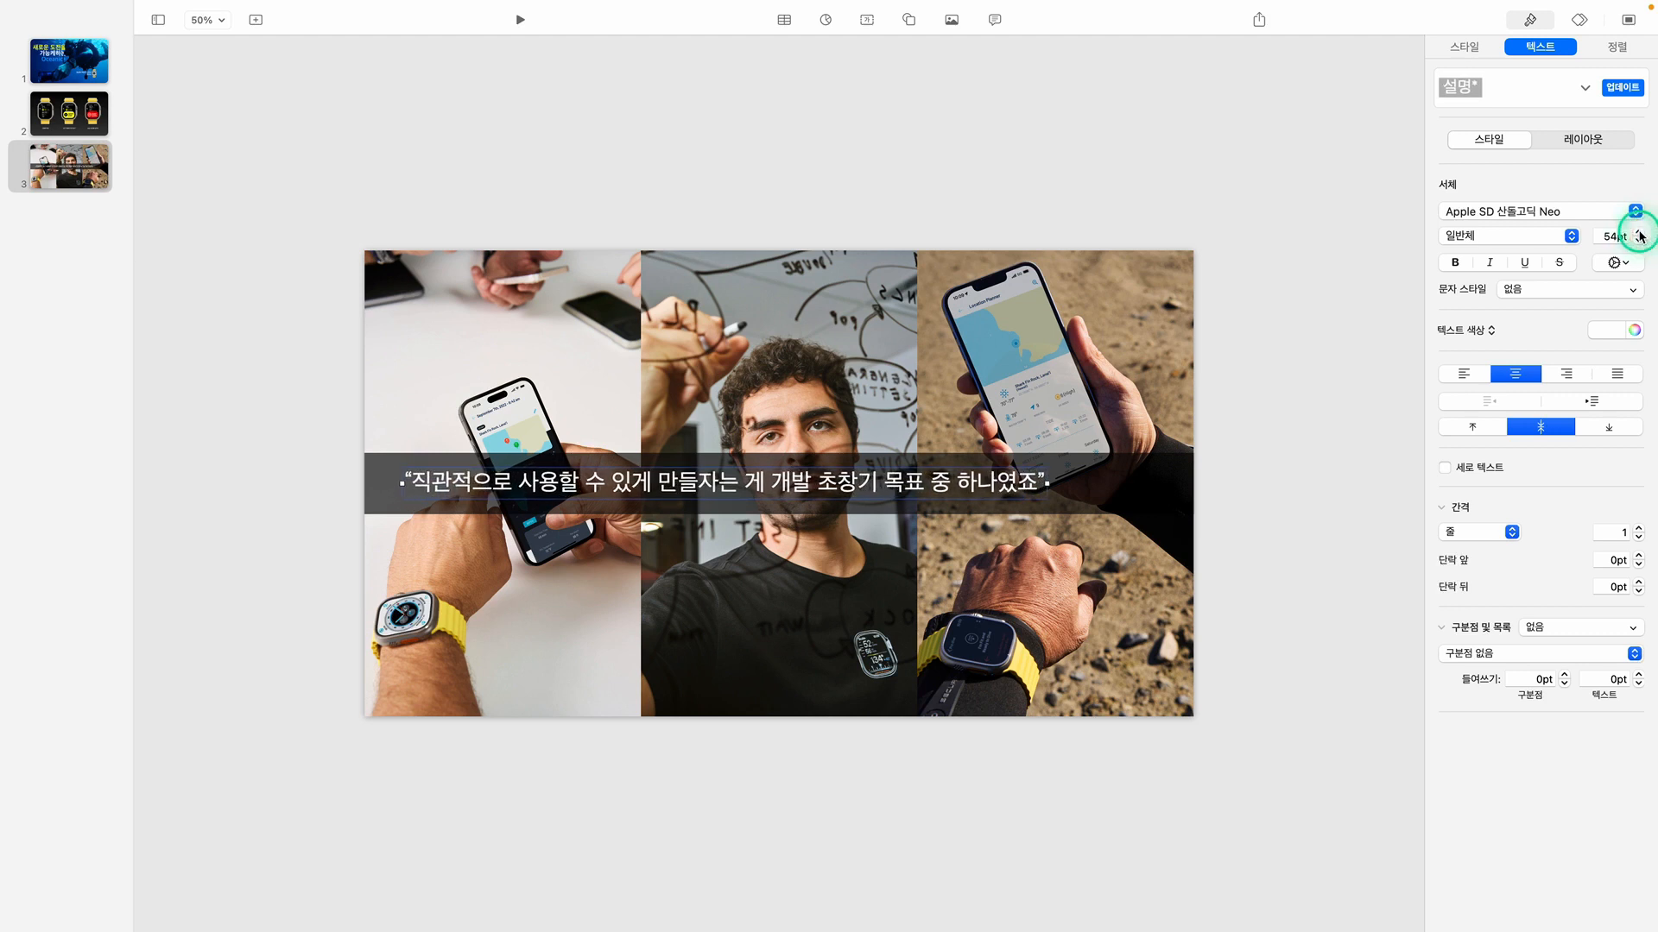
click(1639, 231)
click(1639, 232)
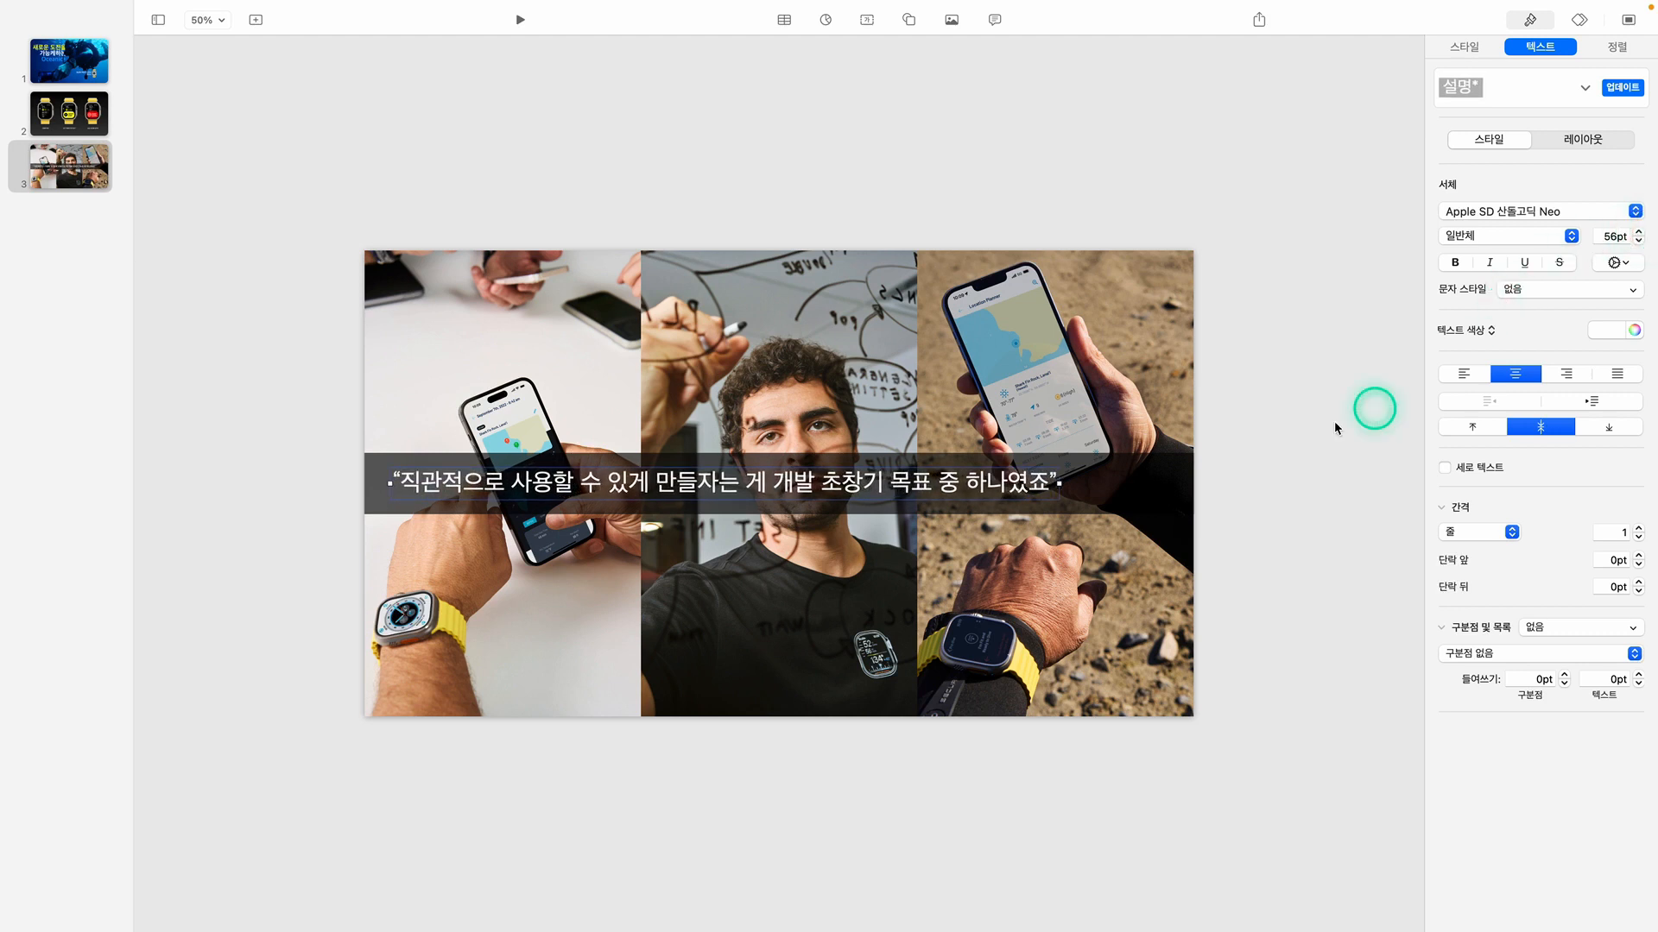
drag(1004, 482, 1059, 490)
click(1254, 526)
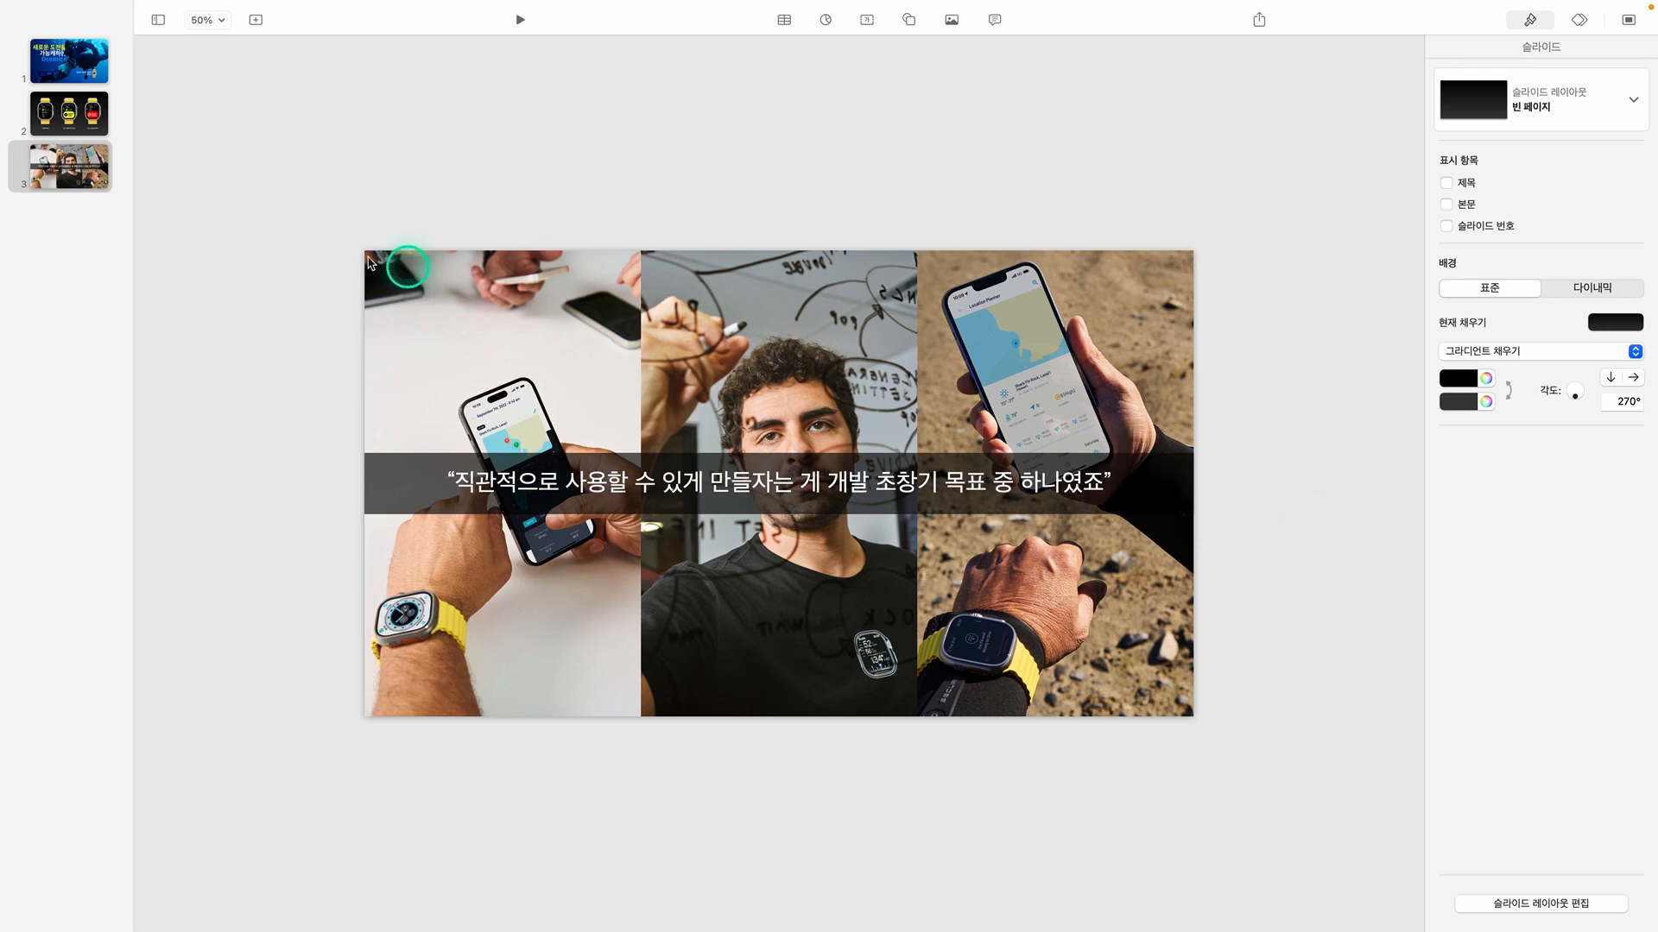
Play the slideshow from the first slide through all three slides to review the presentation, and return to editing
click(84, 64)
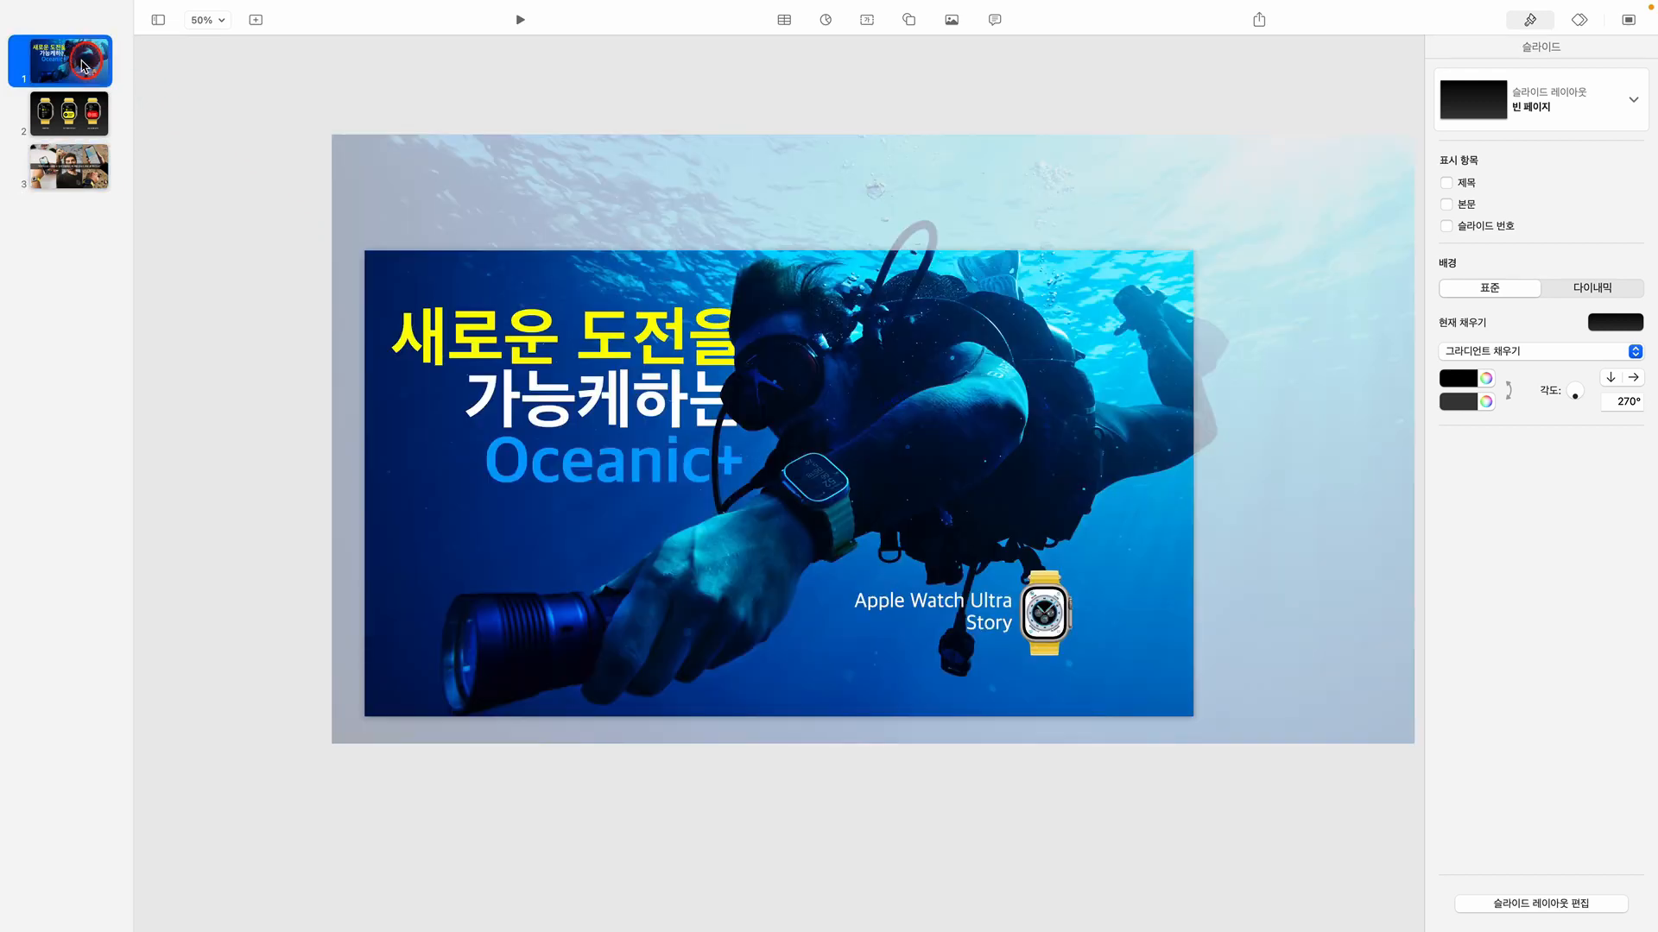
click(521, 22)
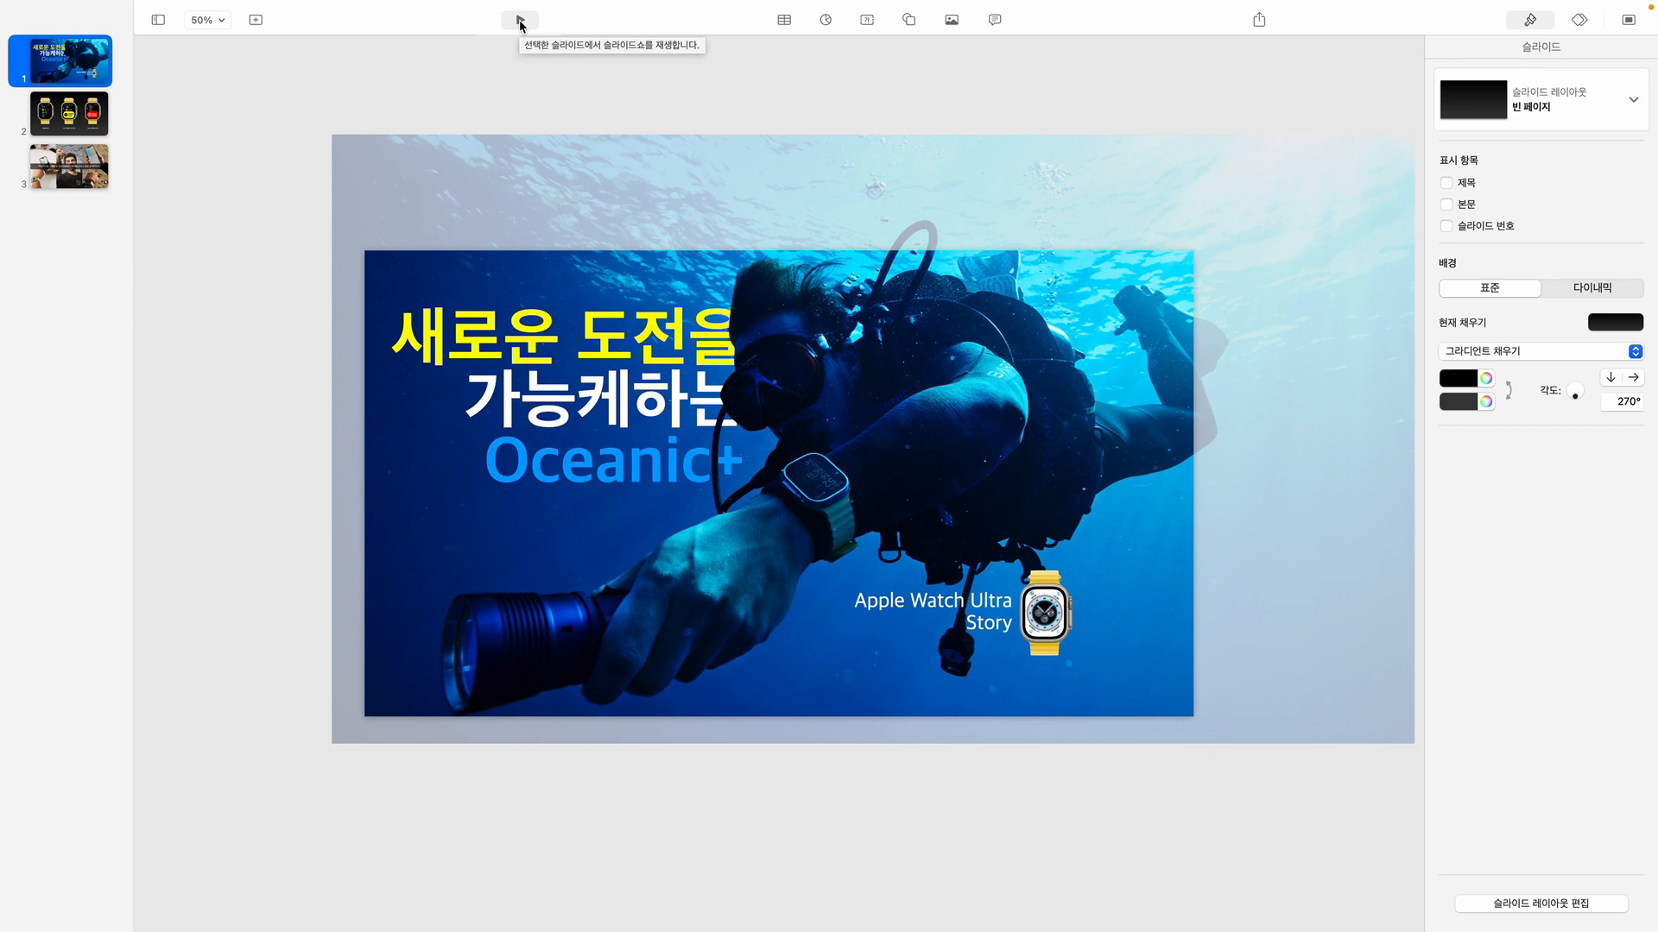
click(520, 22)
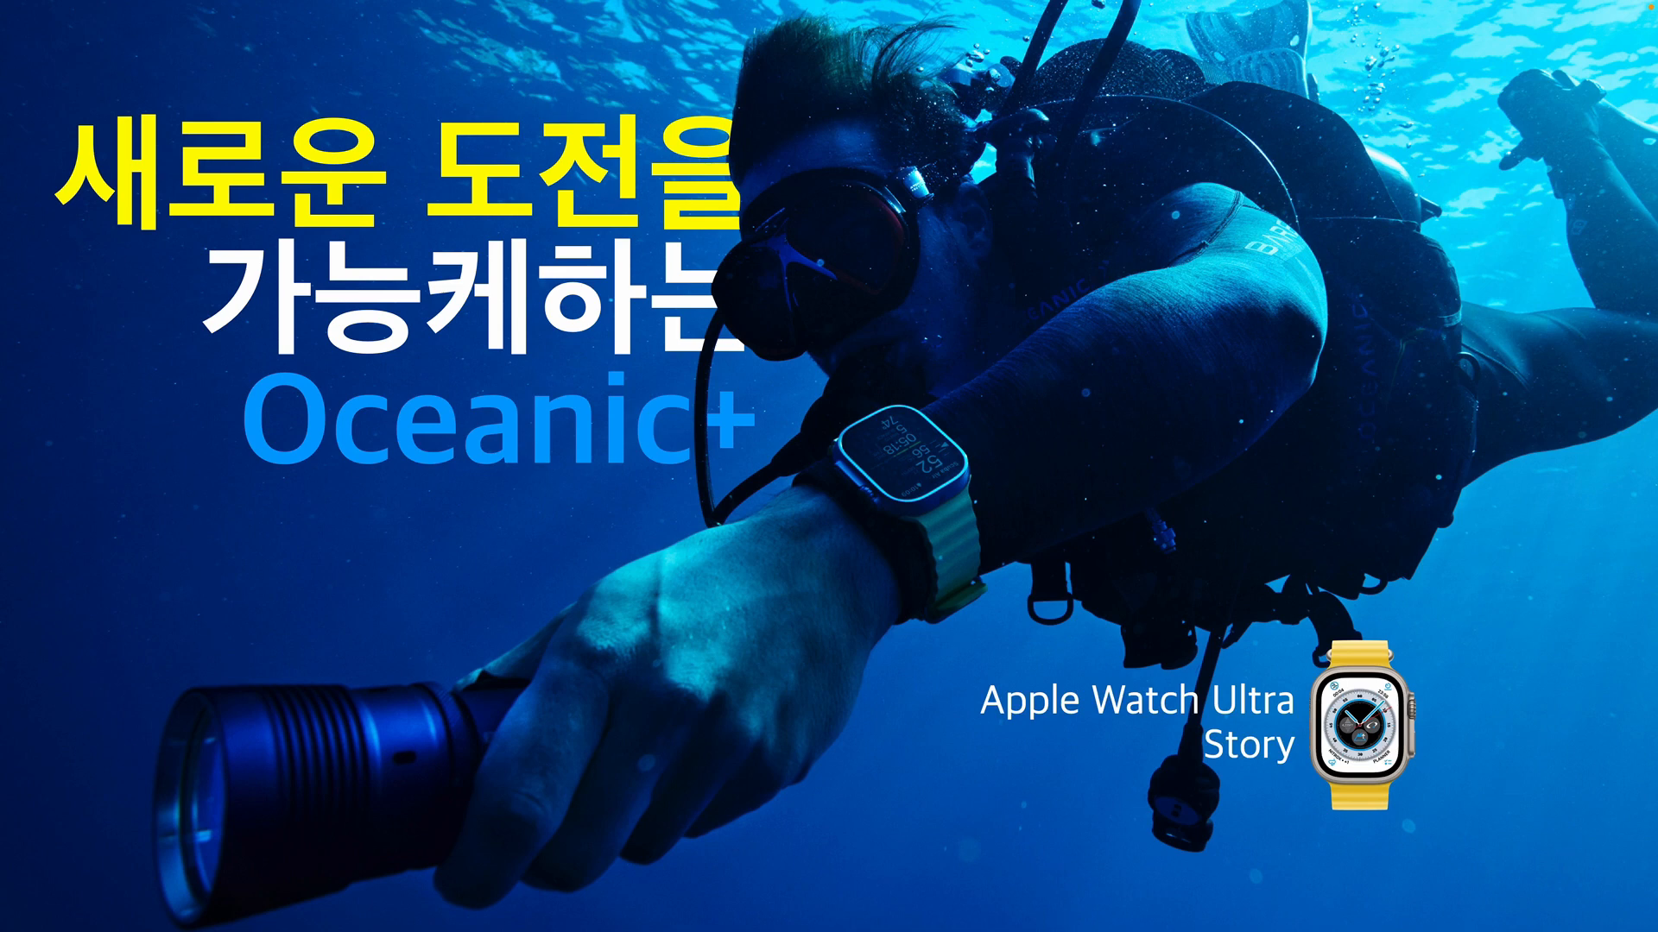
click(572, 139)
click(573, 143)
click(571, 143)
click(571, 142)
click(571, 141)
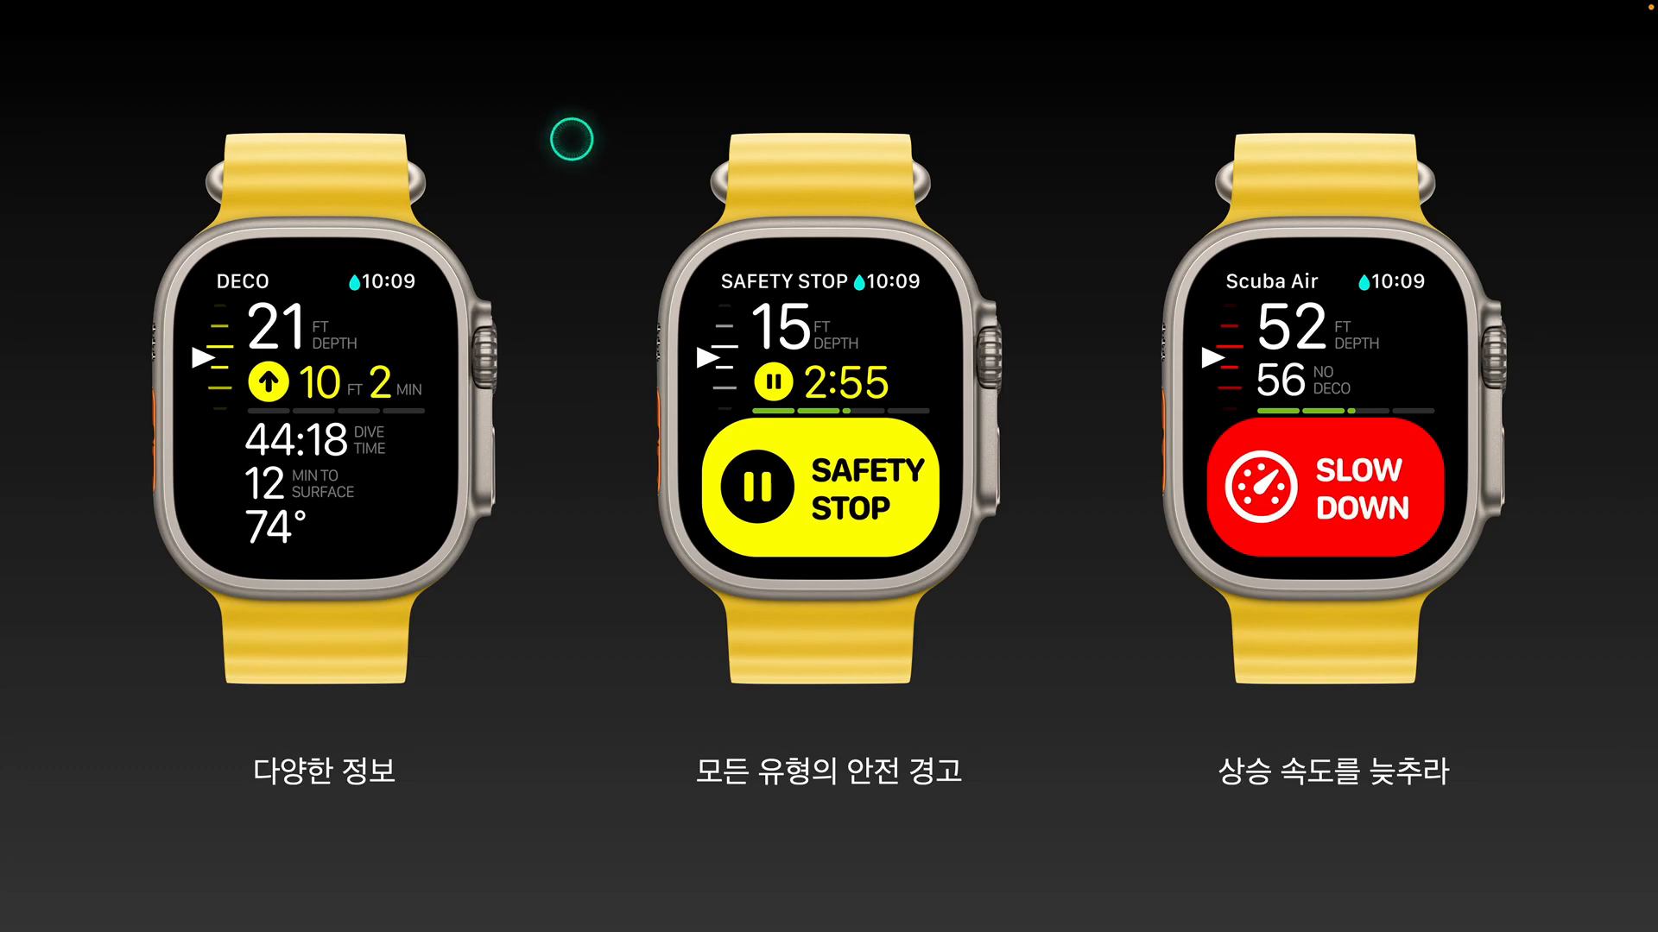
click(570, 139)
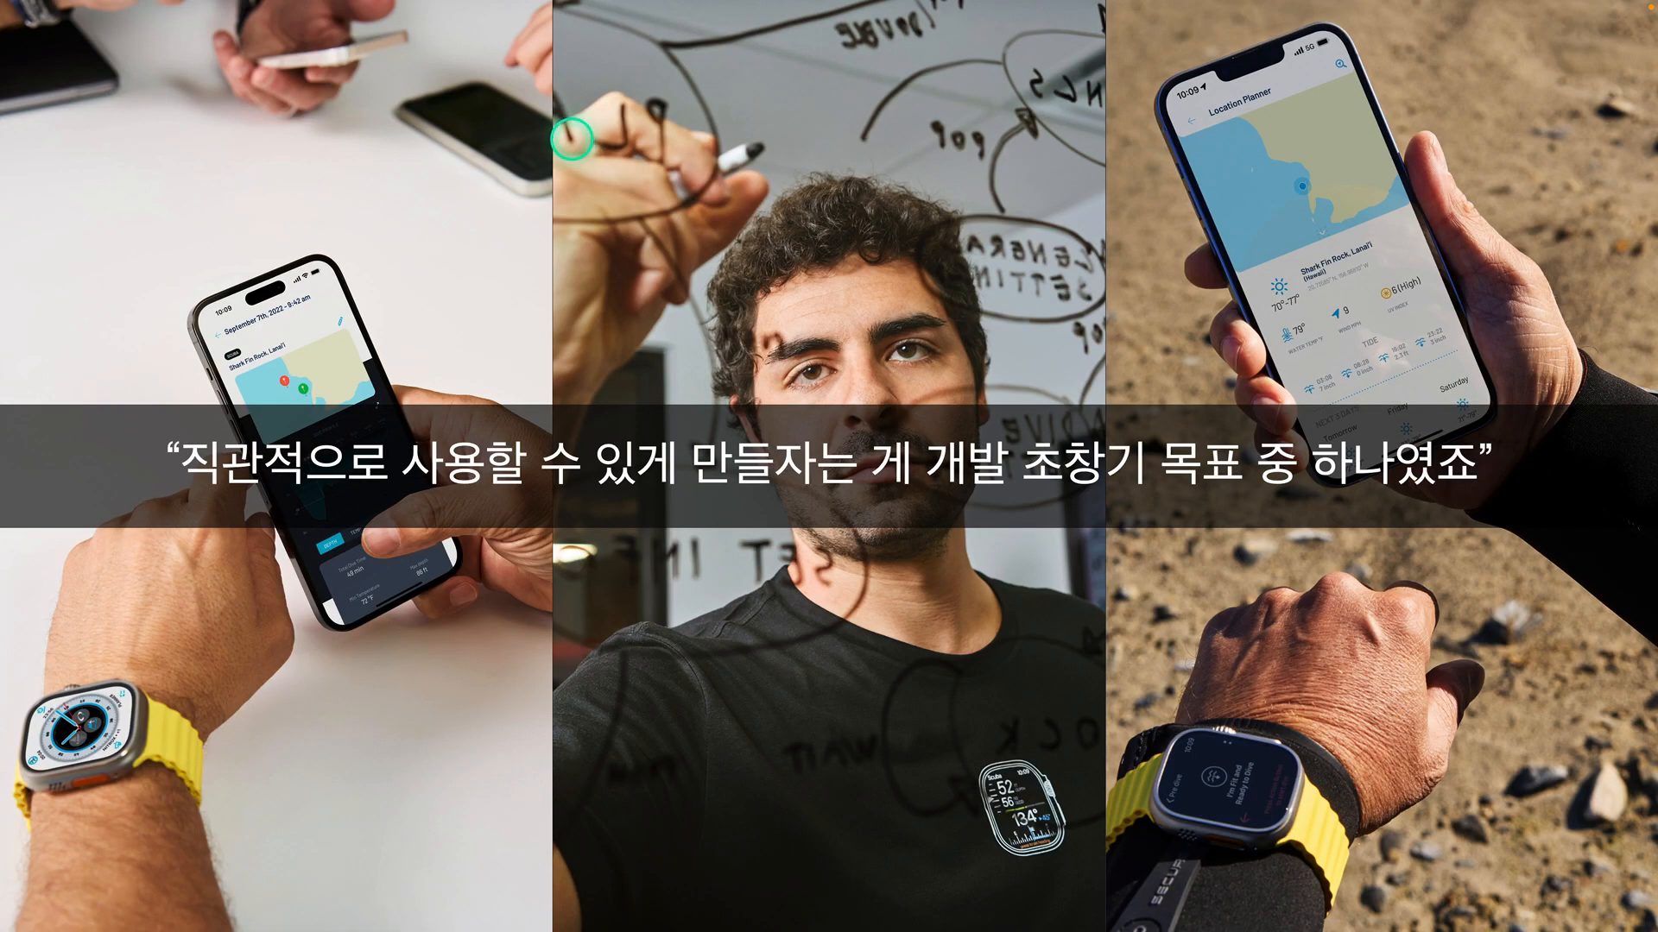
click(570, 139)
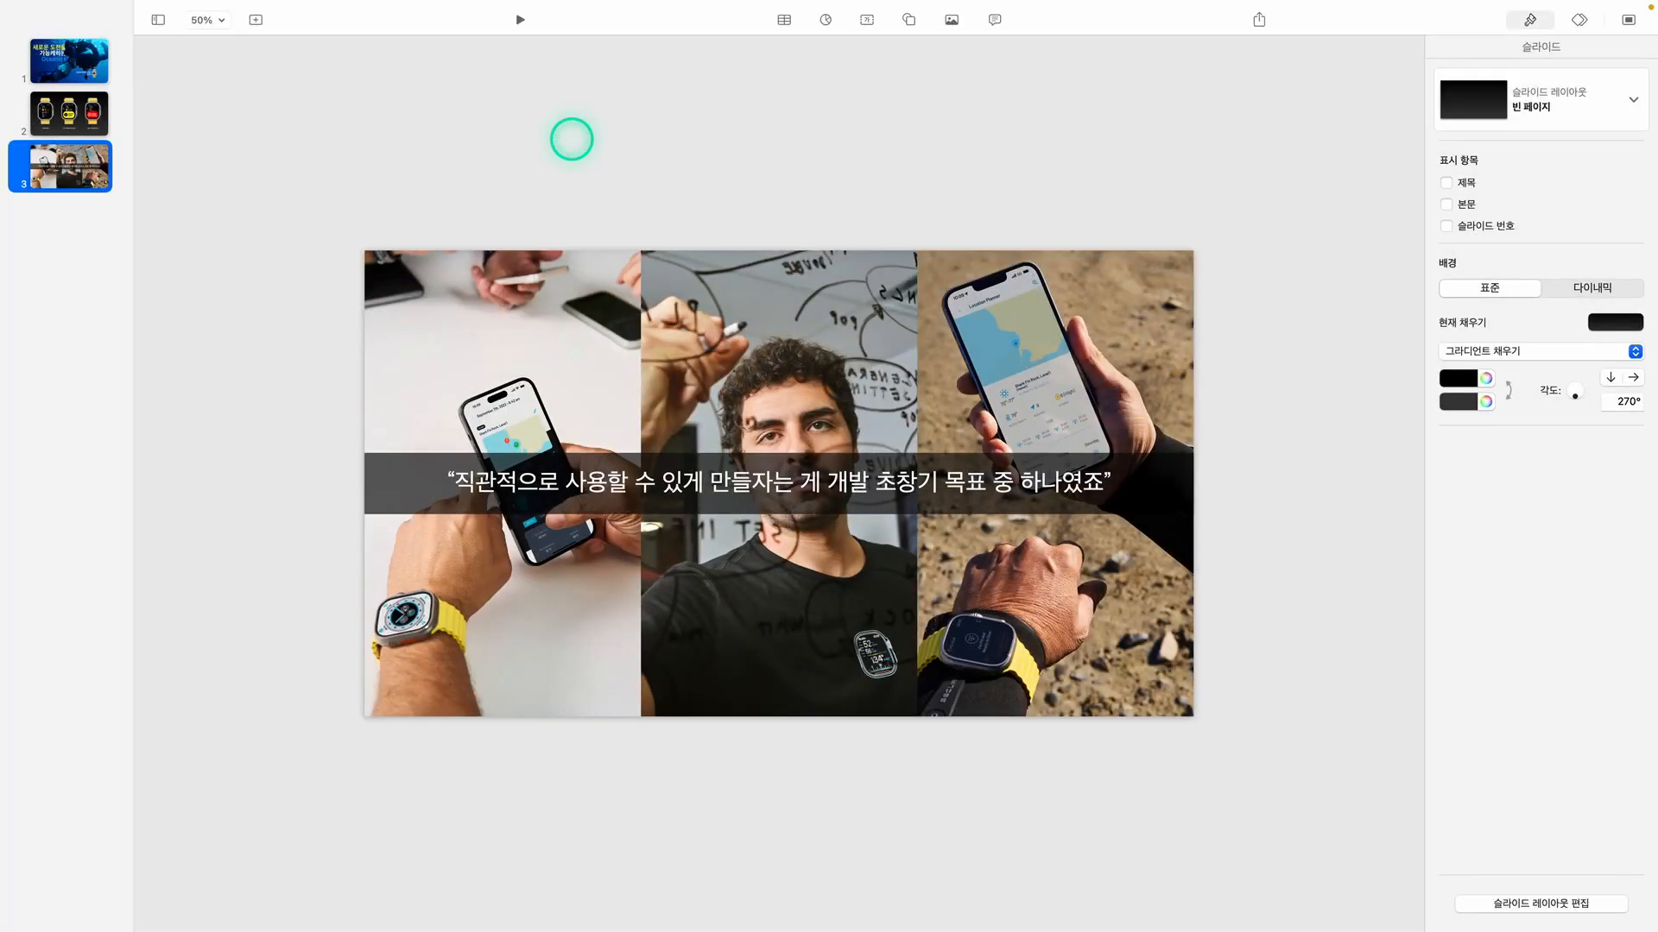
click(570, 139)
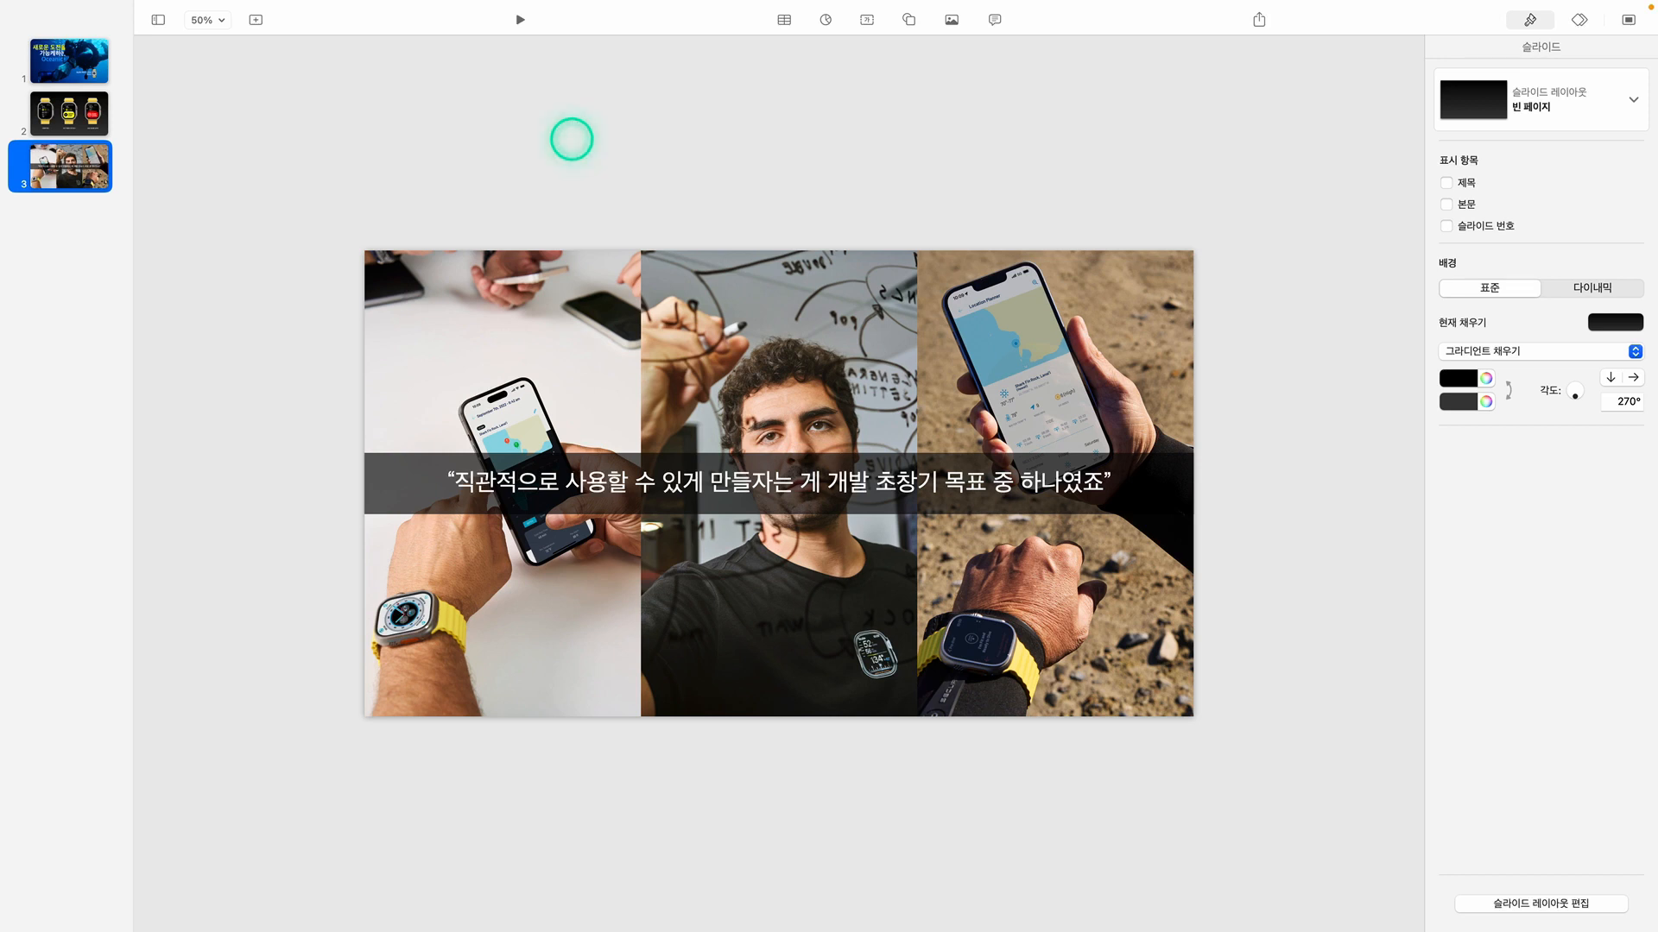